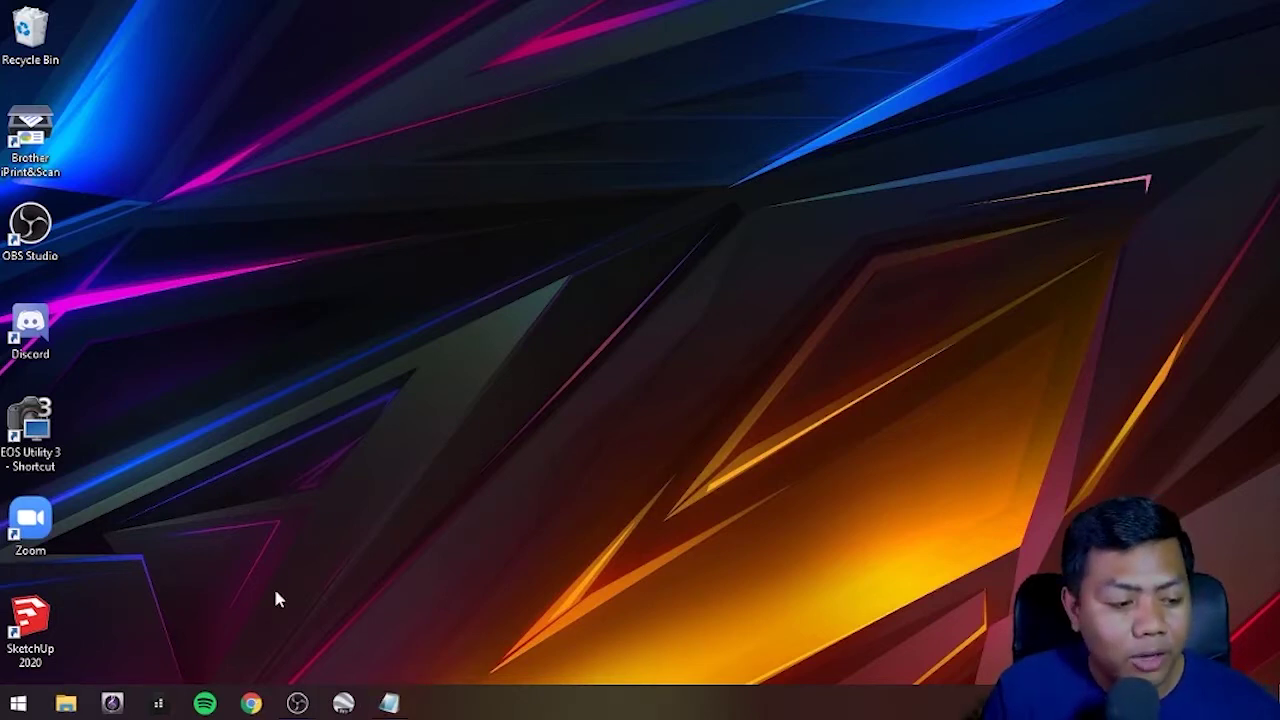
# Step: In Chrome, go to danhs.online/AdobeAuditionInstaller to open the shared Google Drive installer folder
pyautogui.click(245, 703)
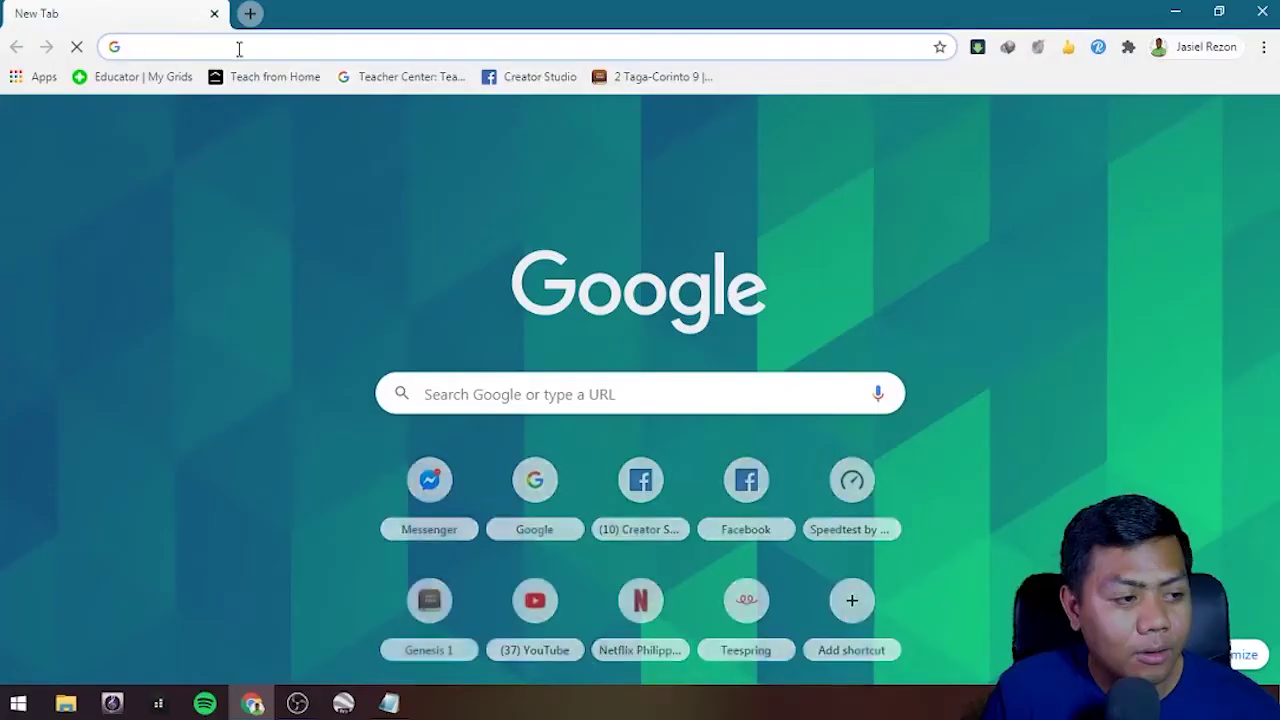
pyautogui.click(238, 47)
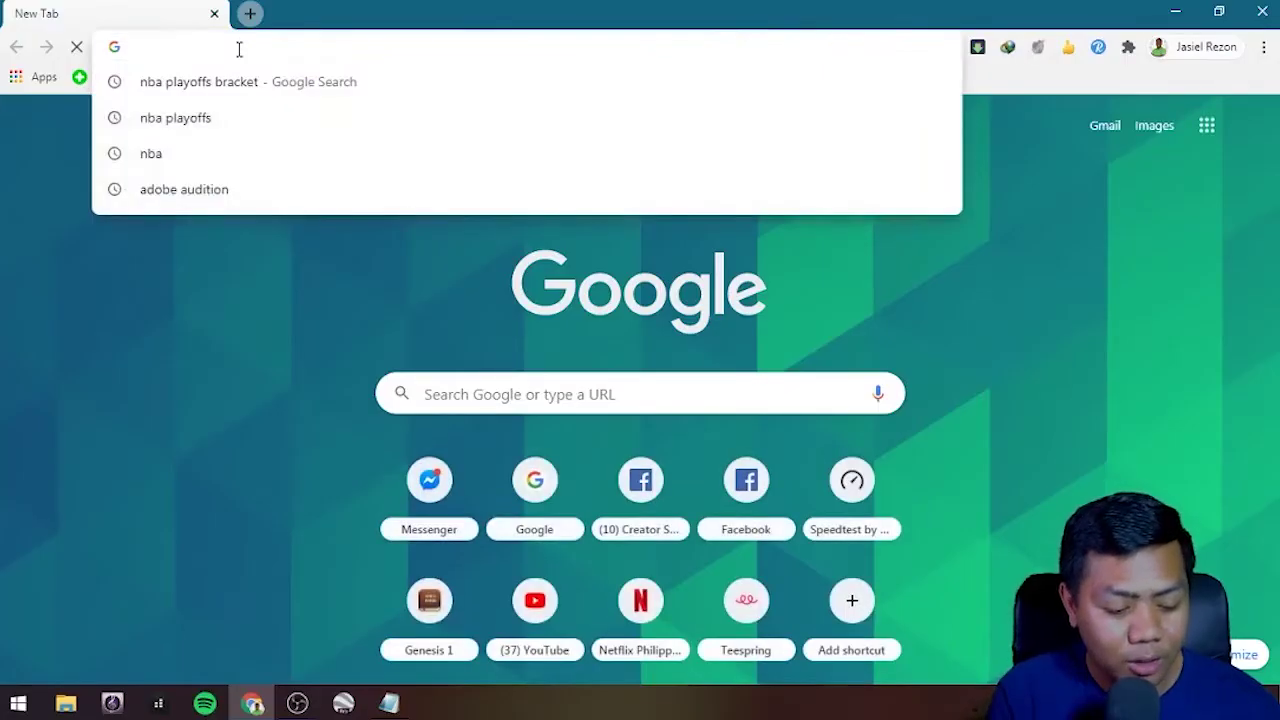
pyautogui.write('danhs.')
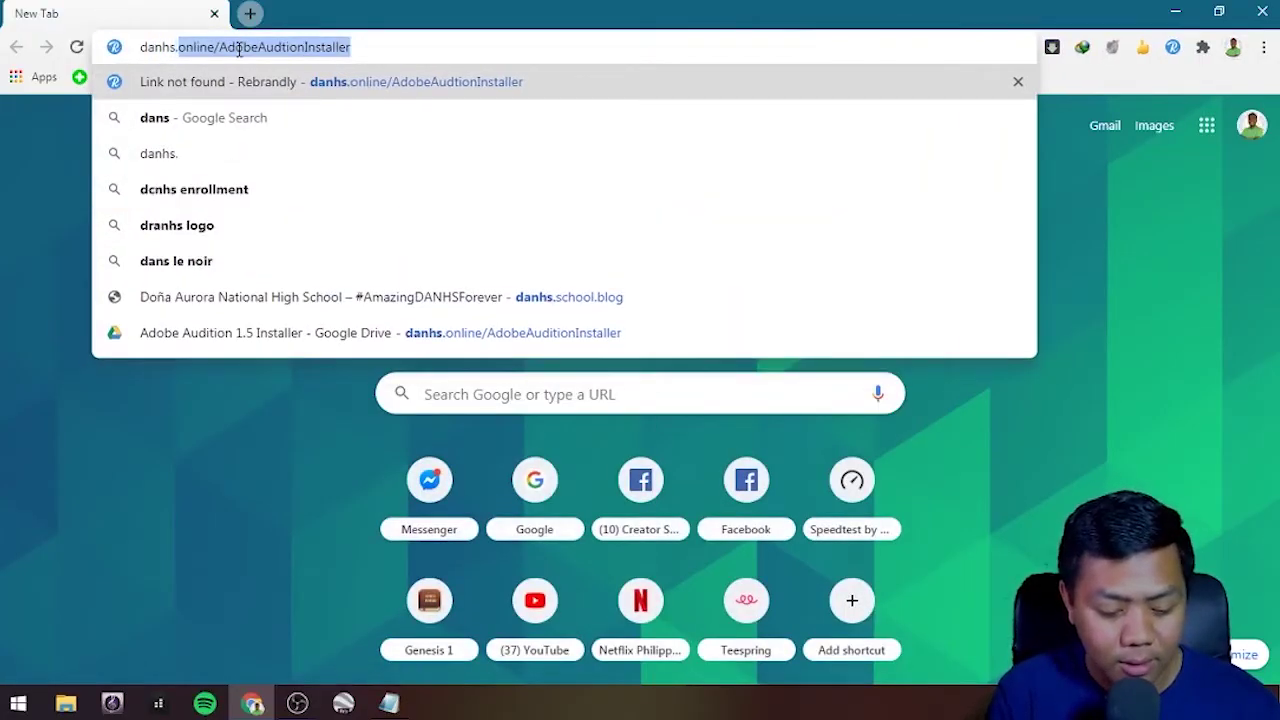
pyautogui.write('online')
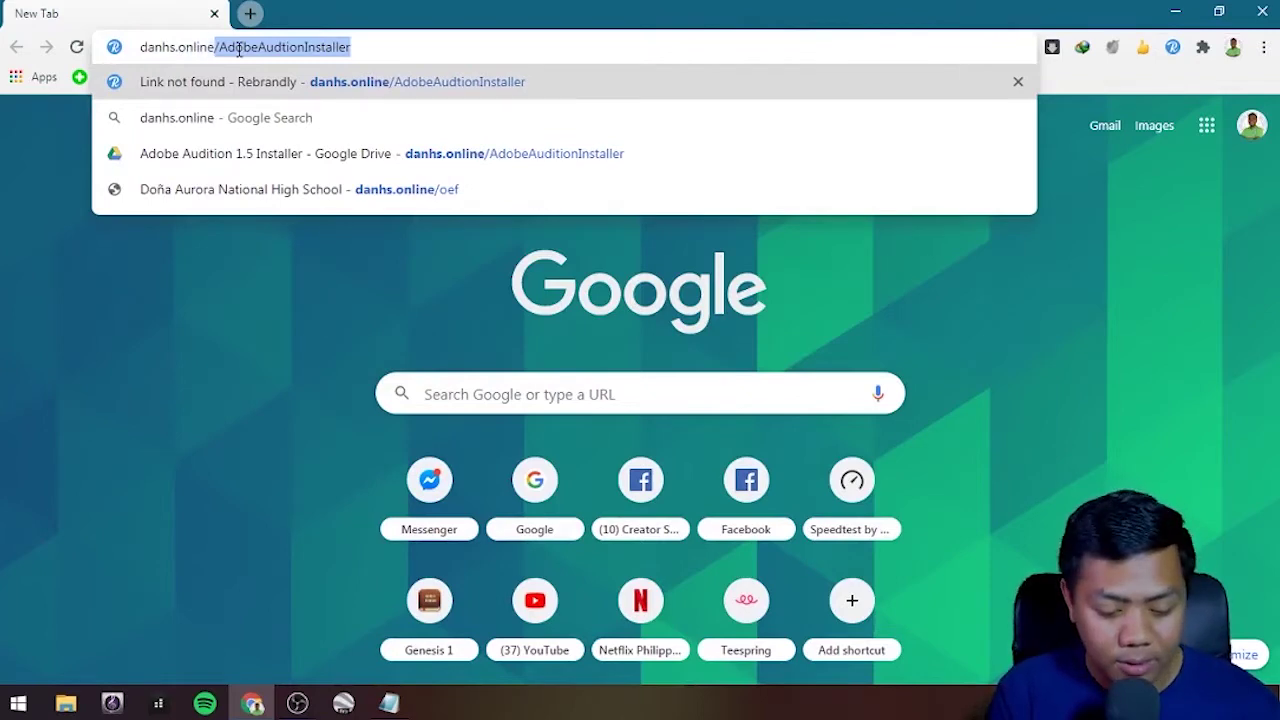
pyautogui.write('/AdobeA')
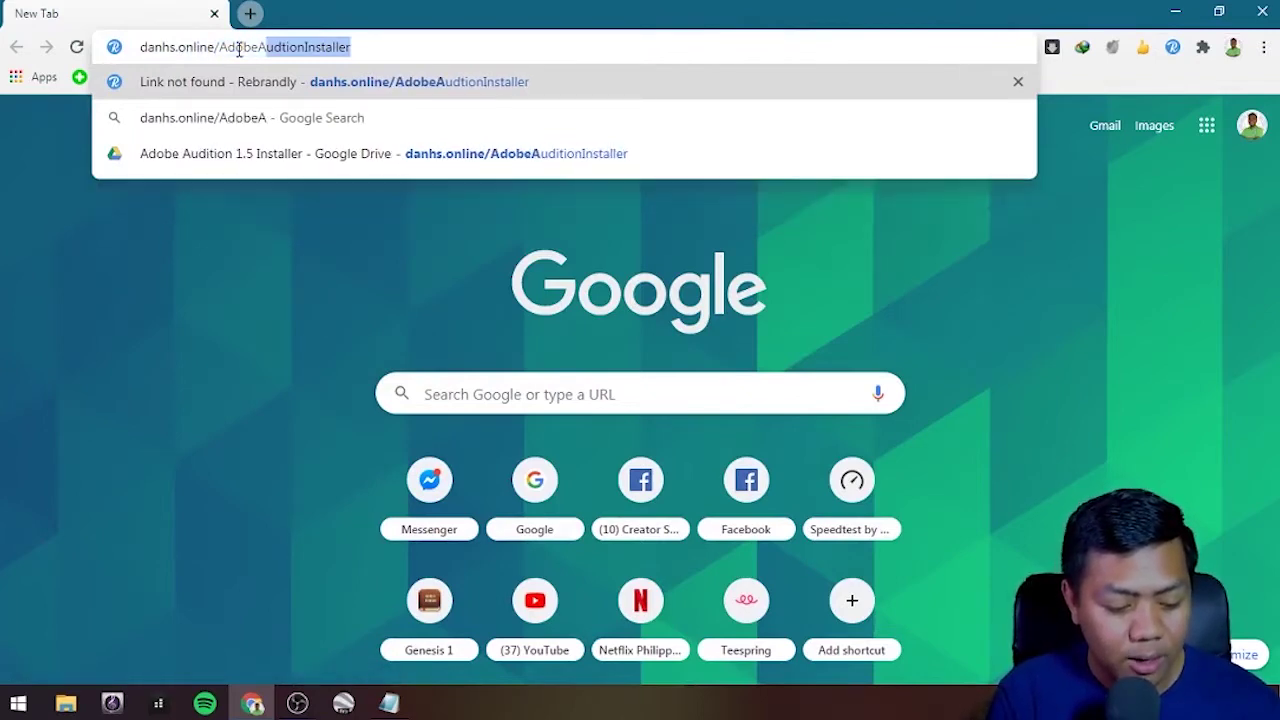
pyautogui.write('udition')
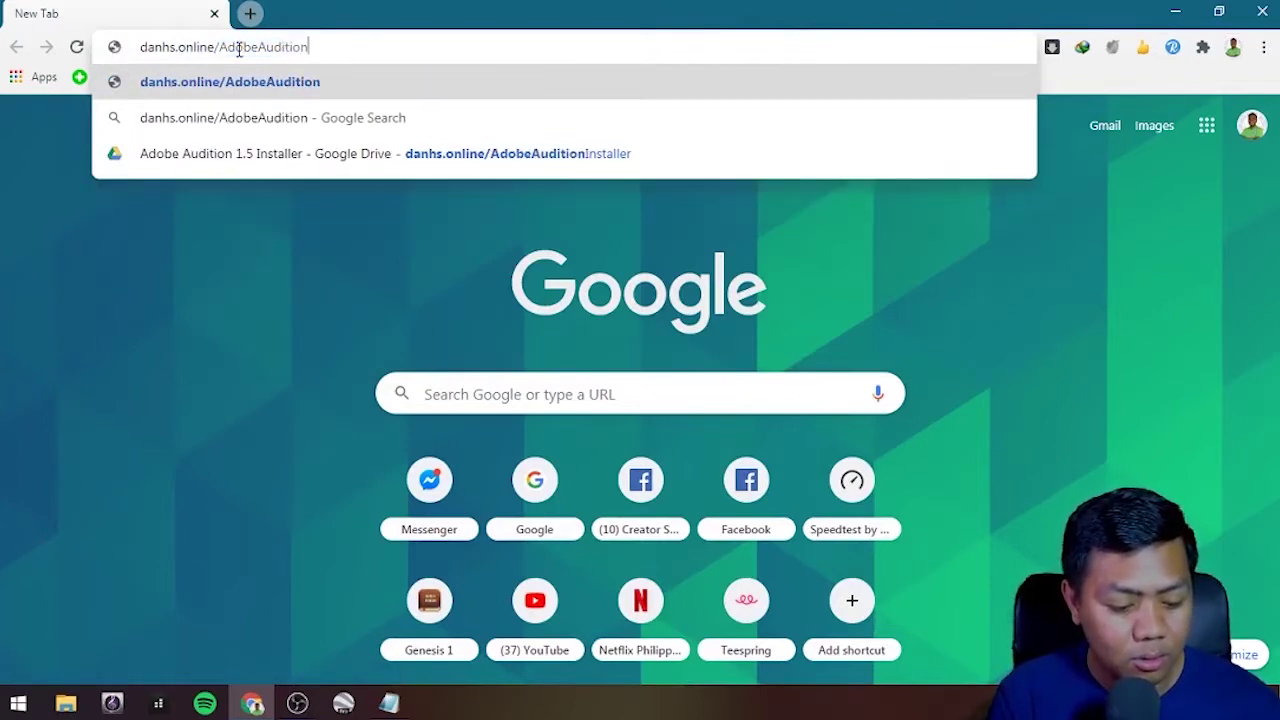
pyautogui.write('Installer')
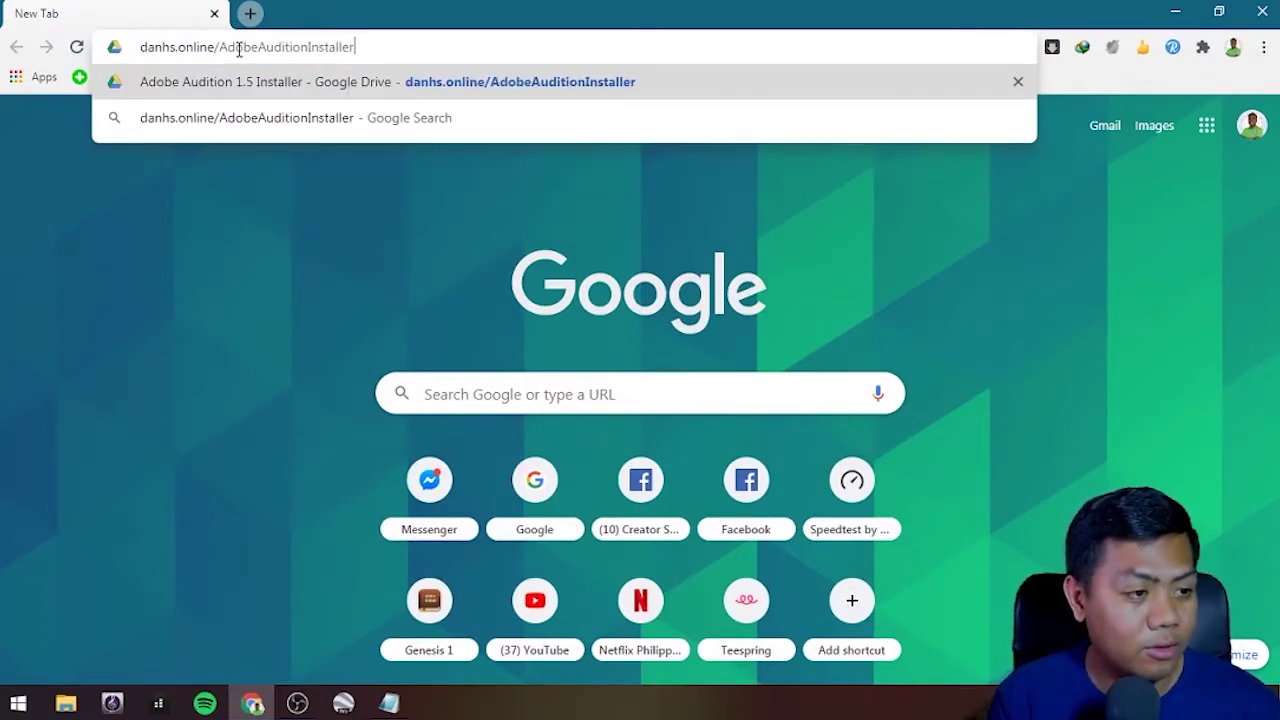
pyautogui.press('Return')
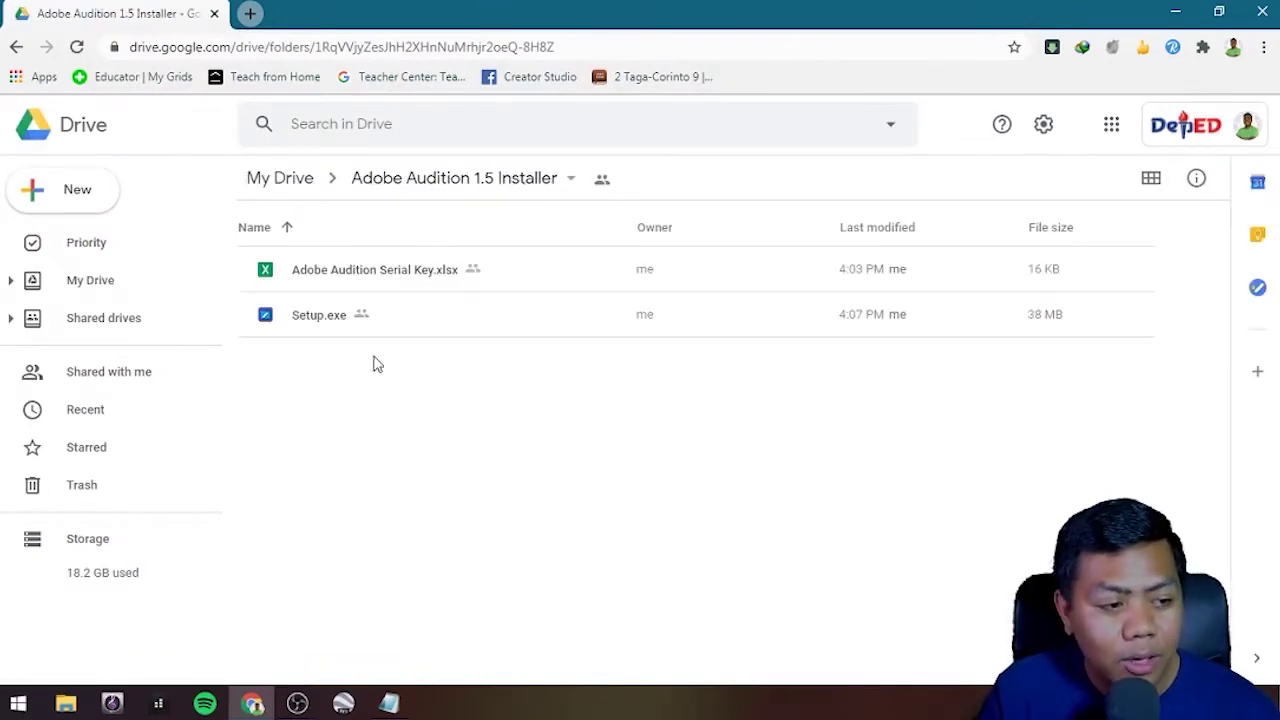
# Step: Download Setup.exe (37.74 MB) through IDM into Downloads\Programs
pyautogui.doubleClick(303, 324)
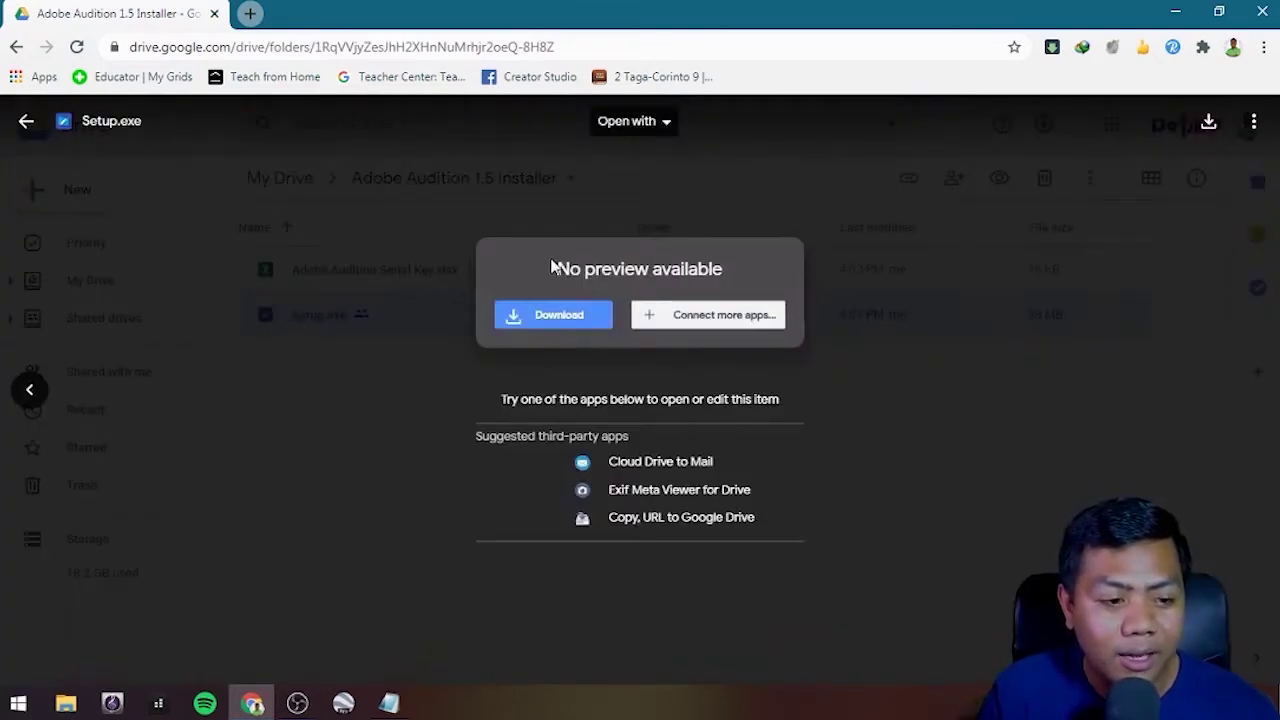
pyautogui.click(558, 316)
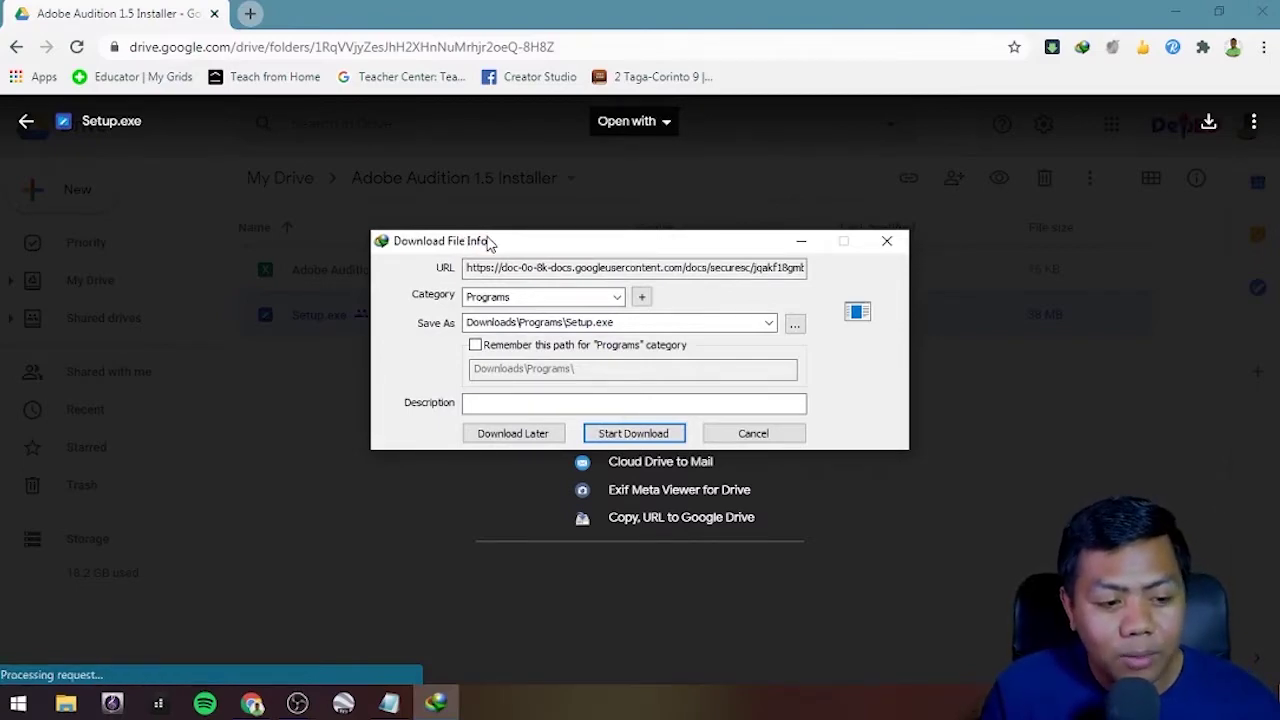
pyautogui.click(648, 434)
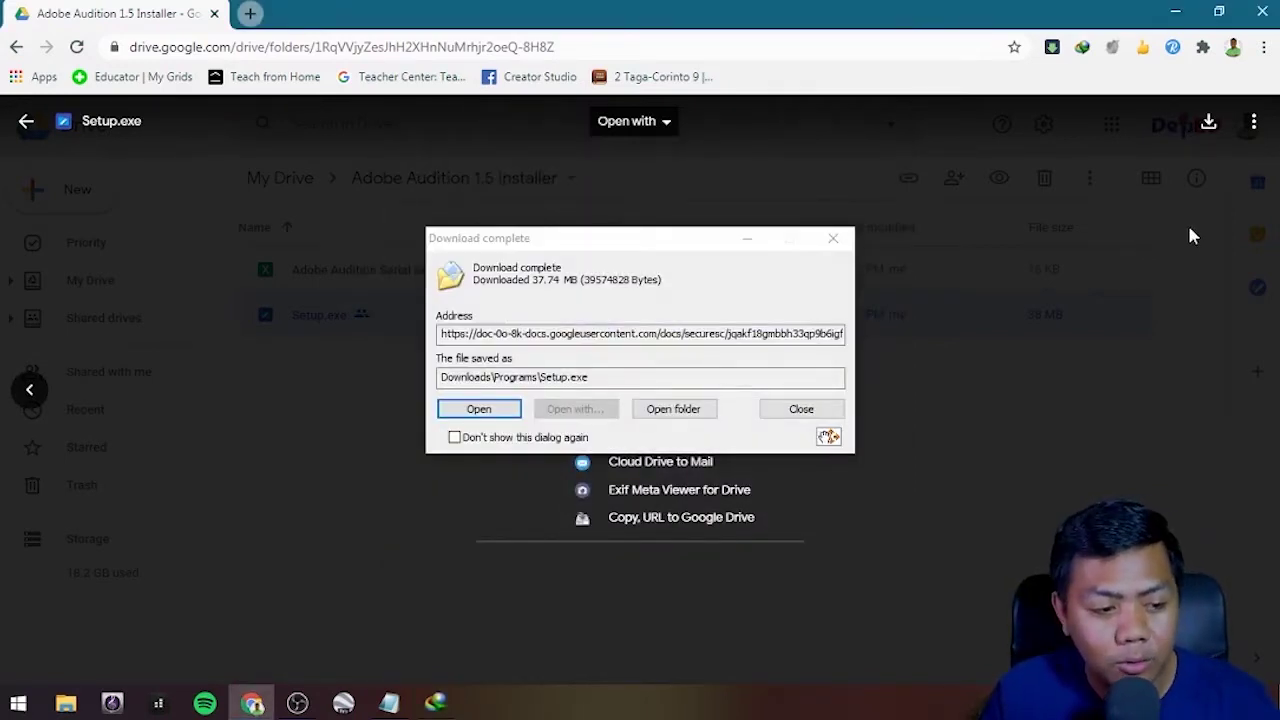
pyautogui.click(788, 410)
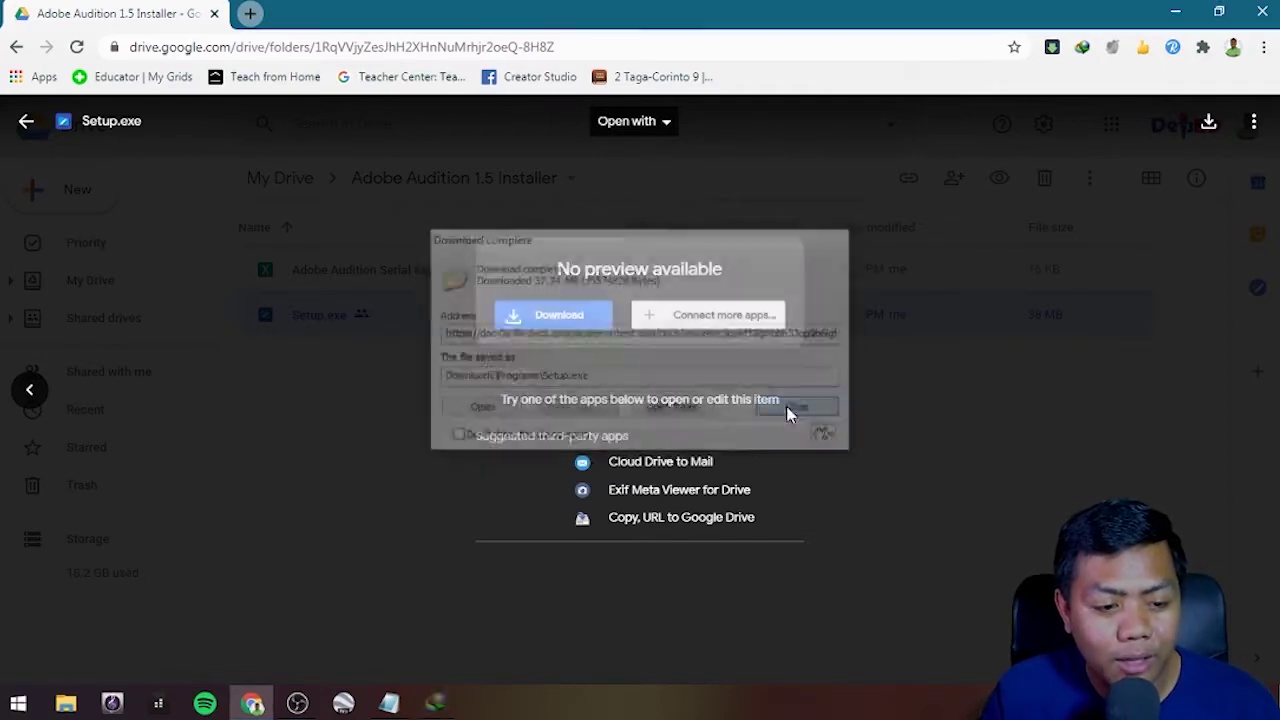
# Step: Save Adobe Audition Serial Key.xlsx to the Desktop, then close Chrome
pyautogui.click(26, 121)
pyautogui.click(360, 408)
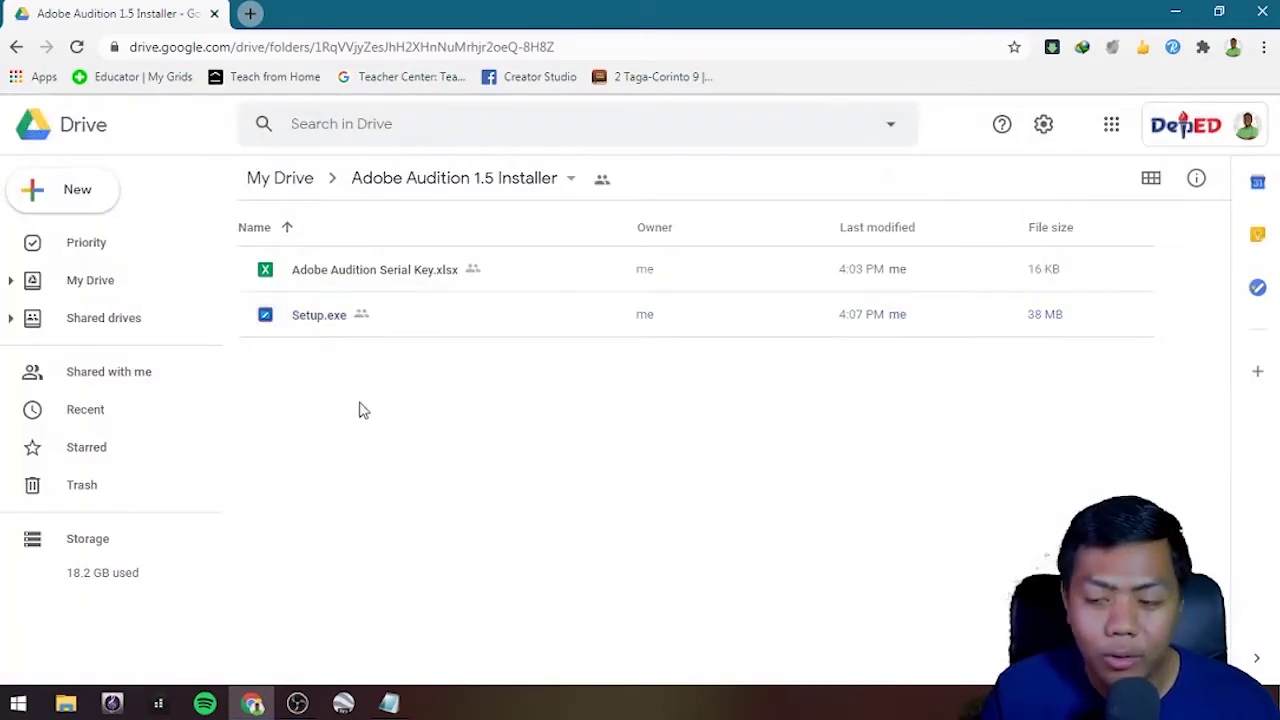
pyautogui.doubleClick(390, 277)
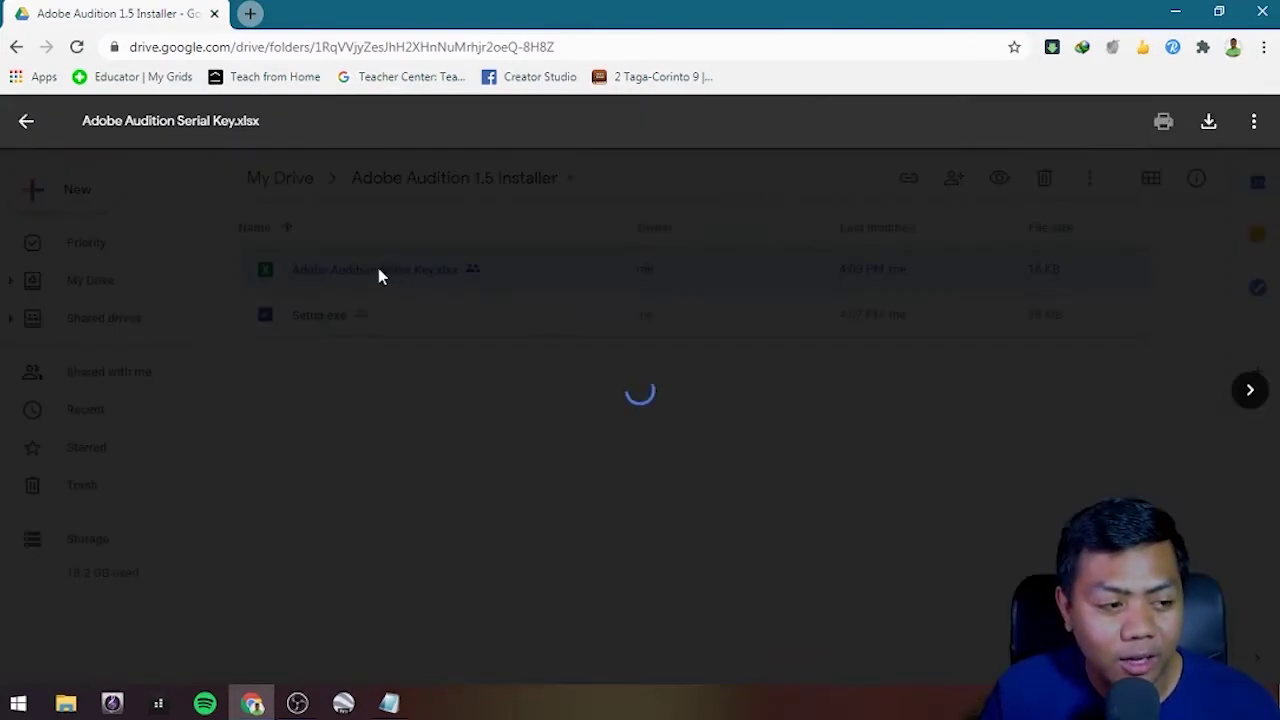
pyautogui.click(1209, 124)
pyautogui.click(1209, 124)
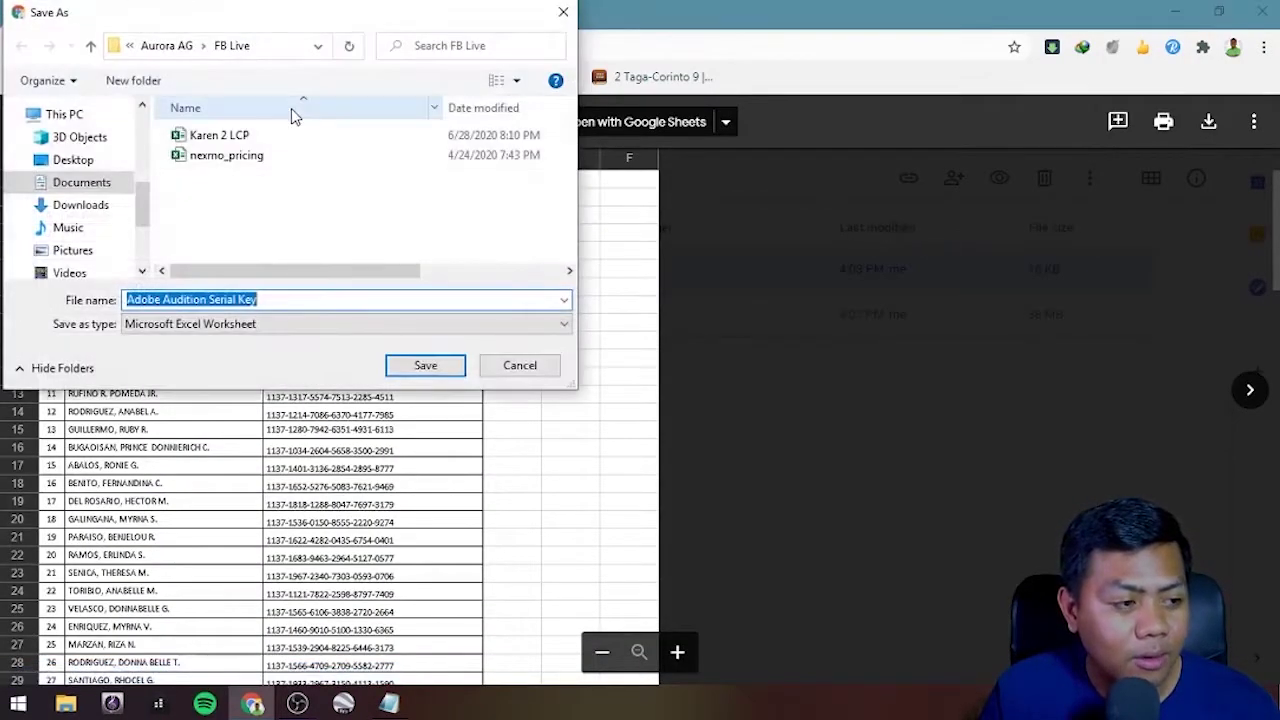
pyautogui.click(72, 160)
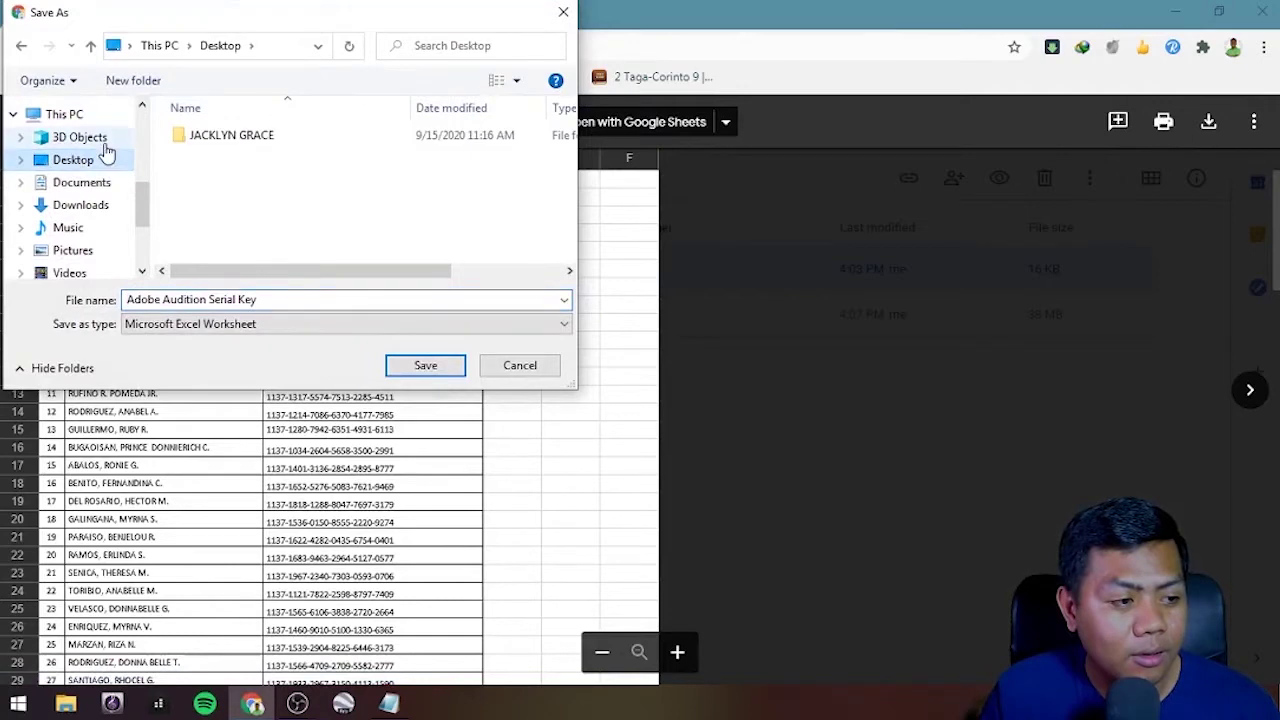
pyautogui.click(420, 366)
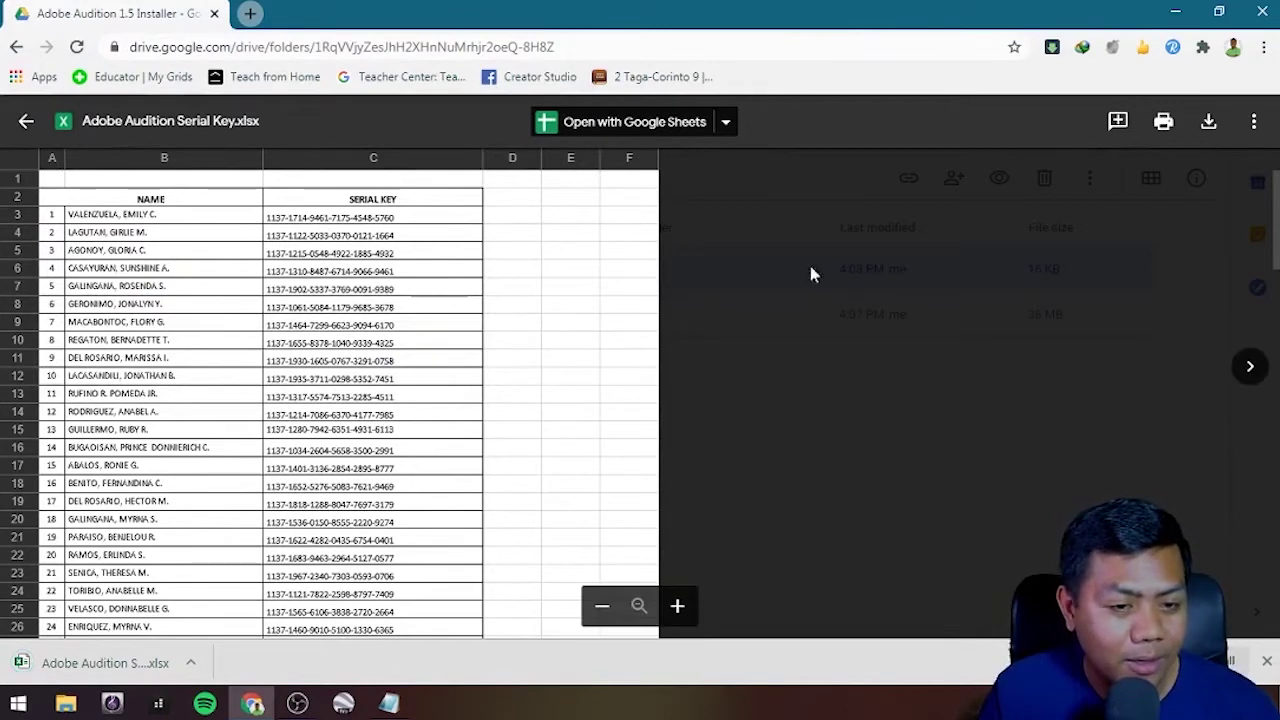
pyautogui.click(1263, 17)
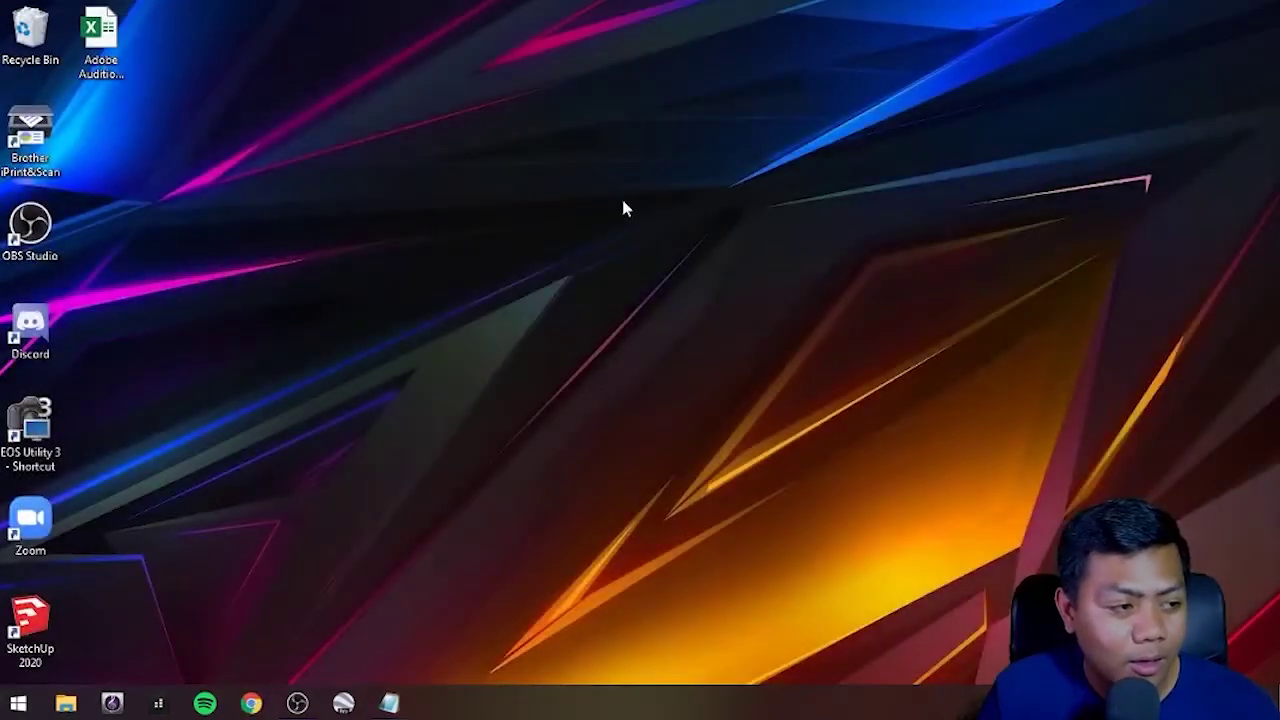
# Step: Browse to Downloads\Programs in File Explorer and run the Setup installer
pyautogui.click(66, 705)
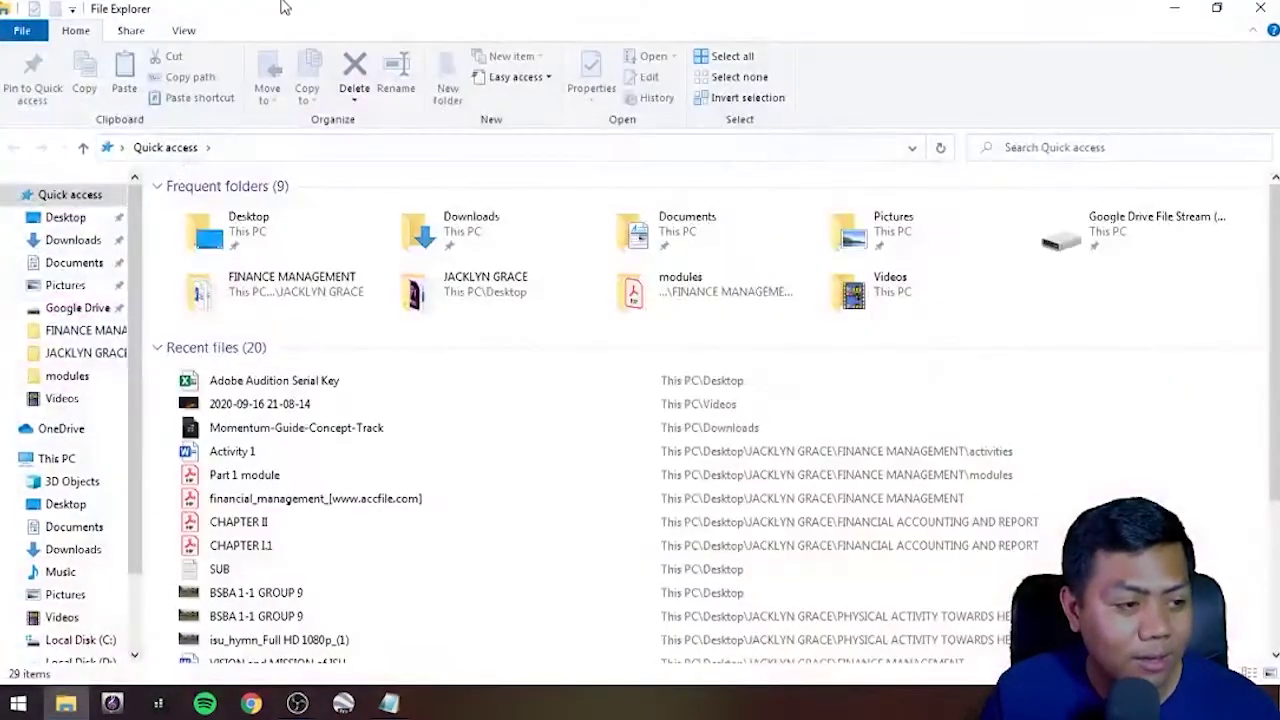
pyautogui.click(452, 226)
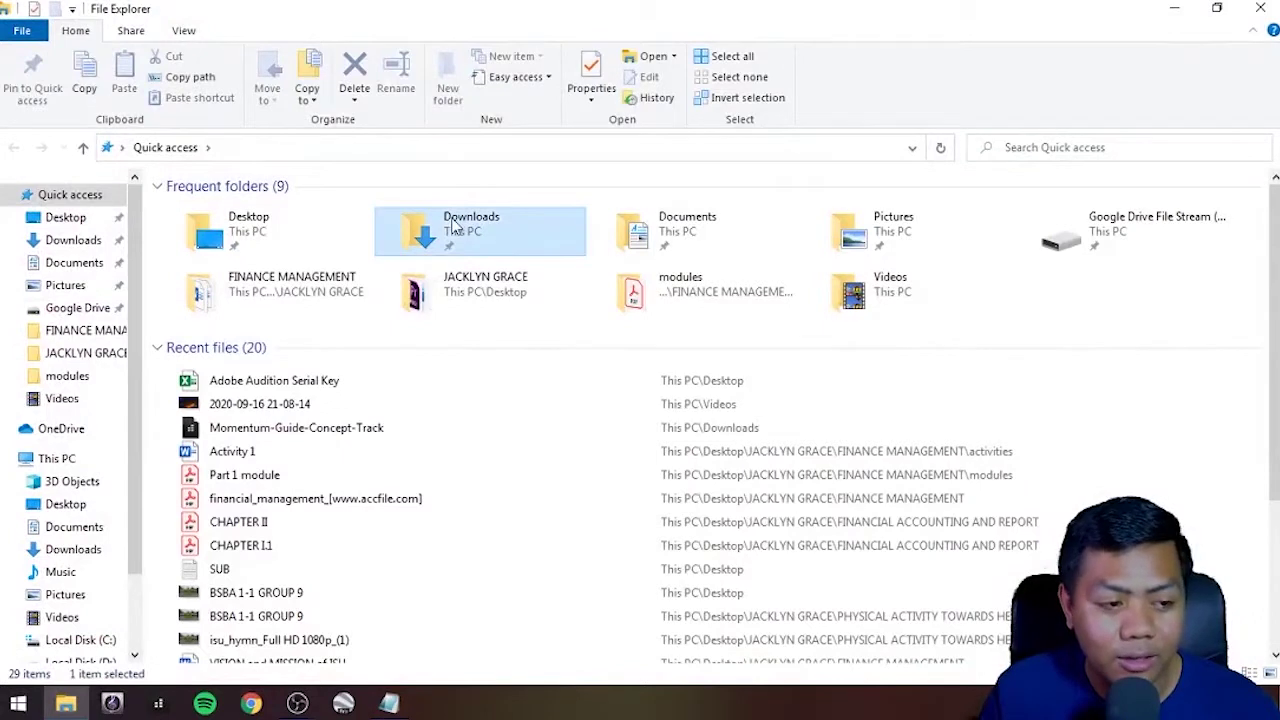
pyautogui.doubleClick(452, 226)
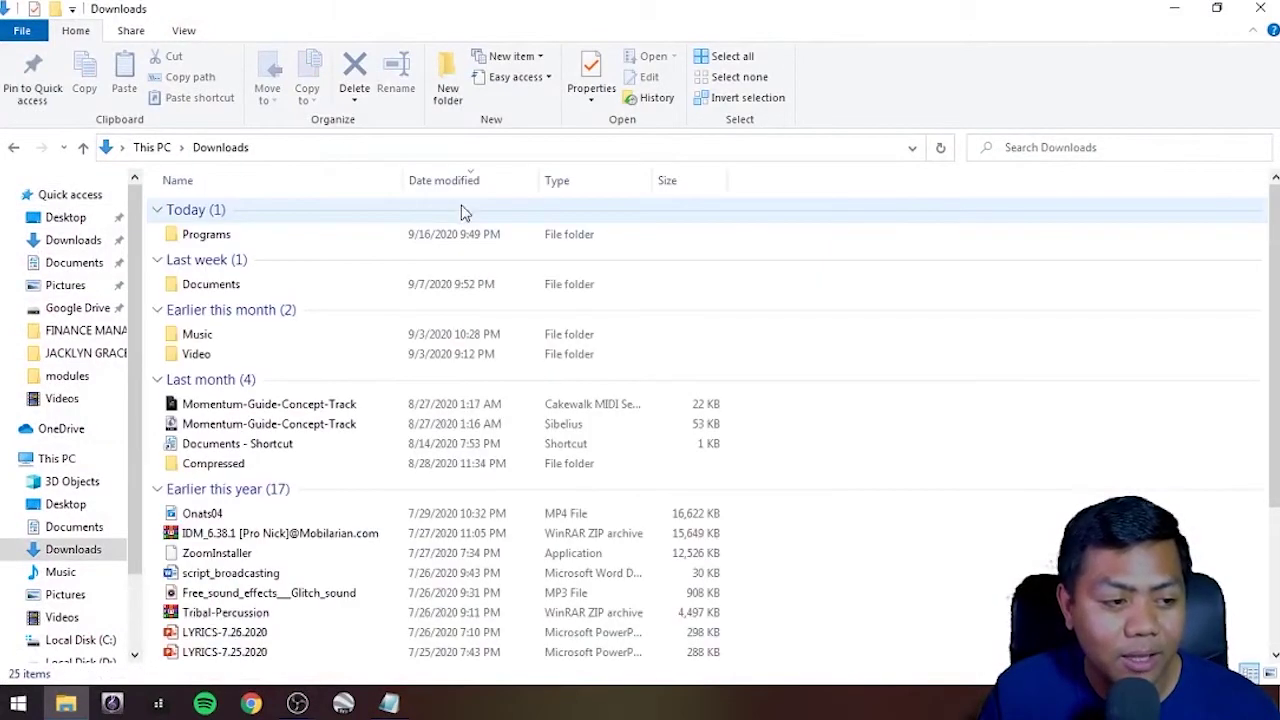
pyautogui.click(228, 241)
pyautogui.doubleClick(227, 243)
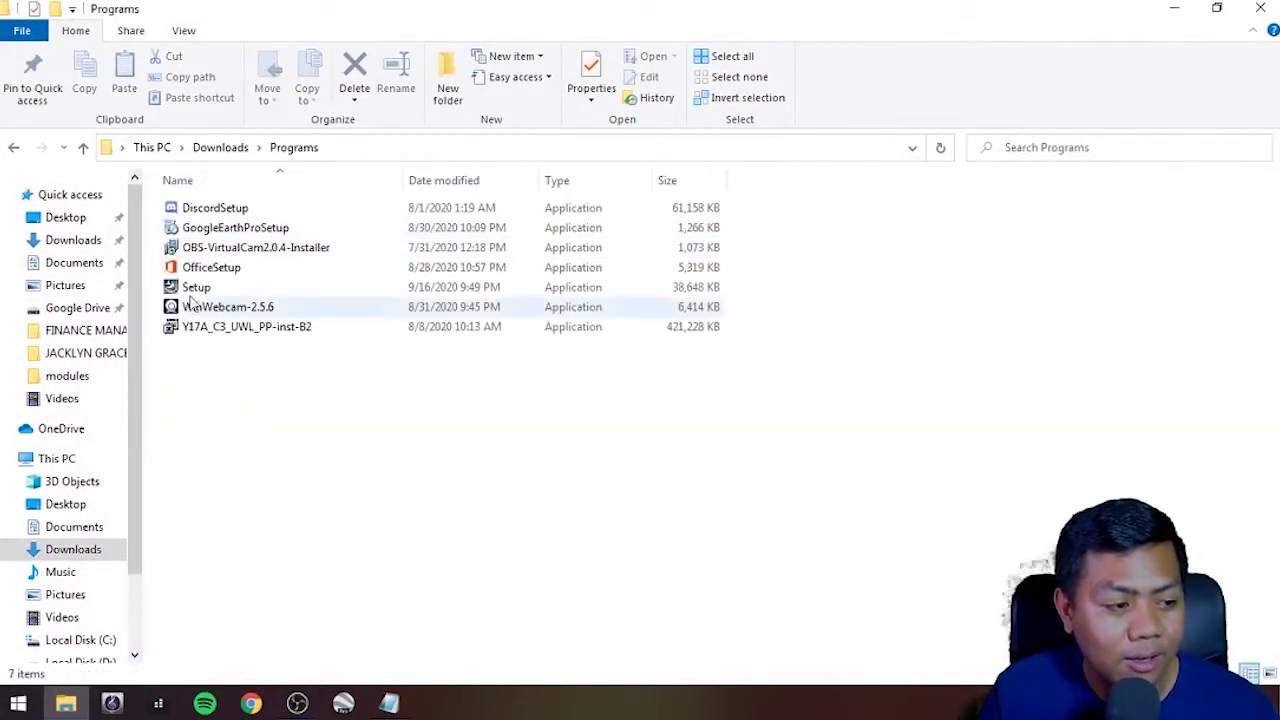
pyautogui.click(198, 291)
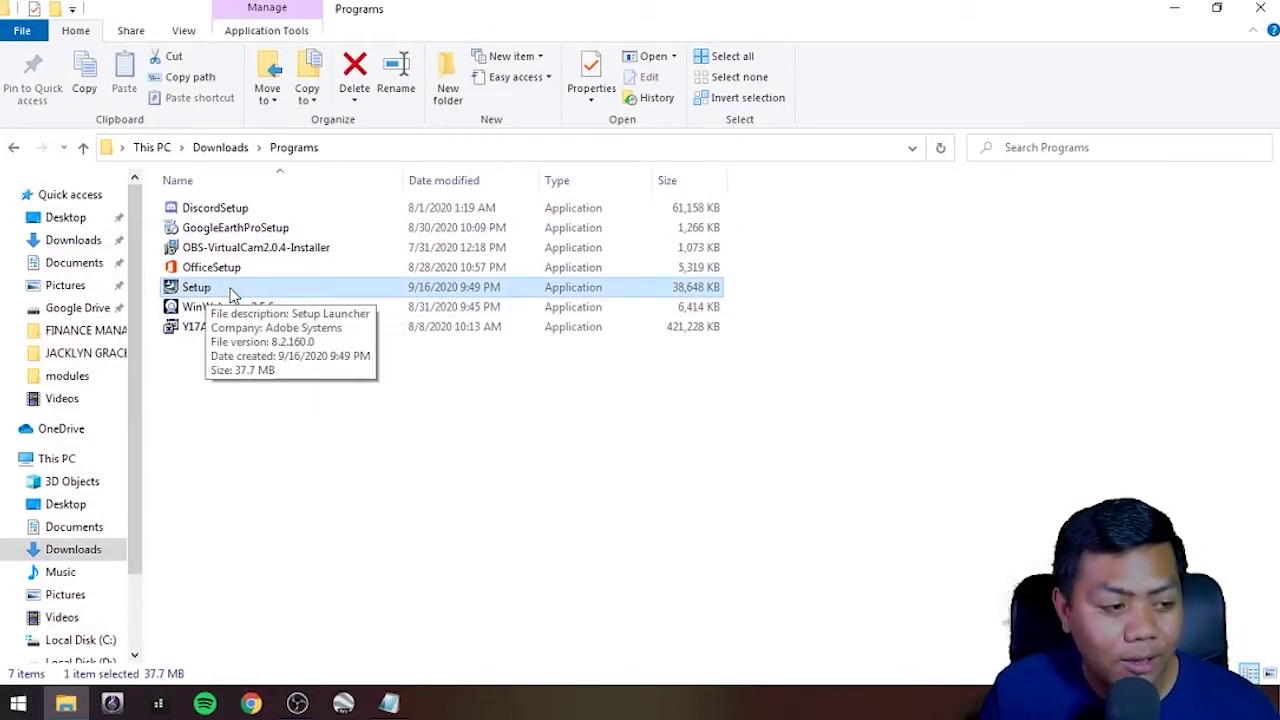
pyautogui.doubleClick(236, 289)
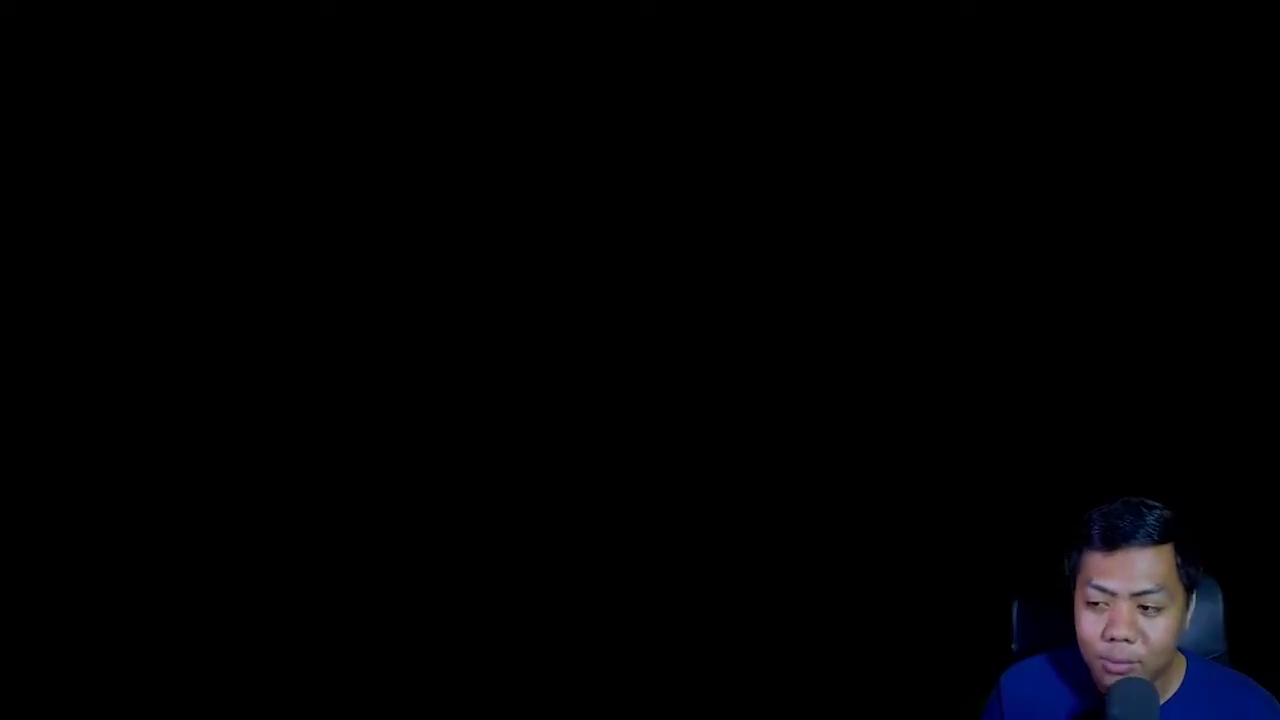
# Step: Approve the UAC prompt and confirm English (United States) as the setup language
pyautogui.click(674, 349)
pyautogui.moveTo(643, 309); pyautogui.dragTo(710, 290)
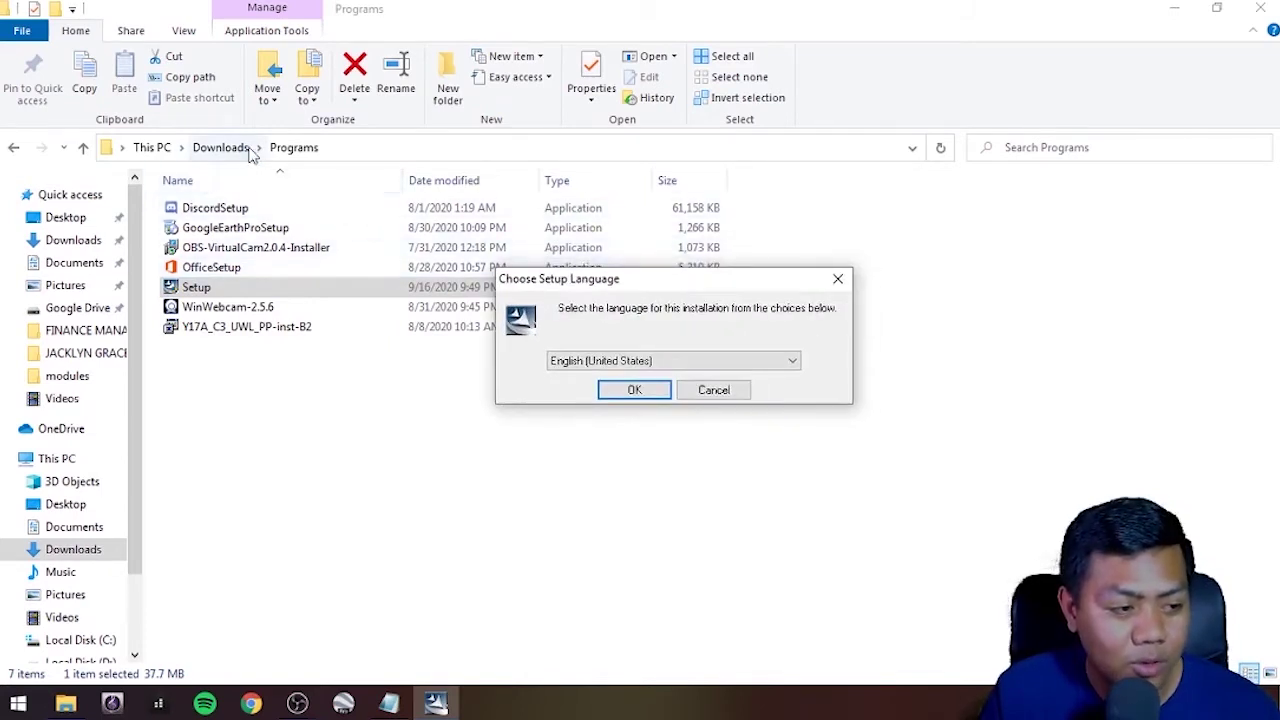
pyautogui.moveTo(609, 286); pyautogui.dragTo(555, 266)
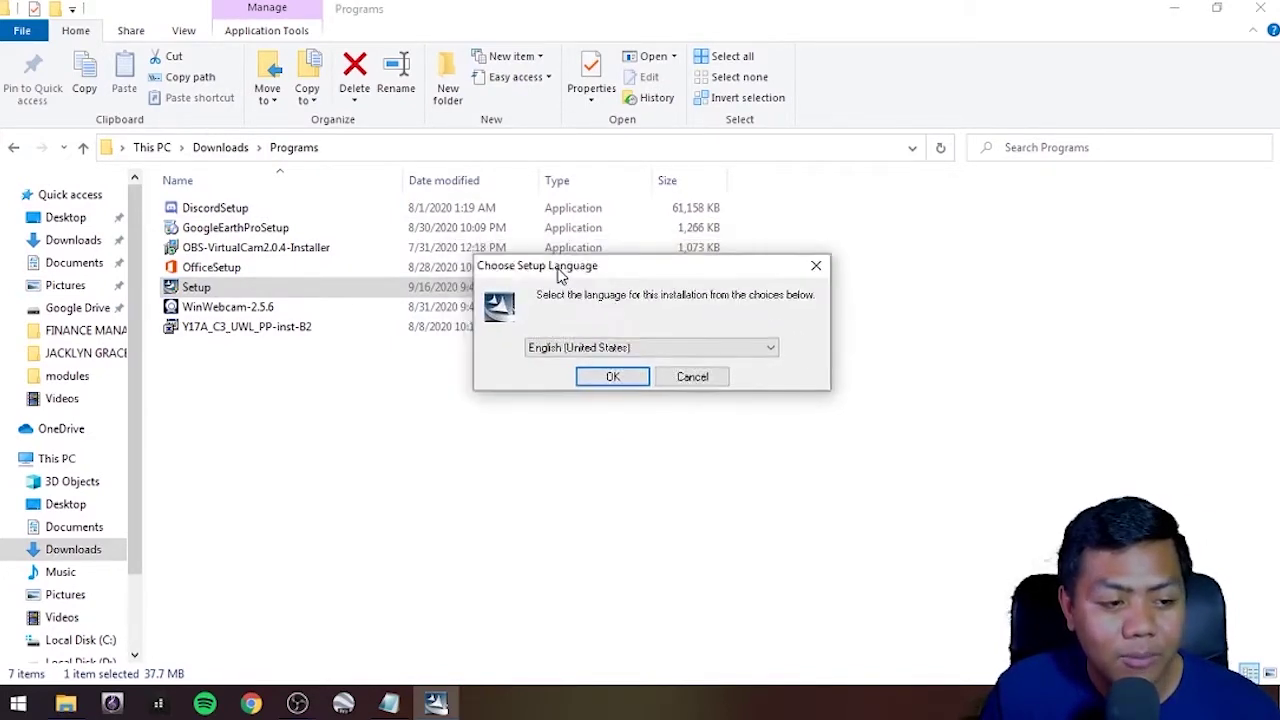
pyautogui.click(1175, 8)
pyautogui.moveTo(654, 260); pyautogui.dragTo(602, 190)
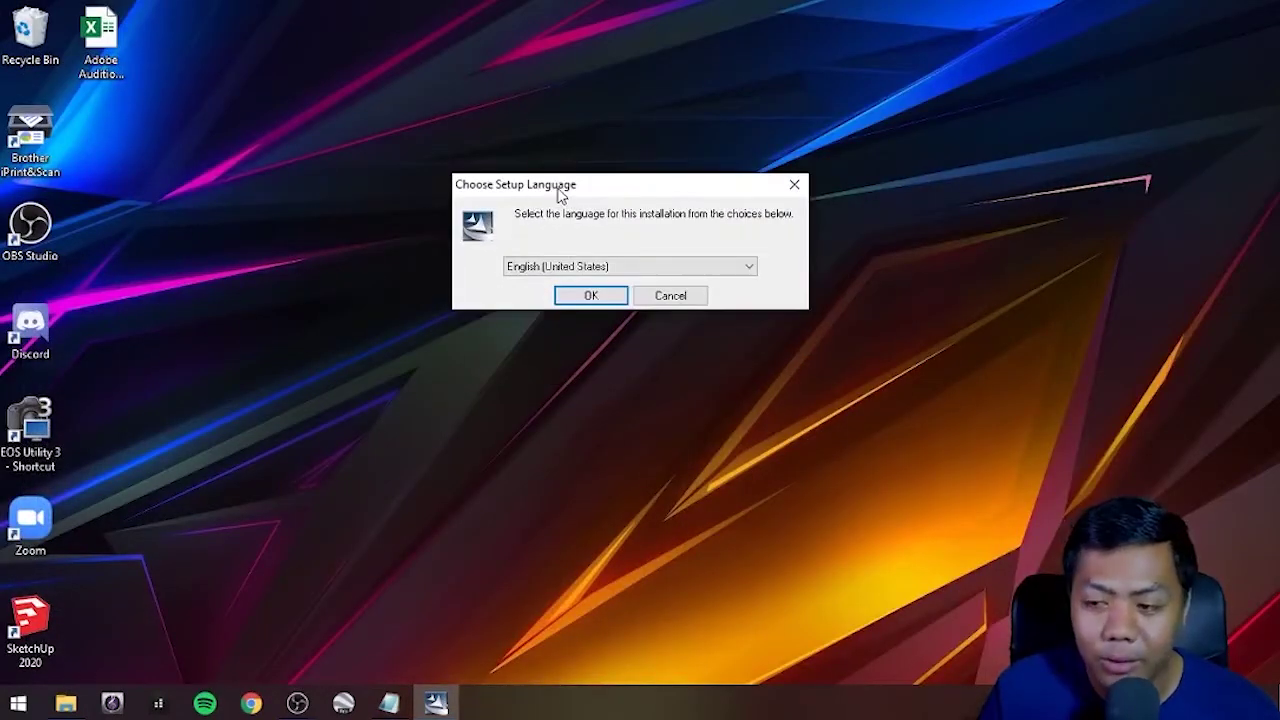
pyautogui.click(589, 295)
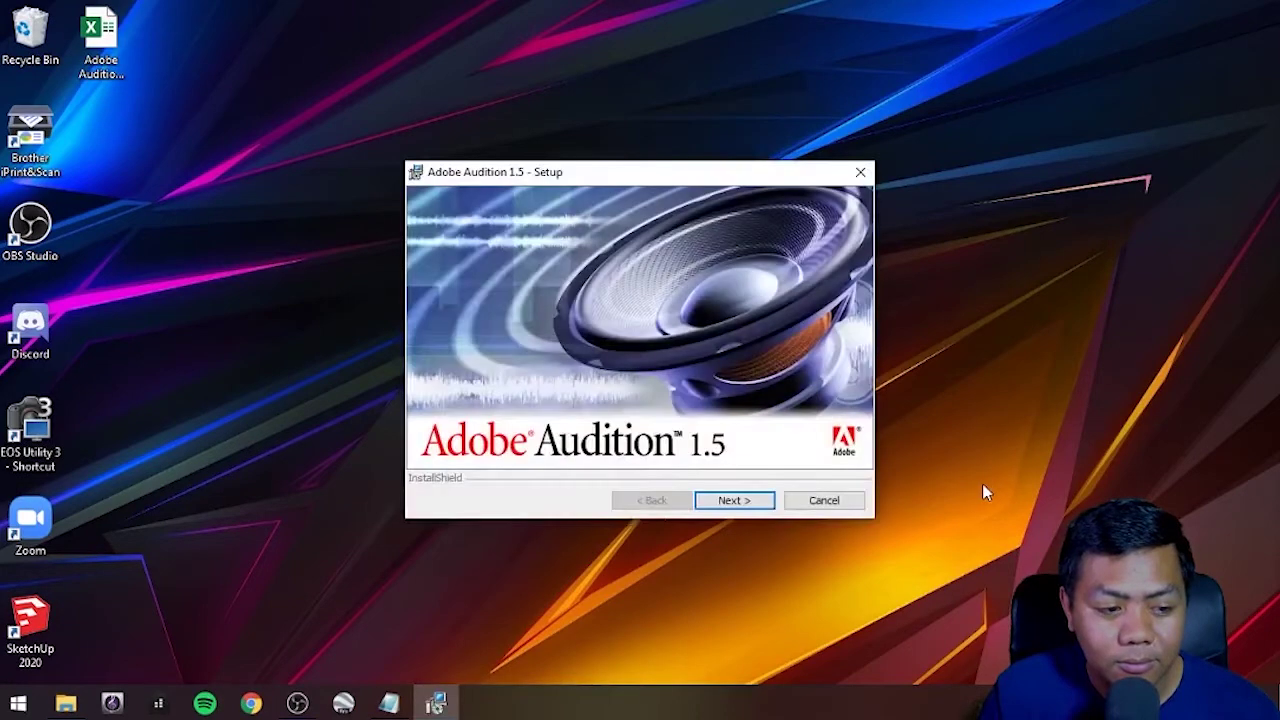
# Step: Pass the welcome and US English EULA pages, accept the license, and place the caret in User Name
pyautogui.moveTo(640, 110); pyautogui.dragTo(646, 126)
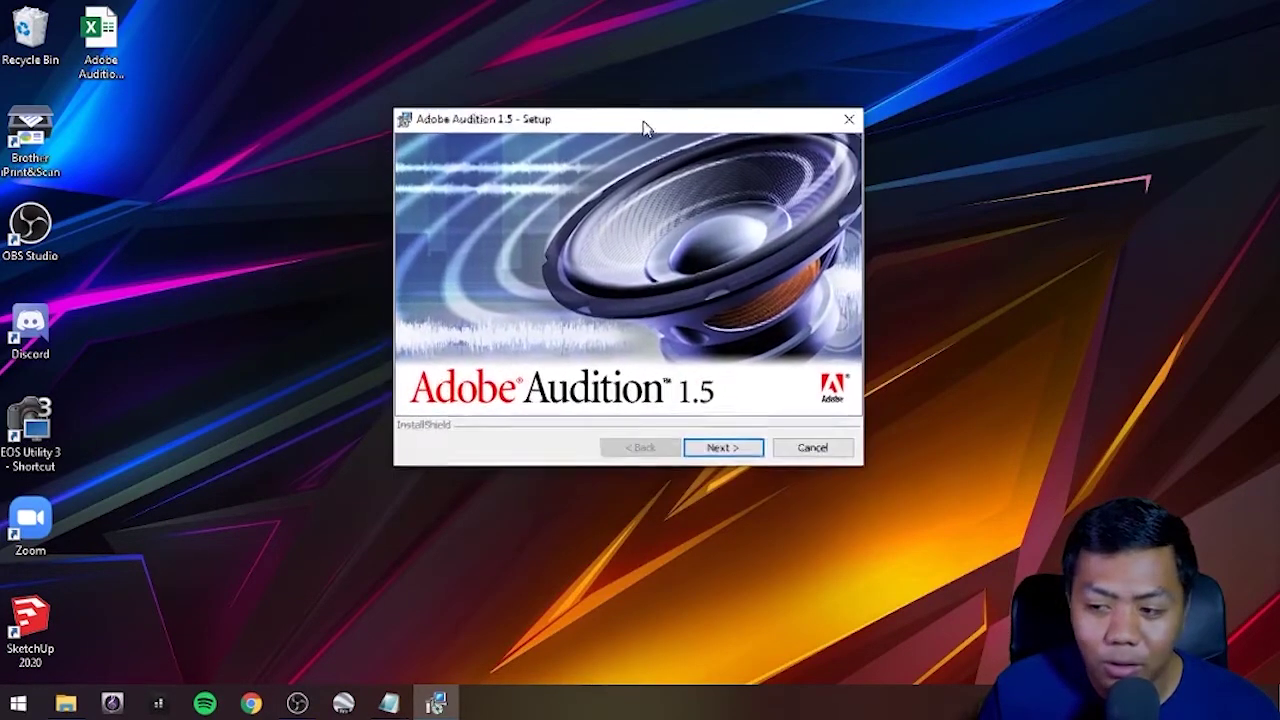
pyautogui.click(729, 448)
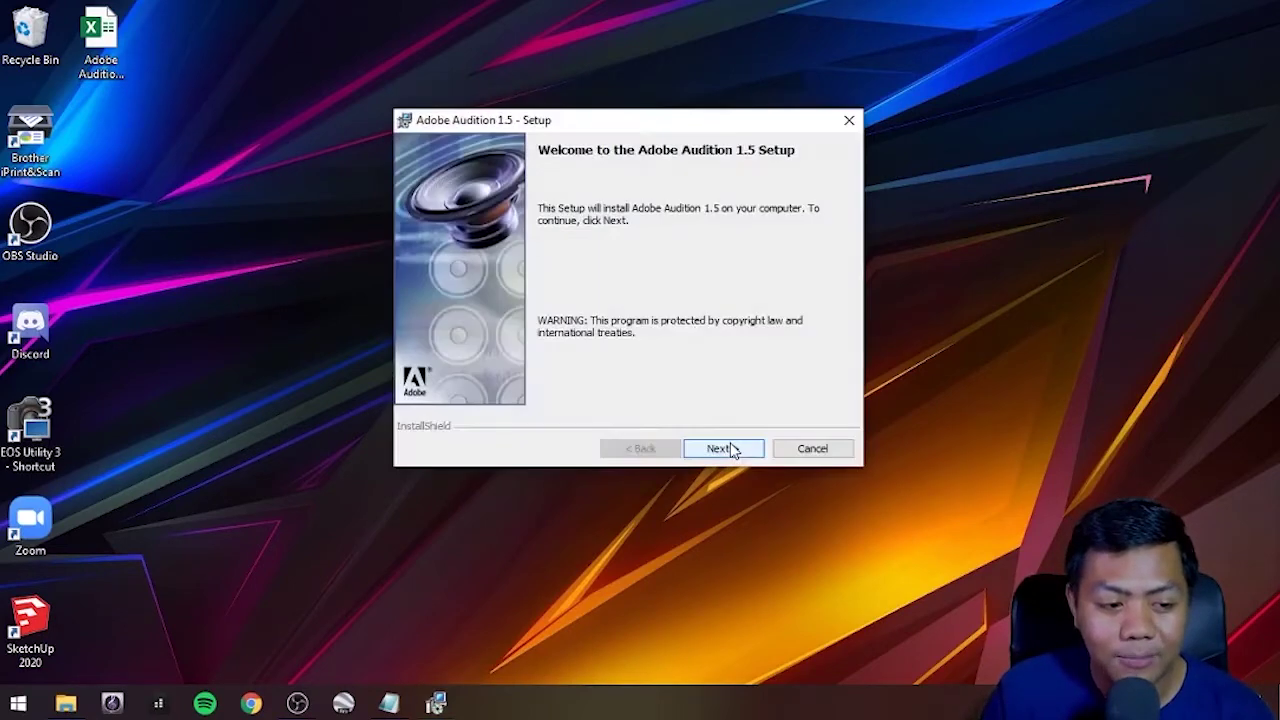
pyautogui.click(724, 449)
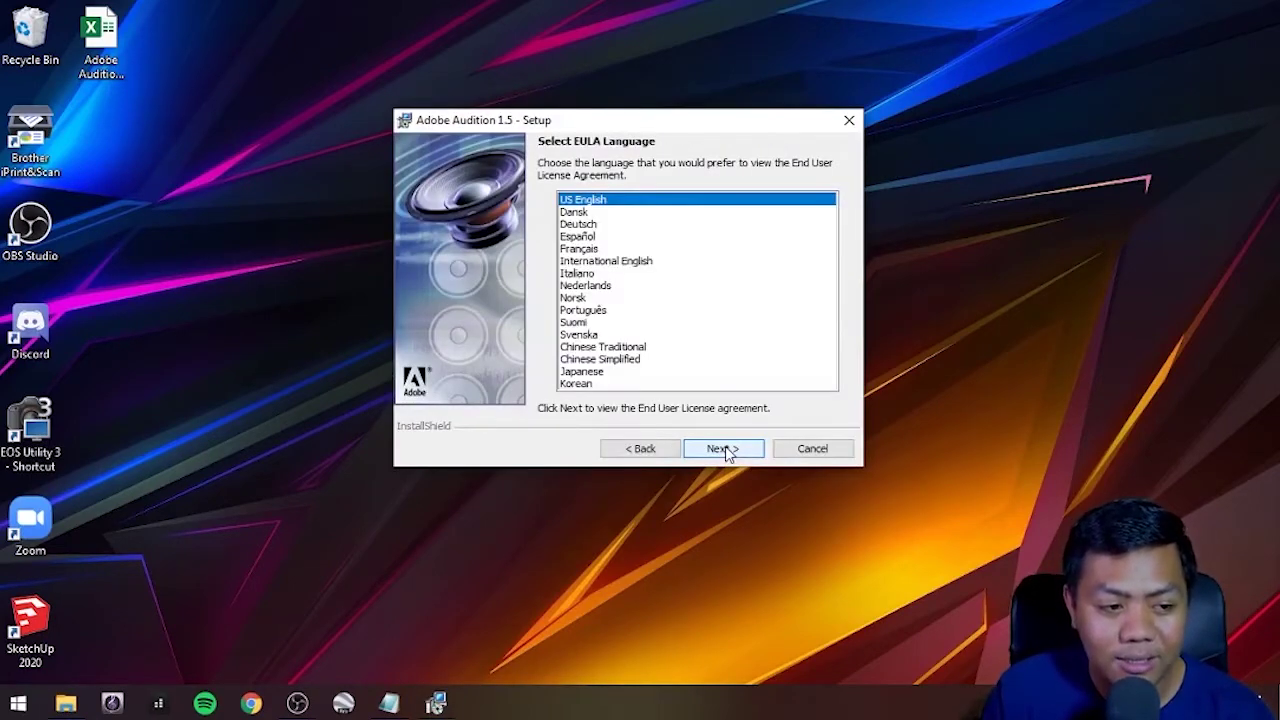
pyautogui.click(724, 449)
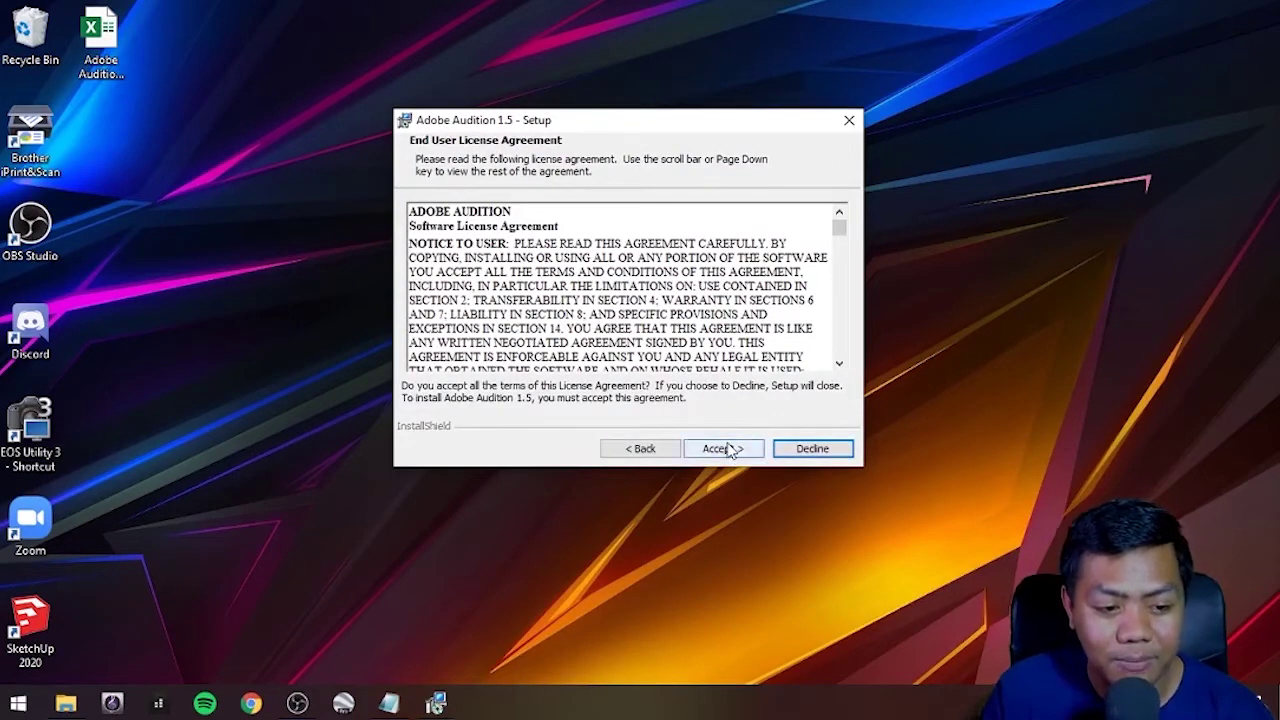
pyautogui.click(728, 449)
pyautogui.click(610, 260)
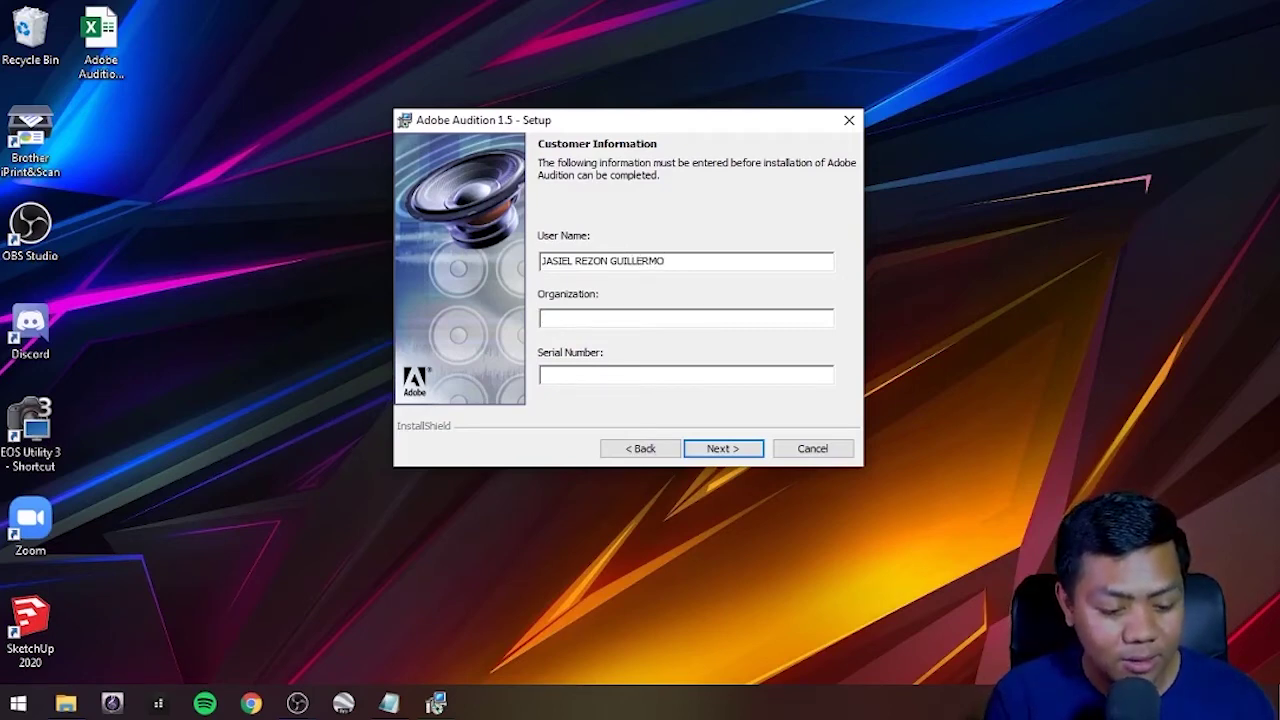
# Step: Complete the user's name, enter the school as organization, and select the serial key spreadsheet
pyautogui.write('DOÑA AURORA NATIONAL')
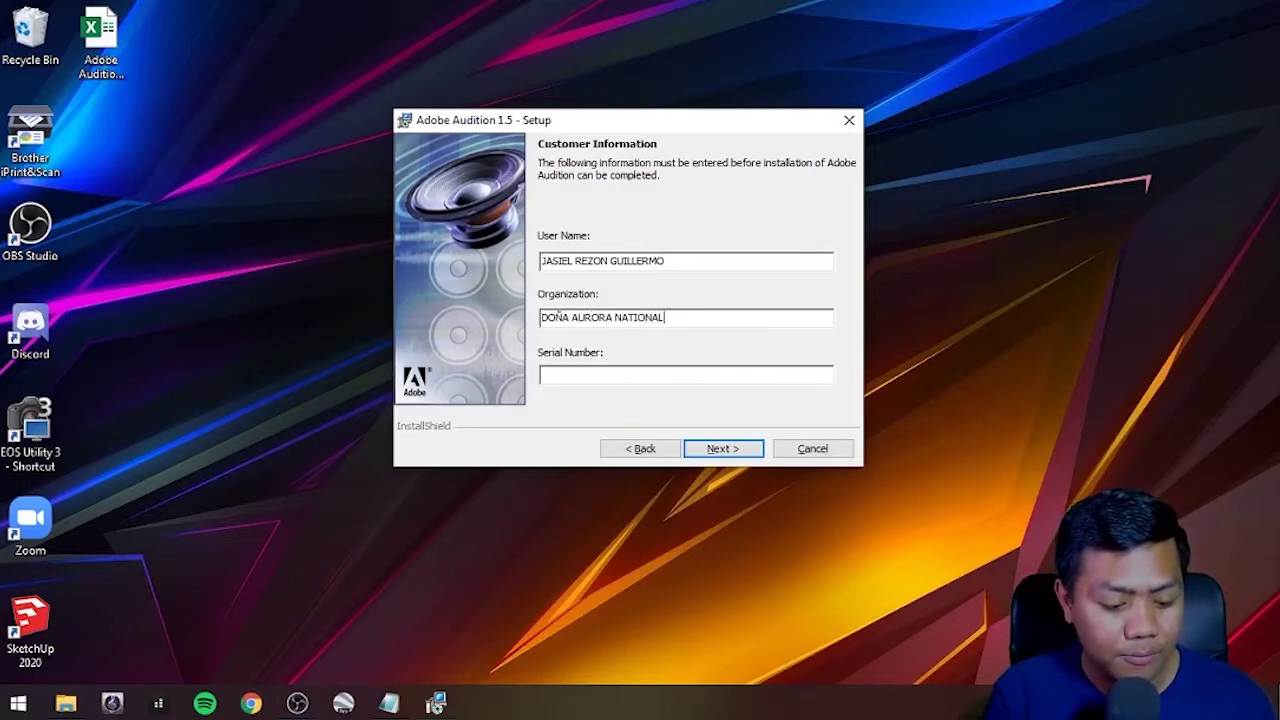
pyautogui.write('GH SCHOO')
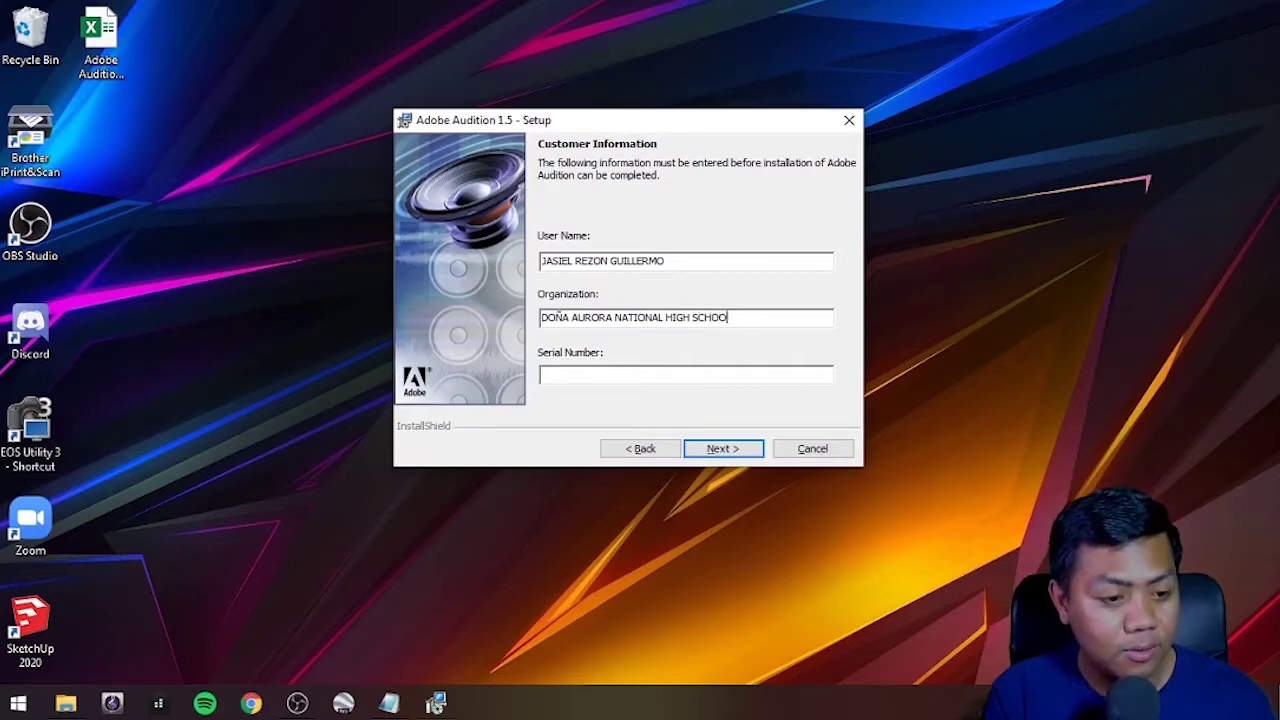
pyautogui.write('L')
pyautogui.click(564, 373)
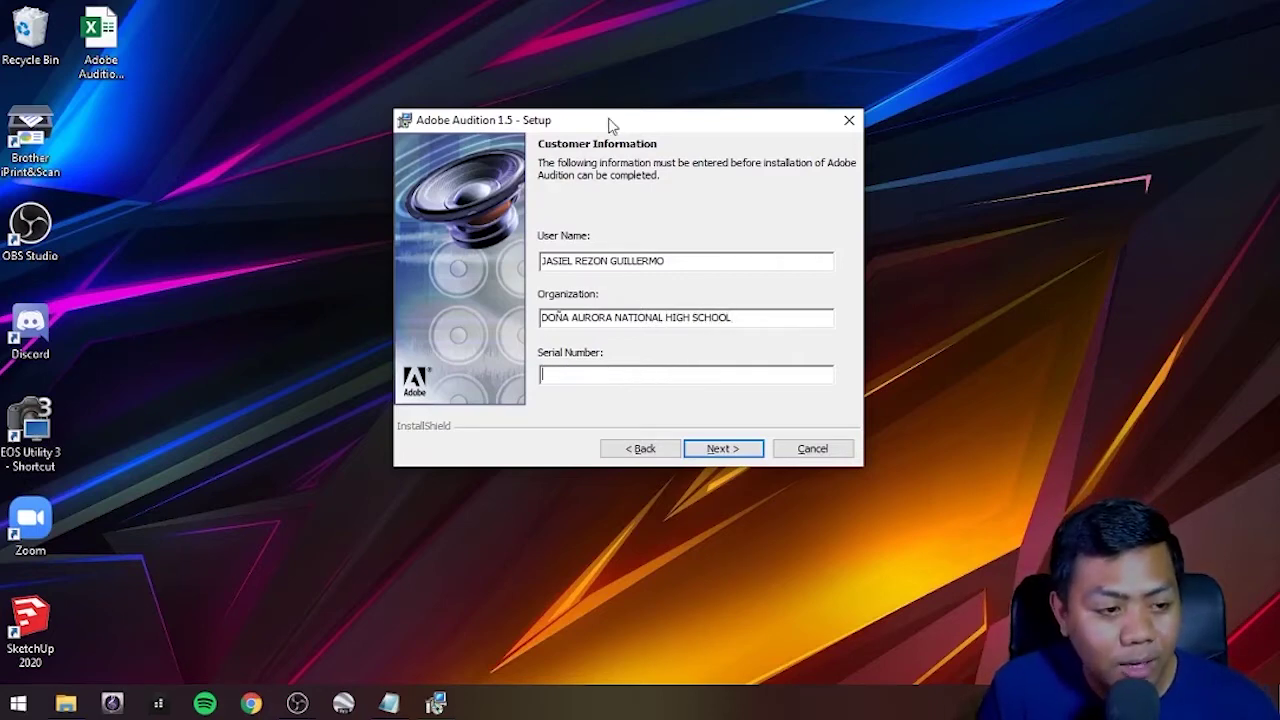
pyautogui.moveTo(609, 120); pyautogui.dragTo(701, 97)
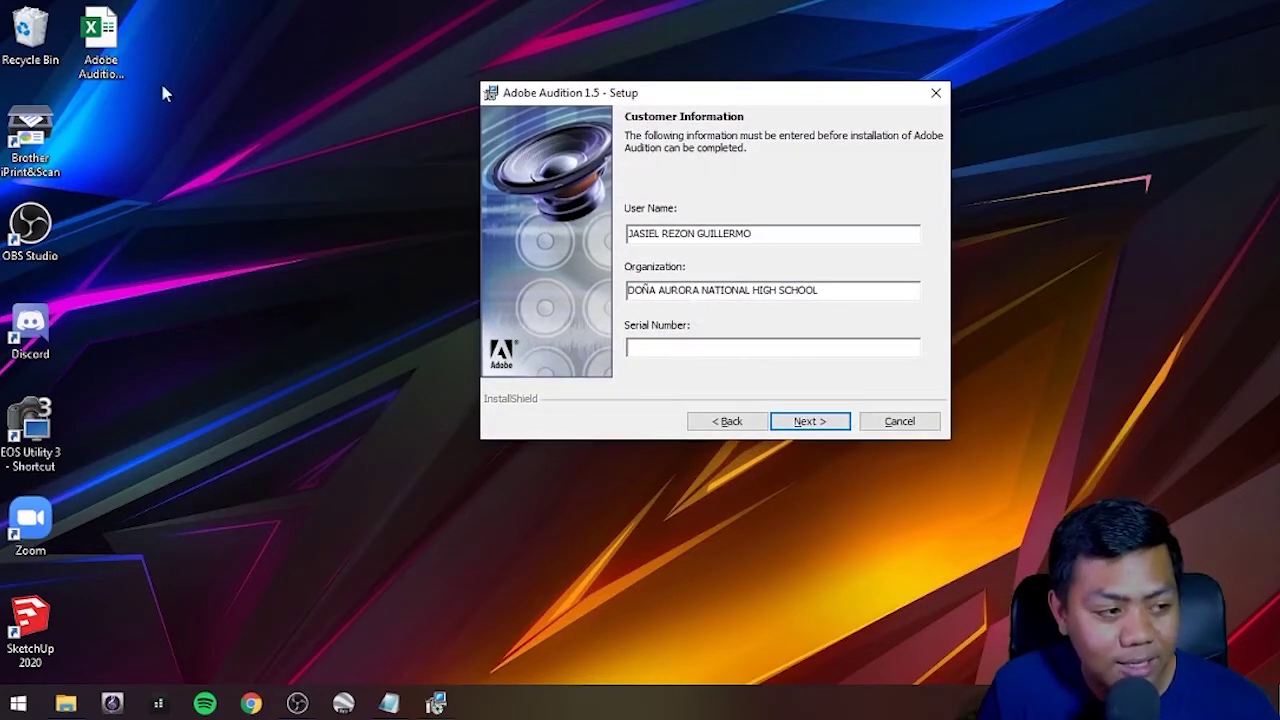
pyautogui.click(110, 40)
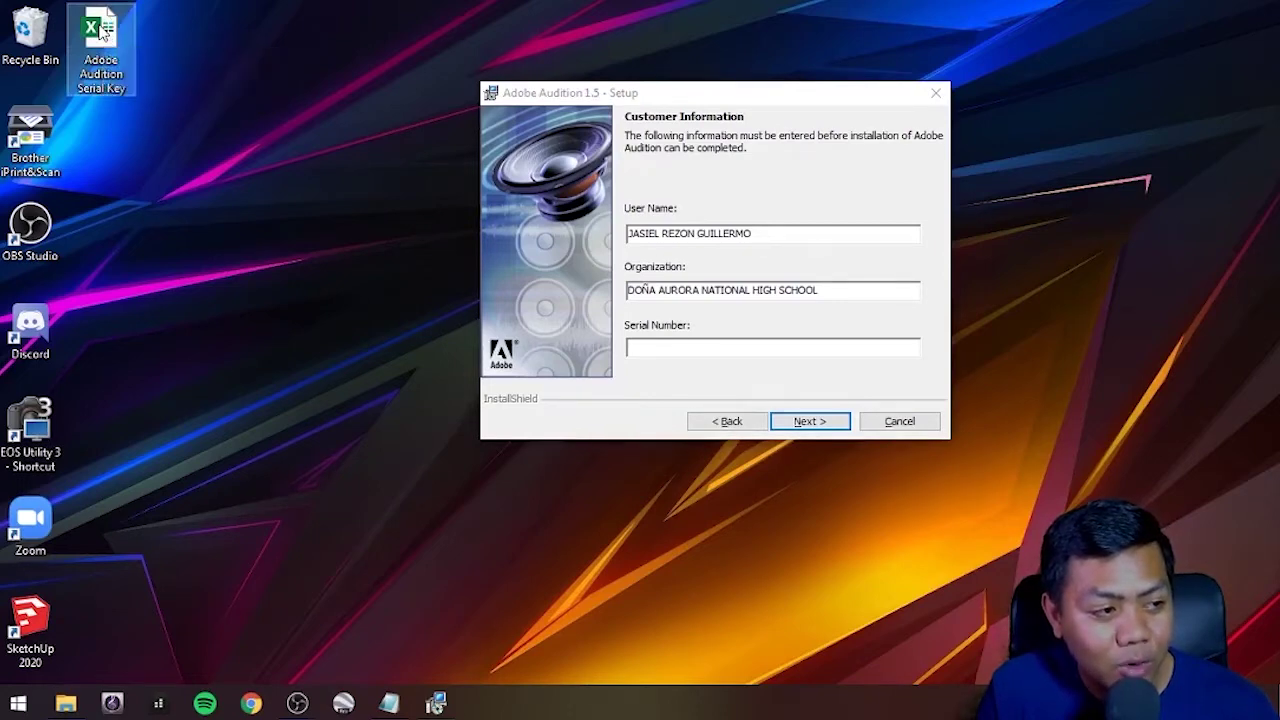
# Step: Open the serial key workbook, enable editing, and copy the serial key from cell C86
pyautogui.doubleClick(104, 30)
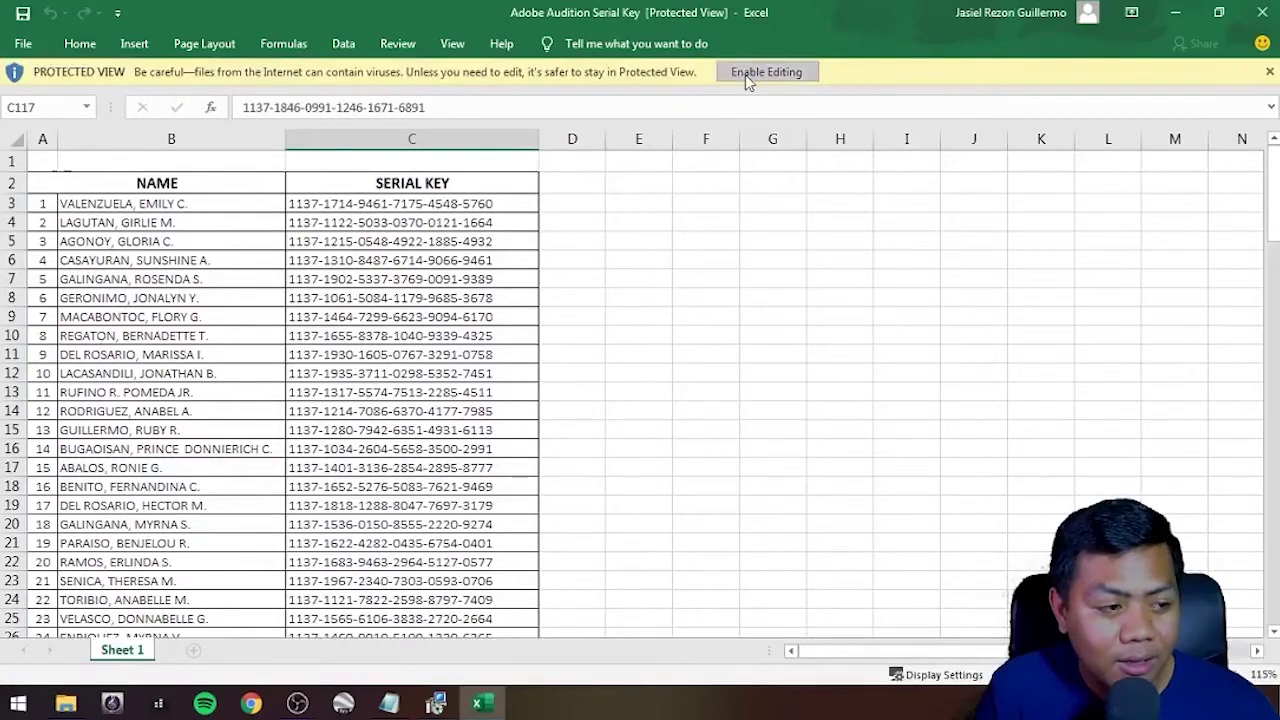
pyautogui.click(745, 74)
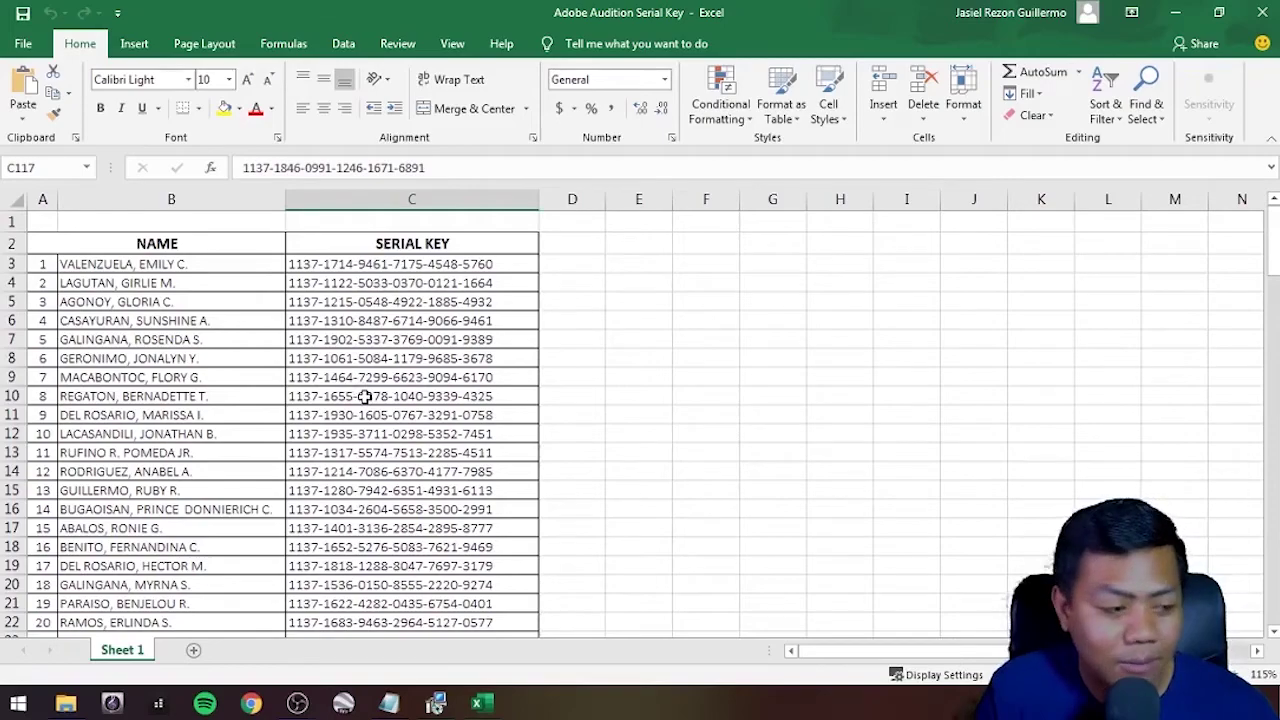
pyautogui.scroll(-18, 365, 397)
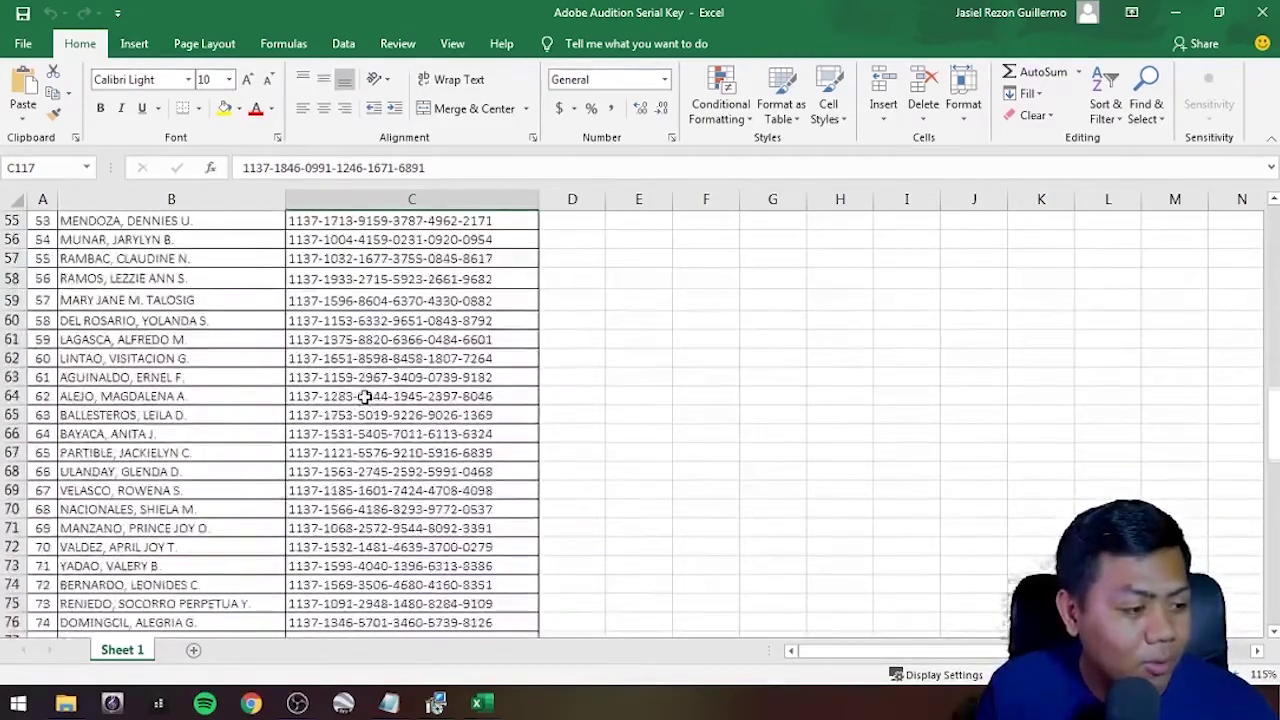
pyautogui.scroll(-8, 365, 397)
pyautogui.scroll(2, 297, 337)
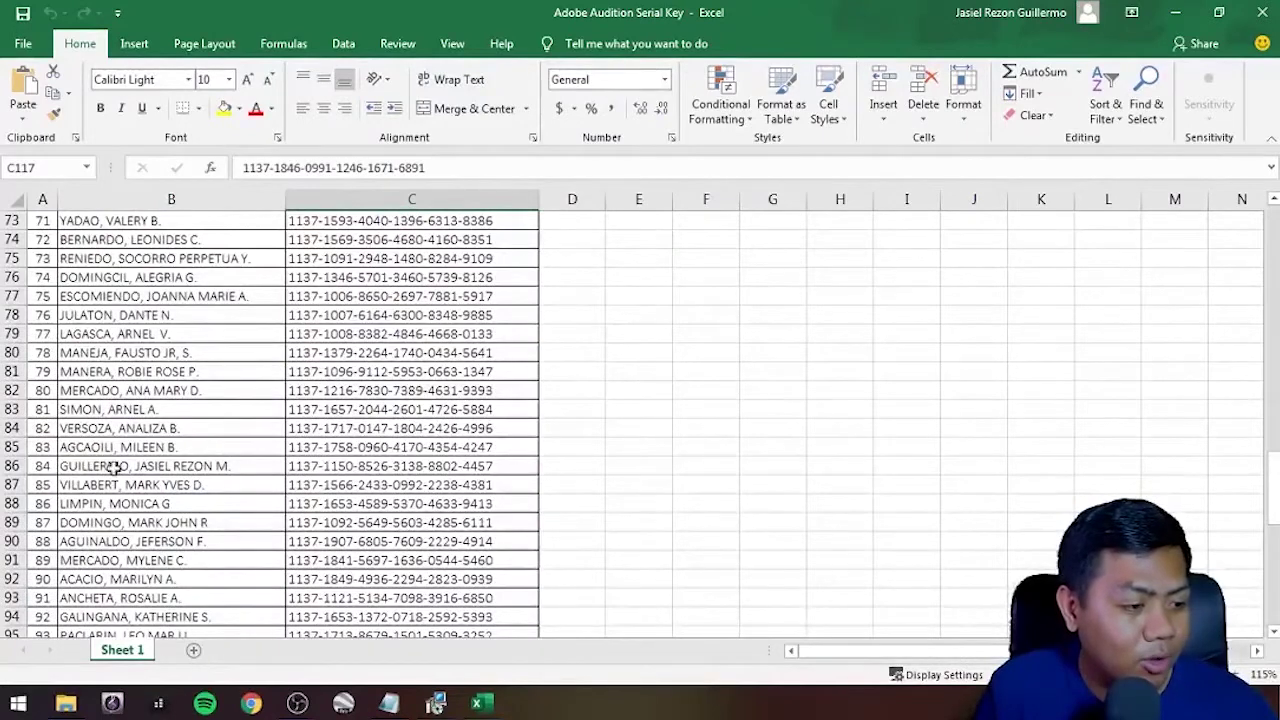
pyautogui.click(12, 466)
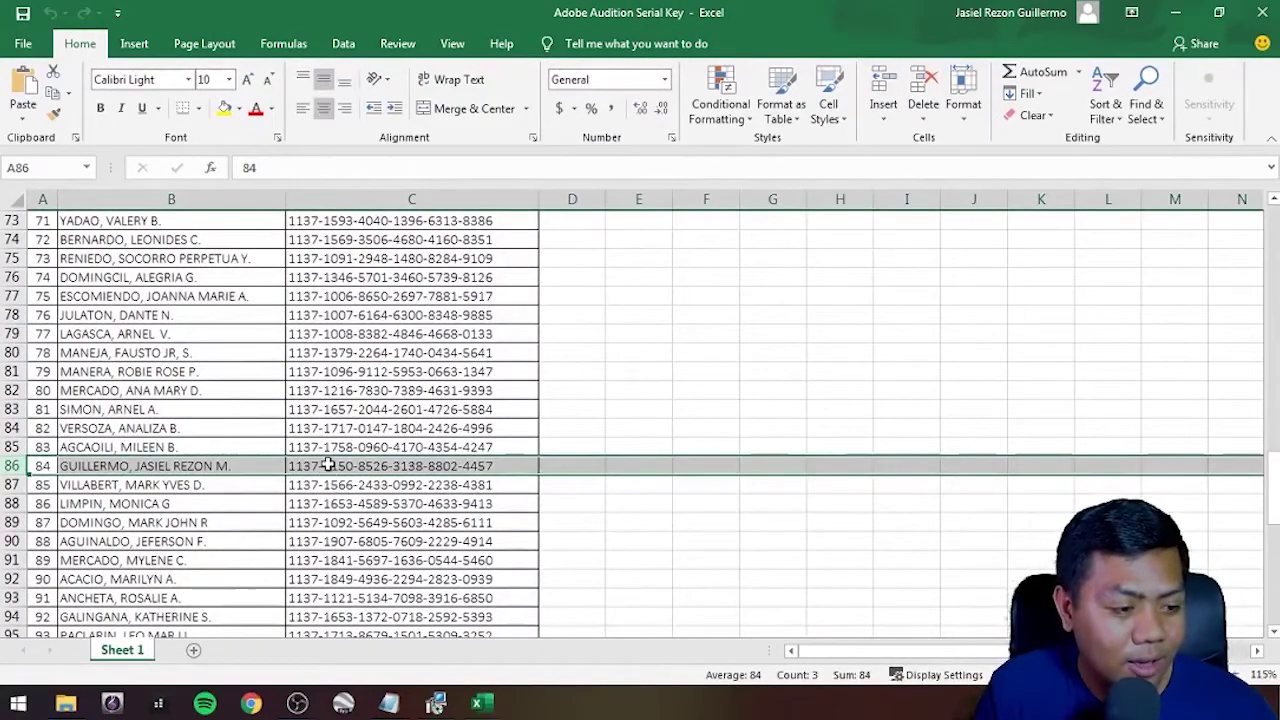
pyautogui.click(328, 466)
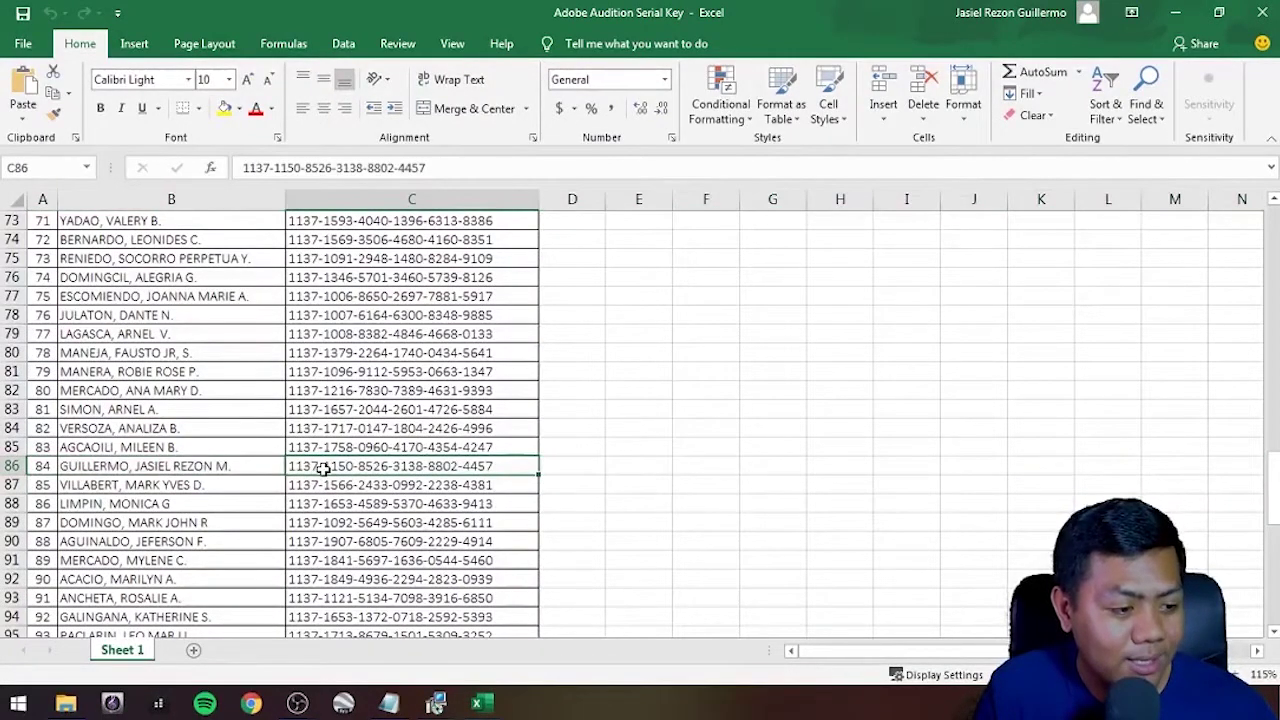
pyautogui.hotkey('ctrl', 'c')
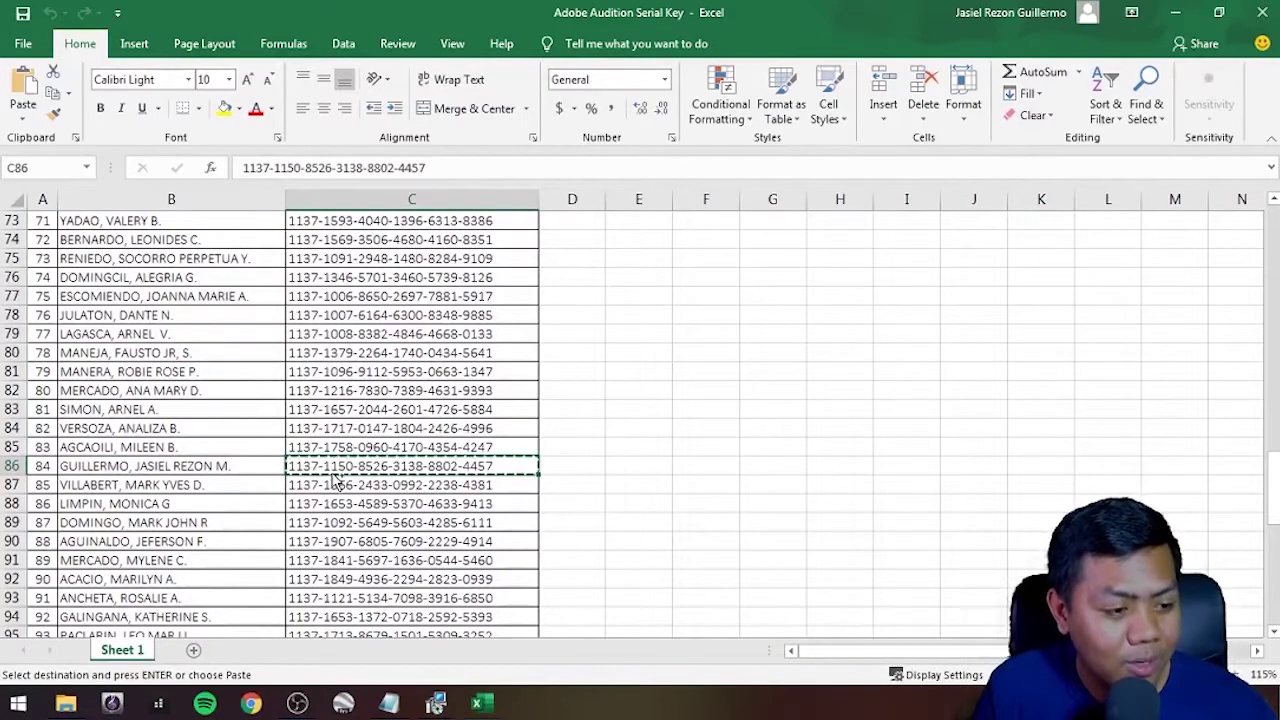
pyautogui.click(1175, 12)
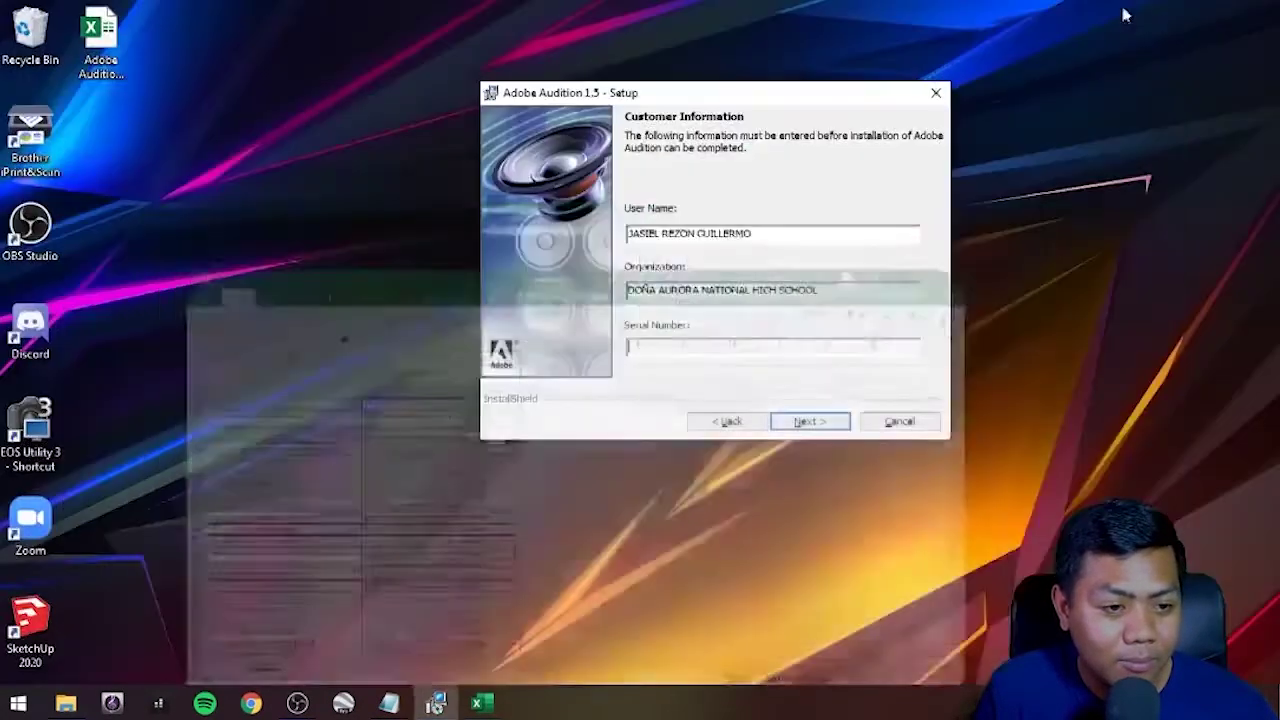
# Step: Paste the serial number and install with the default folder and file associations
pyautogui.moveTo(818, 92); pyautogui.dragTo(753, 90)
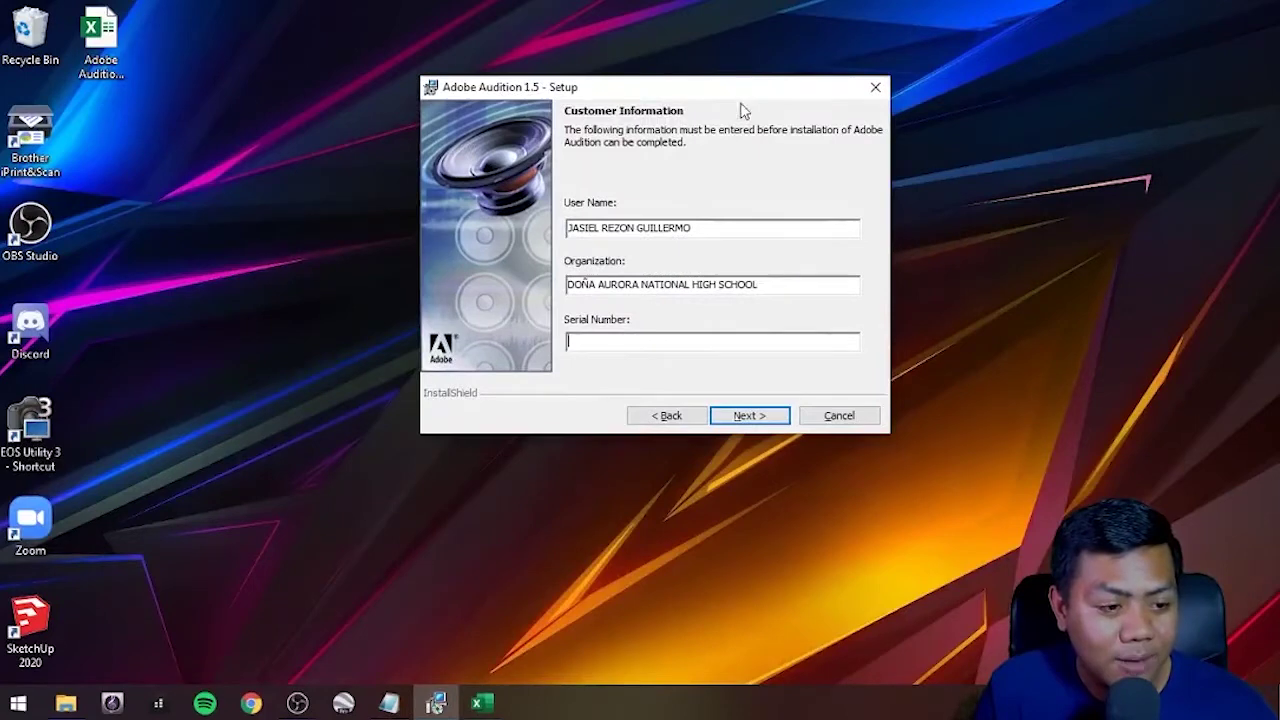
pyautogui.hotkey('ctrl', 'v')
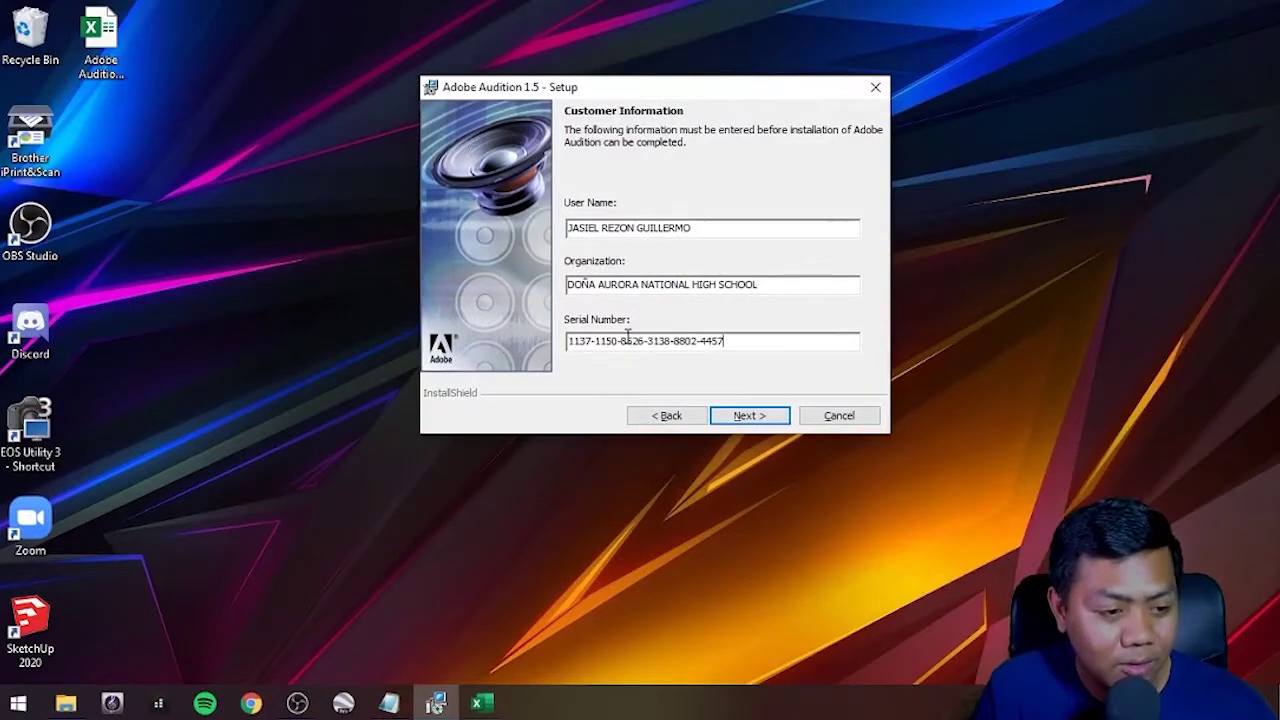
pyautogui.click(743, 415)
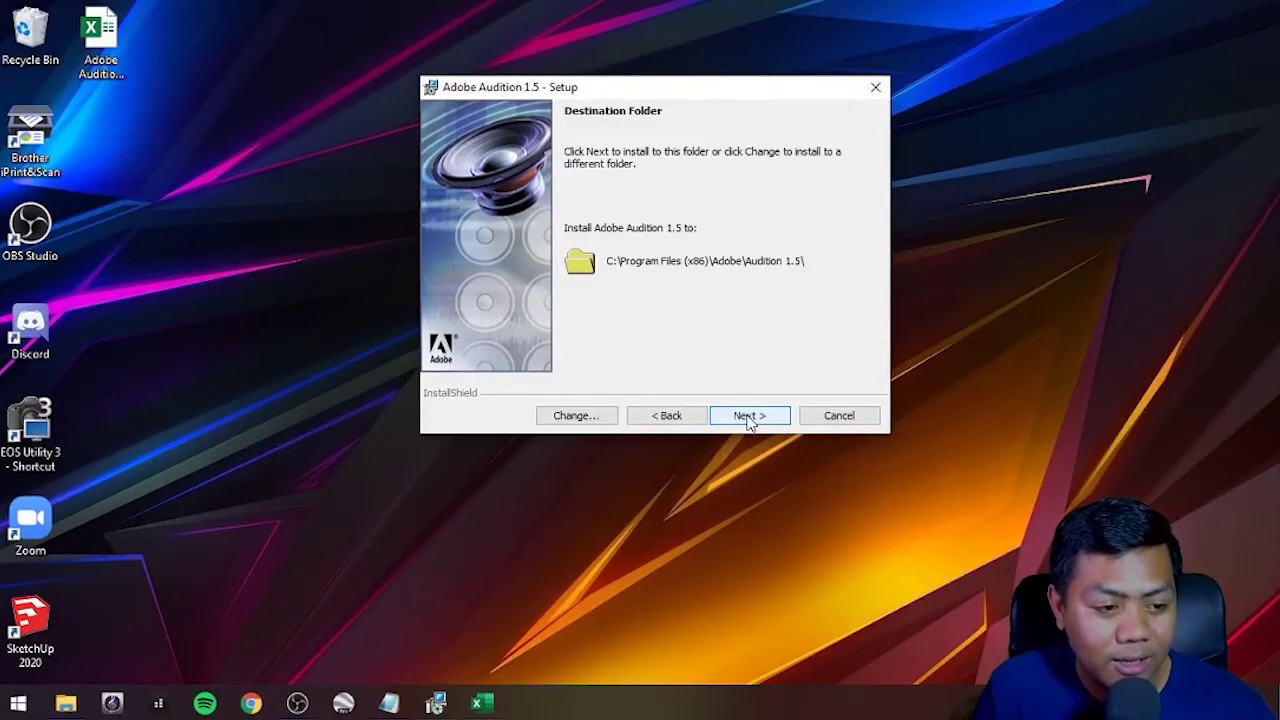
pyautogui.click(748, 416)
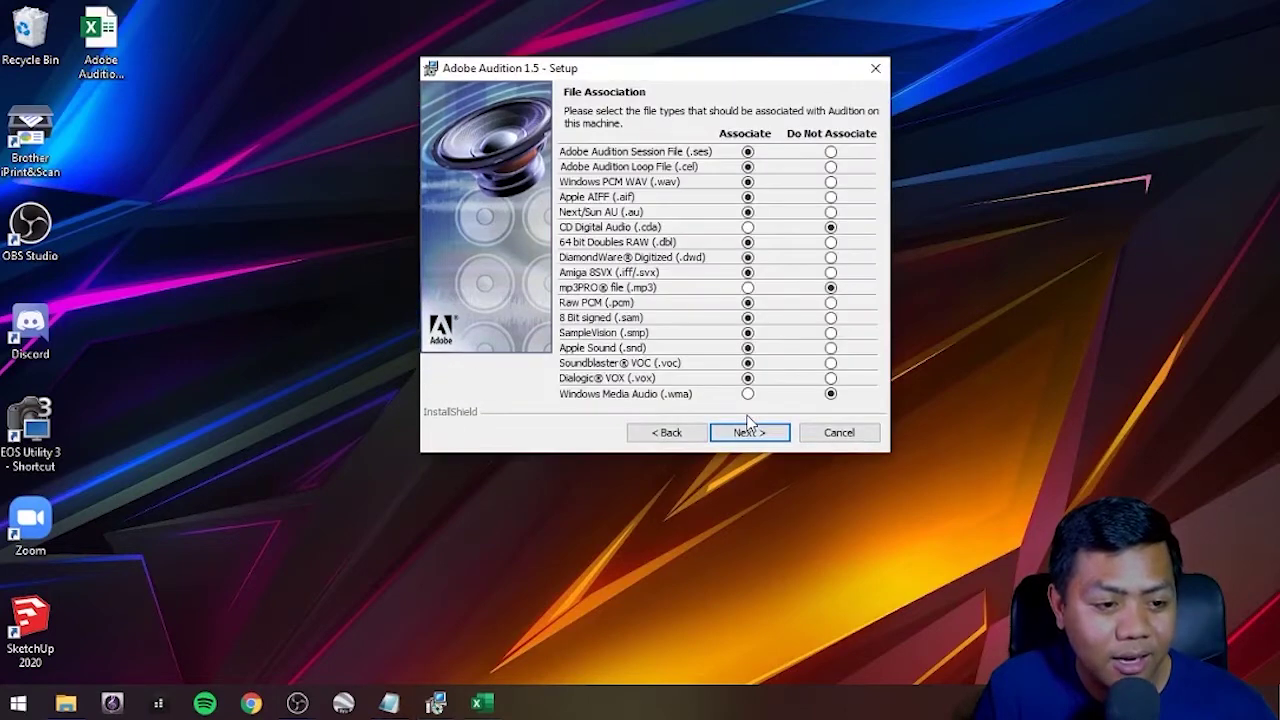
pyautogui.click(748, 432)
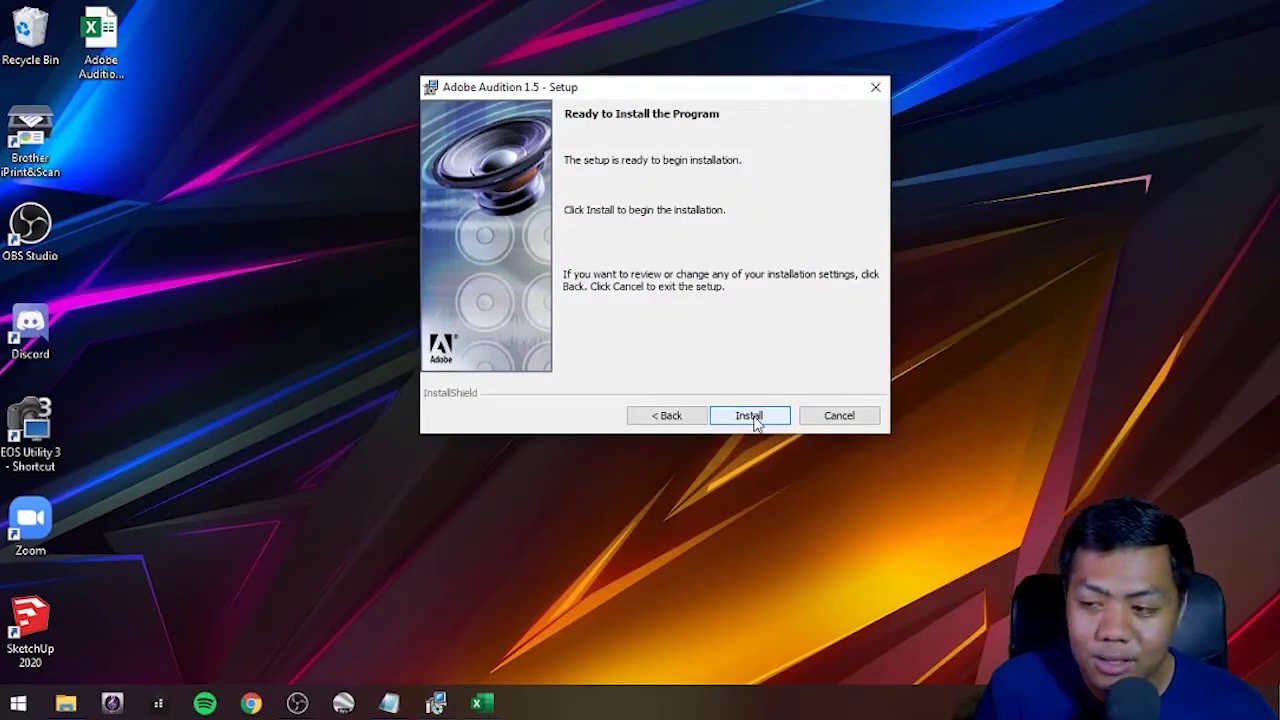
pyautogui.click(755, 420)
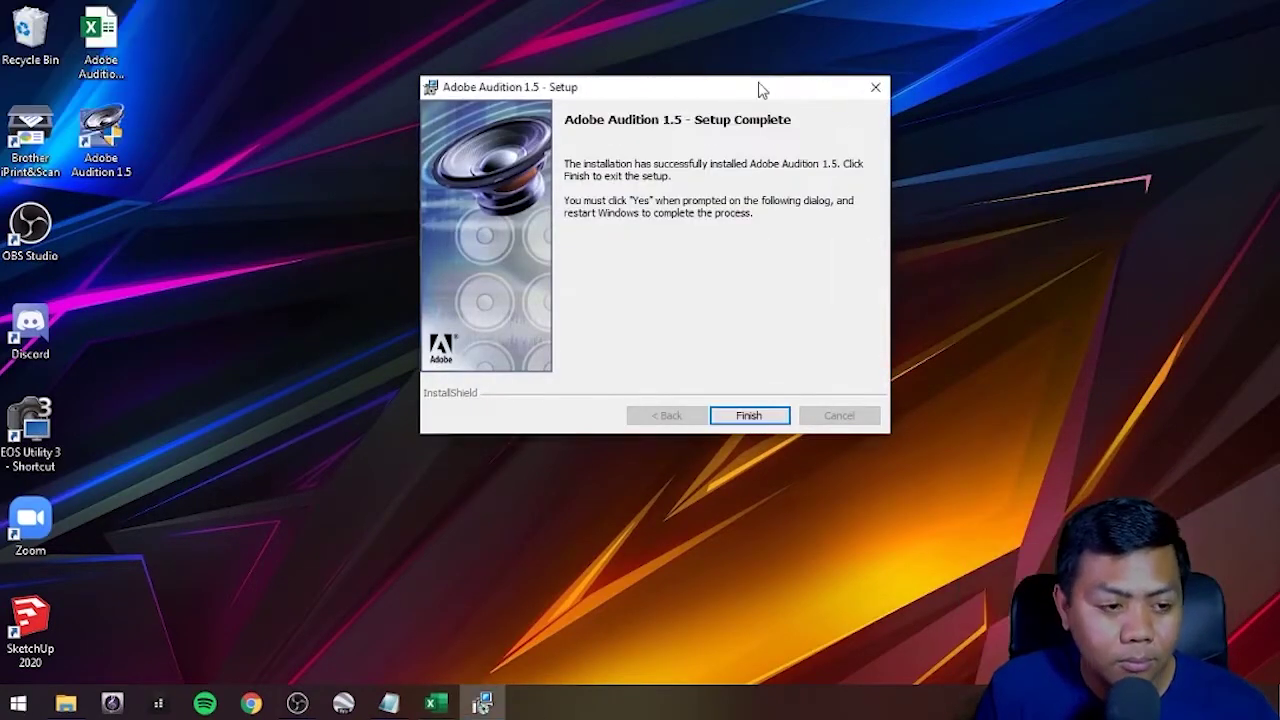
pyautogui.moveTo(756, 80); pyautogui.dragTo(766, 115)
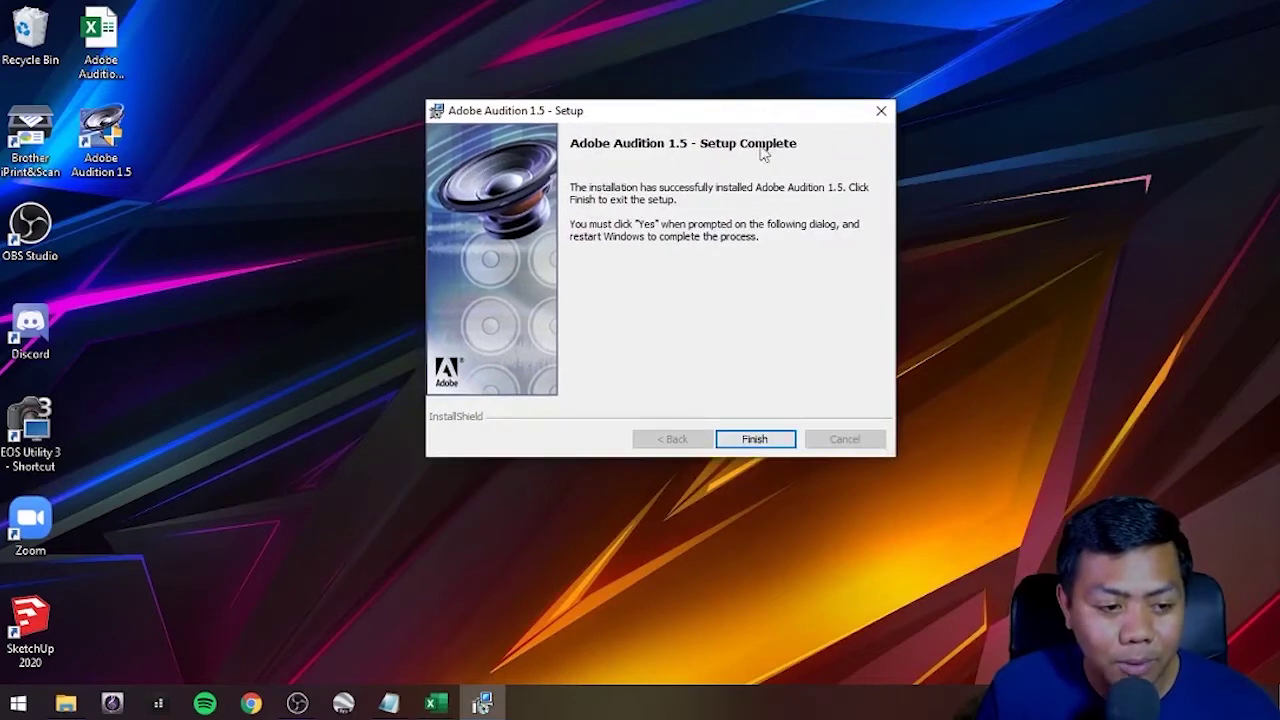
# Step: Finish the setup wizard and answer the Installer Information restart prompt
pyautogui.click(757, 440)
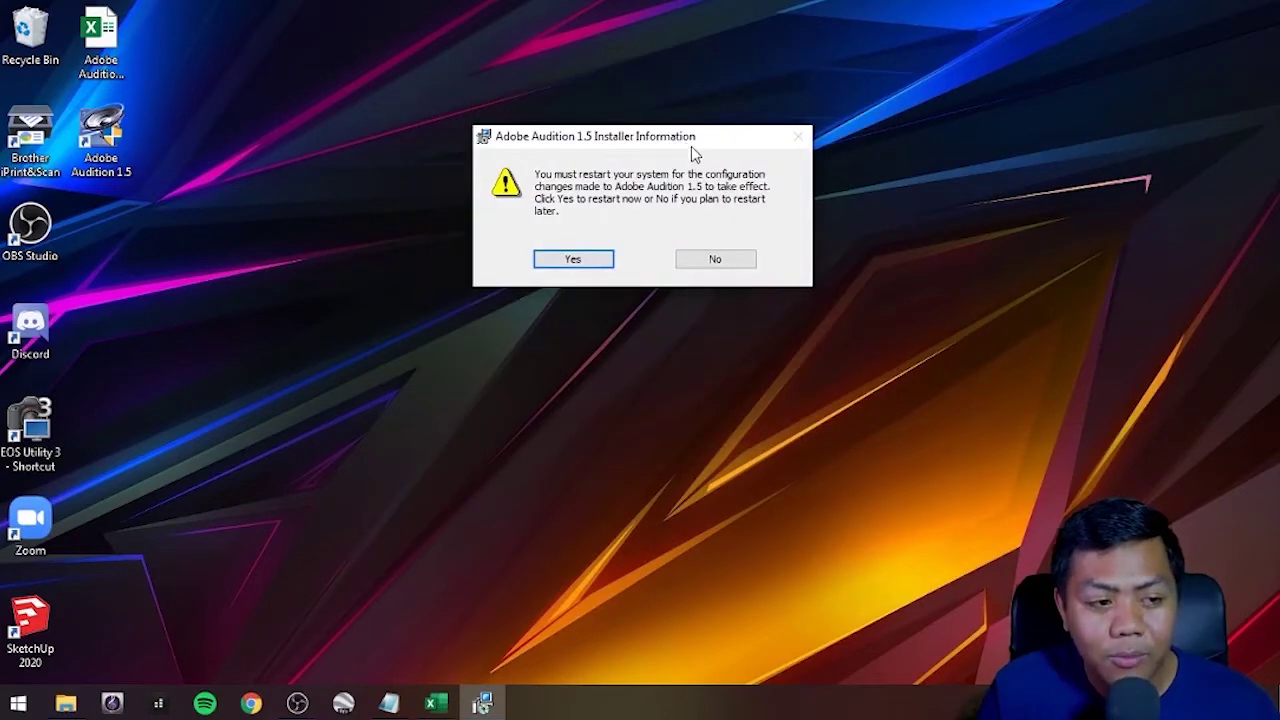
pyautogui.moveTo(728, 140); pyautogui.dragTo(722, 155)
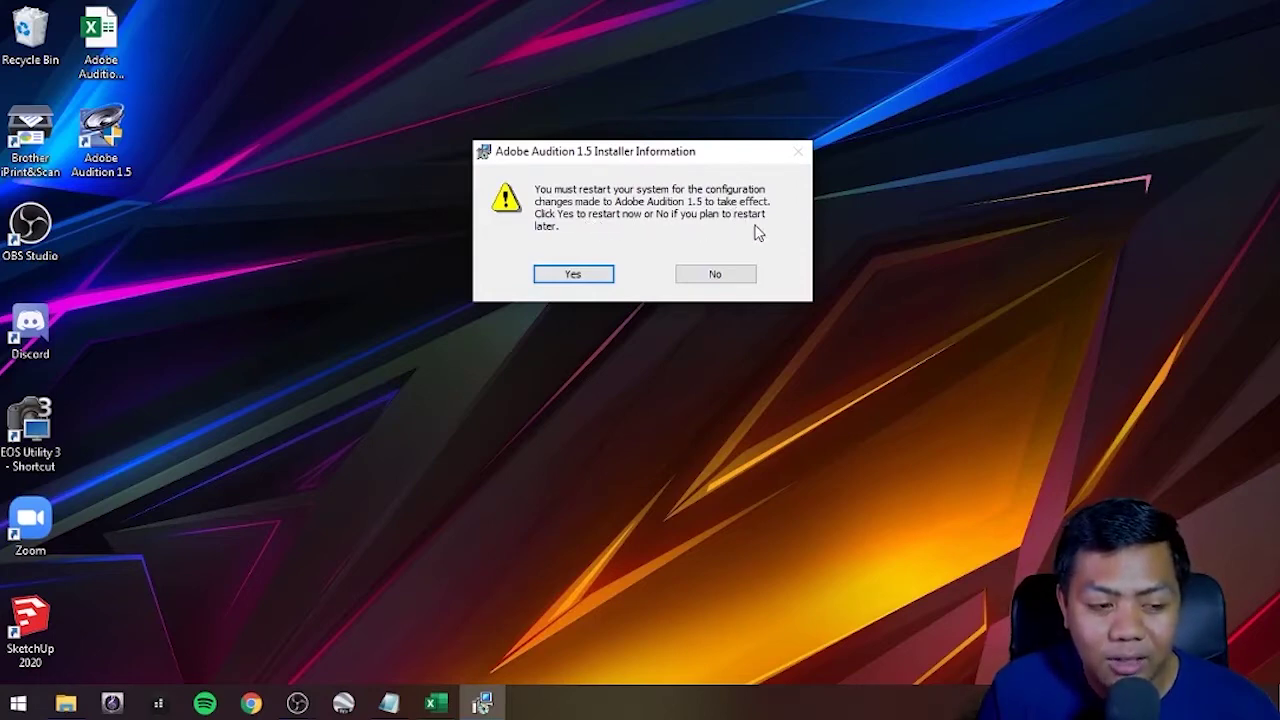
pyautogui.moveTo(562, 155); pyautogui.dragTo(566, 156)
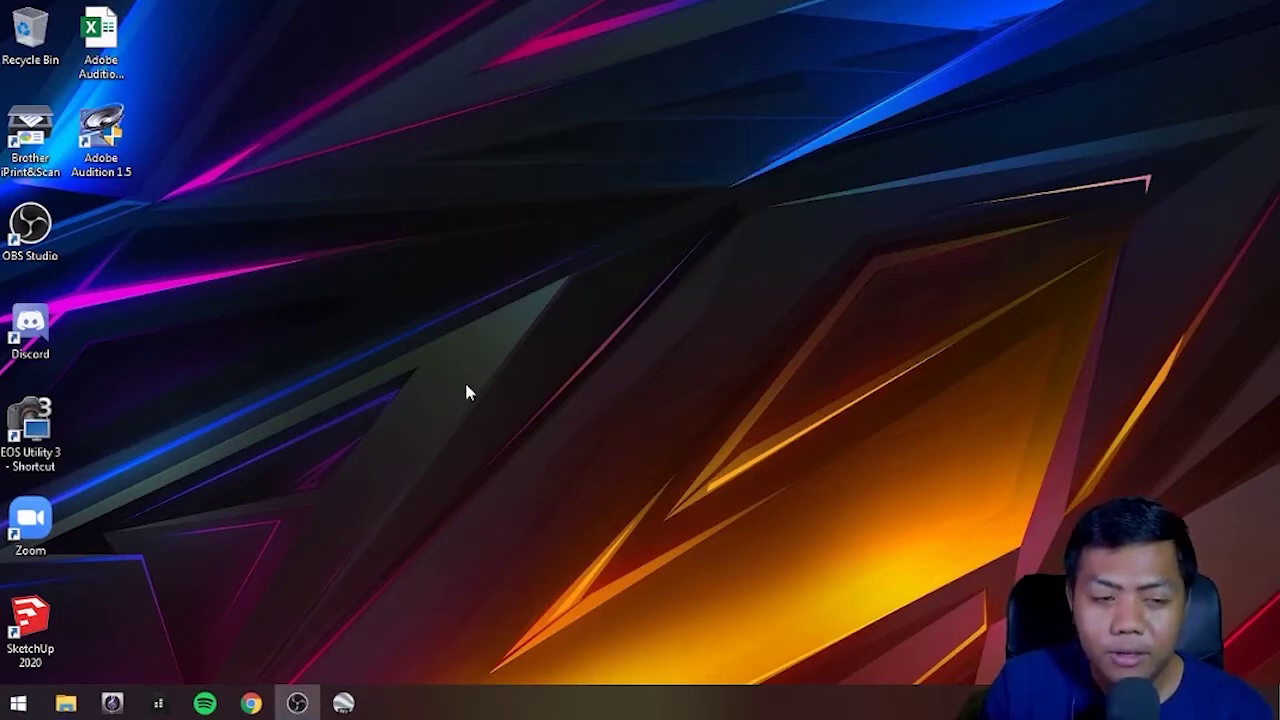
# Step: Launch Adobe Audition 1.5 from its desktop shortcut, accepting E:\Temp as the temporary folder
pyautogui.click(108, 144)
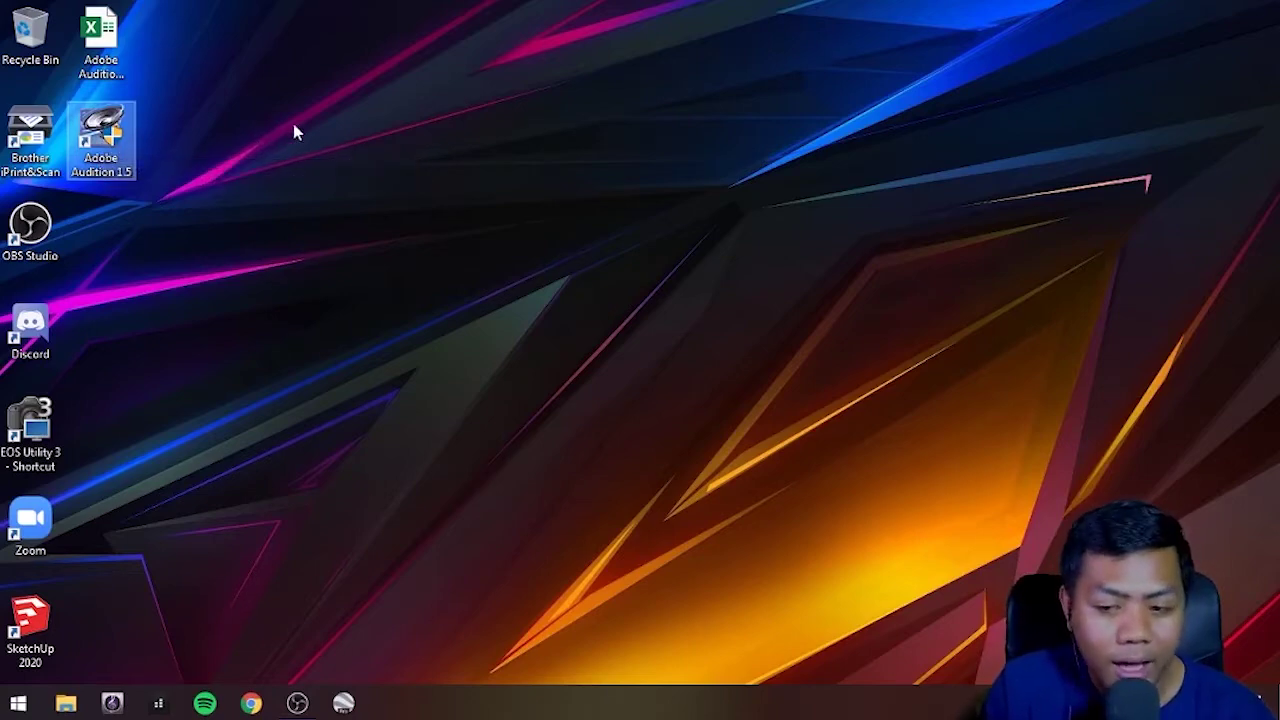
pyautogui.doubleClick(112, 122)
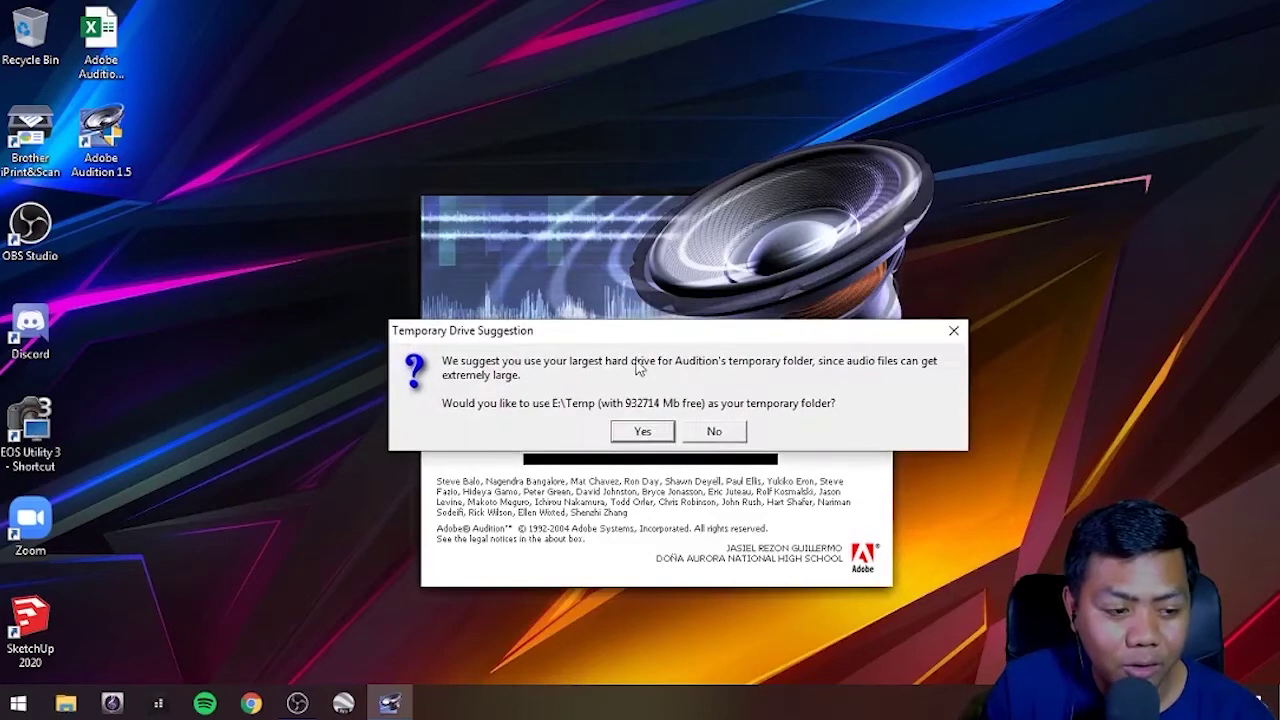
pyautogui.click(642, 431)
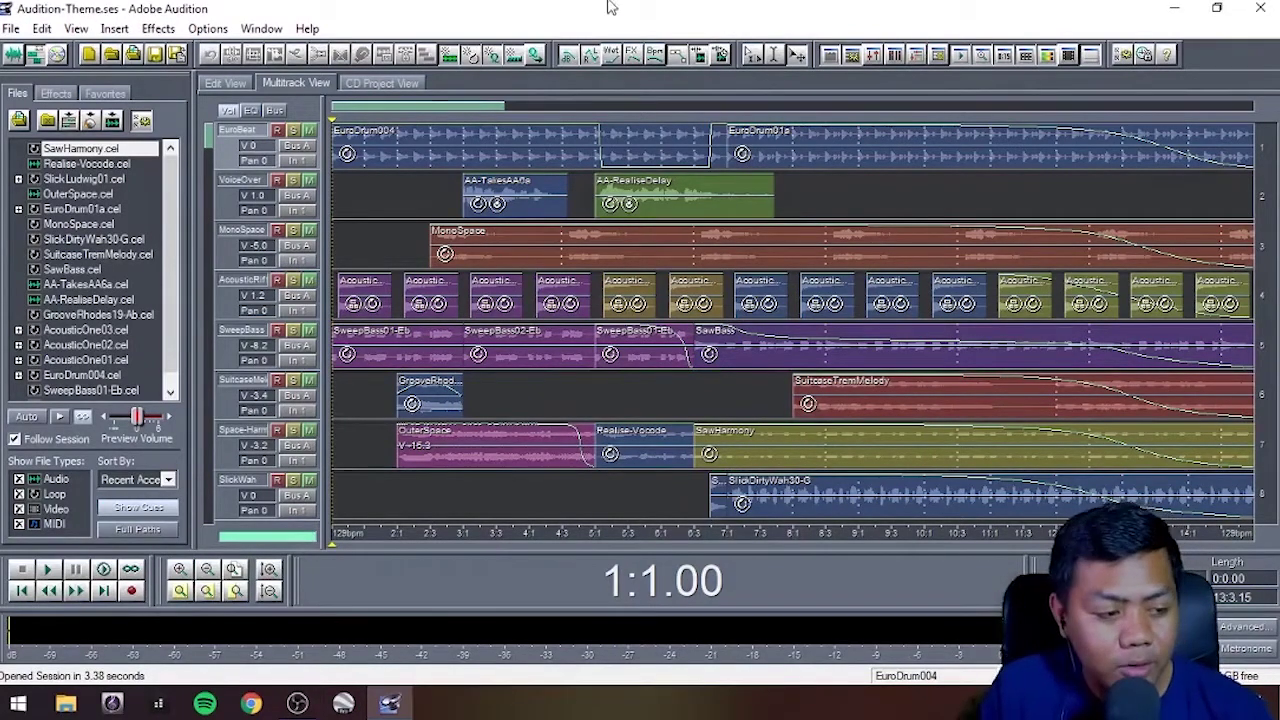
# Step: Play the Audition-Theme session, zoom out to the whole arrangement, stop playback, then close Audition
pyautogui.click(47, 570)
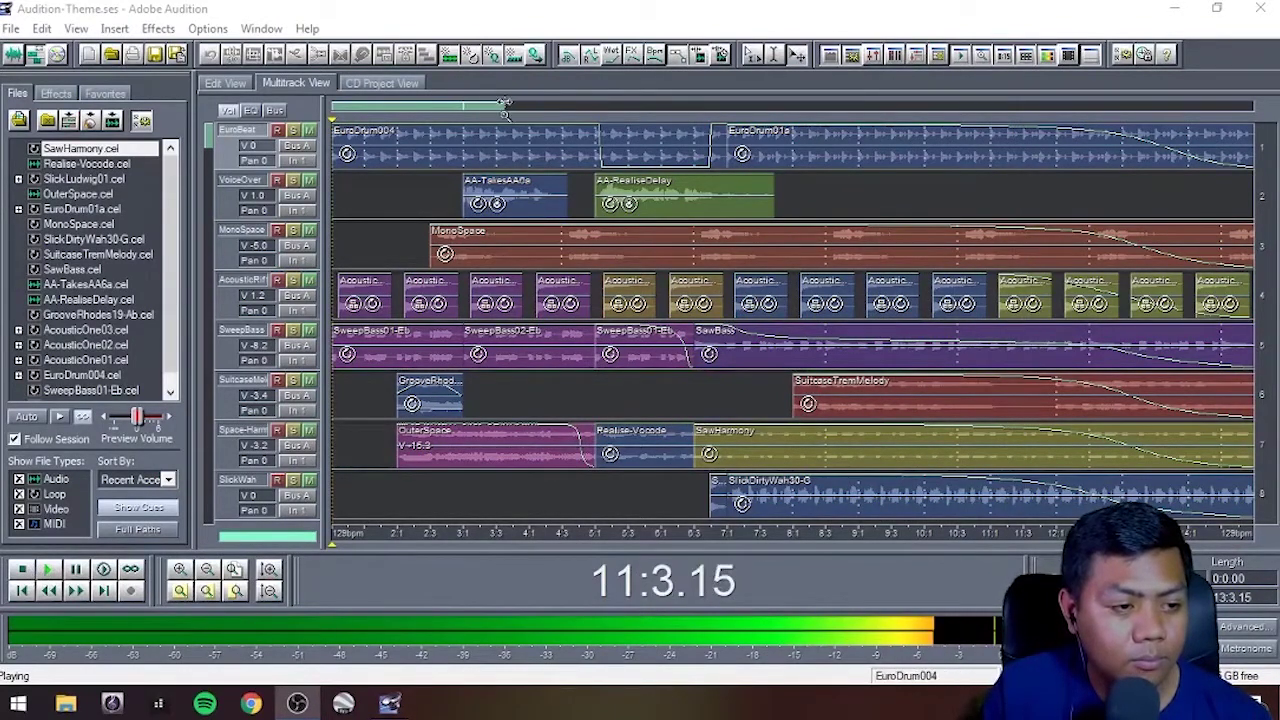
pyautogui.moveTo(504, 106); pyautogui.dragTo(643, 108)
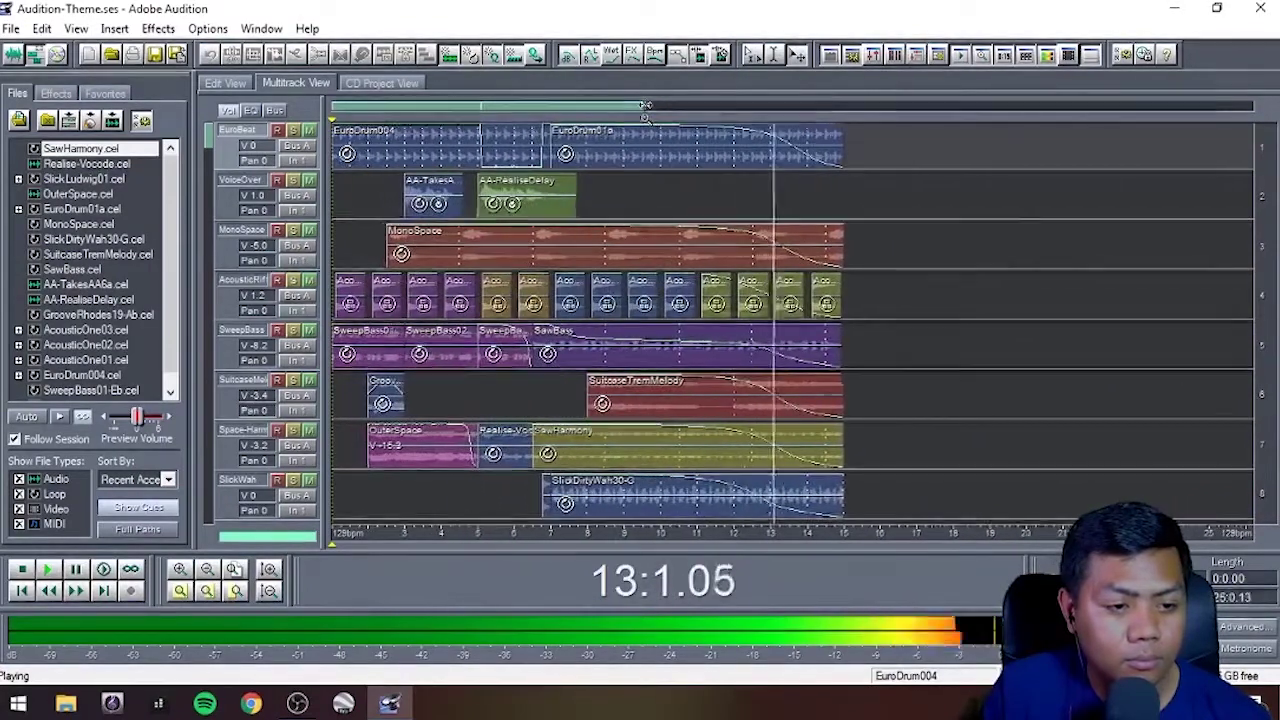
pyautogui.click(18, 569)
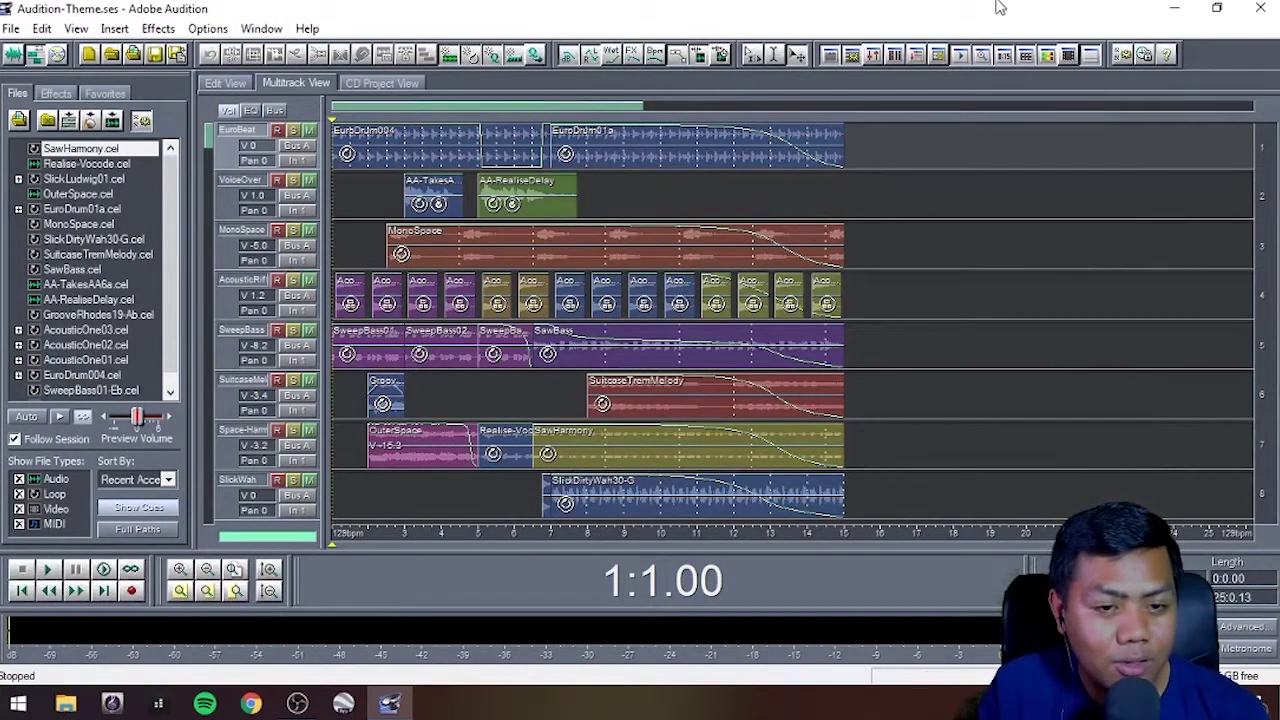
pyautogui.click(1265, 8)
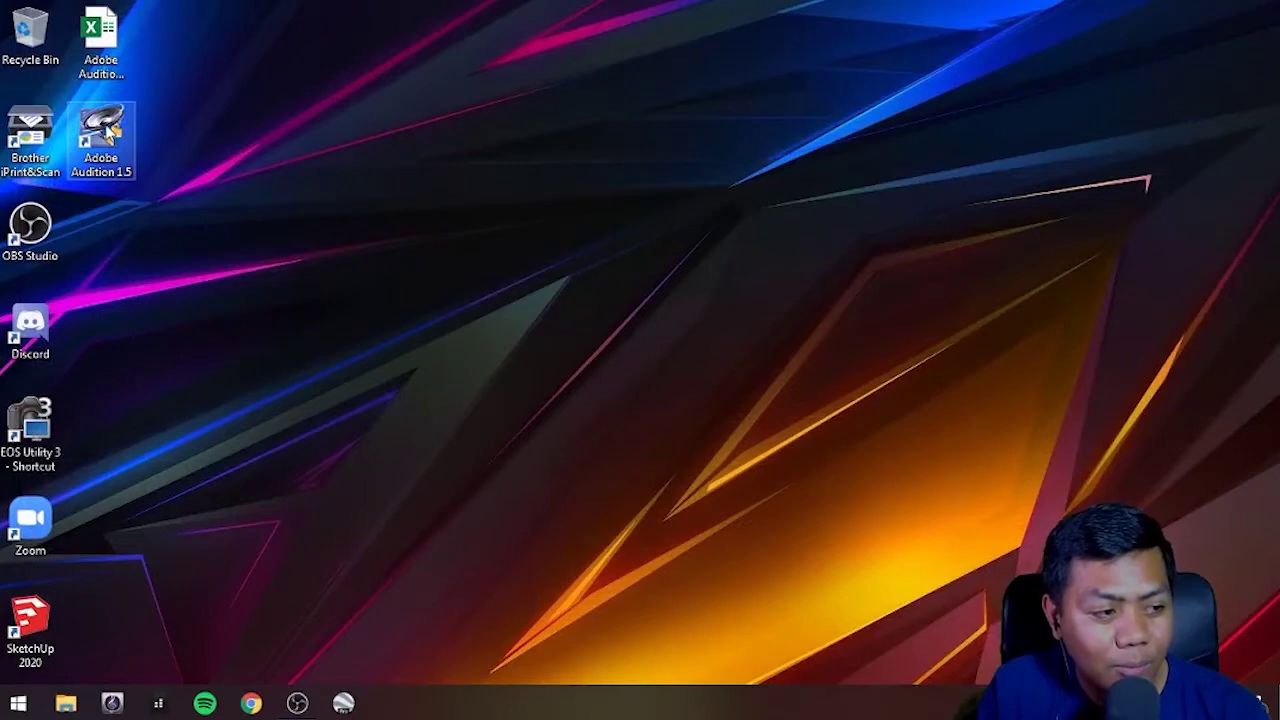
# Step: Relaunch Adobe Audition 1.5 from the desktop shortcut into an empty four-track session
pyautogui.doubleClick(103, 122)
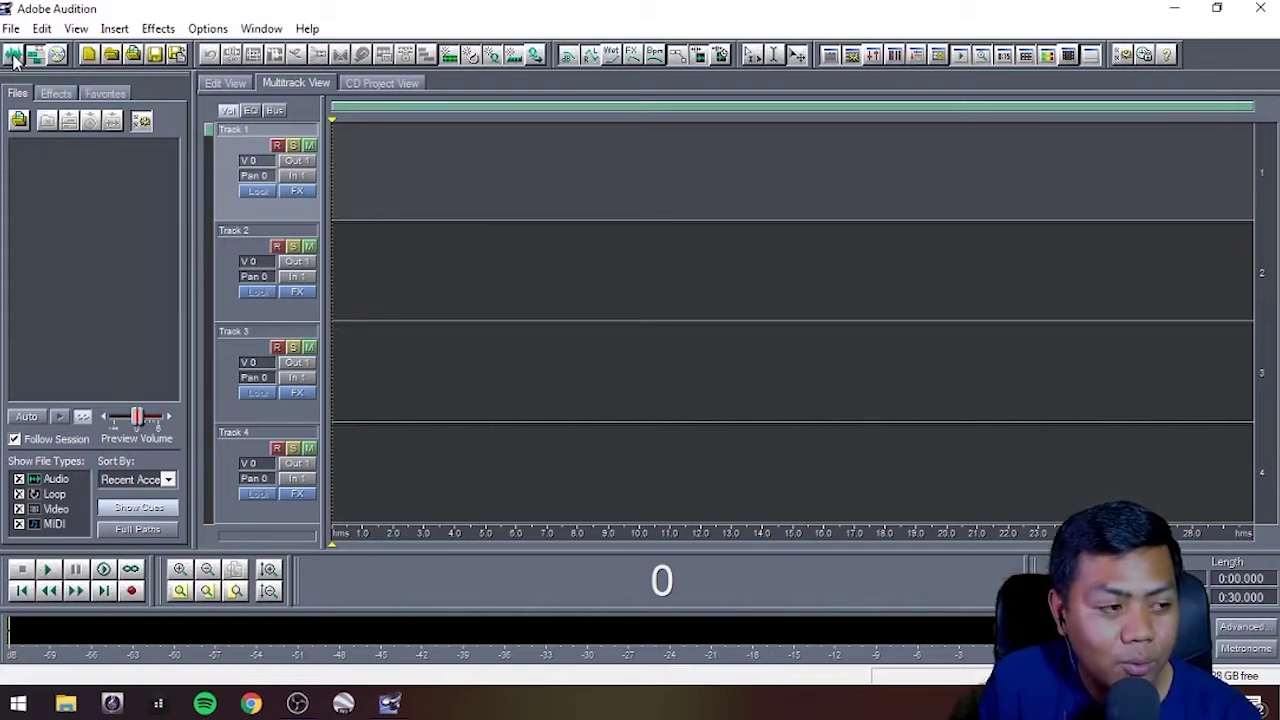
# Step: Switch to Edit Waveform View, showing an empty waveform editor
pyautogui.click(14, 56)
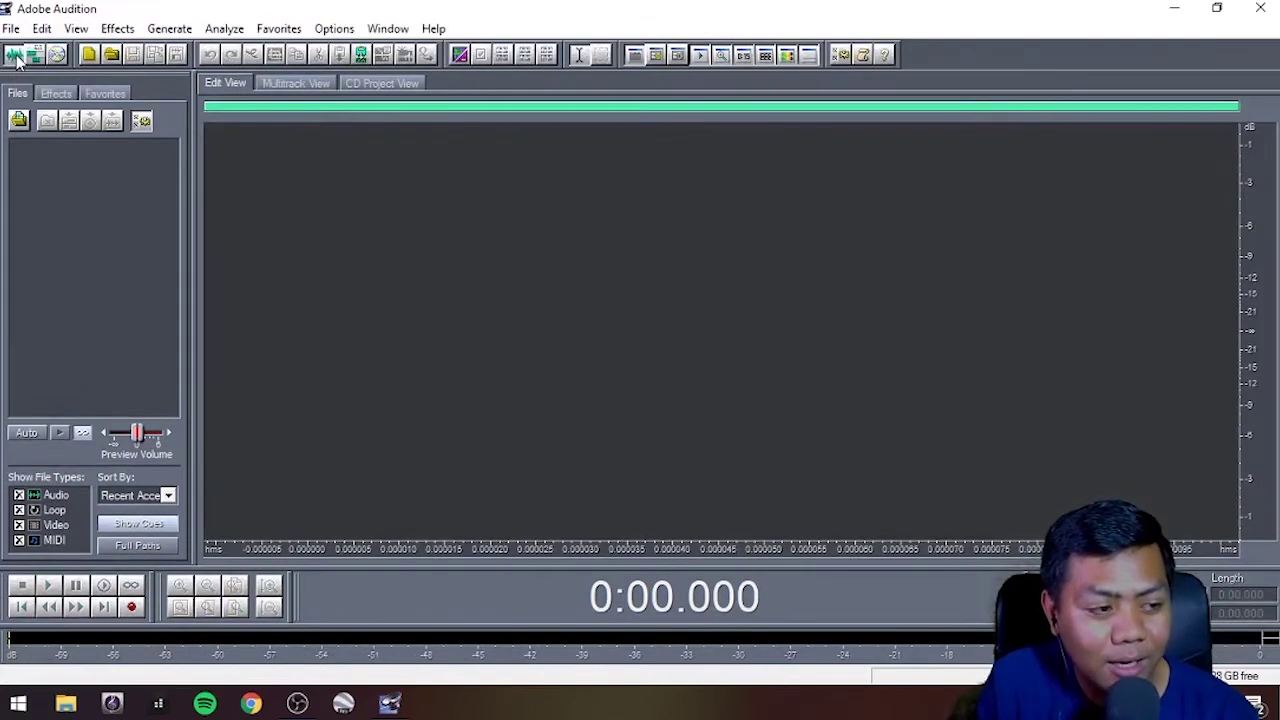
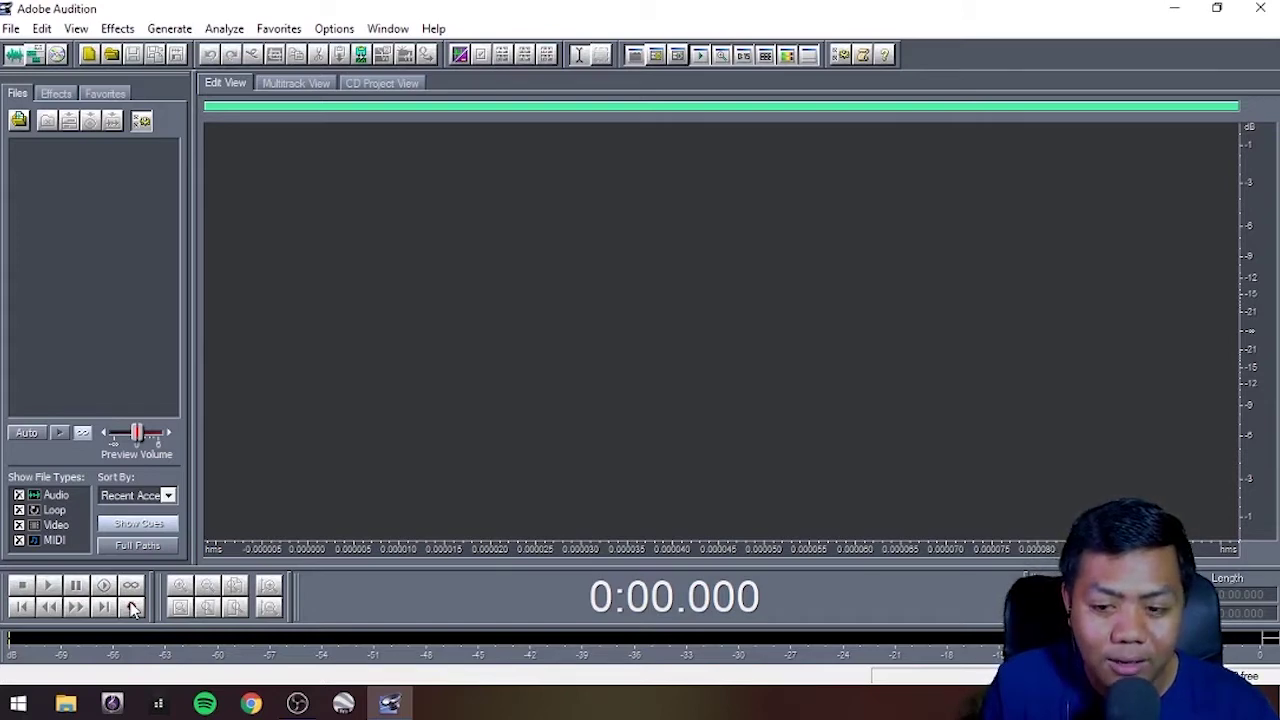
# Step: Start recording narration into a new 44100 Hz, stereo, 16-bit waveform
pyautogui.click(133, 609)
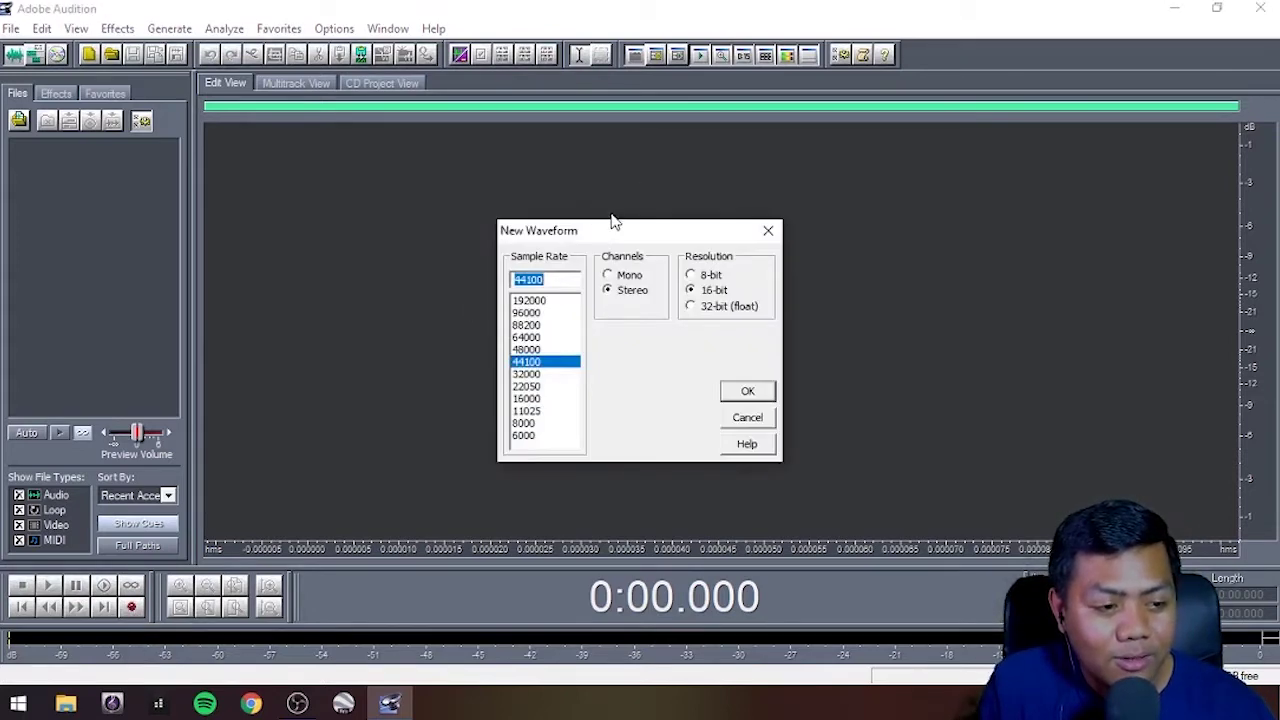
pyautogui.moveTo(614, 222); pyautogui.dragTo(620, 168)
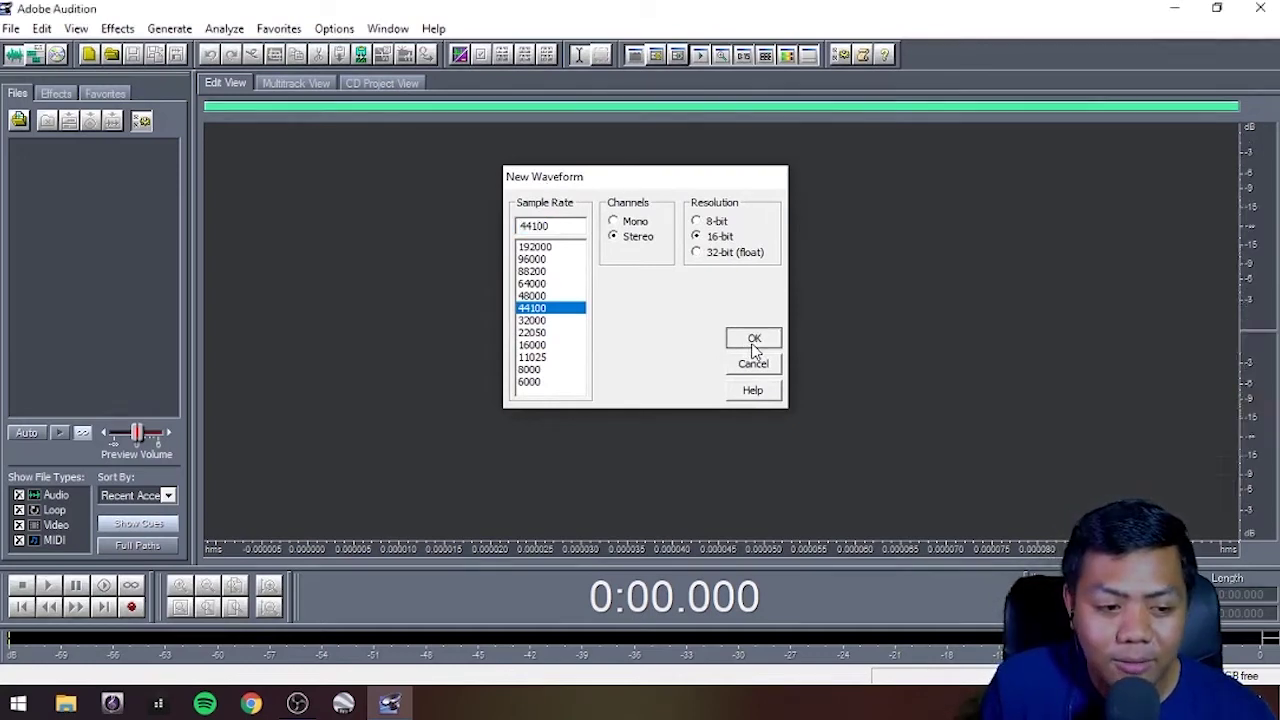
pyautogui.click(754, 340)
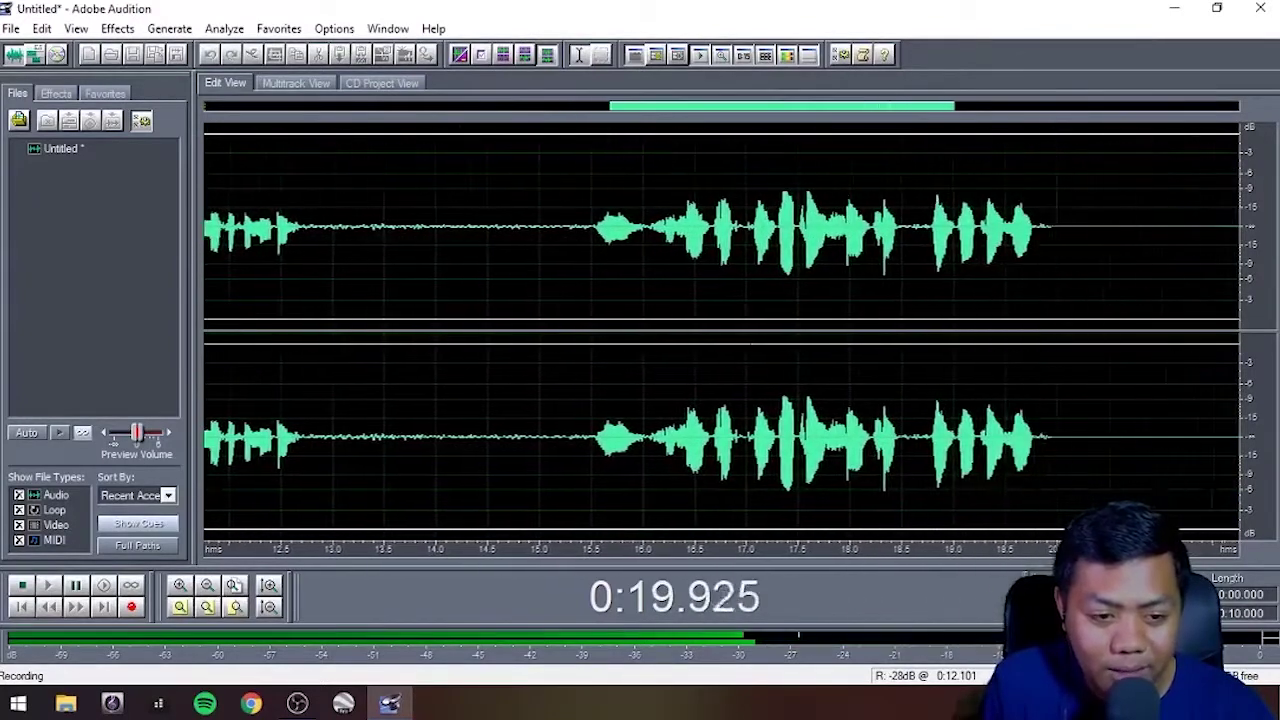
# Step: Stop the first narration take, play it back, then select and delete all its audio
pyautogui.press('space')
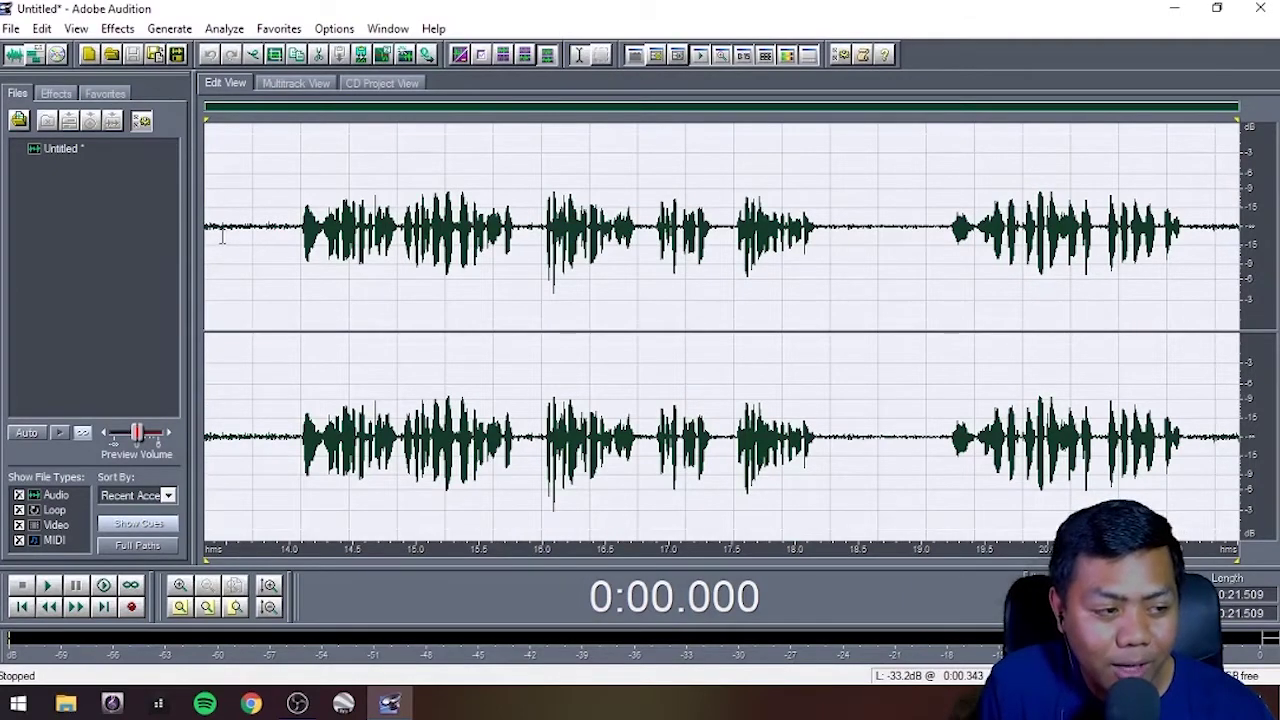
pyautogui.press('space')
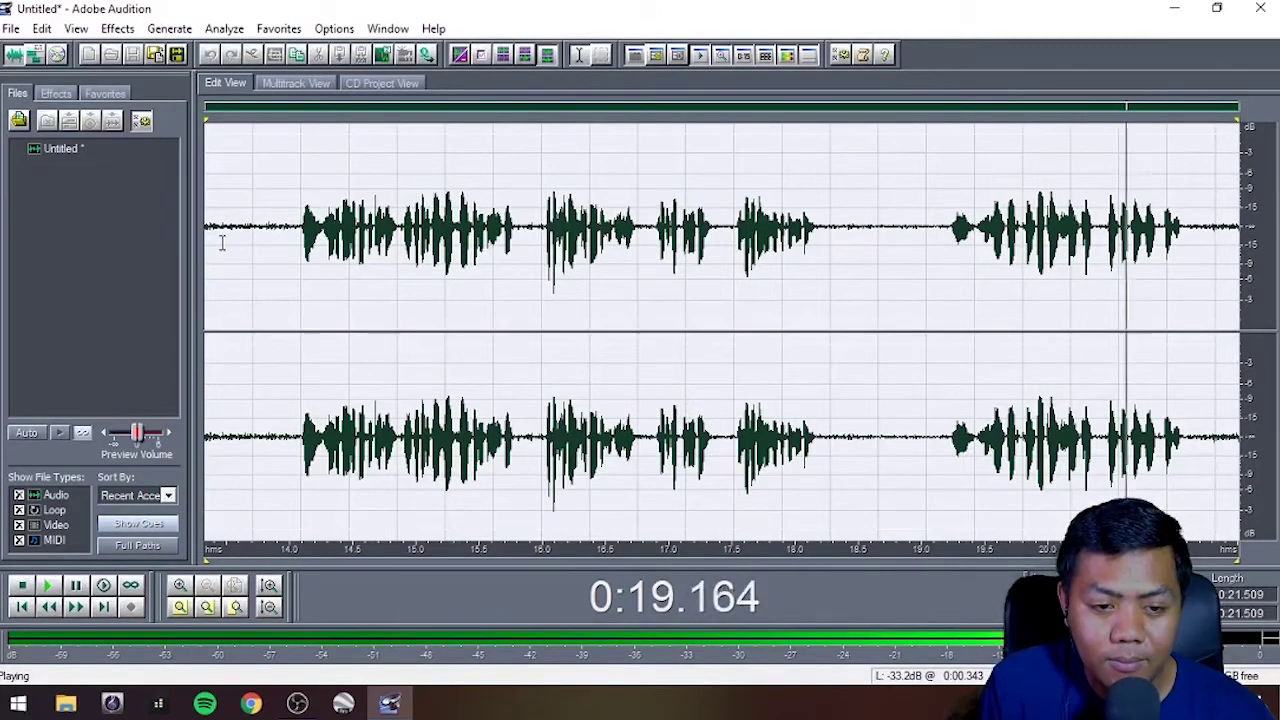
pyautogui.press('space')
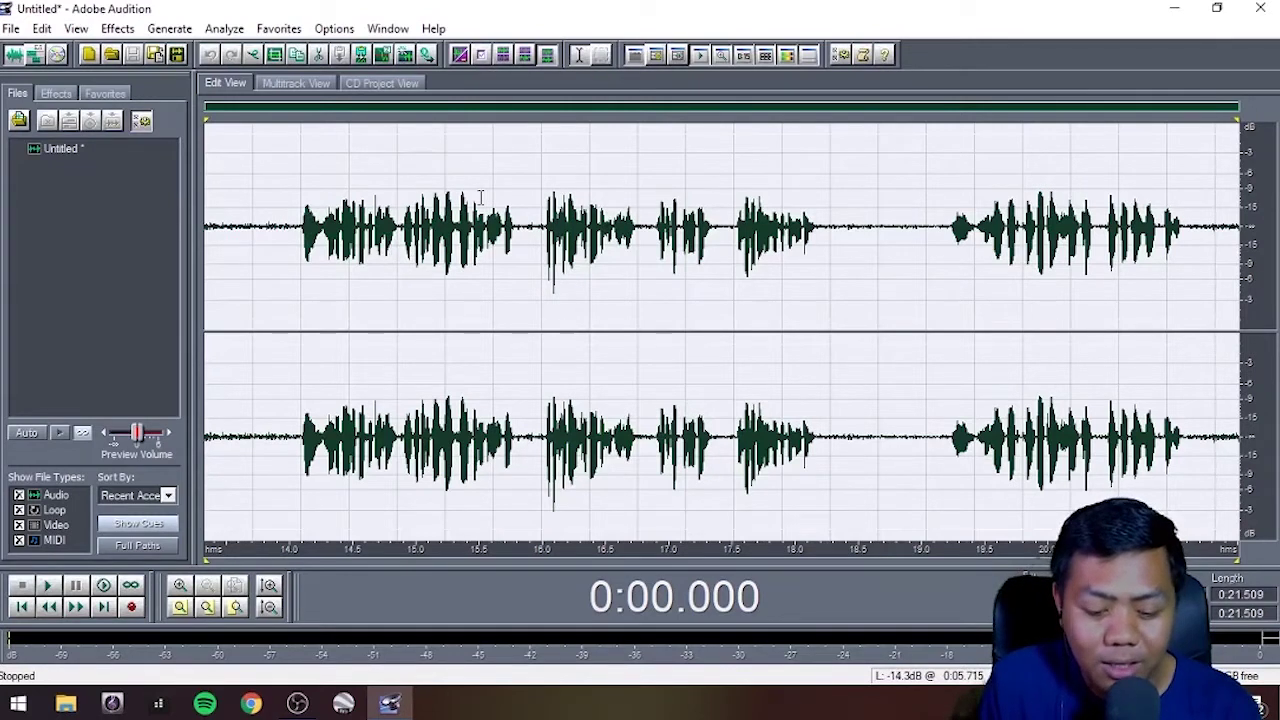
pyautogui.hotkey('ctrl', 'a')
pyautogui.press('Delete')
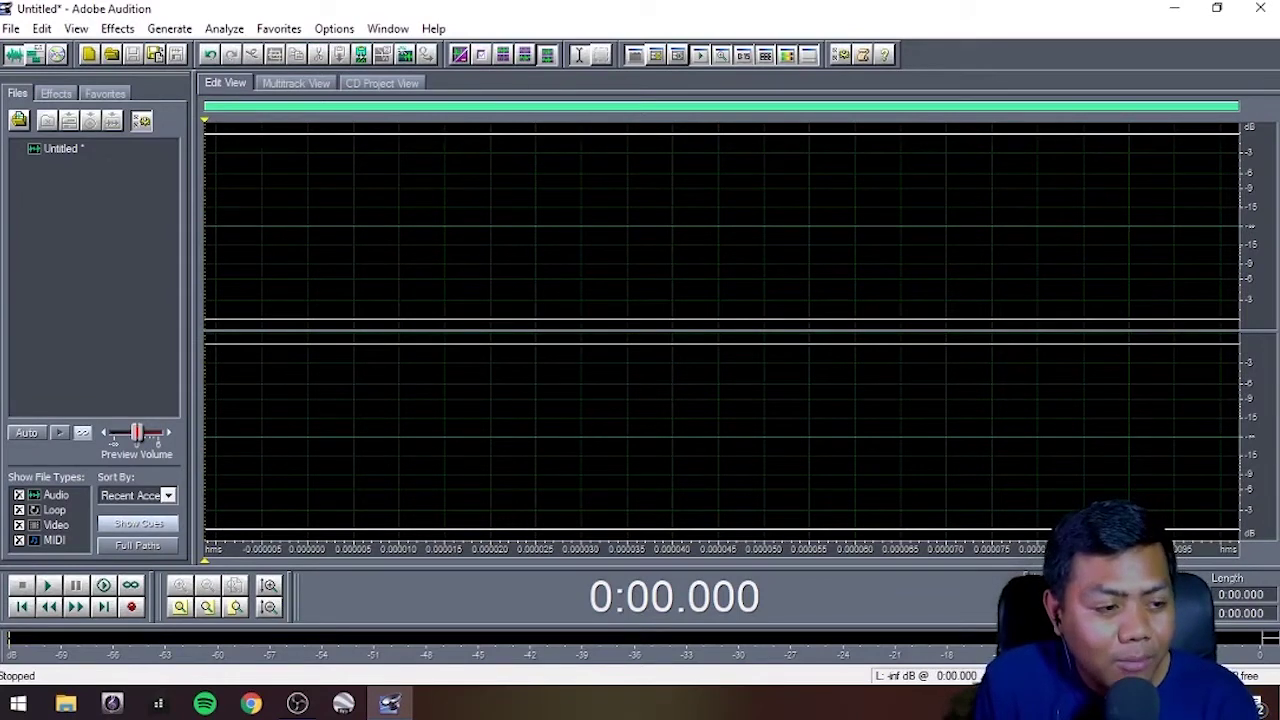
# Step: Record a fresh narration take of about 1:01.9 into the empty waveform
pyautogui.click(129, 606)
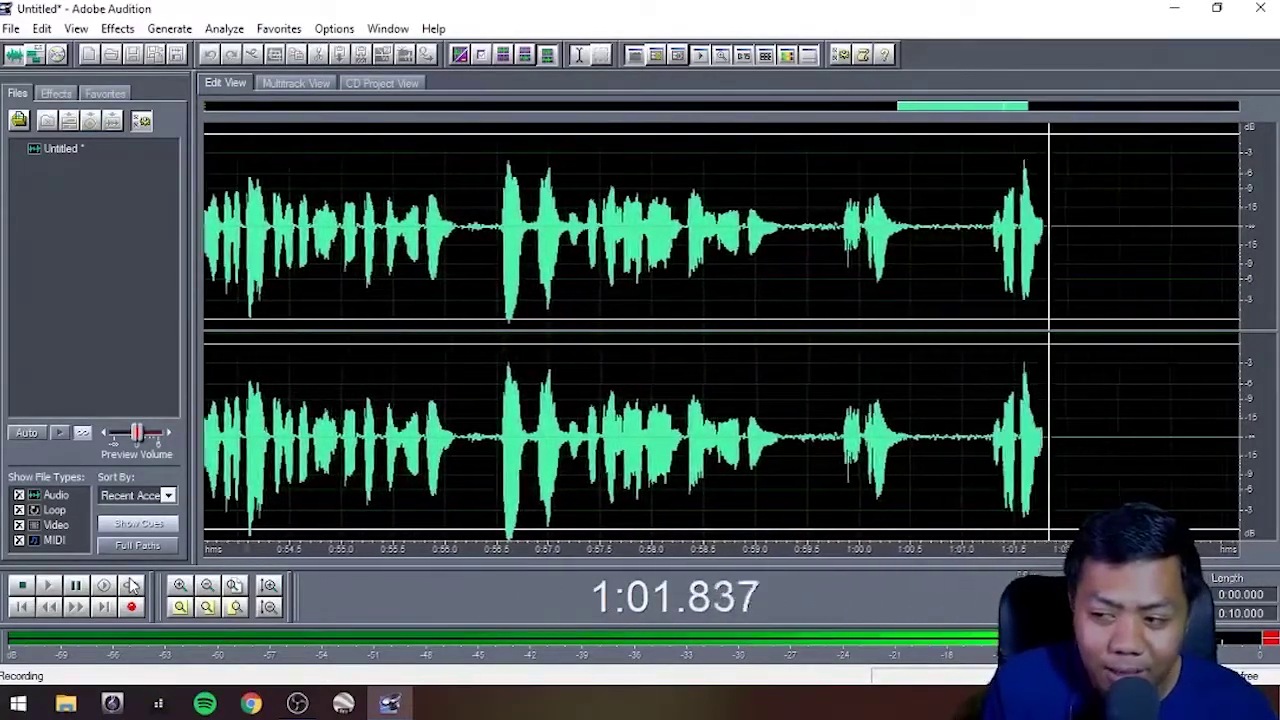
pyautogui.press('space')
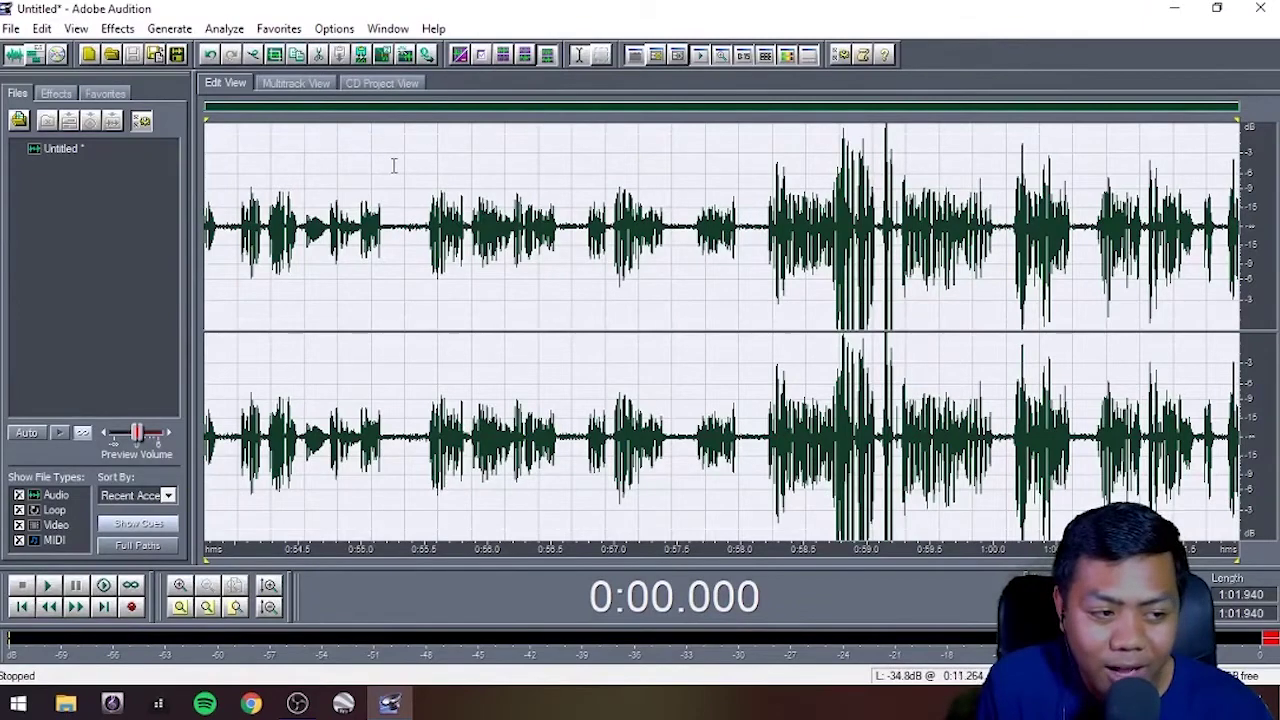
pyautogui.click(385, 228)
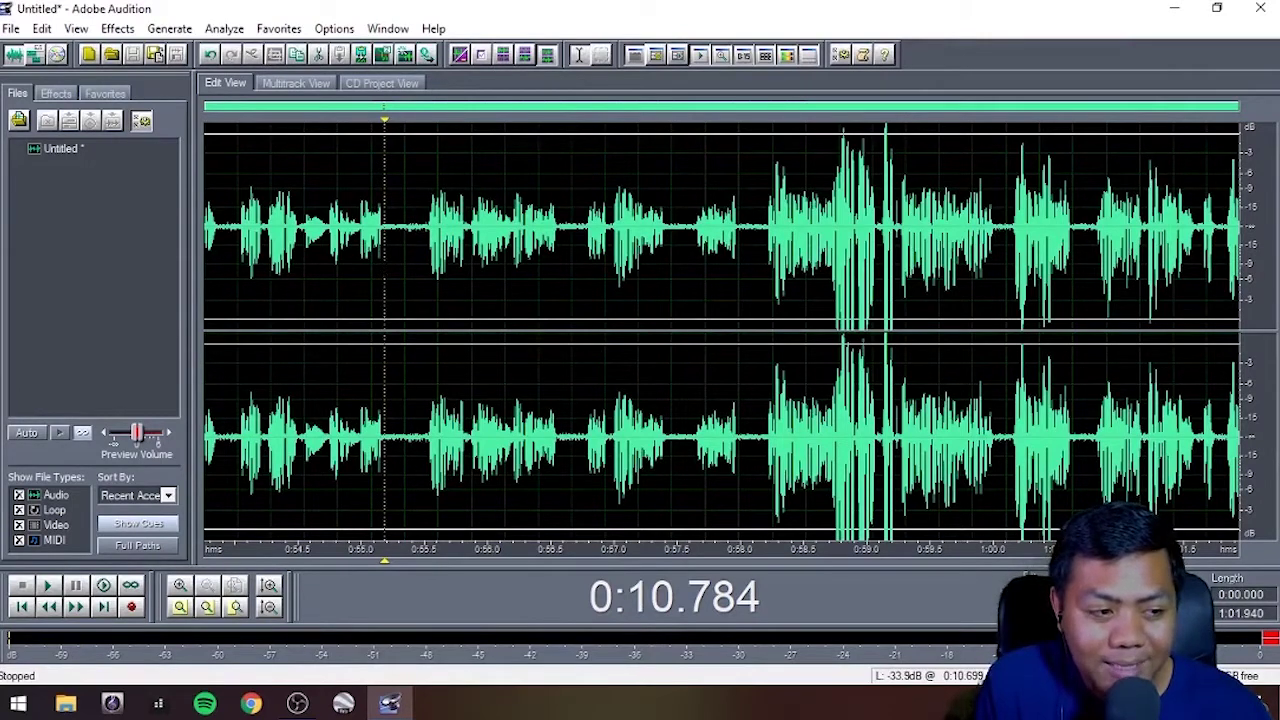
pyautogui.press('space')
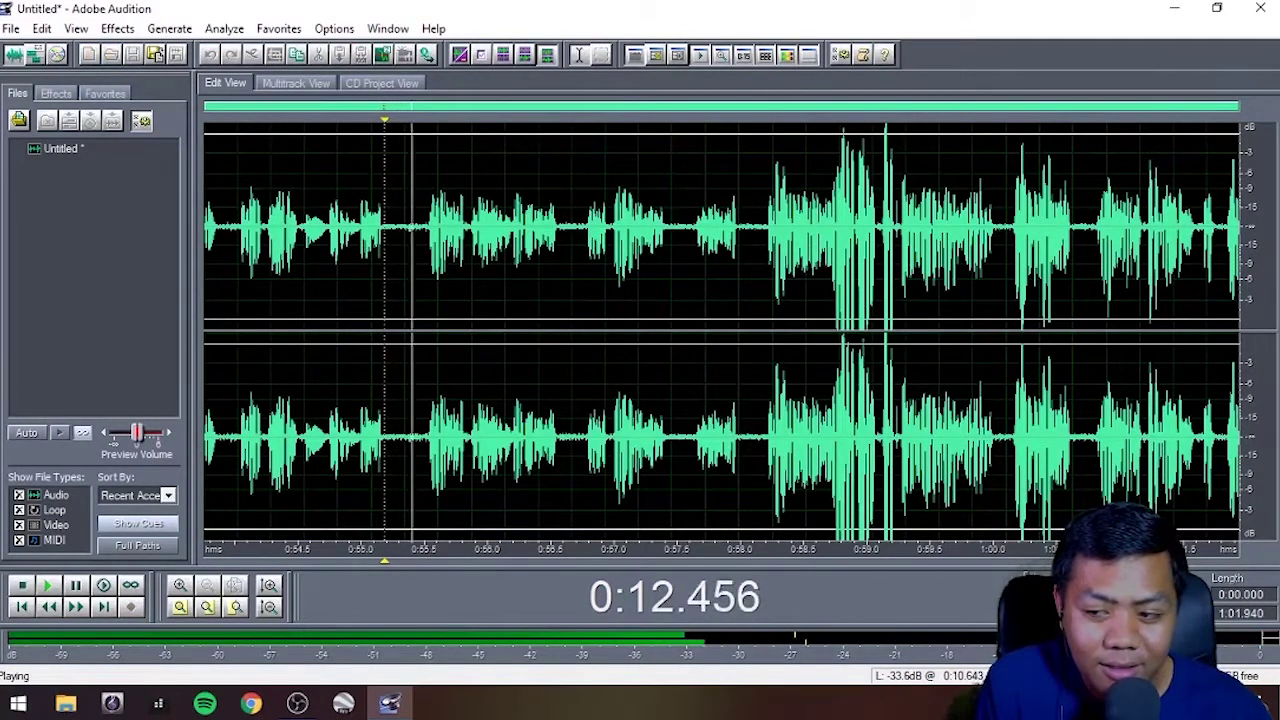
pyautogui.press('space')
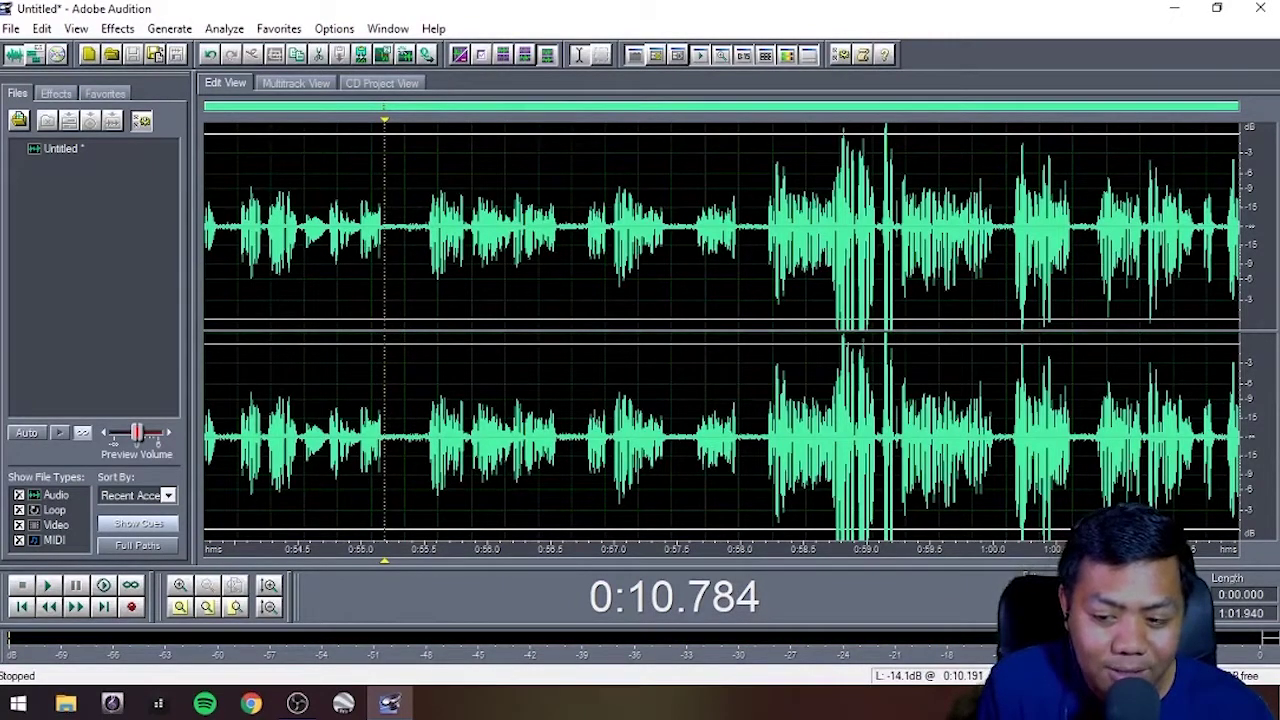
pyautogui.press('space')
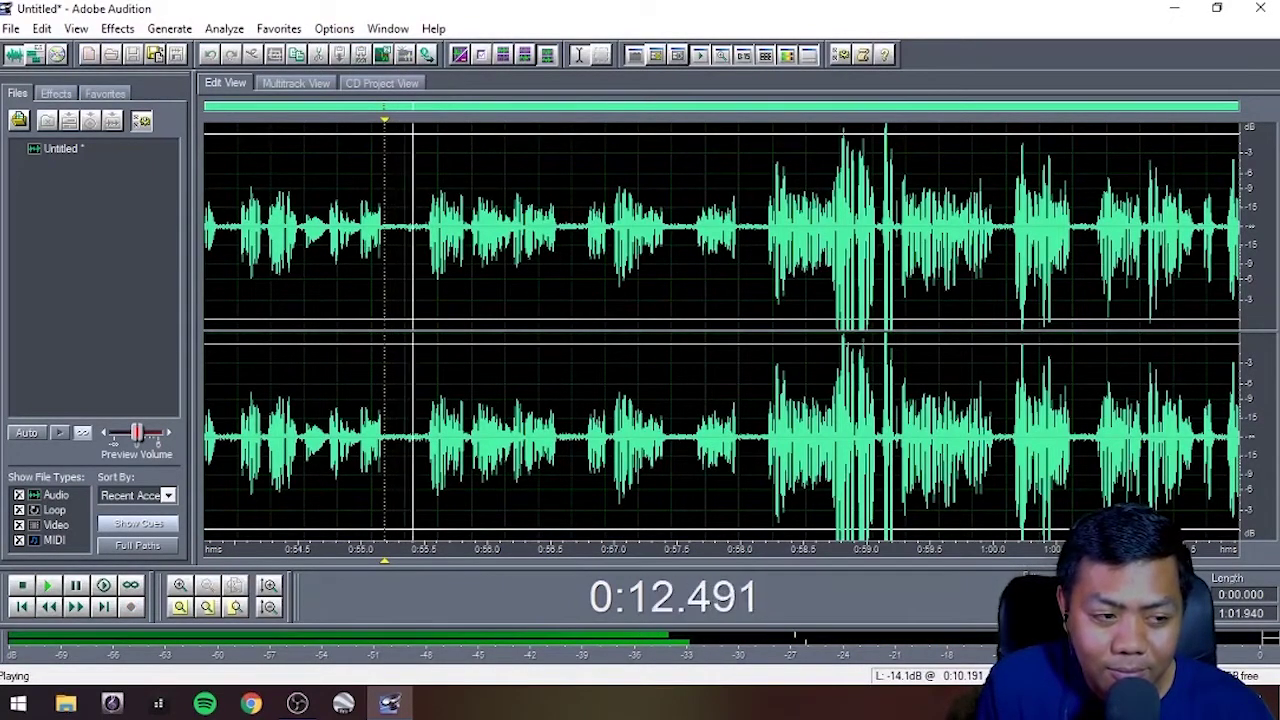
pyautogui.press('space')
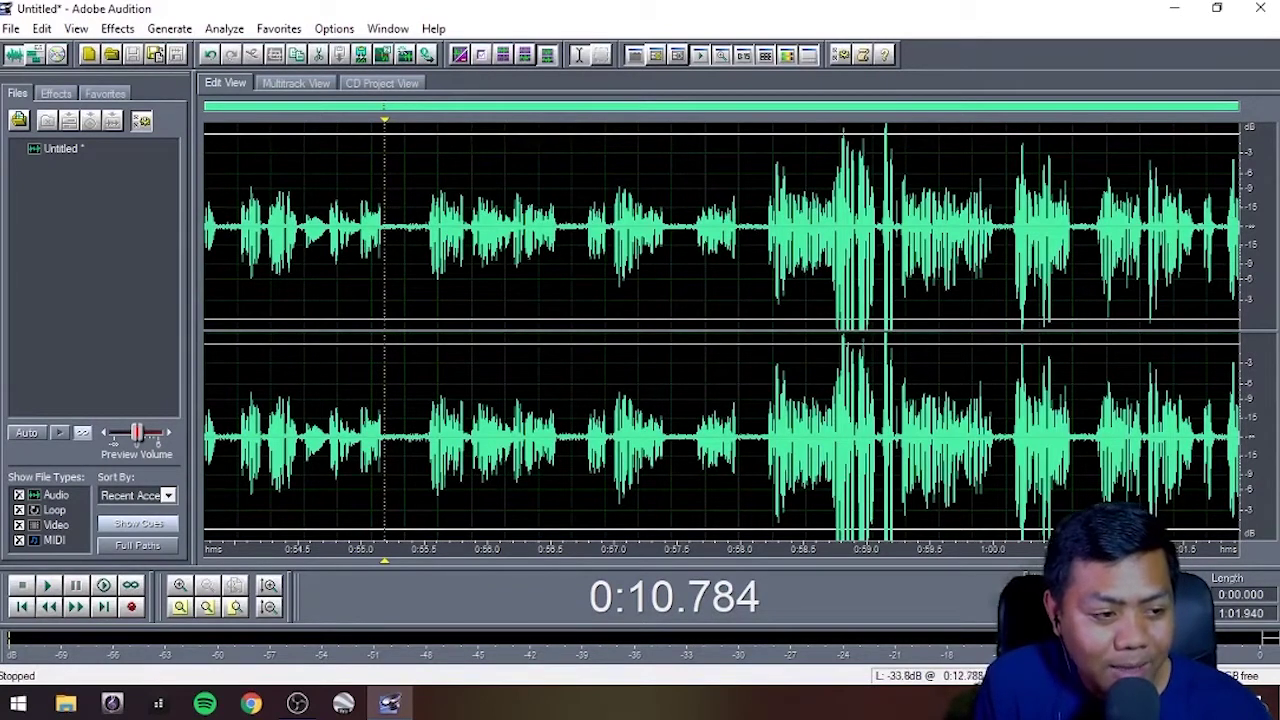
pyautogui.click(425, 225)
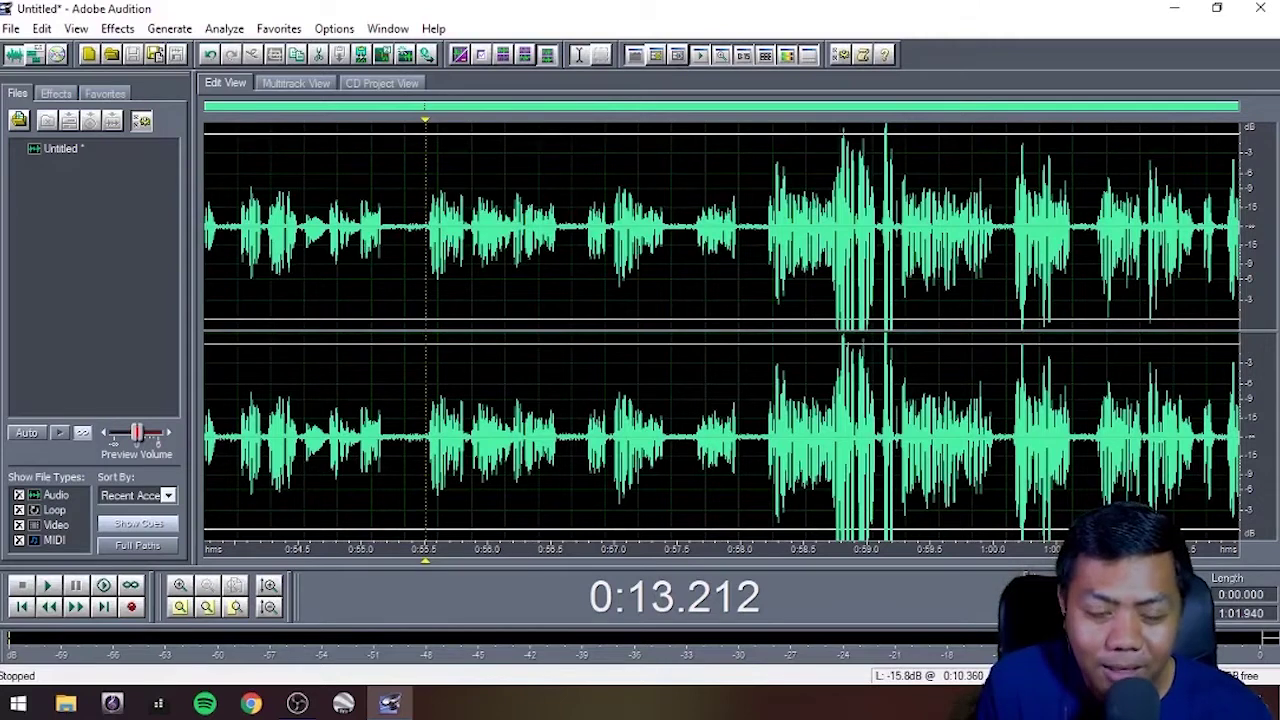
pyautogui.press('space')
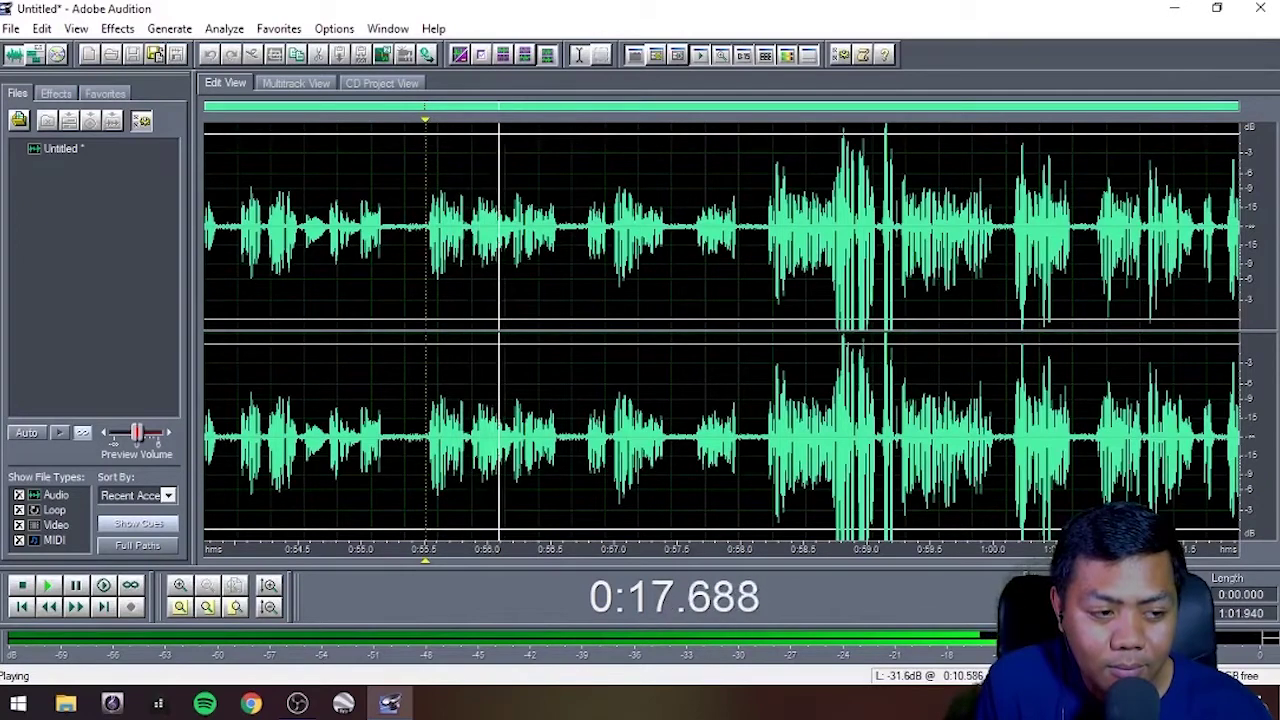
pyautogui.press('space')
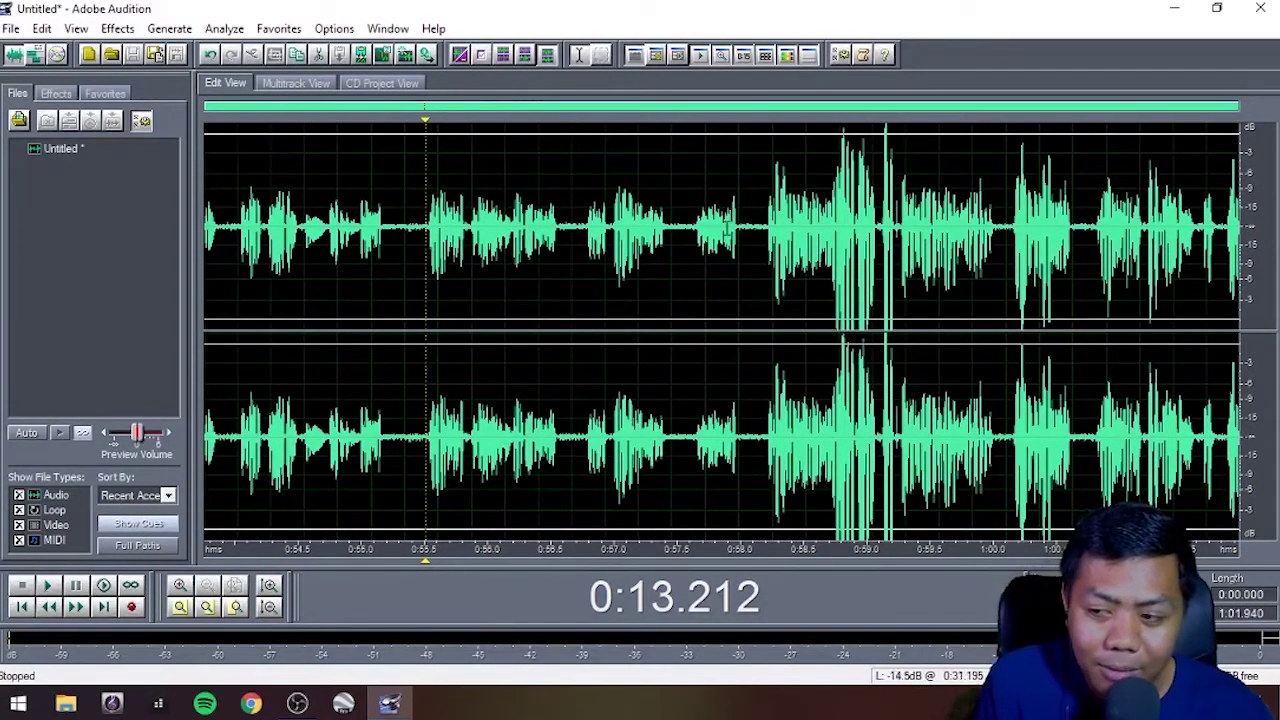
pyautogui.click(763, 230)
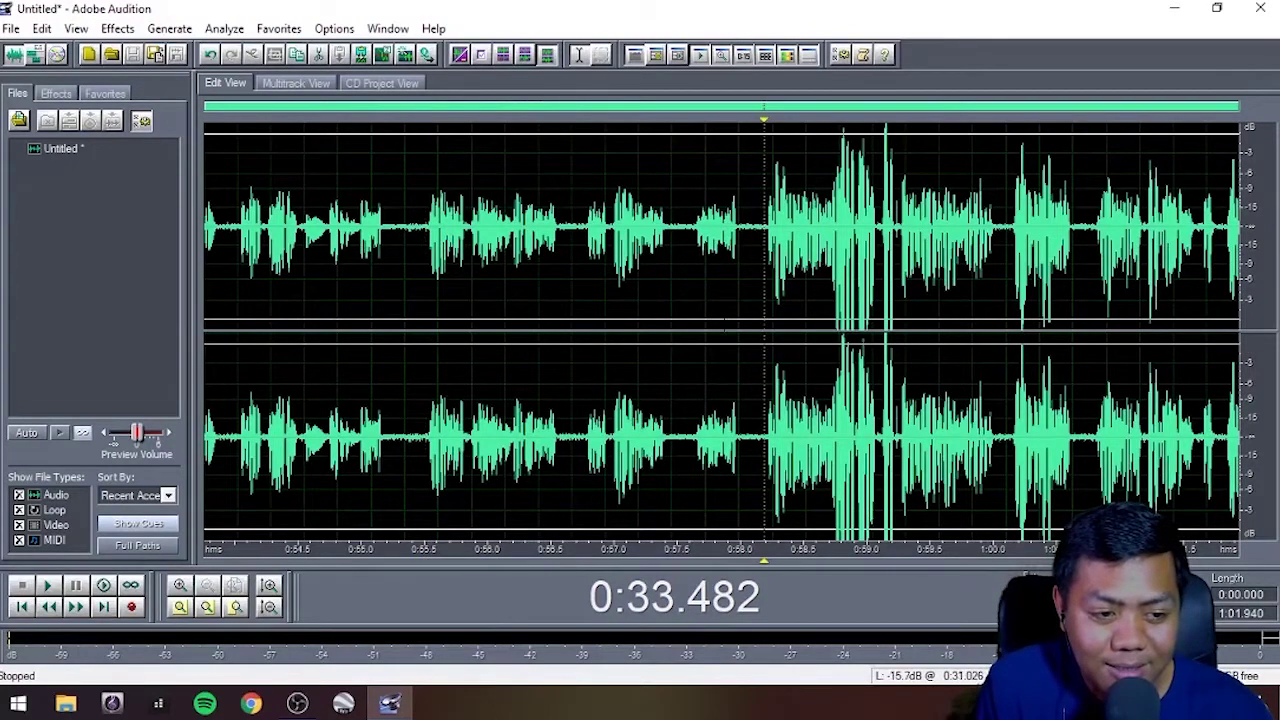
pyautogui.press('space')
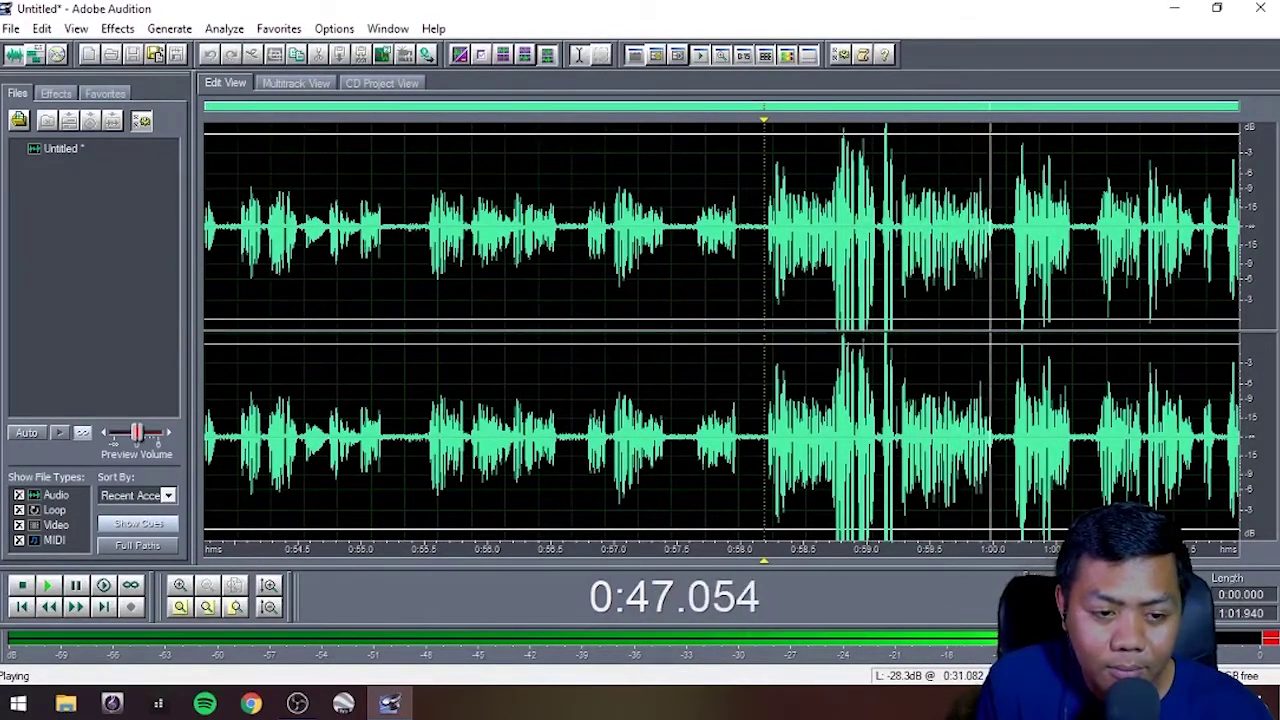
pyautogui.press('space')
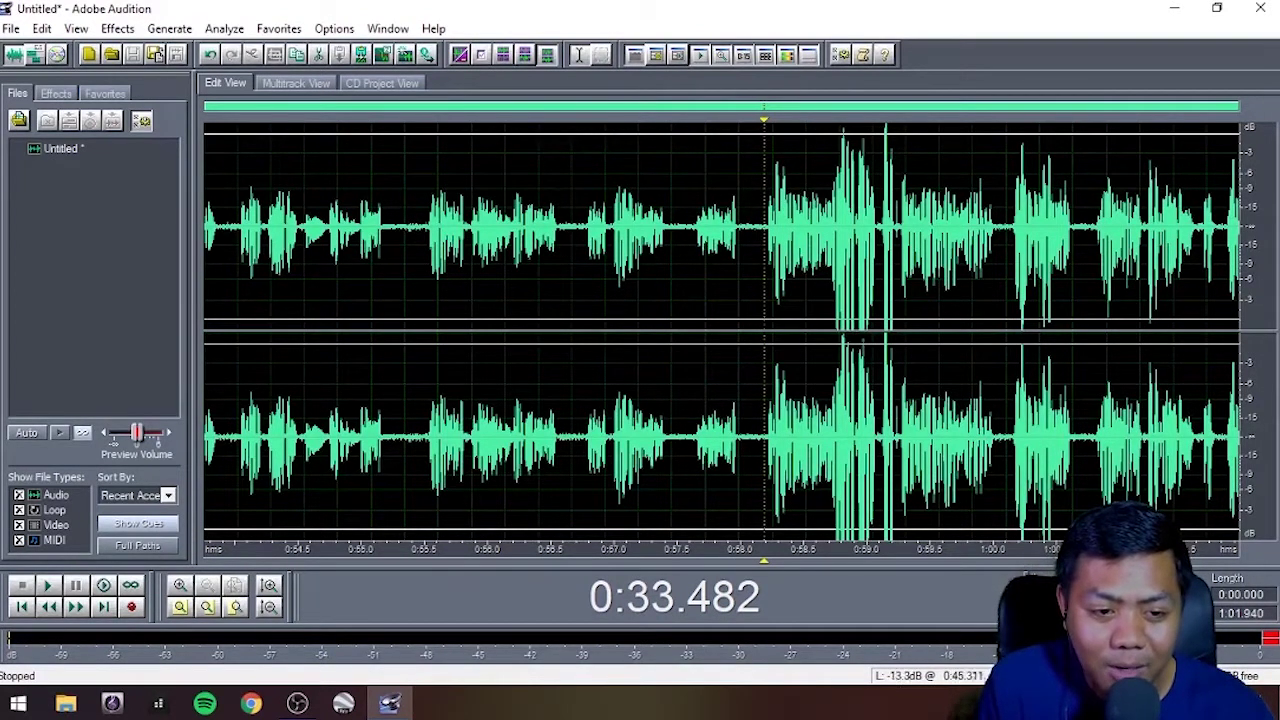
pyautogui.click(1011, 228)
pyautogui.press('space')
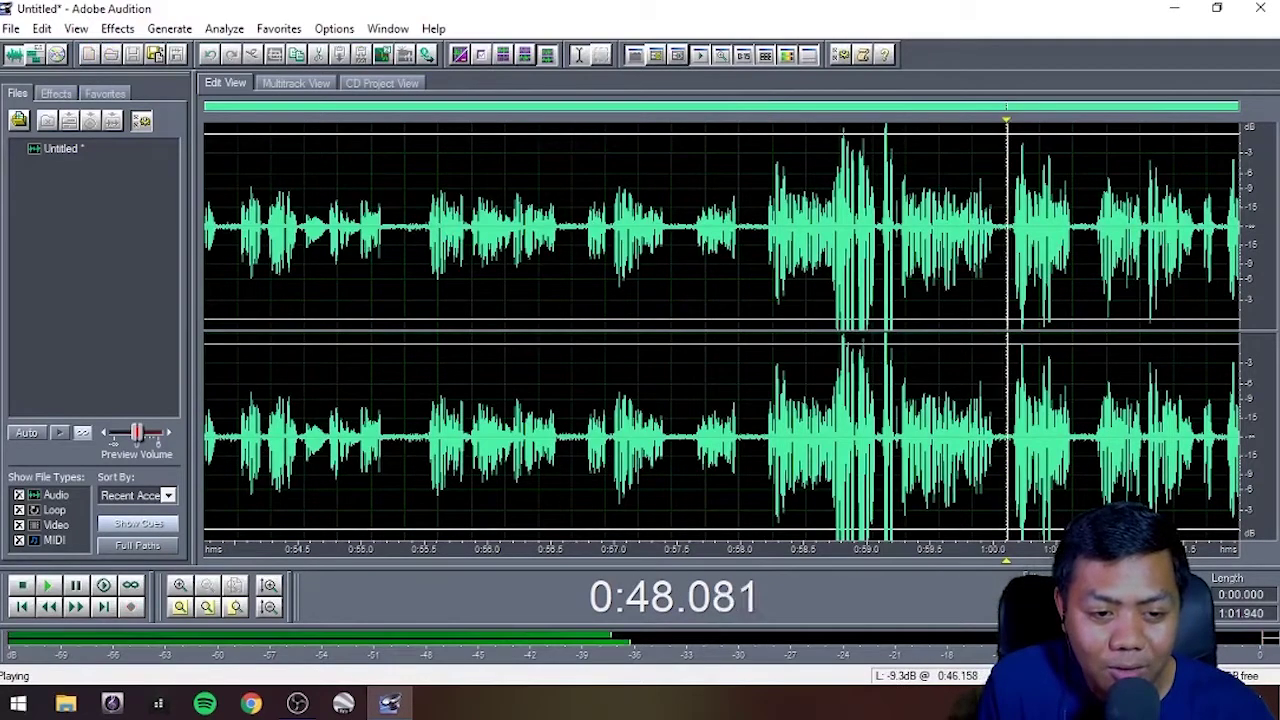
pyautogui.click(1085, 228)
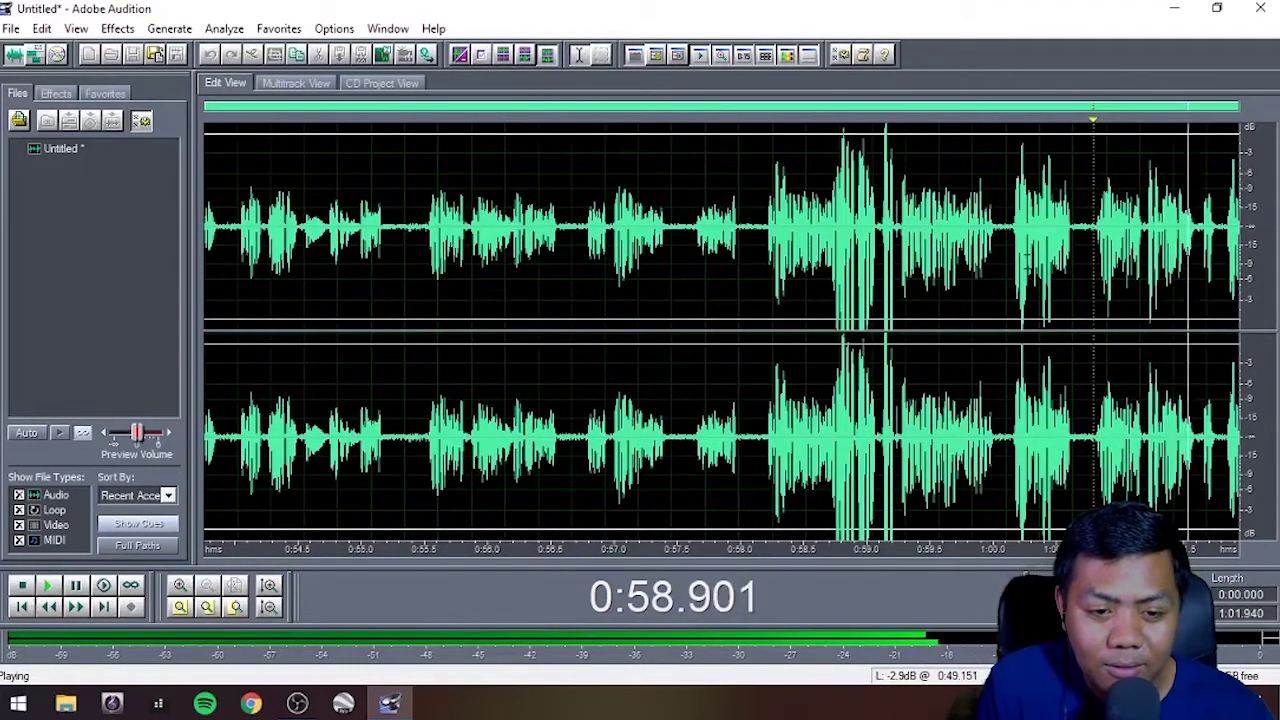
pyautogui.press('space')
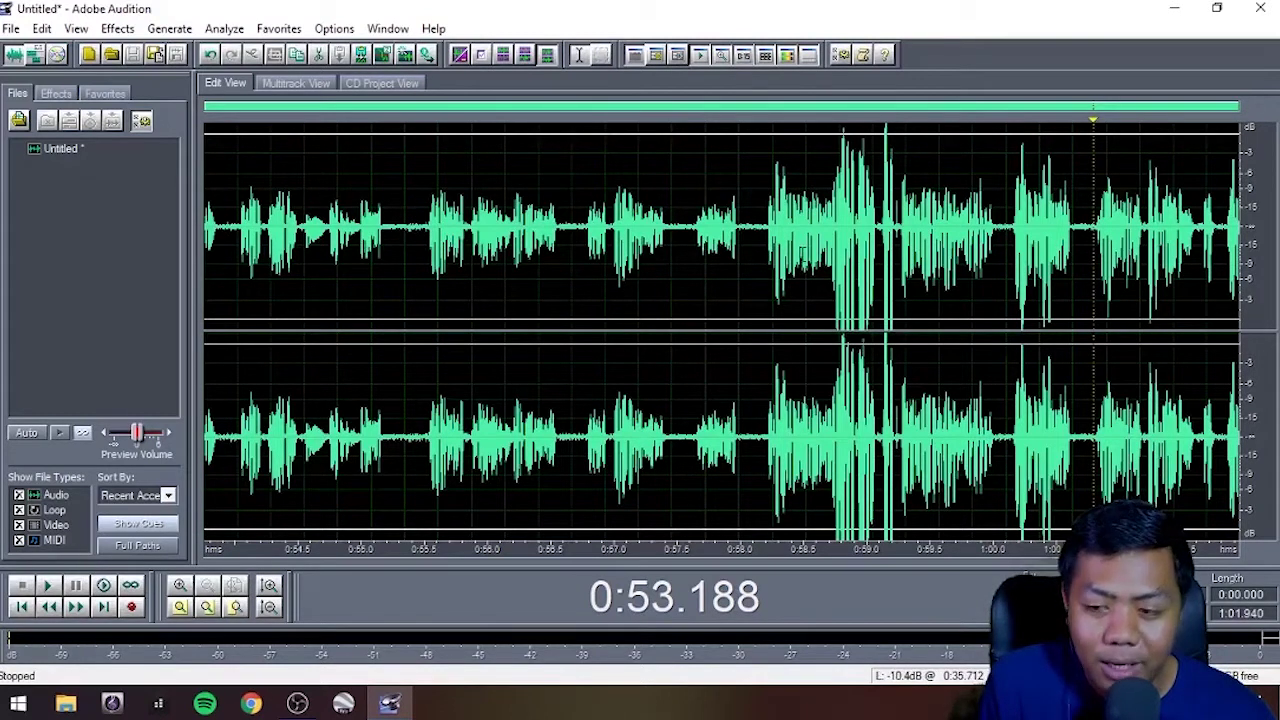
pyautogui.click(818, 232)
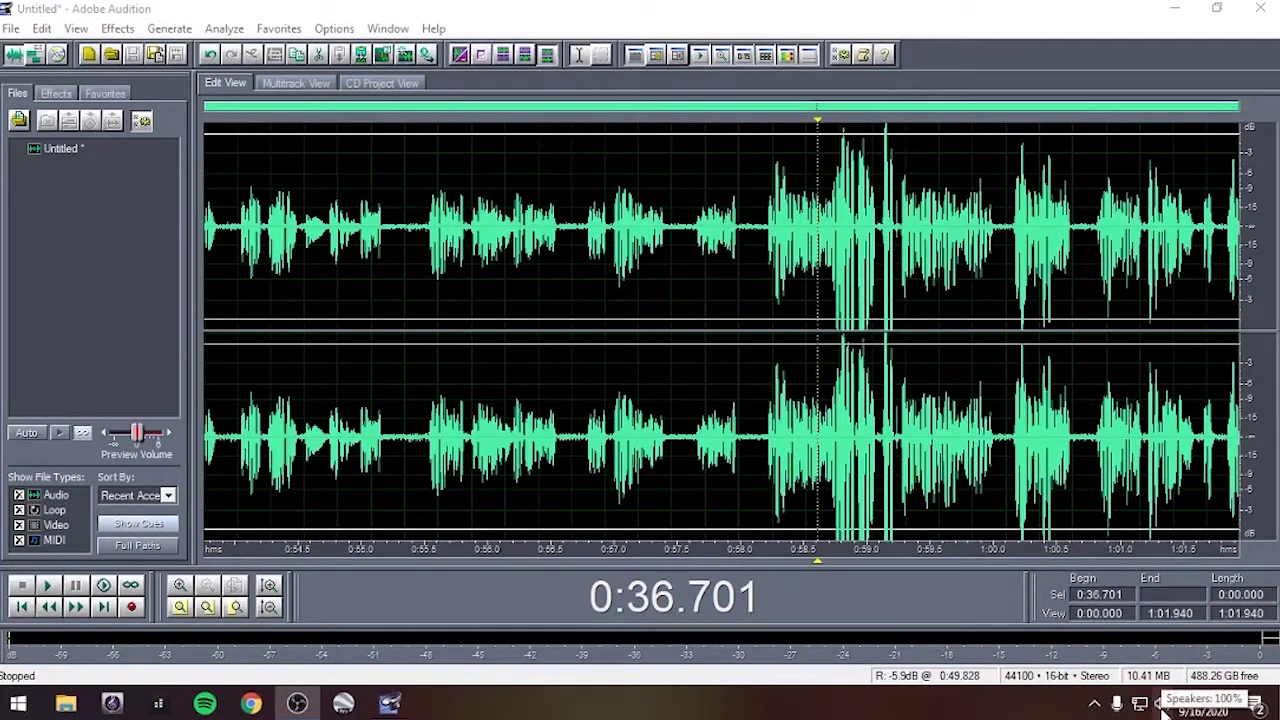
# Step: In Windows sound settings, lower the Line In device's input volume from 100 to 85
pyautogui.click(1162, 704)
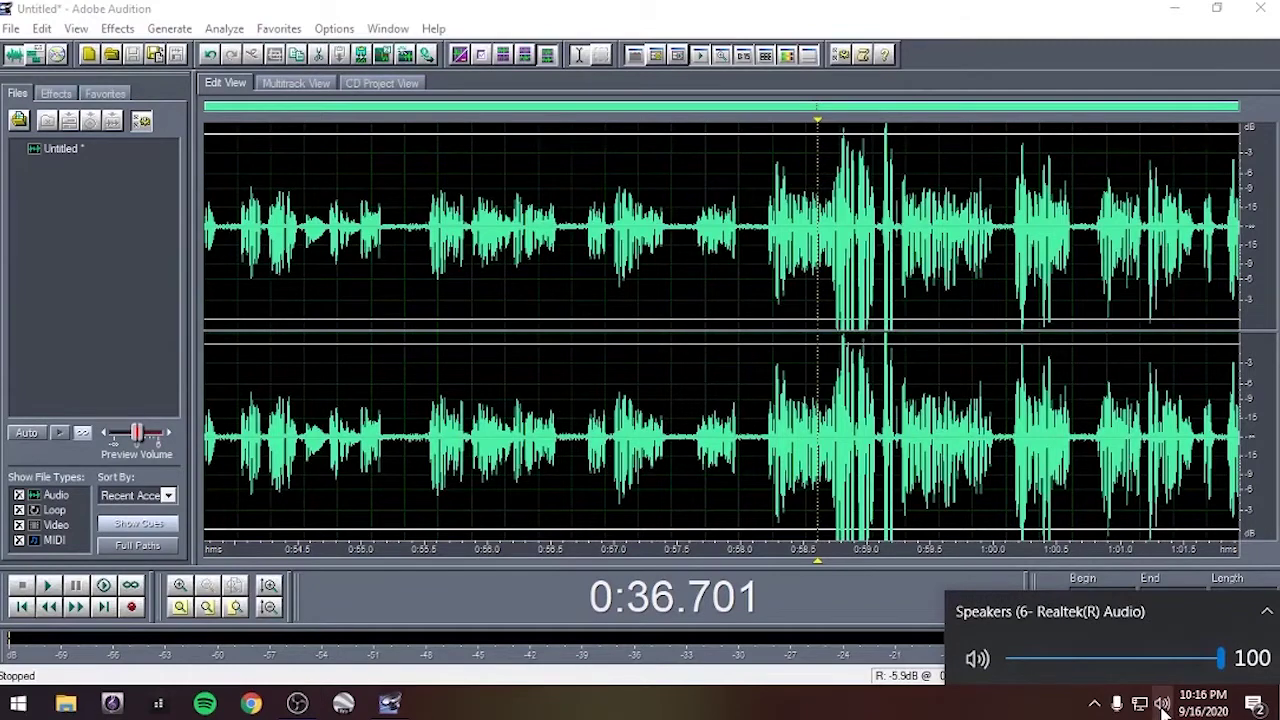
pyautogui.rightClick(1162, 706)
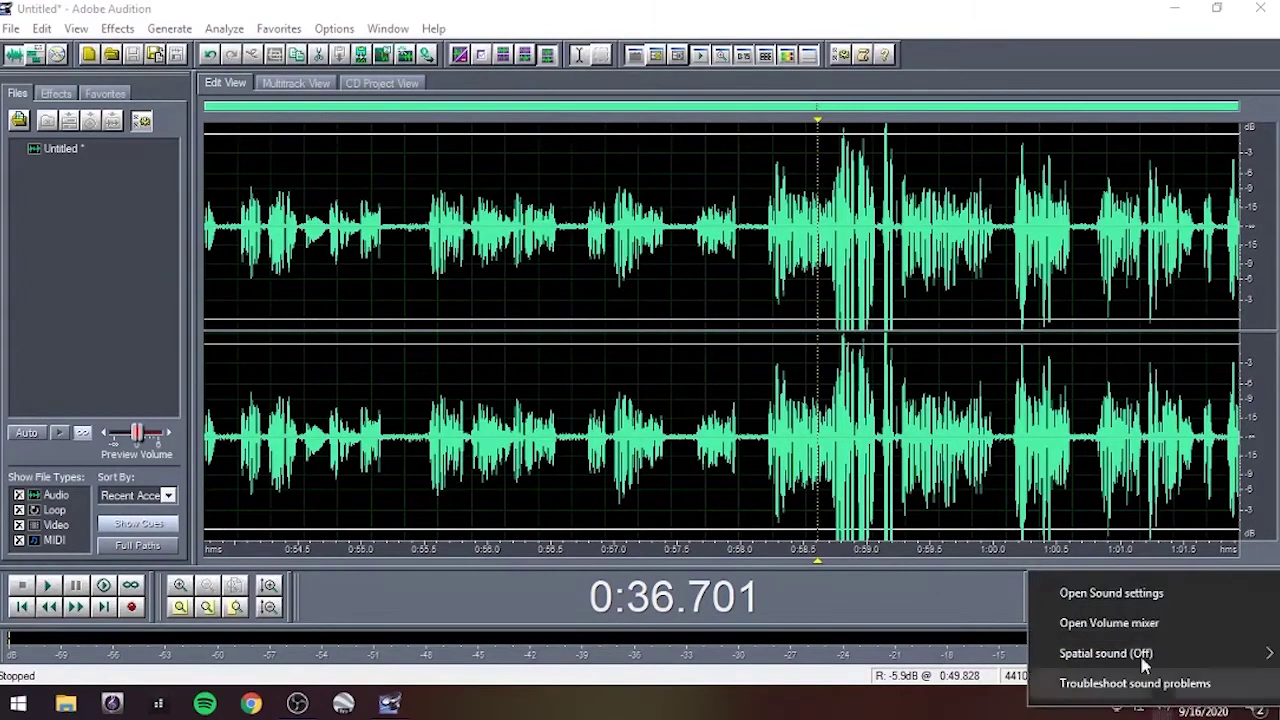
pyautogui.click(1110, 594)
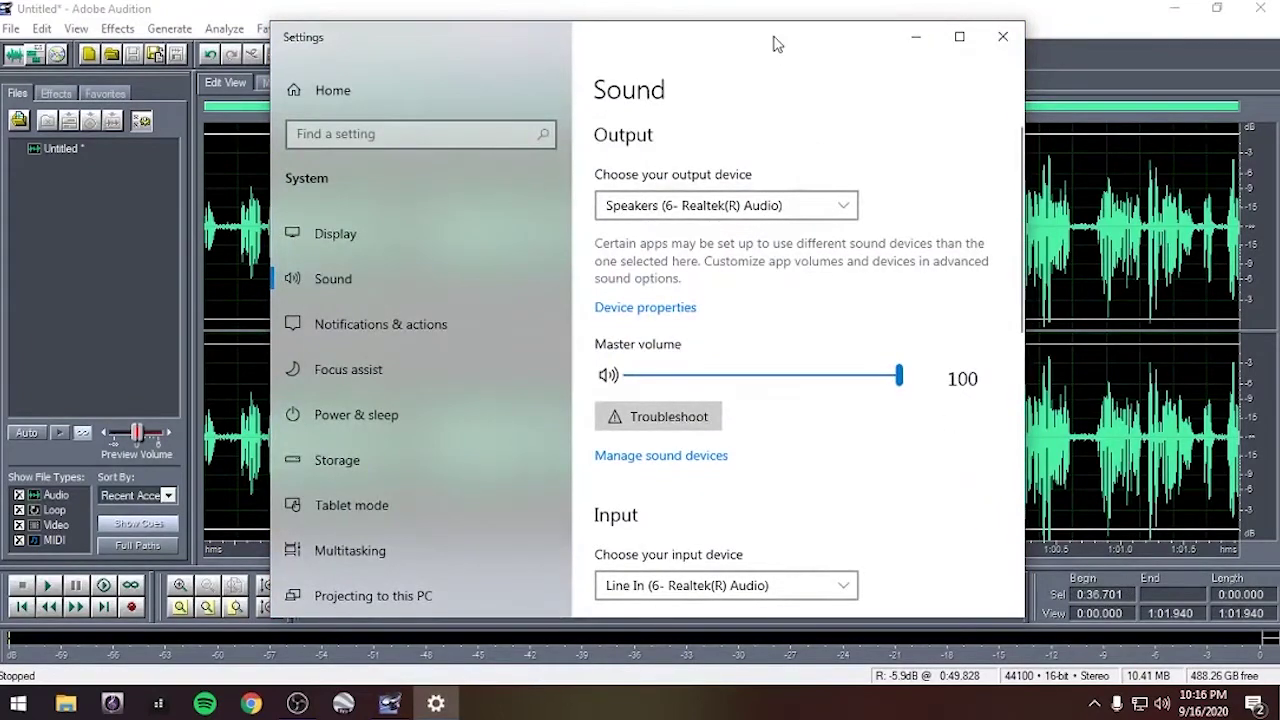
pyautogui.moveTo(771, 40); pyautogui.dragTo(766, 1)
pyautogui.scroll(-3, 461, 465)
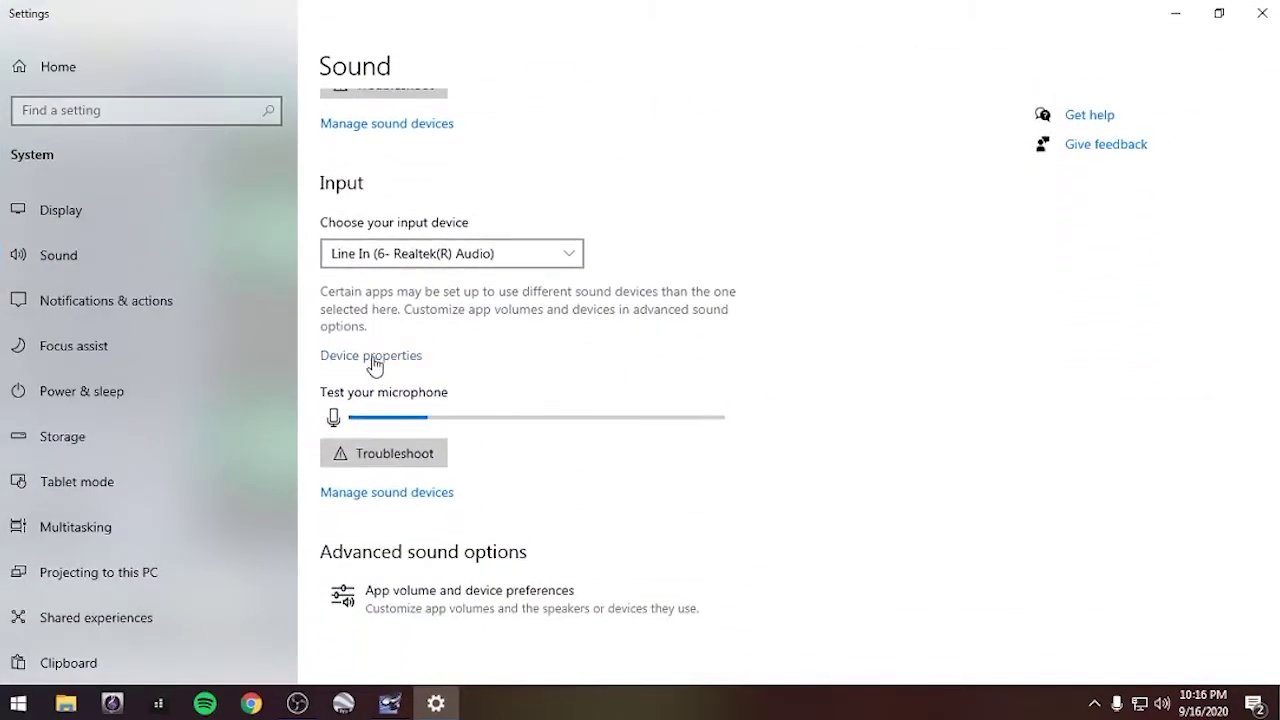
pyautogui.click(372, 360)
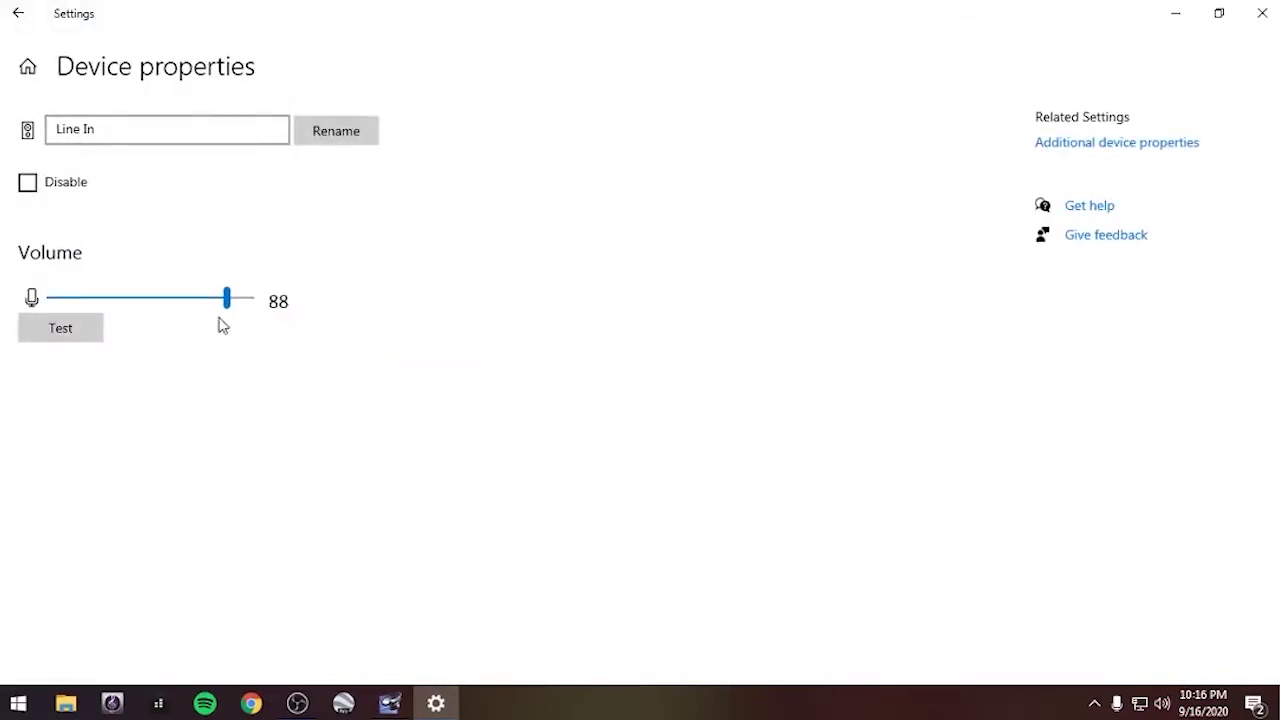
pyautogui.moveTo(226, 305)
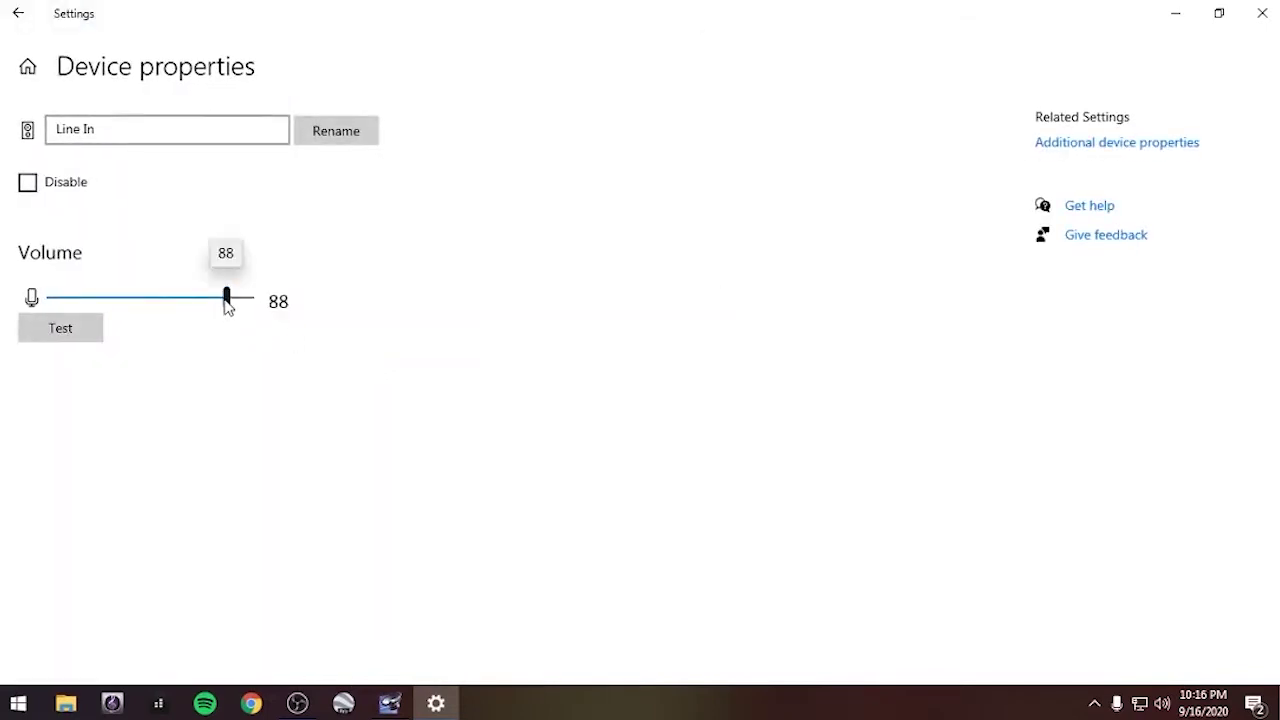
pyautogui.moveTo(228, 305)
pyautogui.mouseDown()
pyautogui.moveTo(257, 312)
pyautogui.moveTo(114, 314)
pyautogui.moveTo(226, 306)
pyautogui.moveTo(220, 322)
pyautogui.mouseUp()
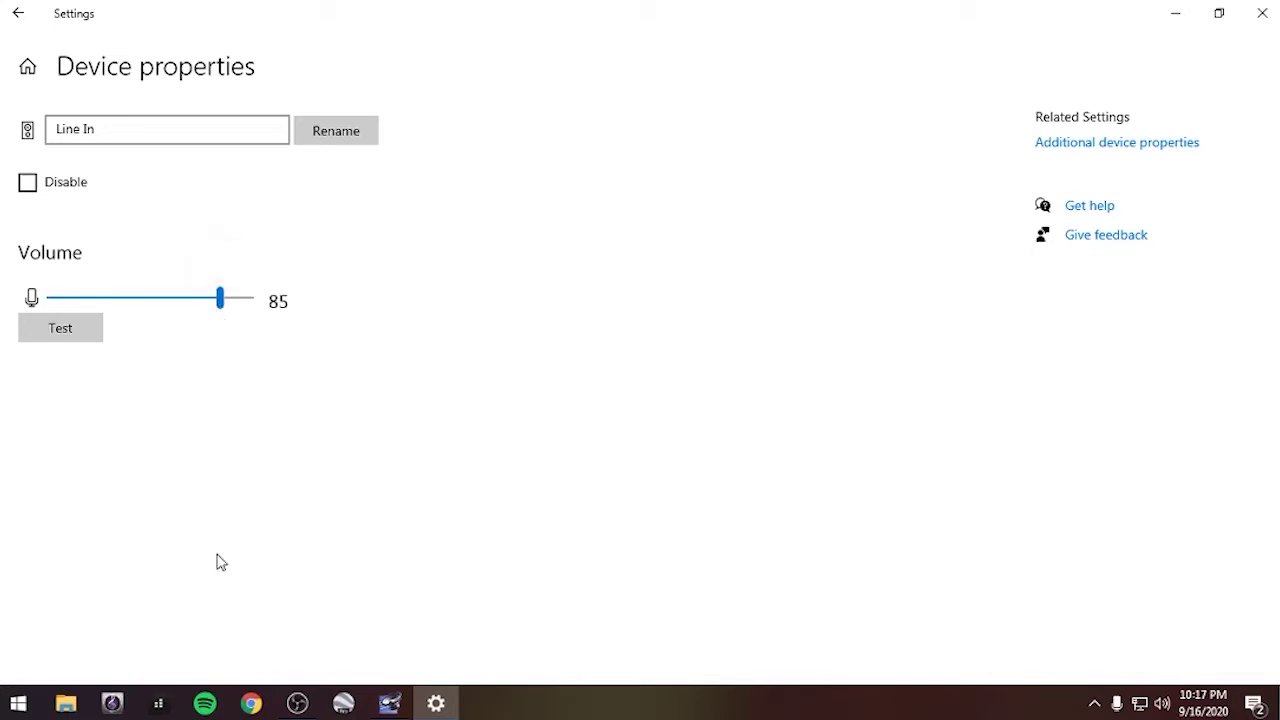
# Step: Close sound settings, delete the old recording and record a short test take
pyautogui.click(1258, 12)
pyautogui.doubleClick(654, 292)
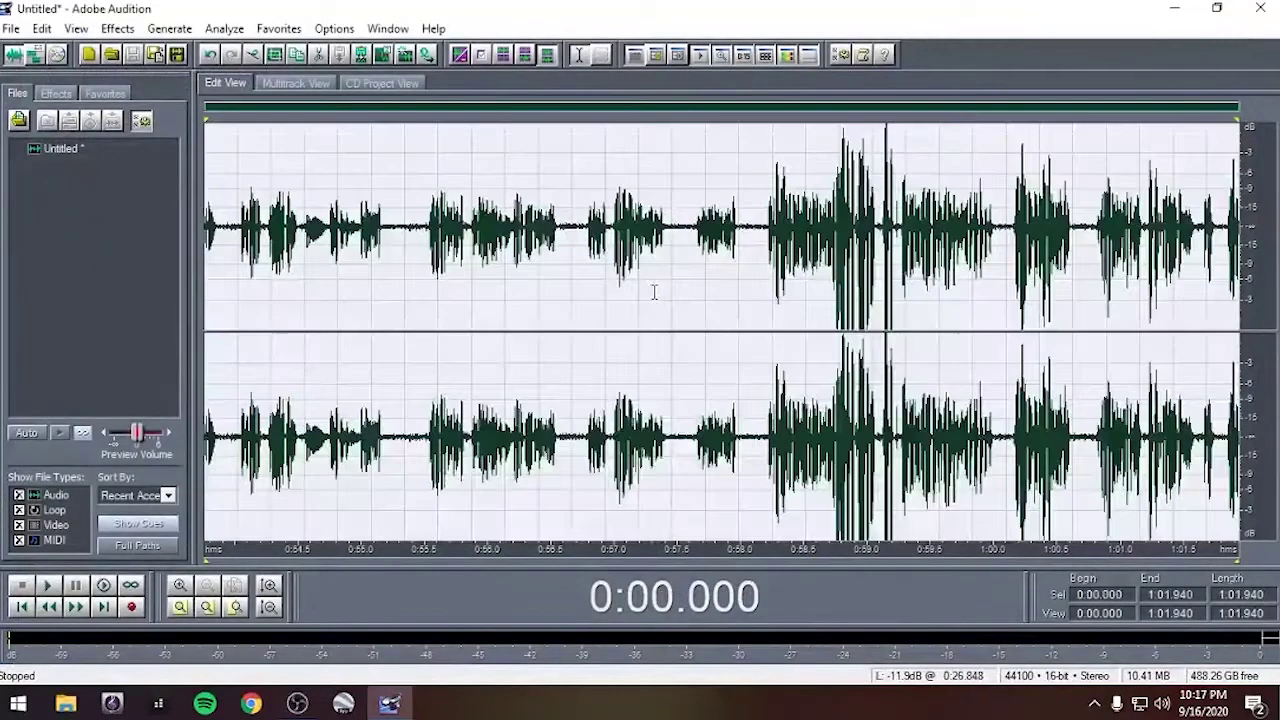
pyautogui.press('Delete')
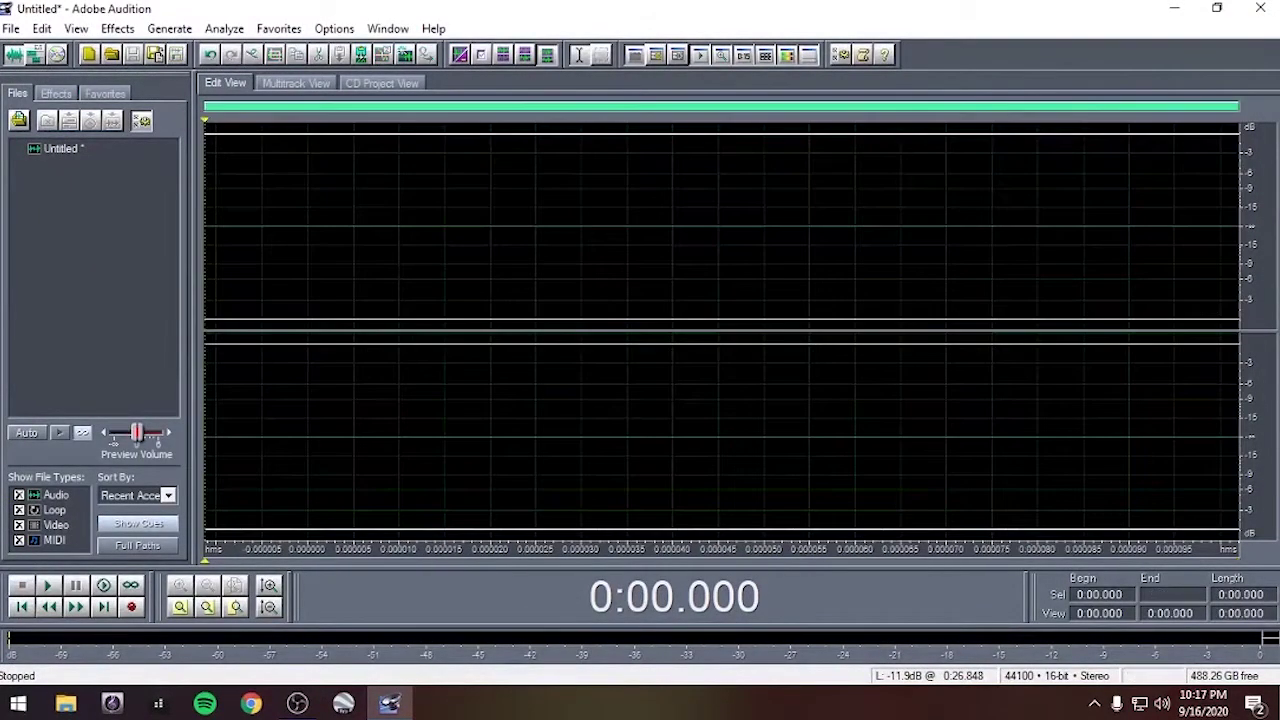
pyautogui.click(132, 606)
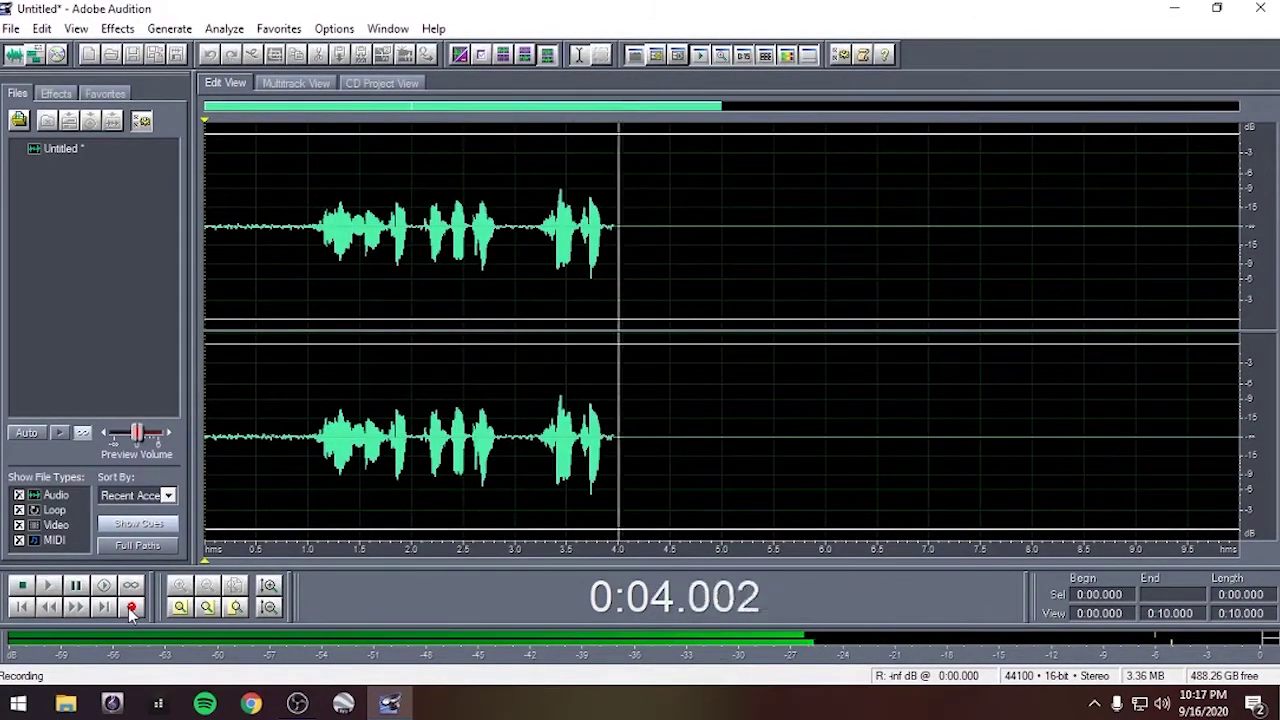
pyautogui.press('space')
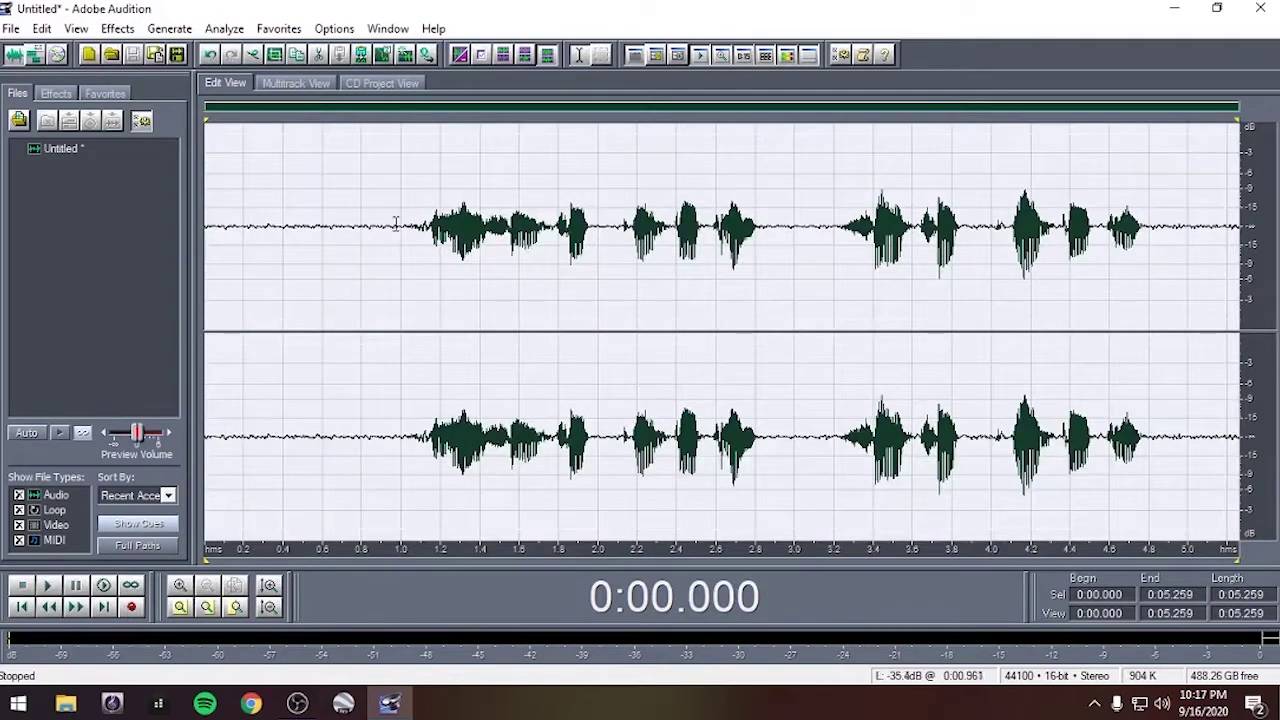
# Step: Play back the 5.259-second test take, then delete it to empty the waveform
pyautogui.click(253, 225)
pyautogui.press('space')
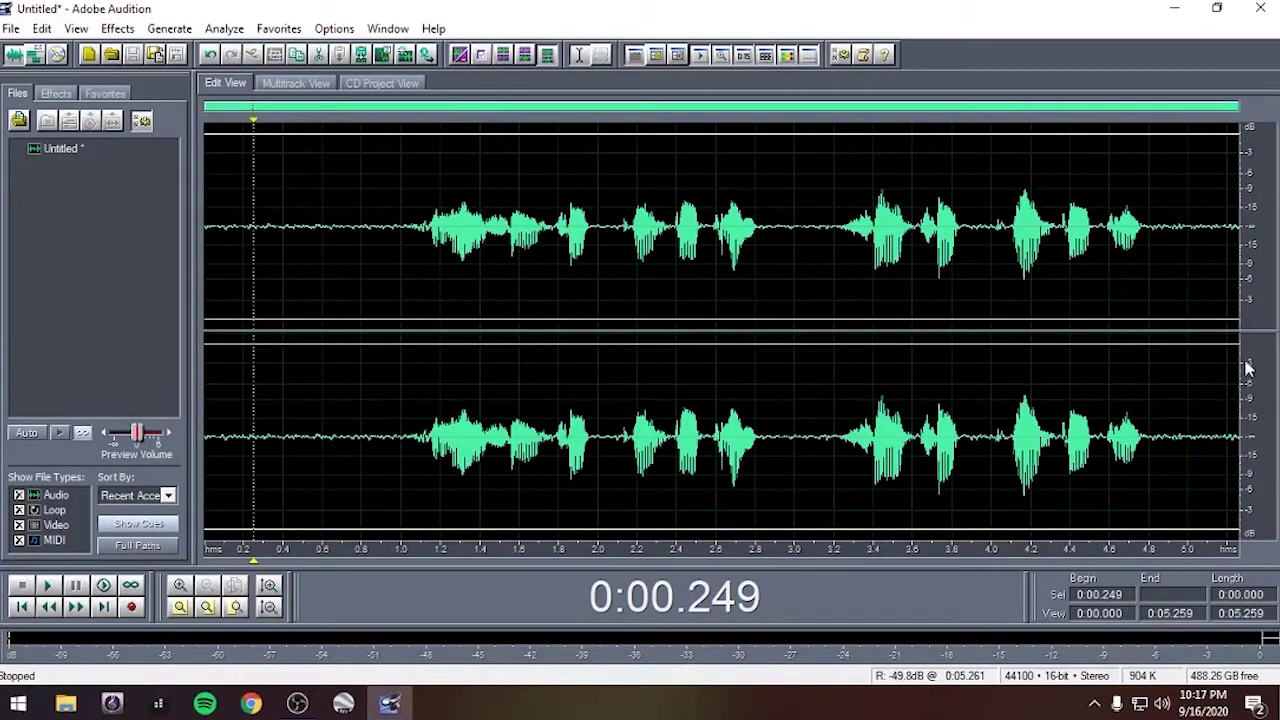
pyautogui.doubleClick(548, 286)
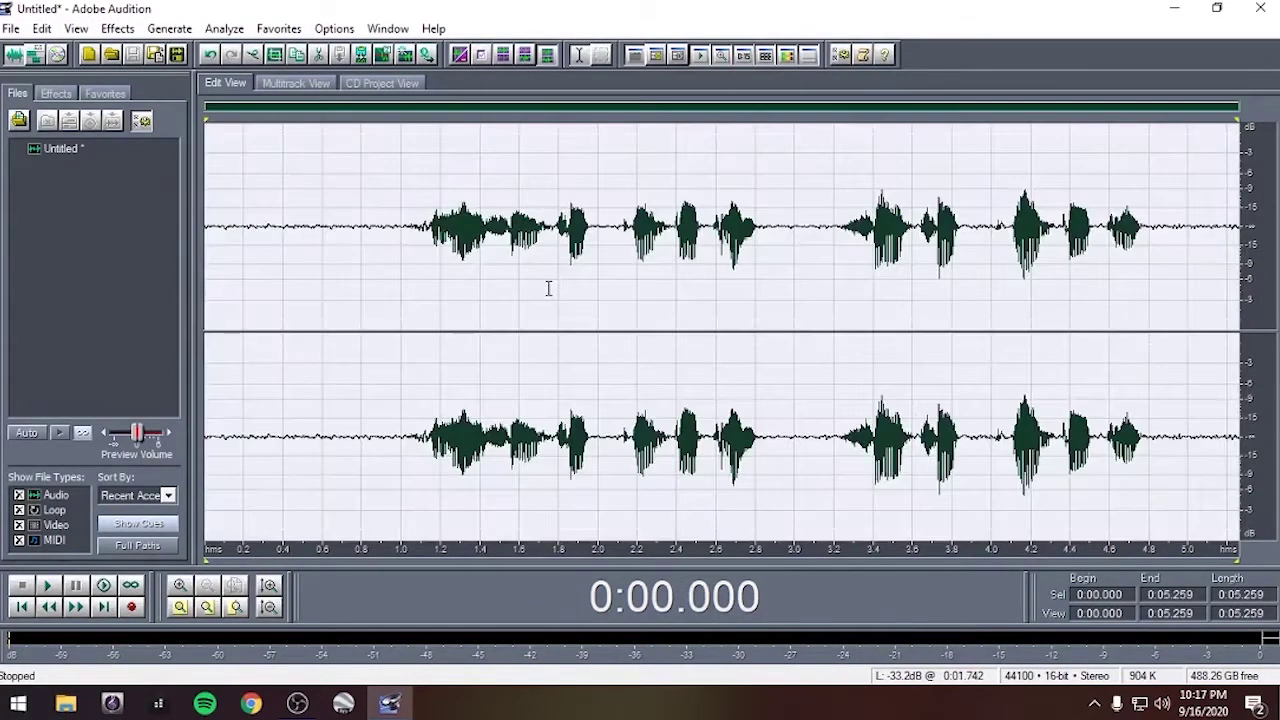
pyautogui.press('Delete')
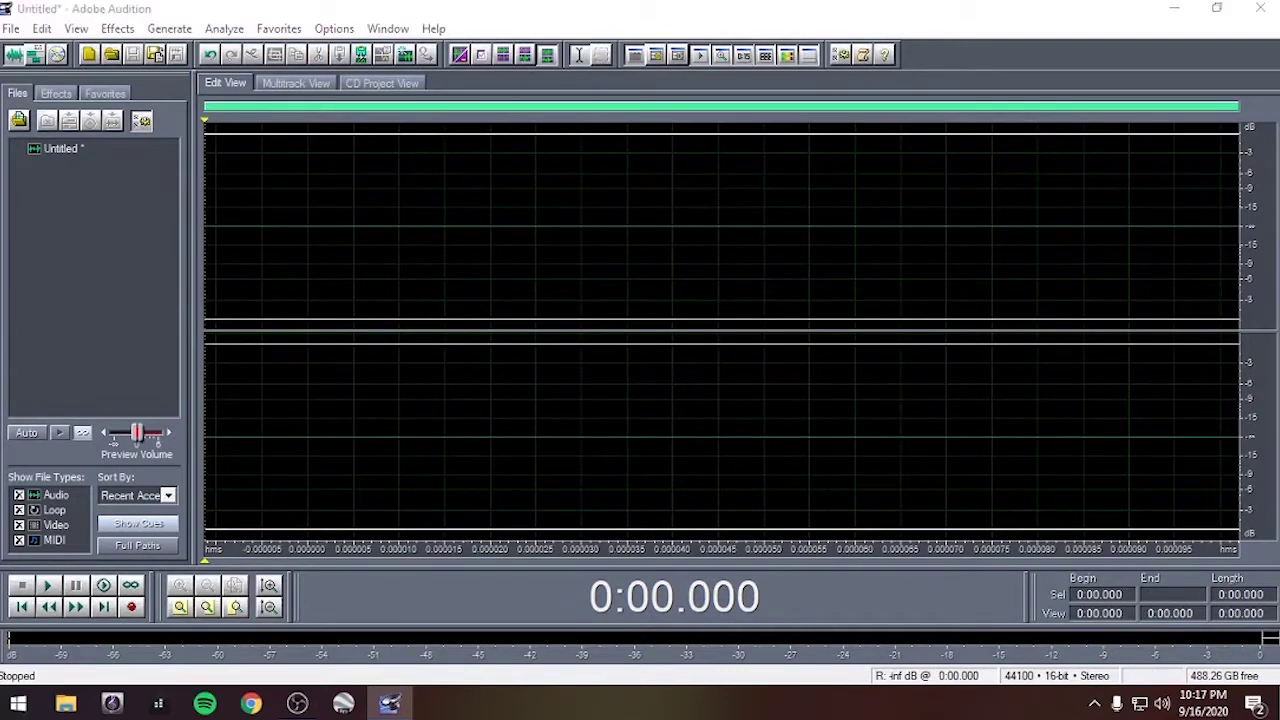
pyautogui.hotkey('alt', 'Tab')
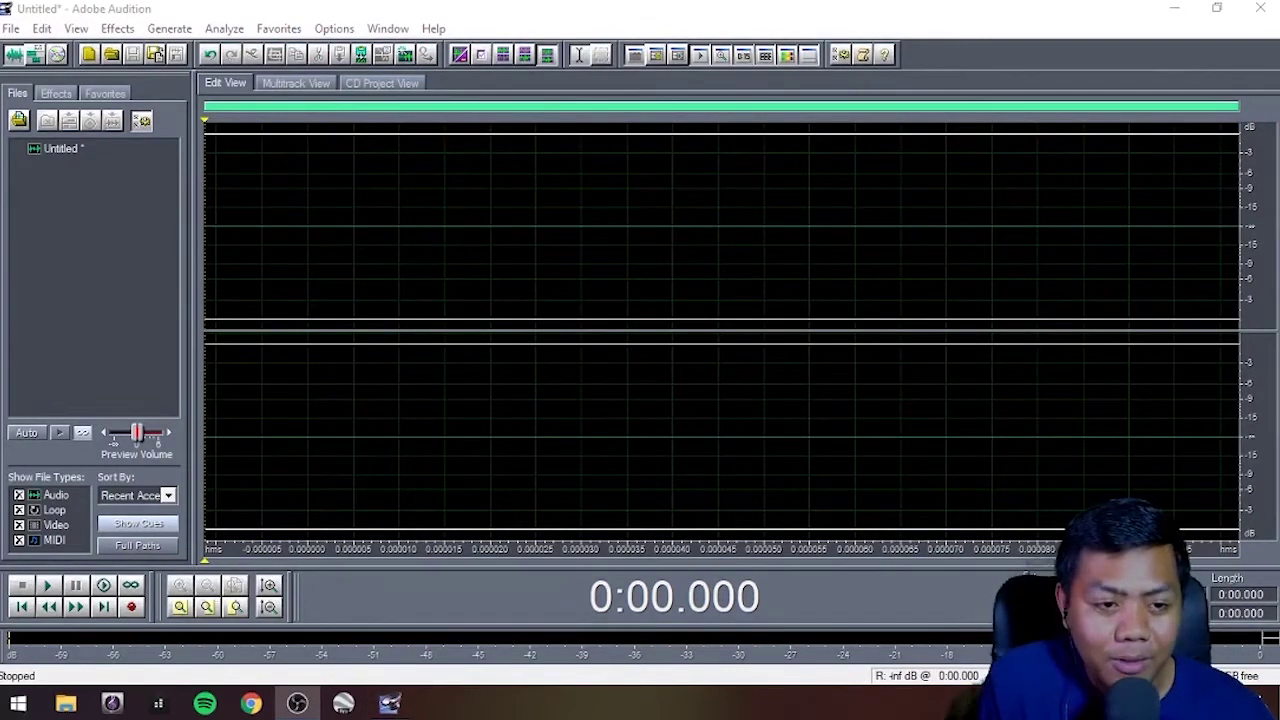
# Step: Scroll through the 'Payabangan ng Lolo' infomercial script in 1211.jpg beside Audition
pyautogui.click(783, 7)
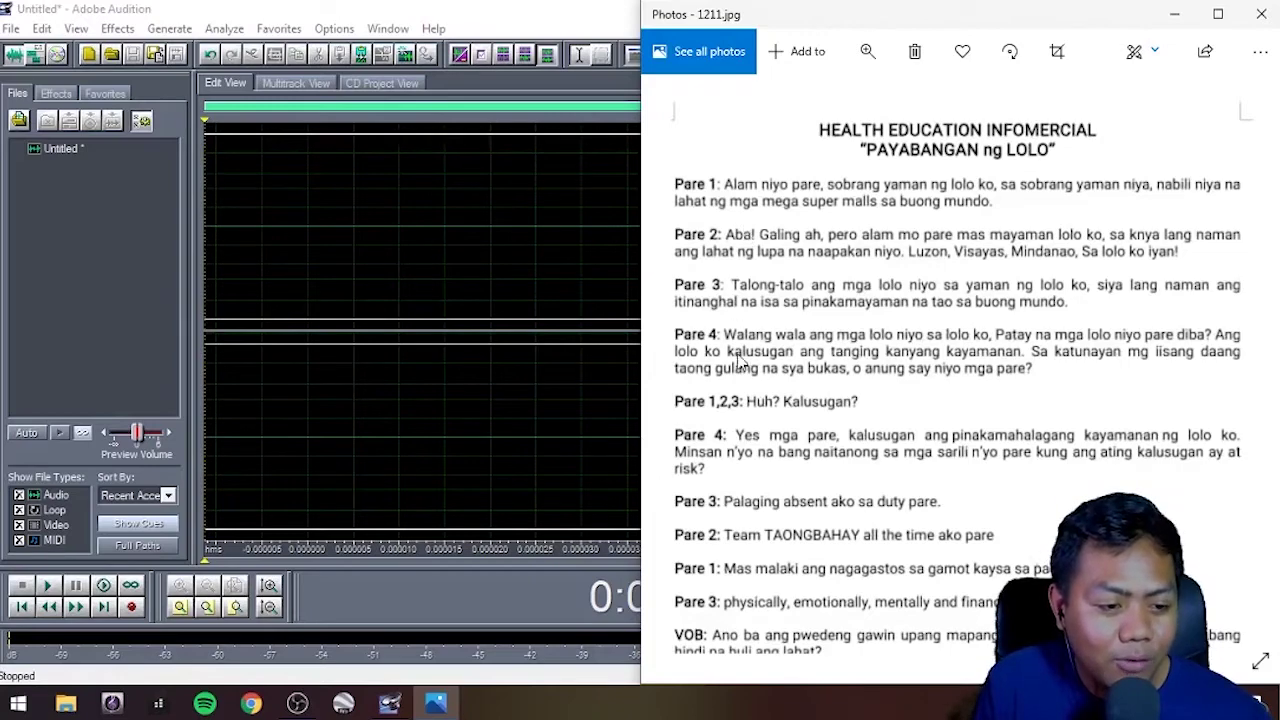
pyautogui.scroll(-5, 790, 500)
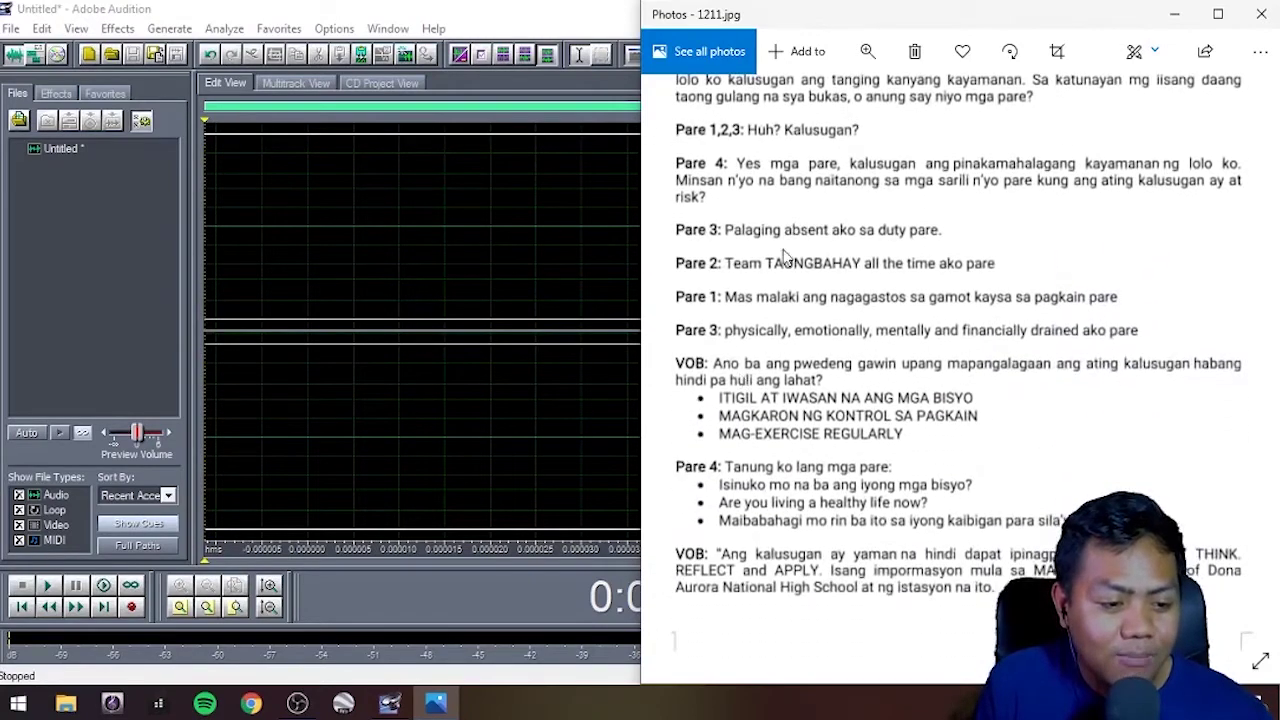
pyautogui.scroll(3, 835, 322)
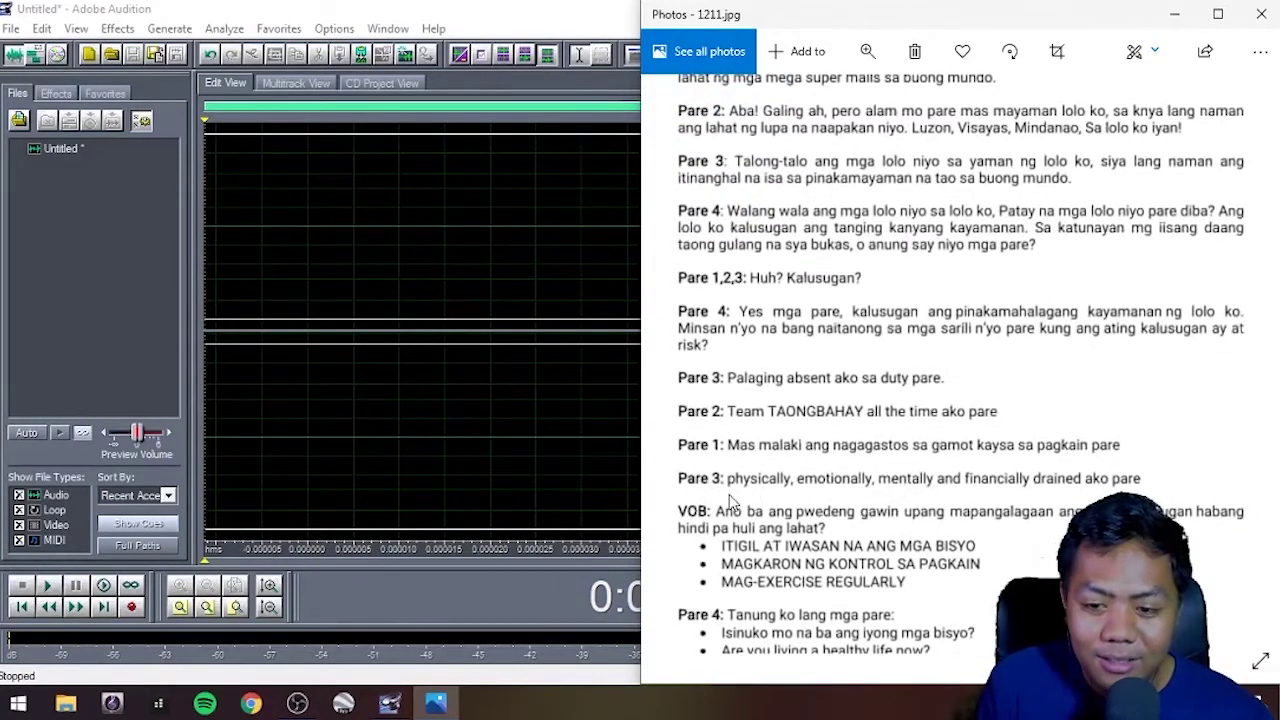
pyautogui.scroll(-2, 820, 508)
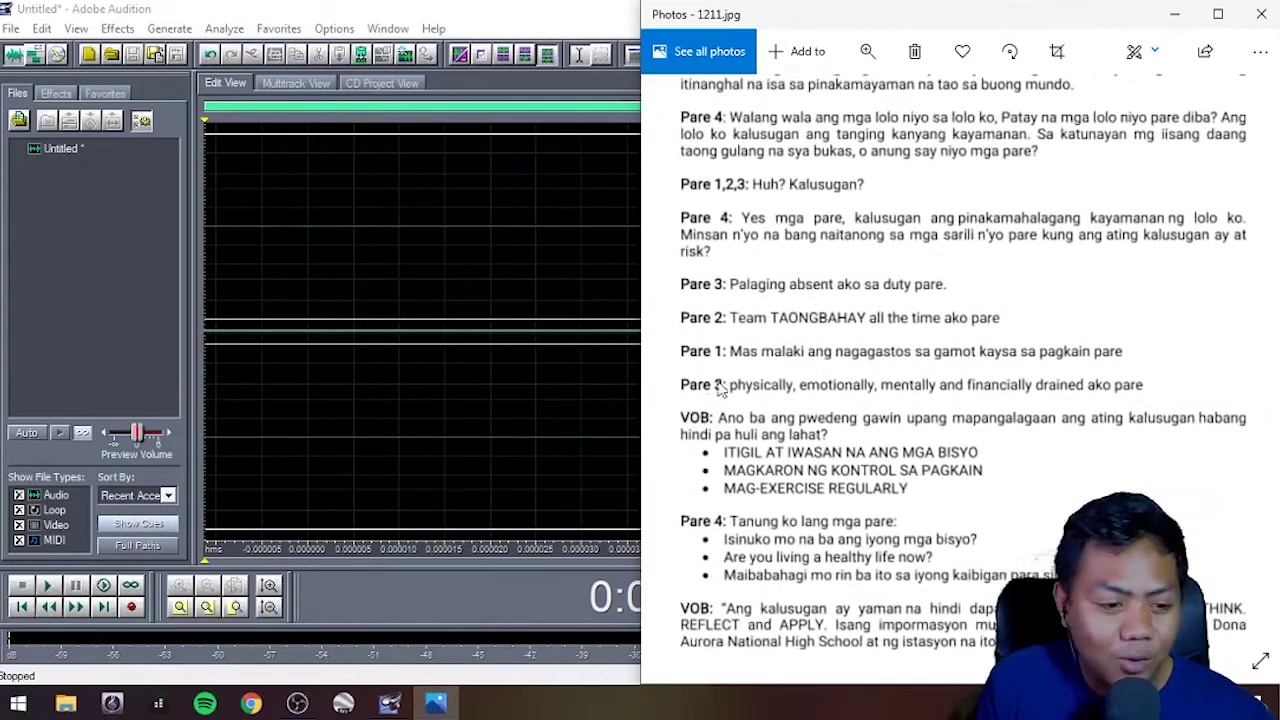
pyautogui.scroll(5, 868, 278)
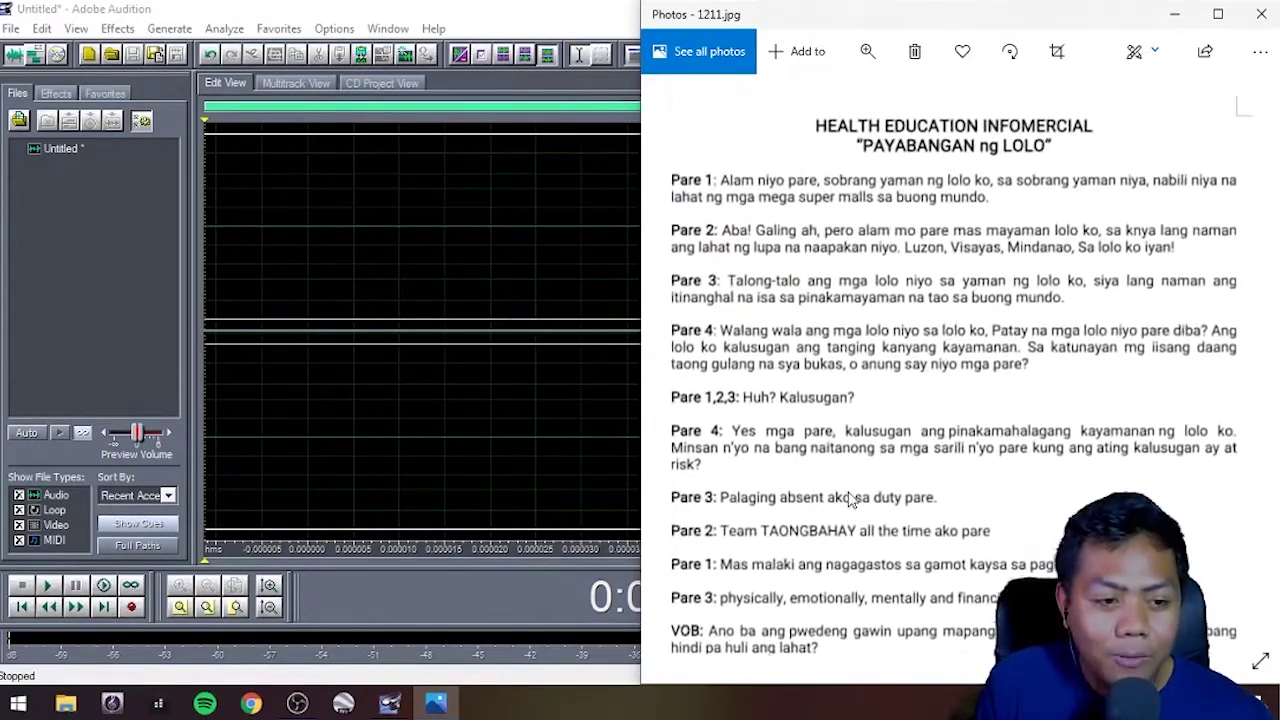
pyautogui.scroll(-1, 853, 480)
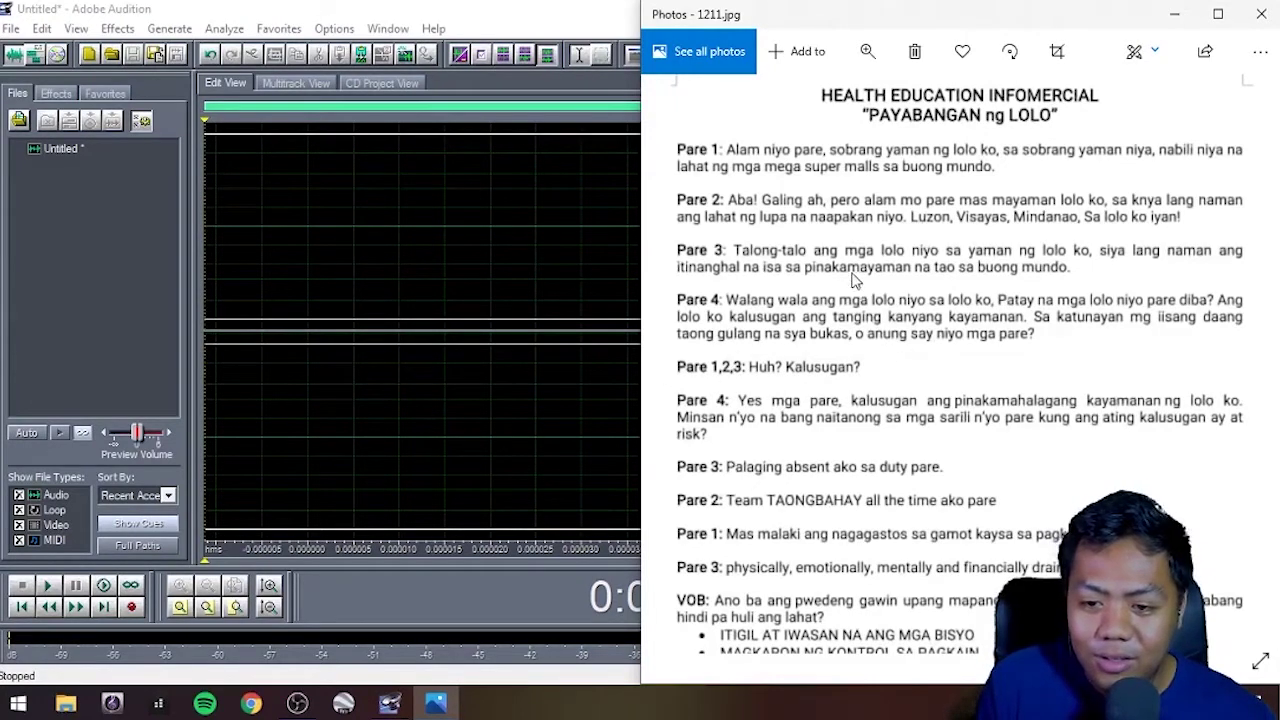
pyautogui.scroll(-1, 850, 268)
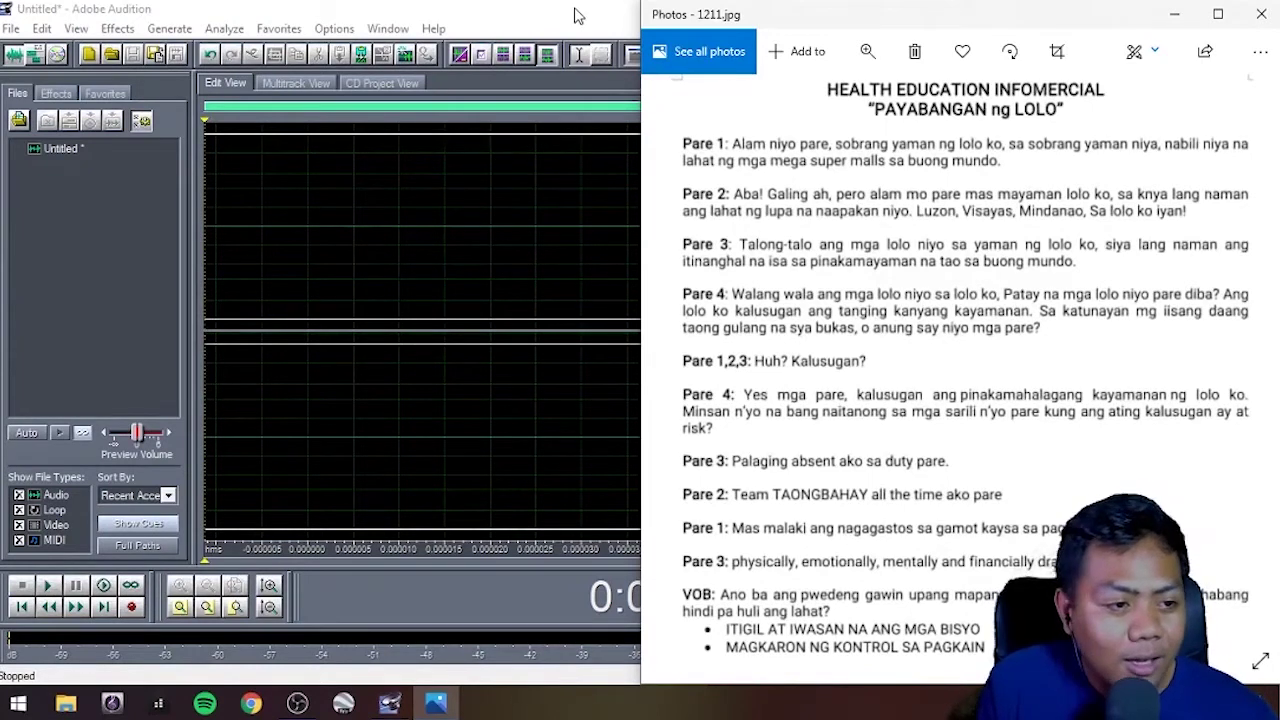
# Step: Bring Audition with the empty Untitled waveform in front of the script
pyautogui.click(575, 15)
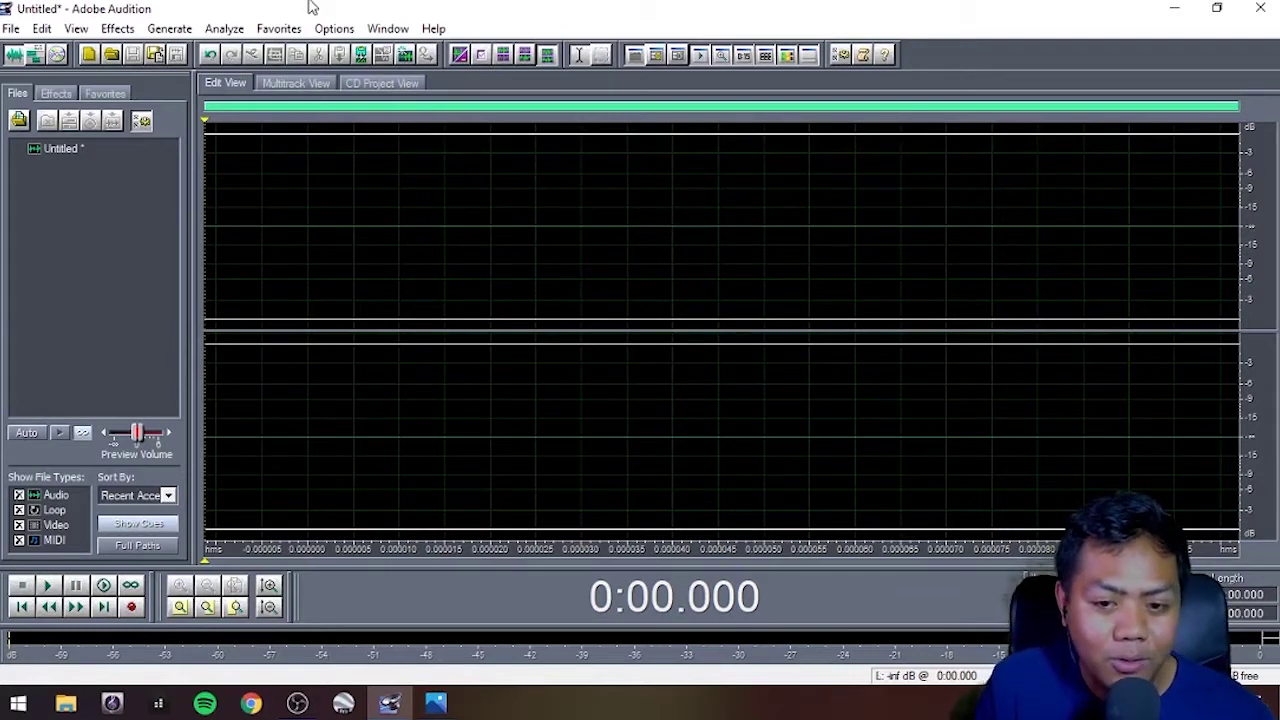
# Step: Record the whole script narration as a single take of about 1:38.5
pyautogui.click(131, 608)
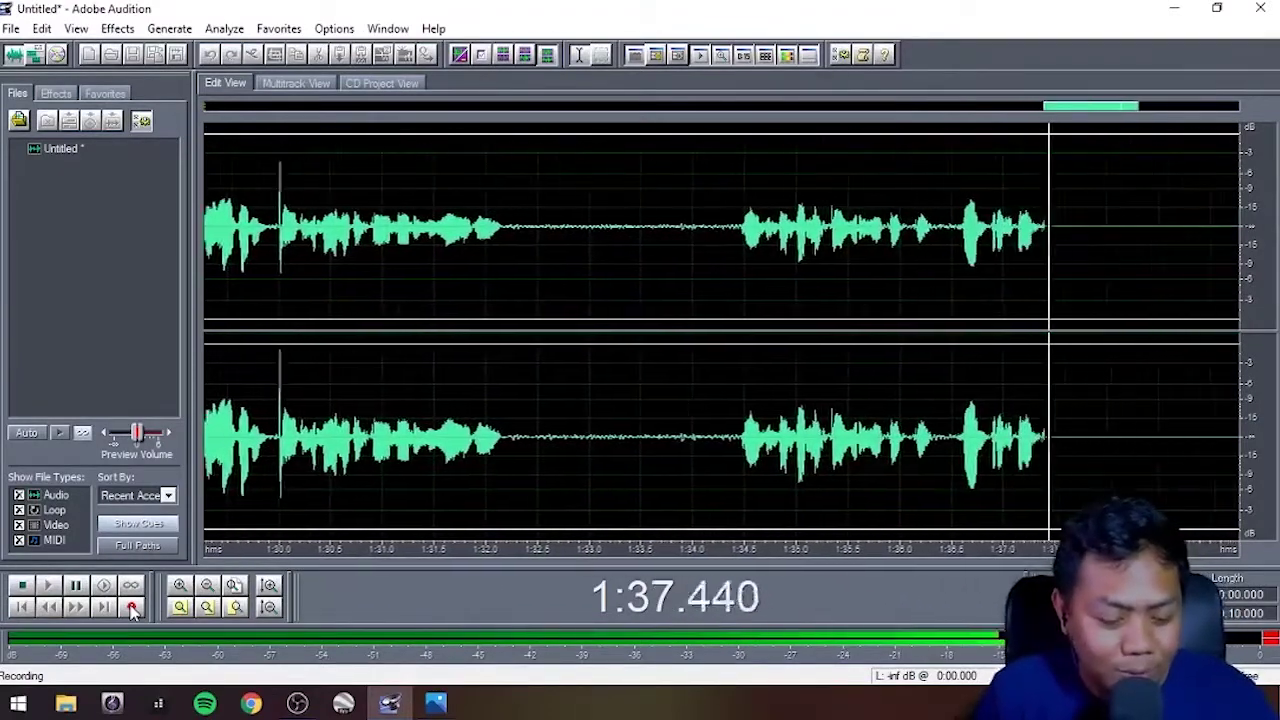
pyautogui.click(132, 608)
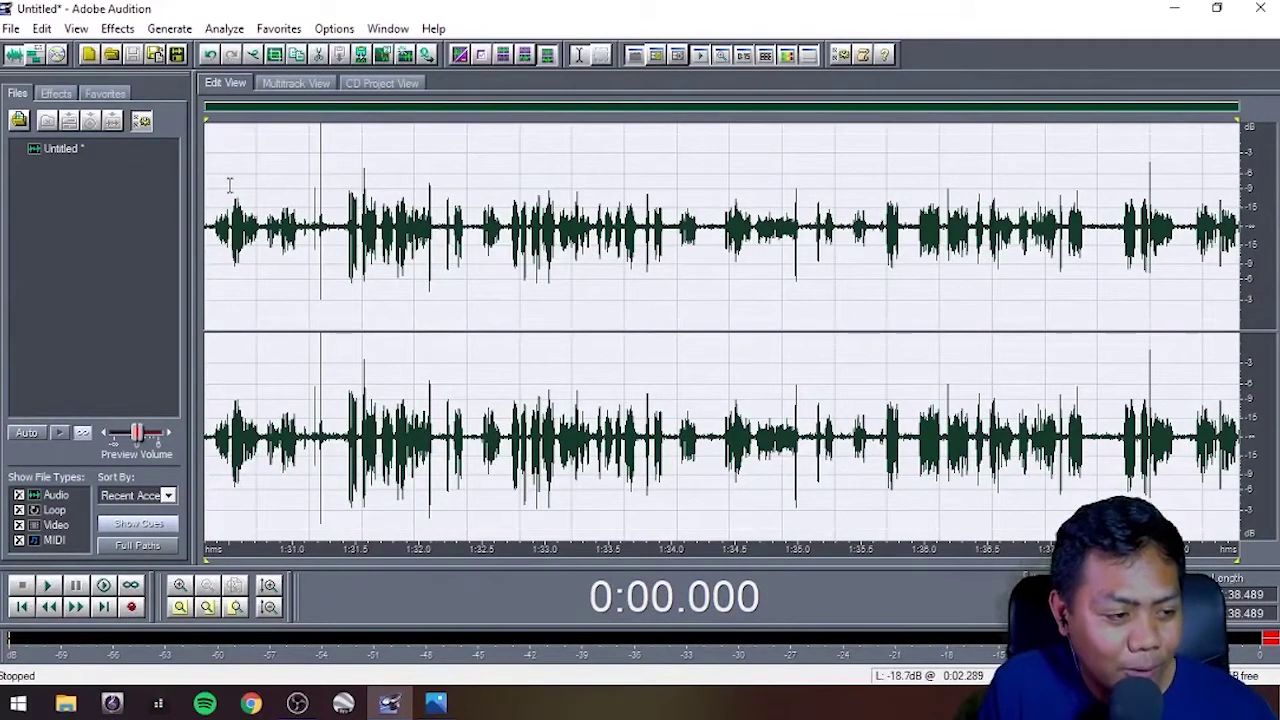
# Step: Play back the 1:38.489 narration, stop, and zoom in on its first twenty seconds
pyautogui.click(46, 591)
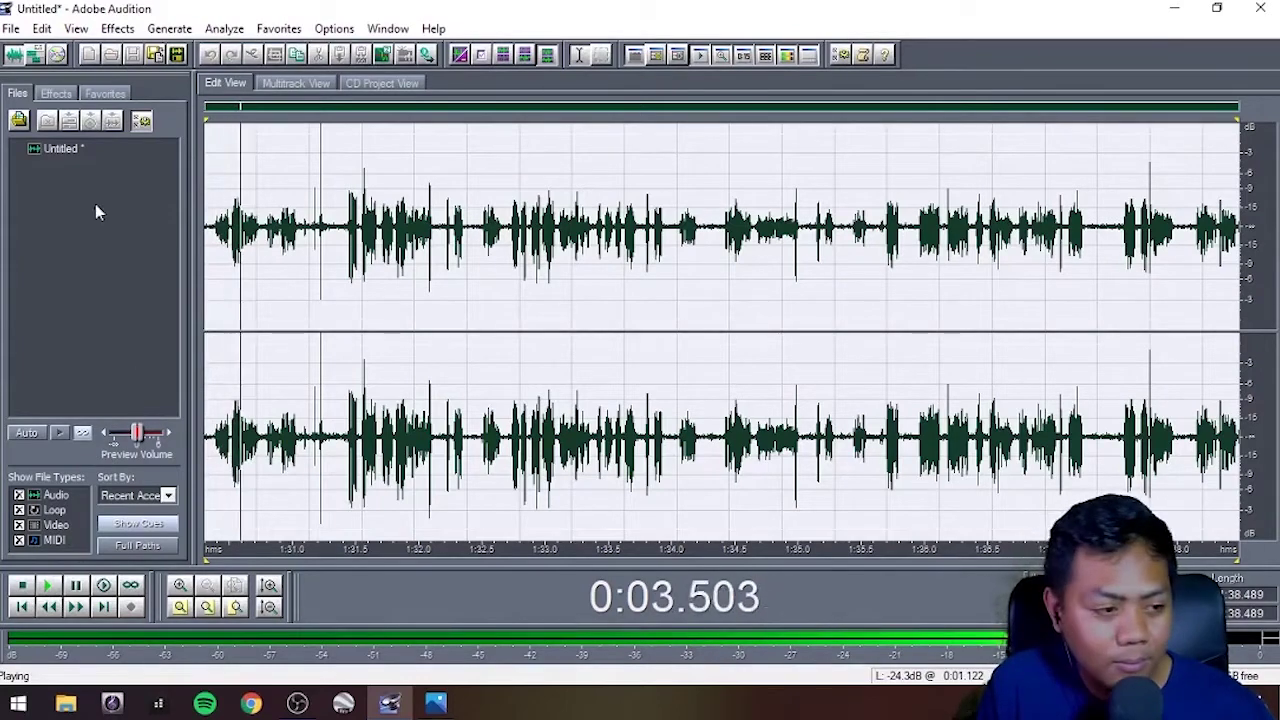
pyautogui.click(347, 245)
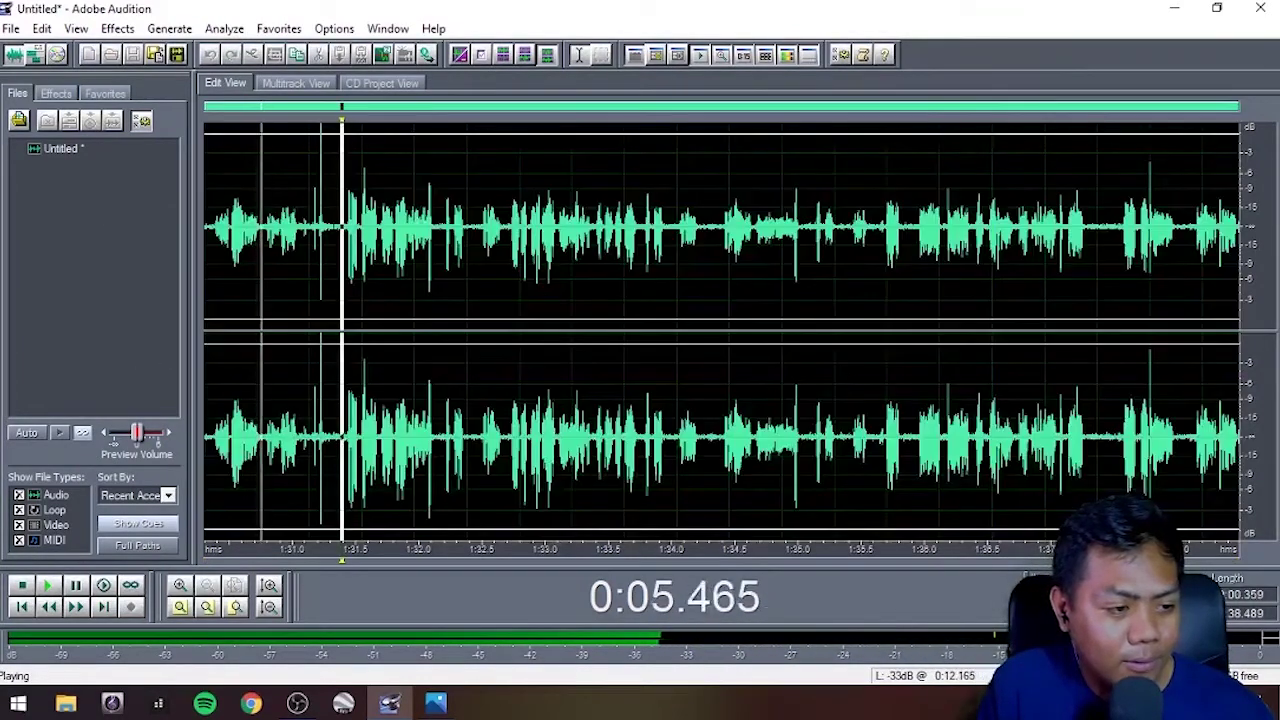
pyautogui.press('space')
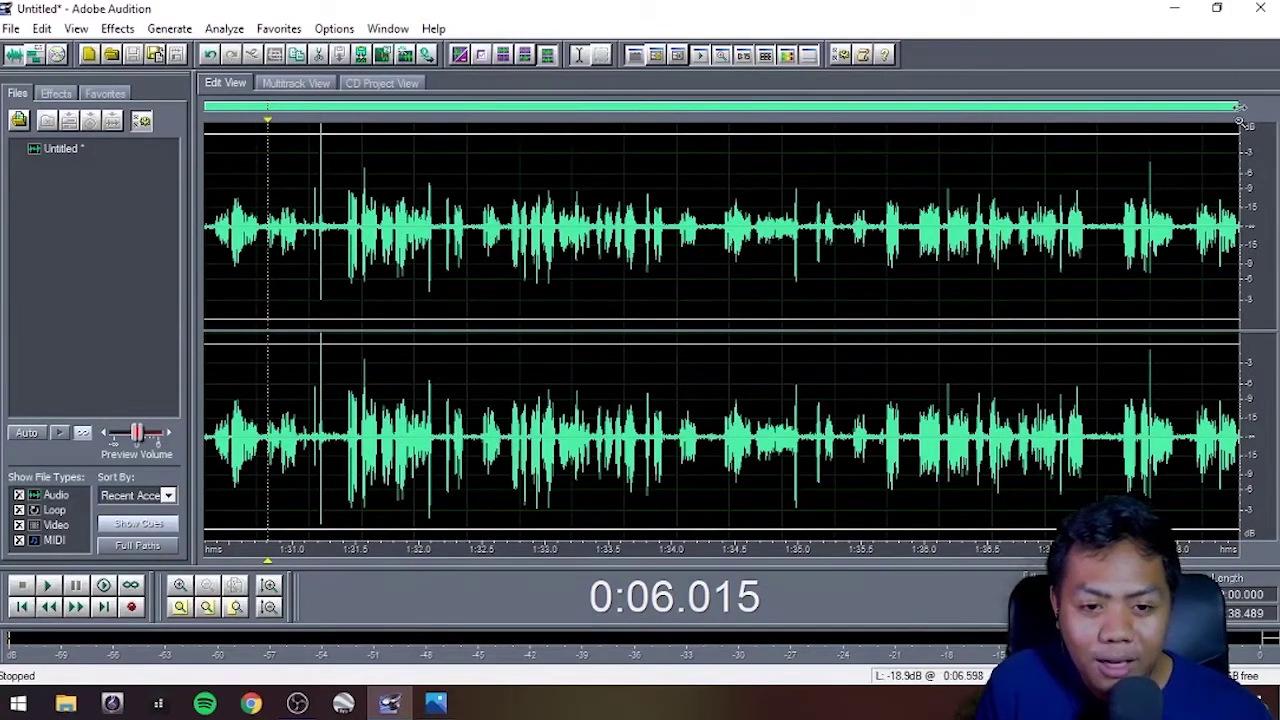
pyautogui.moveTo(1238, 122); pyautogui.dragTo(402, 134)
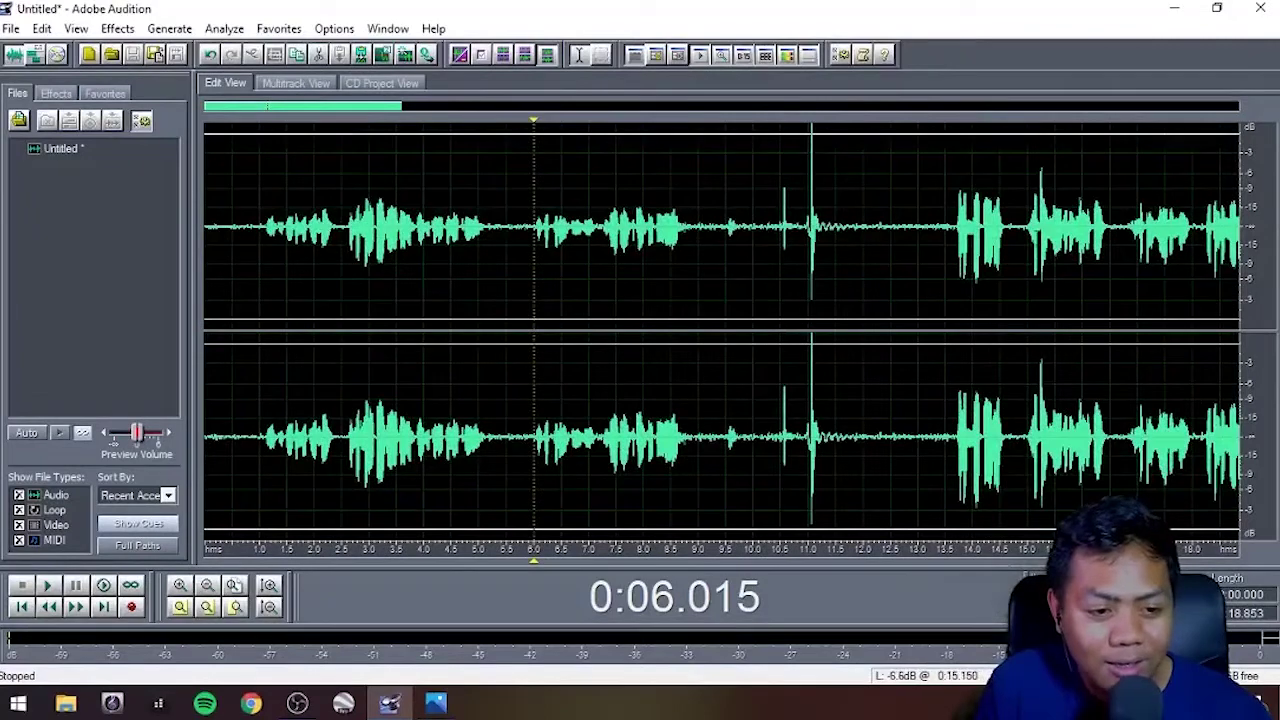
# Step: Delete the selected opening section of the narration and play back the result
pyautogui.moveTo(918, 230); pyautogui.dragTo(91, 232)
pyautogui.press('Delete')
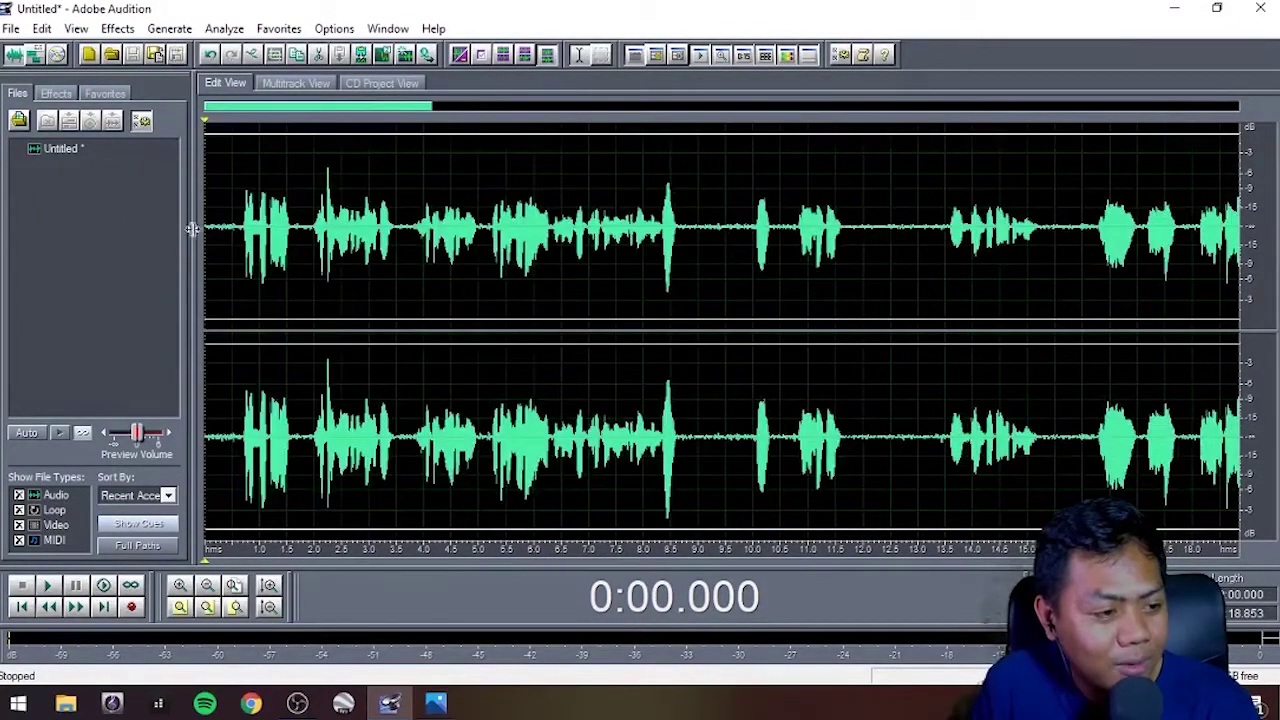
pyautogui.press('space')
pyautogui.press('space')
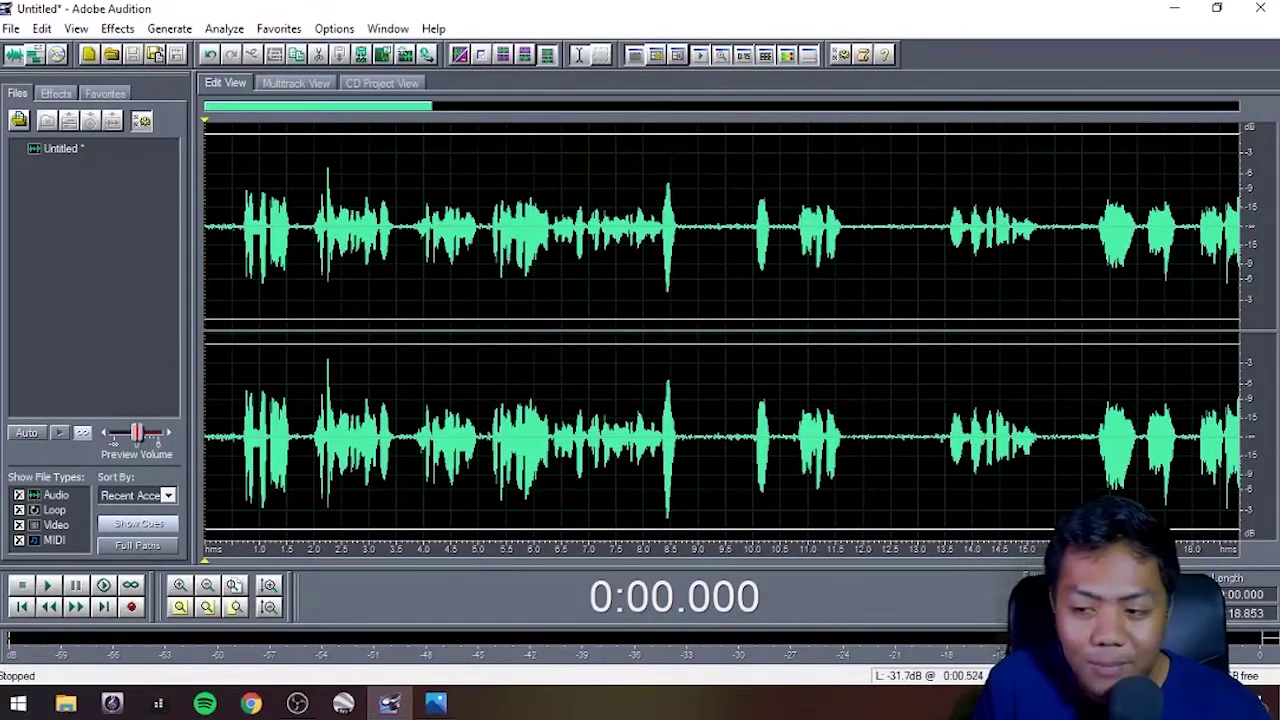
pyautogui.press('space')
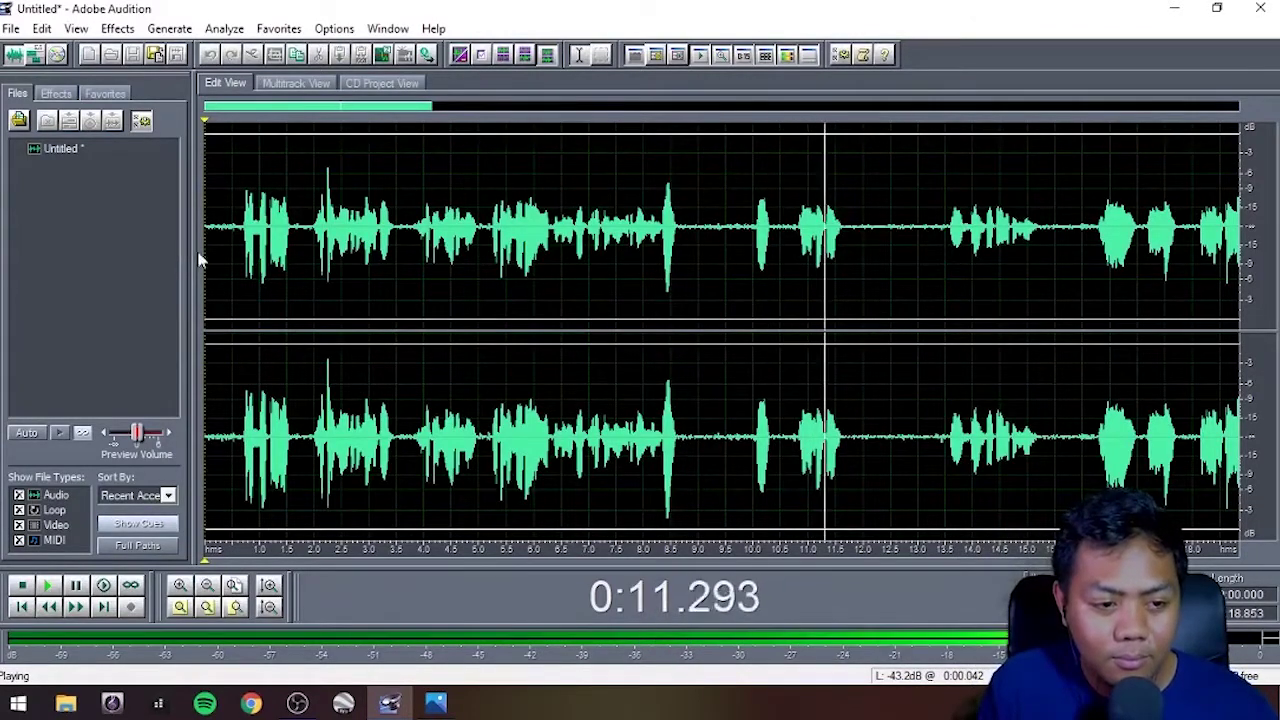
pyautogui.press('space')
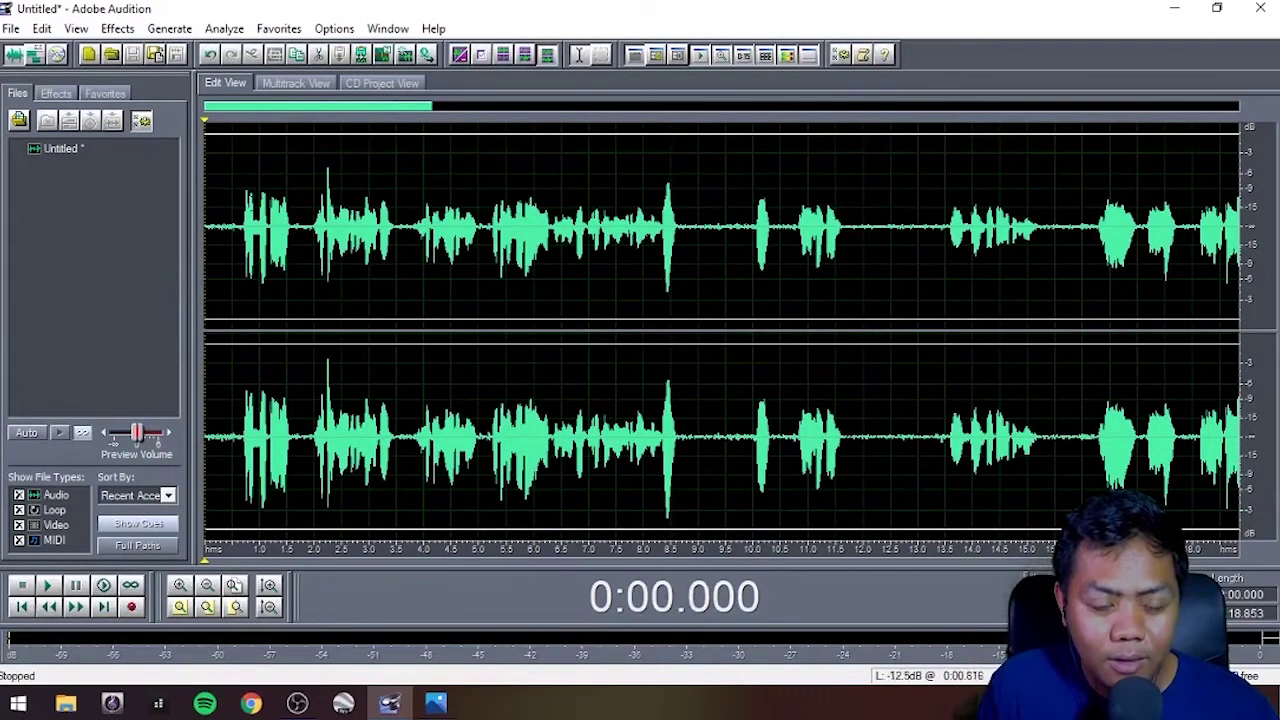
# Step: Cut the pause from 0:12.27 to 0:14.9 and play back from 0:12.271
pyautogui.moveTo(880, 240); pyautogui.dragTo(1005, 240)
pyautogui.click(917, 240)
pyautogui.press('space')
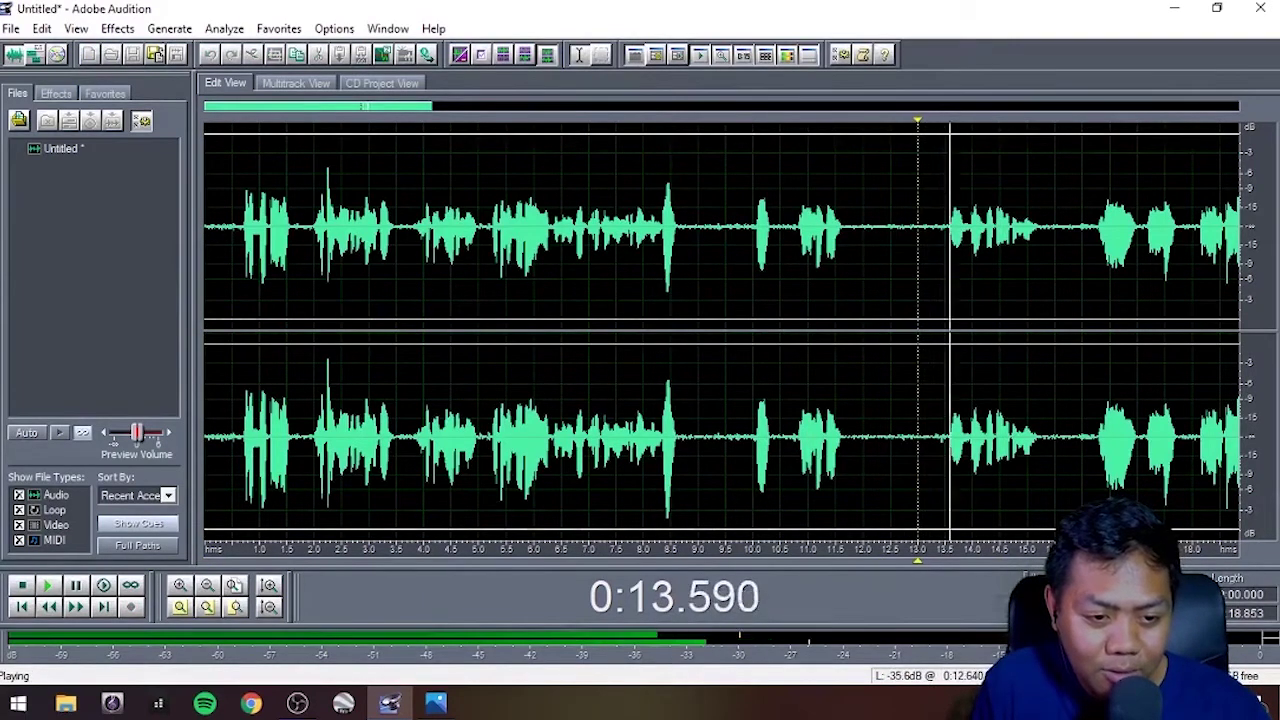
pyautogui.press('space')
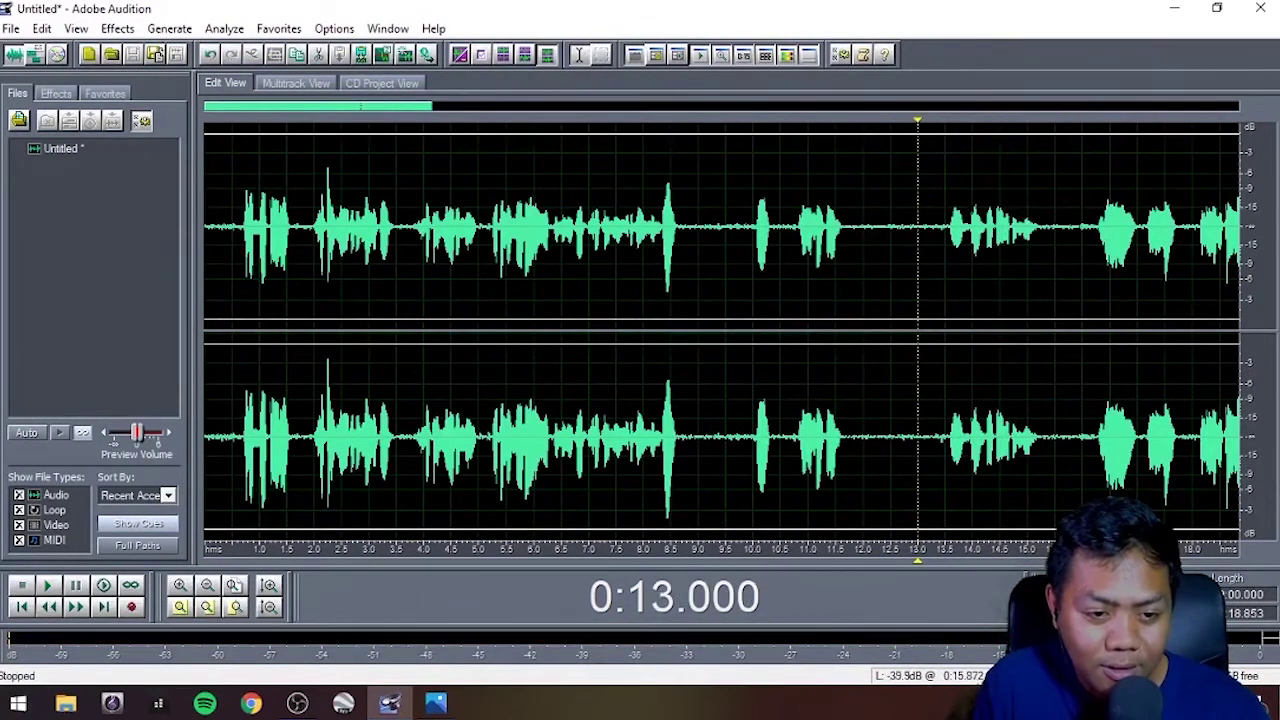
pyautogui.moveTo(1075, 226); pyautogui.dragTo(880, 226)
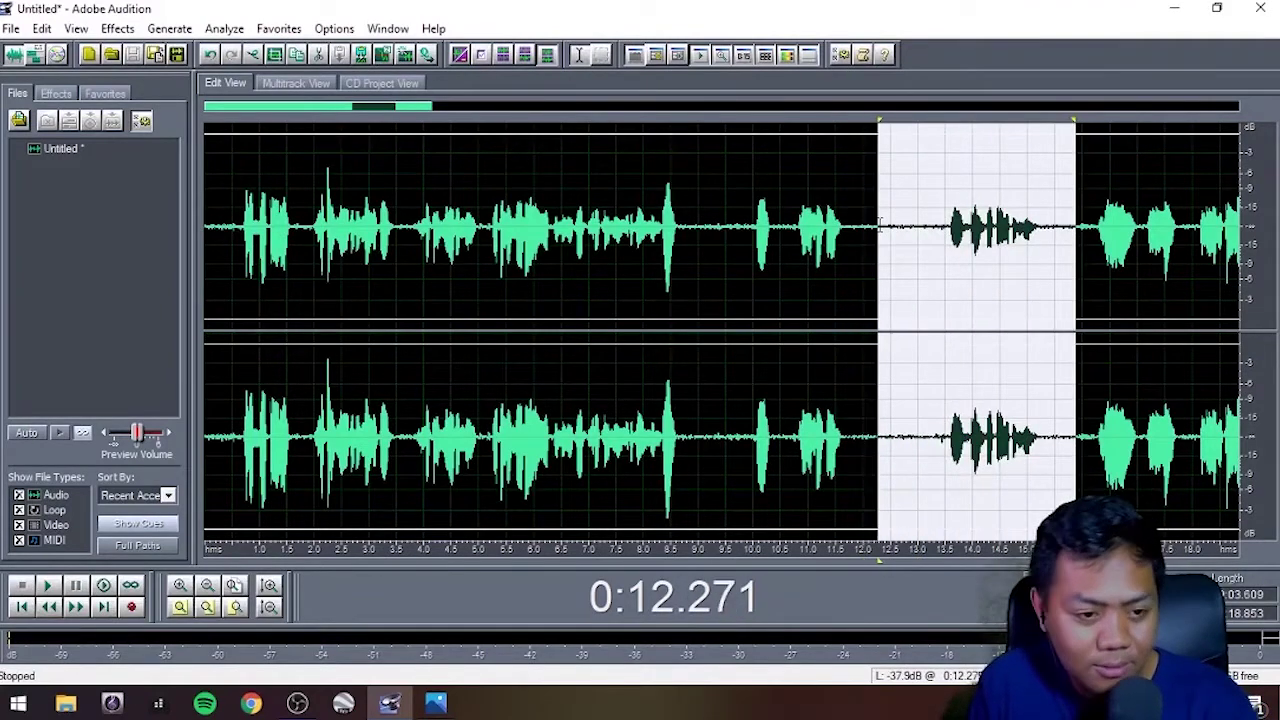
pyautogui.press('Delete')
pyautogui.press('space')
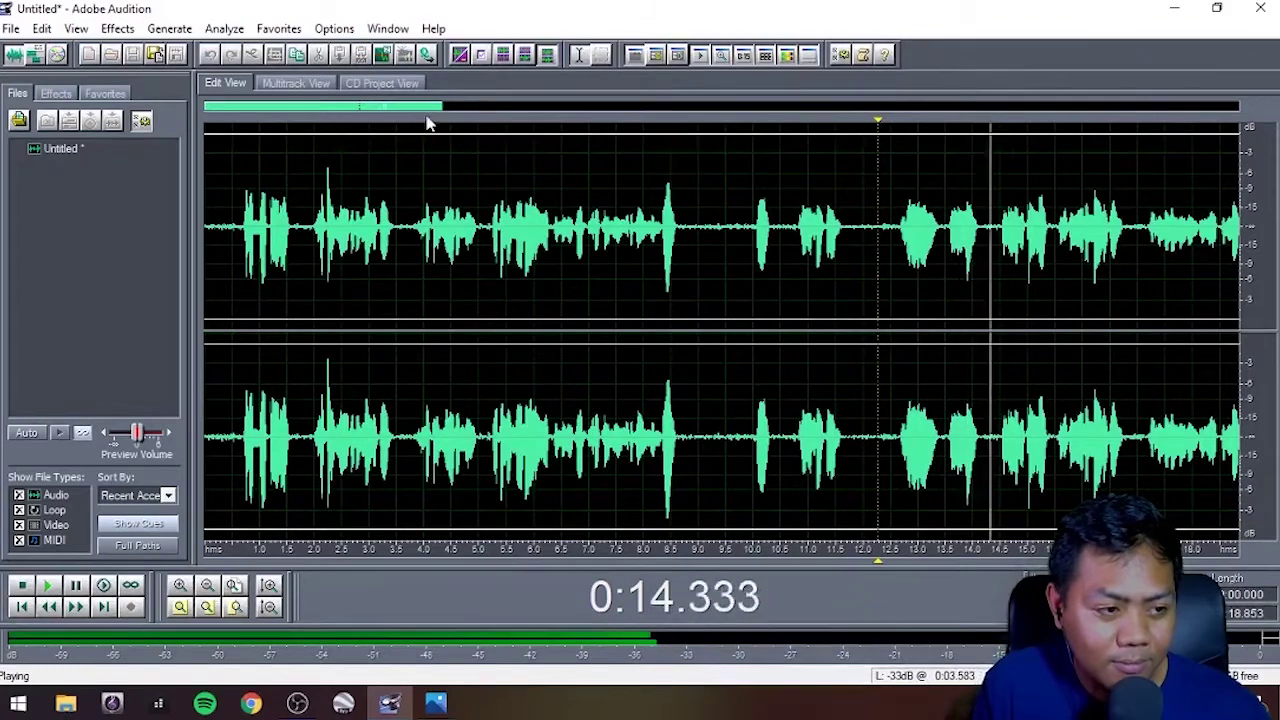
pyautogui.moveTo(443, 106); pyautogui.dragTo(500, 114)
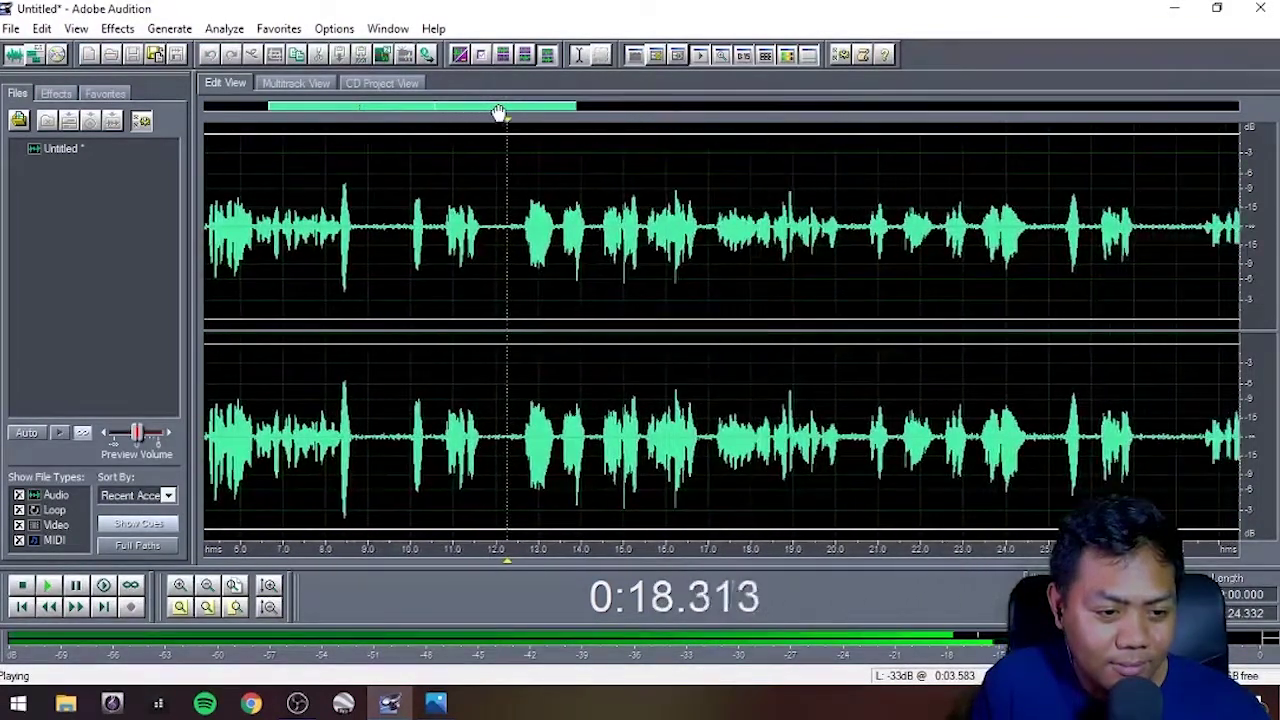
pyautogui.press('space')
pyautogui.click(714, 230)
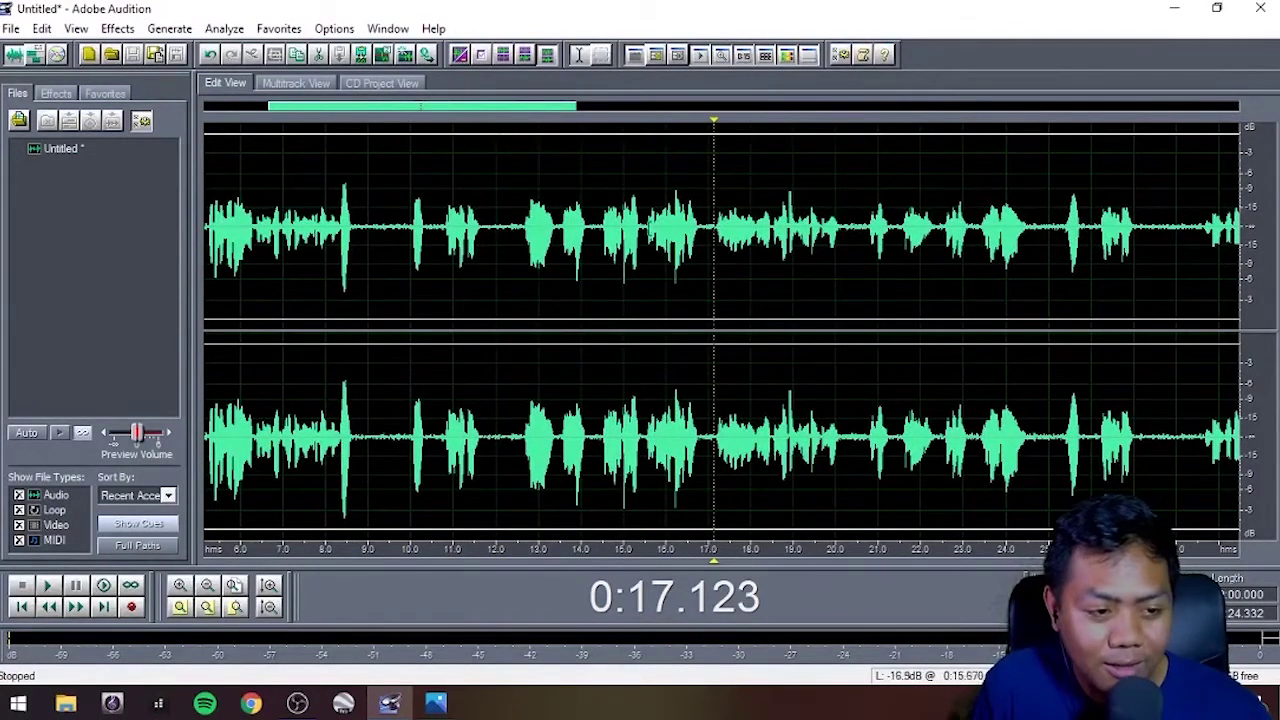
pyautogui.click(605, 230)
pyautogui.click(674, 230)
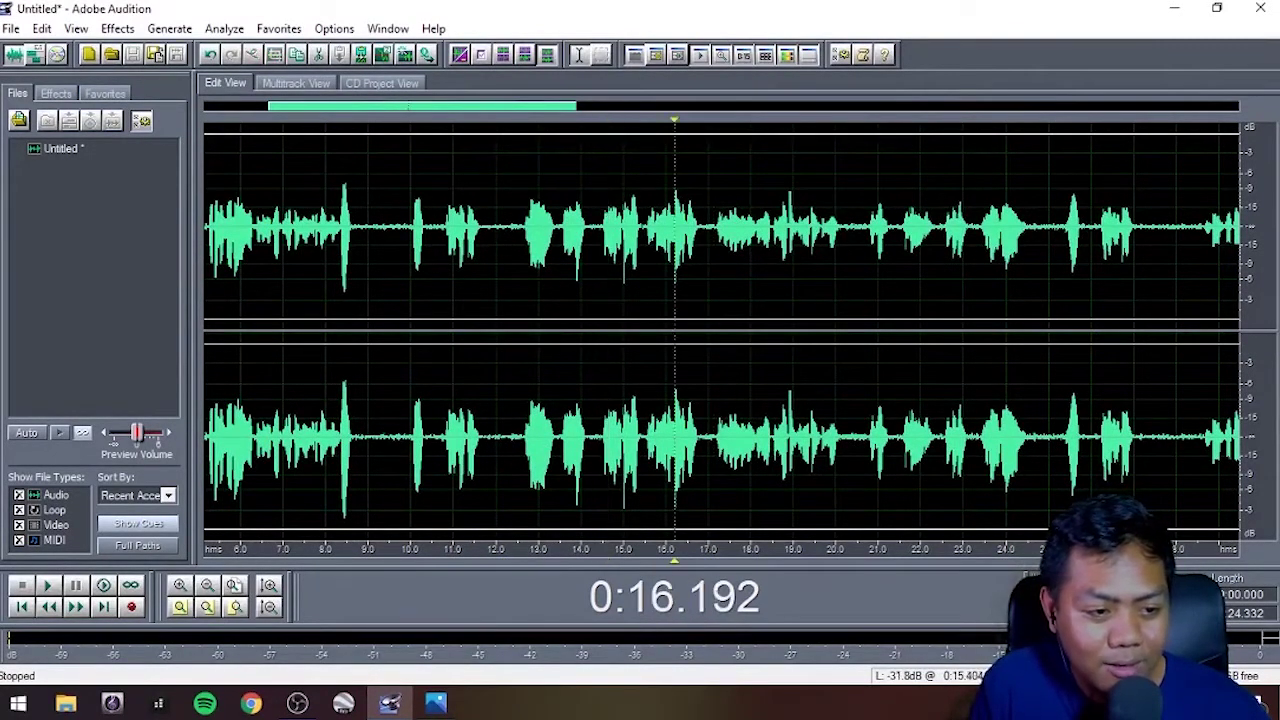
pyautogui.moveTo(453, 230); pyautogui.dragTo(489, 230)
pyautogui.click(496, 190)
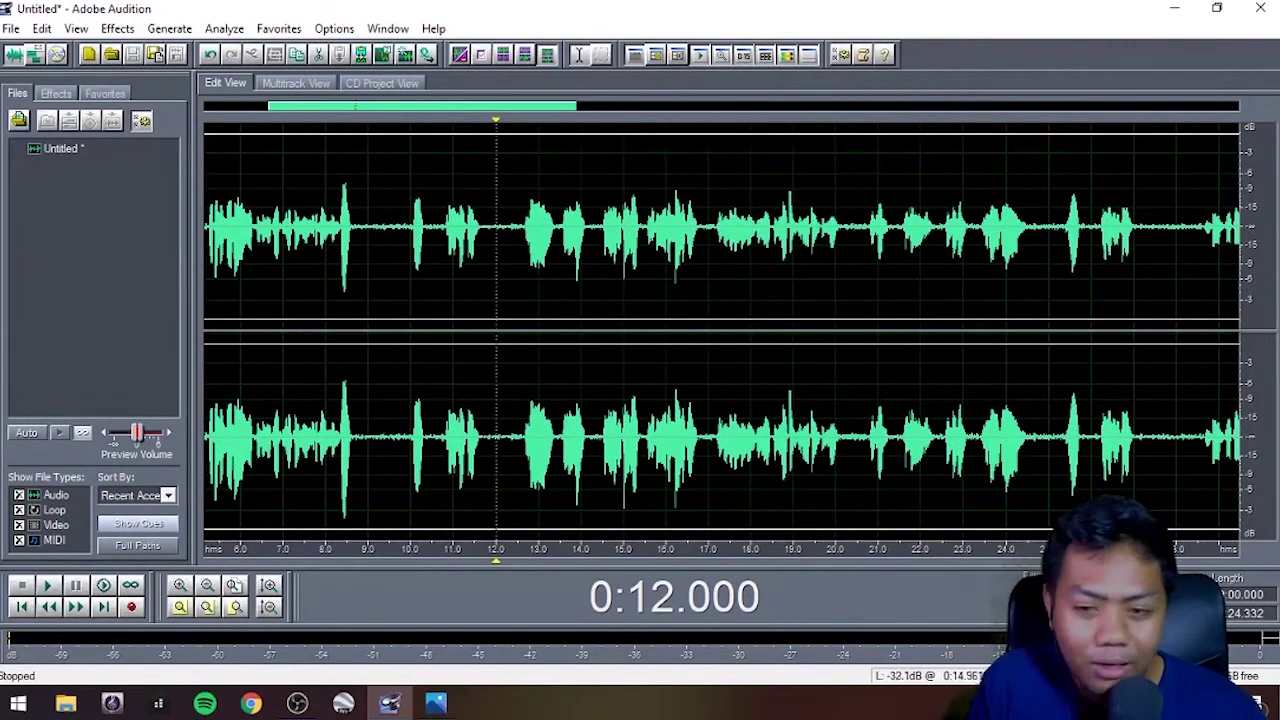
pyautogui.press('space')
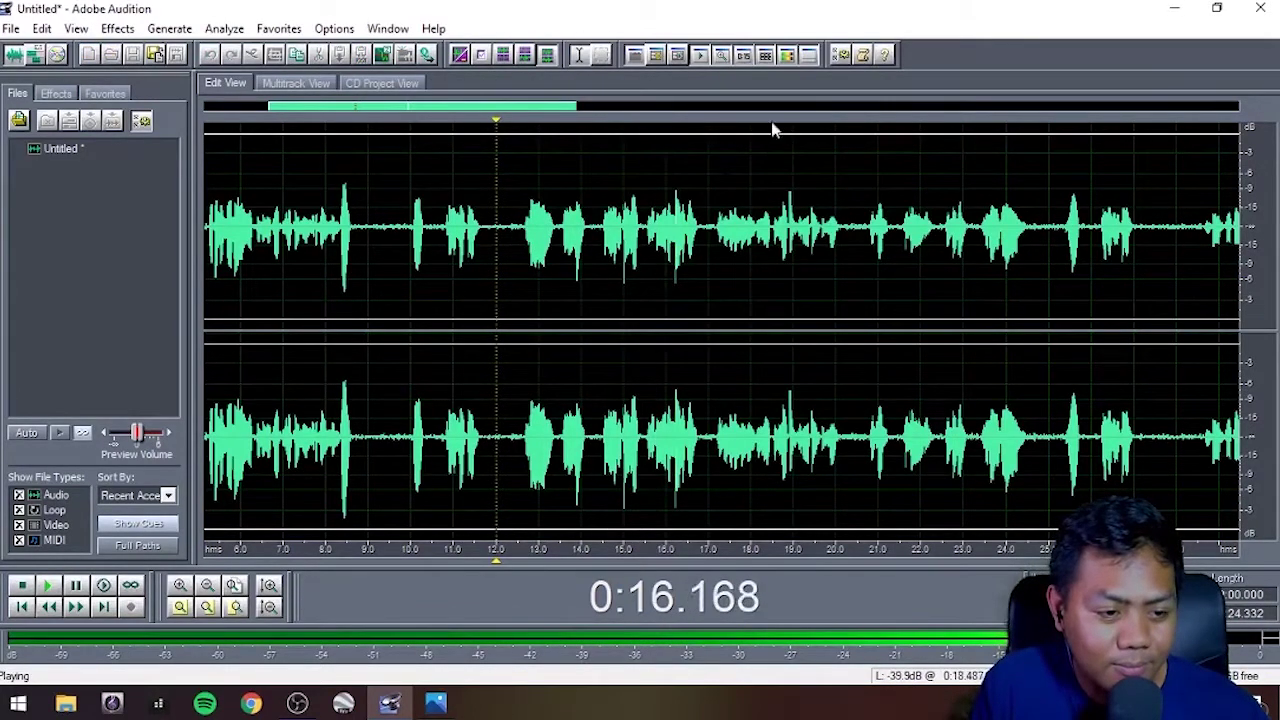
pyautogui.moveTo(523, 109); pyautogui.dragTo(588, 109)
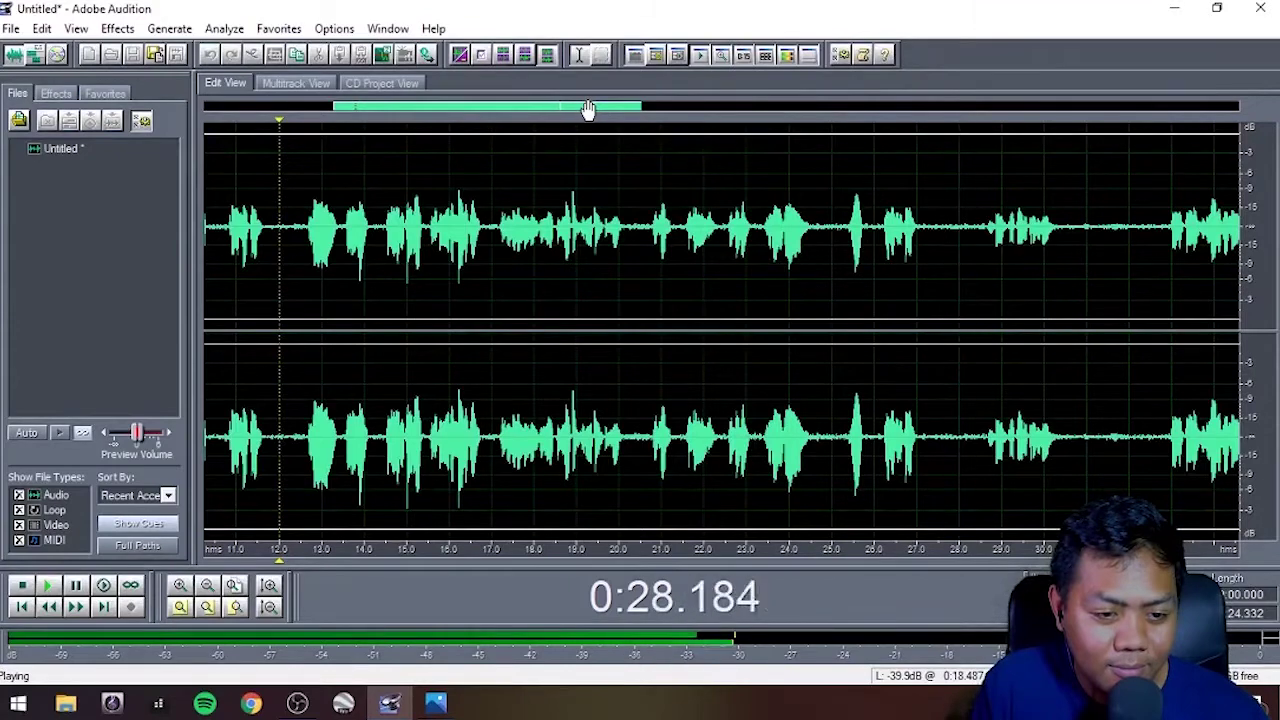
pyautogui.press('space')
# Step: Delete the pause from 0:27.526 to 0:32.606 and preview the joined narration
pyautogui.moveTo(925, 230); pyautogui.dragTo(1054, 230)
pyautogui.click(1060, 230)
pyautogui.moveTo(1155, 230); pyautogui.dragTo(940, 236)
pyautogui.press('Delete')
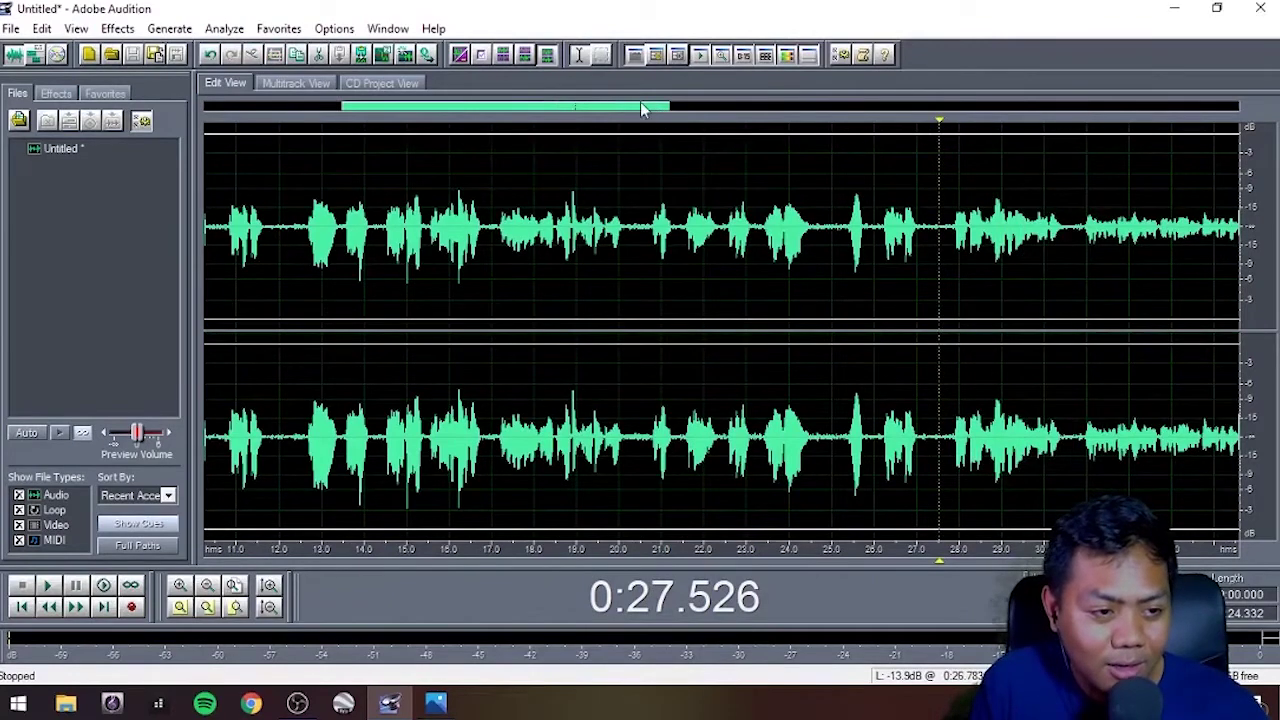
pyautogui.moveTo(643, 109); pyautogui.dragTo(796, 114)
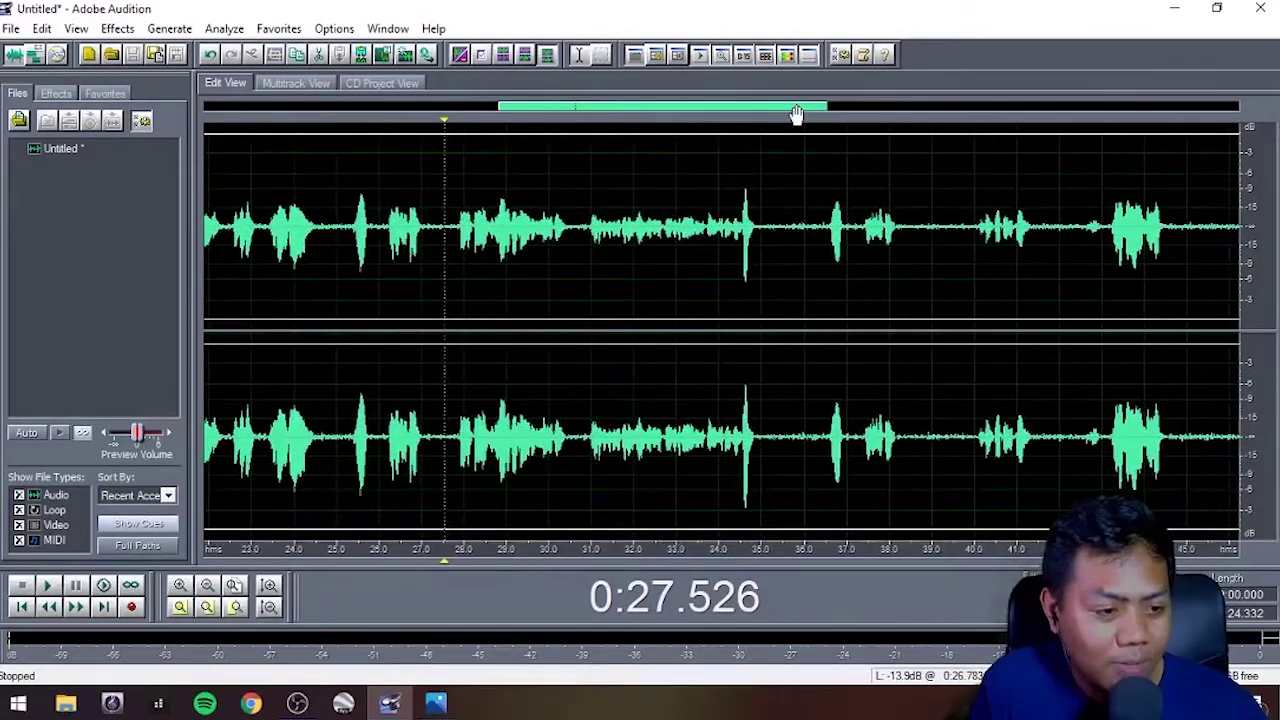
pyautogui.press('space')
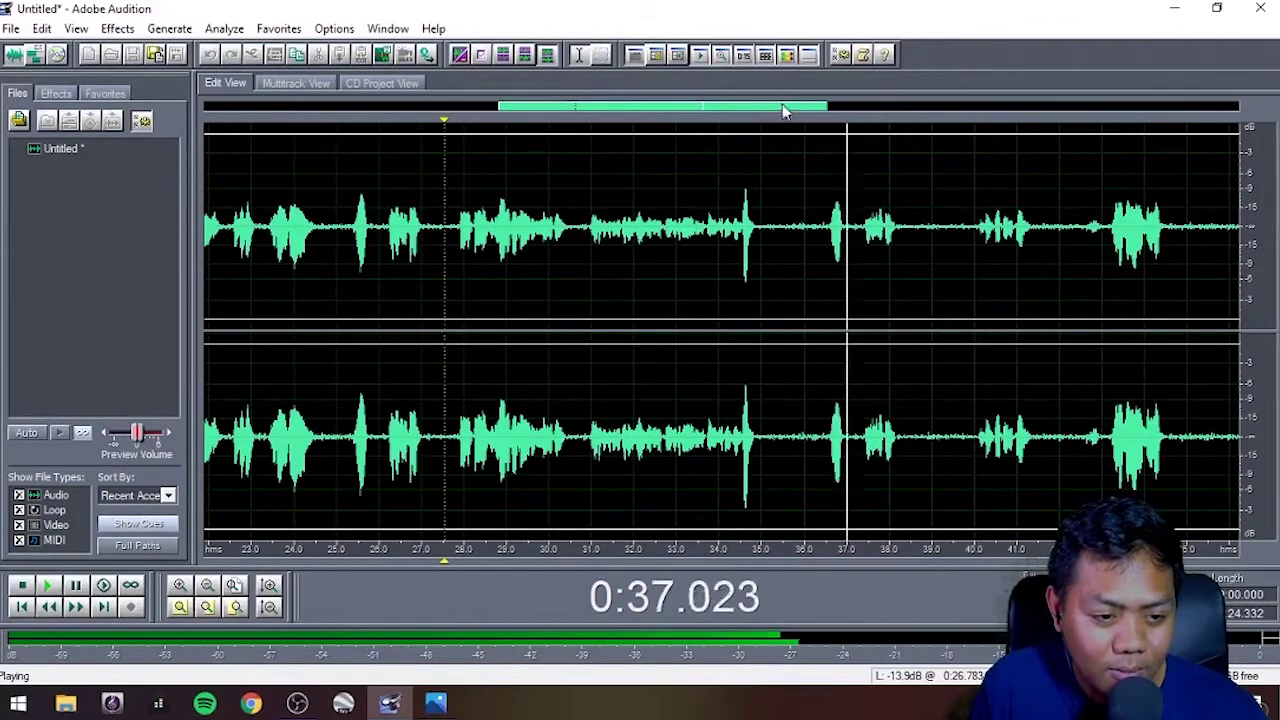
pyautogui.moveTo(744, 106); pyautogui.dragTo(829, 120)
pyautogui.press('space')
# Step: Cut the gap between about 0:38.4 and 0:42.0 and play back the result
pyautogui.moveTo(628, 230); pyautogui.dragTo(788, 232)
pyautogui.press('Delete')
pyautogui.press('space')
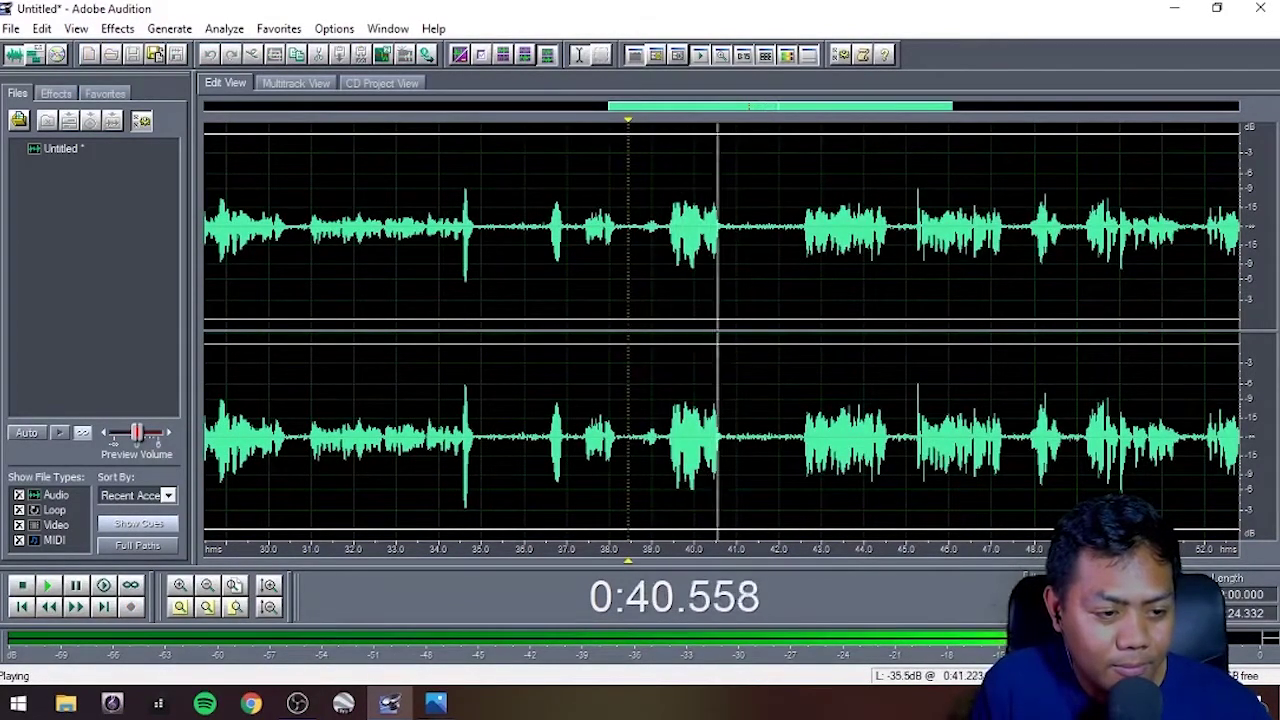
pyautogui.press('space')
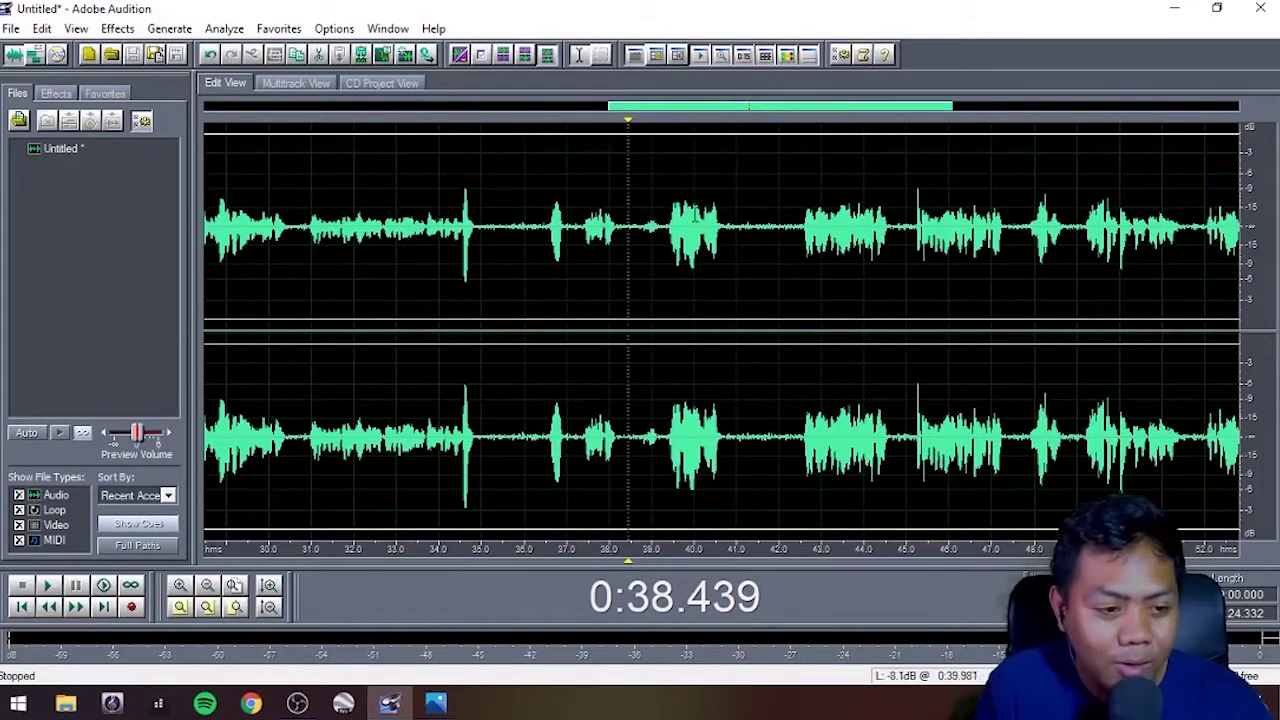
pyautogui.moveTo(629, 230); pyautogui.dragTo(779, 230)
pyautogui.press('Delete')
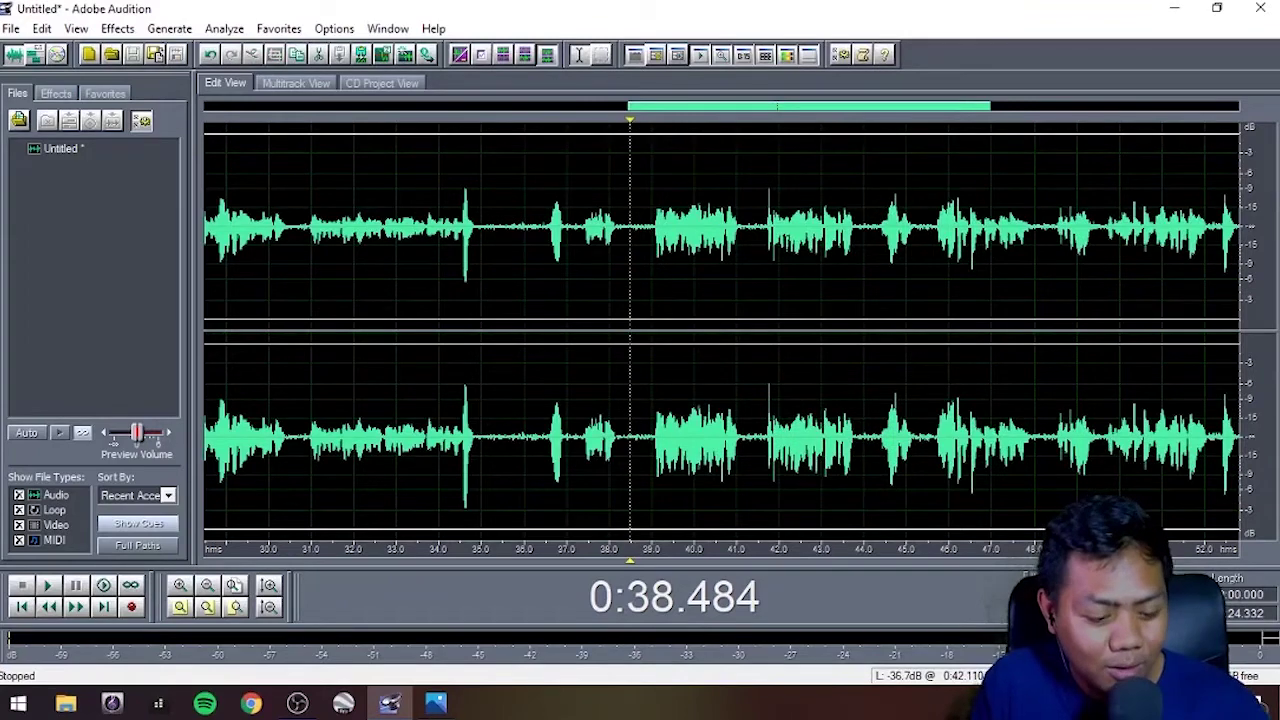
pyautogui.press('space')
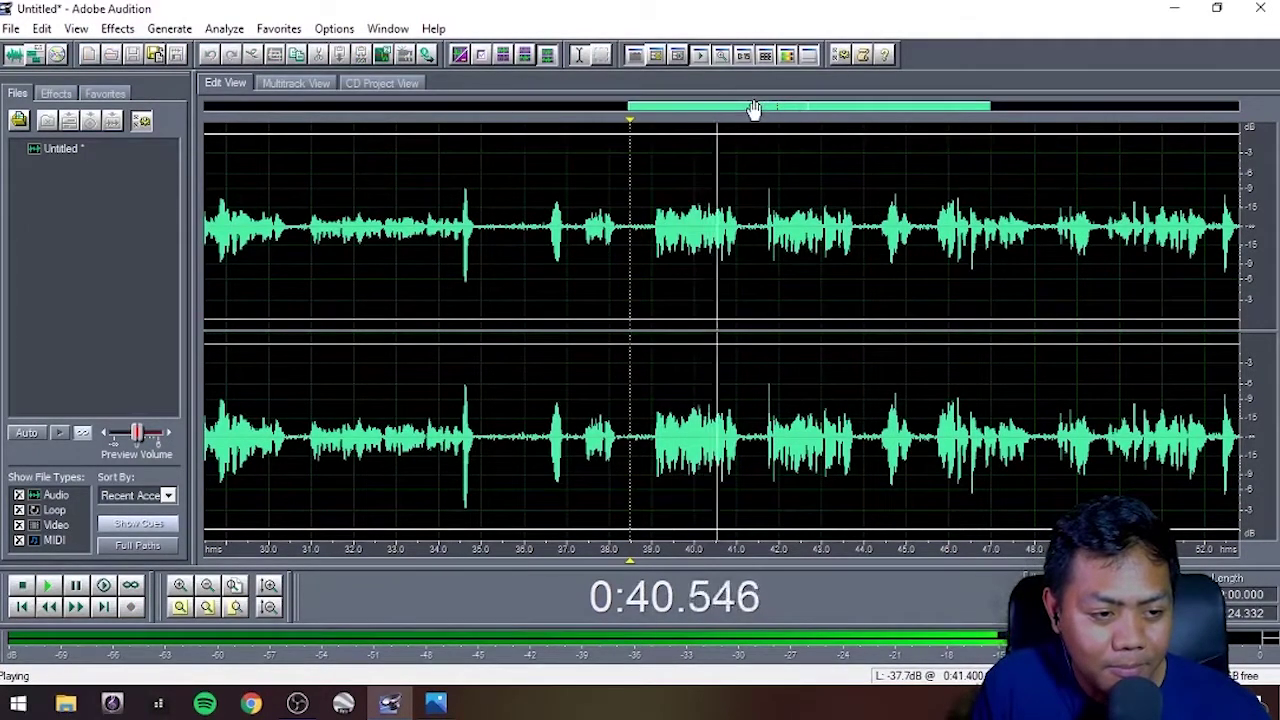
pyautogui.moveTo(754, 111); pyautogui.dragTo(786, 118)
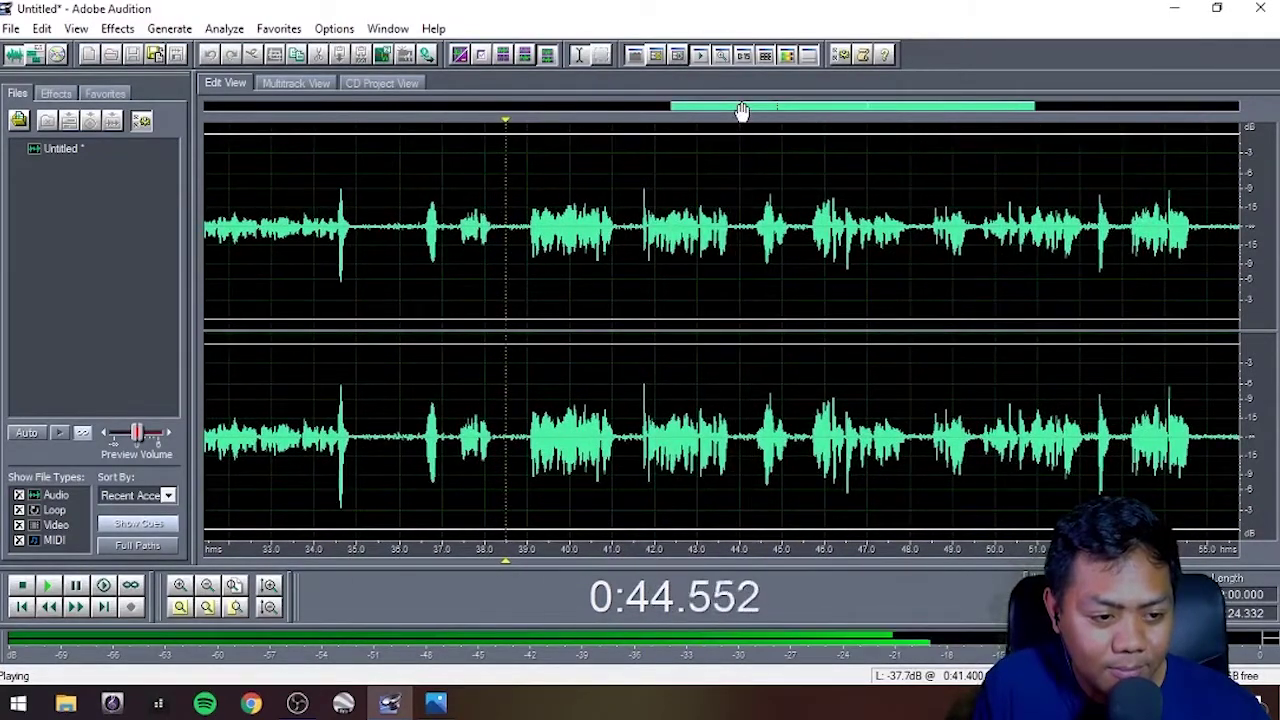
pyautogui.moveTo(742, 111); pyautogui.dragTo(820, 111)
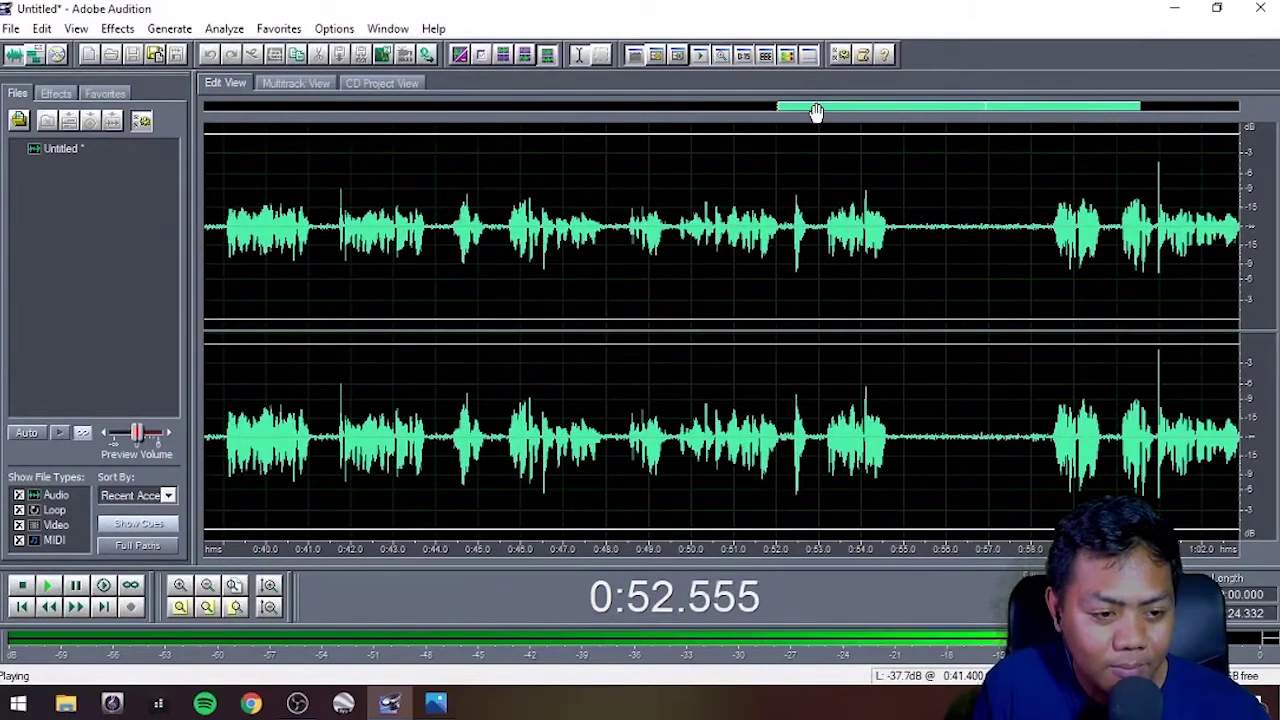
pyautogui.press('space')
pyautogui.press('space')
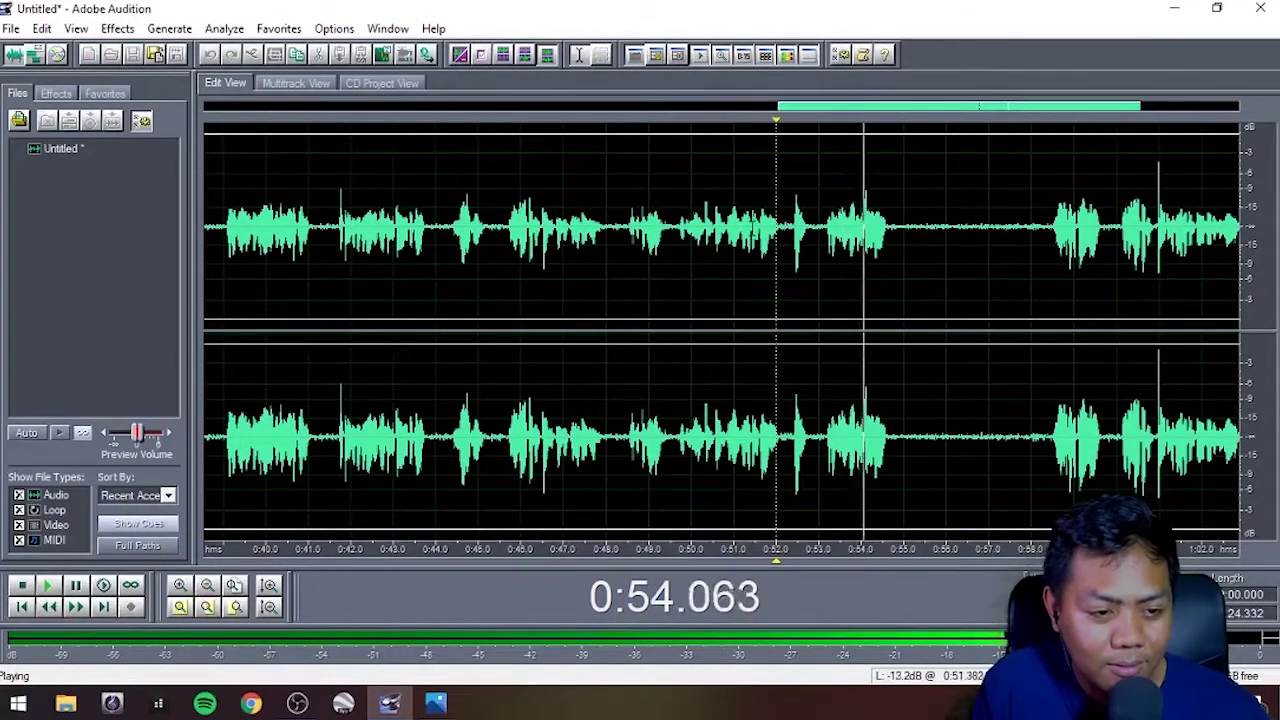
pyautogui.press('space')
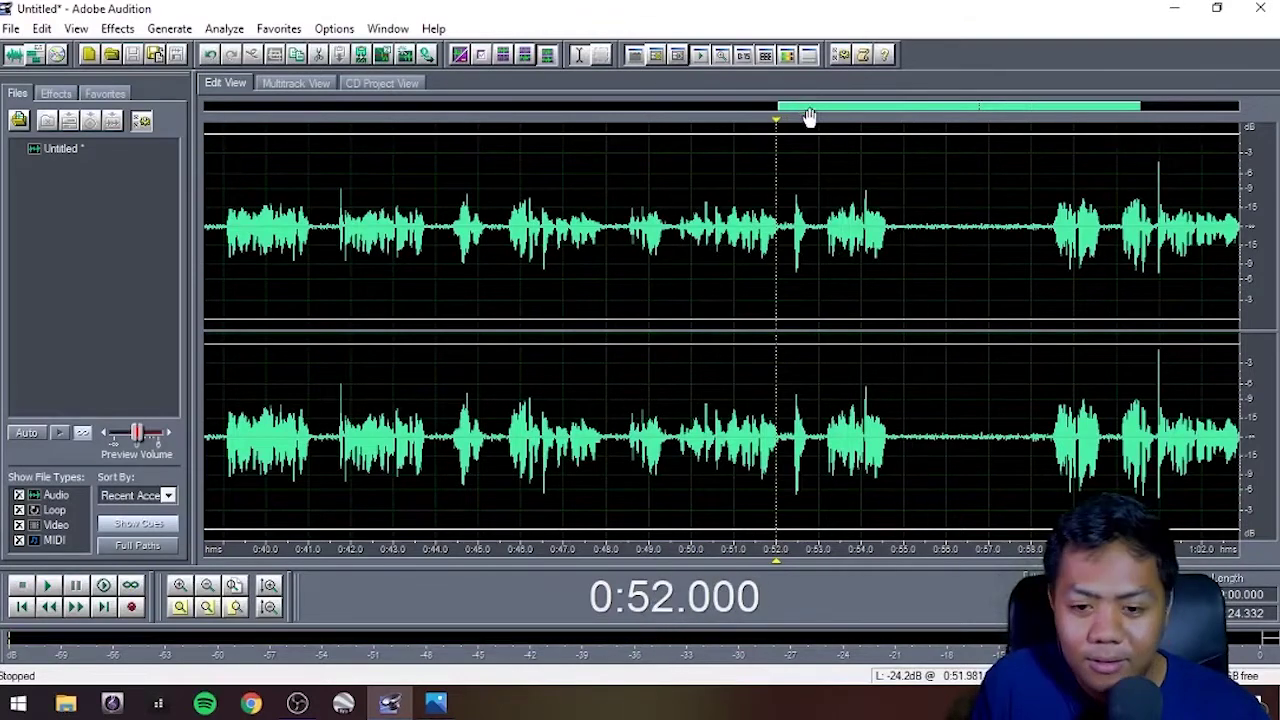
# Step: Delete all audio after 1:03.635 and zoom out to show the whole file
pyautogui.hscroll(3, 817, 112)
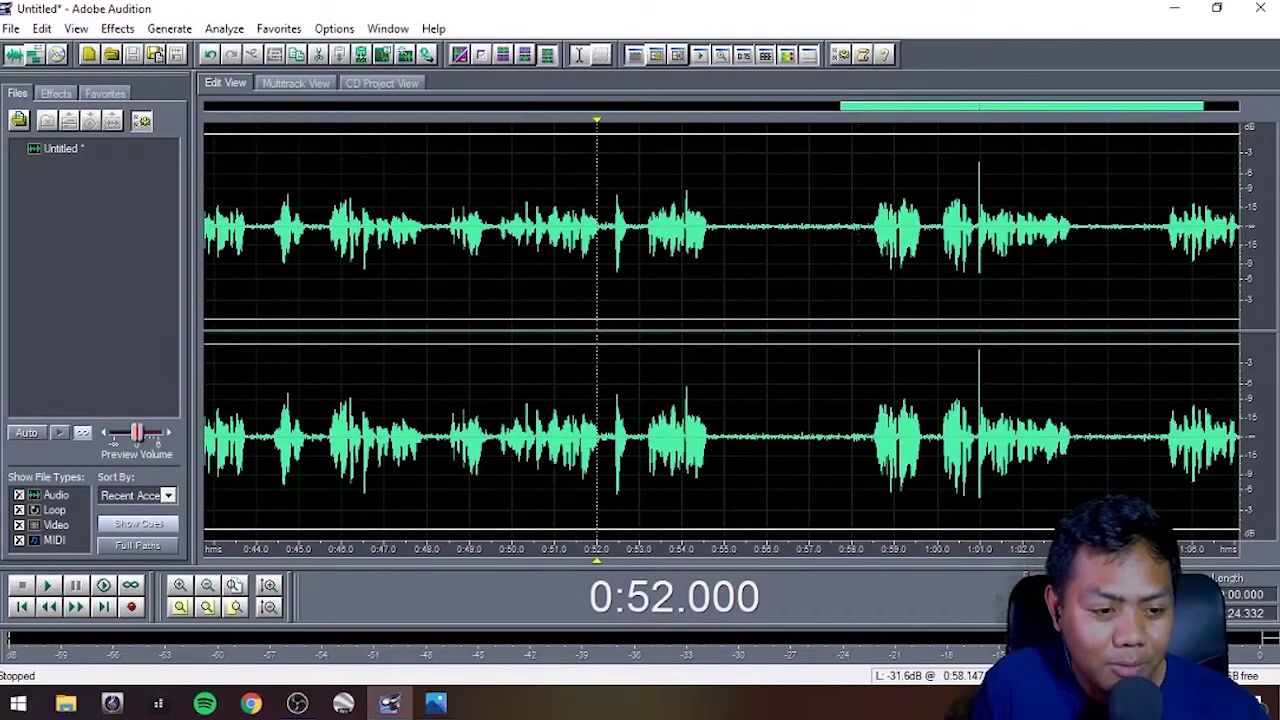
pyautogui.press('space')
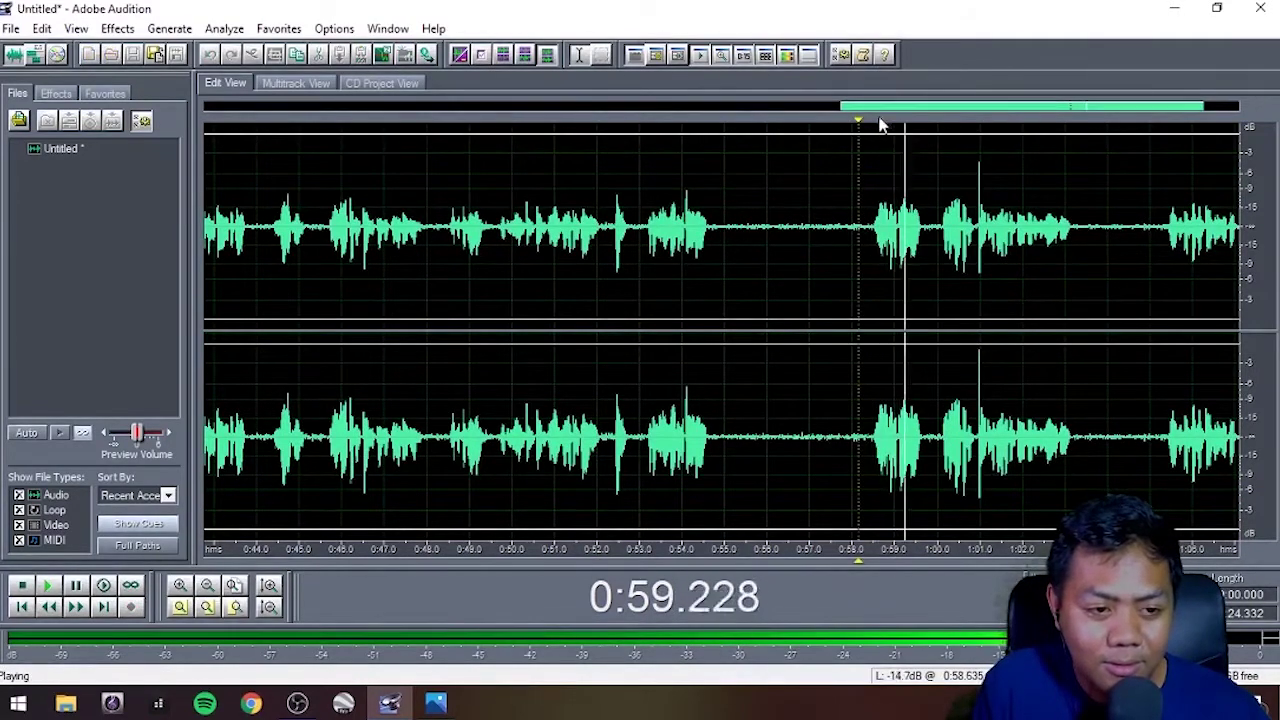
pyautogui.moveTo(879, 110); pyautogui.dragTo(940, 126)
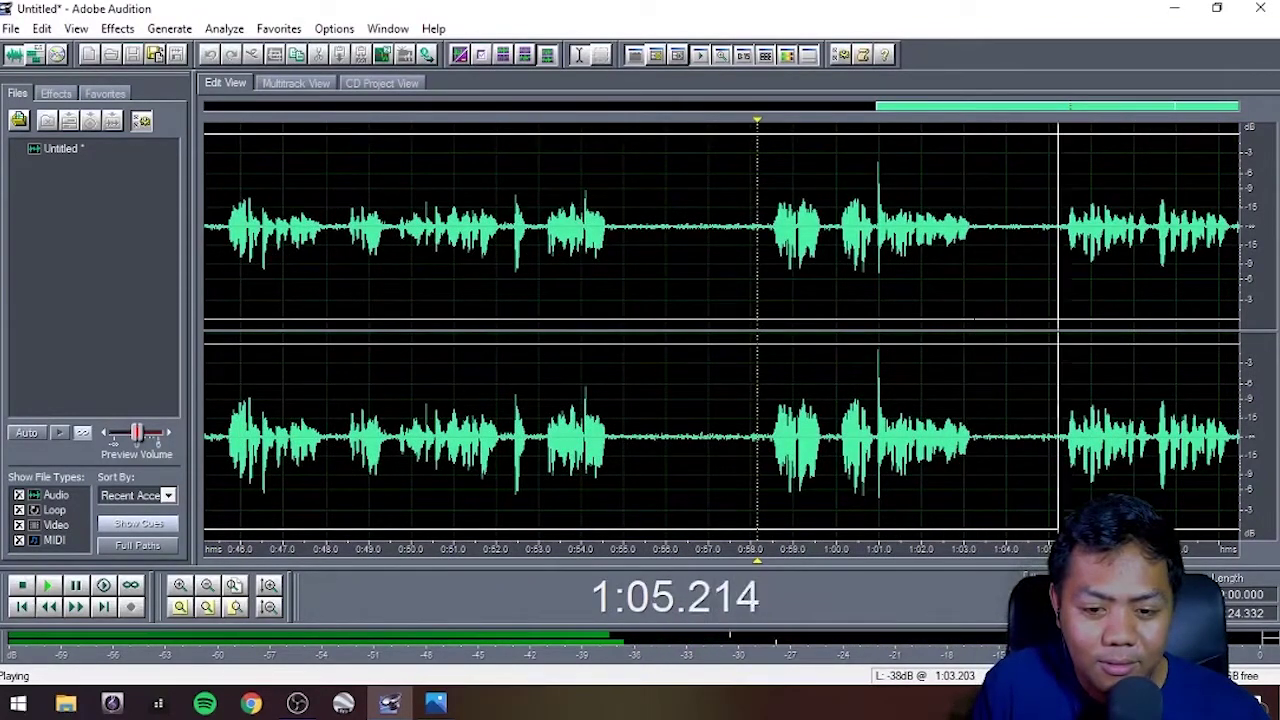
pyautogui.press('space')
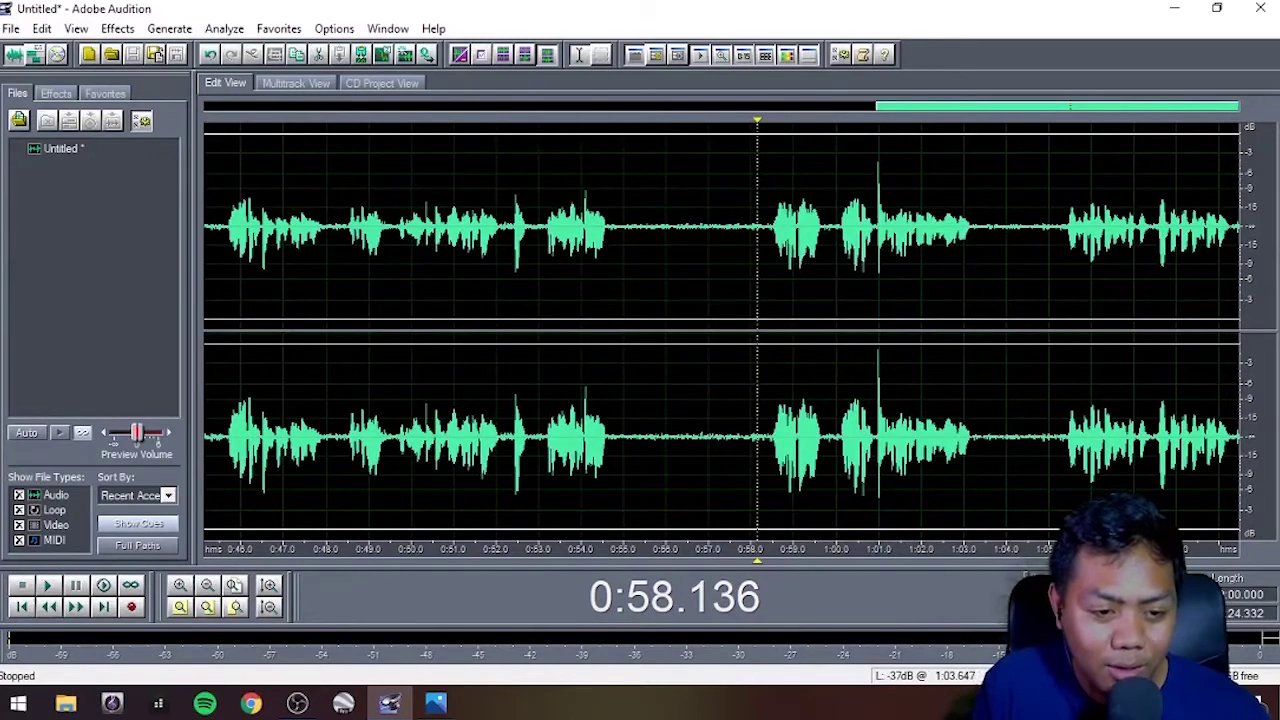
pyautogui.moveTo(990, 250); pyautogui.dragTo(1270, 255)
pyautogui.press('Delete')
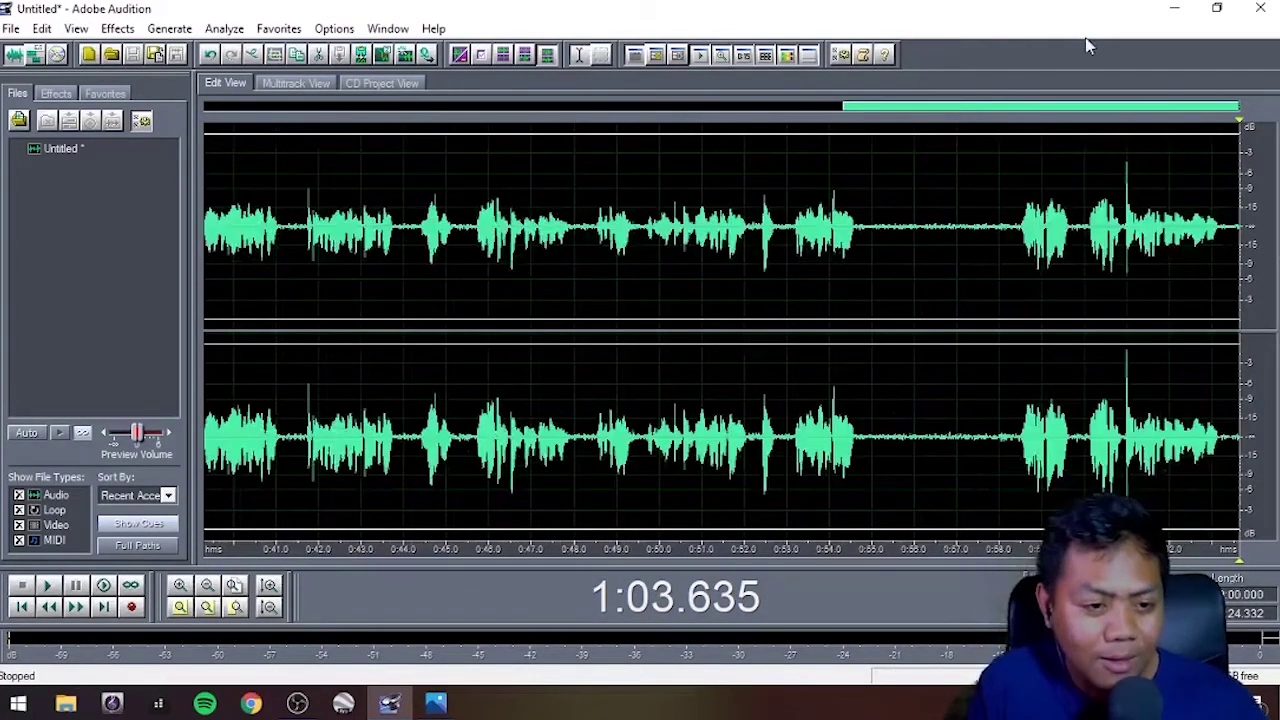
pyautogui.moveTo(840, 106); pyautogui.dragTo(92, 97)
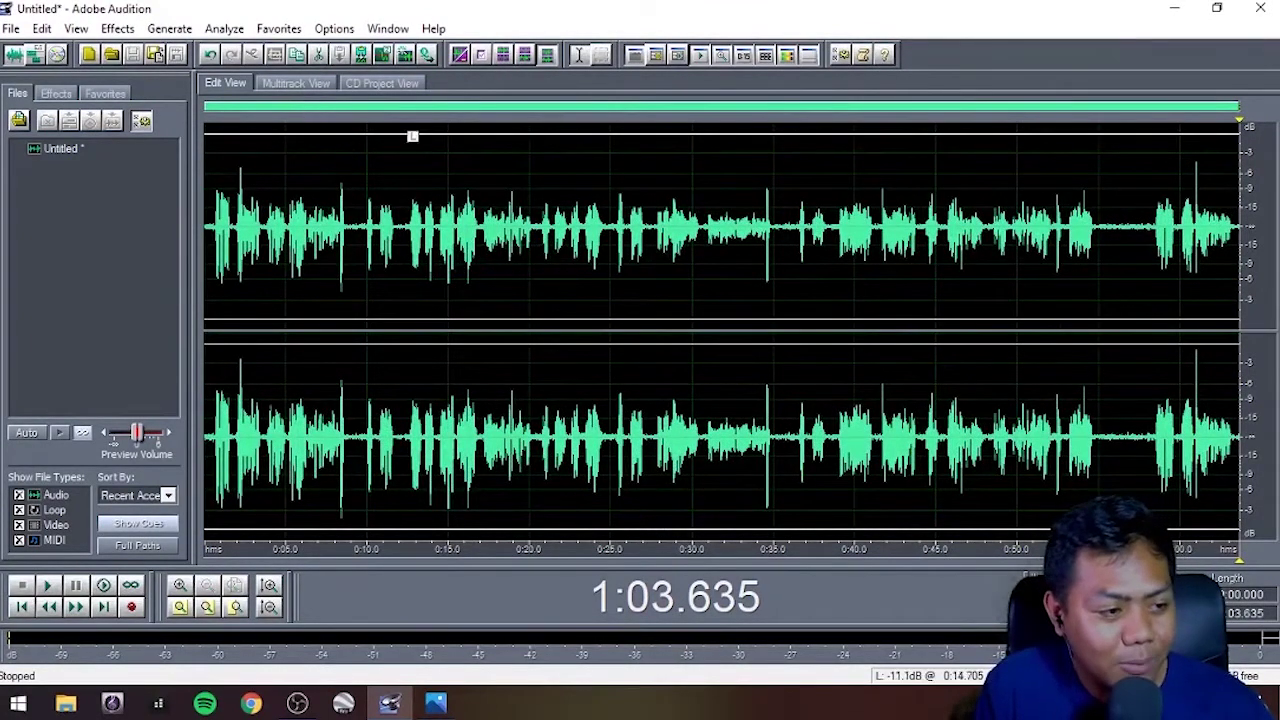
# Step: Select the entire 1:03.635 narration waveform with Ctrl+A
pyautogui.hotkey('ctrl', 'a')
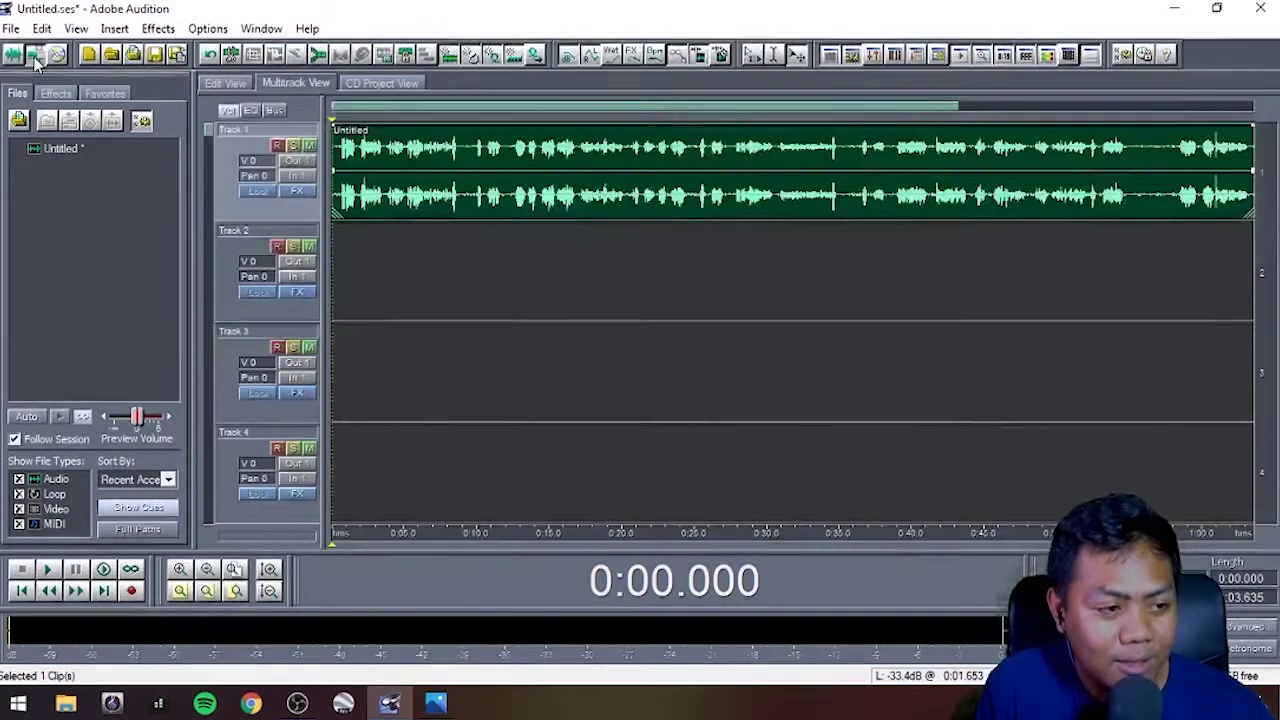
pyautogui.click(33, 56)
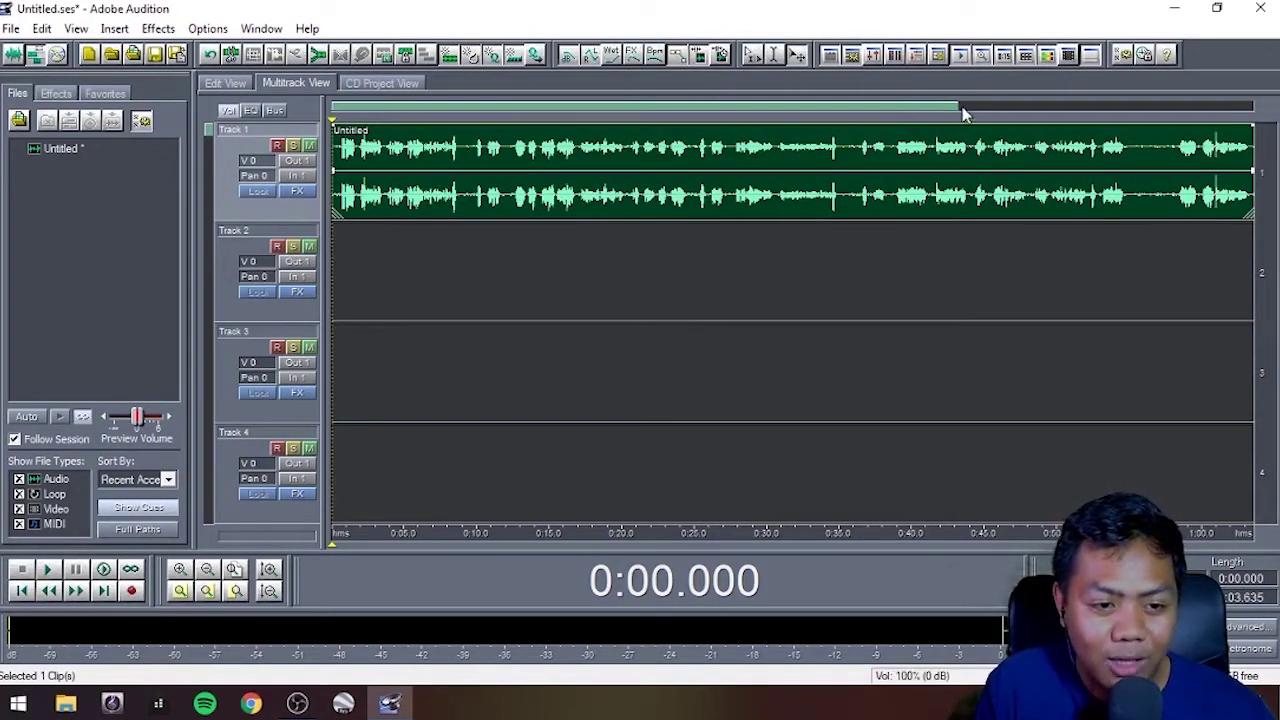
pyautogui.moveTo(963, 113); pyautogui.dragTo(1092, 115)
pyautogui.moveTo(1115, 118); pyautogui.dragTo(1129, 118)
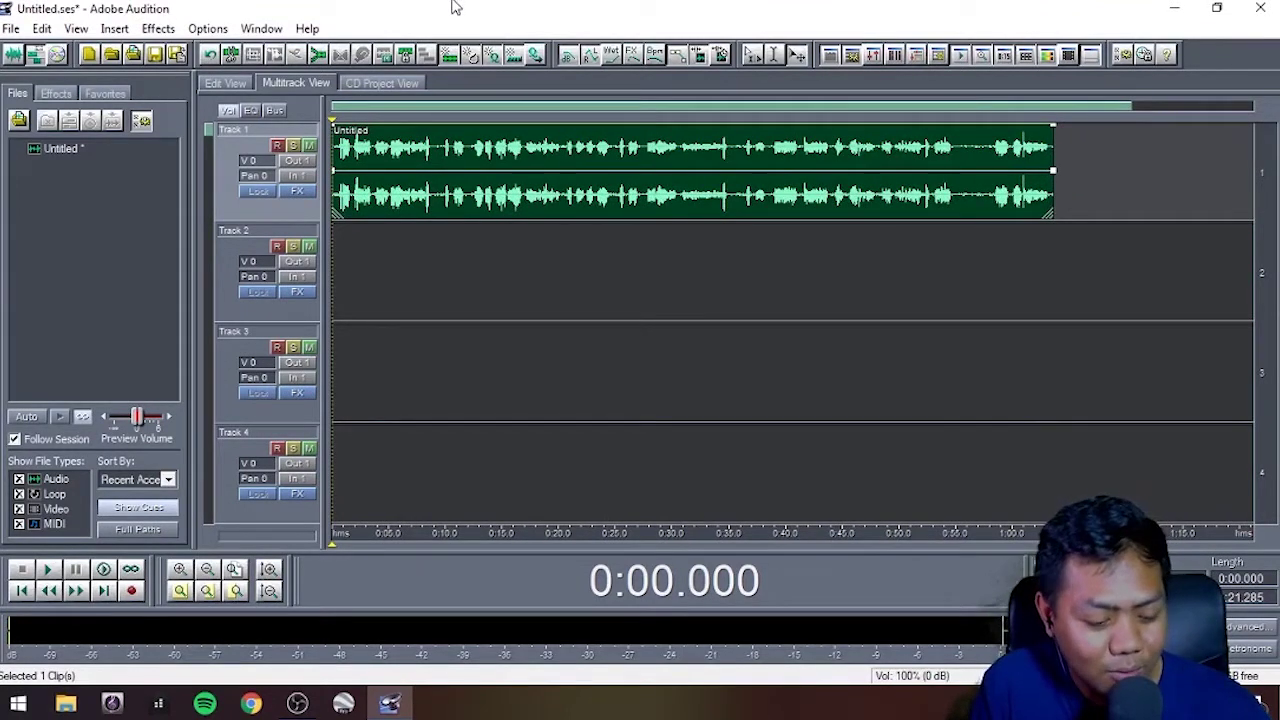
pyautogui.press('space')
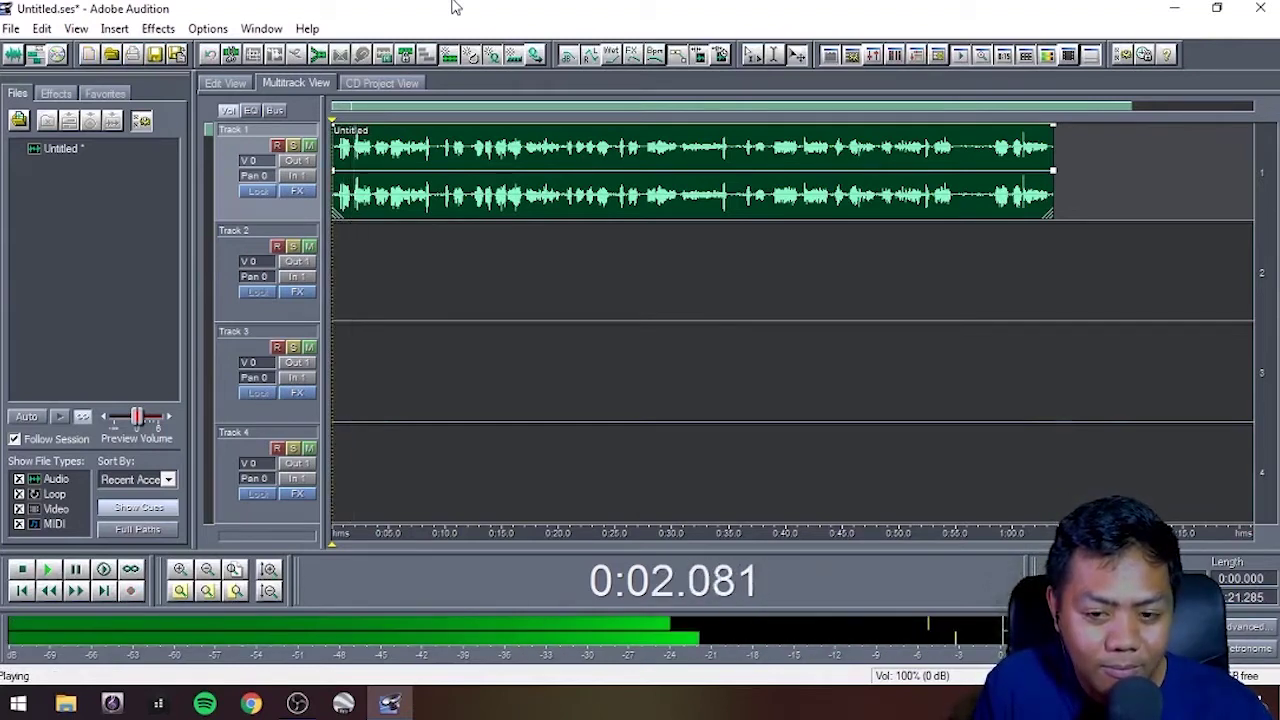
pyautogui.press('space')
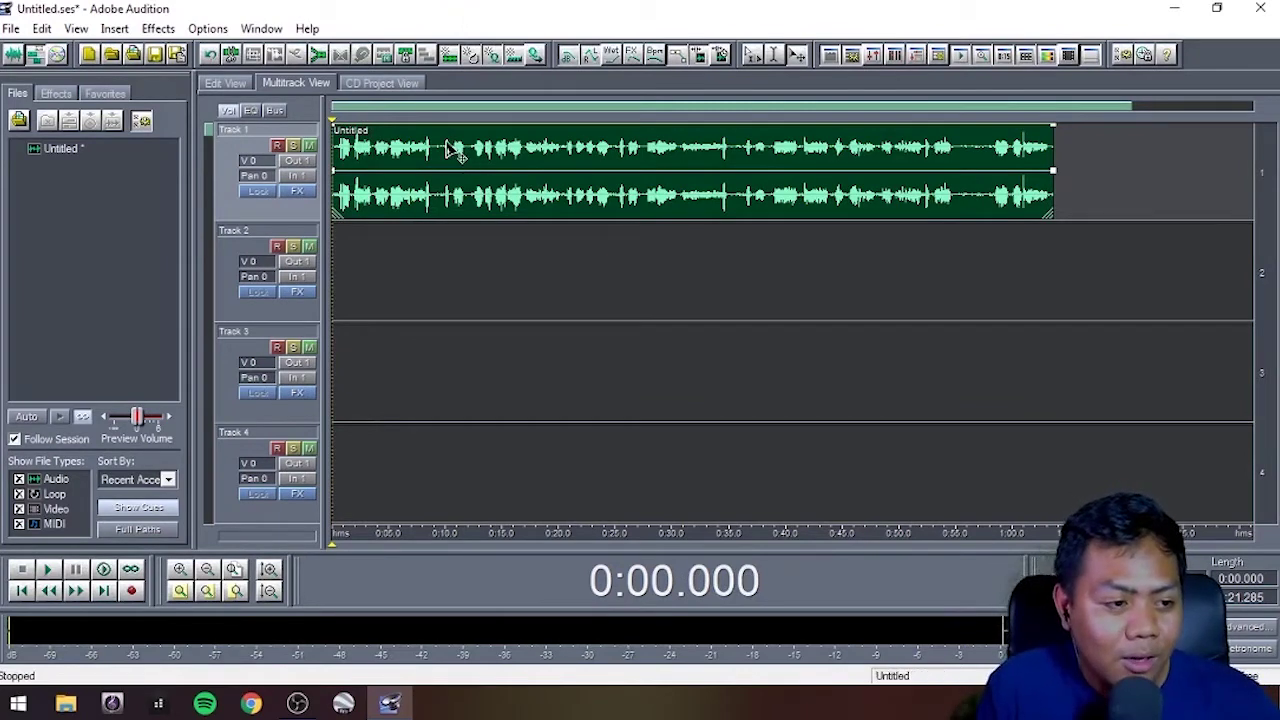
pyautogui.moveTo(449, 149); pyautogui.dragTo(392, 158)
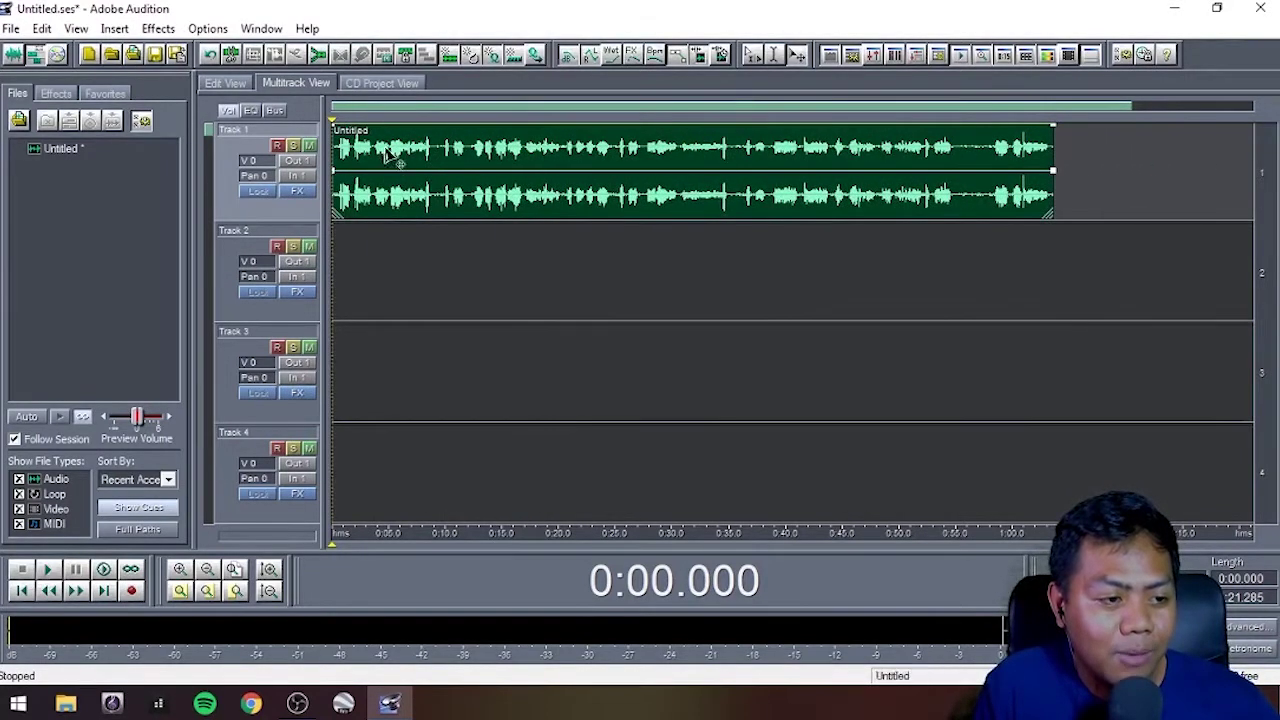
pyautogui.click(430, 230)
pyautogui.click(506, 176)
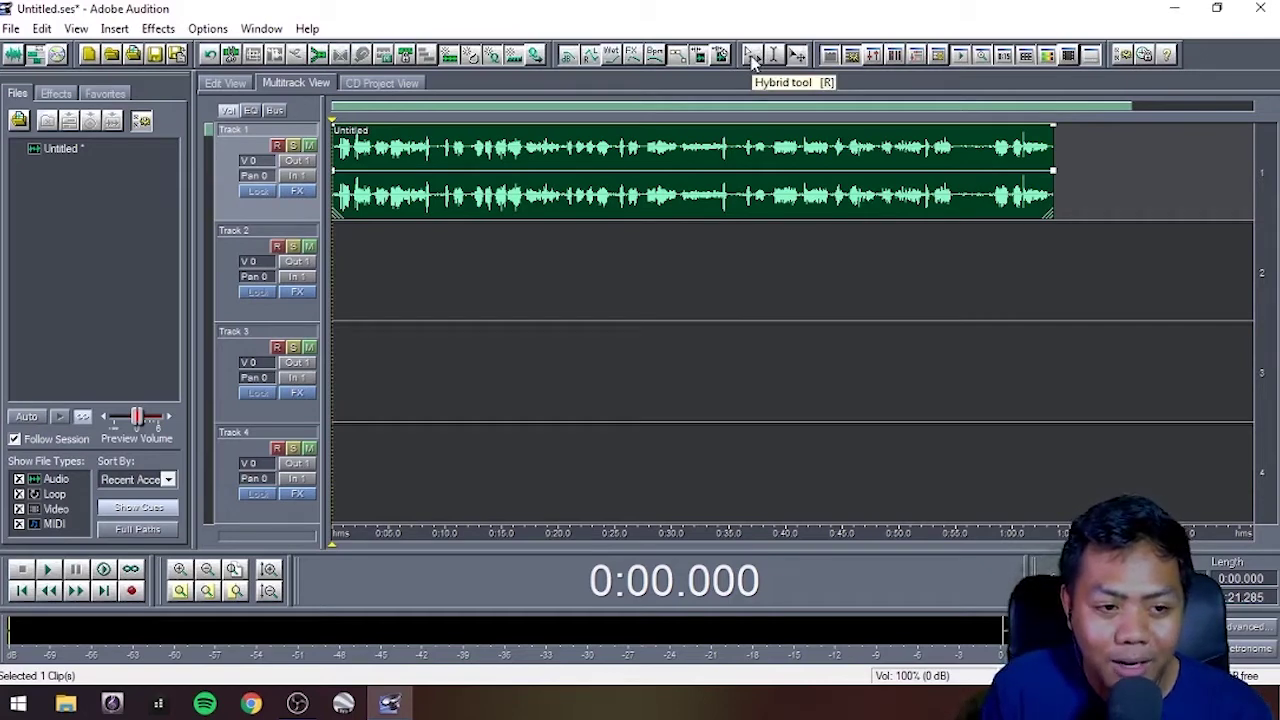
# Step: Switch to the Hybrid tool and place the playhead at various points from 0:08.560 to 1:00.000
pyautogui.click(752, 58)
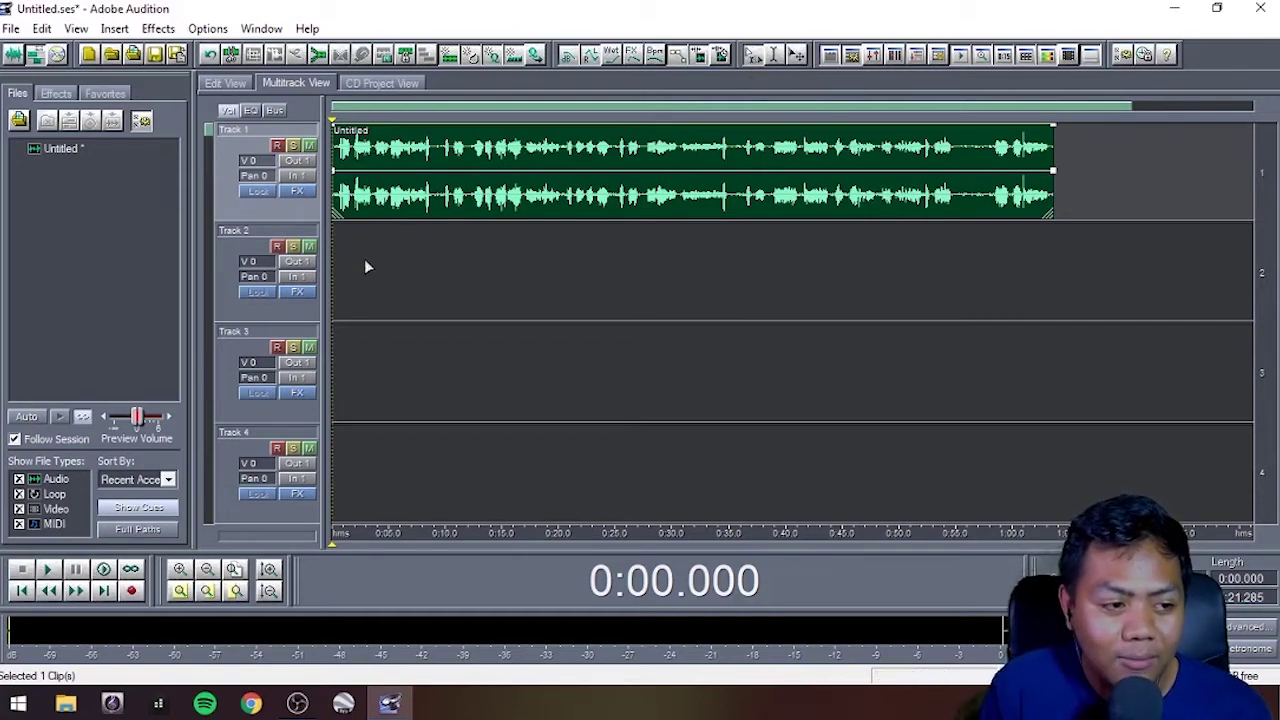
pyautogui.click(430, 243)
pyautogui.click(532, 266)
pyautogui.click(684, 260)
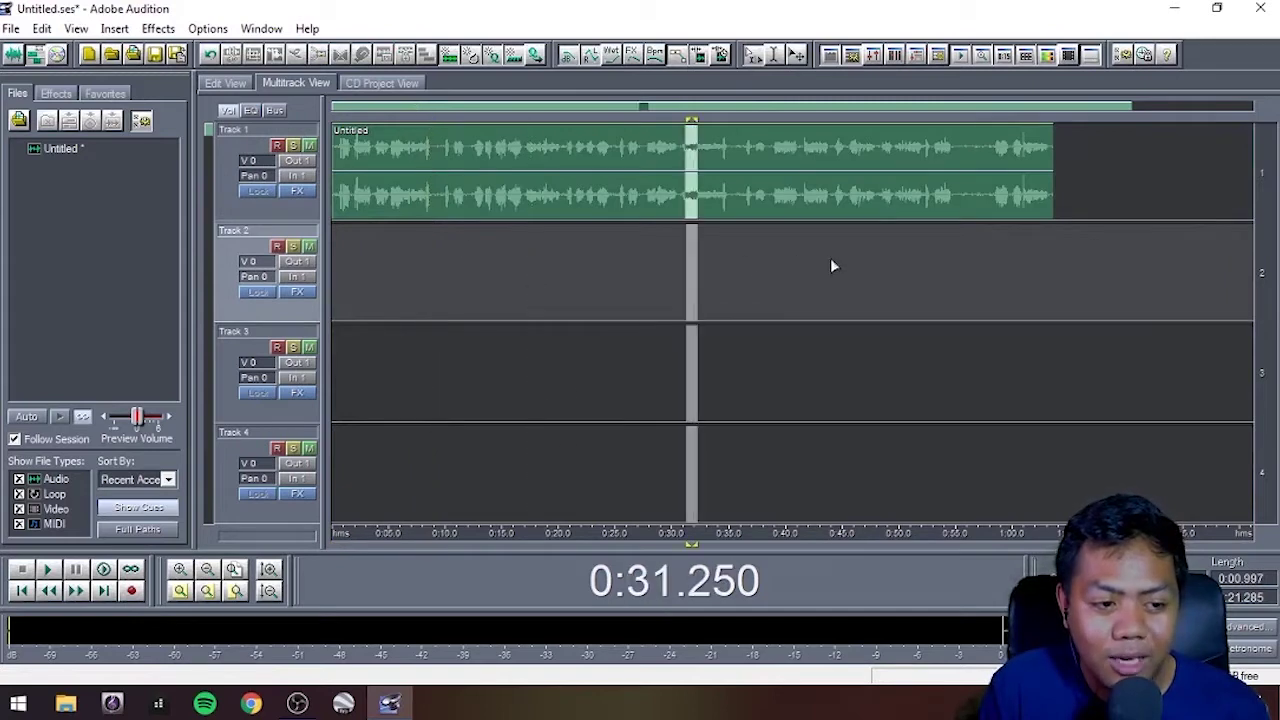
pyautogui.click(832, 262)
pyautogui.click(962, 268)
pyautogui.click(695, 262)
pyautogui.click(524, 270)
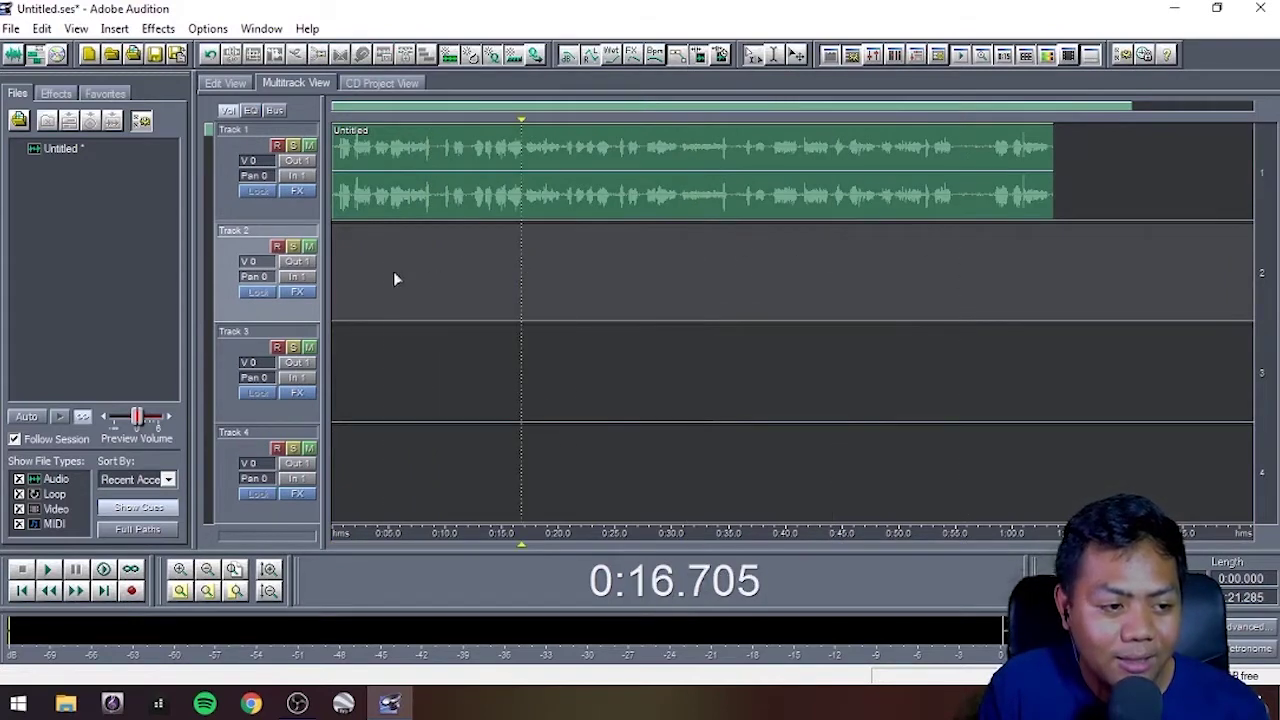
pyautogui.click(569, 272)
pyautogui.click(767, 276)
pyautogui.click(1010, 276)
pyautogui.click(492, 280)
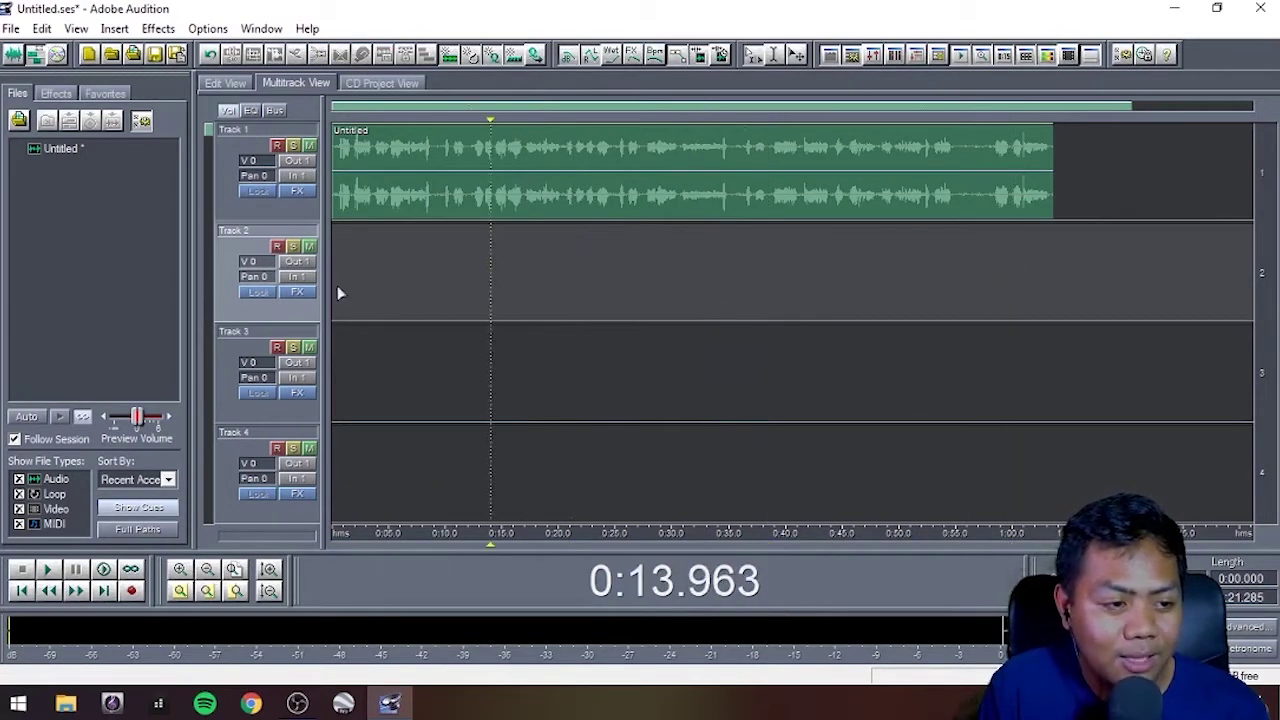
pyautogui.click(340, 291)
pyautogui.click(550, 274)
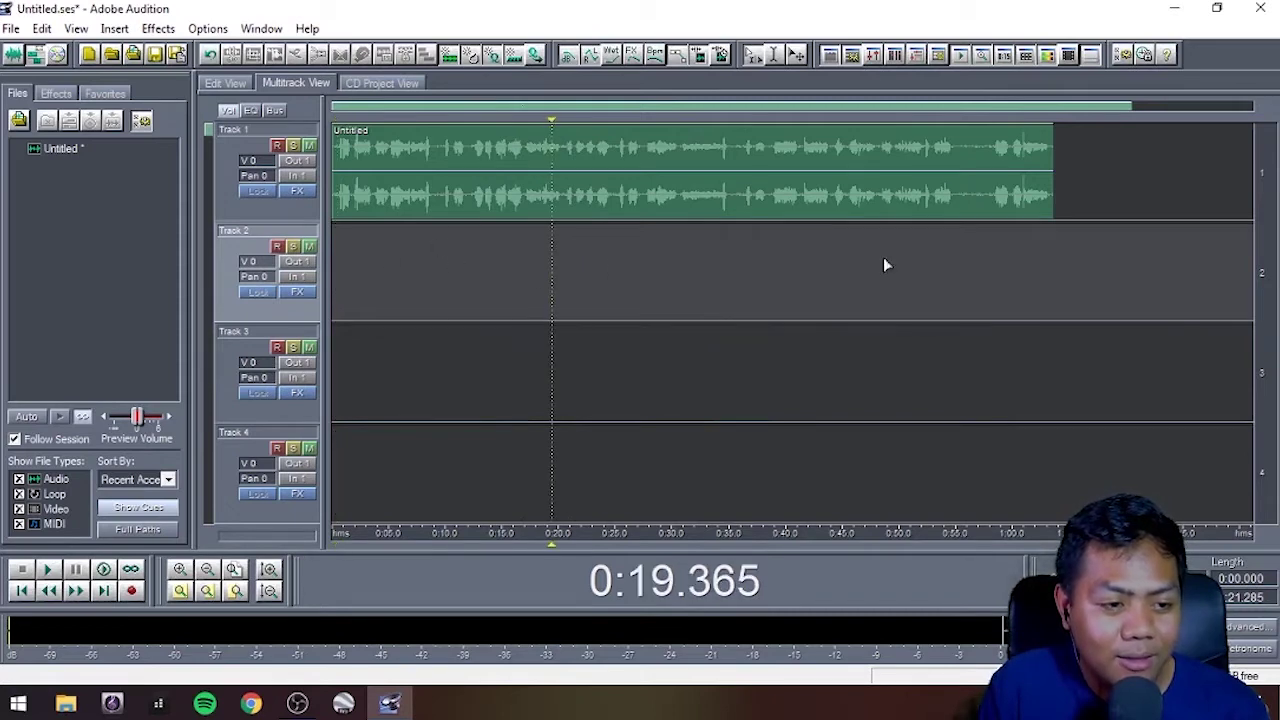
pyautogui.click(884, 266)
# Step: Select and nudge the narration clip, then mark the range from 0:08.228 to about 0:17
pyautogui.click(703, 157)
pyautogui.moveTo(486, 280); pyautogui.dragTo(571, 280)
pyautogui.click(631, 300)
pyautogui.click(519, 152)
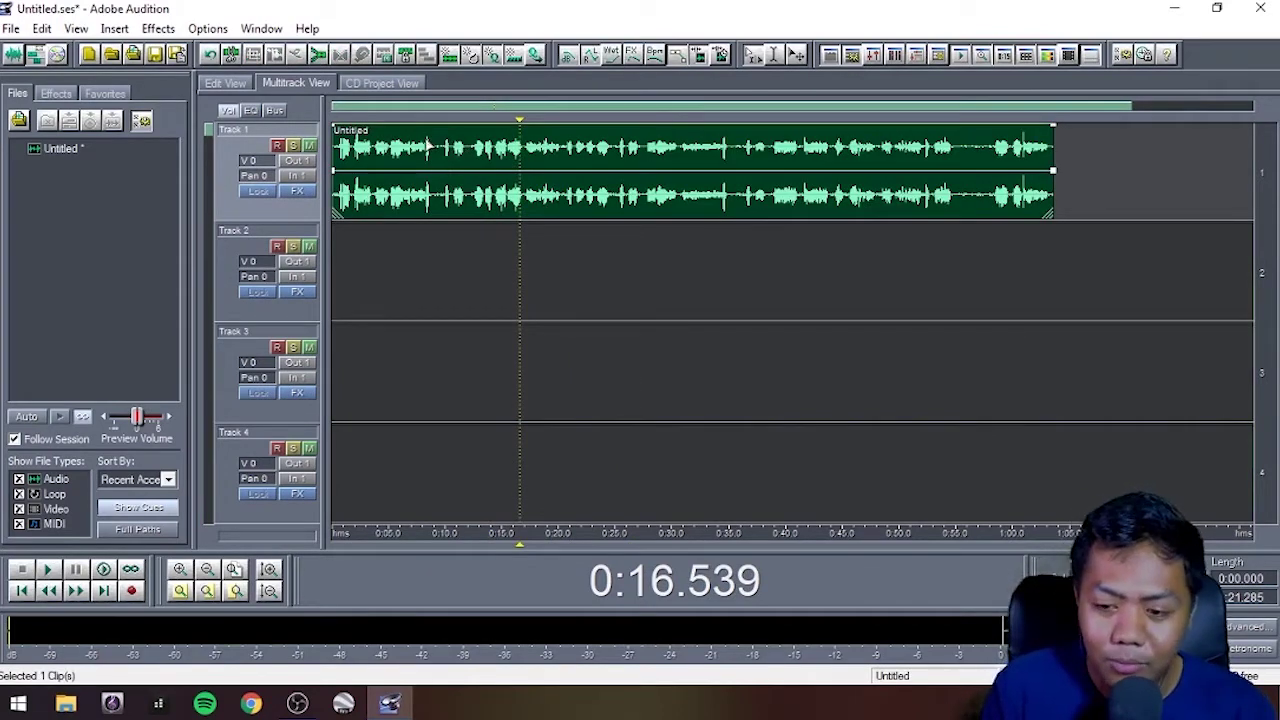
pyautogui.moveTo(415, 145); pyautogui.dragTo(245, 155)
pyautogui.moveTo(523, 240)
pyautogui.mouseDown()
pyautogui.moveTo(470, 222)
pyautogui.moveTo(425, 230)
pyautogui.moveTo(757, 245)
pyautogui.moveTo(534, 255)
pyautogui.mouseUp()
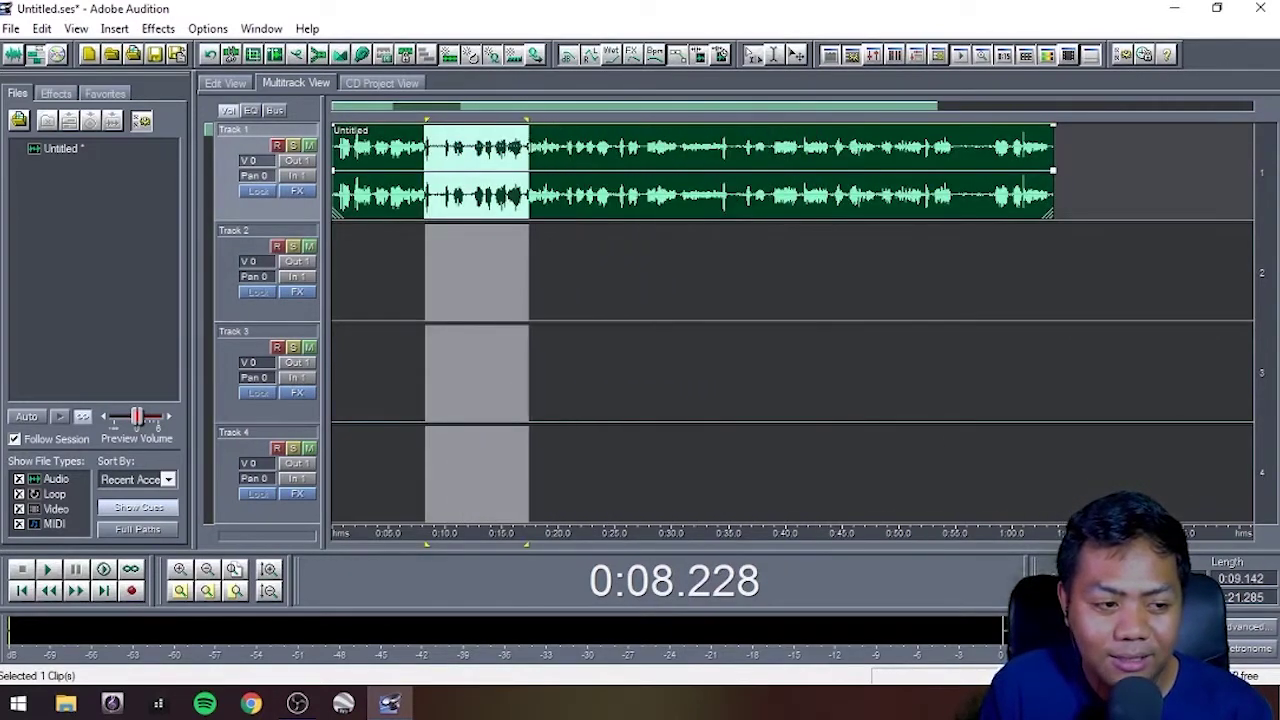
# Step: Clear the time range and slide the narration clip back to the start
pyautogui.click(648, 262)
pyautogui.click(643, 262)
pyautogui.moveTo(525, 160); pyautogui.dragTo(403, 165)
pyautogui.click(444, 298)
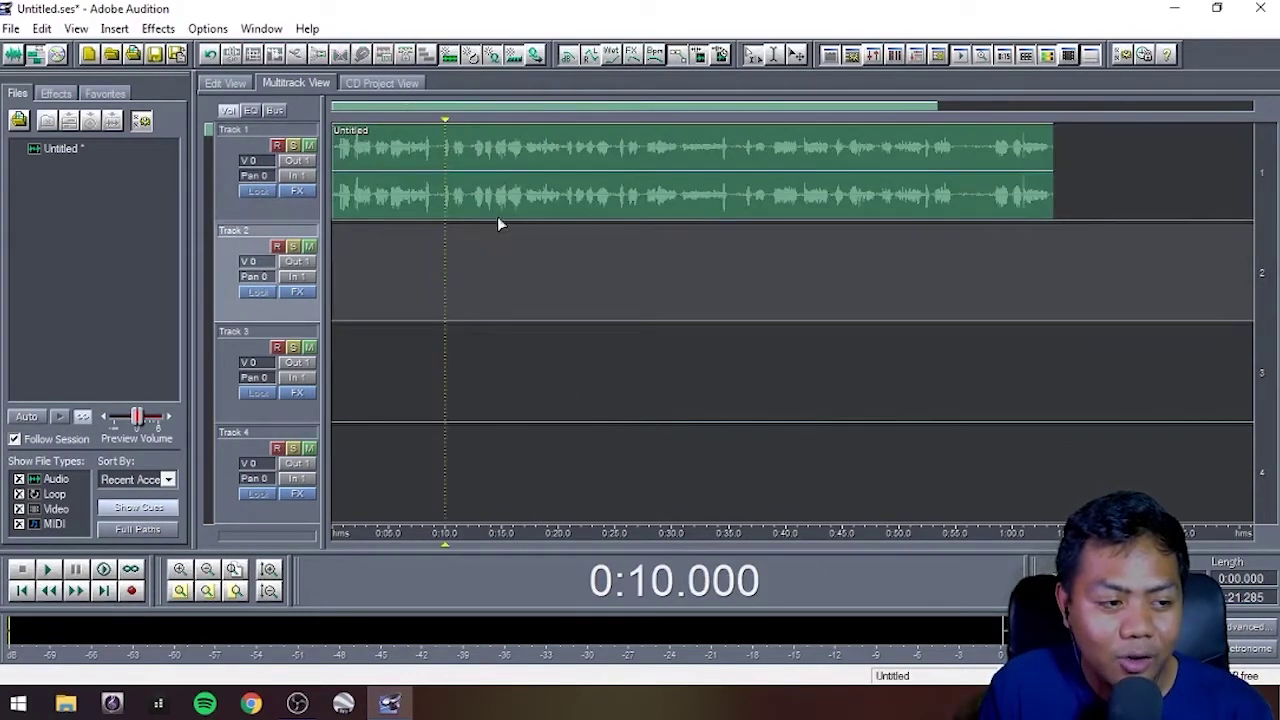
pyautogui.click(488, 157)
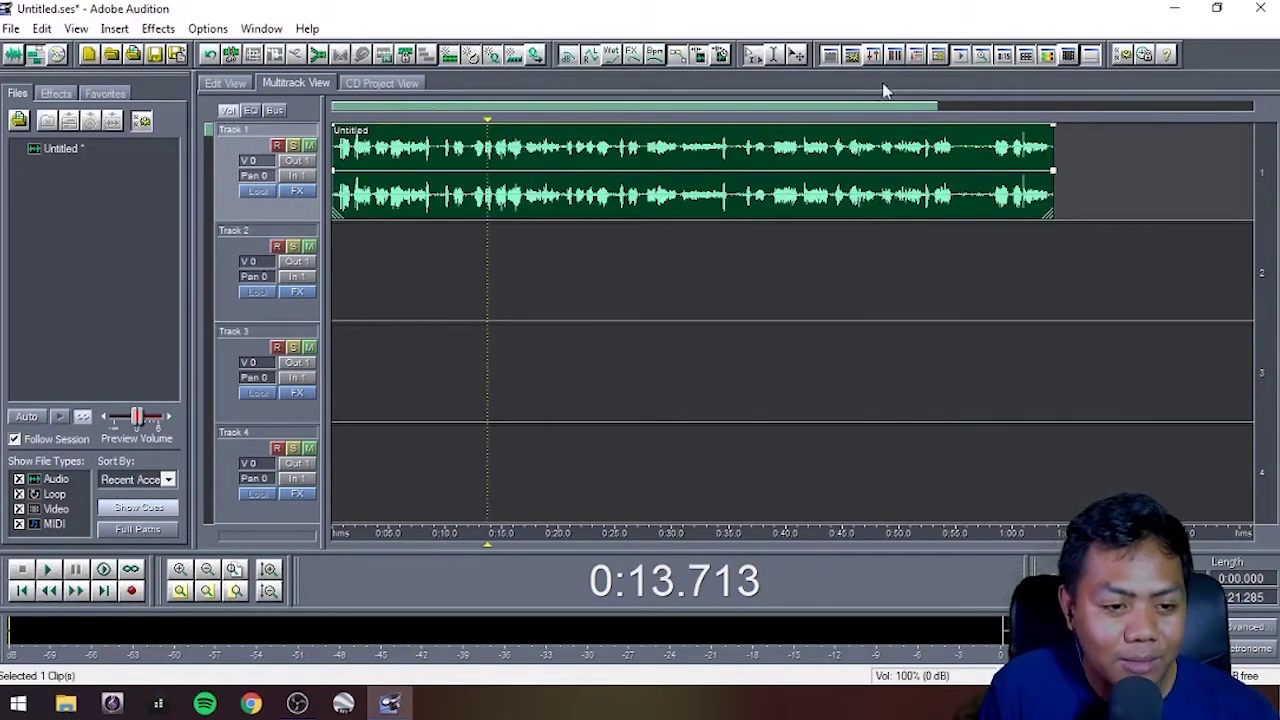
# Step: Zoom the timeline out to show more time, then switch to the Chrome browser
pyautogui.moveTo(940, 104); pyautogui.dragTo(1040, 106)
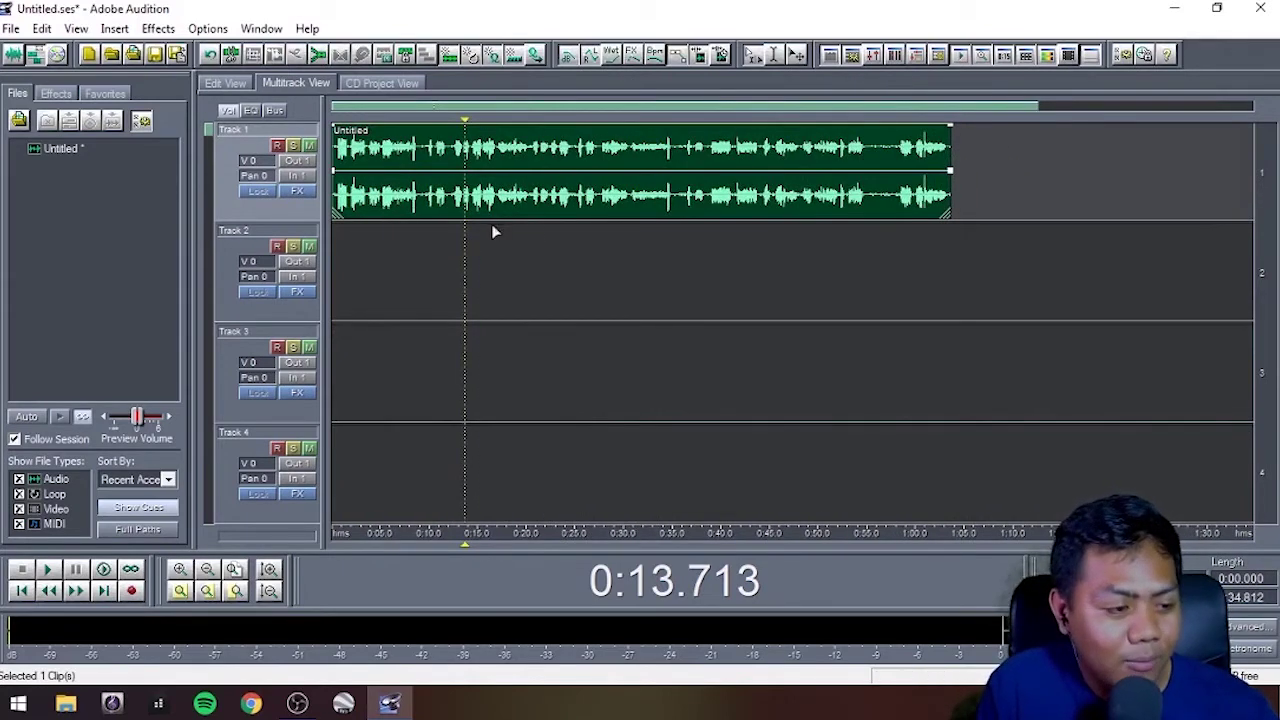
pyautogui.click(583, 272)
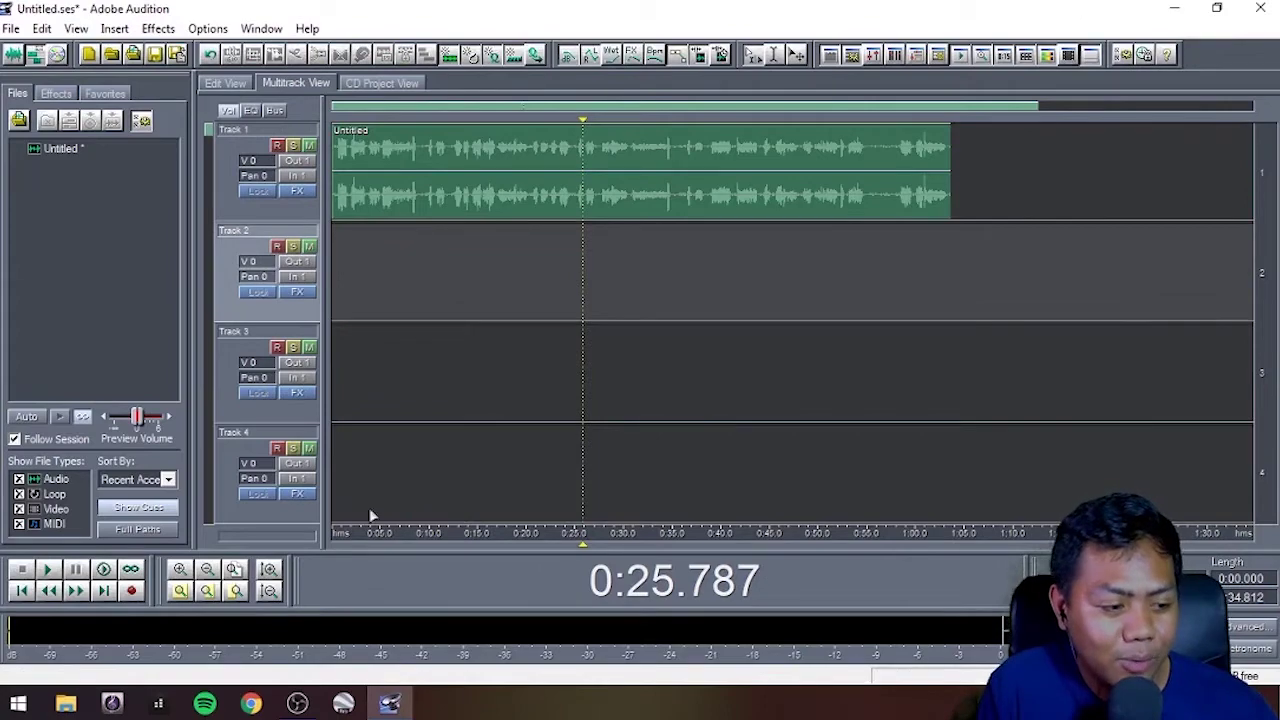
pyautogui.click(251, 703)
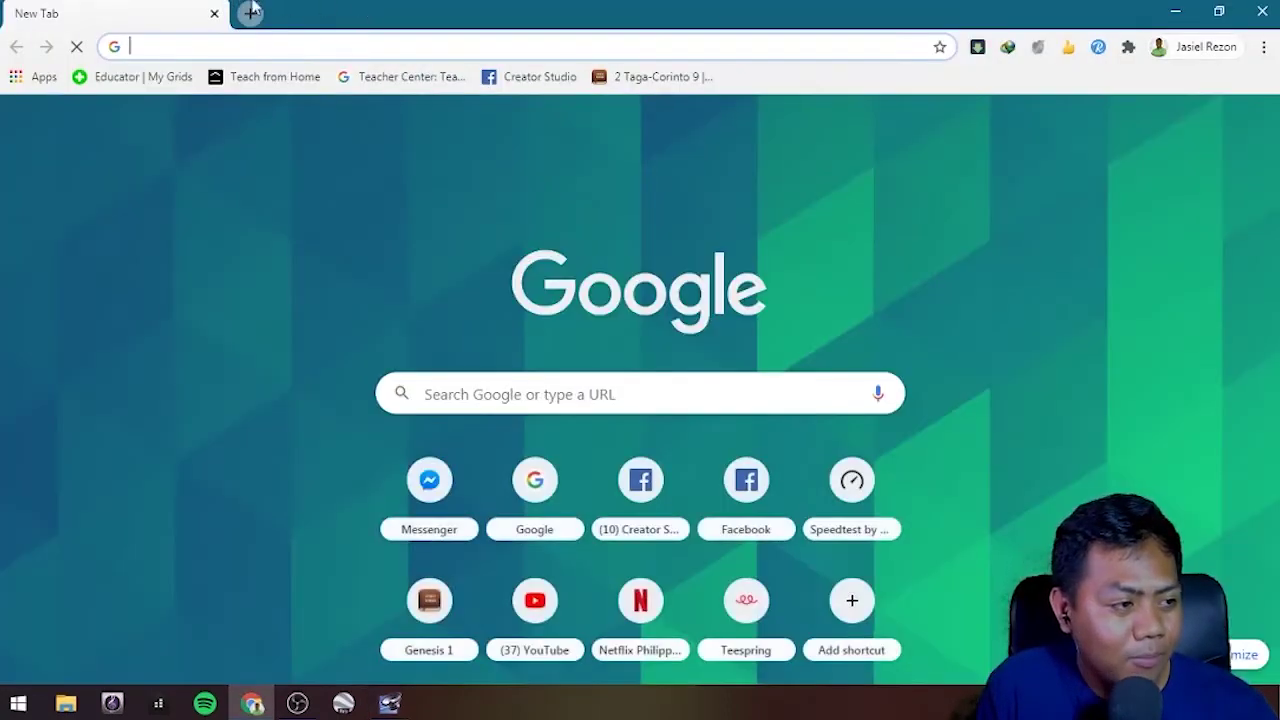
# Step: Load youtube.com in the browser
pyautogui.moveTo(354, 11); pyautogui.dragTo(385, 8)
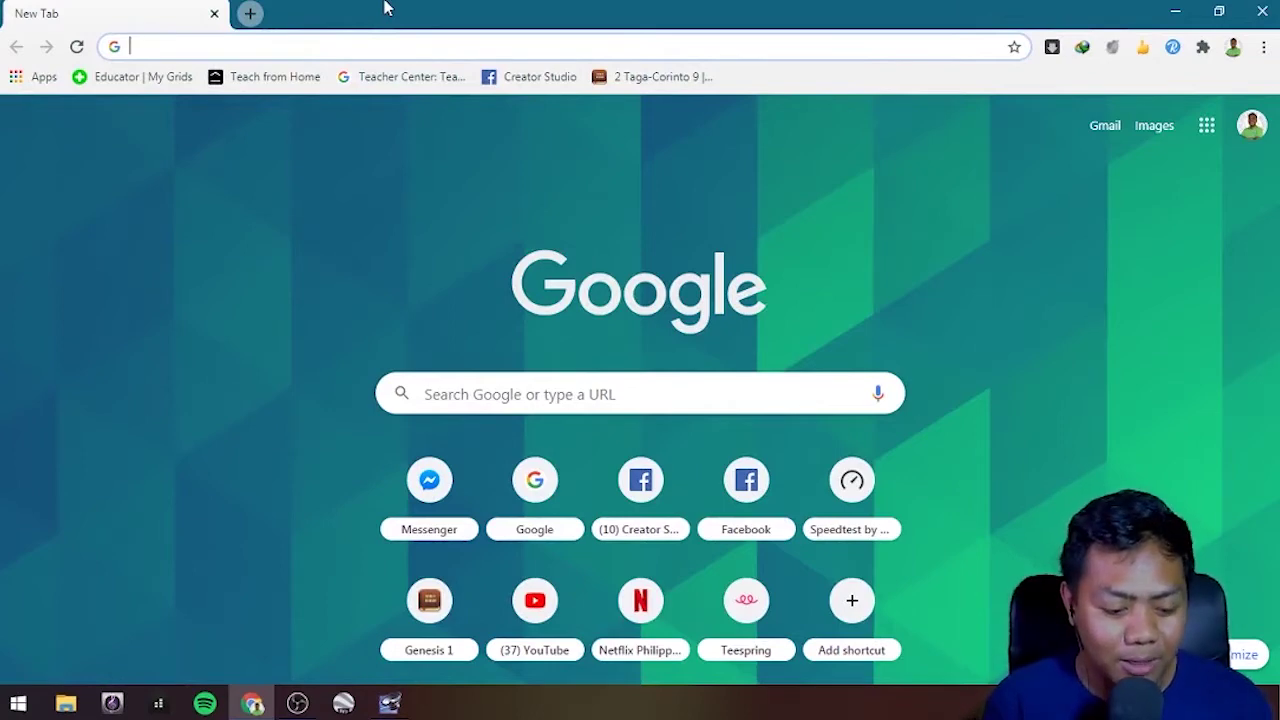
pyautogui.write('you')
pyautogui.press('Return')
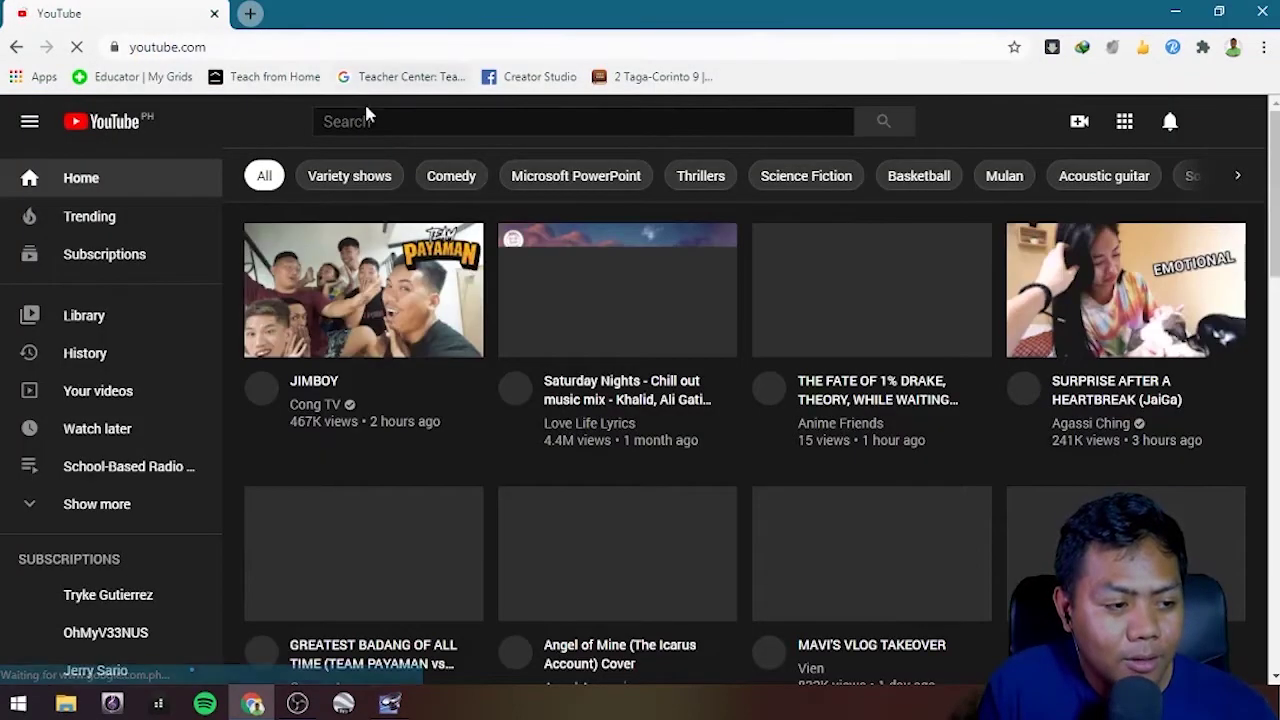
# Step: Search 'no copyright music funny' and open the NO COPYRIGHT MUSIC for Skits video
pyautogui.click(366, 118)
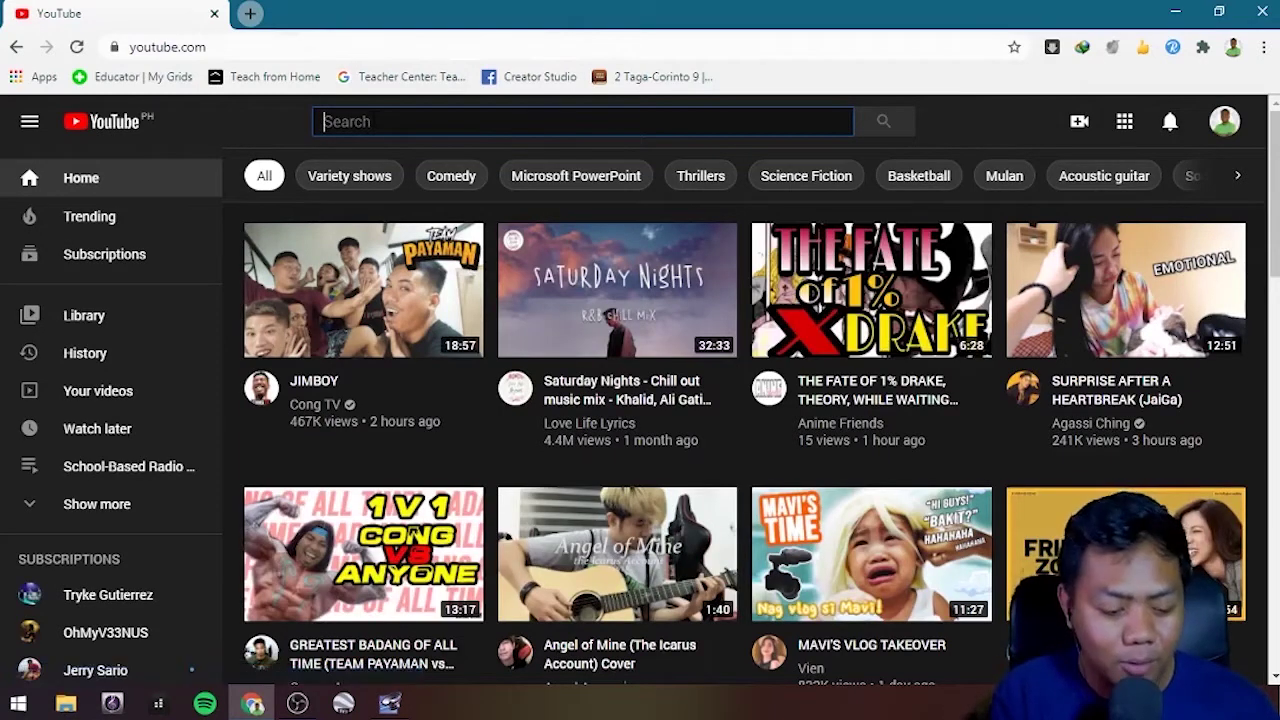
pyautogui.write('n')
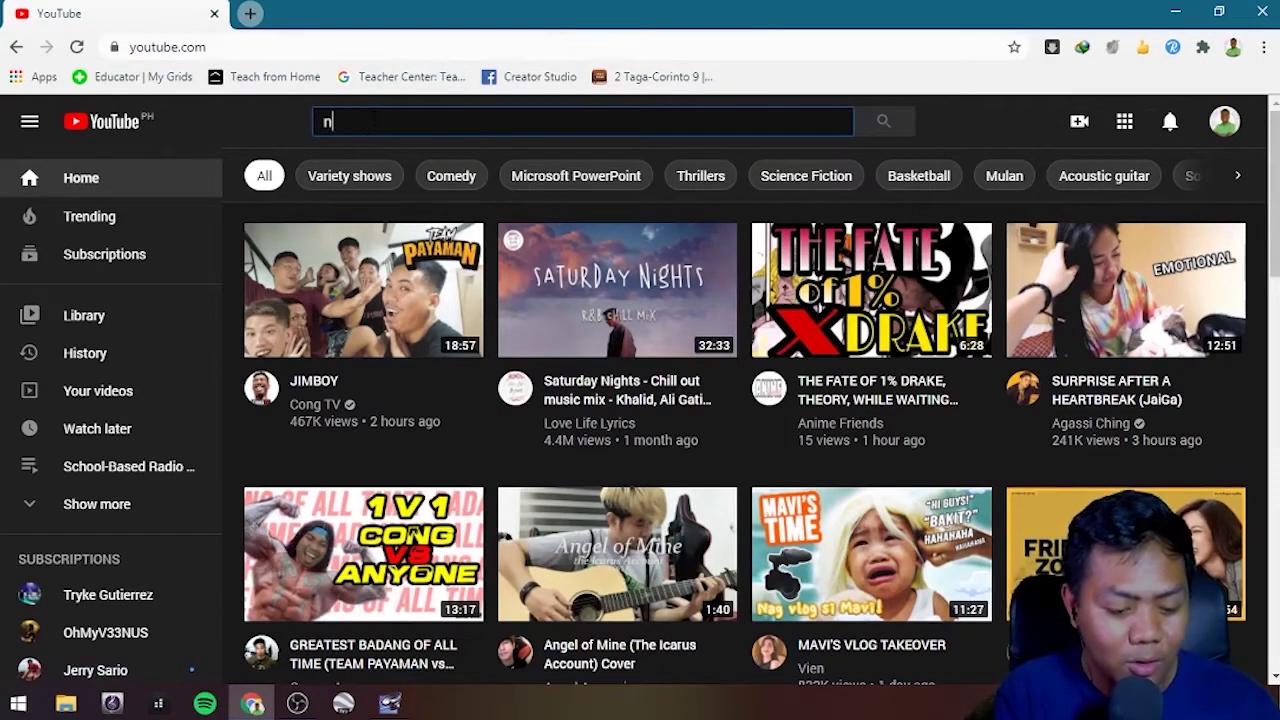
pyautogui.write('o copy')
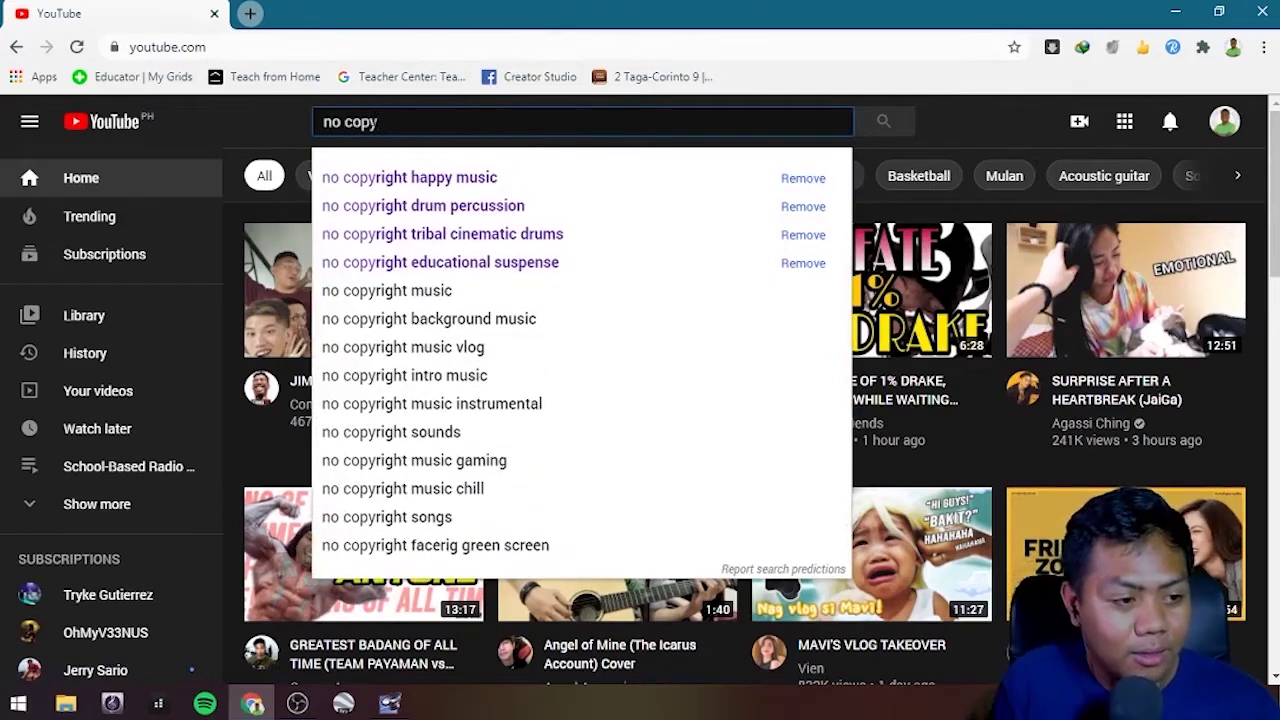
pyautogui.press('Down')
pyautogui.press('BackSpace')
pyautogui.press('BackSpace')
pyautogui.press('BackSpace')
pyautogui.press('BackSpace')
pyautogui.press('BackSpace')
pyautogui.press('BackSpace')
pyautogui.press('BackSpace')
pyautogui.press('BackSpace')
pyautogui.press('BackSpace')
pyautogui.press('BackSpace')
pyautogui.press('BackSpace')
pyautogui.press('BackSpace')
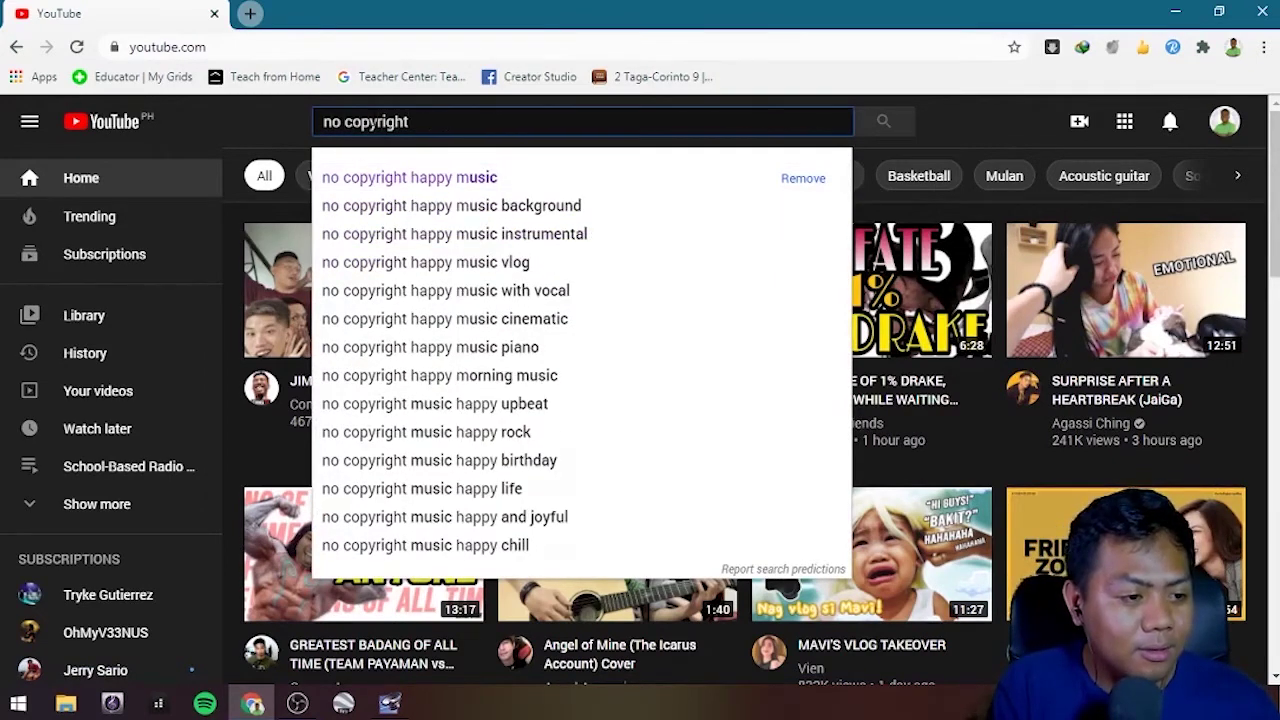
pyautogui.write('music')
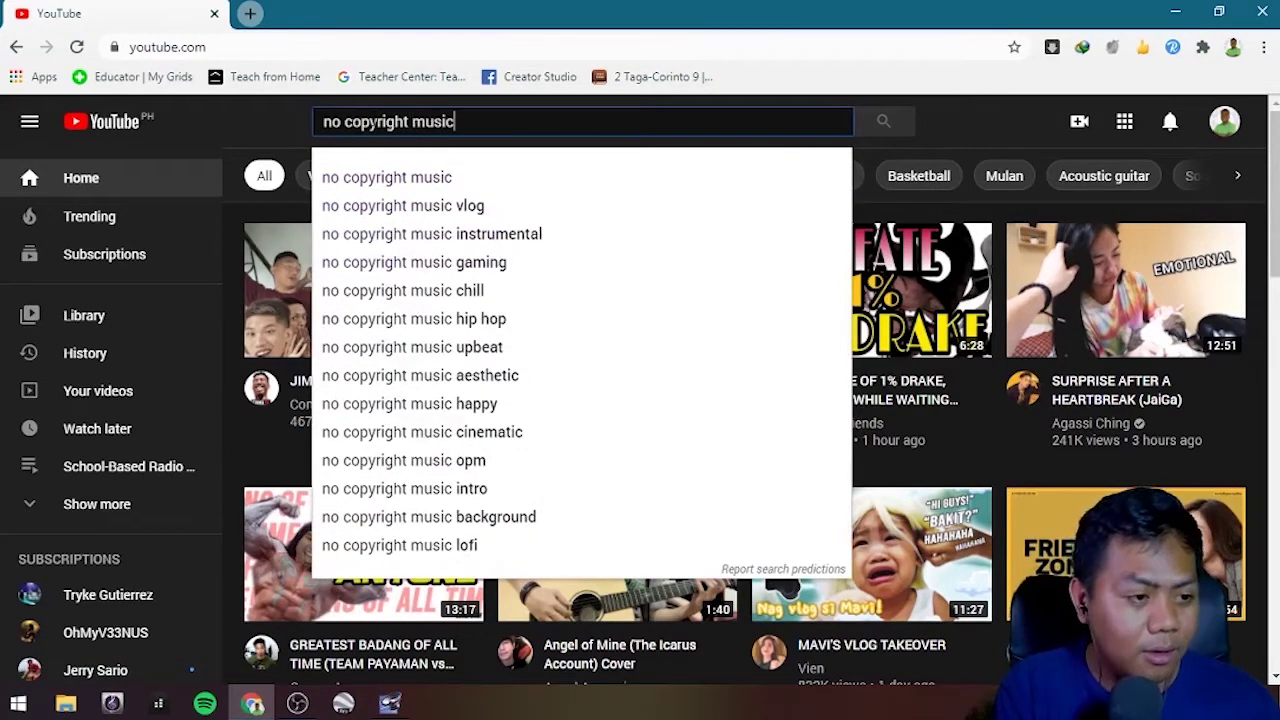
pyautogui.write(' funny')
pyautogui.press('Return')
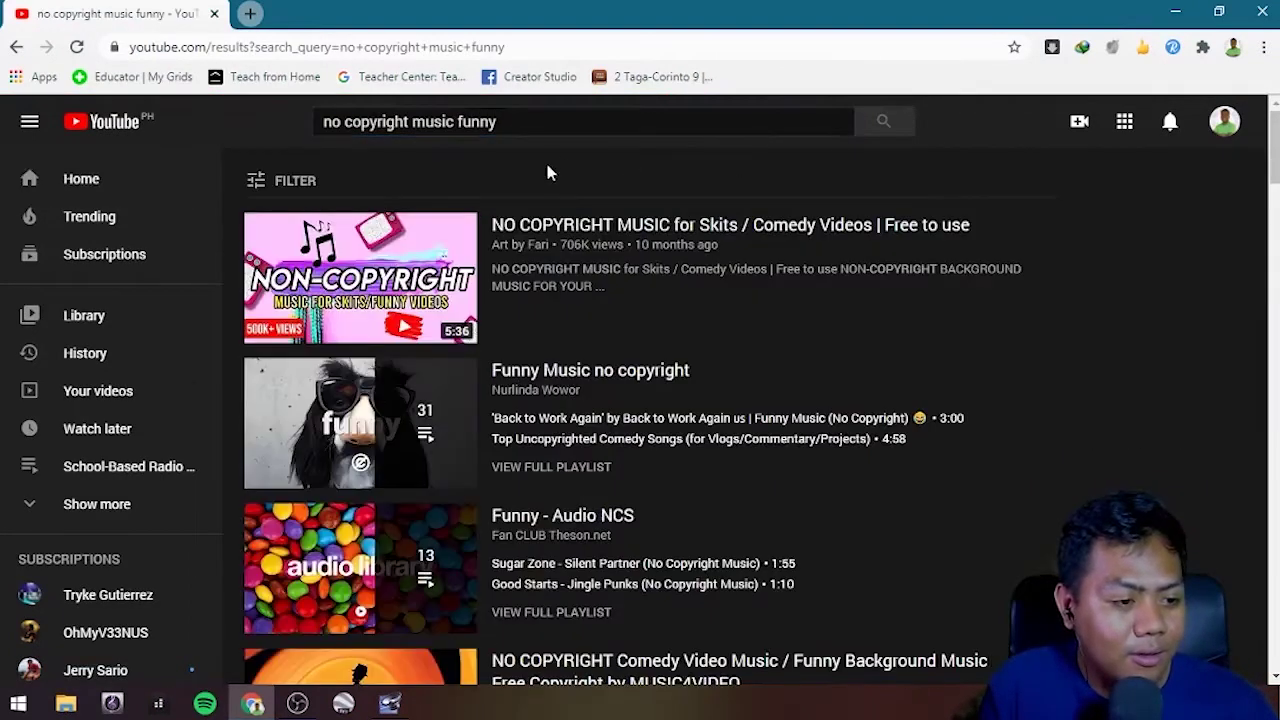
pyautogui.click(566, 230)
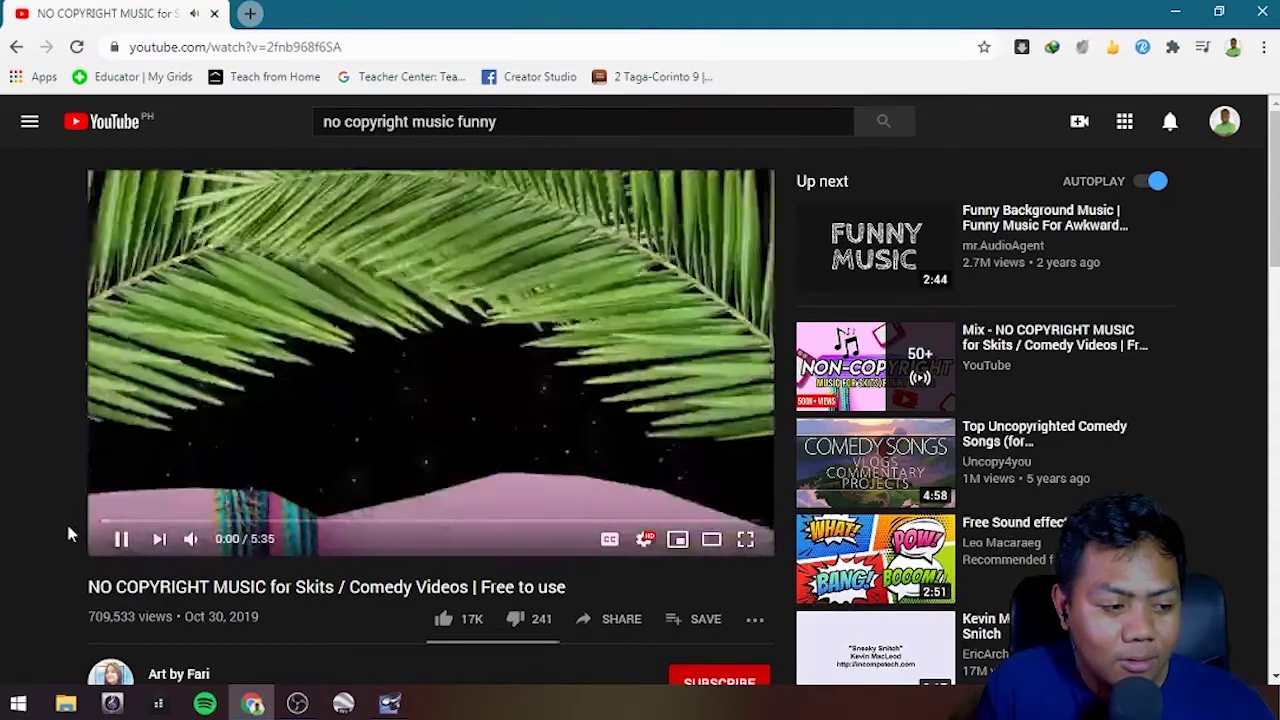
# Step: Skip ahead in the skit music video and pause it at 0:19
pyautogui.moveTo(223, 547)
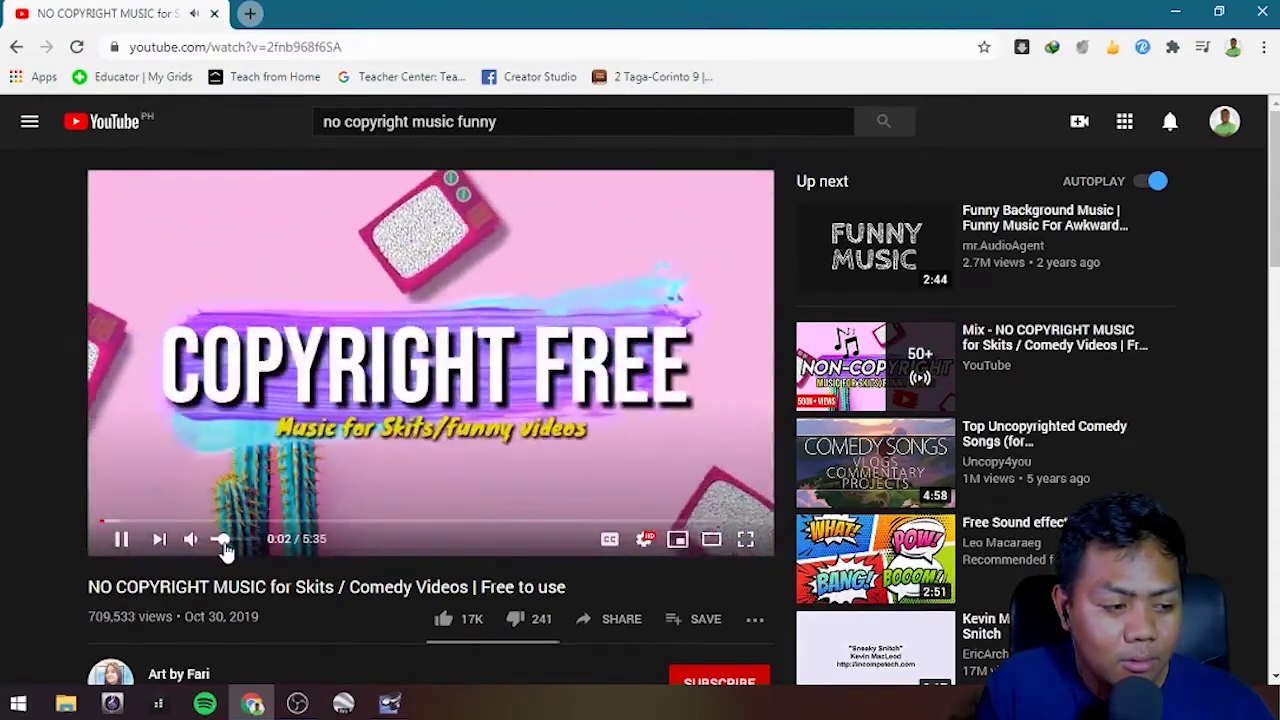
pyautogui.click(113, 522)
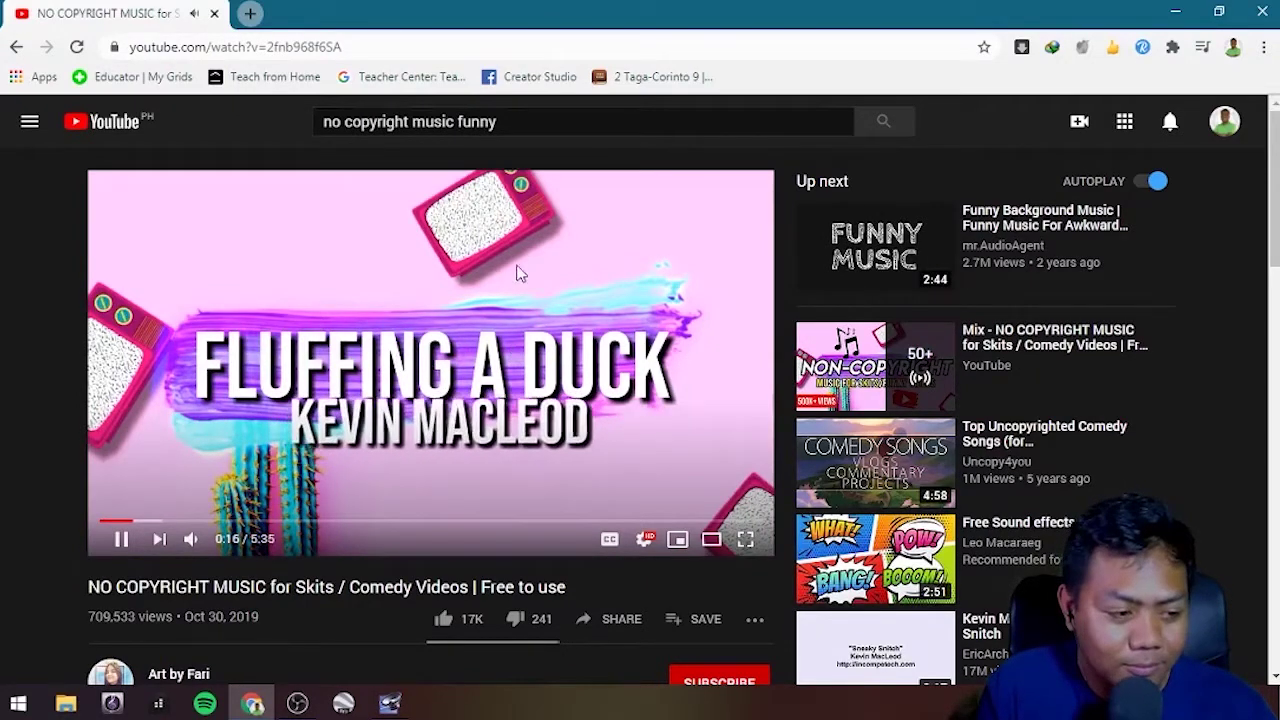
pyautogui.click(121, 541)
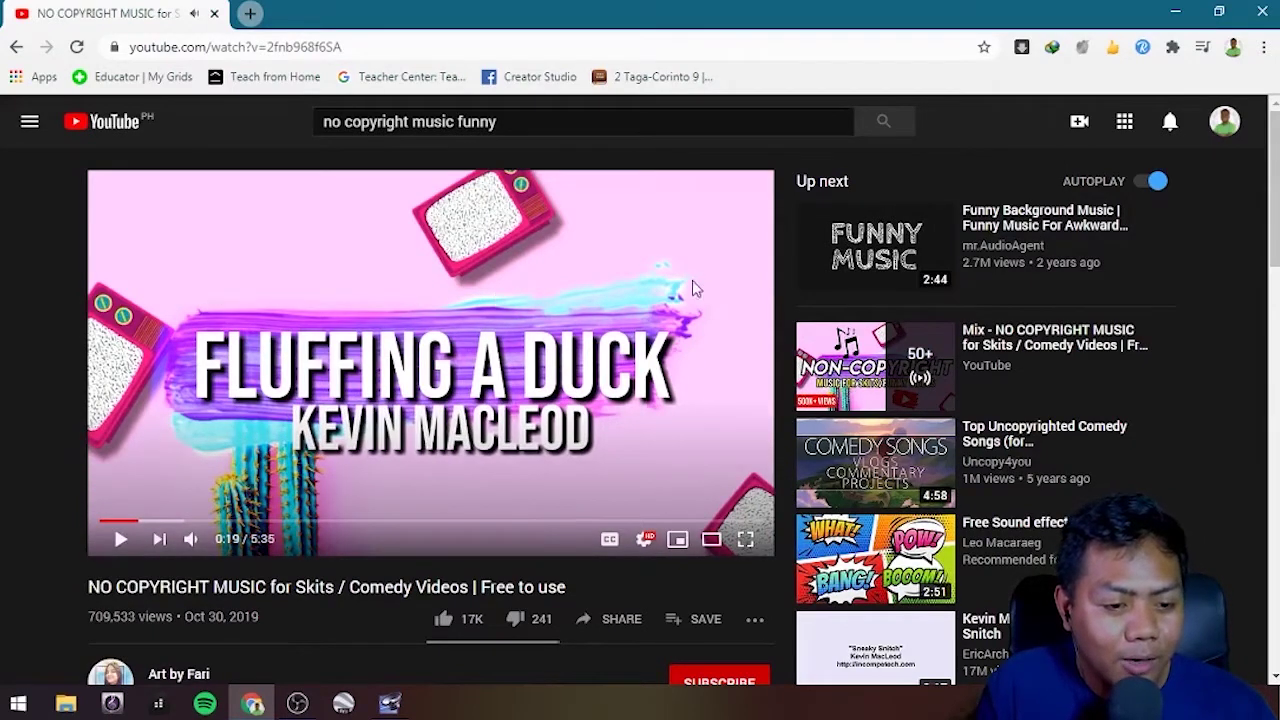
# Step: Copy the video's URL and open ytmp3.cc in a new tab
pyautogui.click(278, 48)
pyautogui.hotkey('ctrl', 'c')
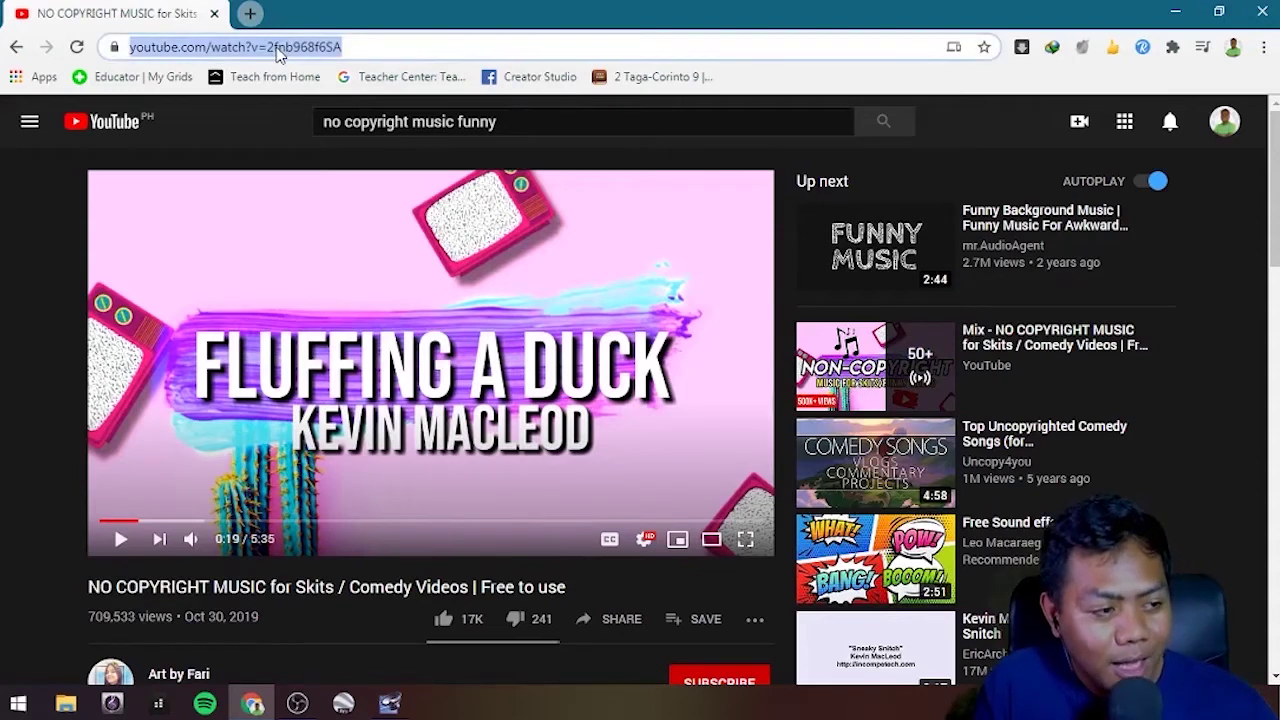
pyautogui.click(251, 13)
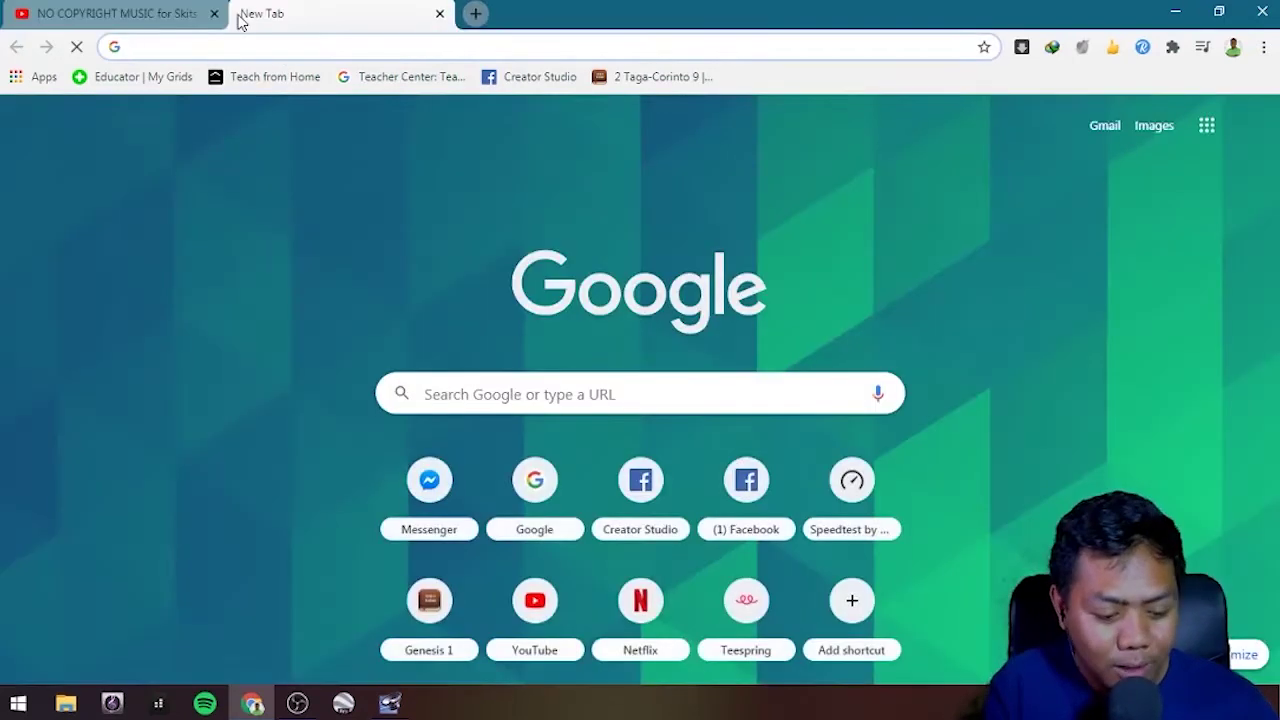
pyautogui.write('ytmp3.cc')
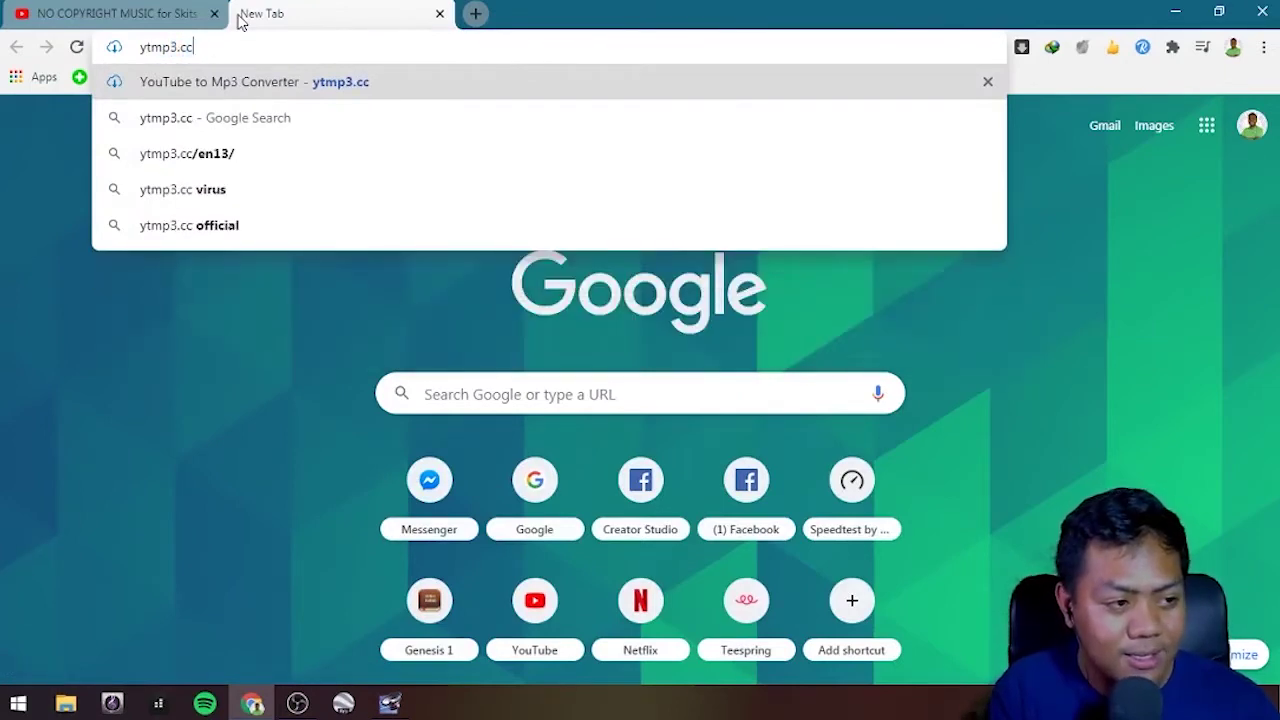
pyautogui.press('Return')
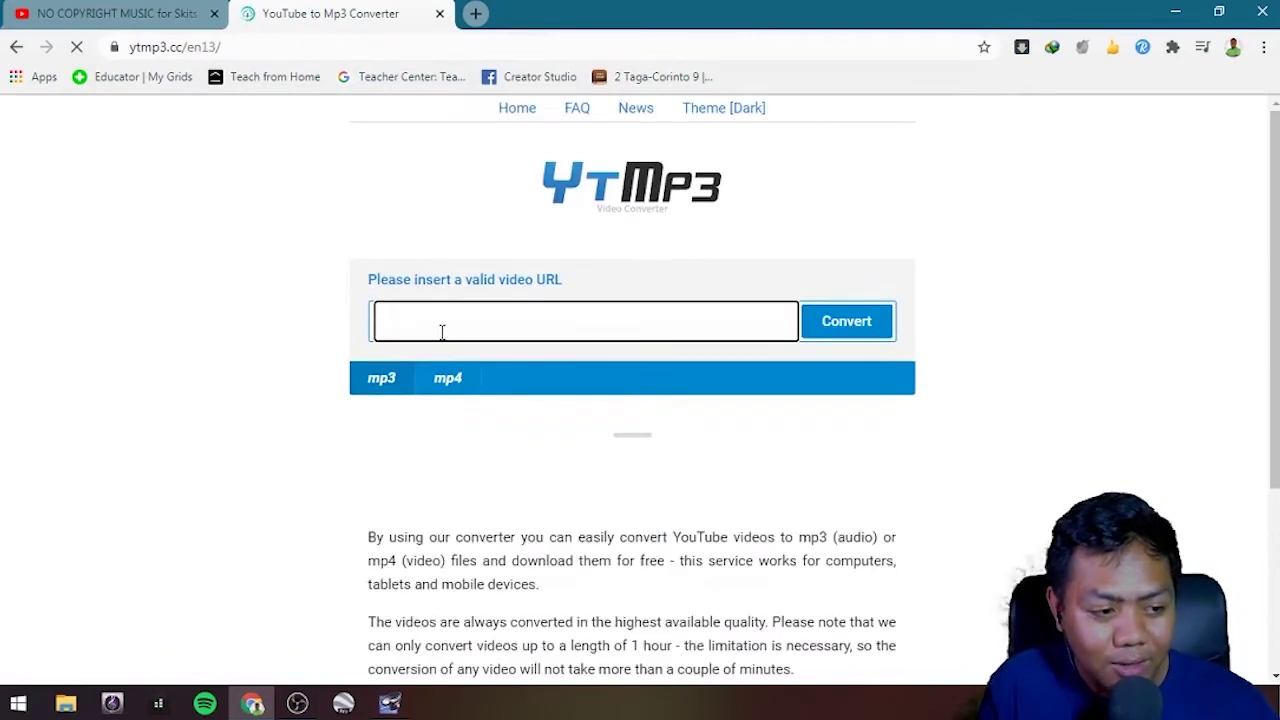
# Step: Paste the link, convert the video to MP3, and start the download
pyautogui.hotkey('ctrl', 'v')
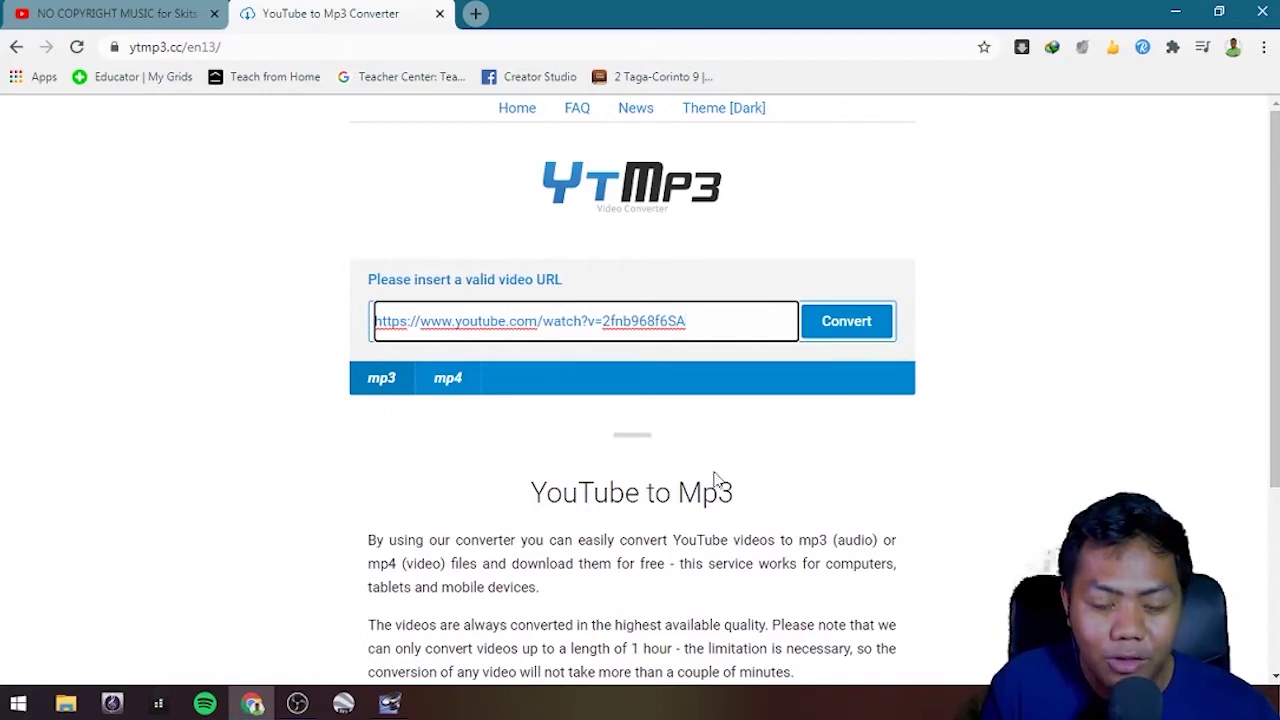
pyautogui.click(834, 326)
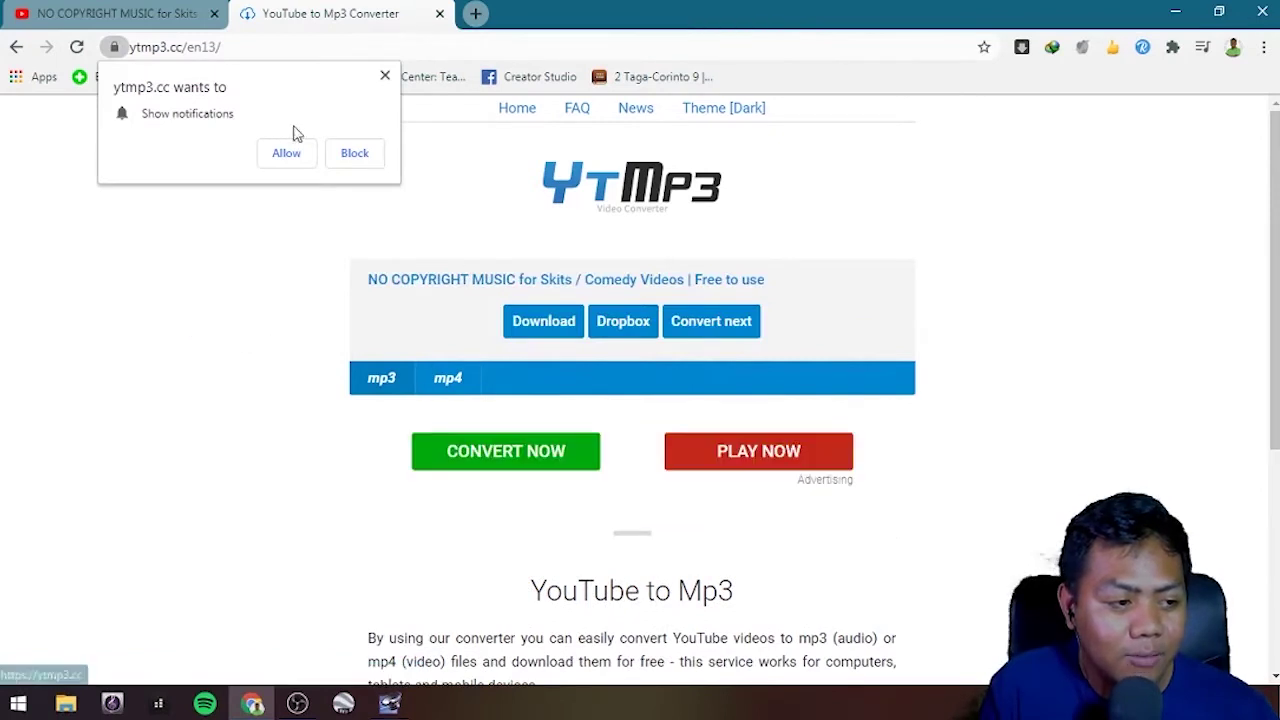
pyautogui.click(384, 76)
pyautogui.click(540, 328)
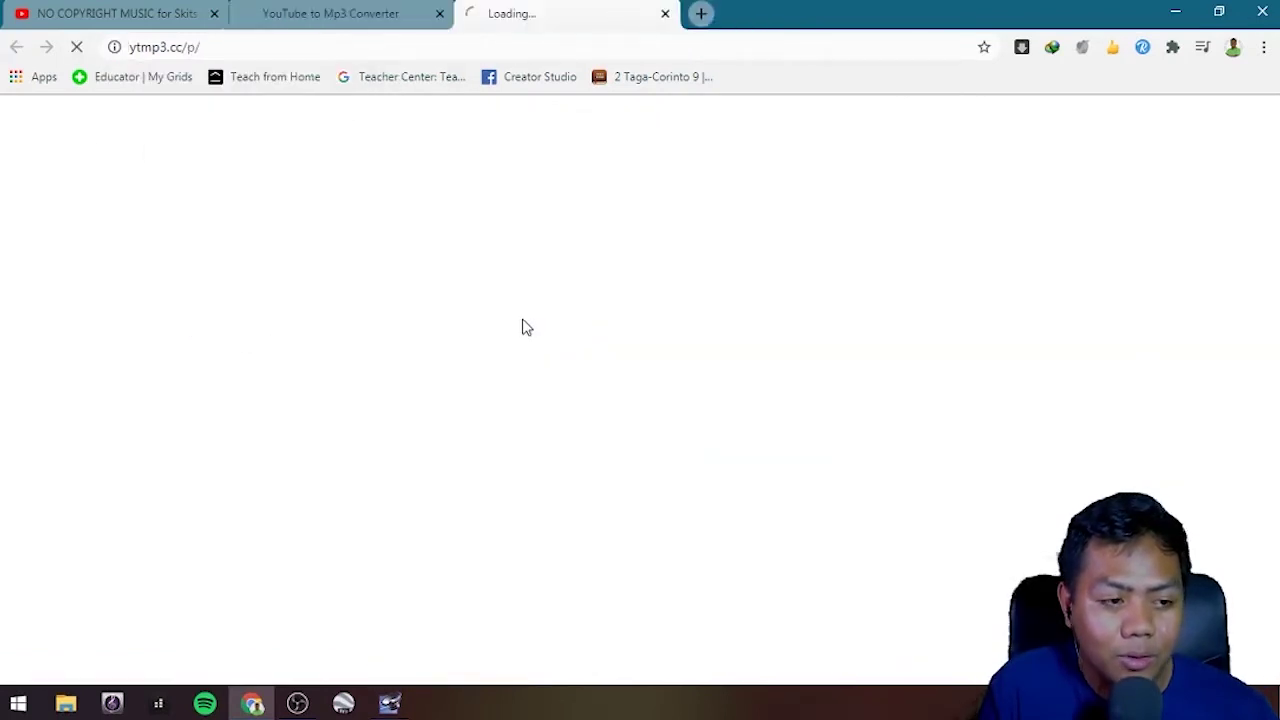
# Step: Save the 7.67 MB skit music MP3 to the Desktop with IDM, then return to Audition
pyautogui.click(665, 13)
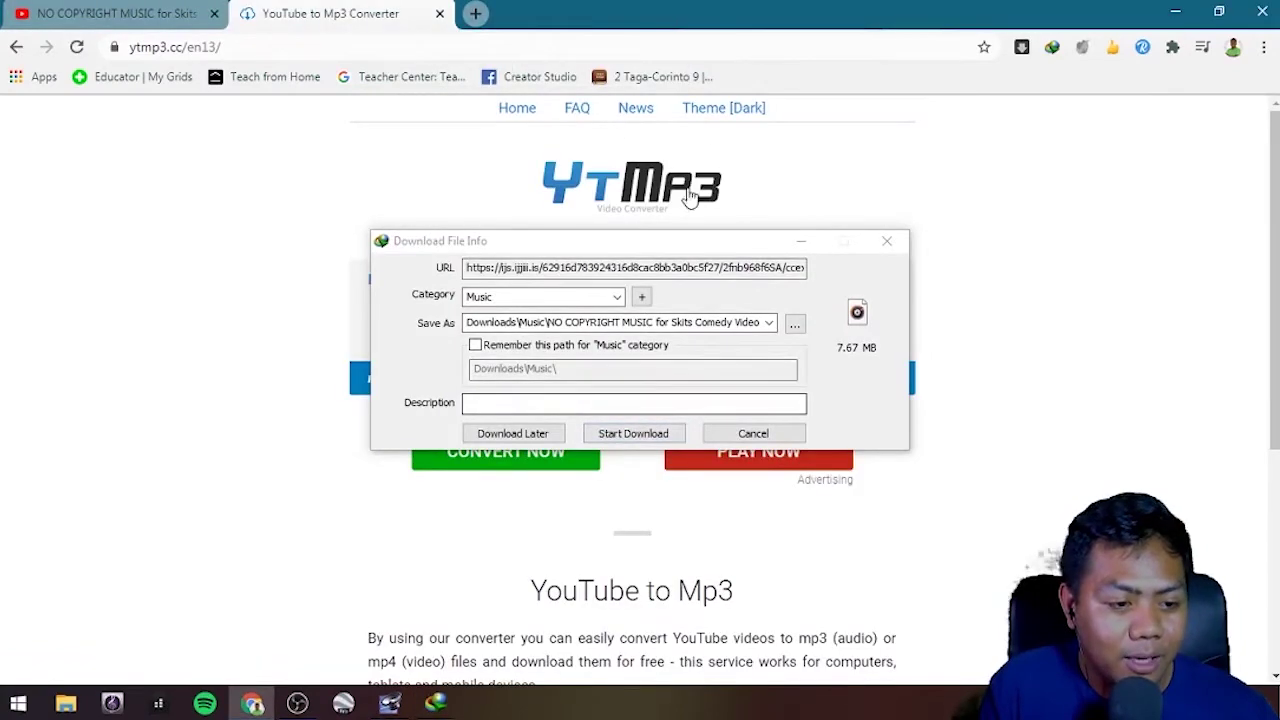
pyautogui.moveTo(655, 241); pyautogui.dragTo(572, 170)
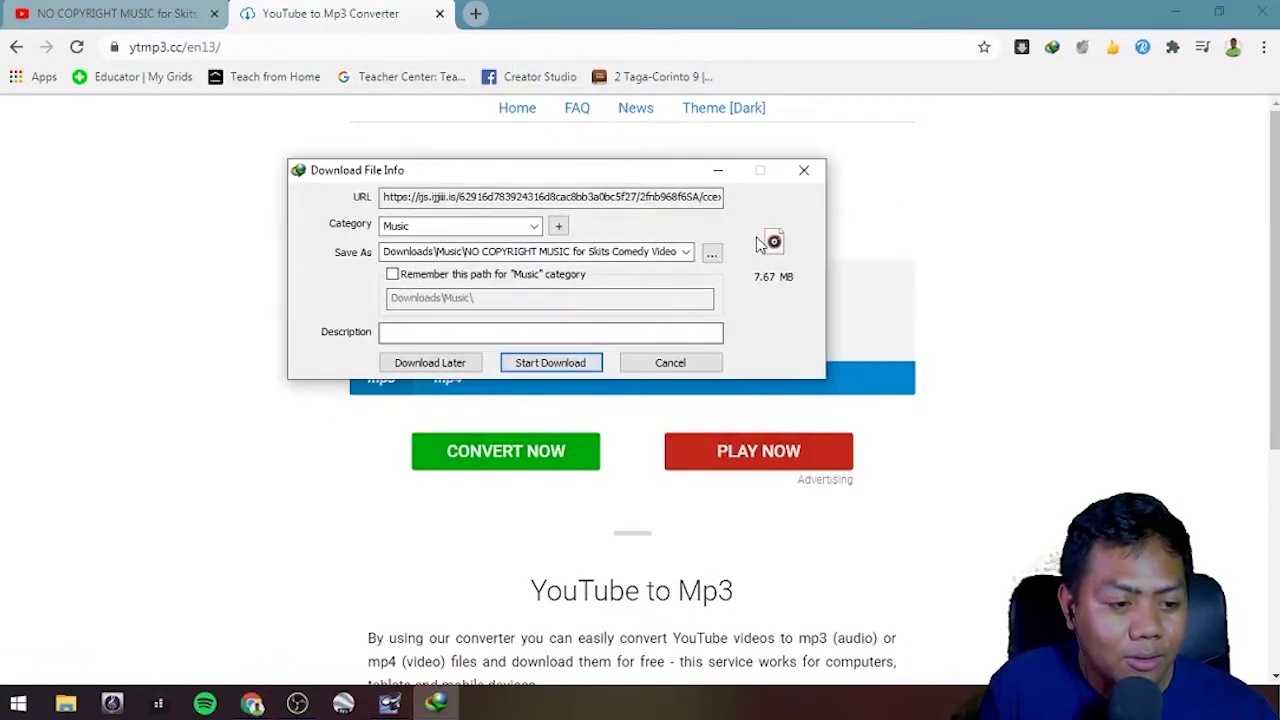
pyautogui.click(711, 253)
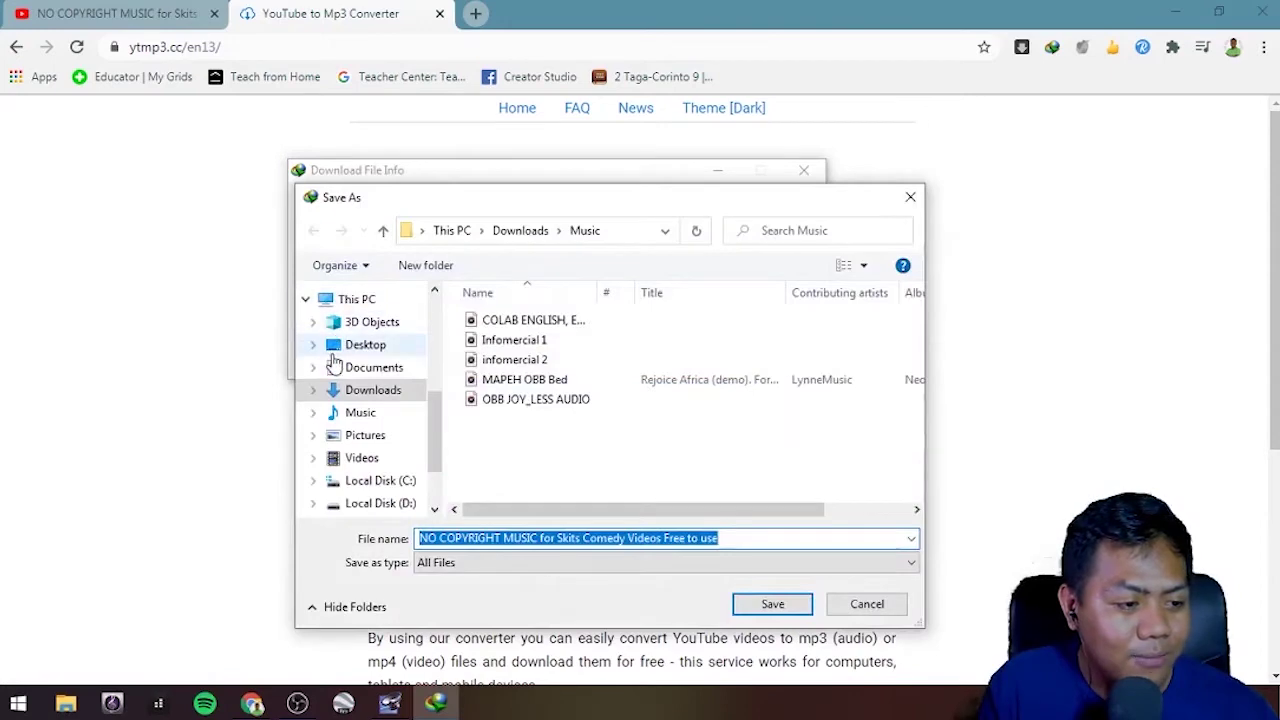
pyautogui.click(362, 344)
pyautogui.click(770, 605)
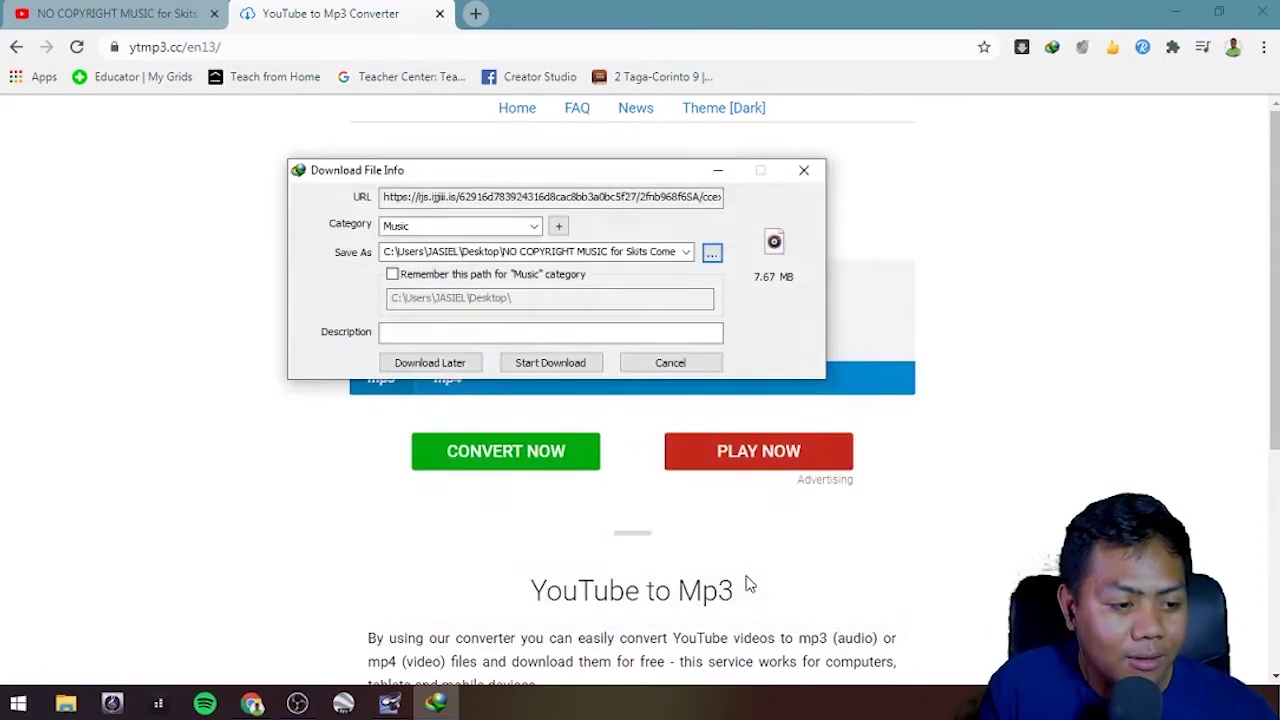
pyautogui.click(523, 363)
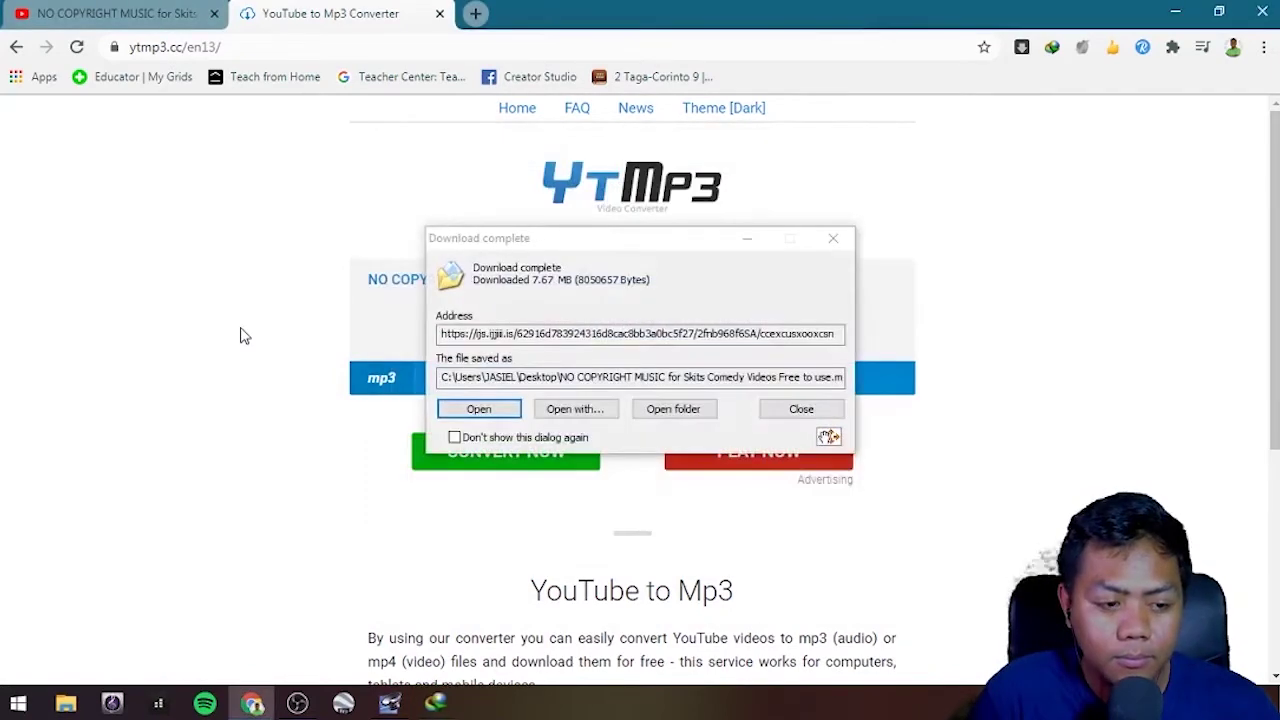
pyautogui.click(801, 408)
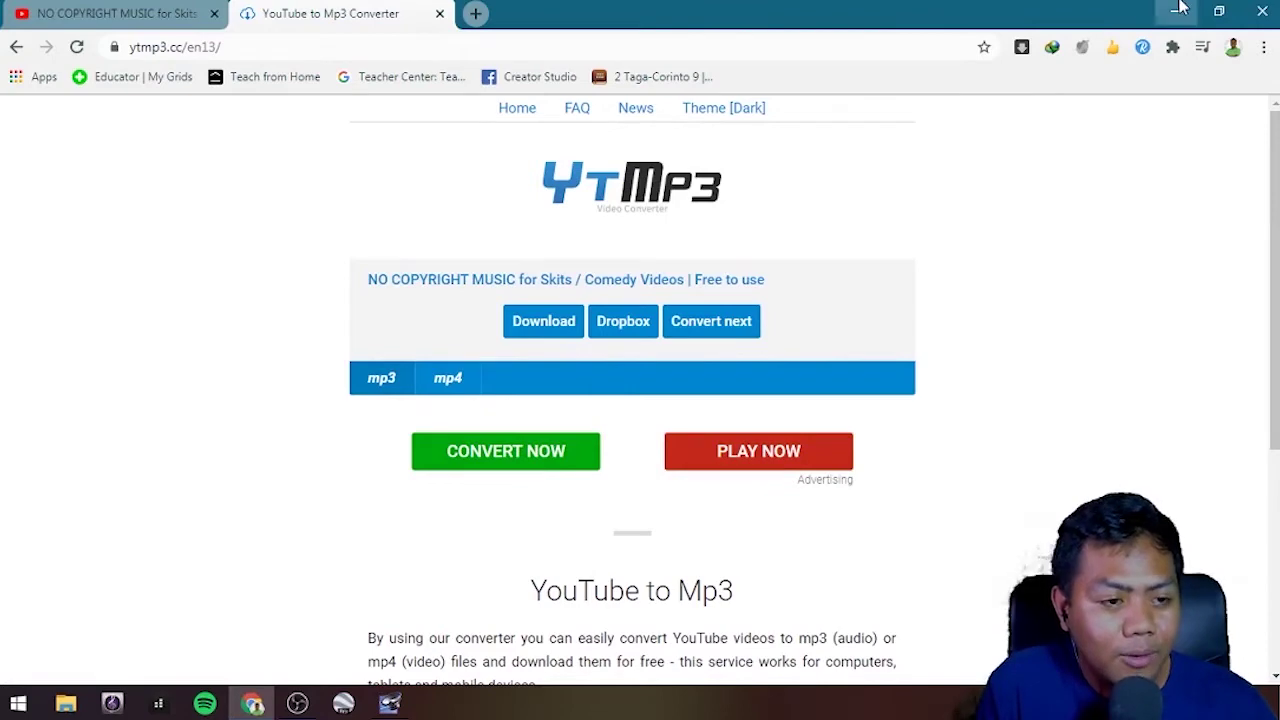
pyautogui.click(1179, 10)
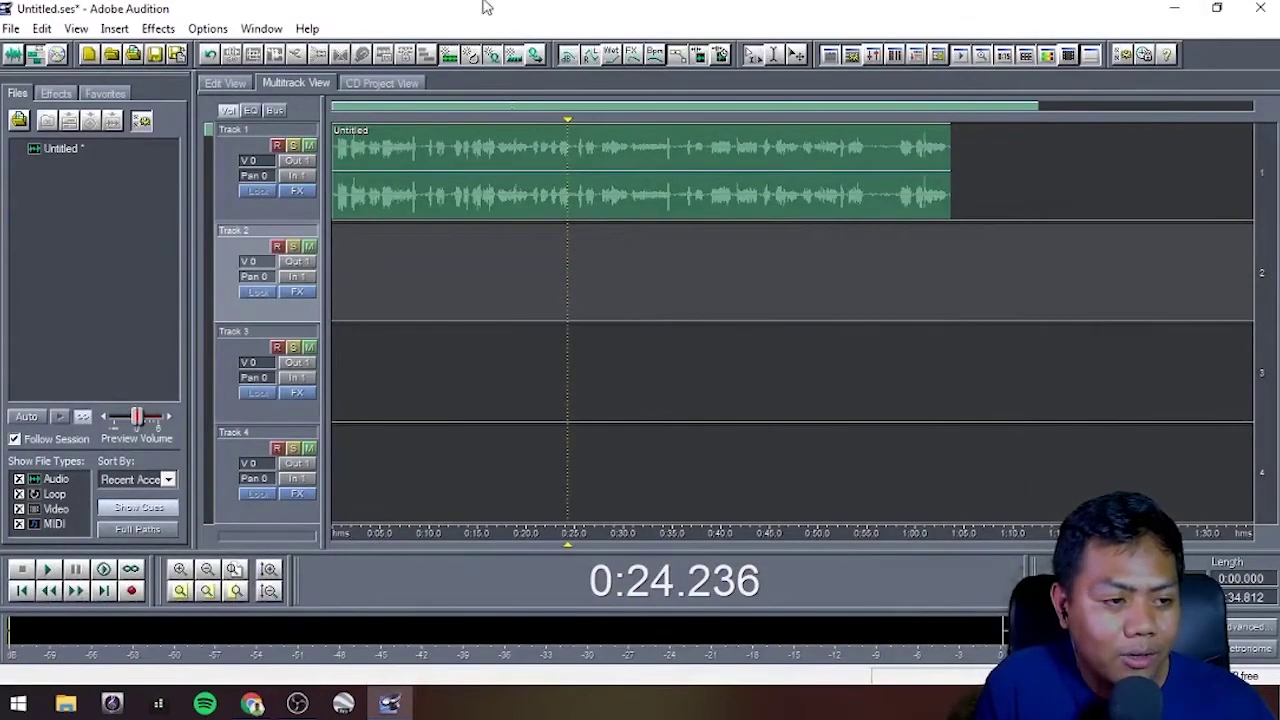
# Step: Import the NO COPYRIGHT MUSIC MP3 from the Desktop into the Files panel
pyautogui.click(49, 181)
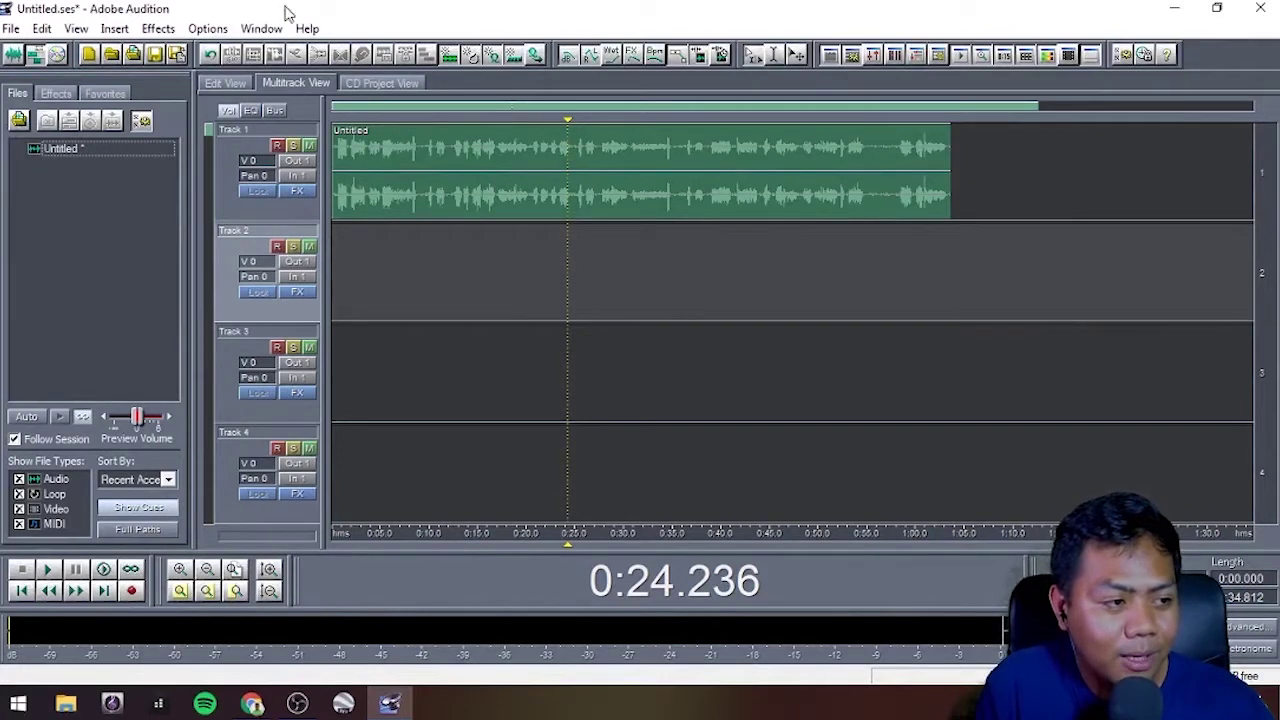
pyautogui.click(20, 120)
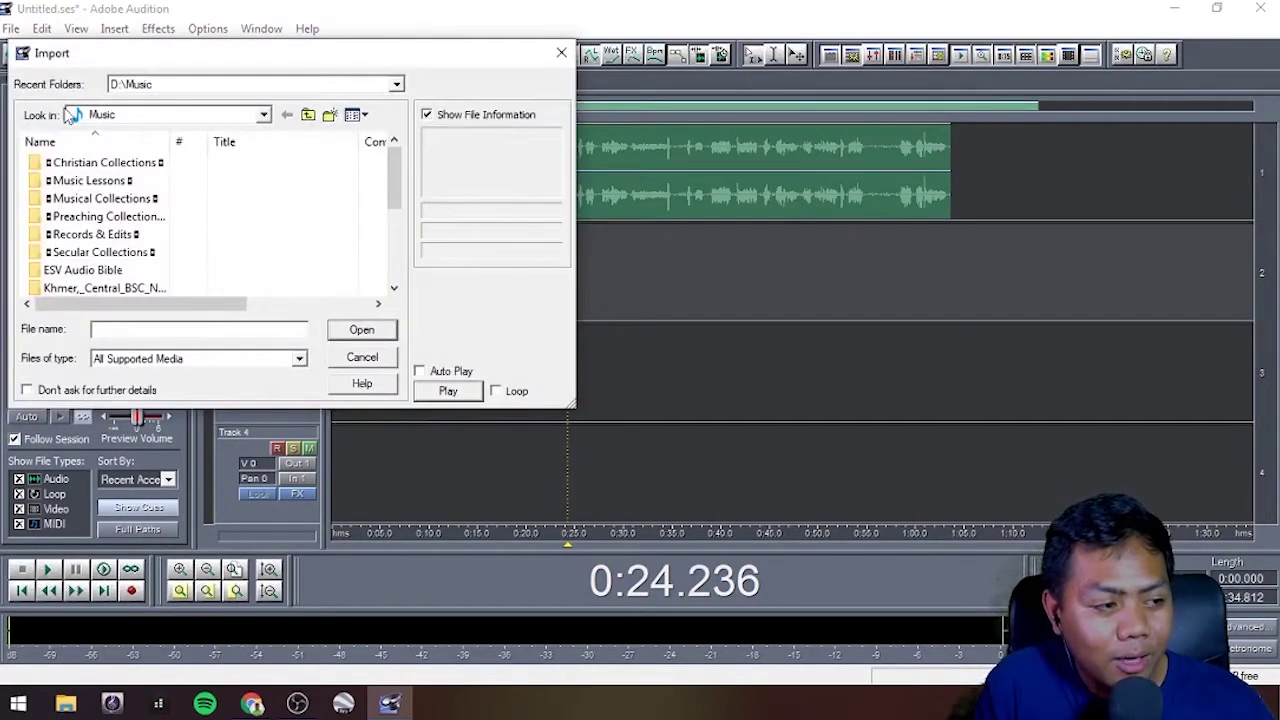
pyautogui.click(308, 115)
pyautogui.click(308, 115)
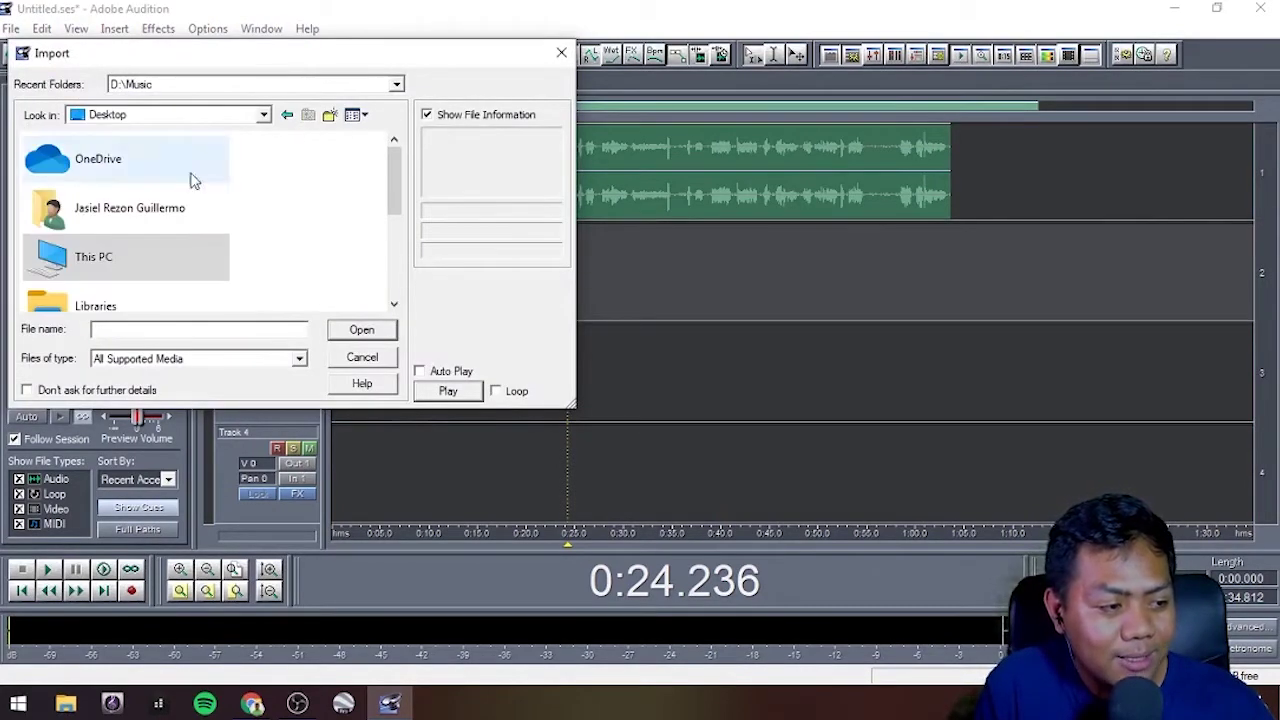
pyautogui.doubleClick(110, 263)
pyautogui.doubleClick(106, 222)
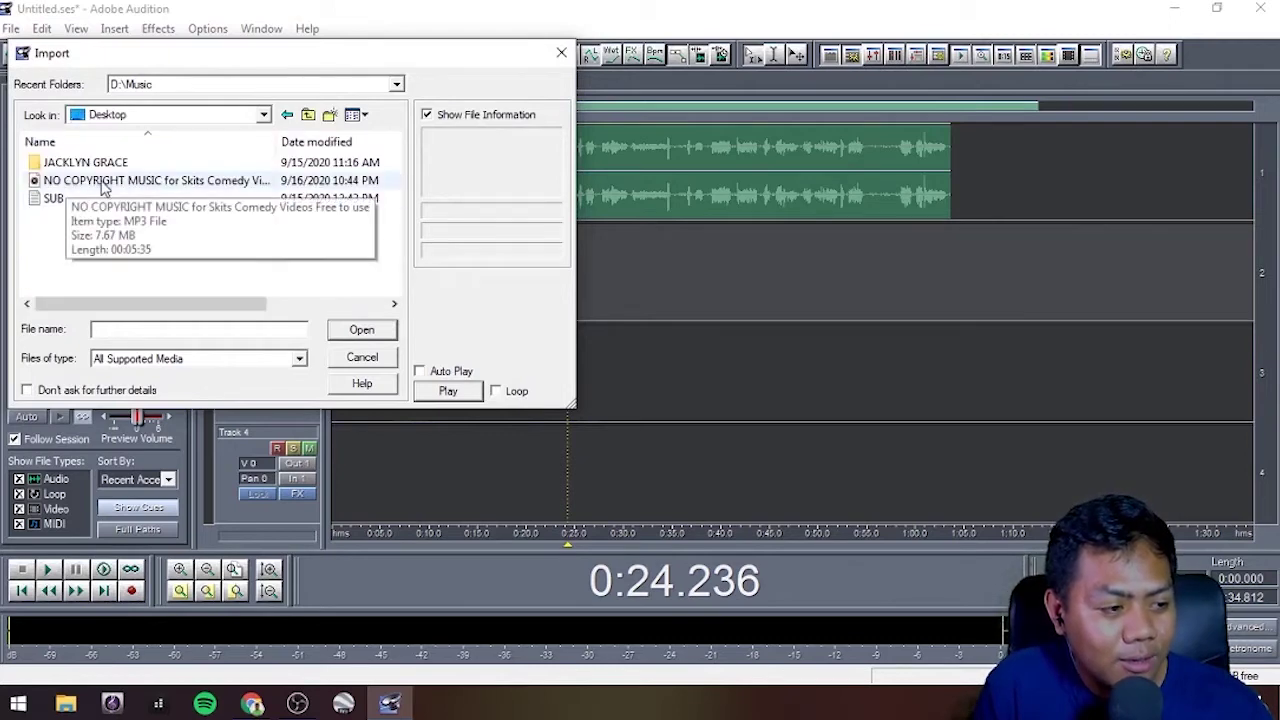
pyautogui.click(103, 182)
pyautogui.click(362, 329)
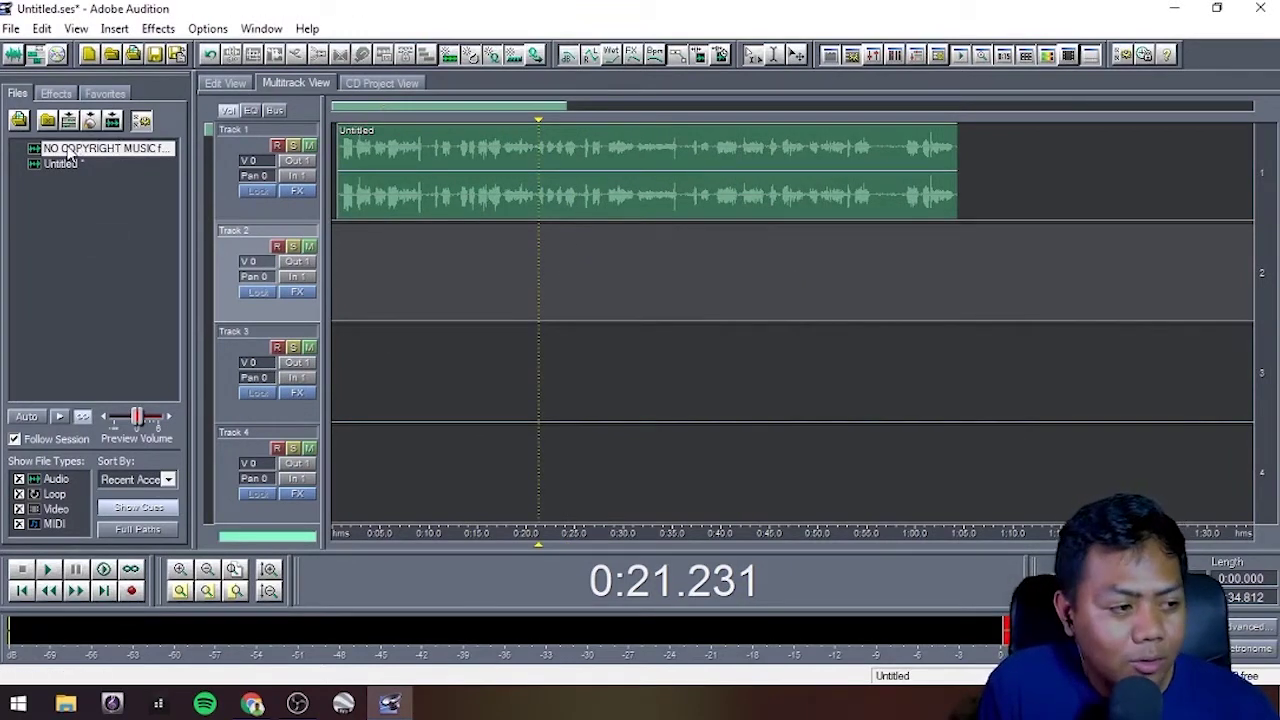
pyautogui.moveTo(80, 155); pyautogui.dragTo(372, 265)
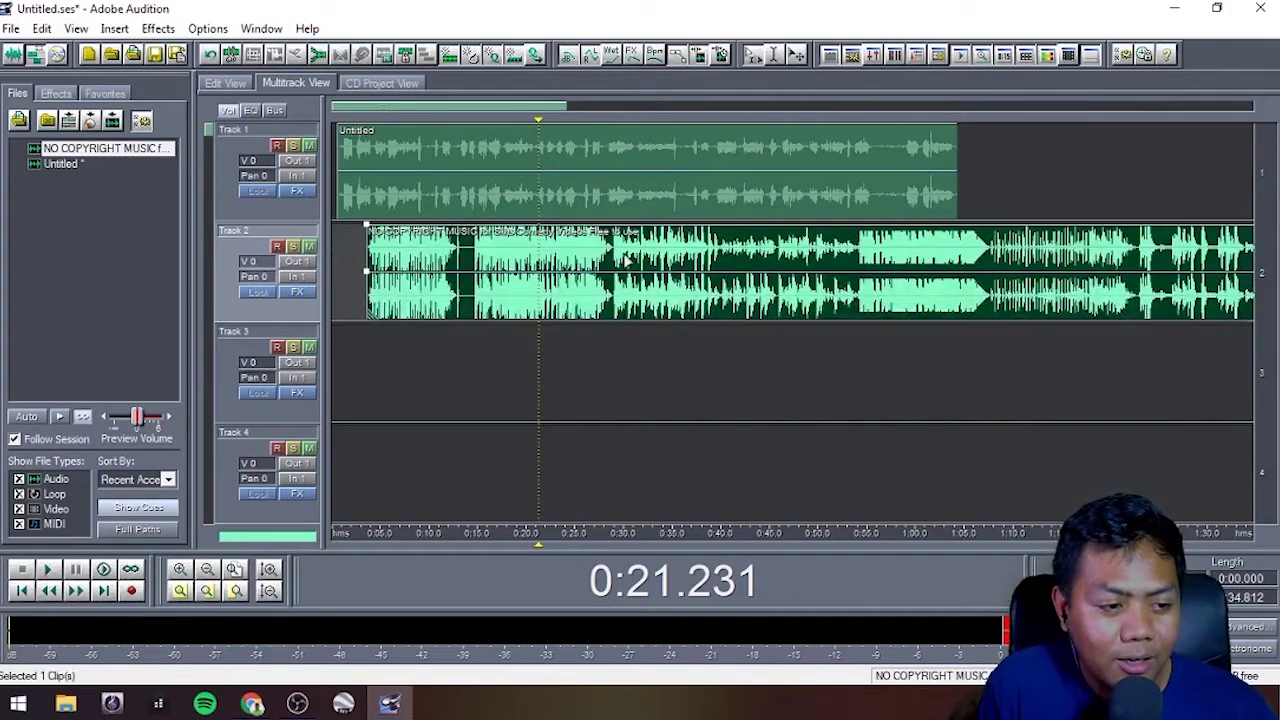
pyautogui.moveTo(627, 258); pyautogui.dragTo(594, 258)
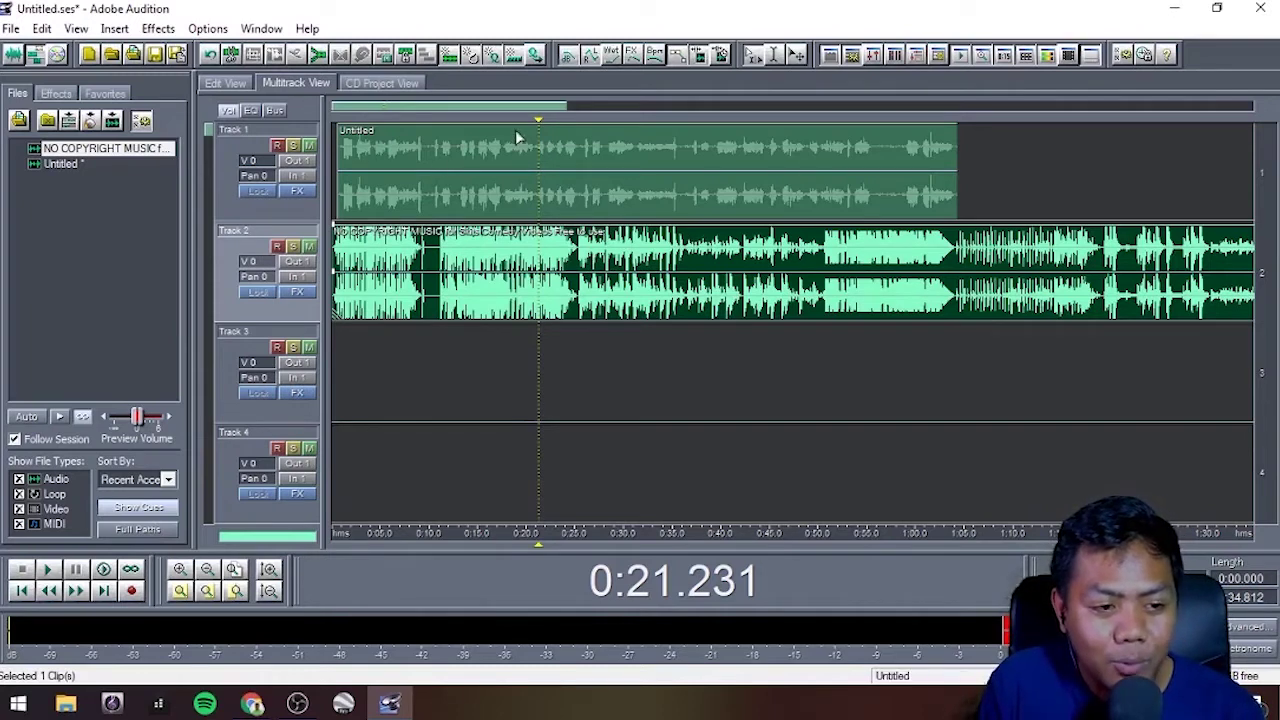
pyautogui.click(447, 175)
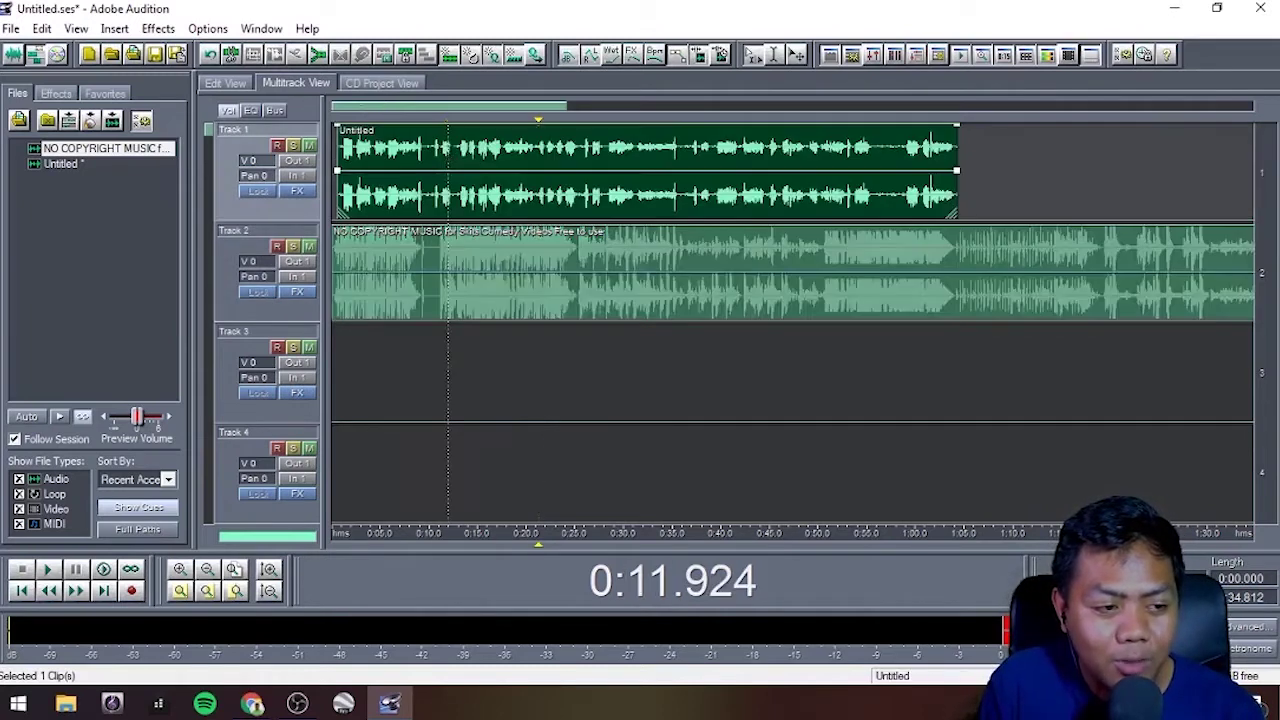
pyautogui.click(541, 254)
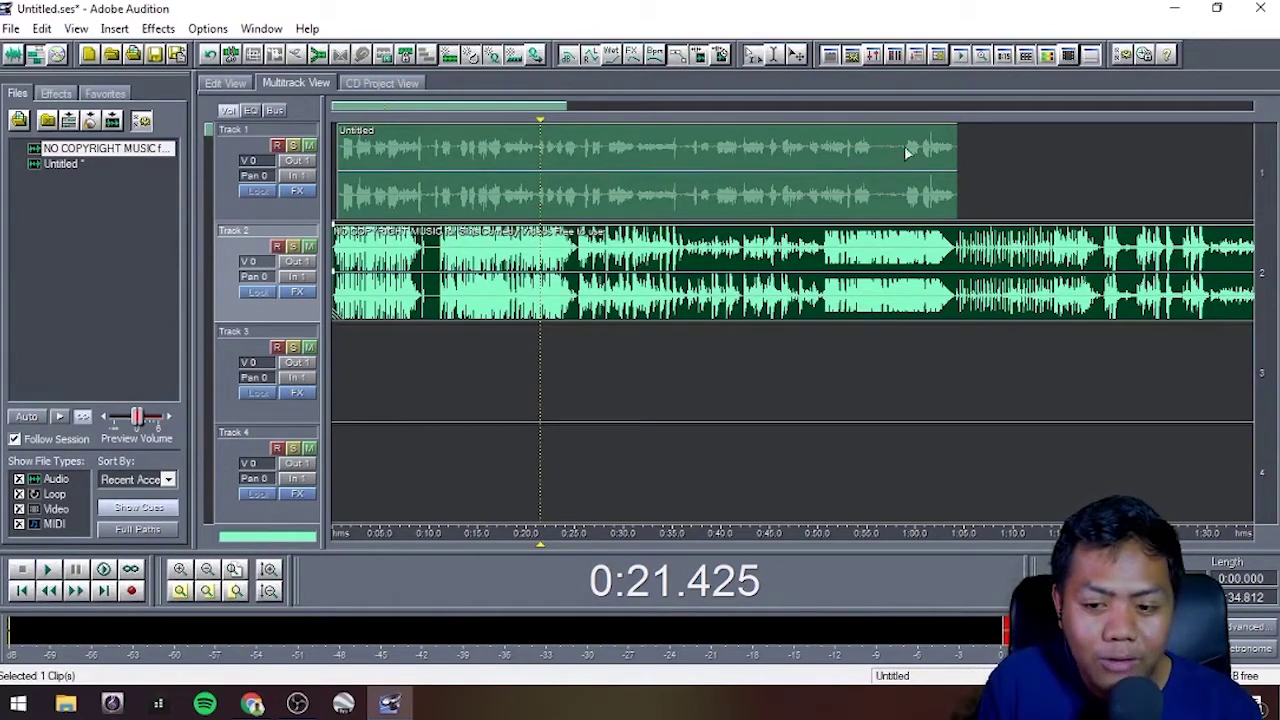
pyautogui.click(667, 258)
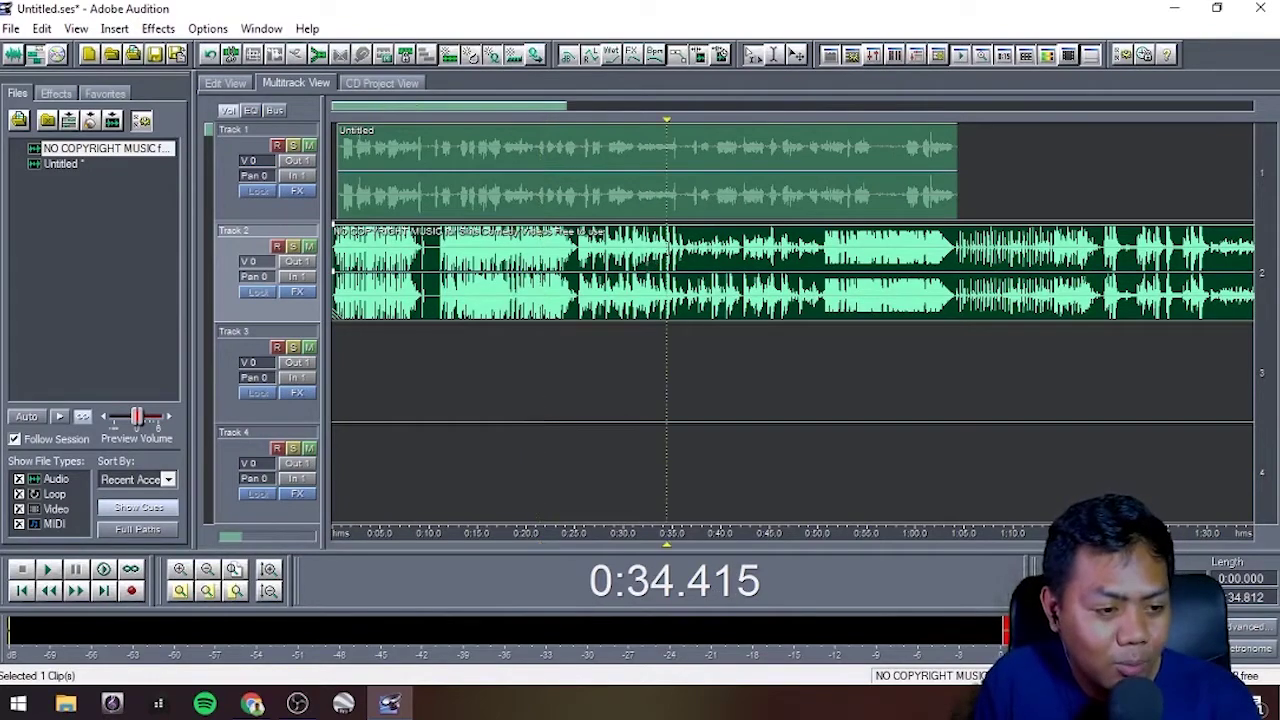
pyautogui.press('Delete')
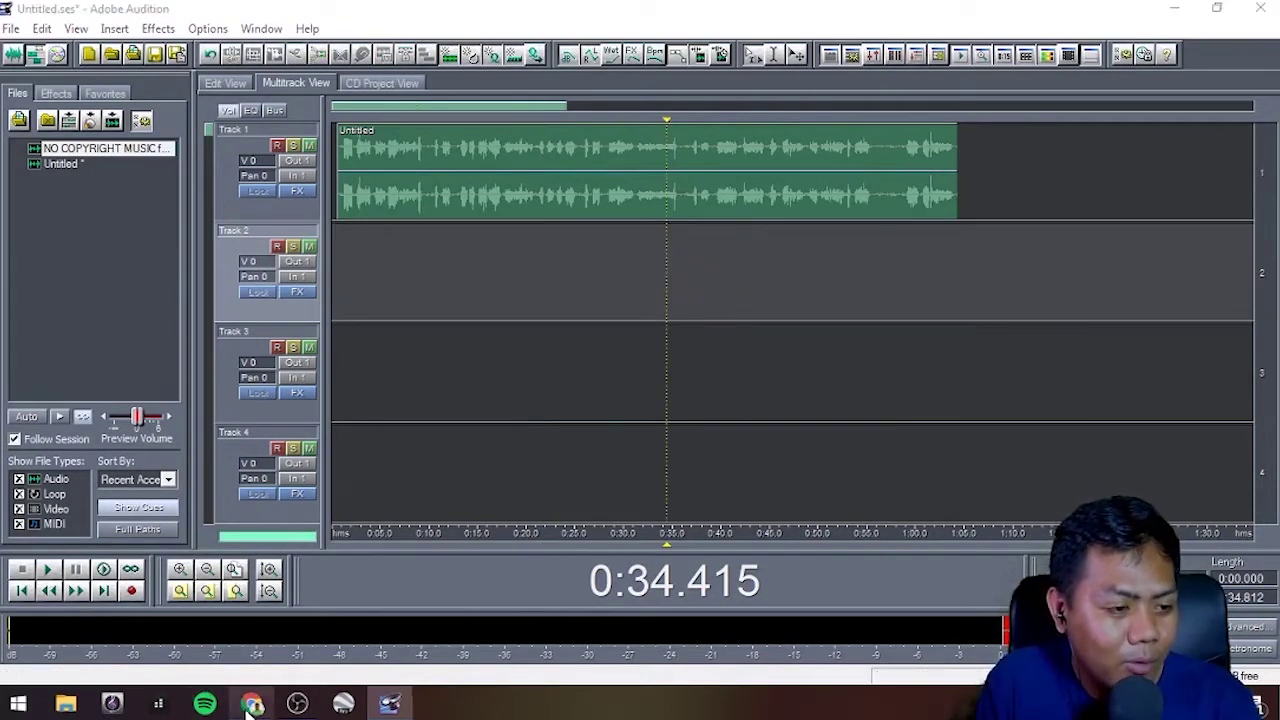
pyautogui.click(252, 703)
# Step: Open the Funny Background Music video, copy its URL, and go to the ytmp3.cc tab
pyautogui.click(160, 10)
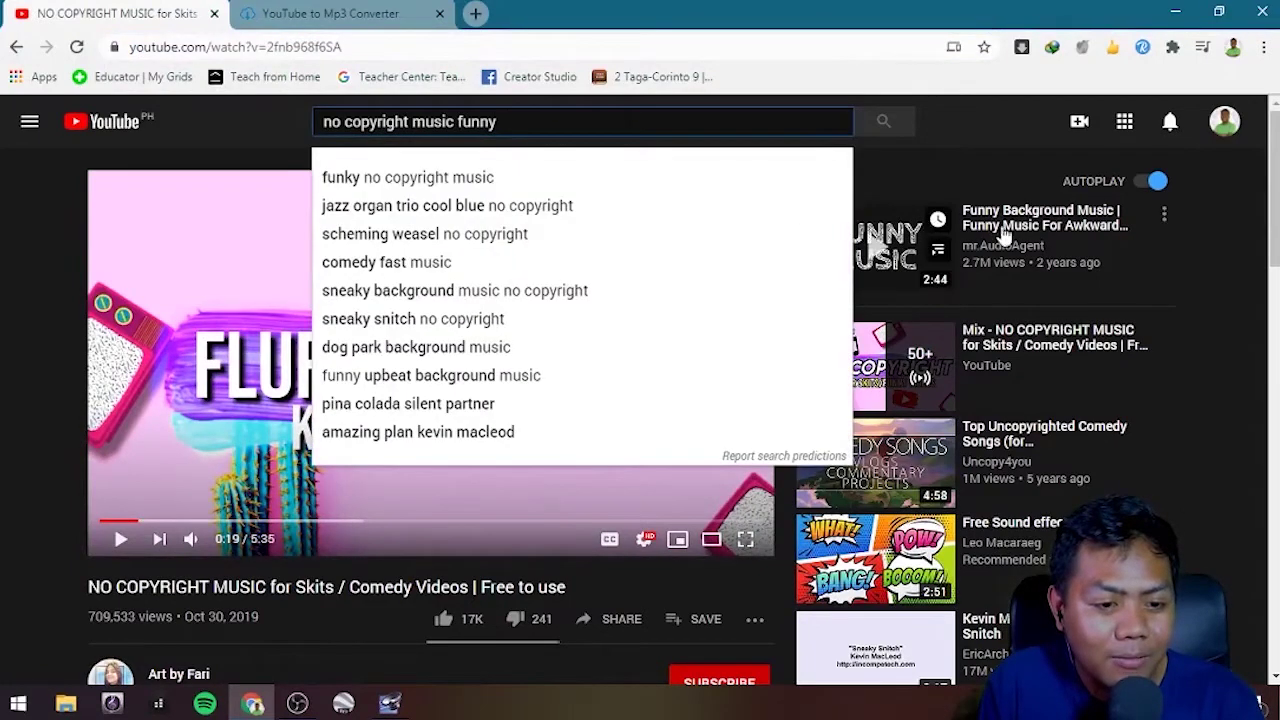
pyautogui.click(1006, 238)
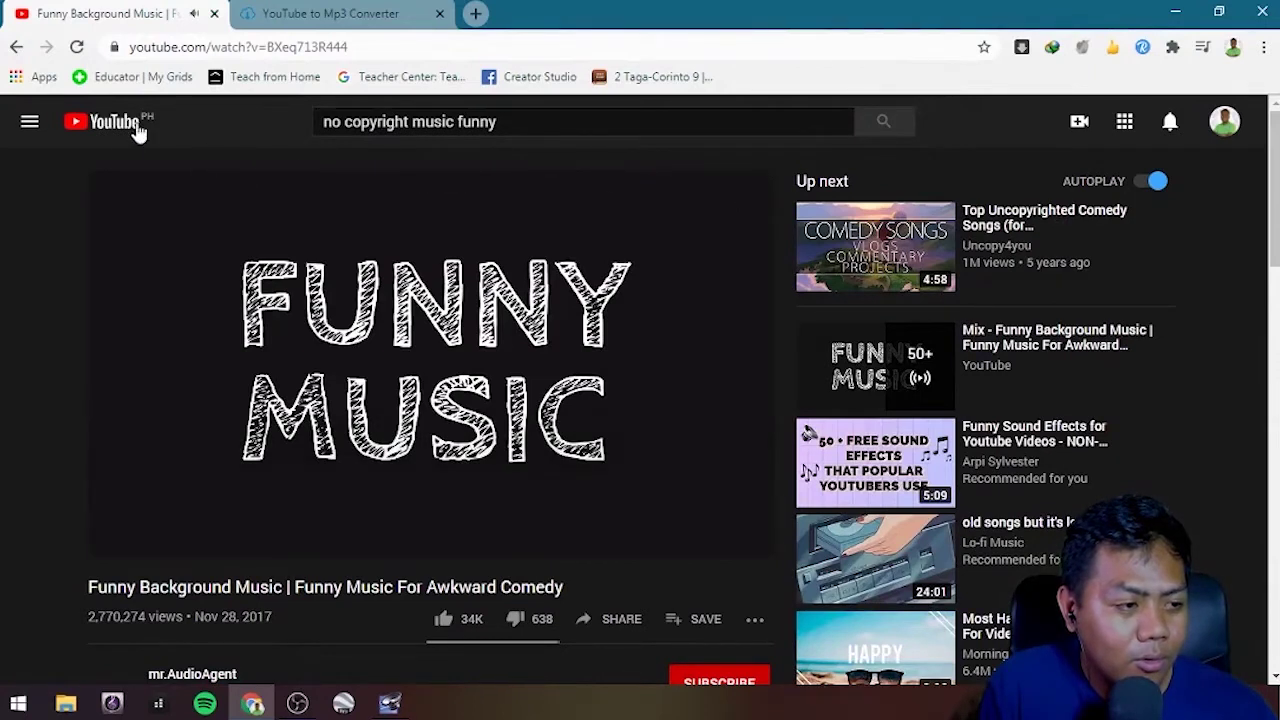
pyautogui.click(162, 50)
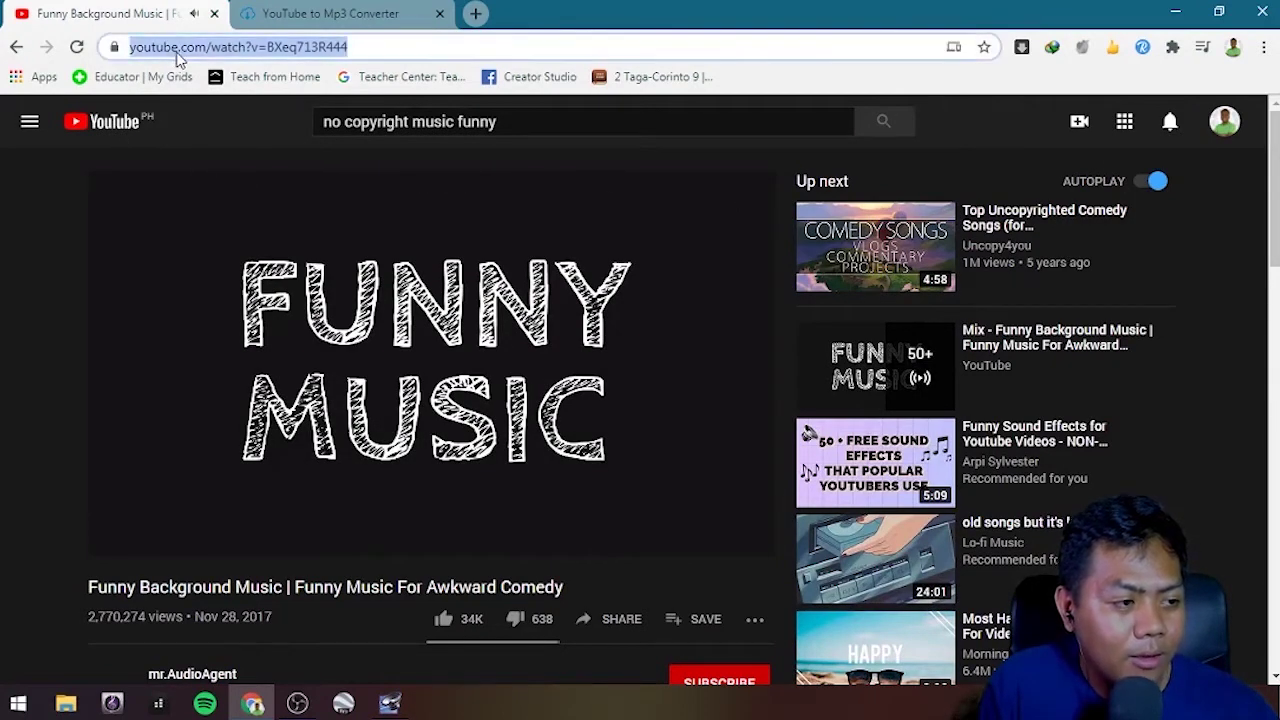
pyautogui.click(177, 206)
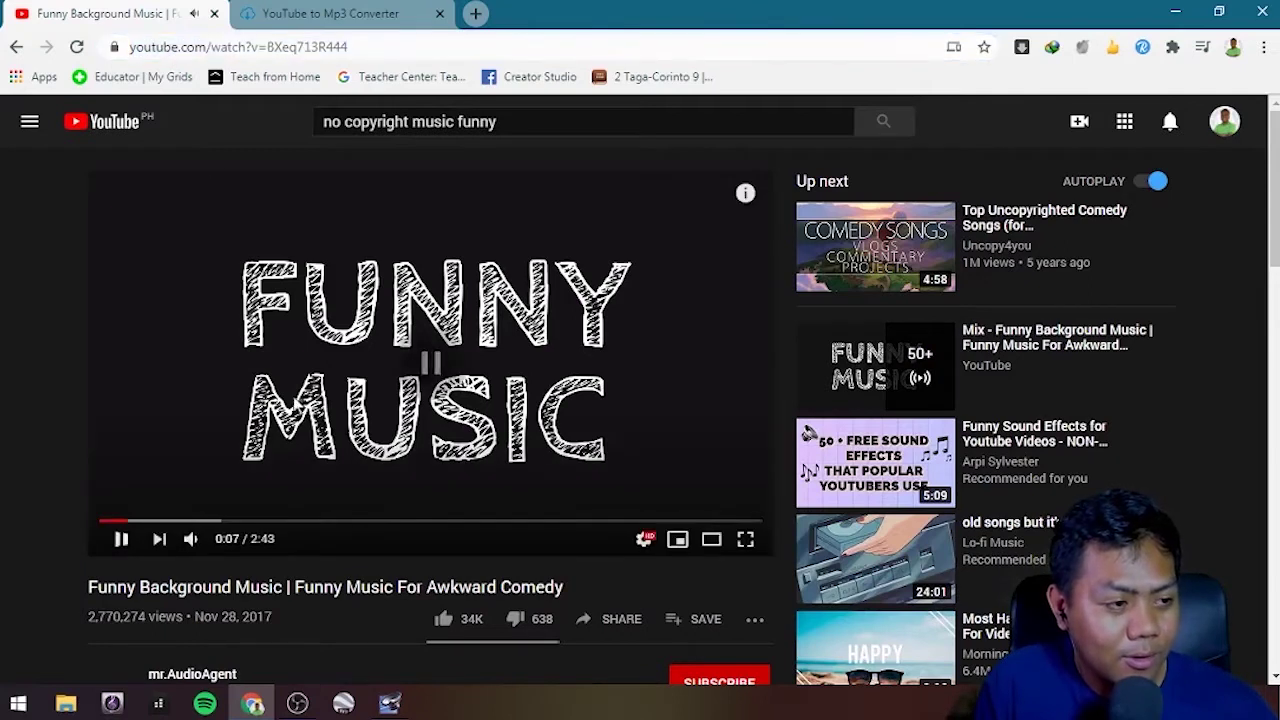
pyautogui.click(197, 50)
pyautogui.hotkey('ctrl', 'c')
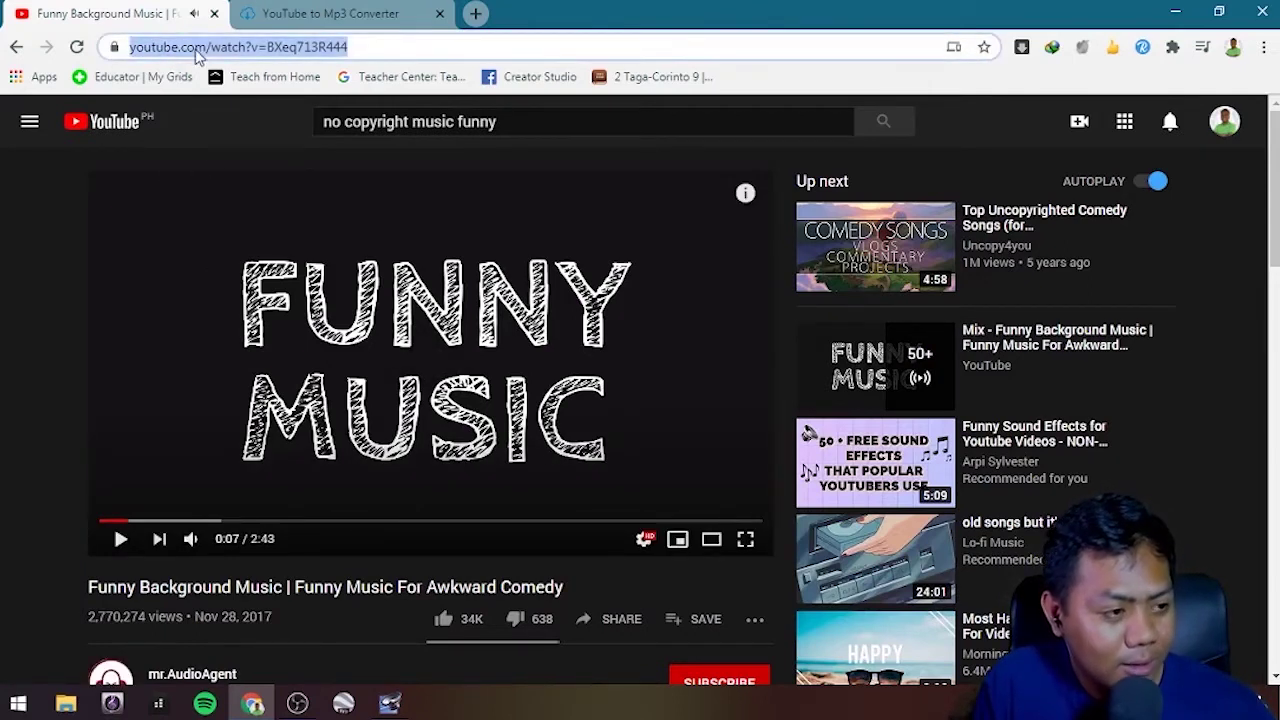
pyautogui.click(305, 12)
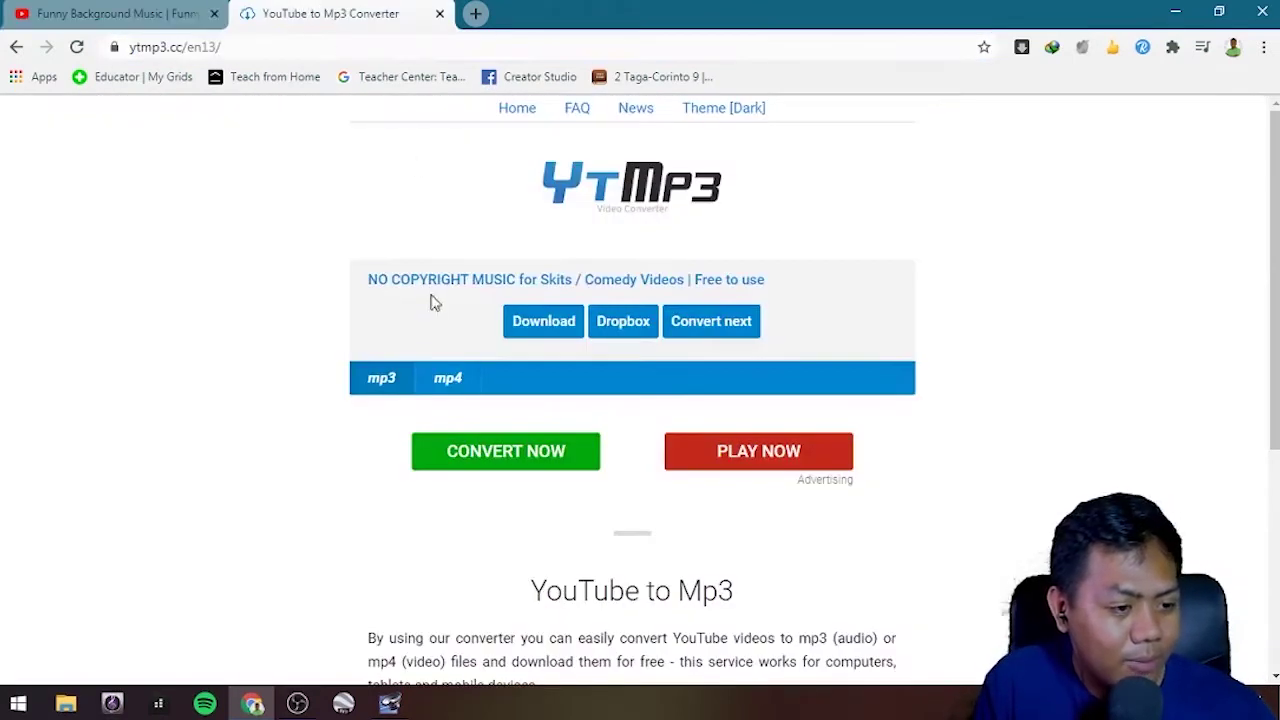
# Step: Convert the copied Funny Background Music video link to mp3 in YTMP3
pyautogui.click(713, 328)
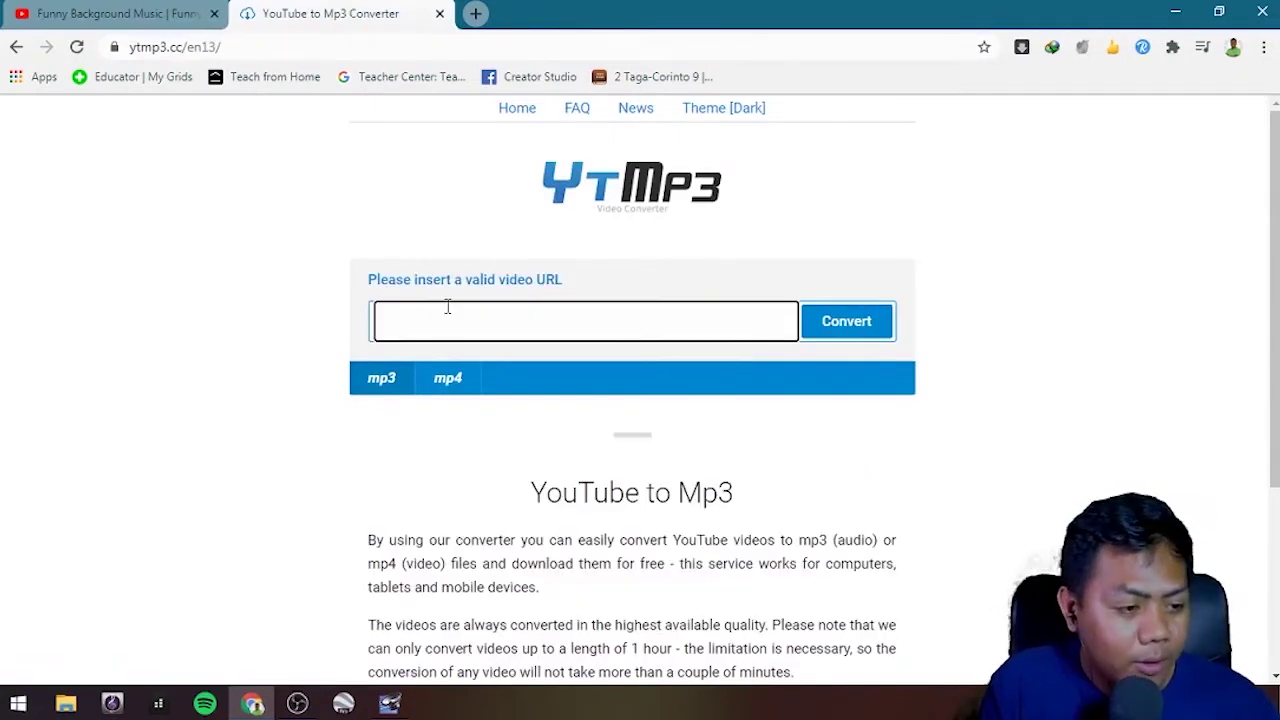
pyautogui.hotkey('ctrl', 'v')
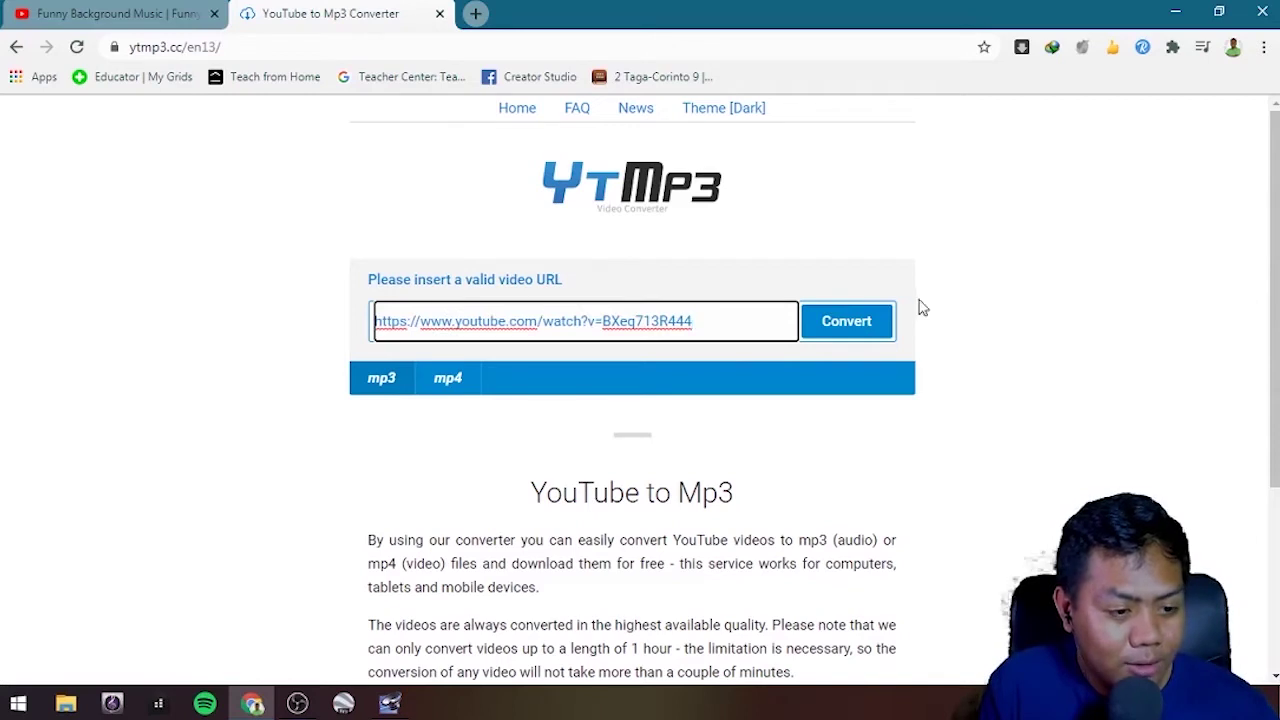
pyautogui.click(848, 337)
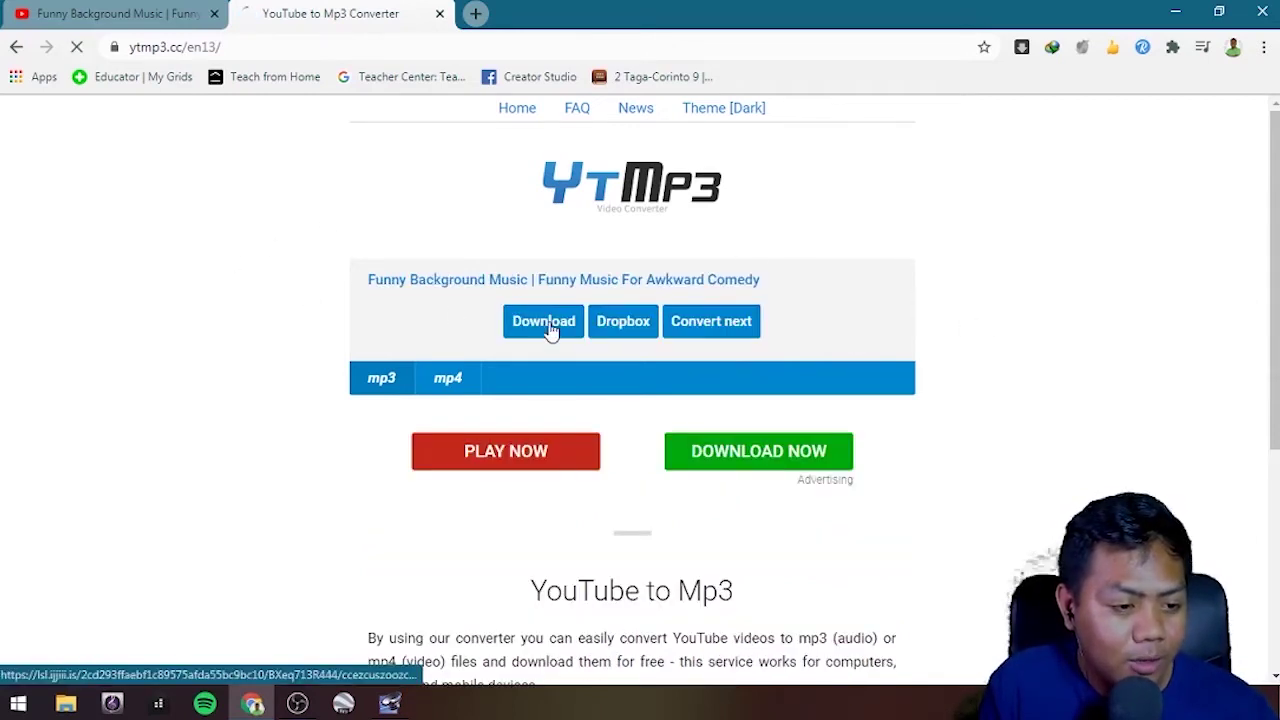
# Step: Download the converted mp3 to the Downloads folder and return to Audition
pyautogui.click(549, 328)
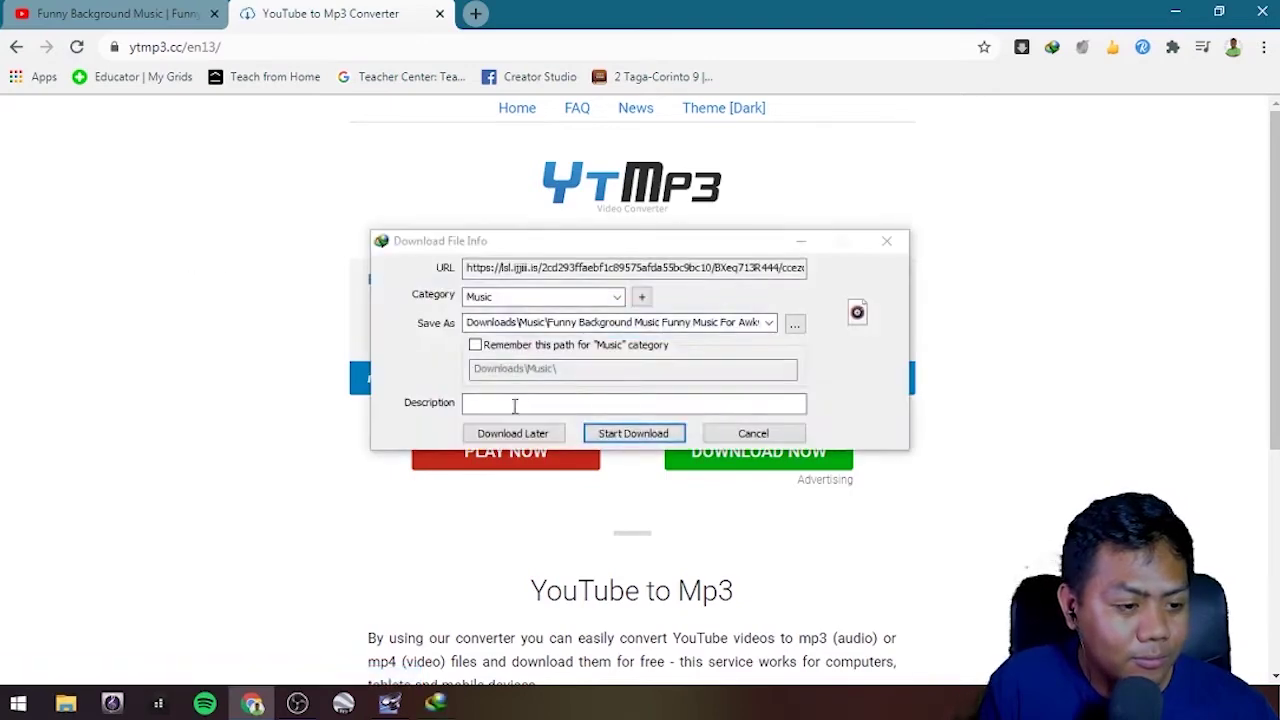
pyautogui.click(790, 324)
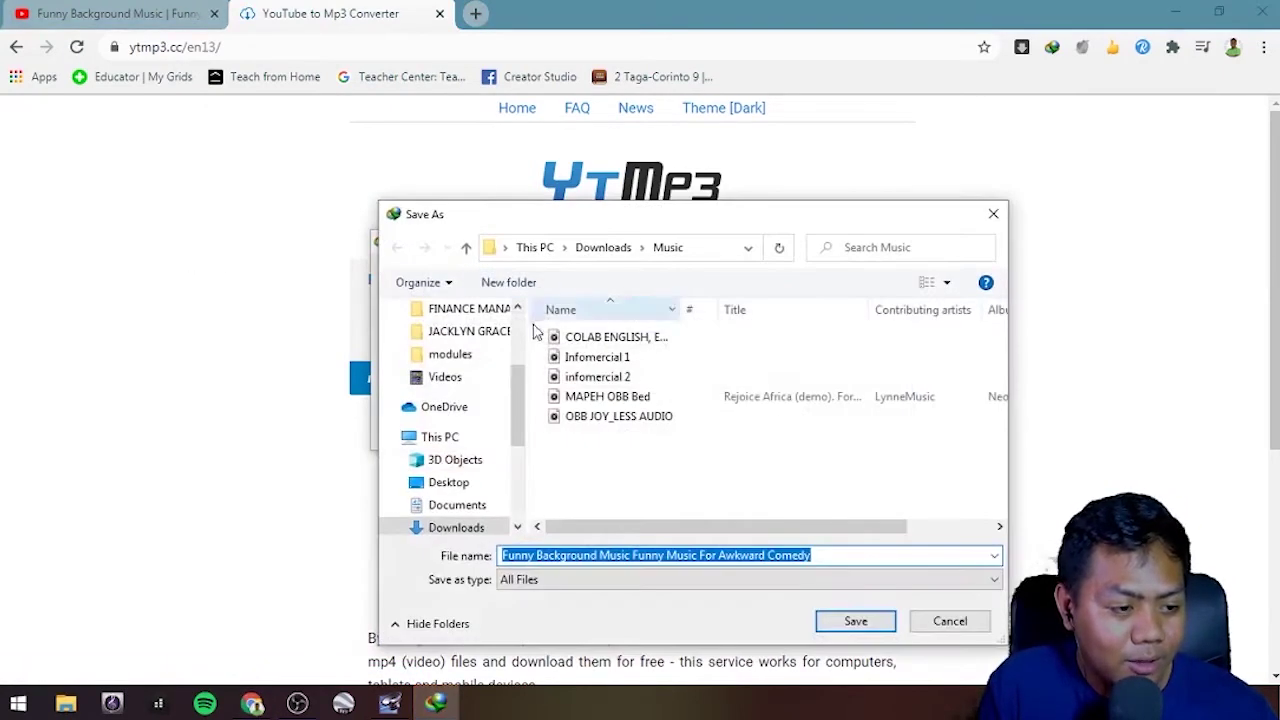
pyautogui.scroll(3, 440, 400)
pyautogui.click(450, 369)
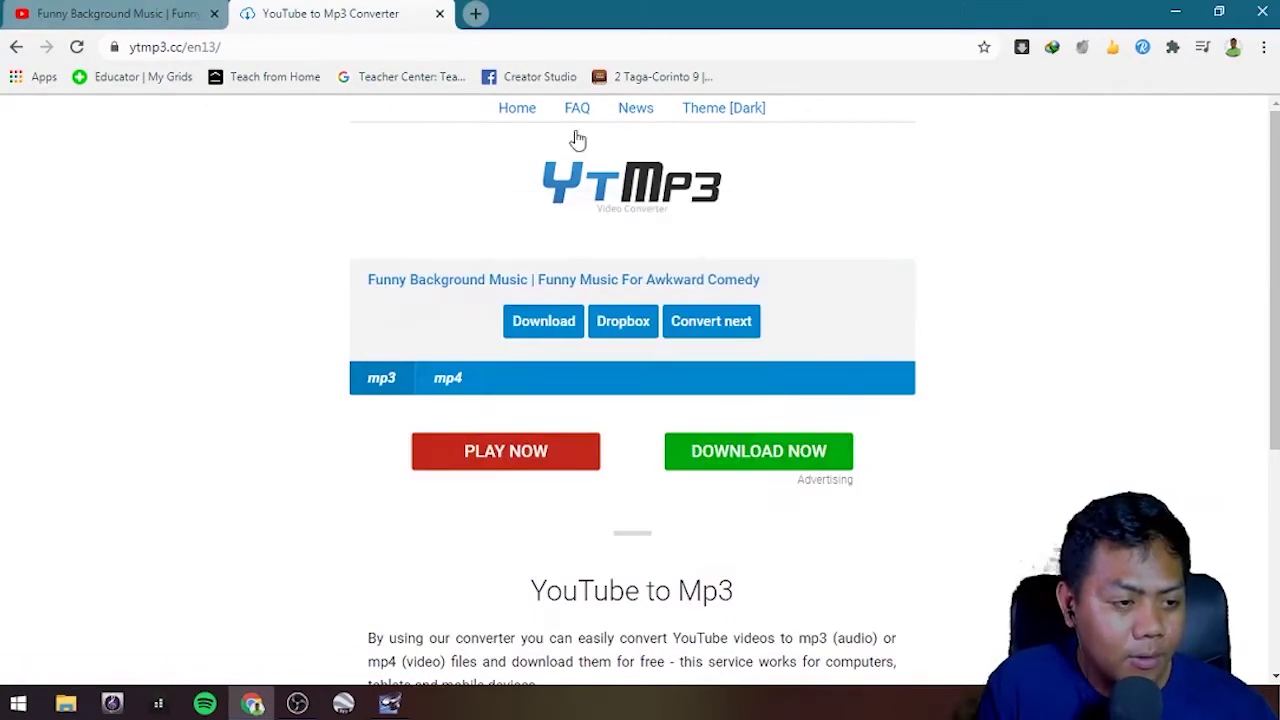
pyautogui.click(1168, 10)
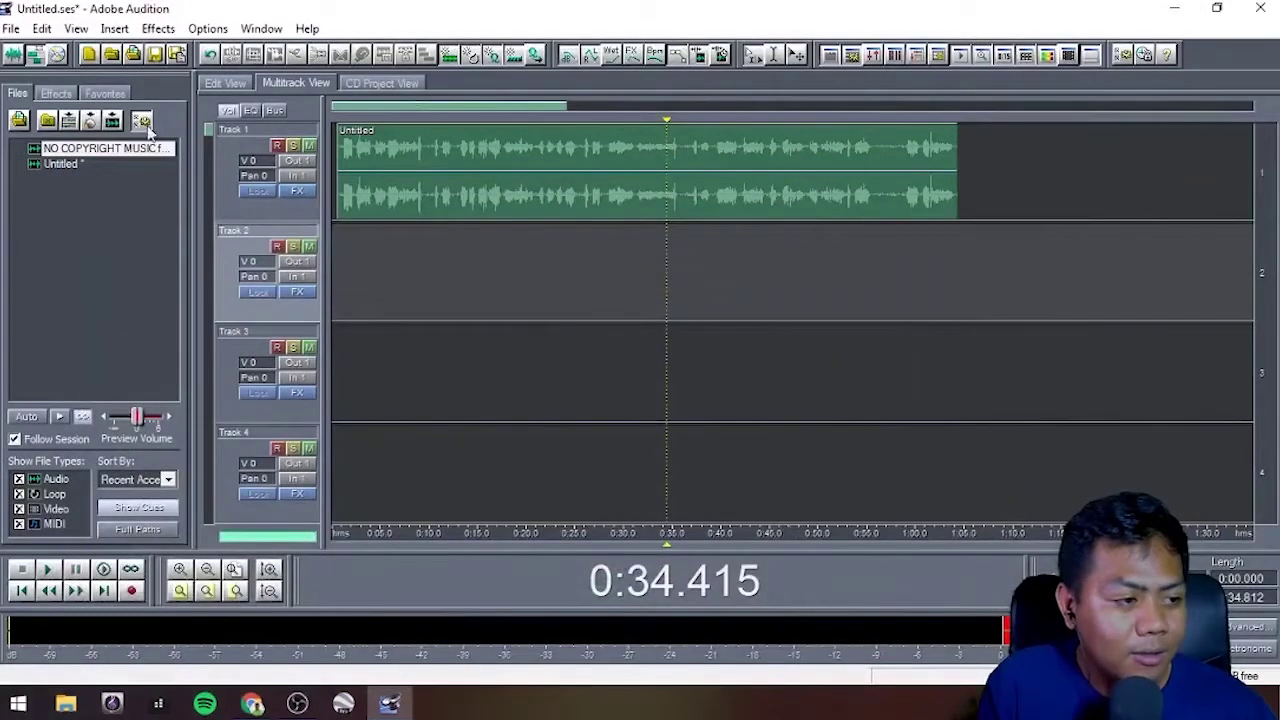
# Step: Delete the old no-copyright music from Files and import the Funny Background Music mp3
pyautogui.click(90, 149)
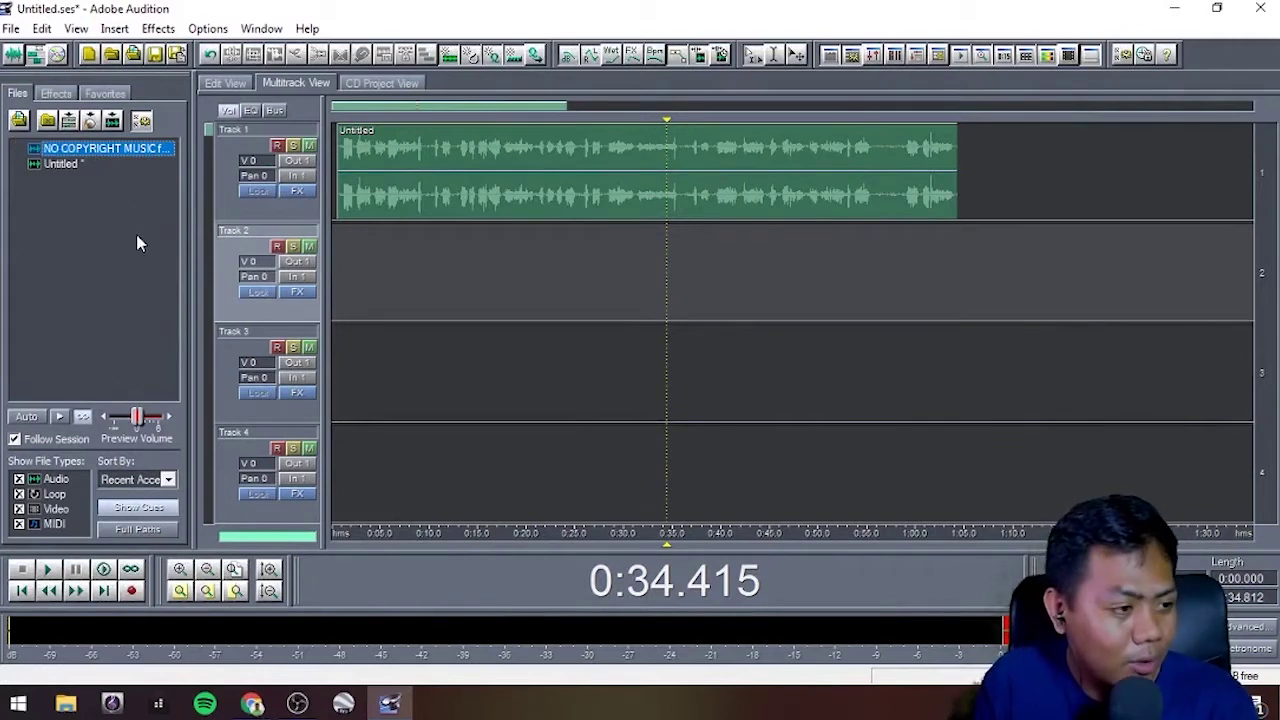
pyautogui.press('Delete')
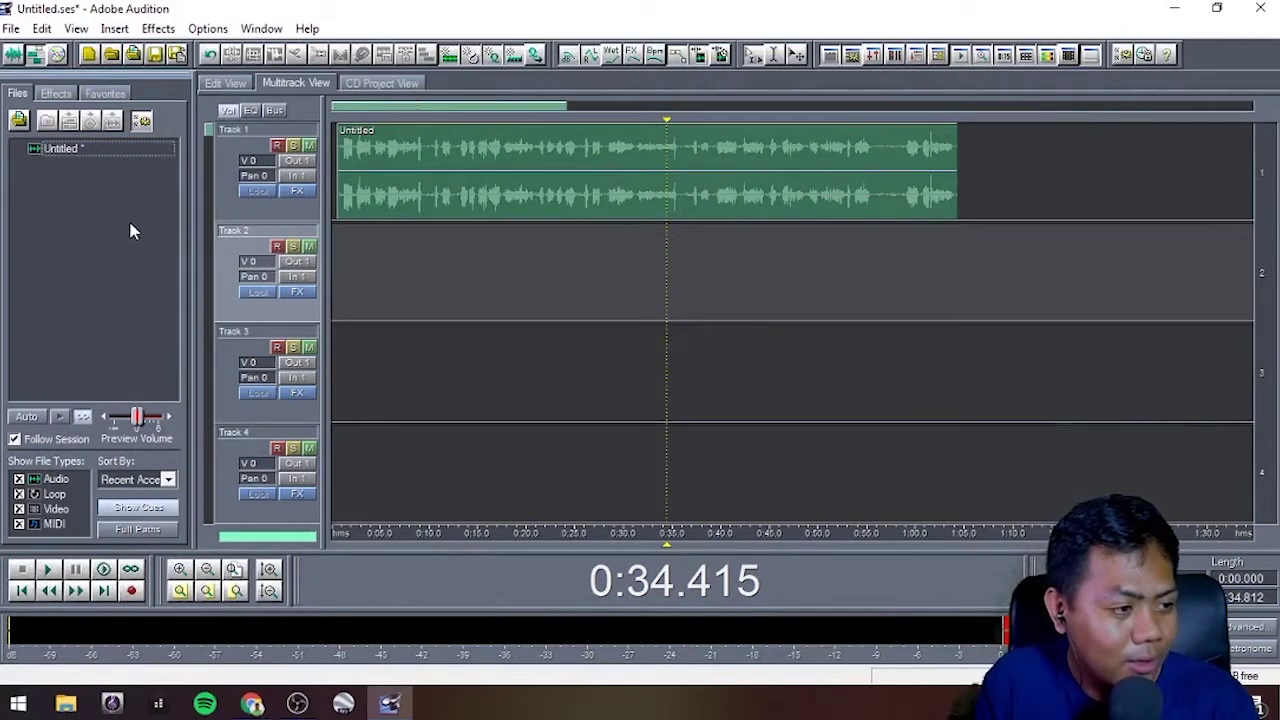
pyautogui.click(20, 120)
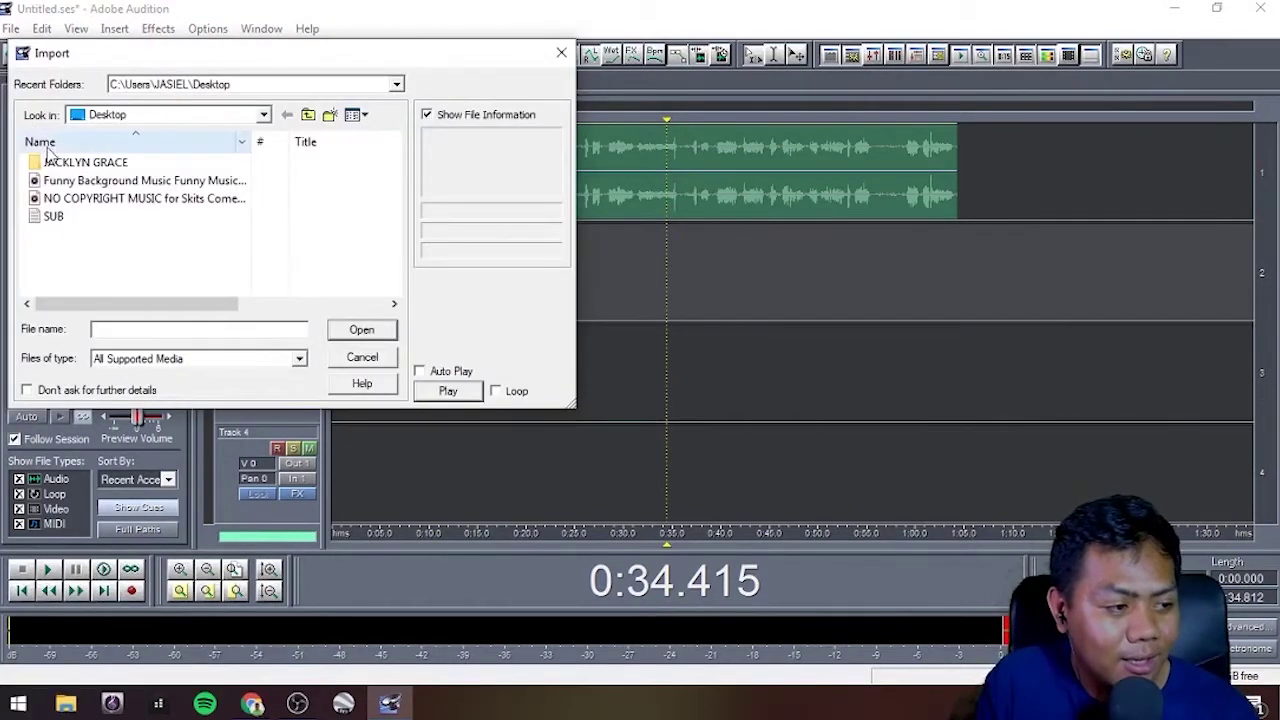
pyautogui.click(98, 184)
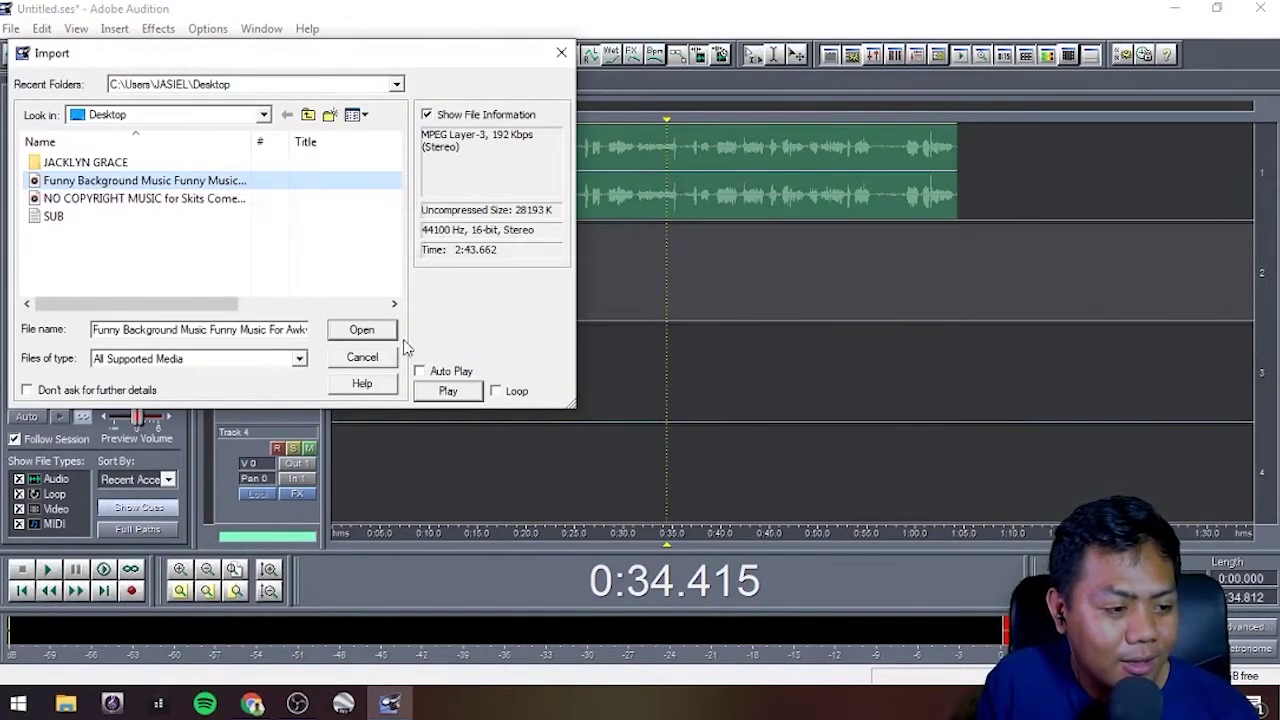
pyautogui.click(371, 327)
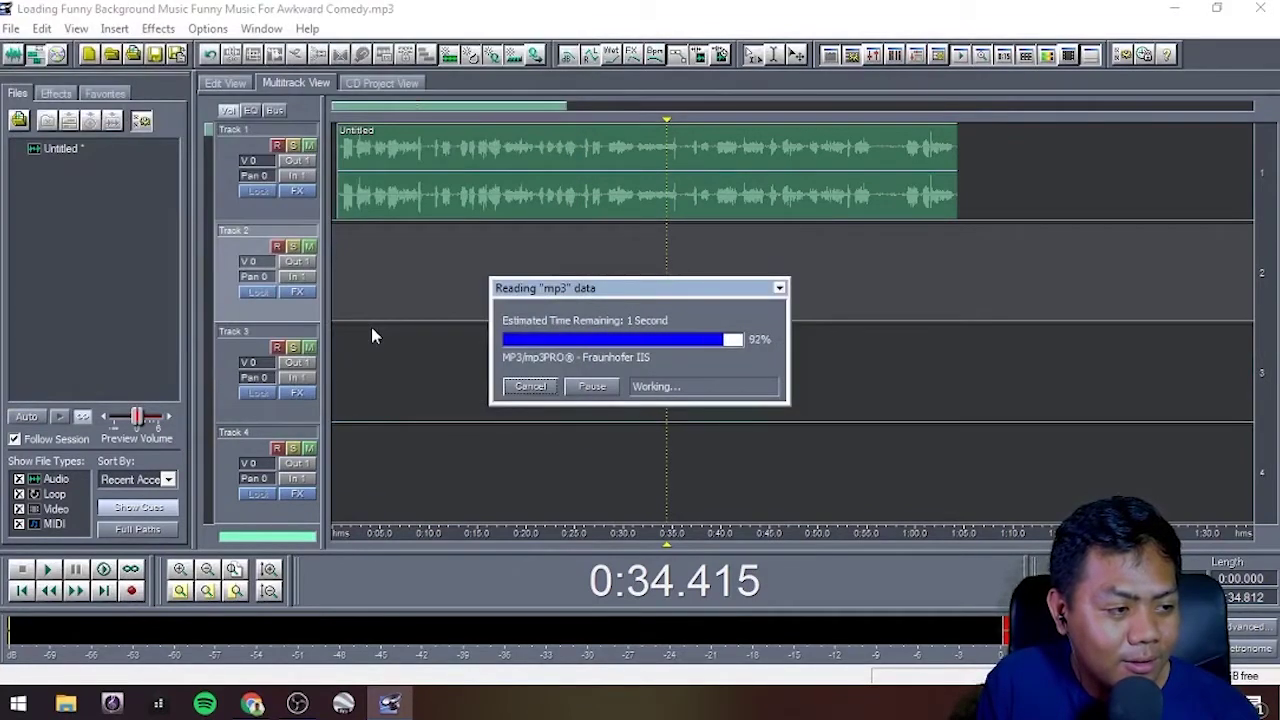
# Step: Place Funny Background Music on Track 2 at 0:00, preview it, and nudge the narration later
pyautogui.moveTo(76, 153); pyautogui.dragTo(390, 264)
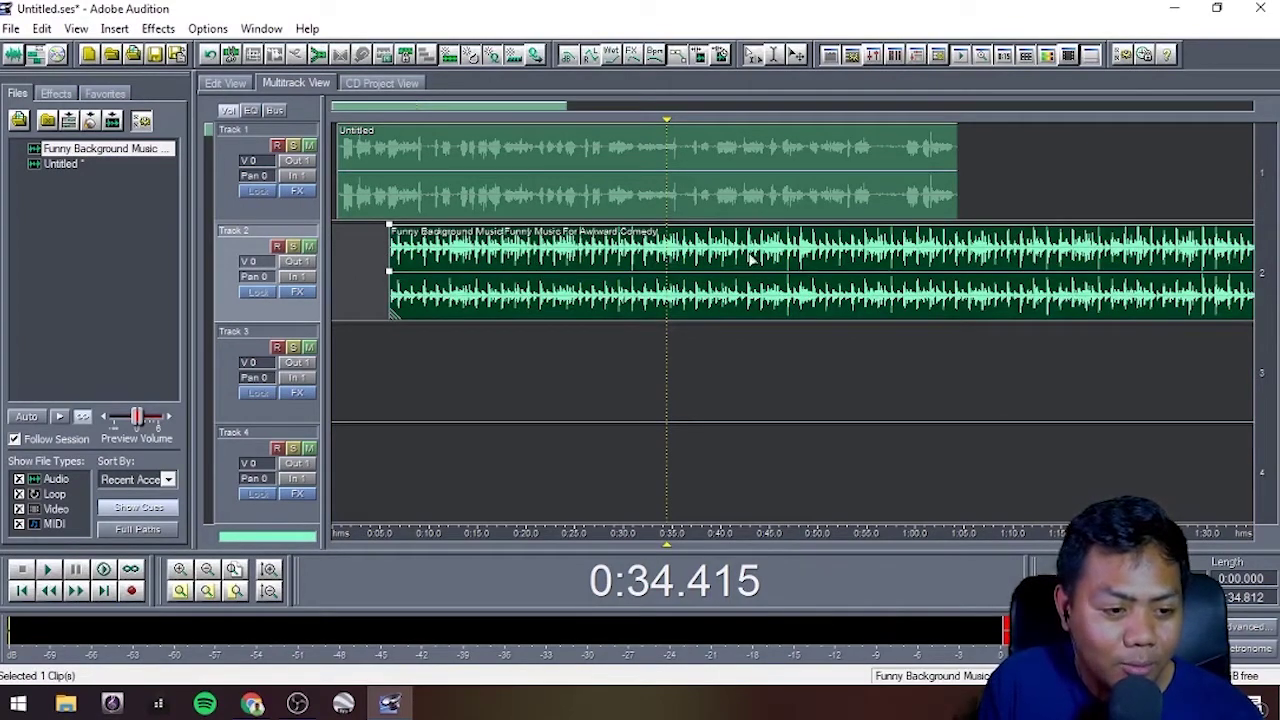
pyautogui.moveTo(752, 258); pyautogui.dragTo(660, 263)
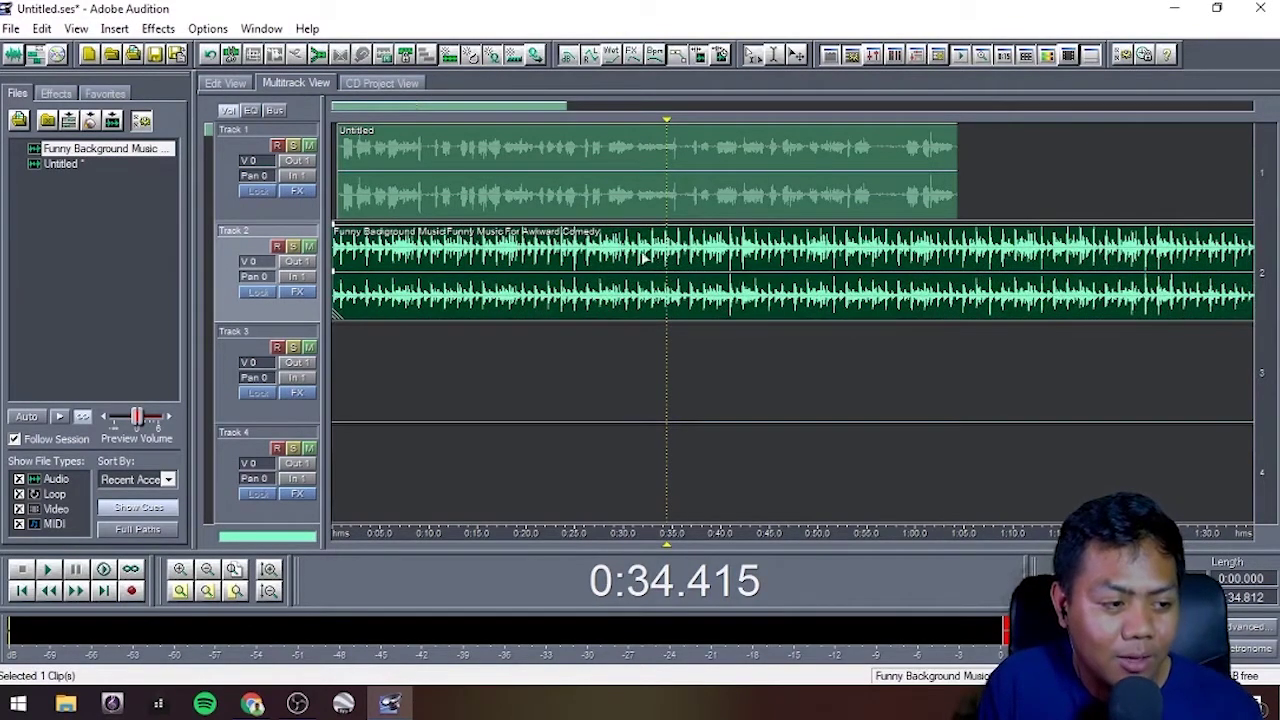
pyautogui.click(30, 594)
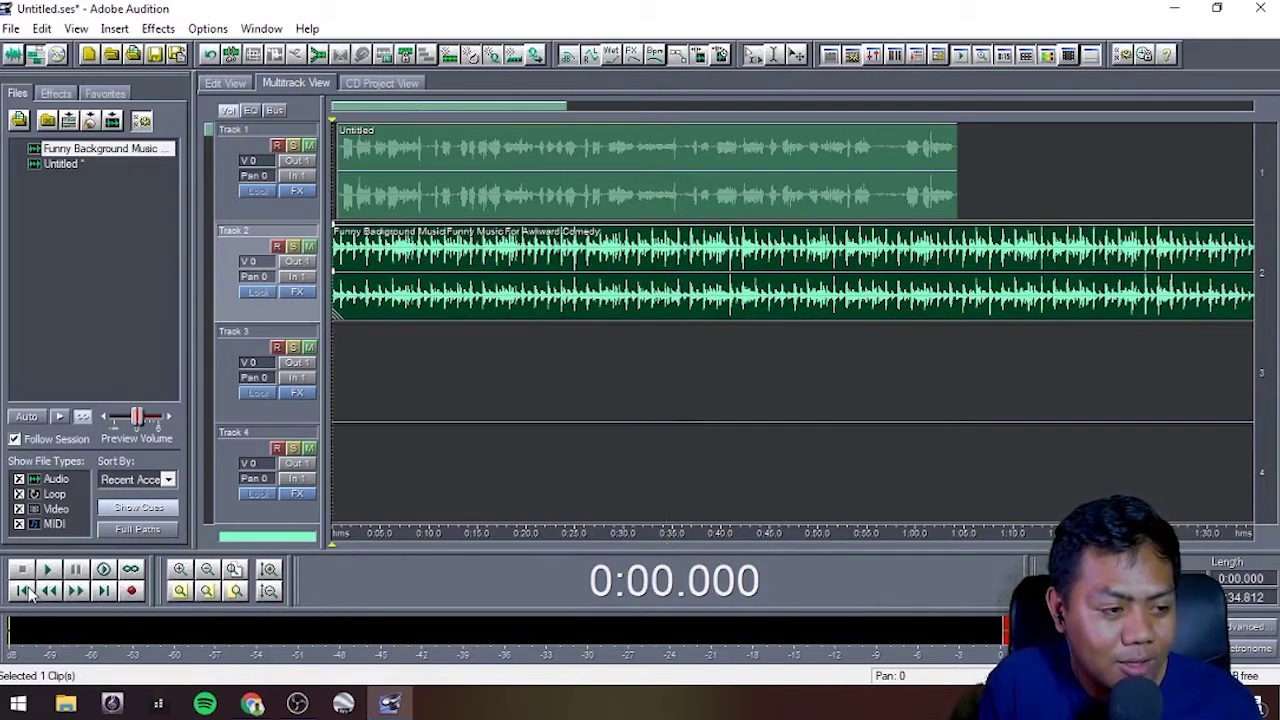
pyautogui.press('space')
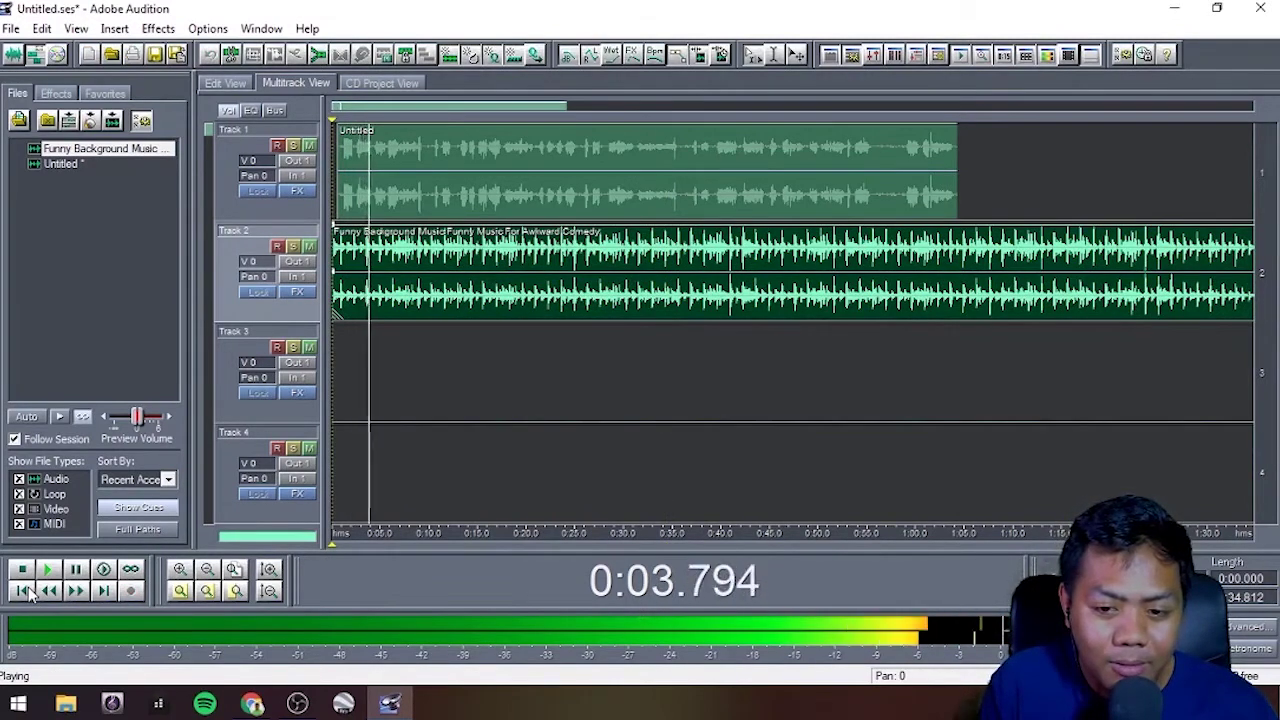
pyautogui.press('space')
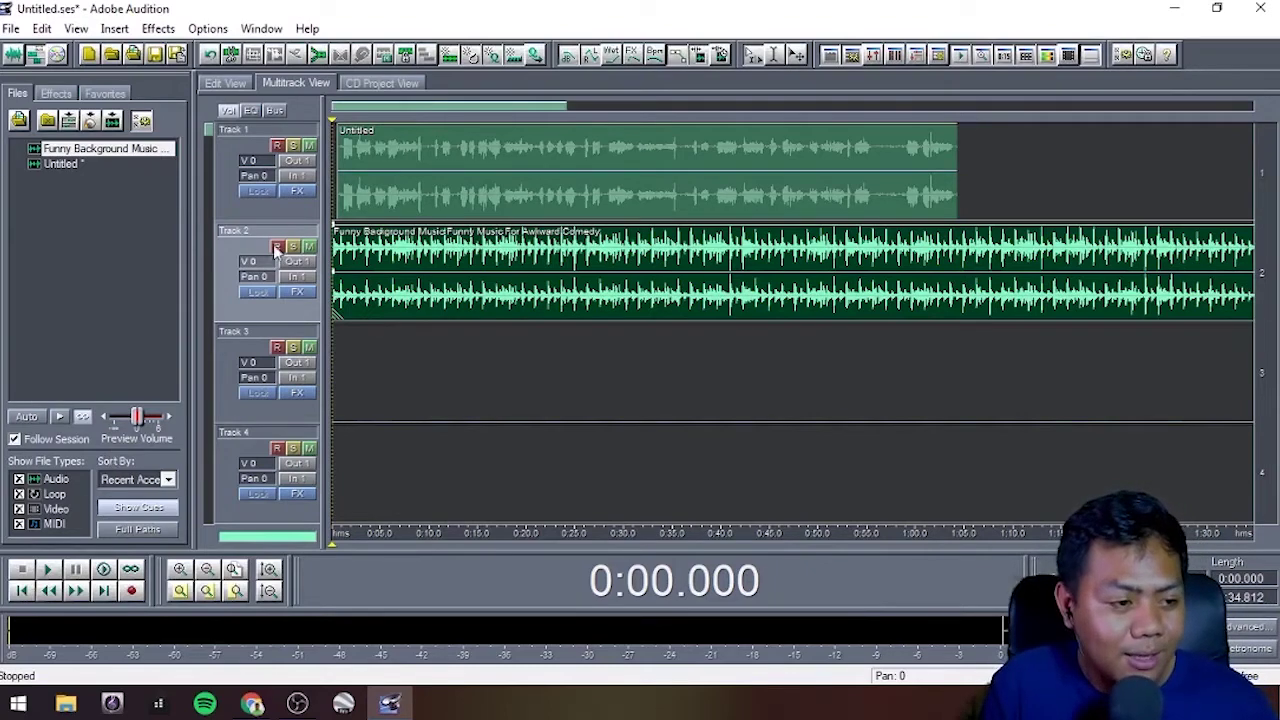
pyautogui.moveTo(399, 146)
pyautogui.mouseDown()
pyautogui.moveTo(414, 149)
pyautogui.moveTo(391, 150)
pyautogui.moveTo(404, 158)
pyautogui.mouseUp()
# Step: Drag the Track 1 narration clip right until it starts at 0:05.000, previewing from the start
pyautogui.click(379, 259)
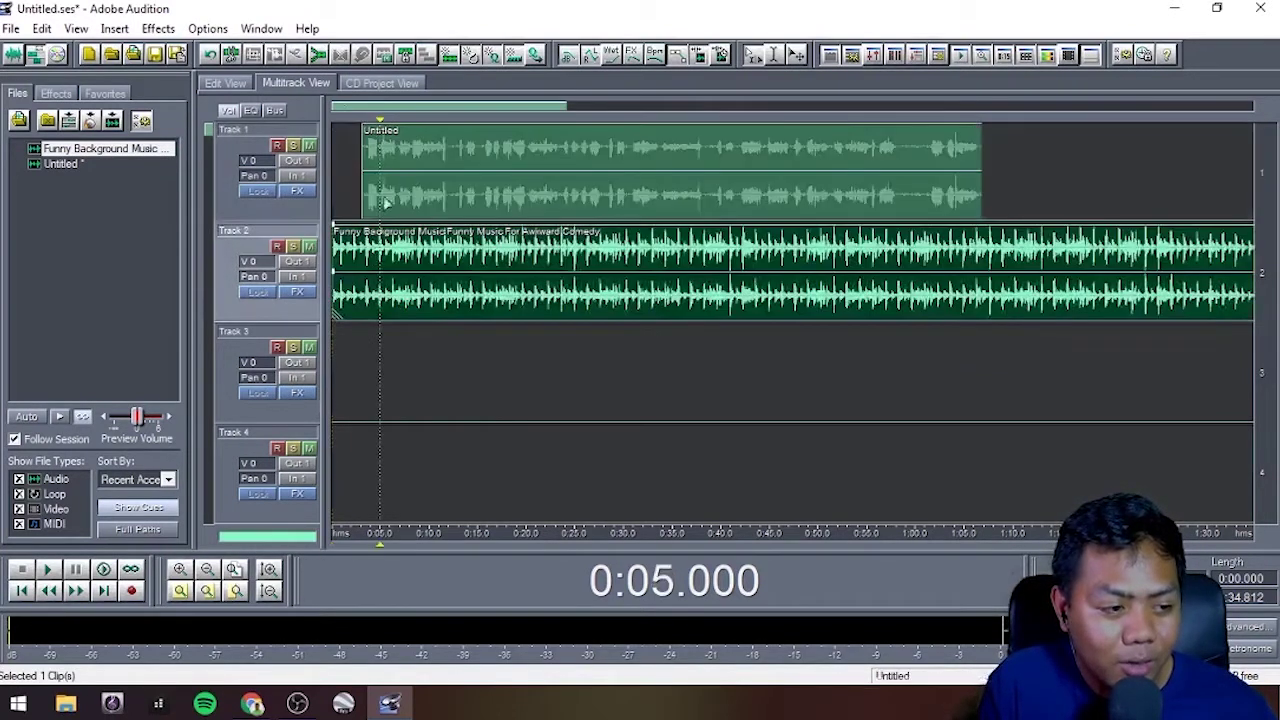
pyautogui.rightClick(412, 158)
pyautogui.press('Escape')
pyautogui.click(411, 250)
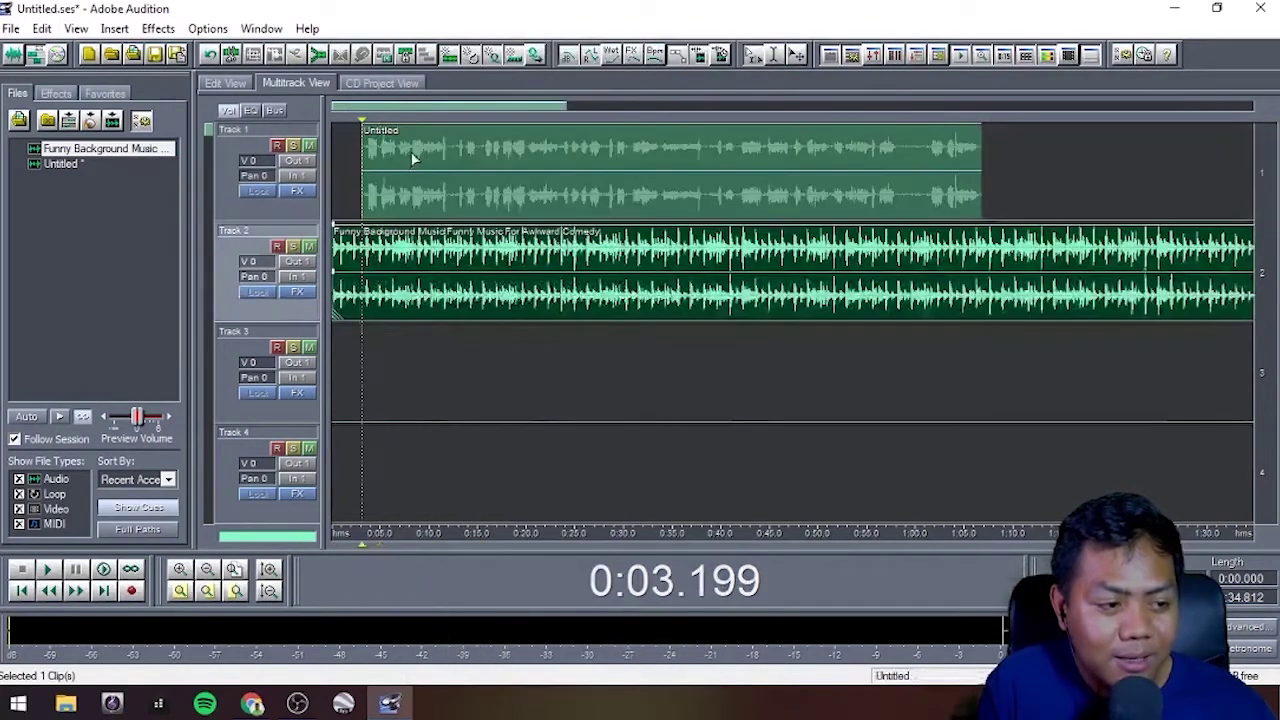
pyautogui.click(411, 160)
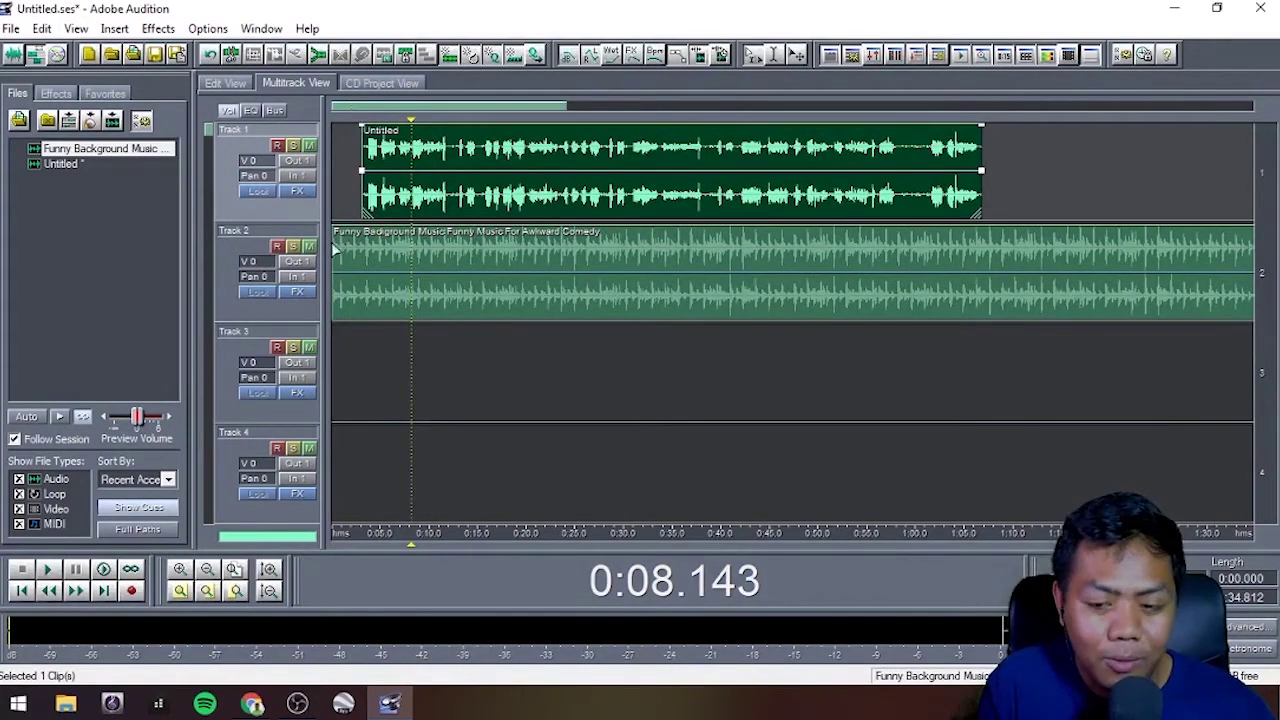
pyautogui.moveTo(432, 158); pyautogui.dragTo(440, 160)
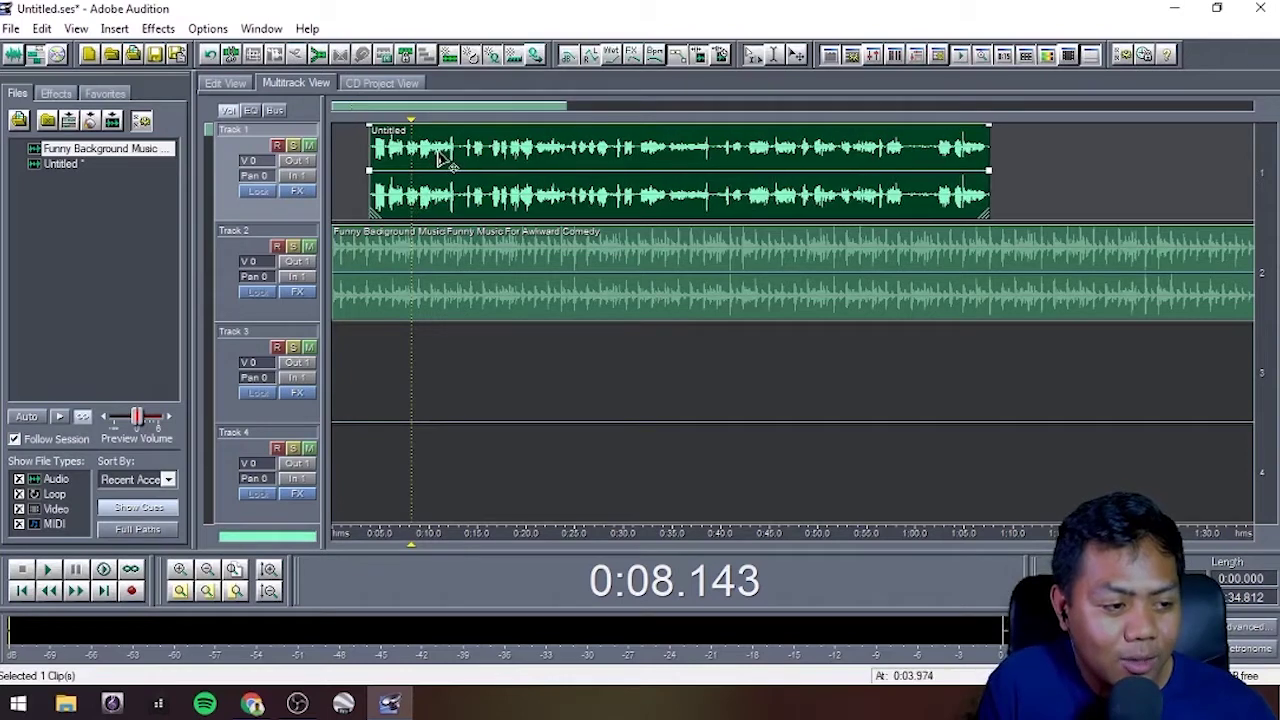
pyautogui.click(391, 388)
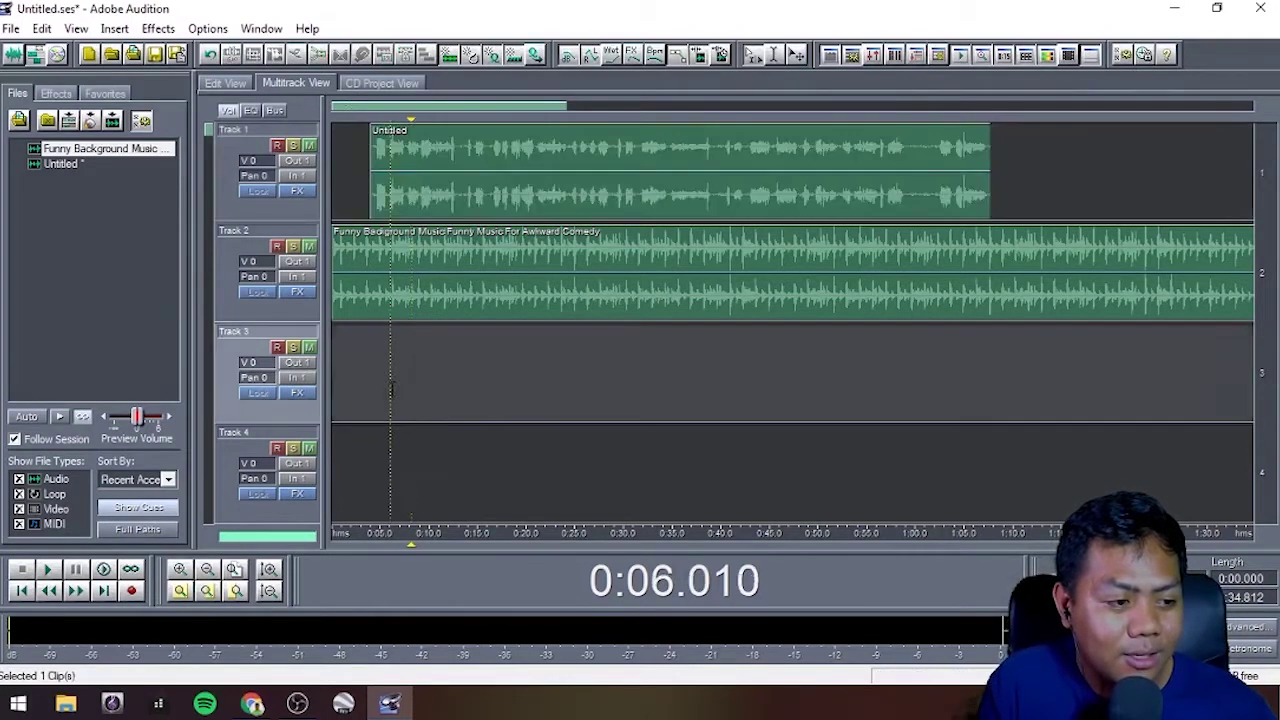
pyautogui.click(23, 591)
pyautogui.press('space')
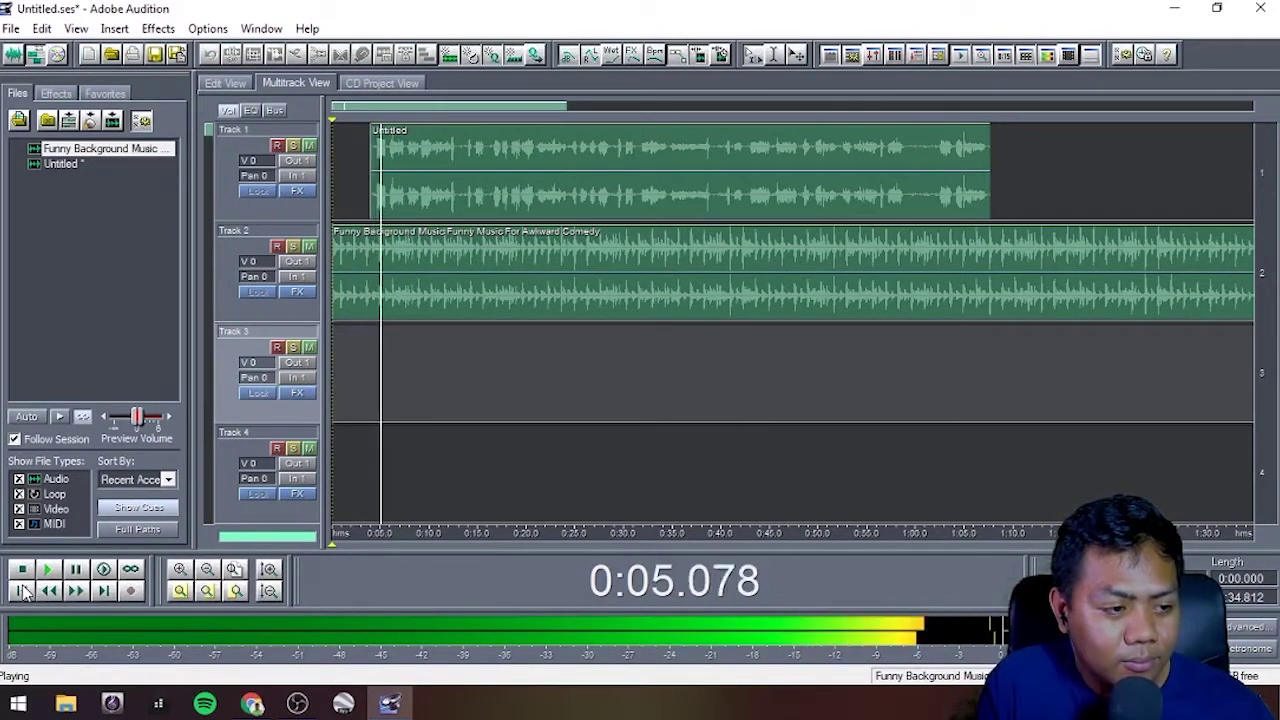
pyautogui.click(24, 591)
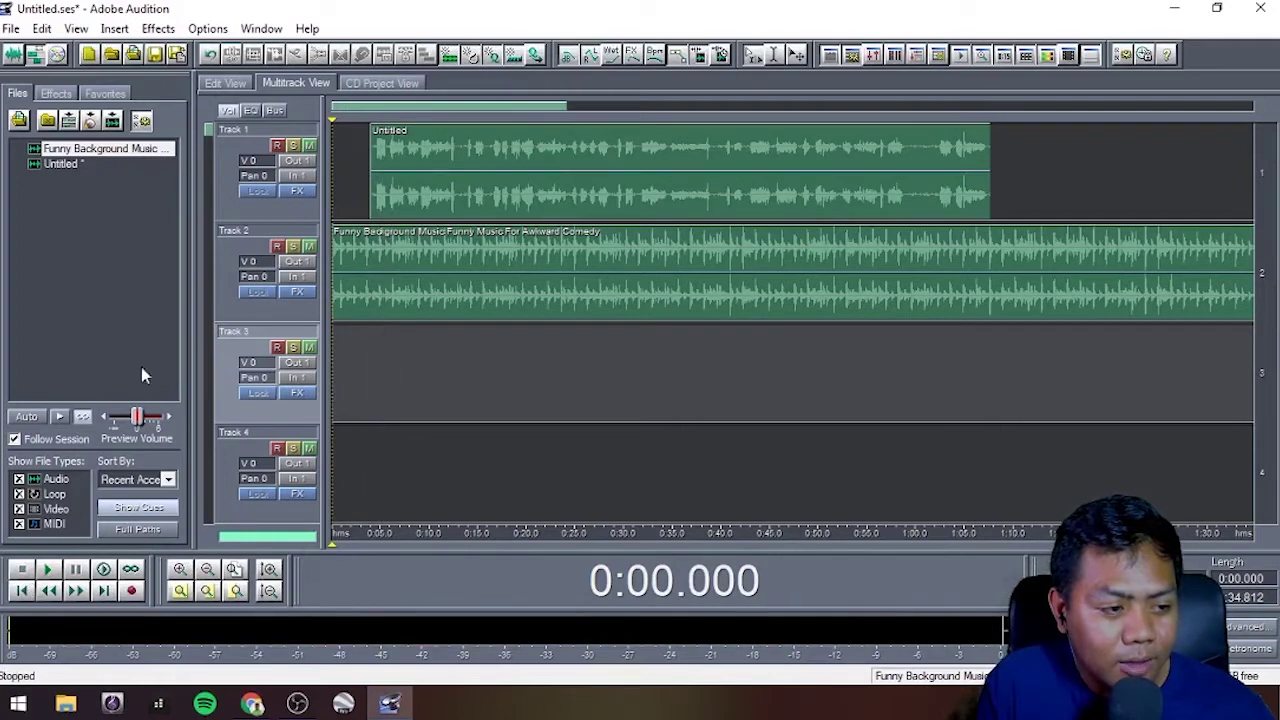
pyautogui.click(391, 168)
pyautogui.moveTo(403, 156); pyautogui.dragTo(410, 165)
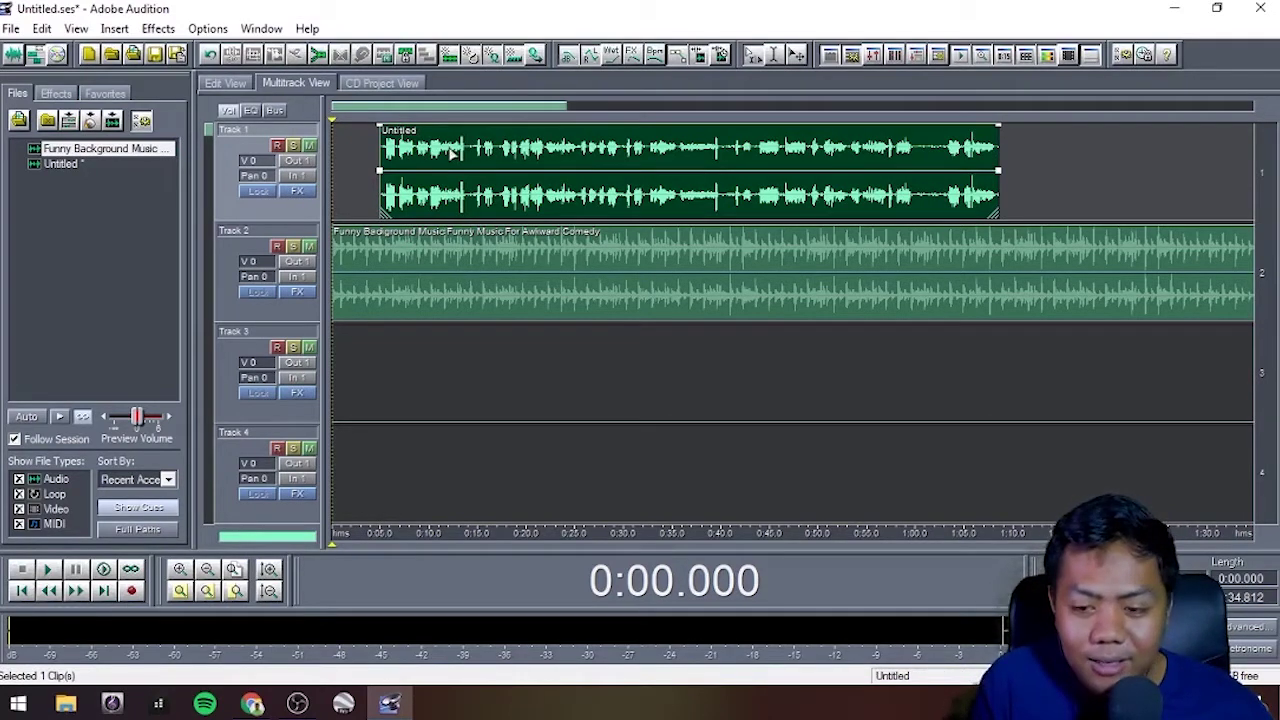
# Step: Pull the Track 2 music's volume envelope down to about -4.2 dB at its start and end
pyautogui.click(401, 251)
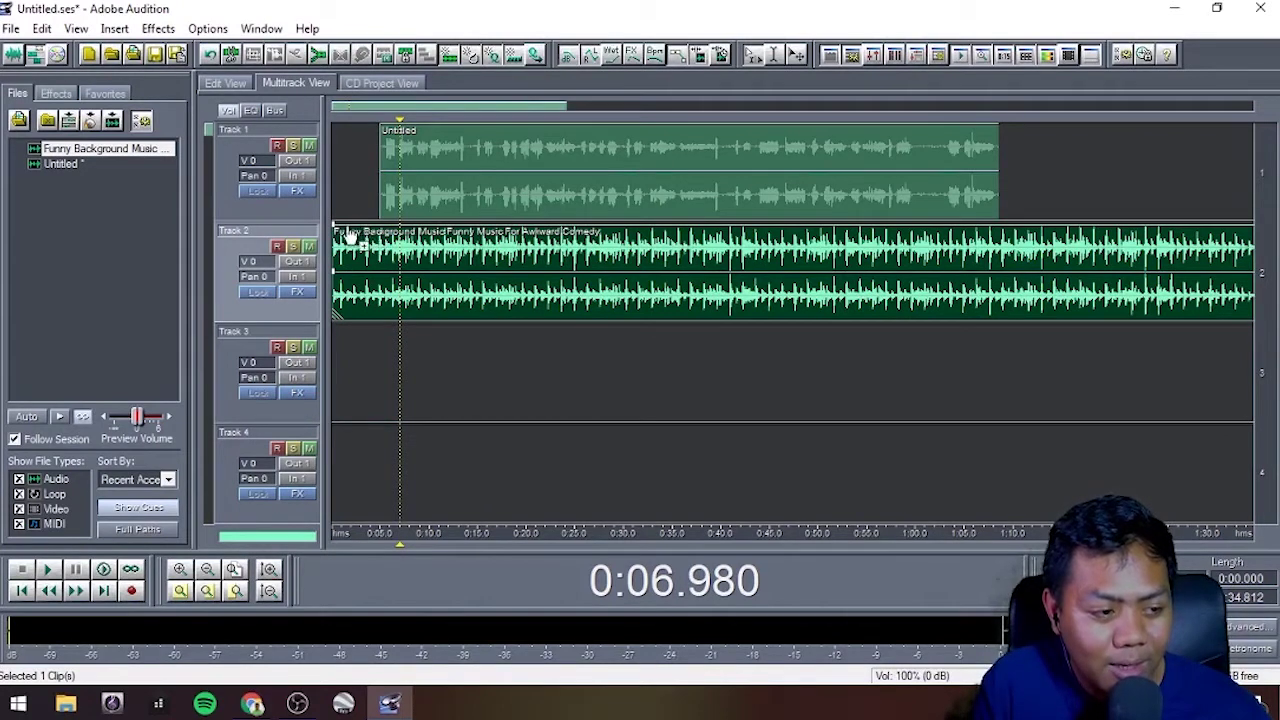
pyautogui.moveTo(336, 236)
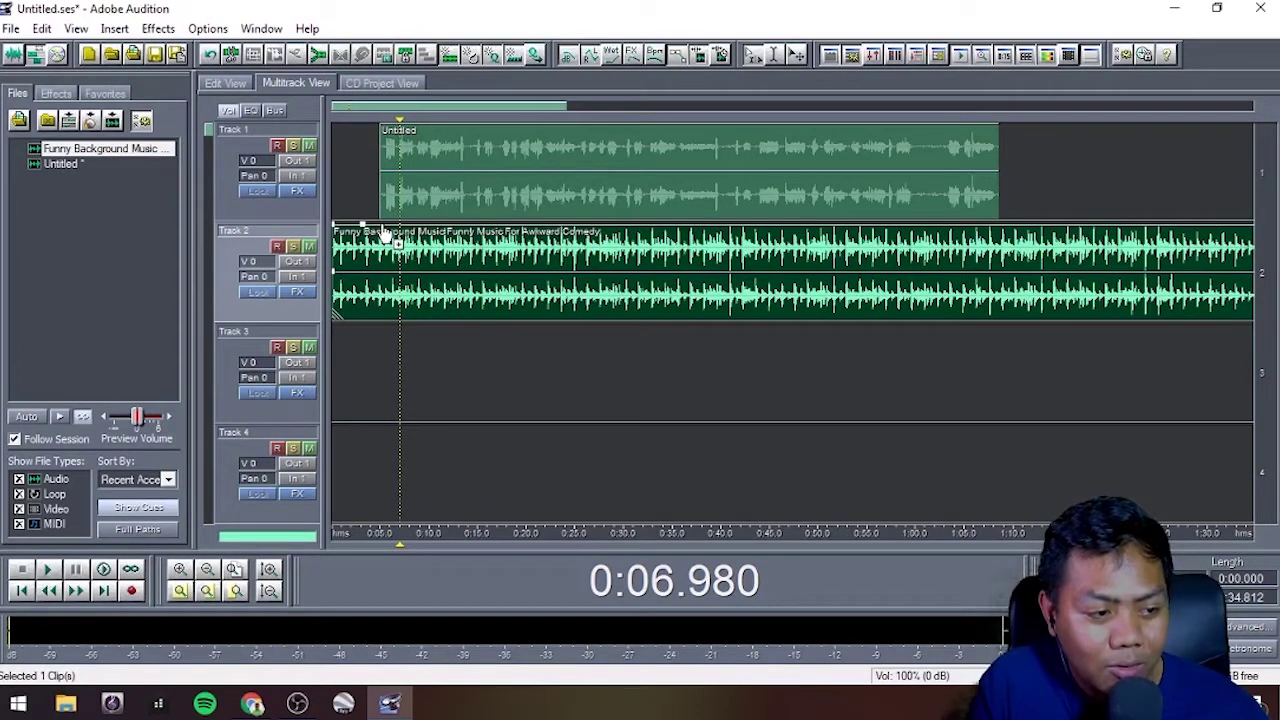
pyautogui.moveTo(383, 233); pyautogui.dragTo(385, 272)
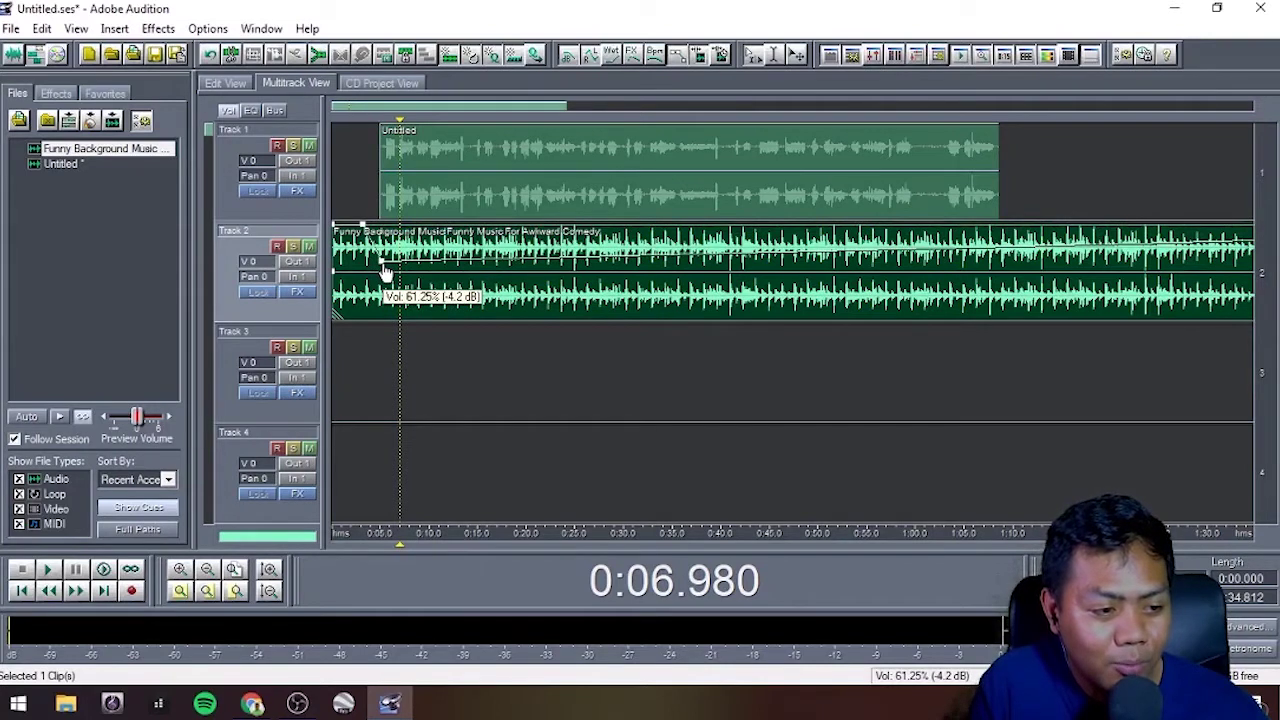
pyautogui.moveTo(385, 272); pyautogui.dragTo(385, 272)
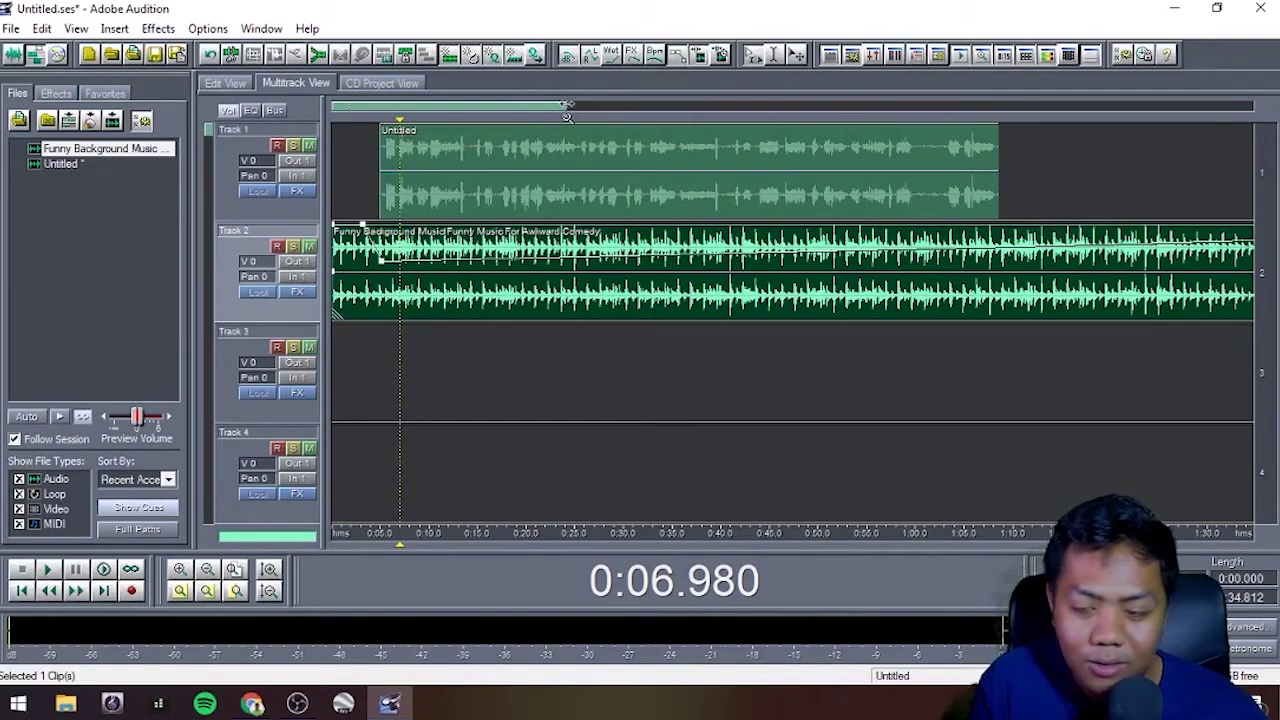
pyautogui.moveTo(567, 104); pyautogui.dragTo(840, 104)
pyautogui.moveTo(1069, 232)
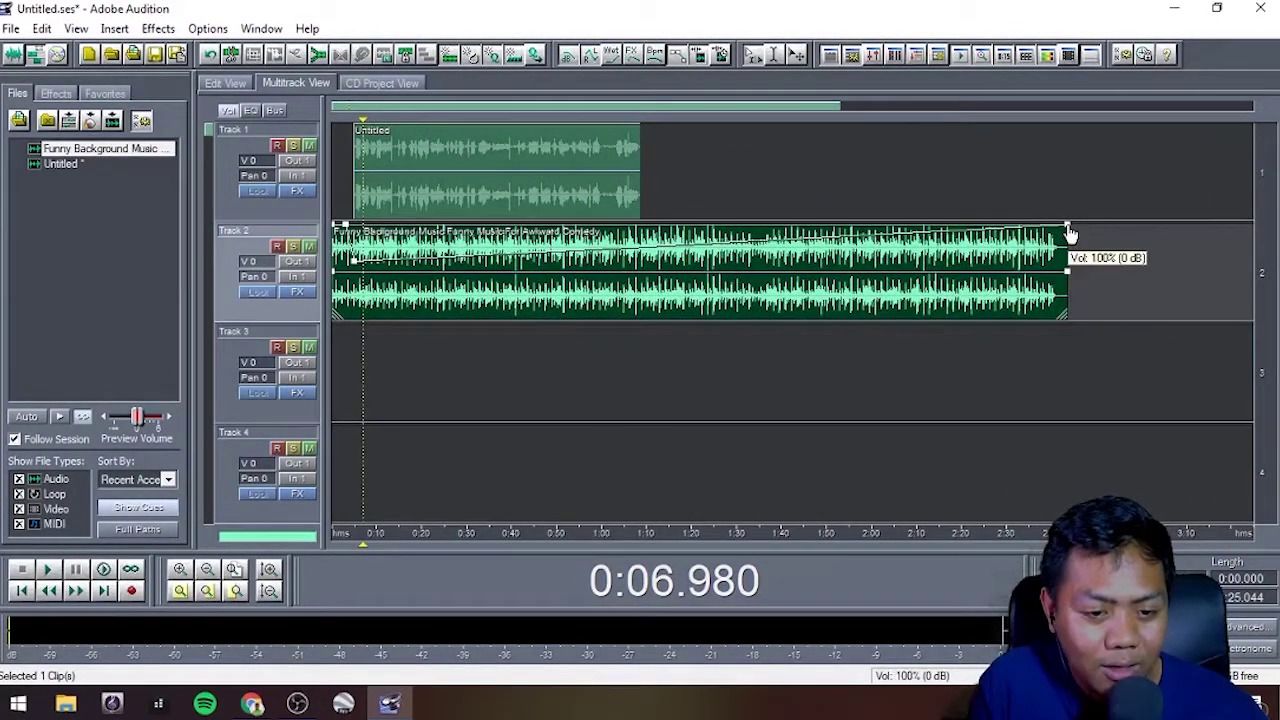
pyautogui.moveTo(1069, 232); pyautogui.dragTo(1070, 272)
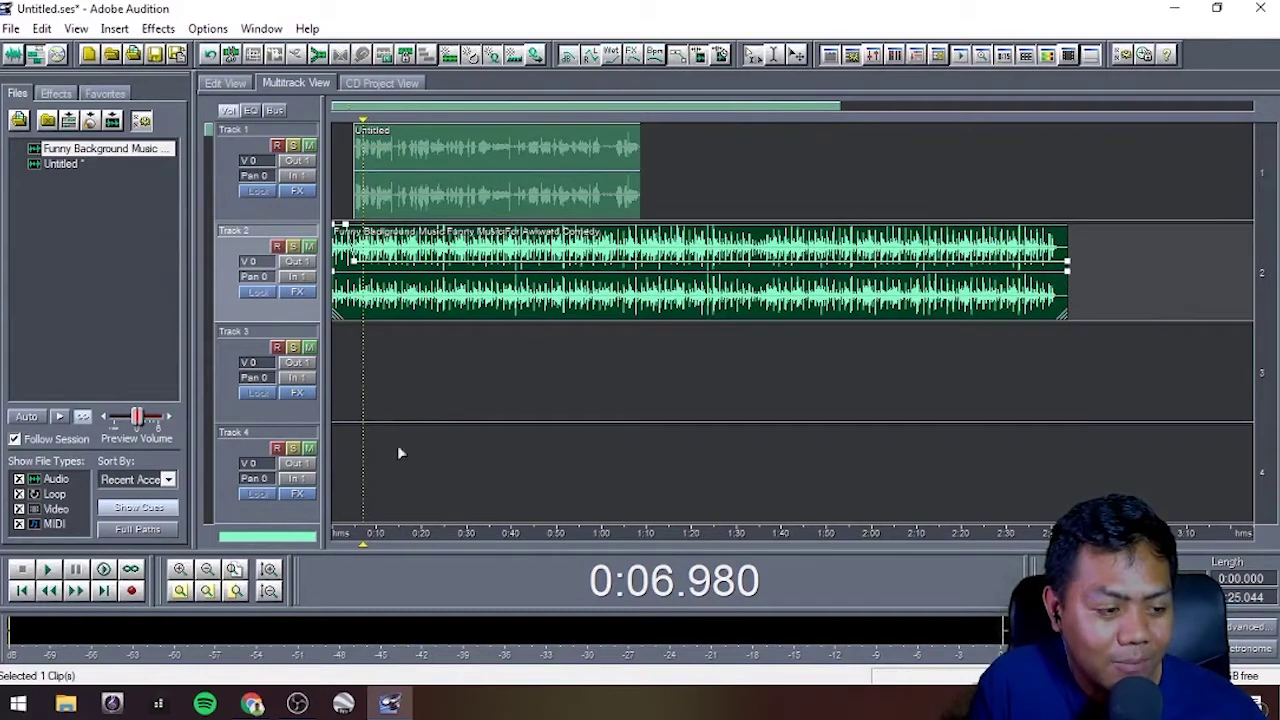
# Step: Preview the mix, then drop both envelope ends to 43.75% (-7.1 dB)
pyautogui.click(19, 592)
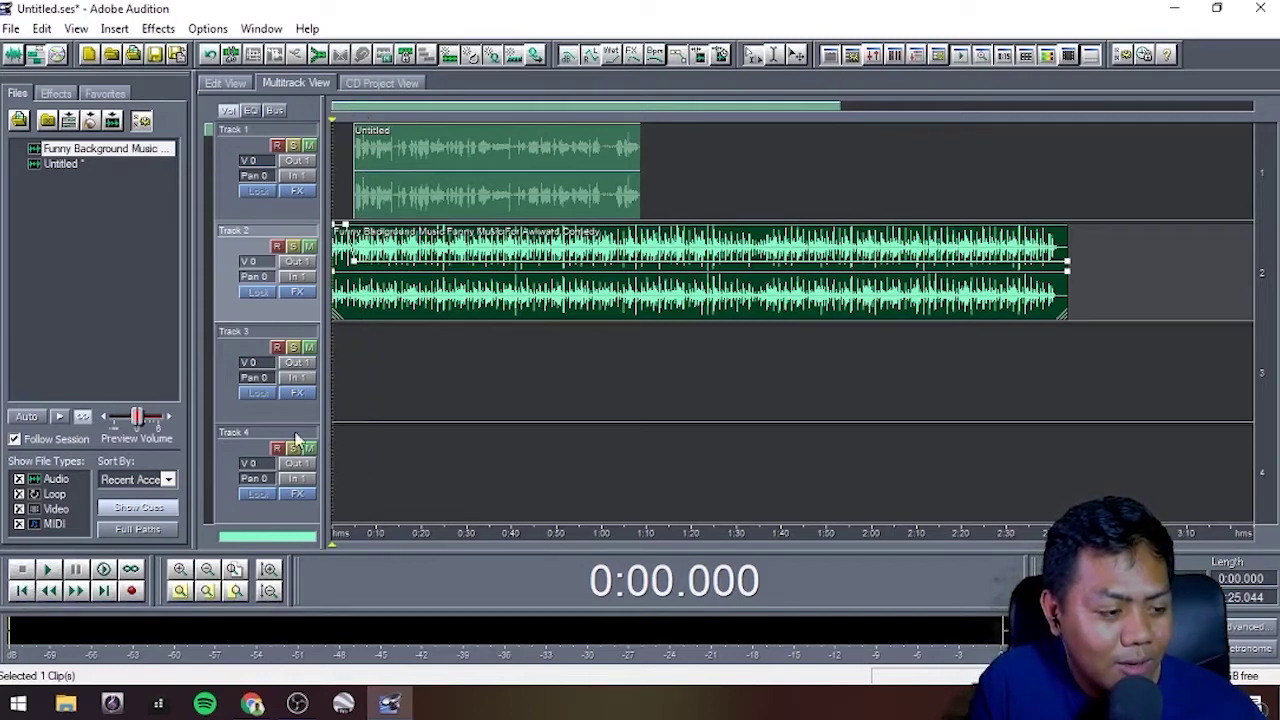
pyautogui.press('space')
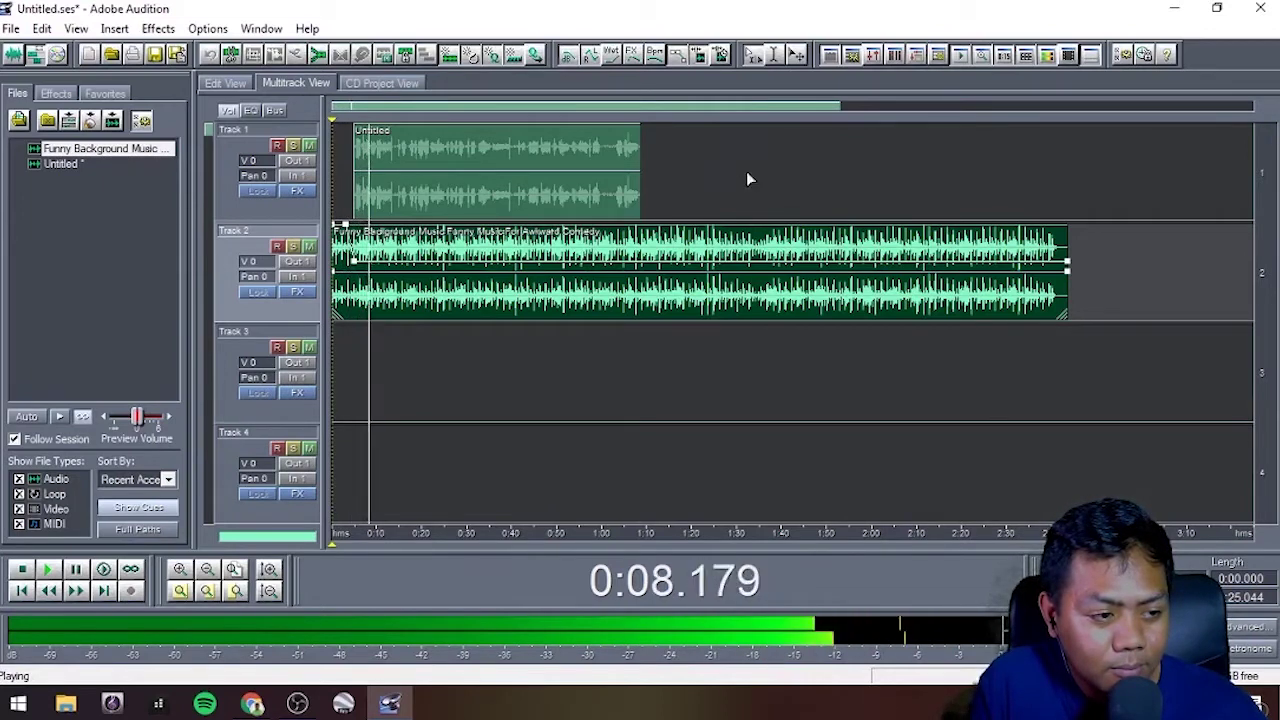
pyautogui.press('space')
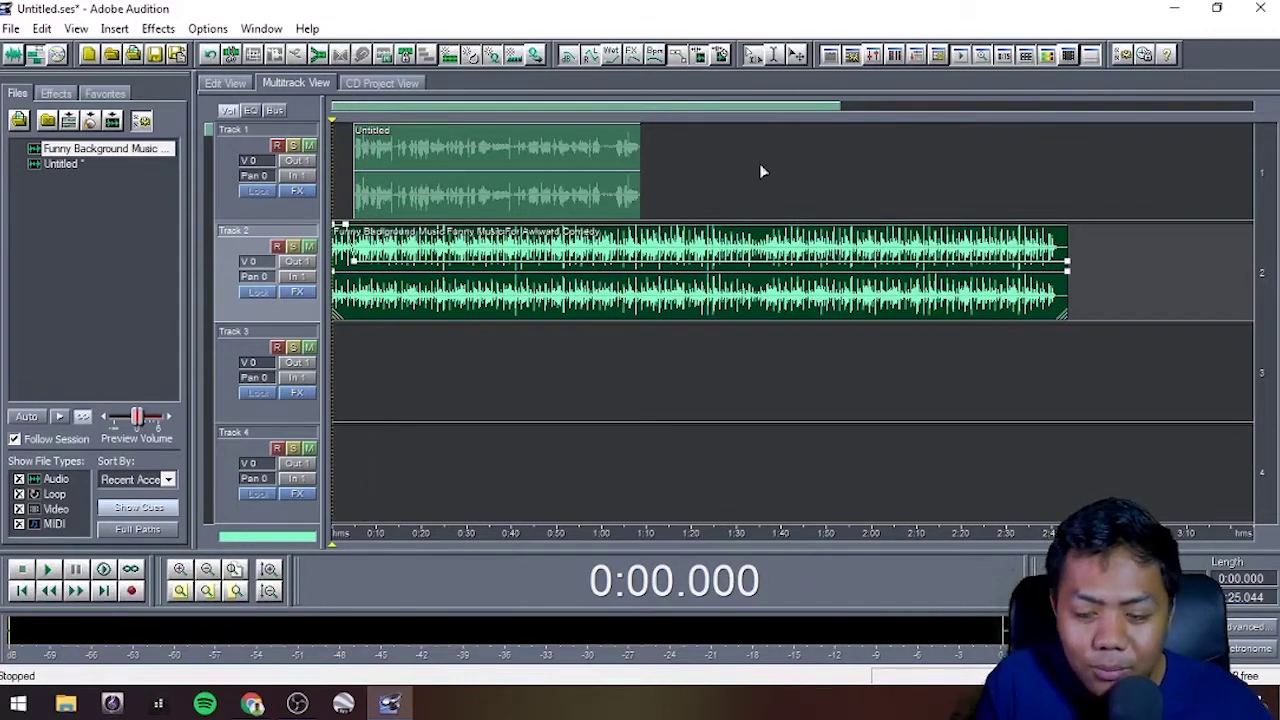
pyautogui.click(376, 250)
pyautogui.moveTo(357, 270)
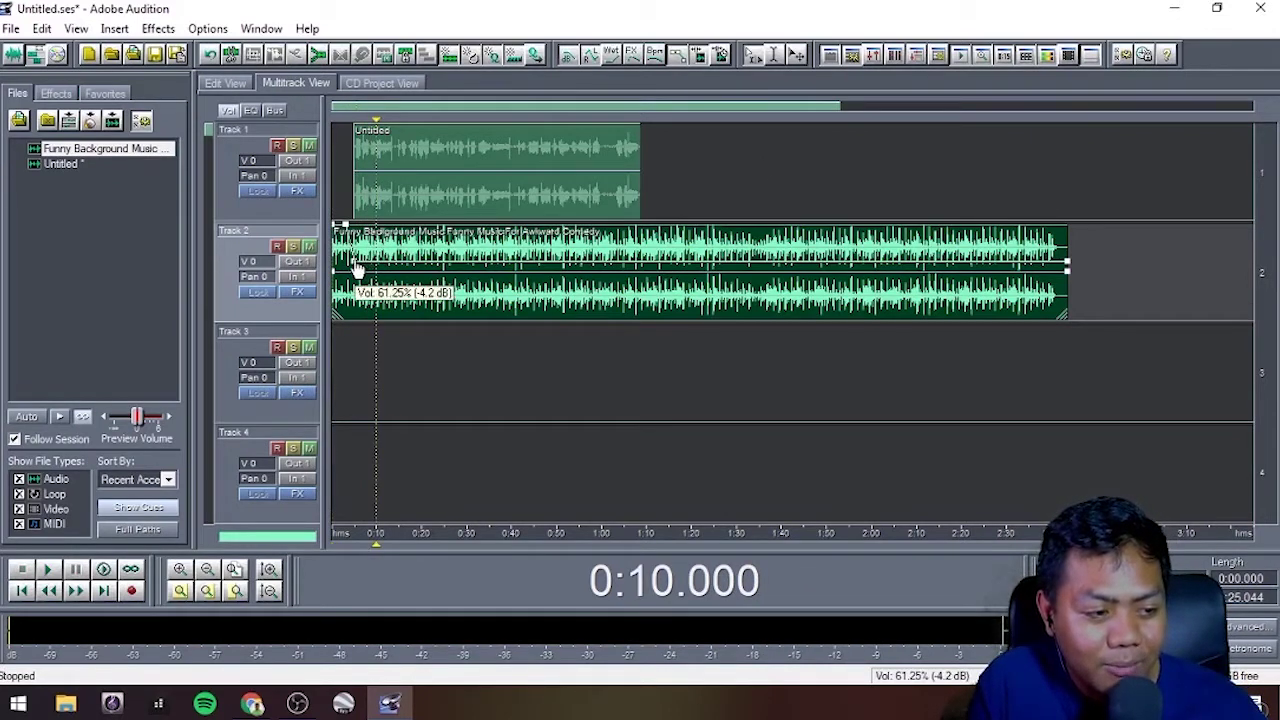
pyautogui.moveTo(357, 270); pyautogui.dragTo(357, 292)
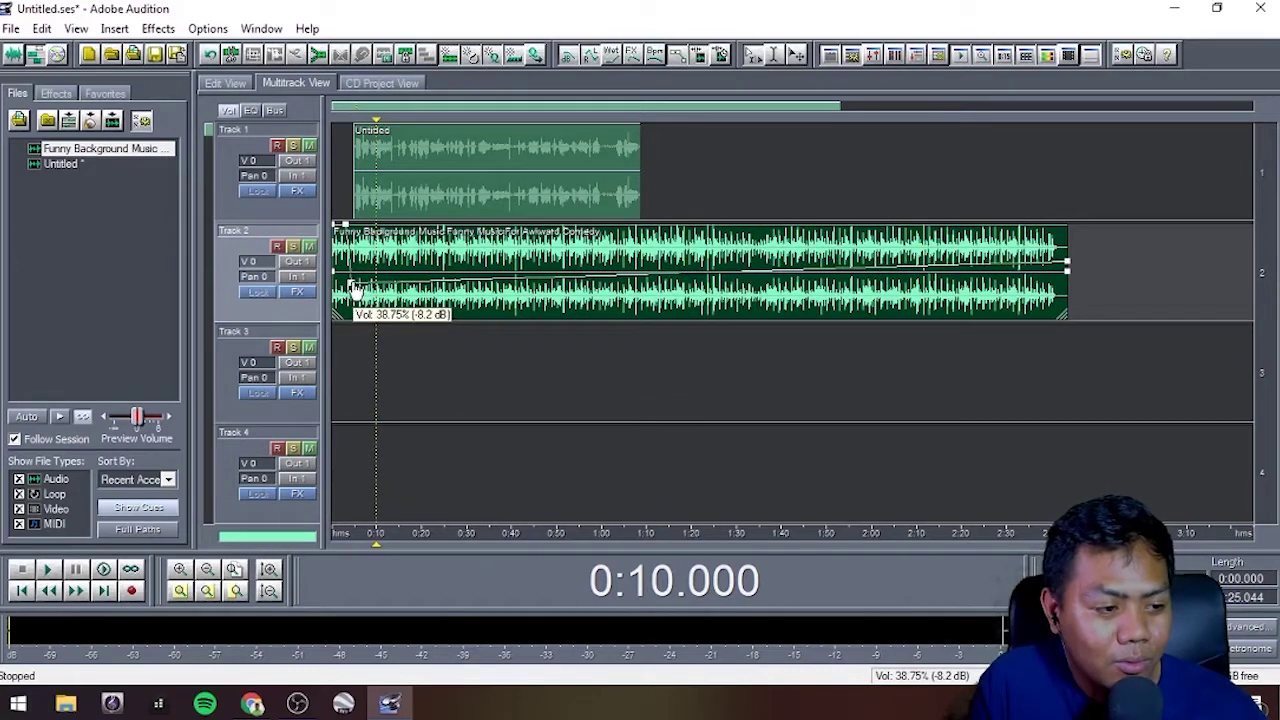
pyautogui.moveTo(1064, 270); pyautogui.dragTo(1067, 290)
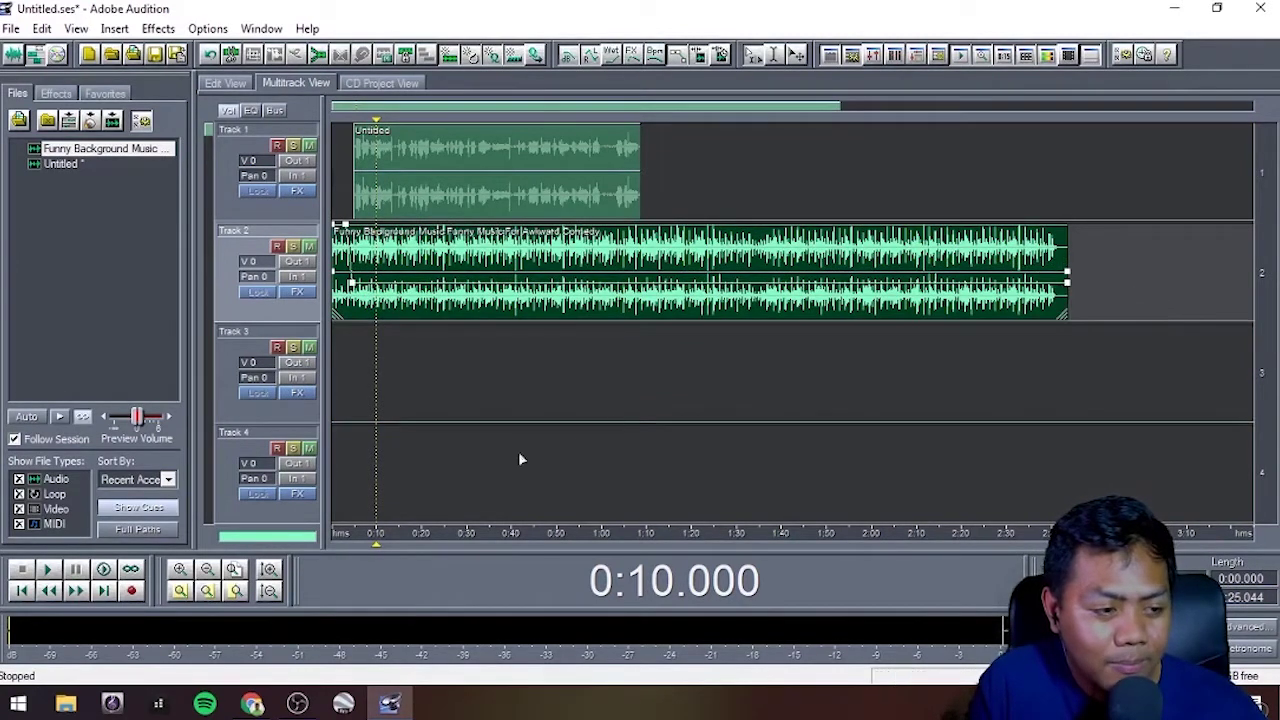
pyautogui.moveTo(838, 106); pyautogui.dragTo(560, 110)
# Step: Add a Track 2 envelope point at 4.6 s dipping the music to 37.5% (-8.5 dB)
pyautogui.scroll(5, 540, 130)
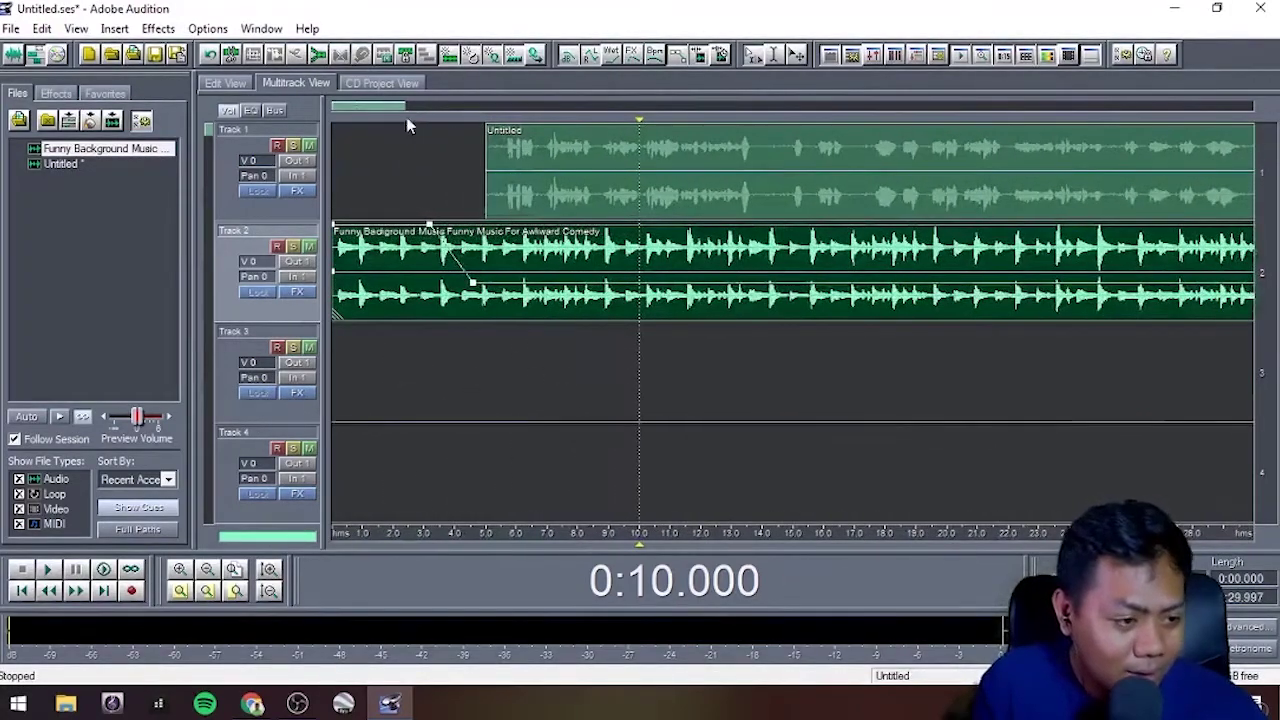
pyautogui.click(508, 178)
pyautogui.click(515, 152)
pyautogui.click(456, 186)
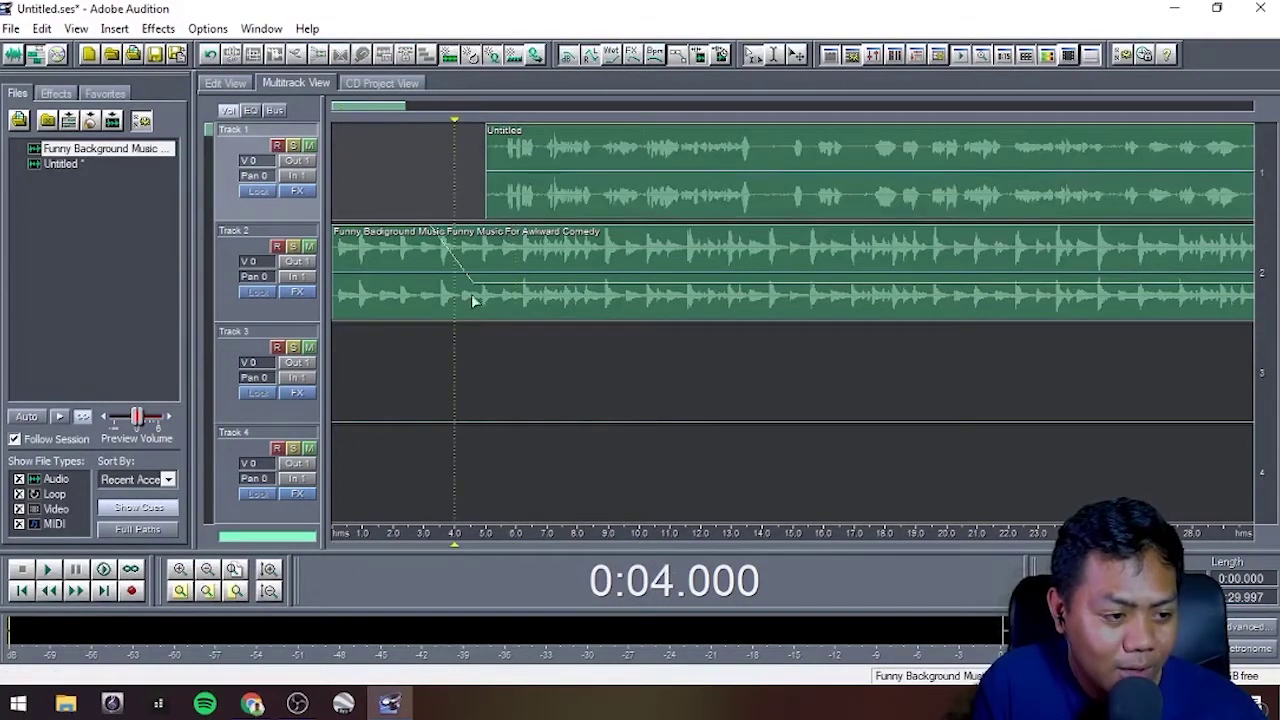
pyautogui.moveTo(474, 300); pyautogui.dragTo(500, 289)
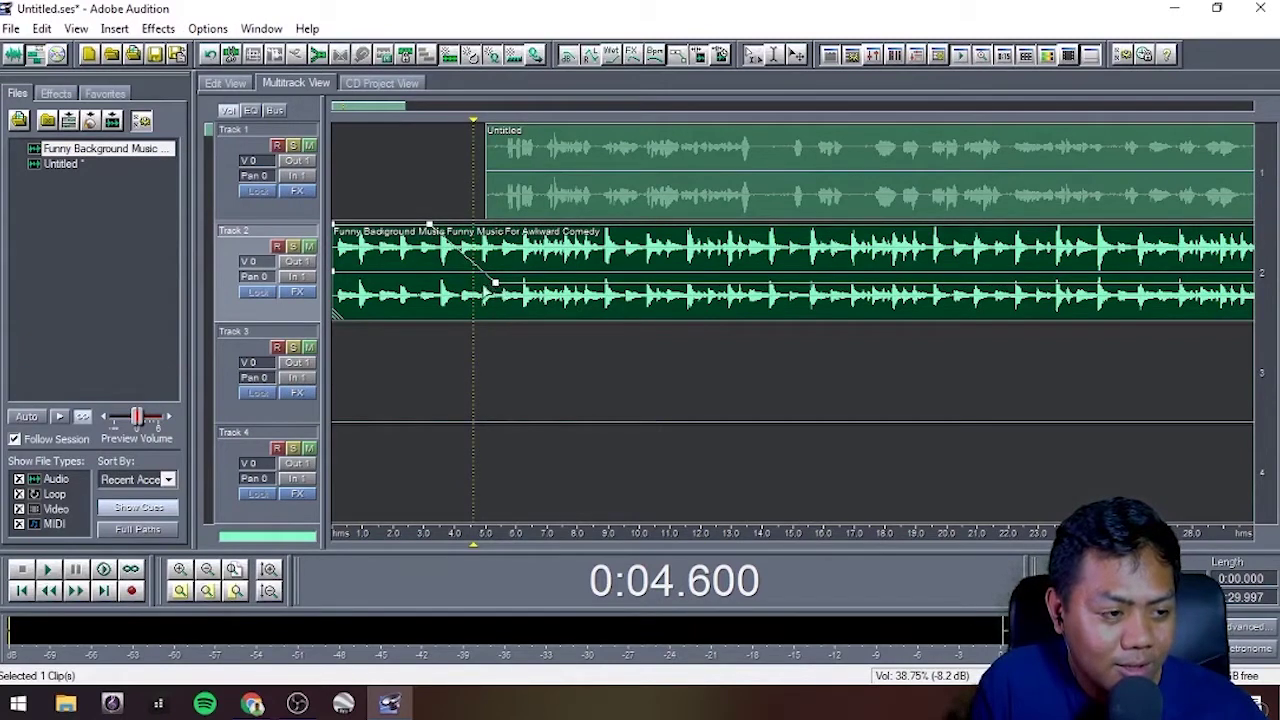
# Step: Play the mix from the start to hear the music dip before the narration
pyautogui.click(24, 591)
pyautogui.click(46, 569)
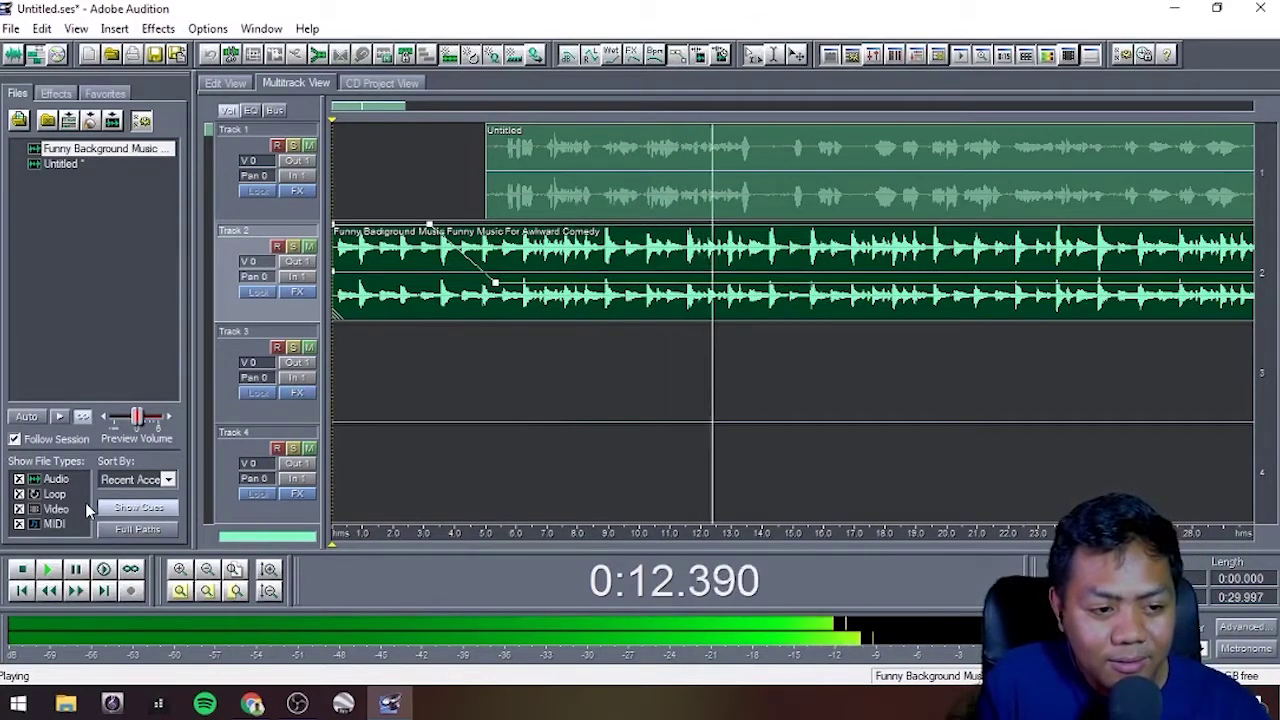
pyautogui.press('space')
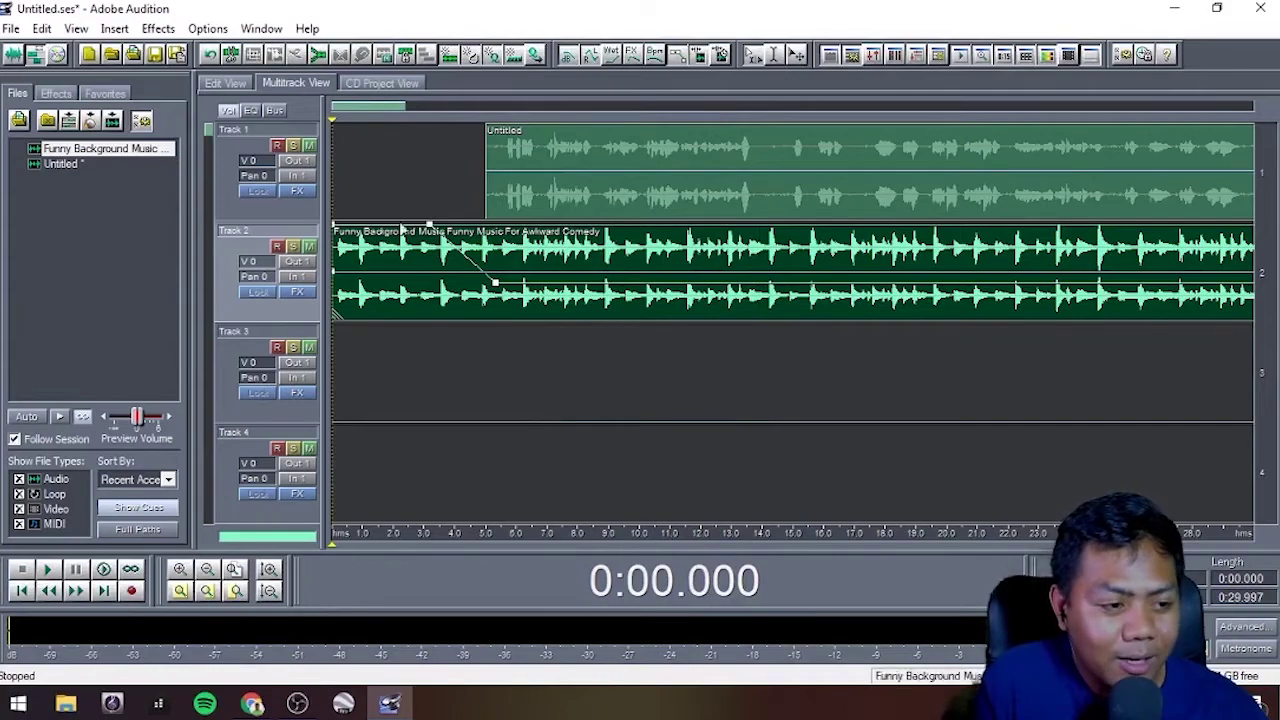
pyautogui.moveTo(405, 107); pyautogui.dragTo(528, 110)
pyautogui.click(563, 150)
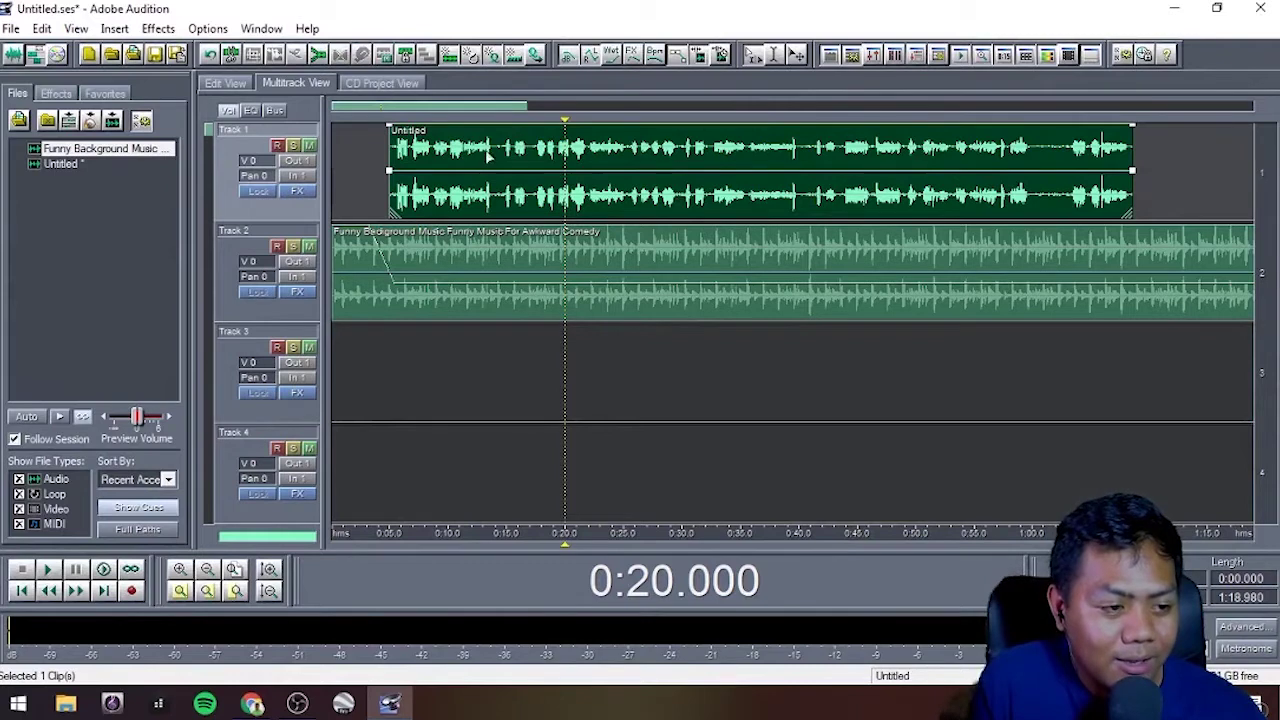
# Step: Listen from 0:10.9 and set the playhead on the Track 1 narration at 0:14.293
pyautogui.click(460, 364)
pyautogui.press('space')
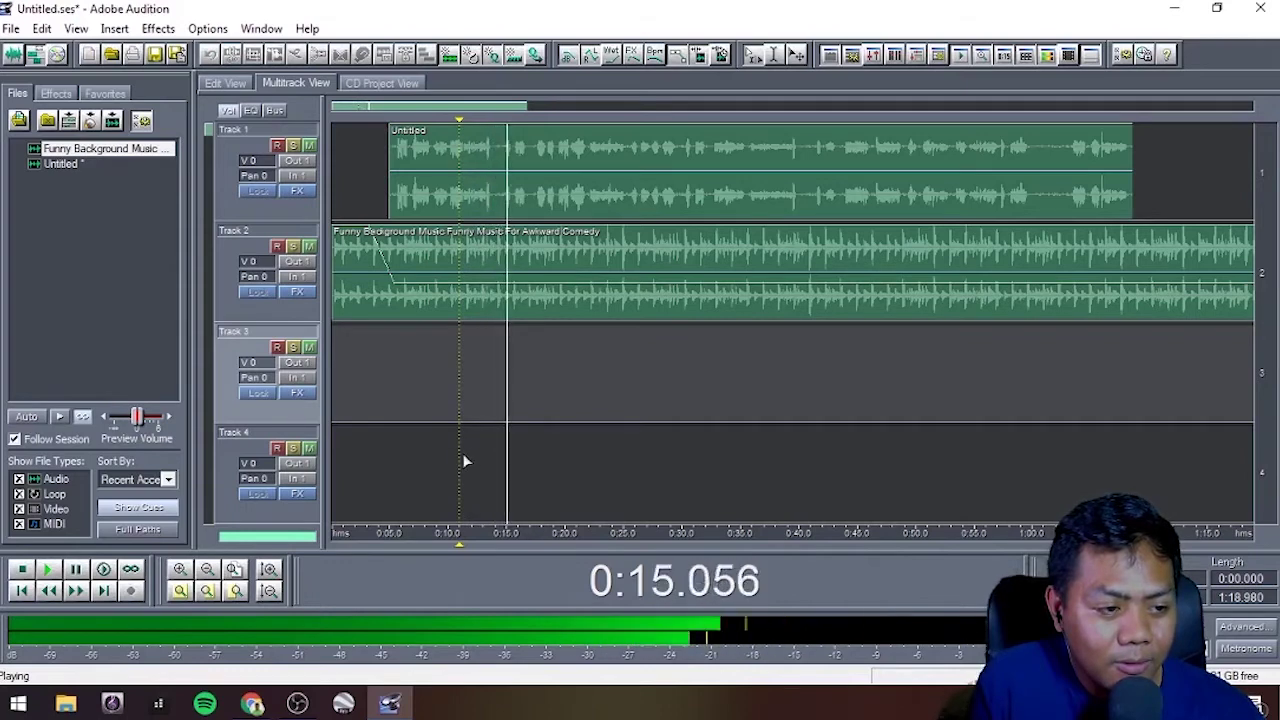
pyautogui.press('space')
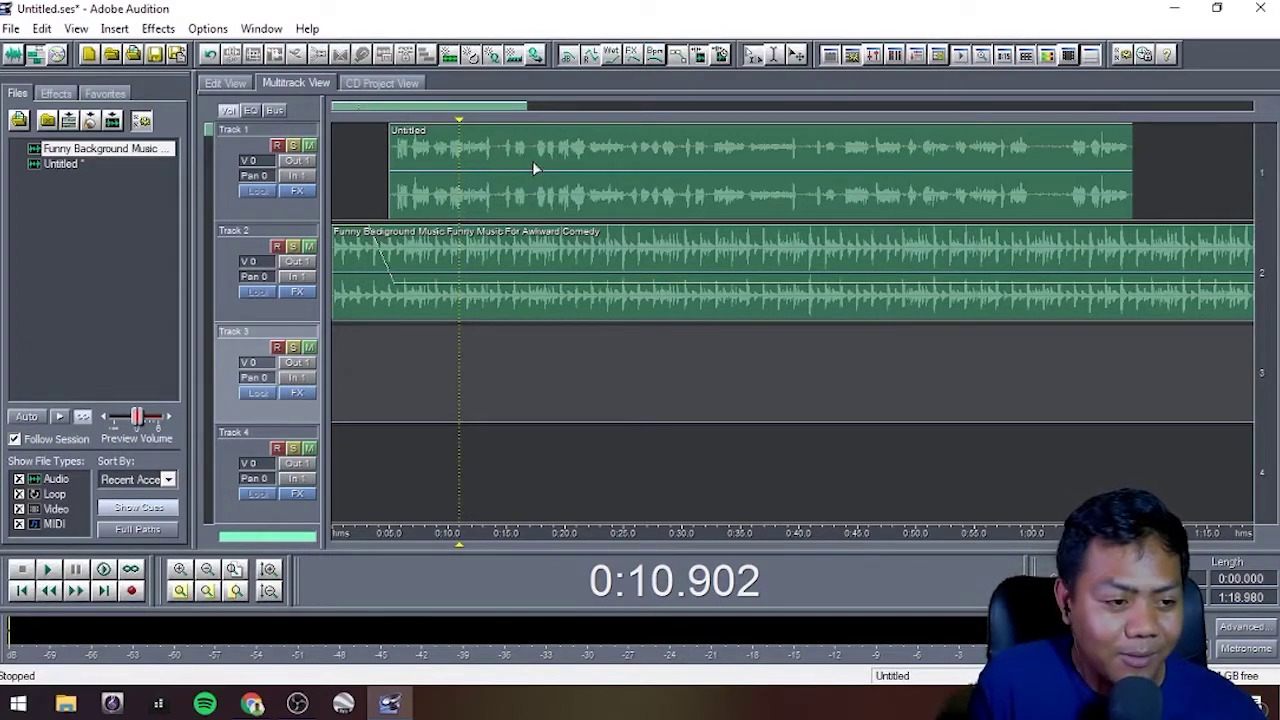
pyautogui.click(491, 152)
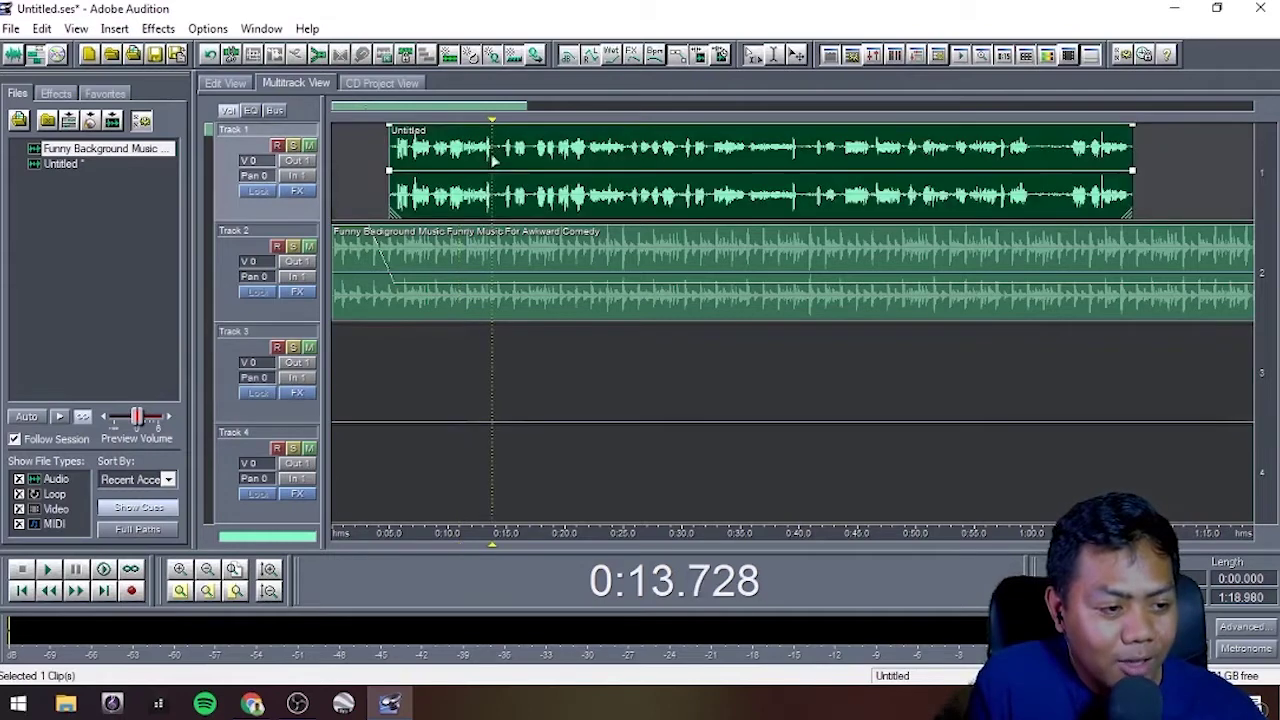
pyautogui.moveTo(491, 122); pyautogui.dragTo(503, 130)
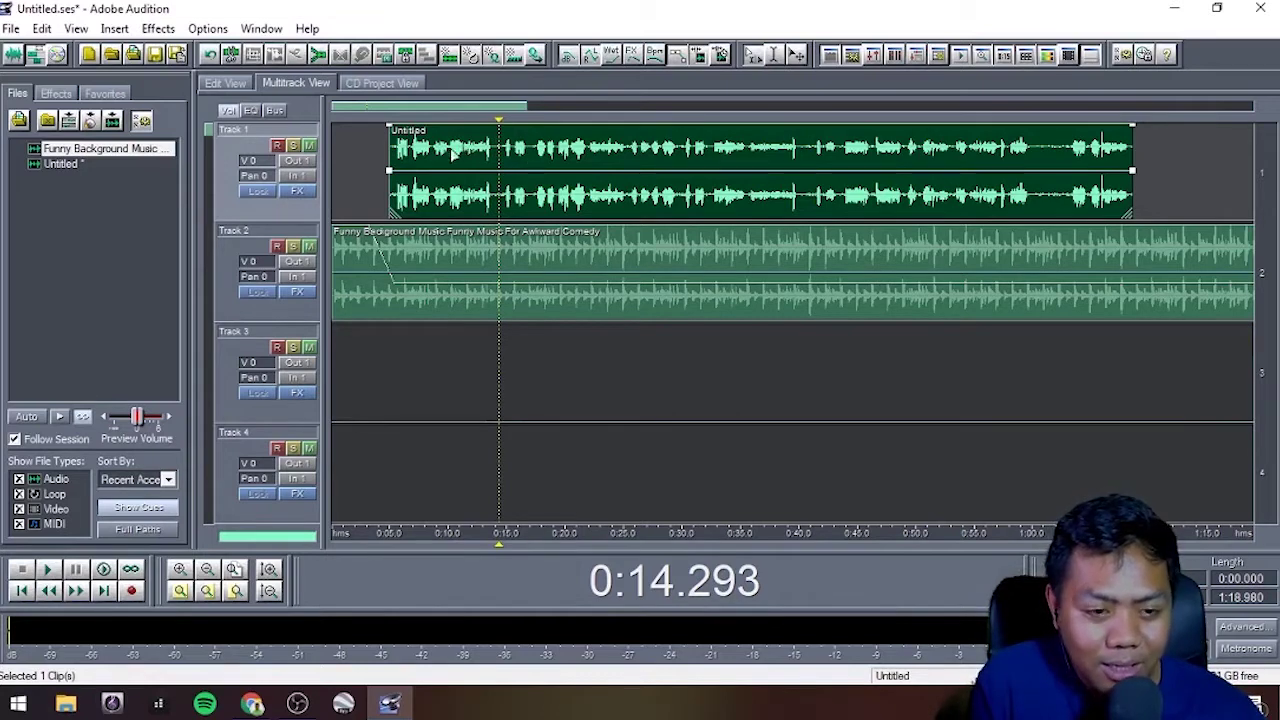
pyautogui.click(548, 147)
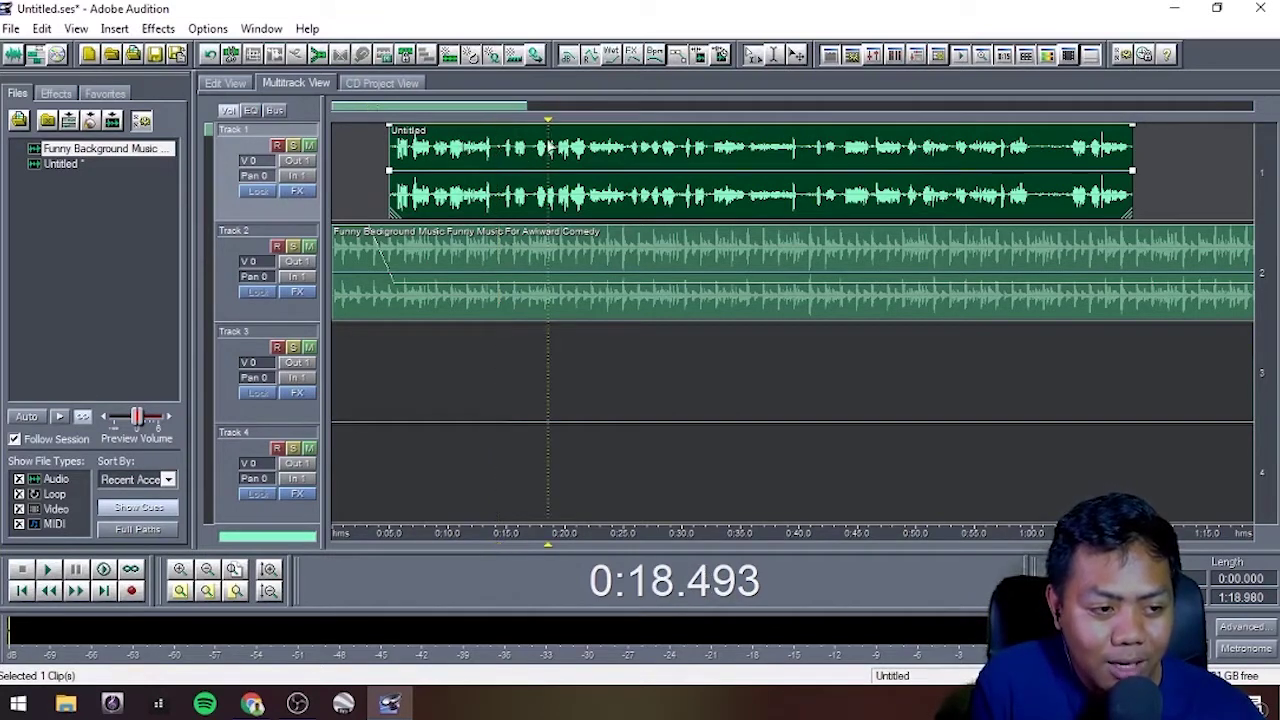
pyautogui.click(498, 150)
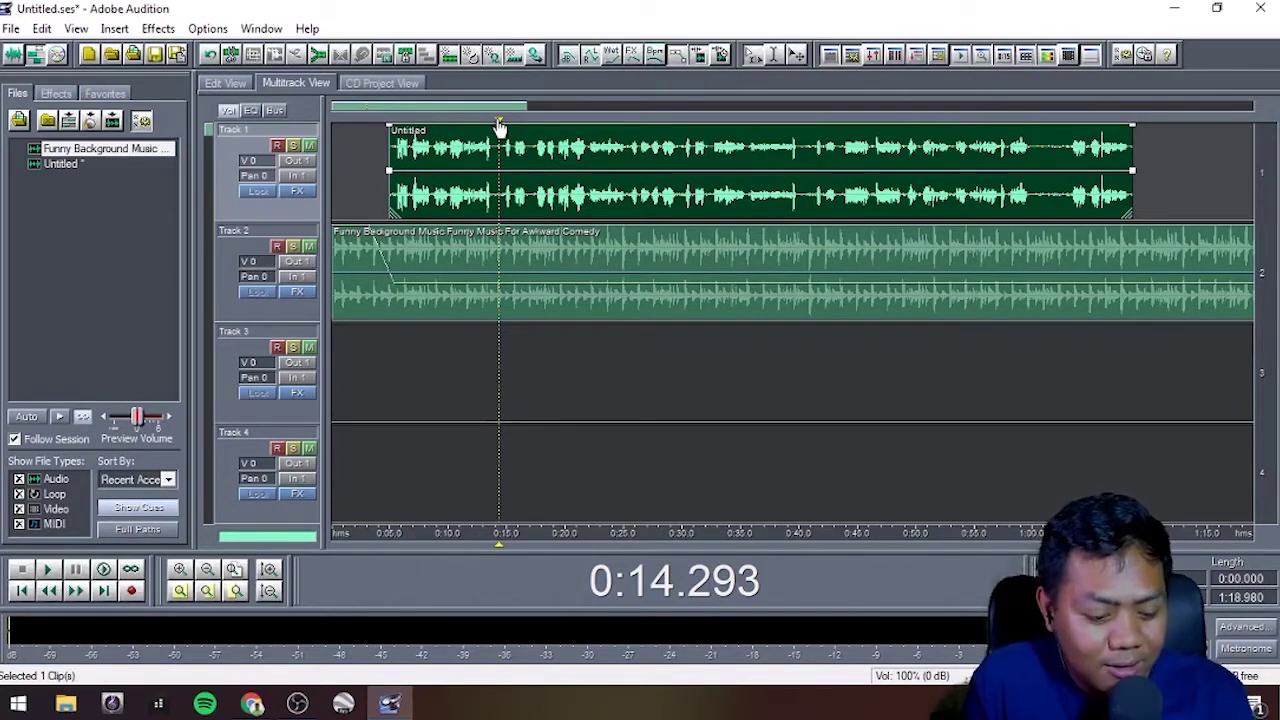
# Step: Split the Track 1 narration at 0:14.293 and compare the two resulting pieces
pyautogui.hotkey('ctrl', 'k')
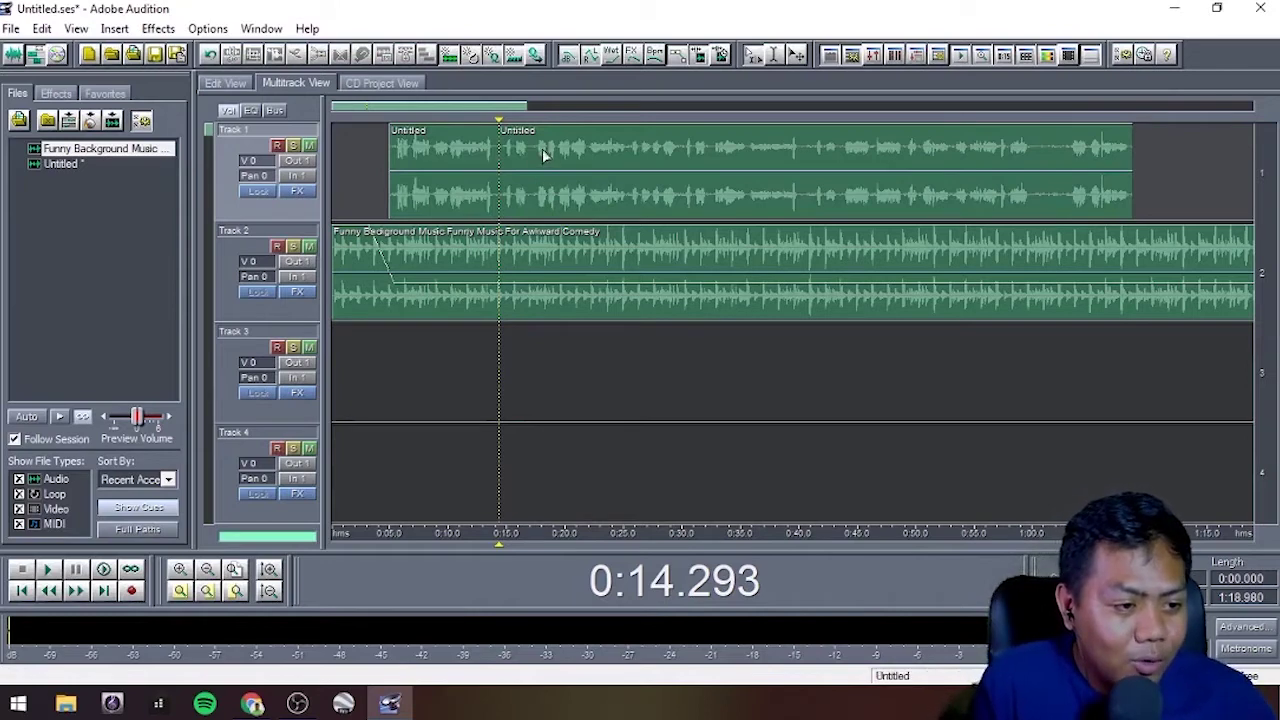
pyautogui.click(542, 148)
pyautogui.click(452, 150)
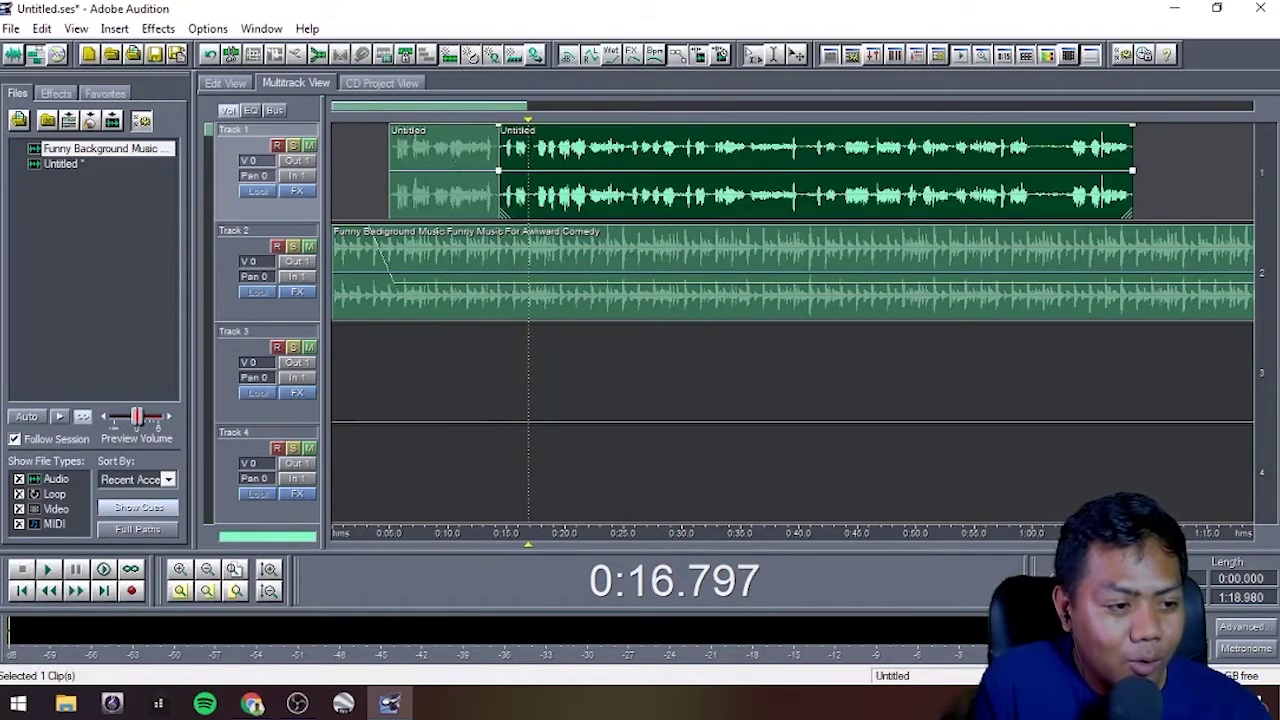
pyautogui.click(542, 155)
pyautogui.click(455, 157)
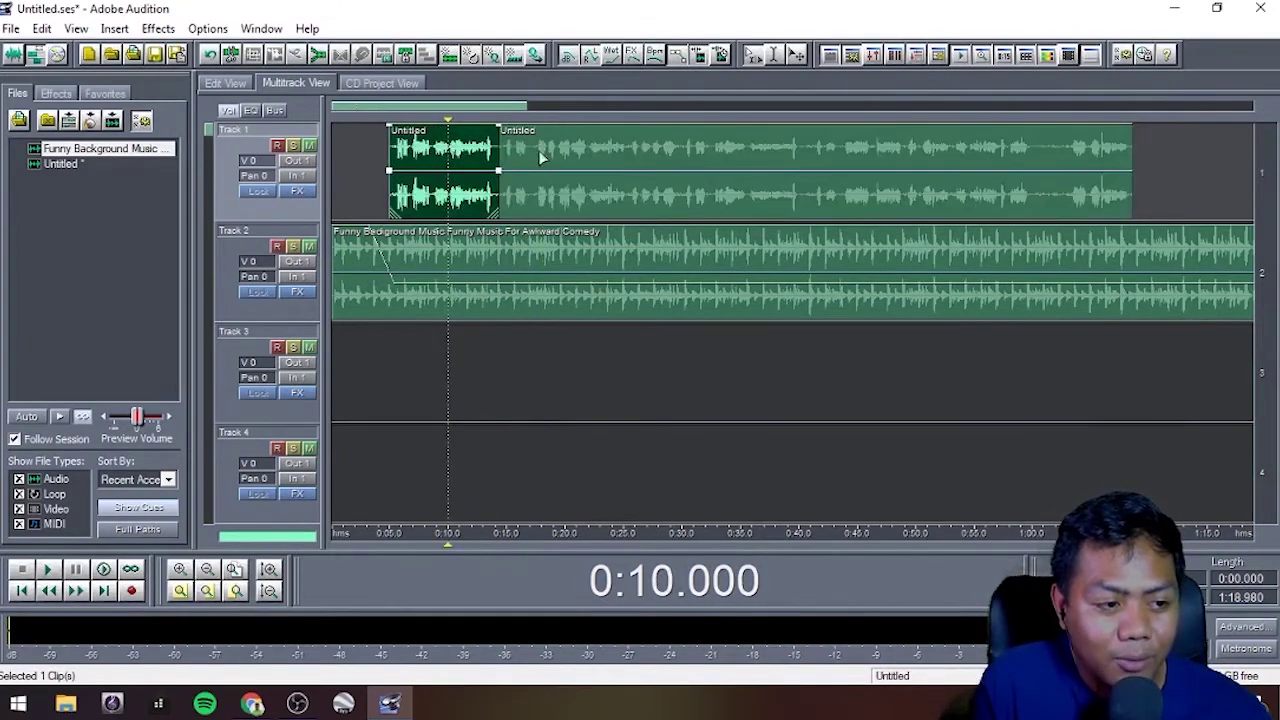
pyautogui.click(538, 157)
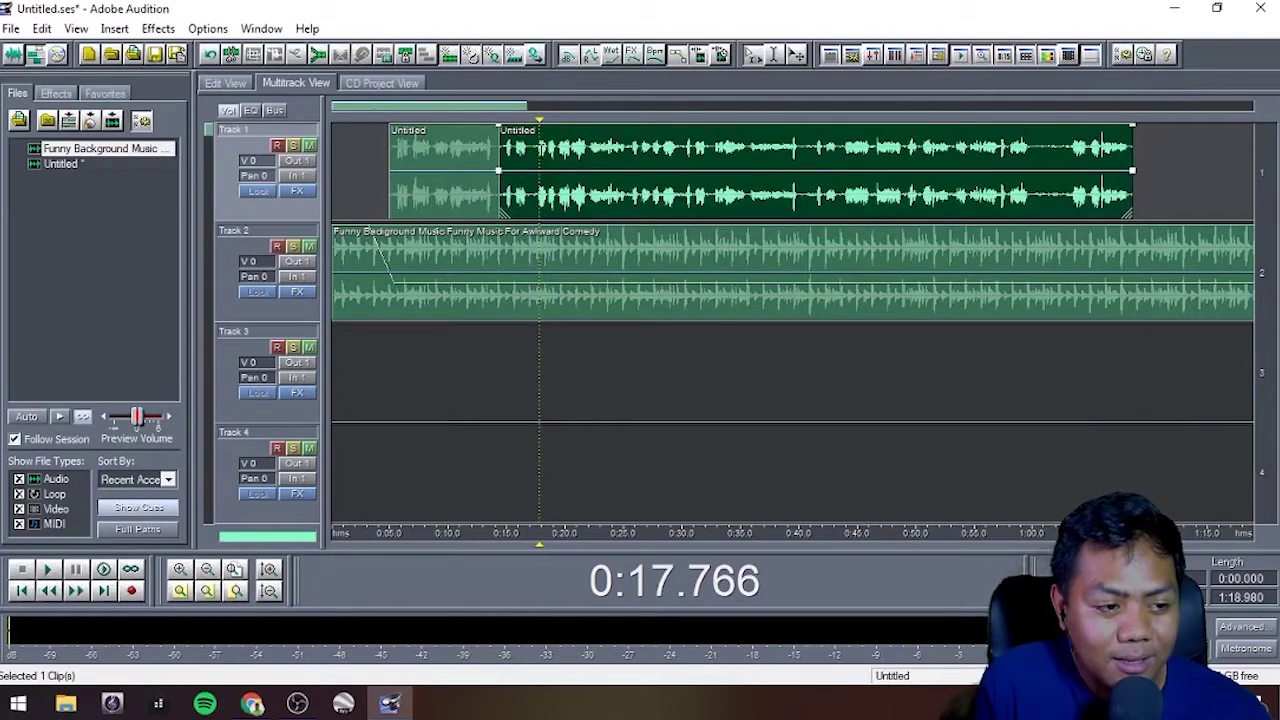
pyautogui.click(466, 150)
pyautogui.click(530, 152)
pyautogui.click(452, 152)
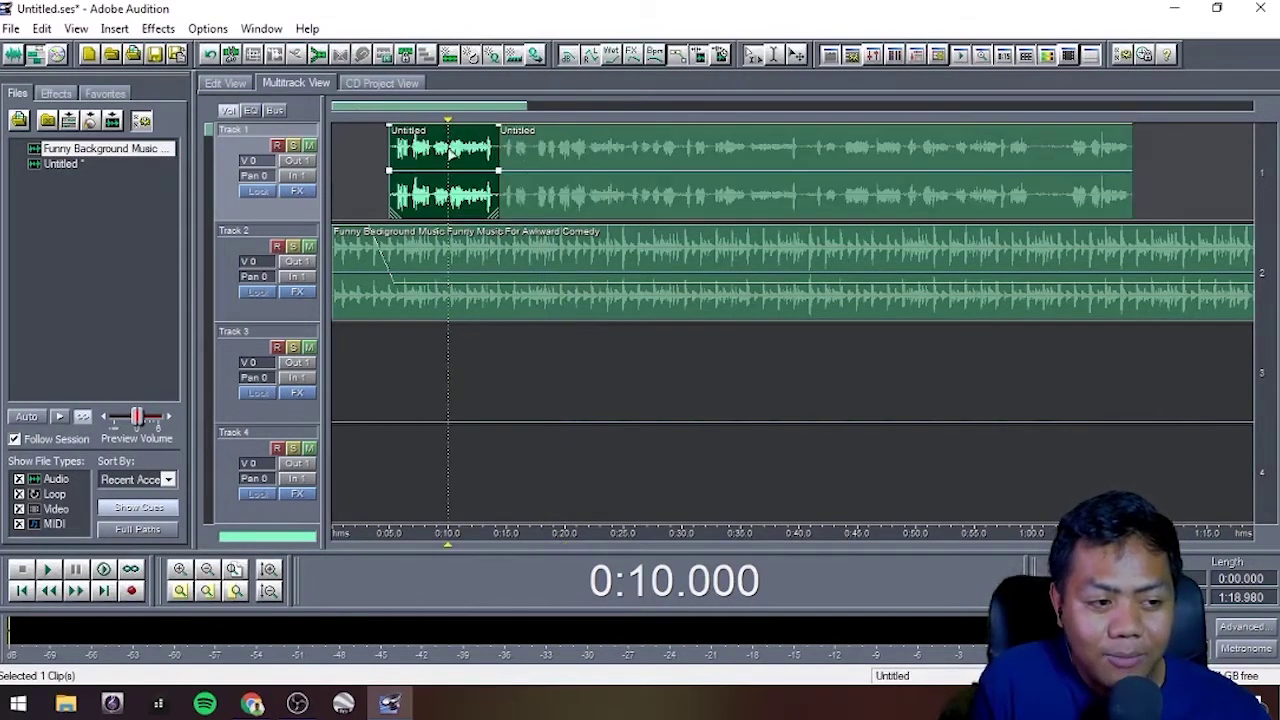
pyautogui.click(556, 158)
pyautogui.press('space')
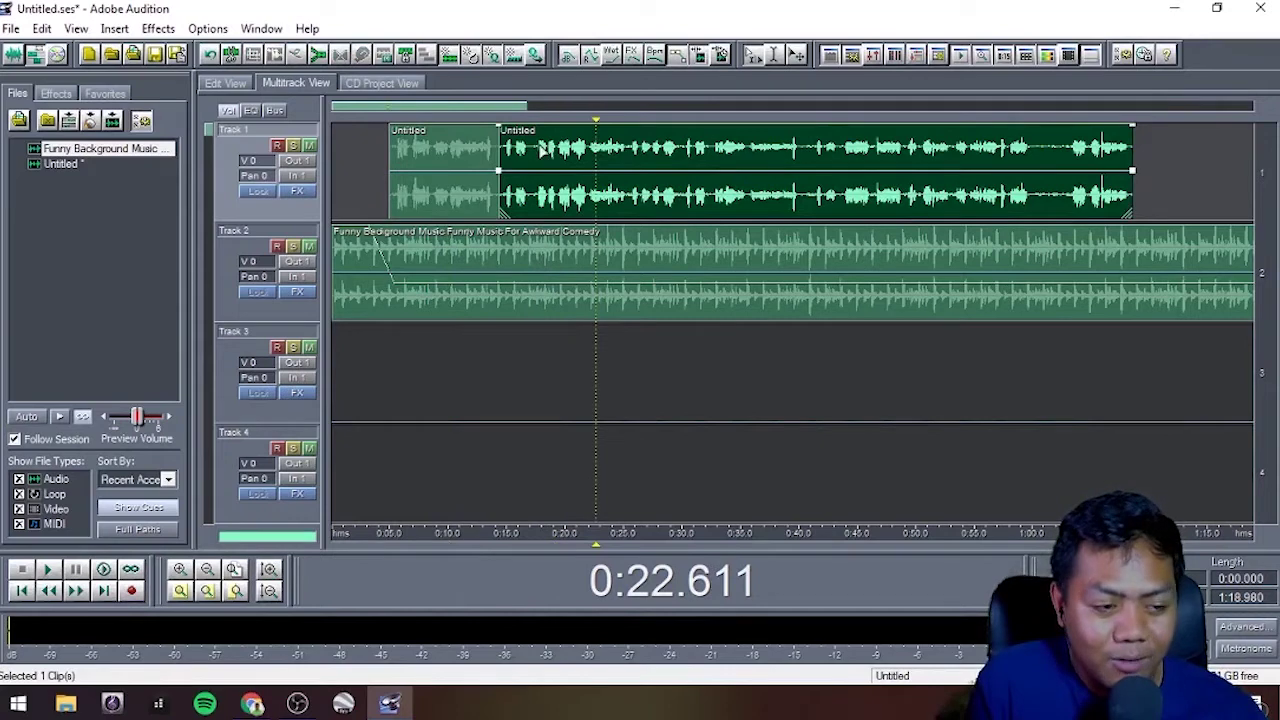
# Step: Slide the right piece back against the narration and split again at 0:14.293
pyautogui.moveTo(540, 148); pyautogui.dragTo(582, 160)
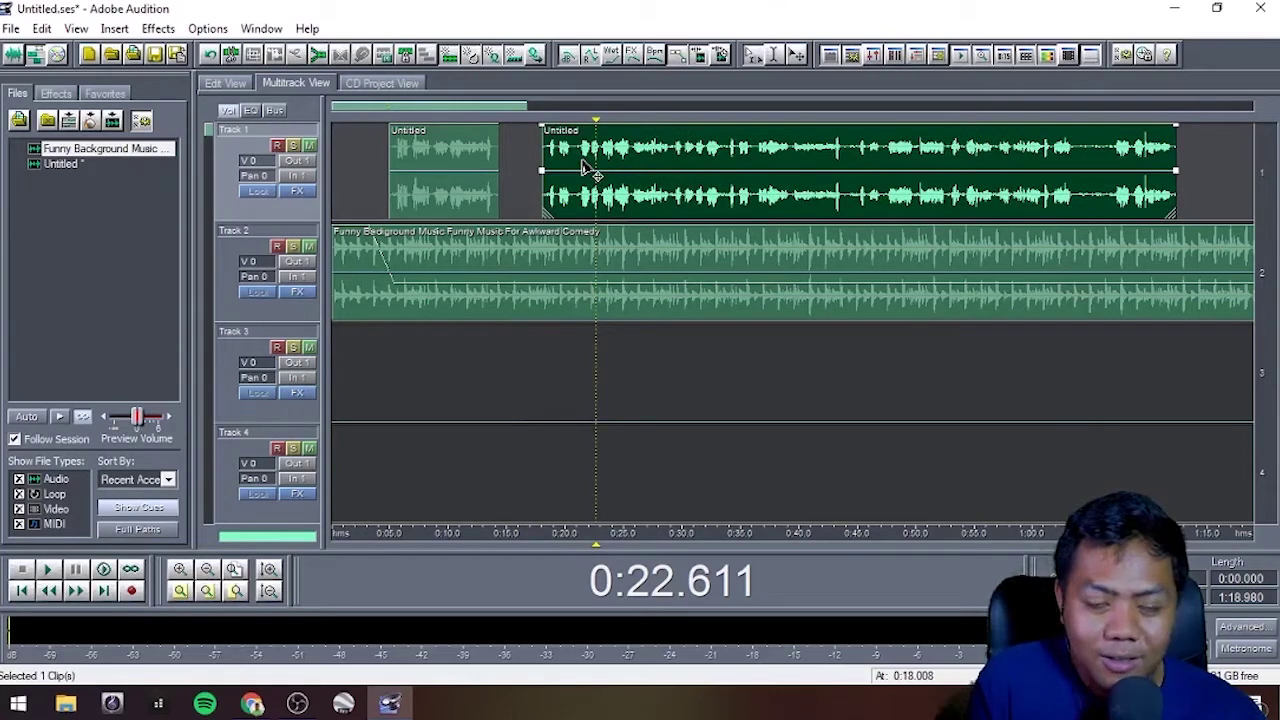
pyautogui.moveTo(582, 163); pyautogui.dragTo(428, 162)
pyautogui.click(390, 162)
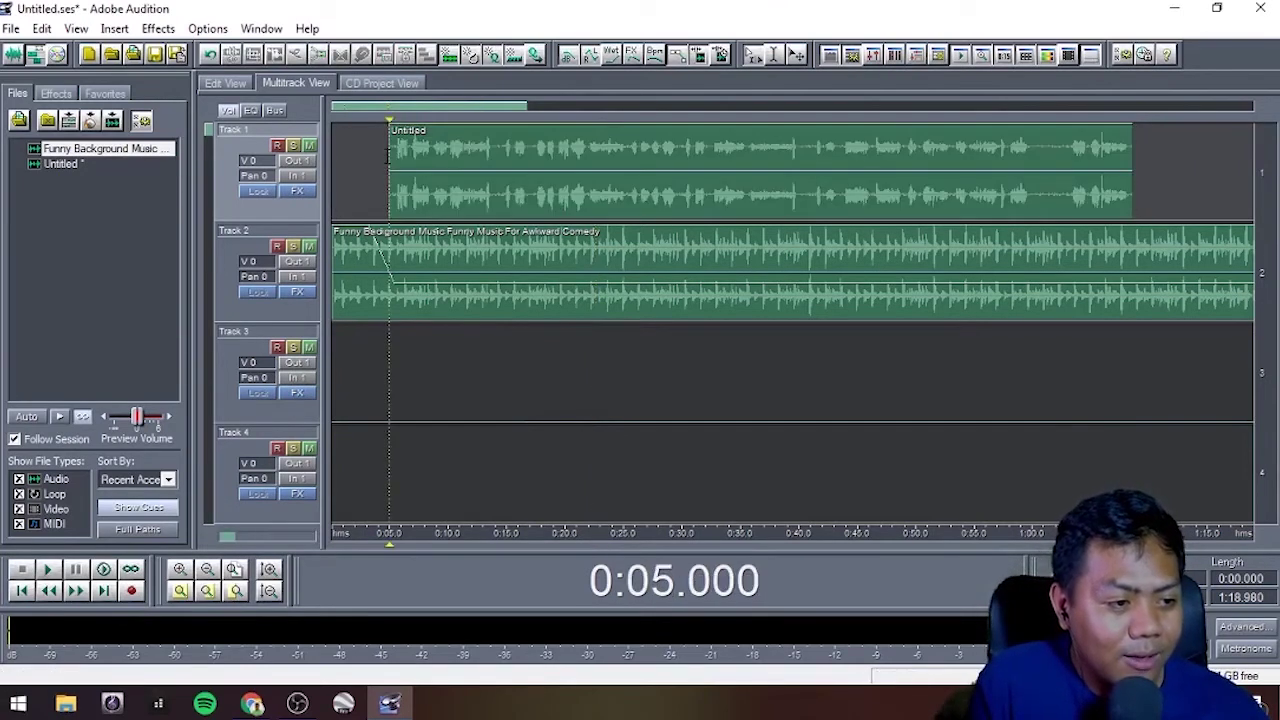
pyautogui.click(499, 146)
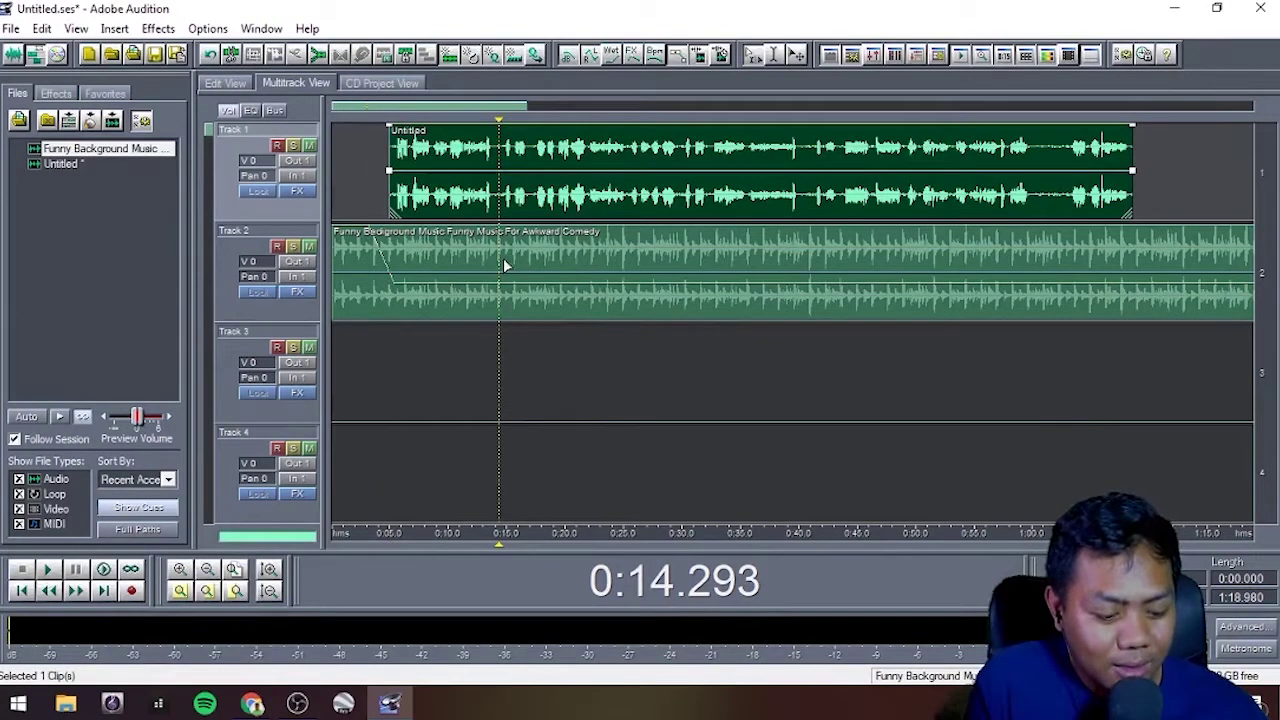
pyautogui.hotkey('ctrl', 'k')
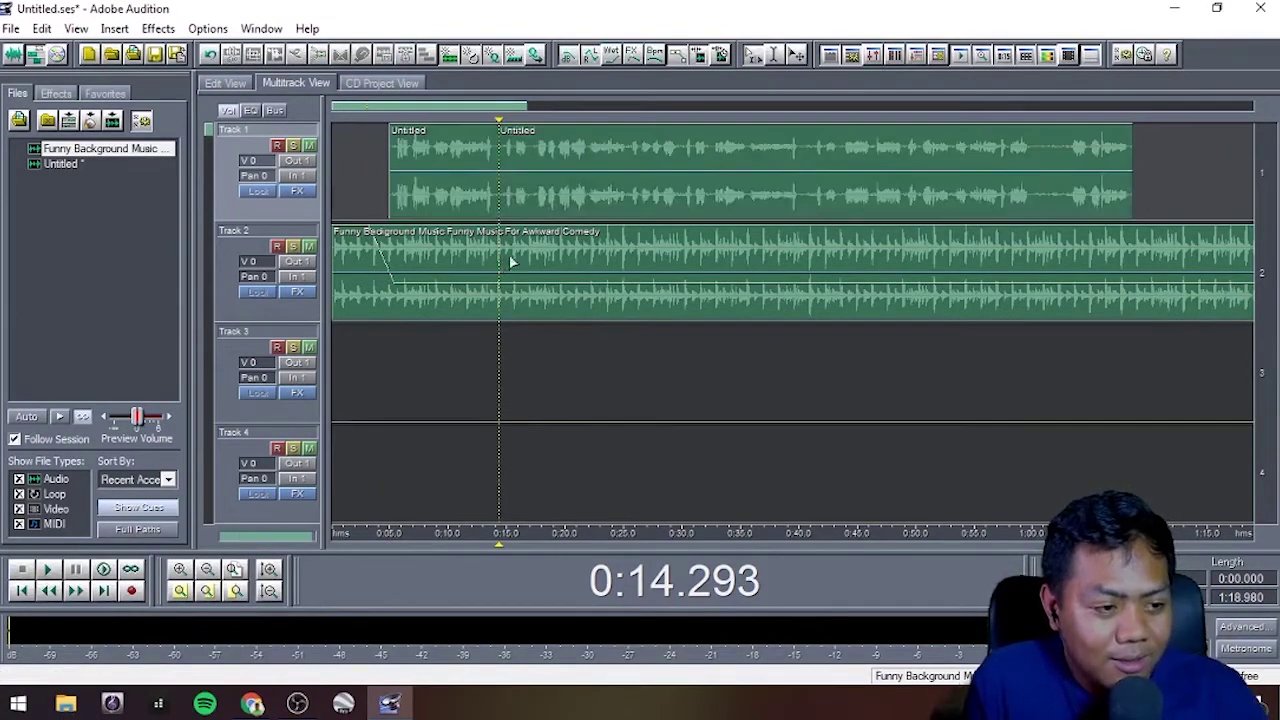
# Step: Reposition the right piece and cut the narration again at about 0:17.2
pyautogui.click(540, 148)
pyautogui.rightClick(543, 150)
pyautogui.click(530, 148)
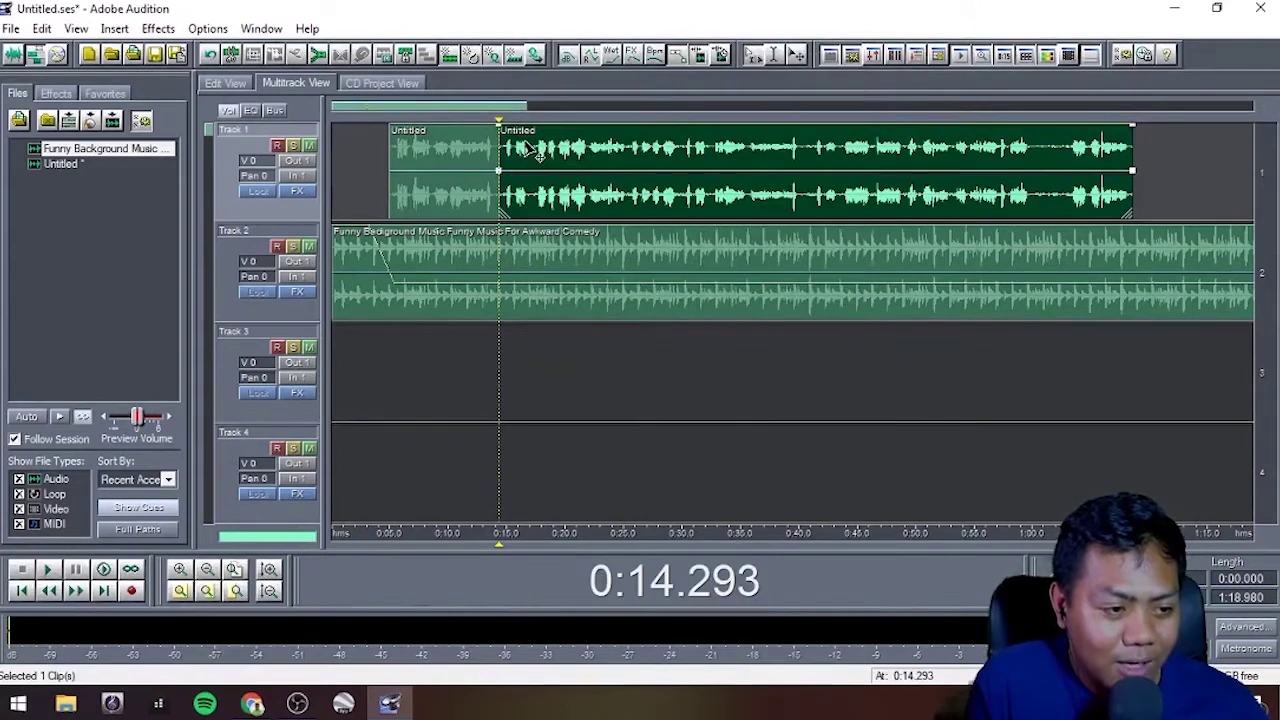
pyautogui.moveTo(530, 148)
pyautogui.mouseDown()
pyautogui.moveTo(590, 160)
pyautogui.moveTo(535, 160)
pyautogui.mouseUp()
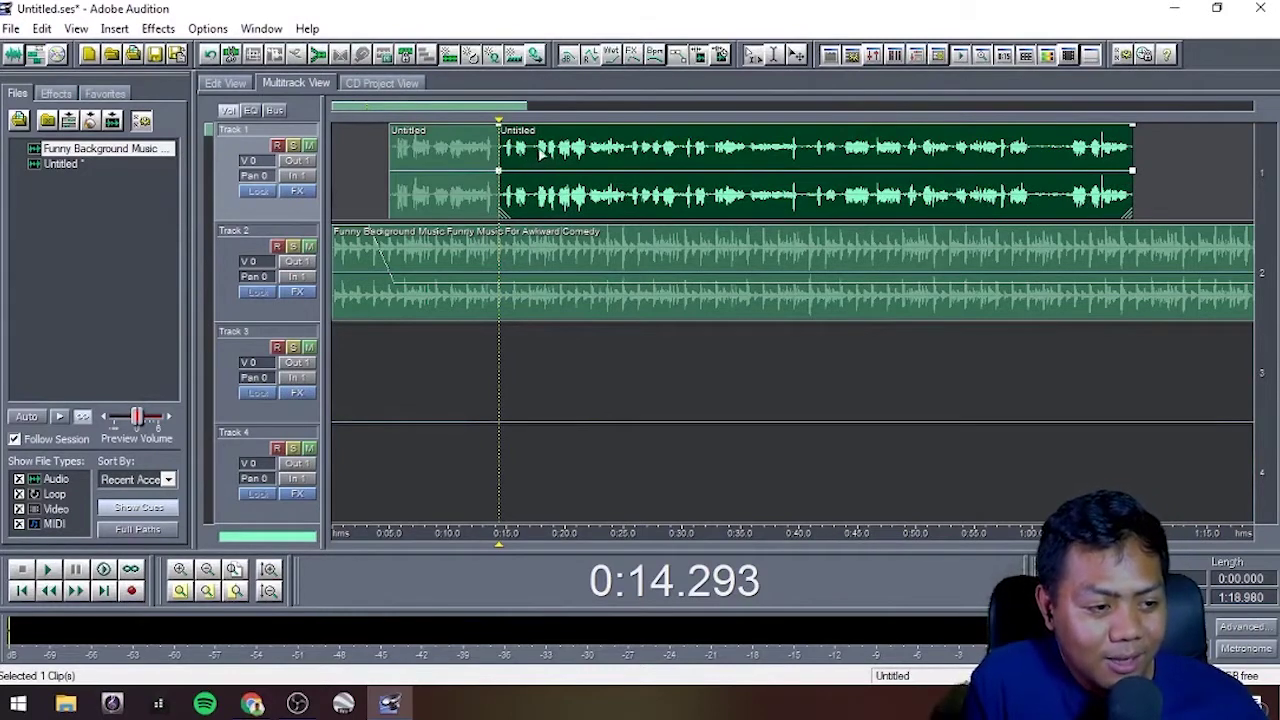
pyautogui.click(532, 148)
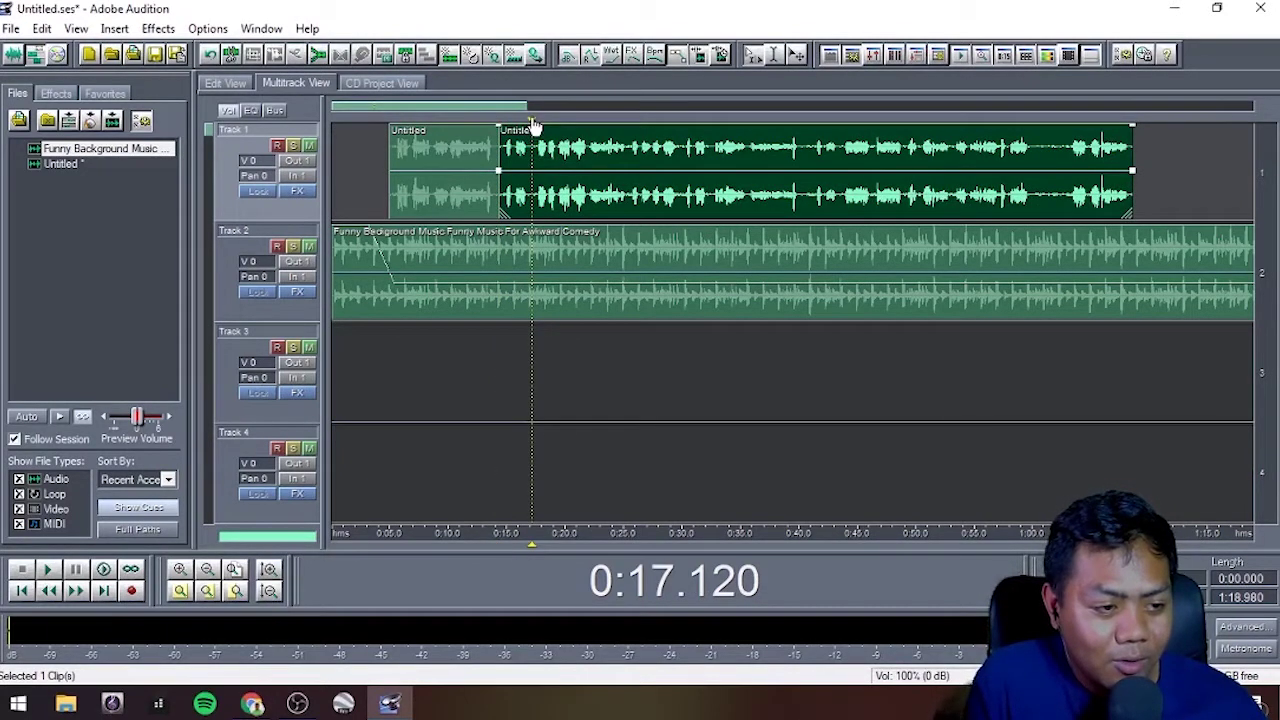
pyautogui.moveTo(533, 125); pyautogui.dragTo(535, 125)
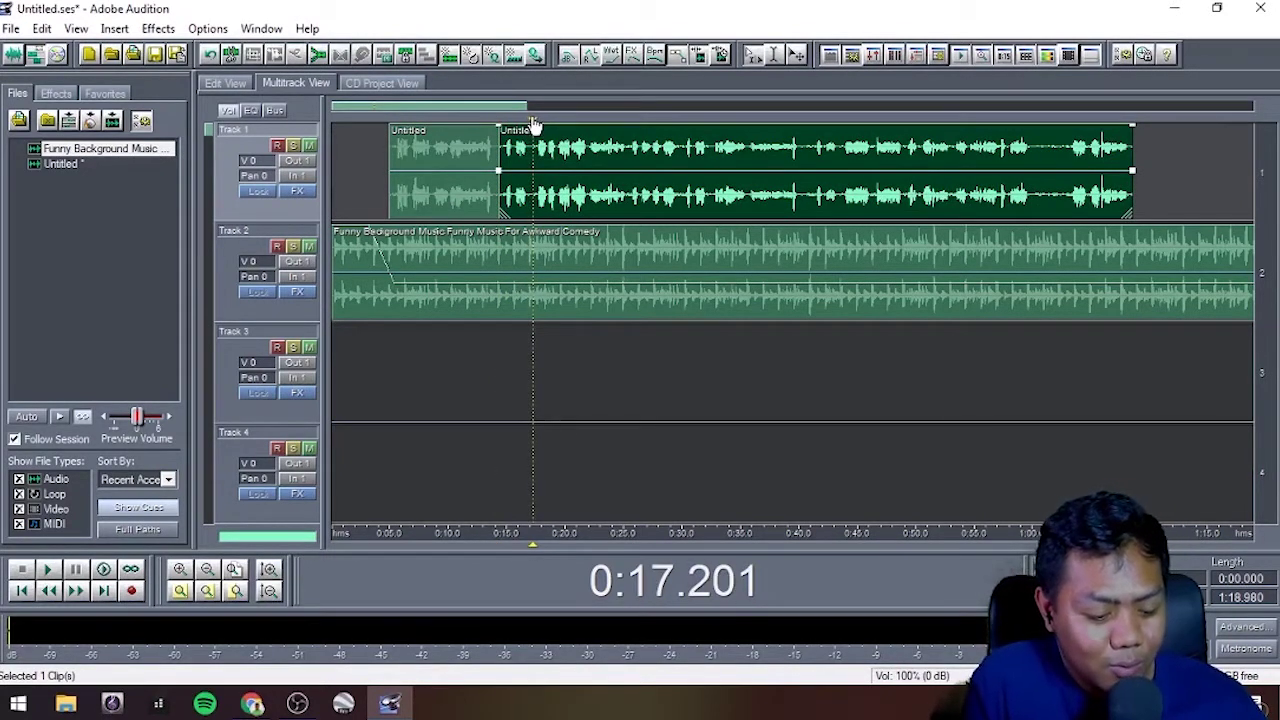
pyautogui.hotkey('ctrl', 'k')
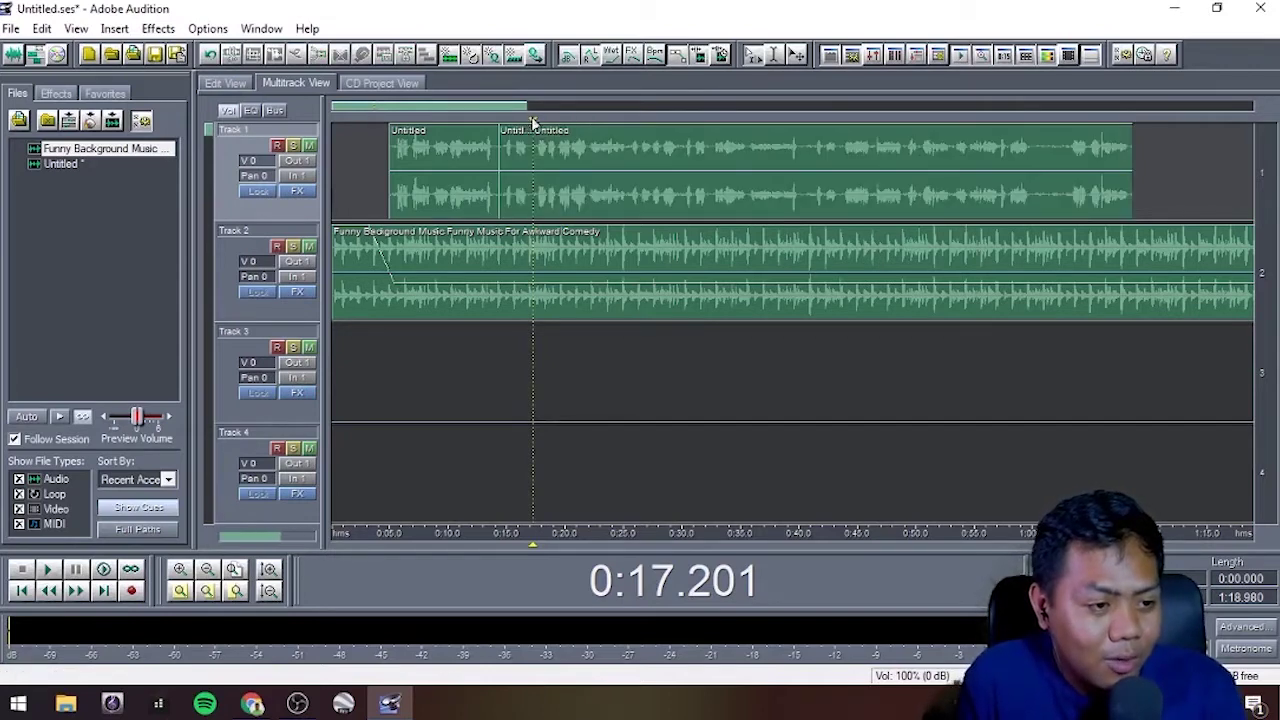
# Step: Select the short middle piece between the 0:14.3 and 0:17.2 cuts
pyautogui.click(518, 152)
pyautogui.click(605, 150)
pyautogui.click(458, 150)
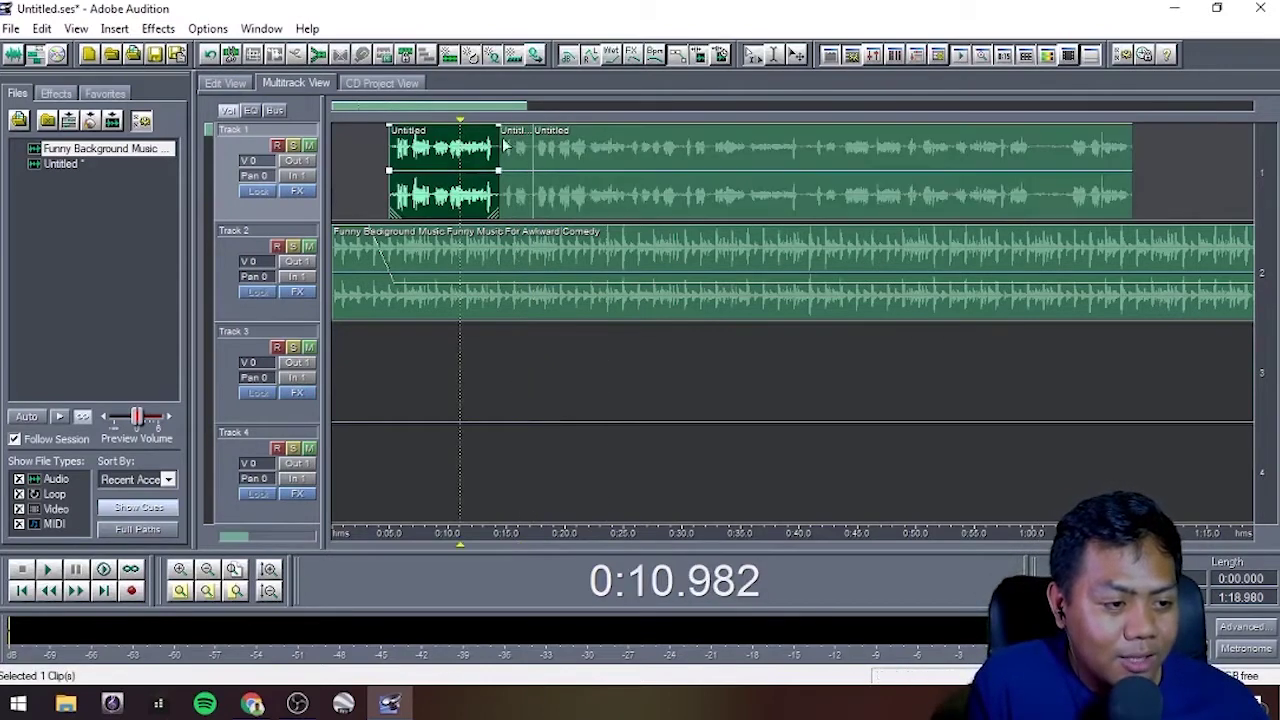
pyautogui.click(505, 150)
pyautogui.click(587, 150)
pyautogui.click(519, 150)
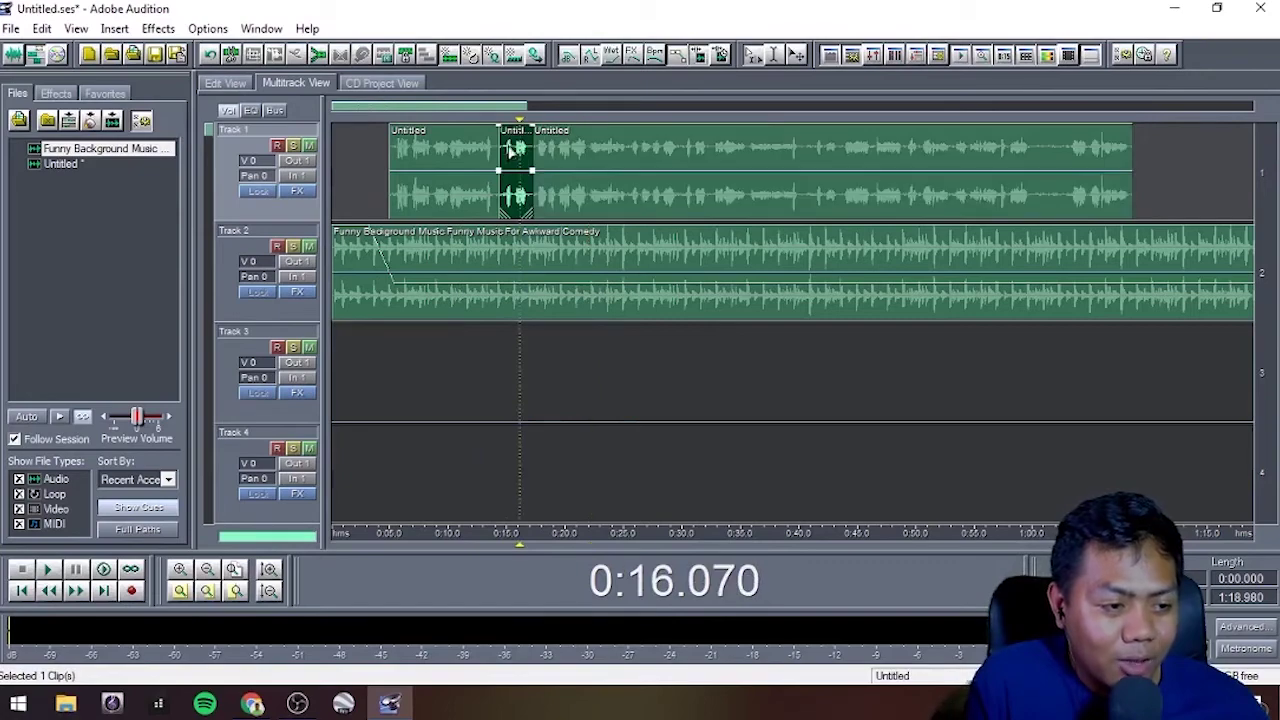
# Step: Move the short middle piece to Track 3, close the gap, and preview the narration
pyautogui.moveTo(512, 150); pyautogui.dragTo(1160, 425)
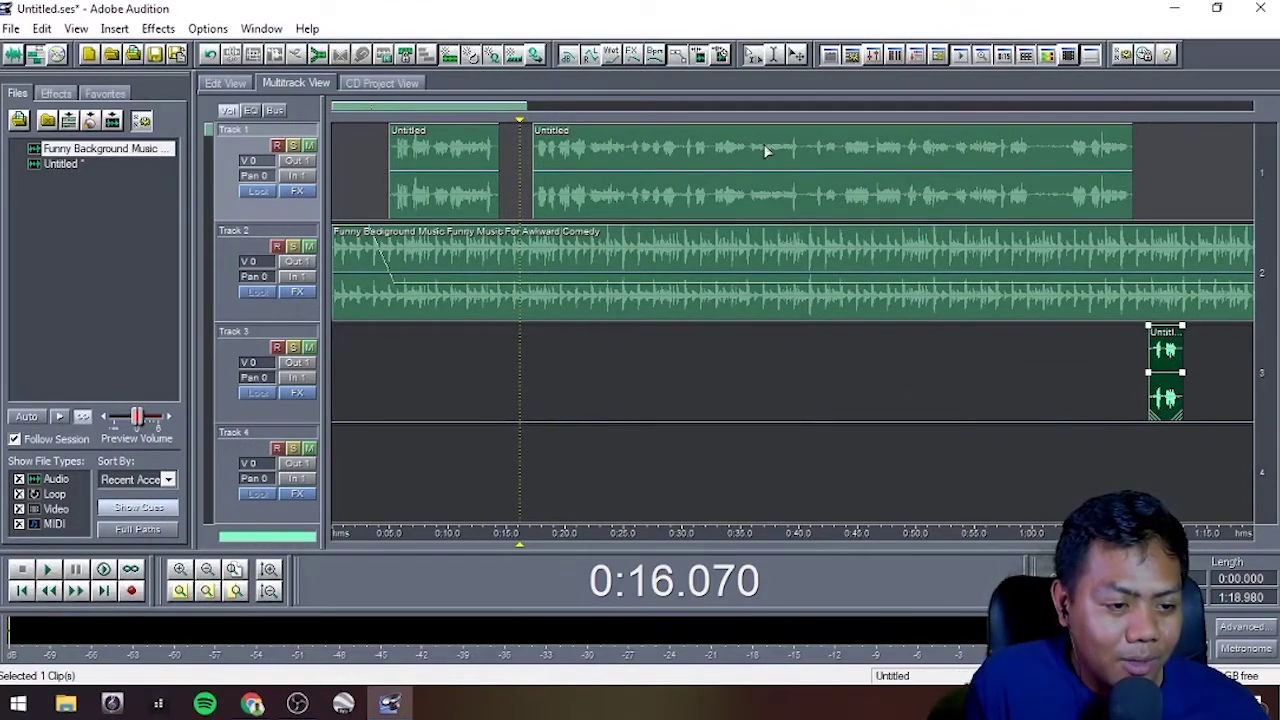
pyautogui.moveTo(765, 150); pyautogui.dragTo(732, 150)
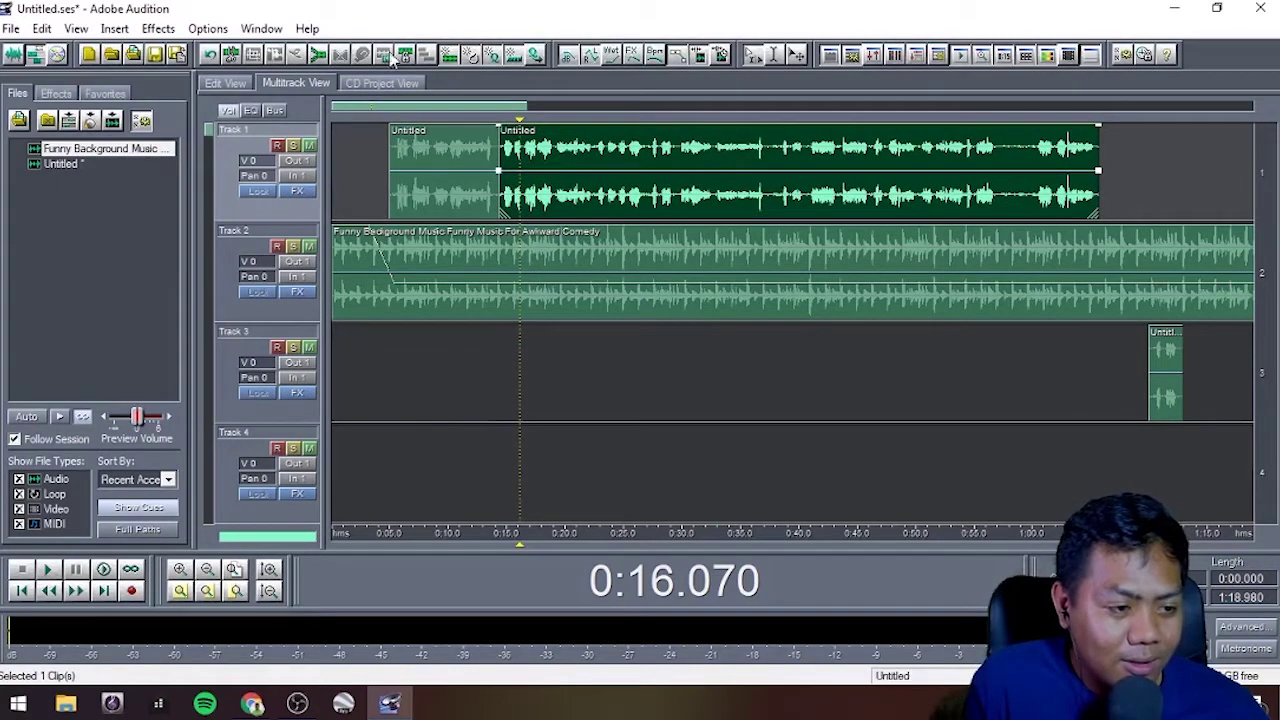
pyautogui.moveTo(525, 107); pyautogui.dragTo(450, 107)
pyautogui.click(398, 173)
pyautogui.press('space')
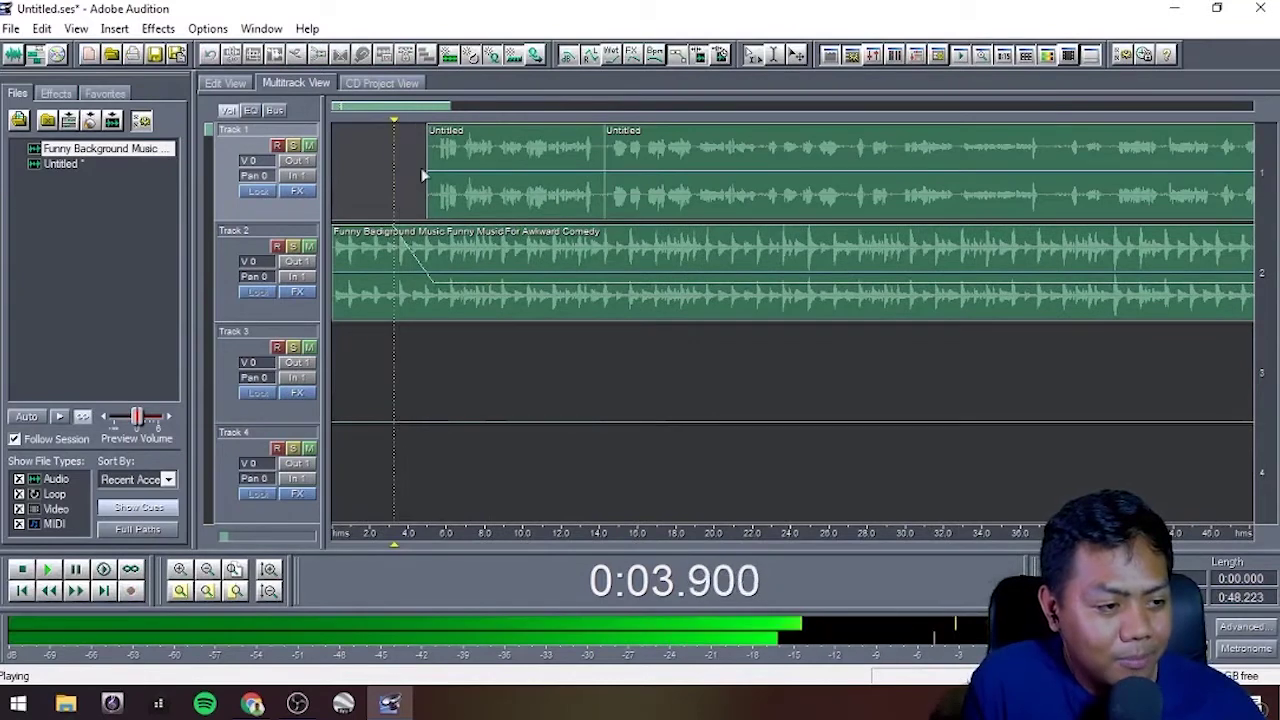
pyautogui.press('space')
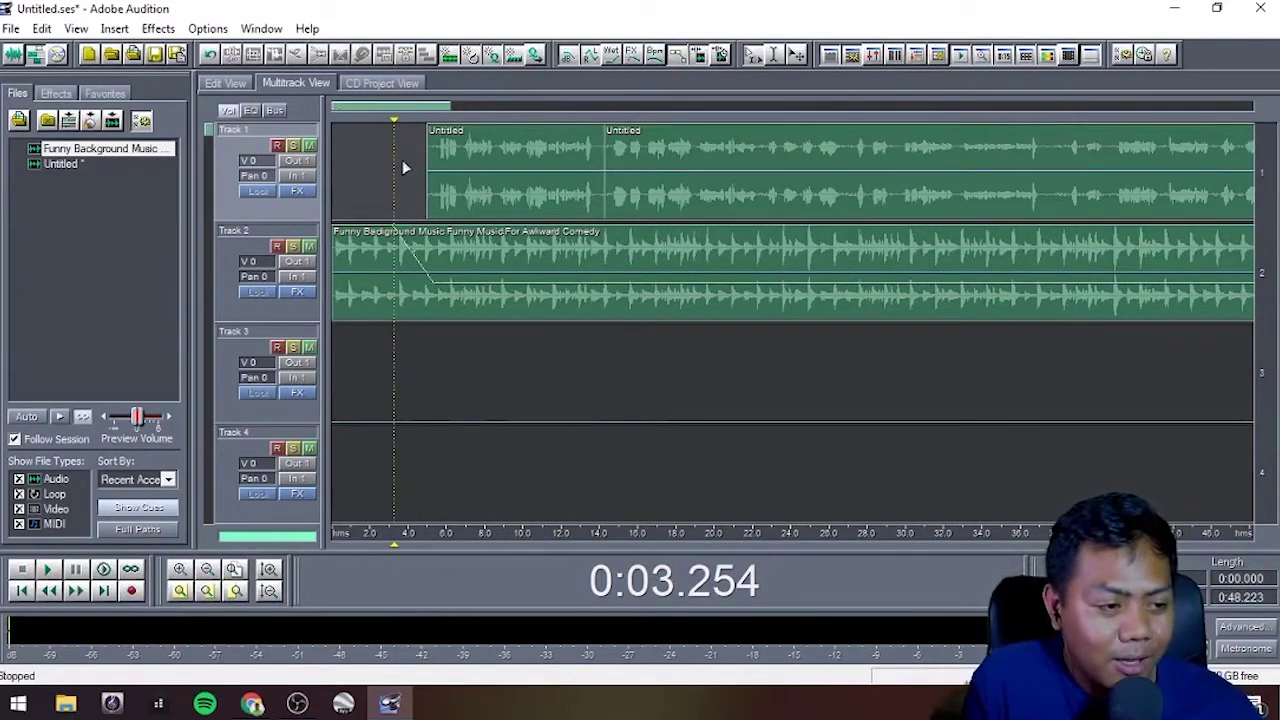
pyautogui.press('space')
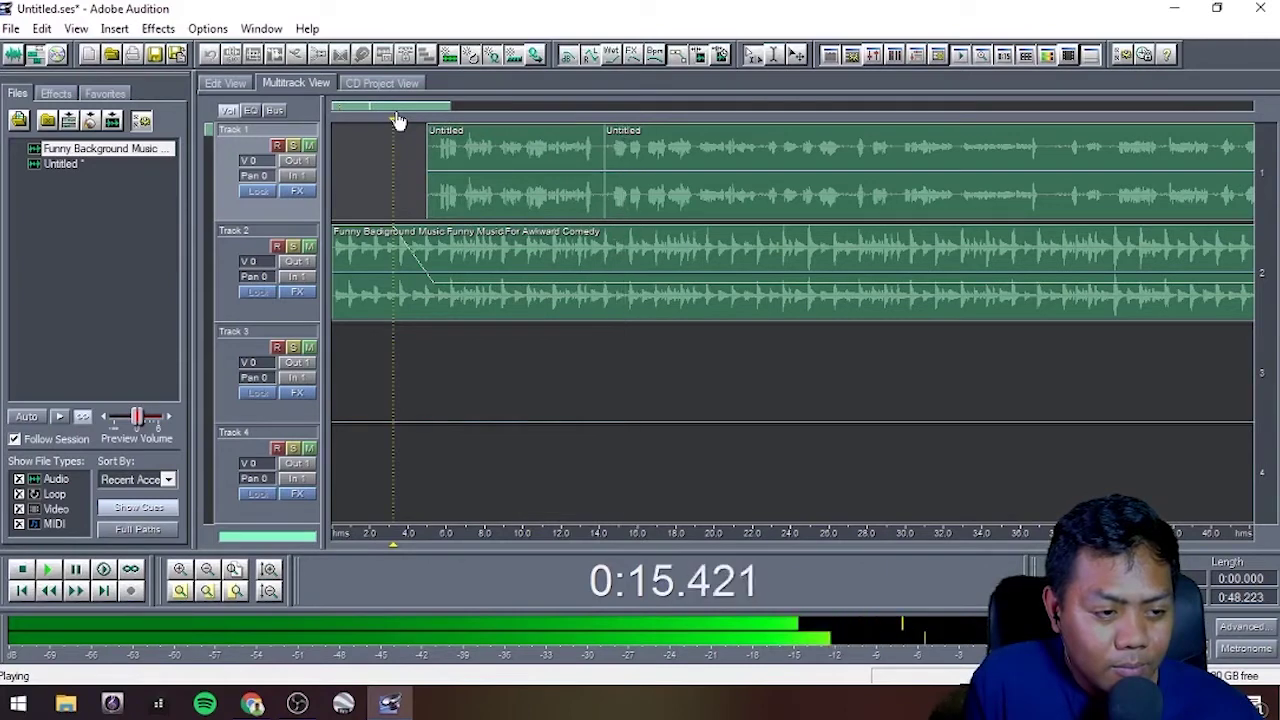
pyautogui.press('space')
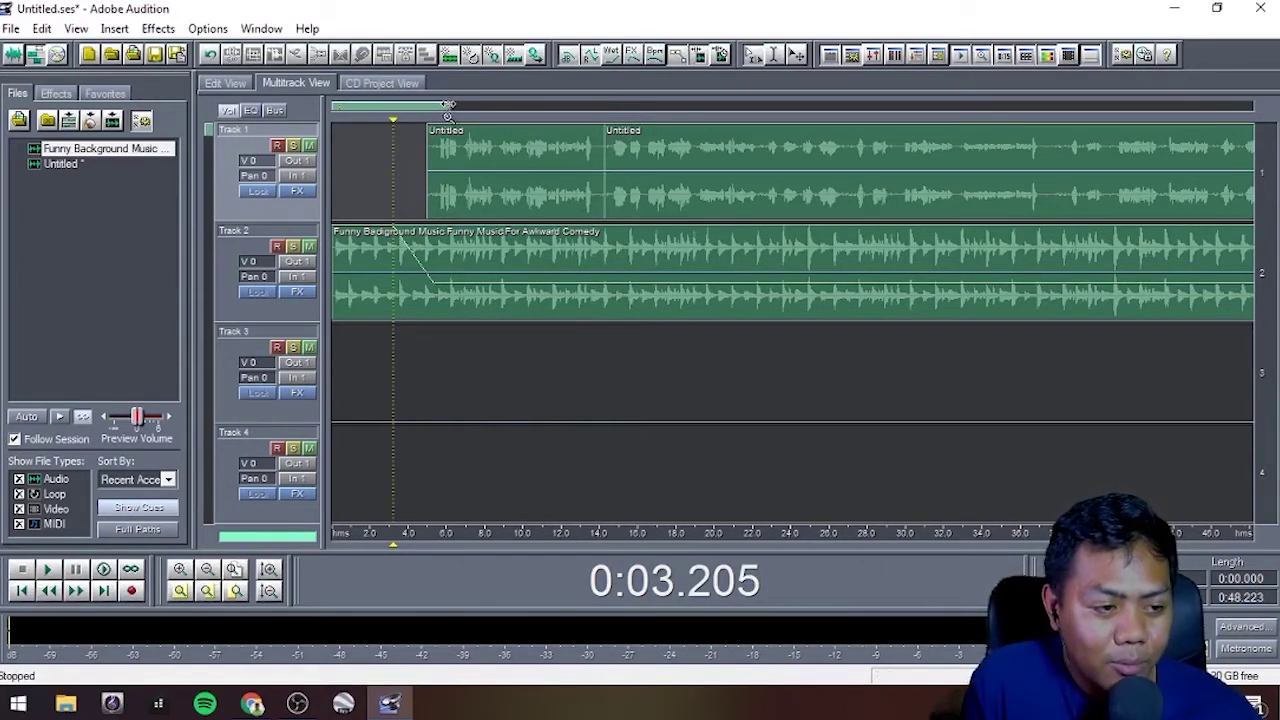
# Step: Zoom in, trim the first narration clip's end, and play across the join from 0:11.349
pyautogui.moveTo(448, 104); pyautogui.dragTo(386, 110)
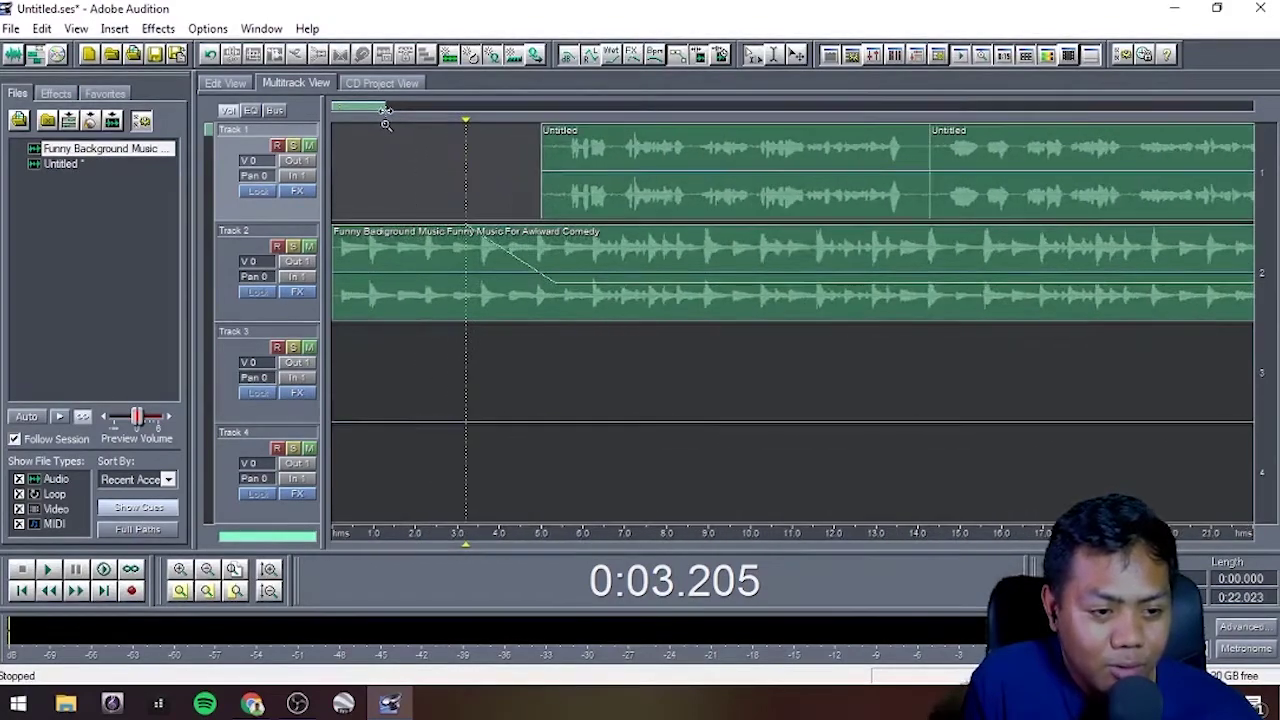
pyautogui.click(723, 150)
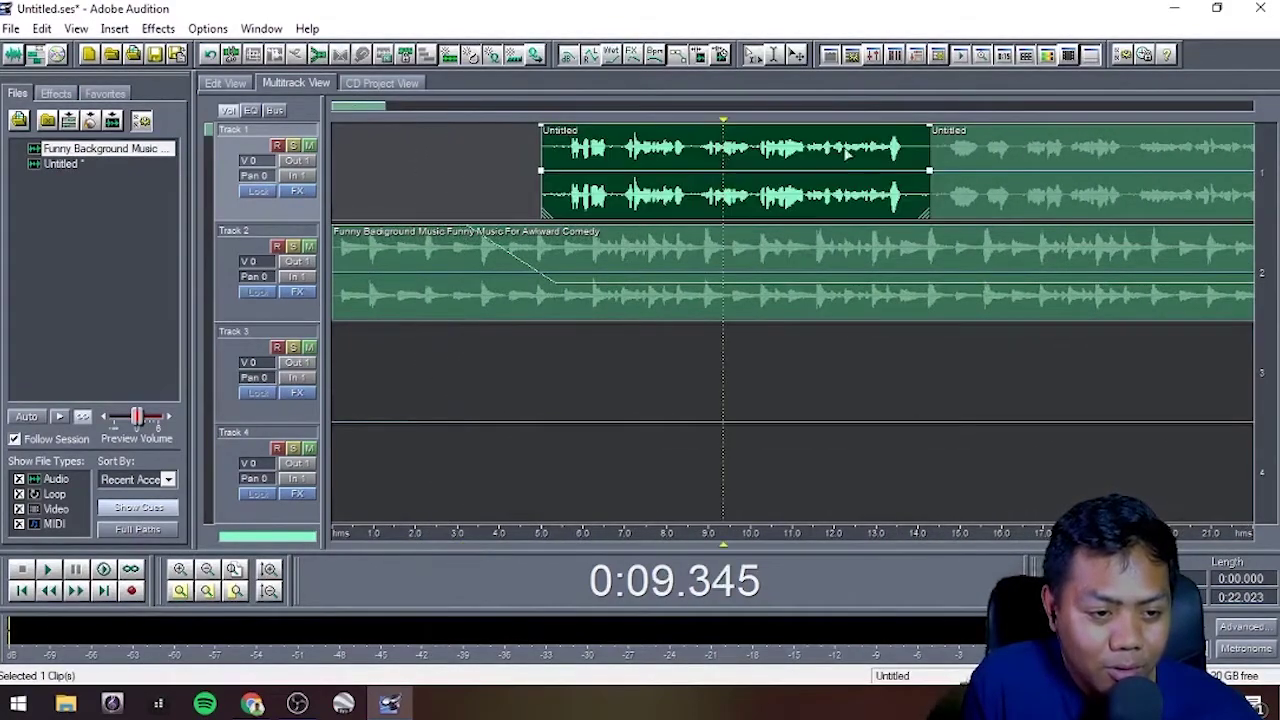
pyautogui.moveTo(930, 148); pyautogui.dragTo(983, 147)
pyautogui.click(932, 152)
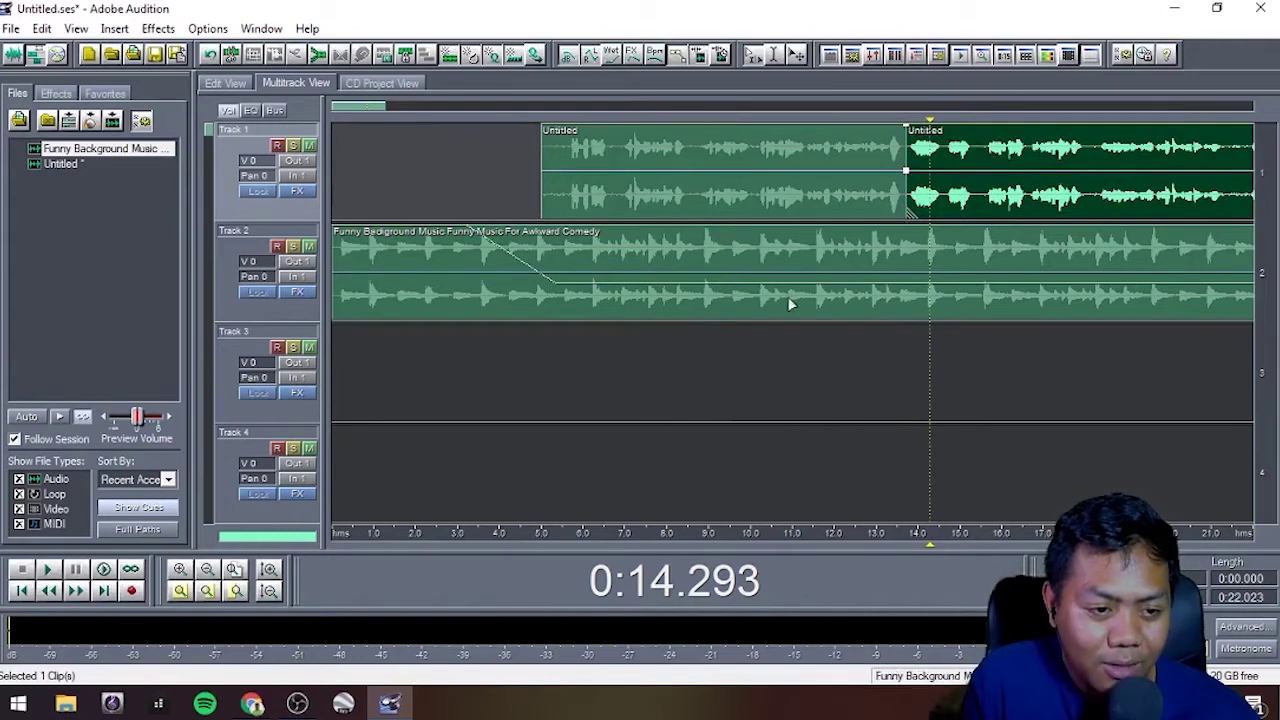
pyautogui.click(791, 384)
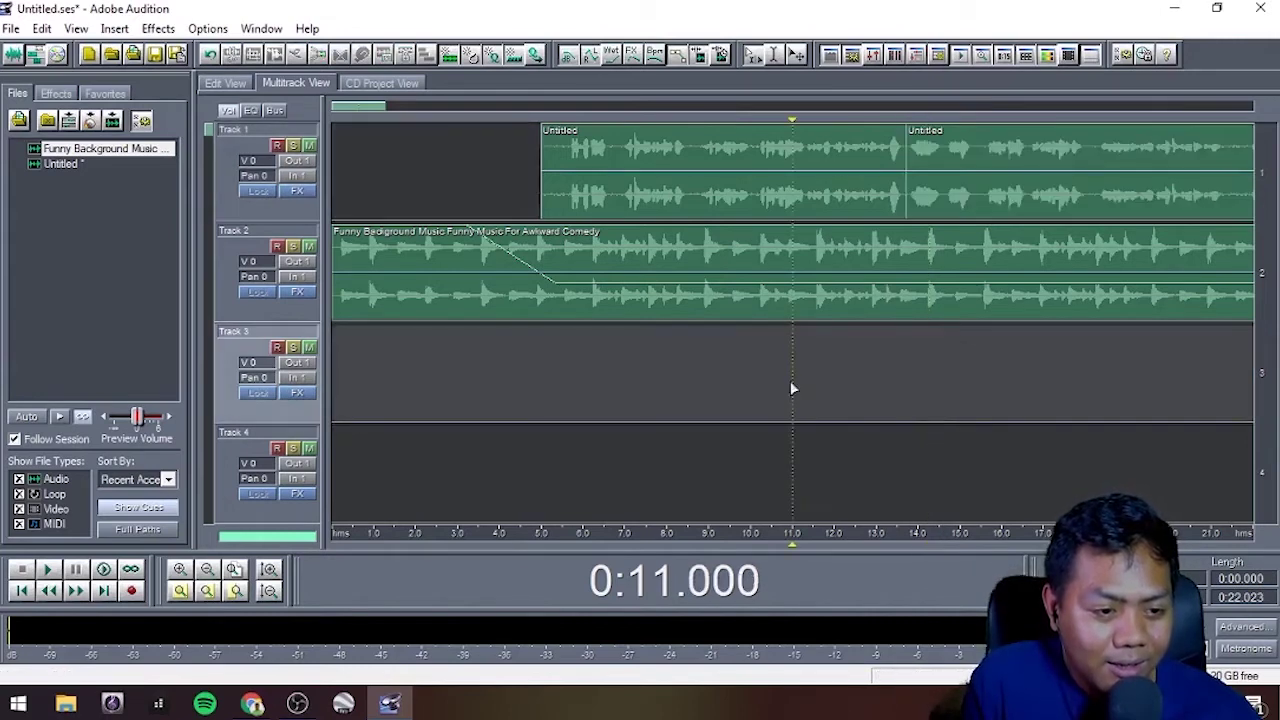
pyautogui.click(807, 366)
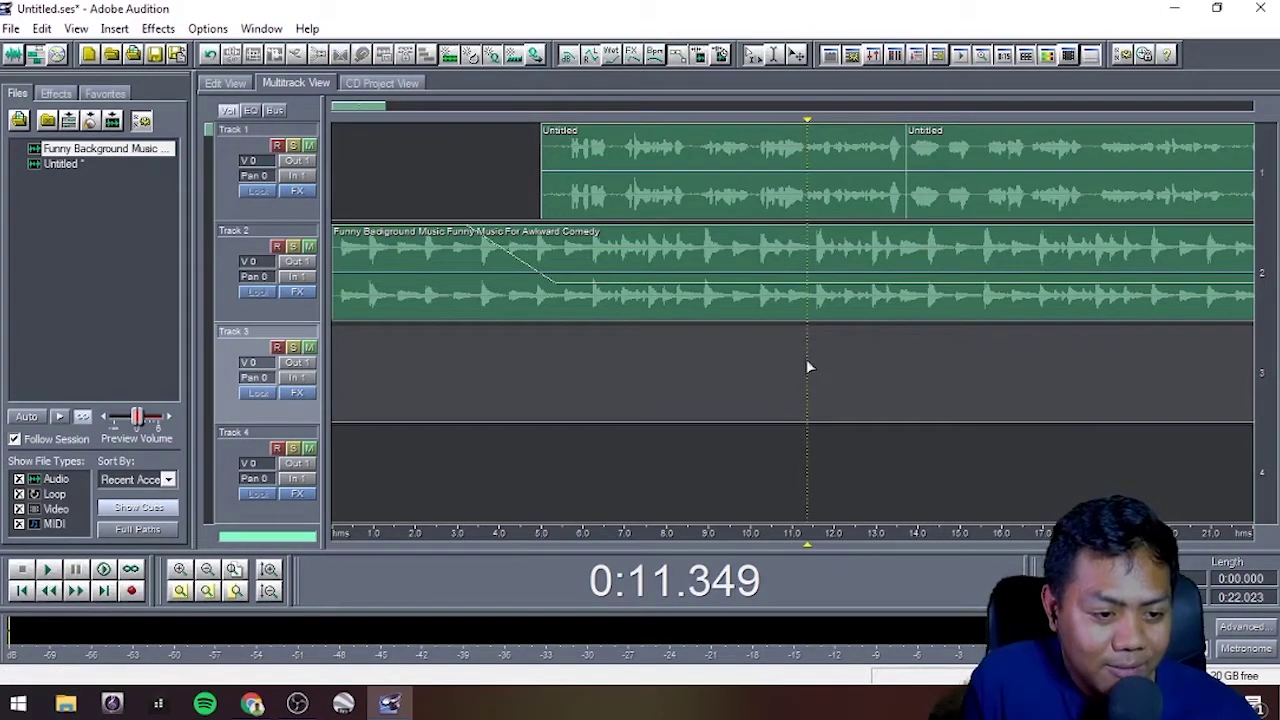
pyautogui.press('space')
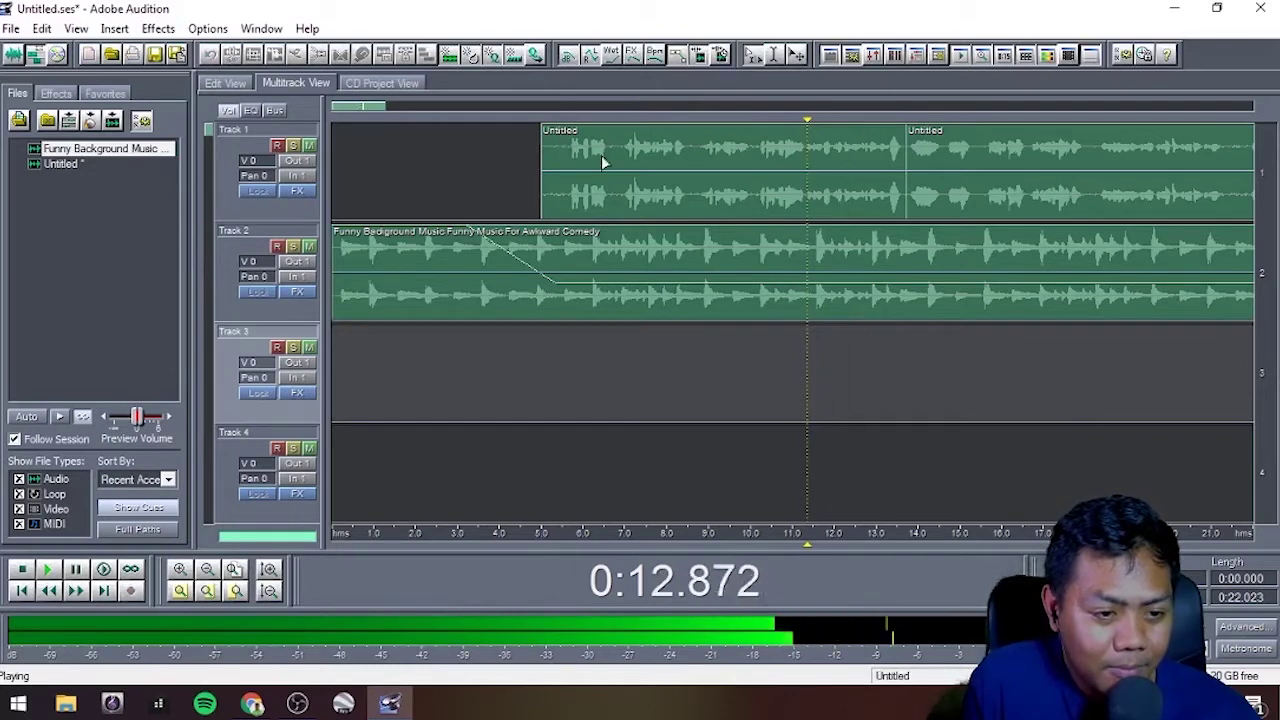
pyautogui.press('space')
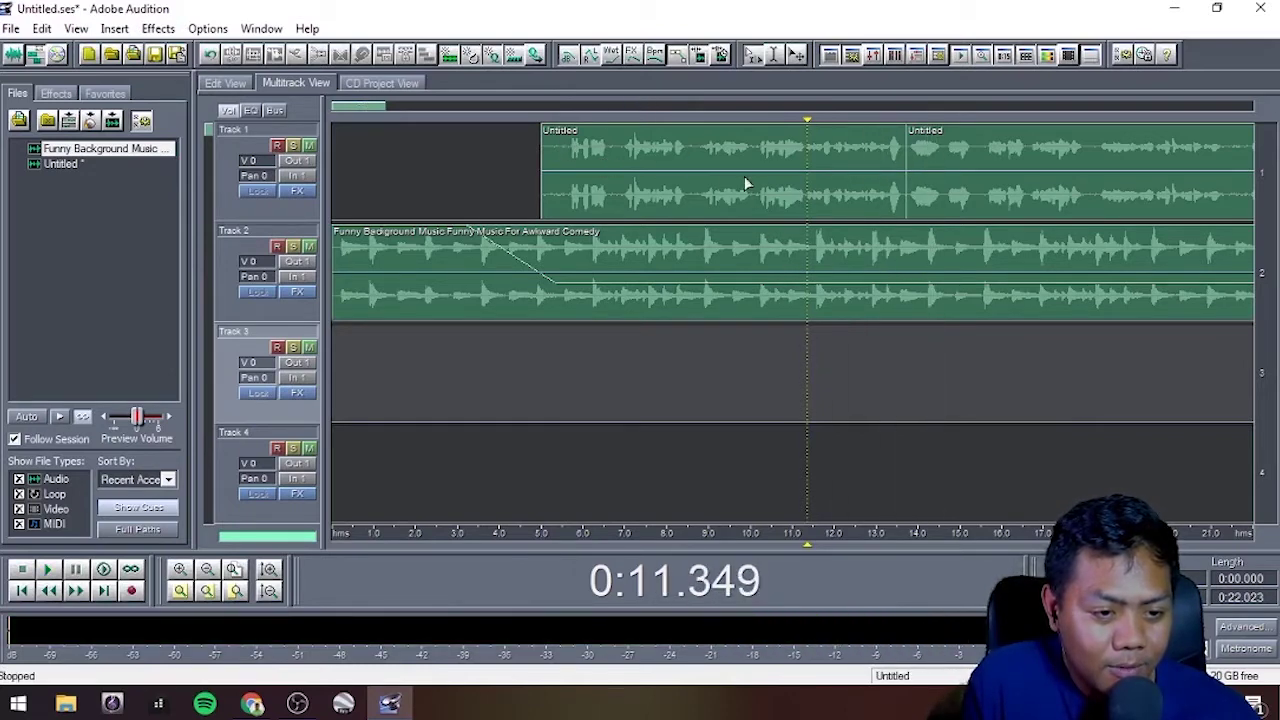
# Step: Slide the second clip later, extend its start, and replay the join from 0:11.6
pyautogui.moveTo(998, 143)
pyautogui.mouseDown()
pyautogui.moveTo(1023, 149)
pyautogui.moveTo(1012, 150)
pyautogui.mouseUp()
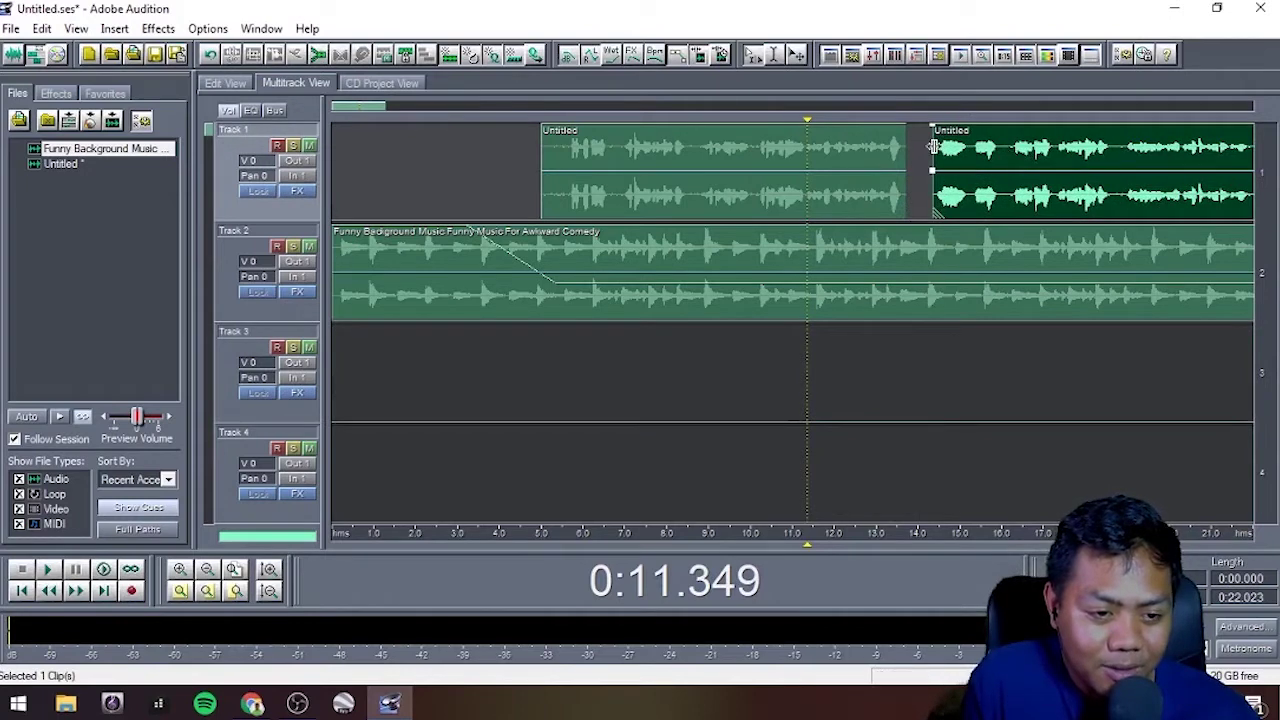
pyautogui.moveTo(933, 155); pyautogui.dragTo(910, 158)
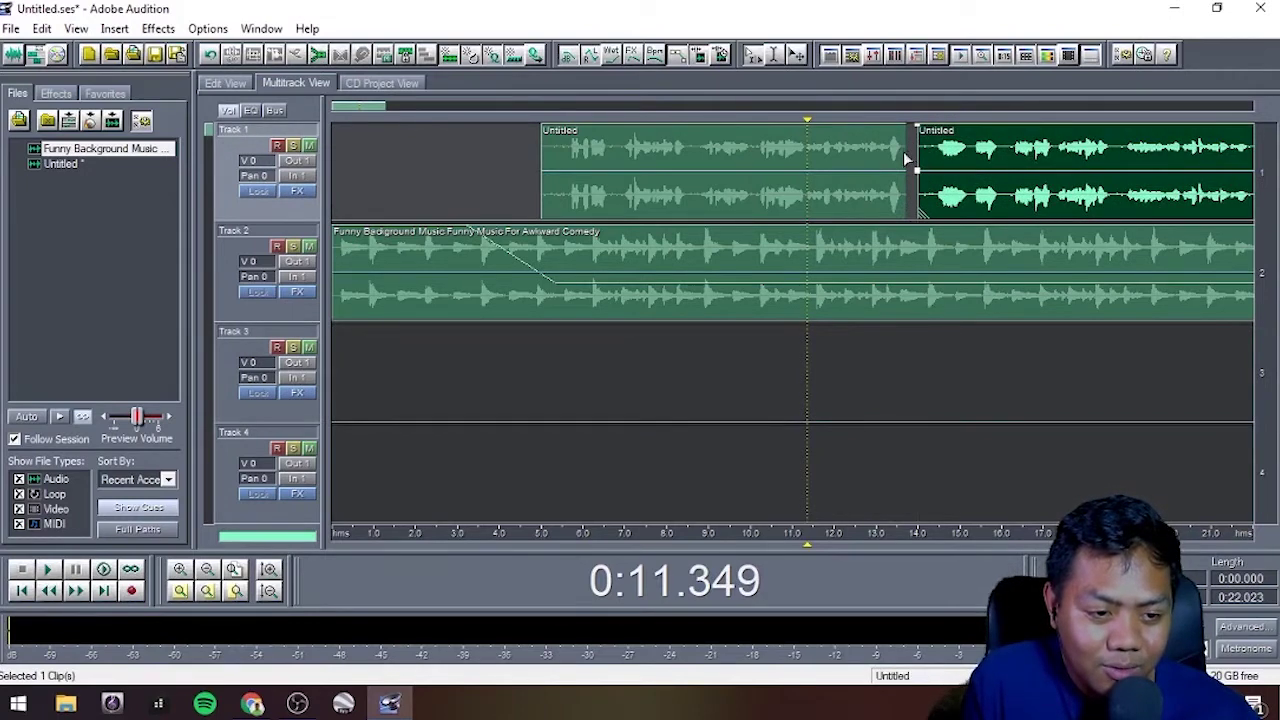
pyautogui.click(903, 151)
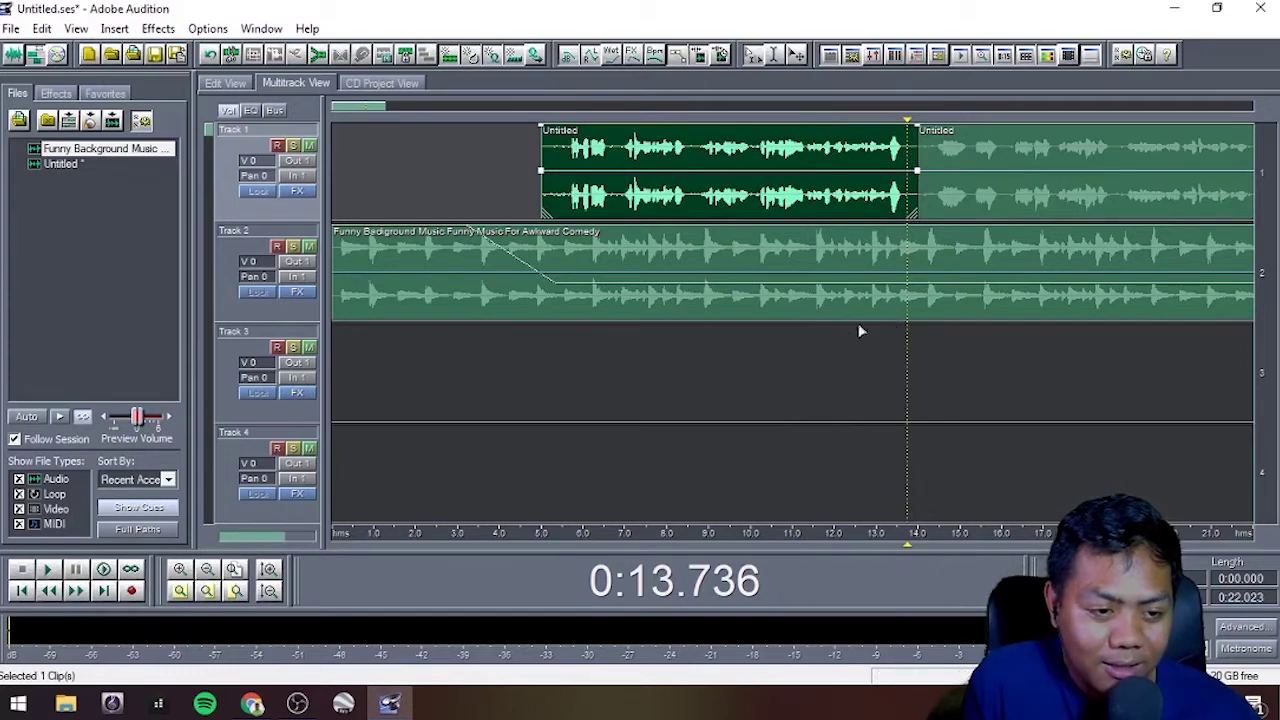
pyautogui.click(820, 338)
pyautogui.press('space')
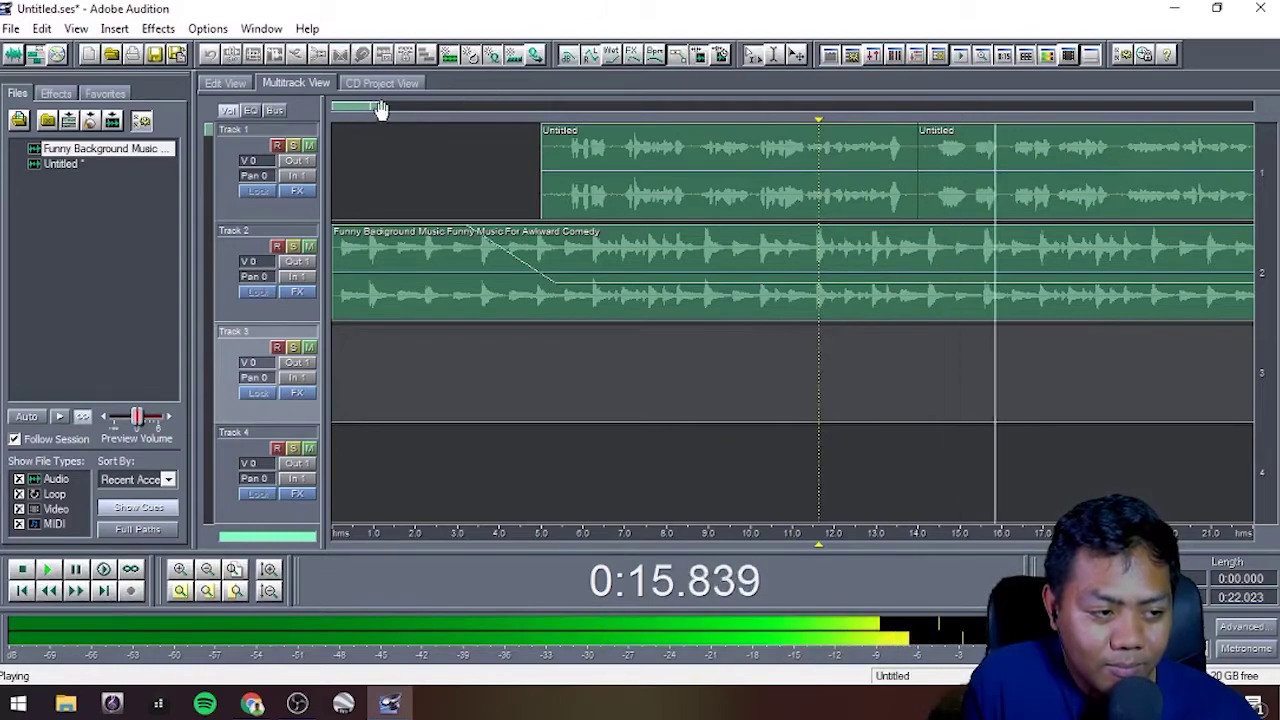
# Step: After listening from 0:19.183, place the Track 1 narration cut point at 0:26.731
pyautogui.moveTo(385, 106); pyautogui.dragTo(410, 112)
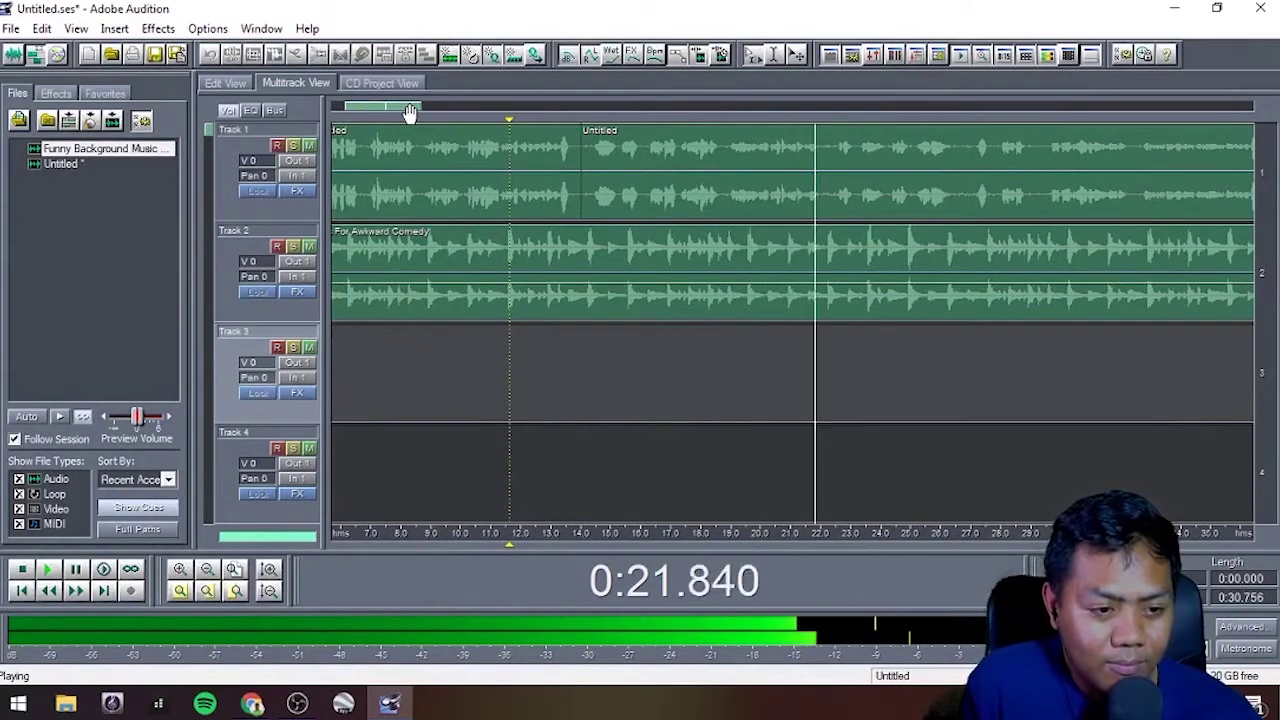
pyautogui.press('space')
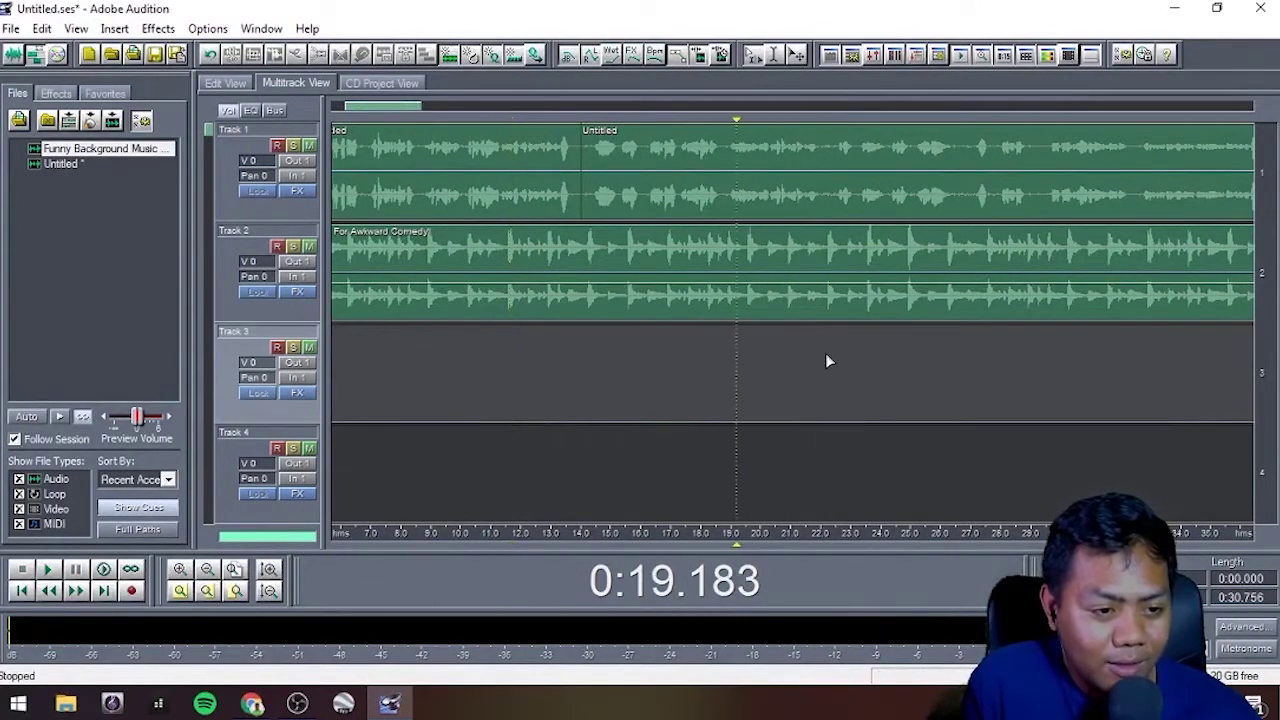
pyautogui.press('space')
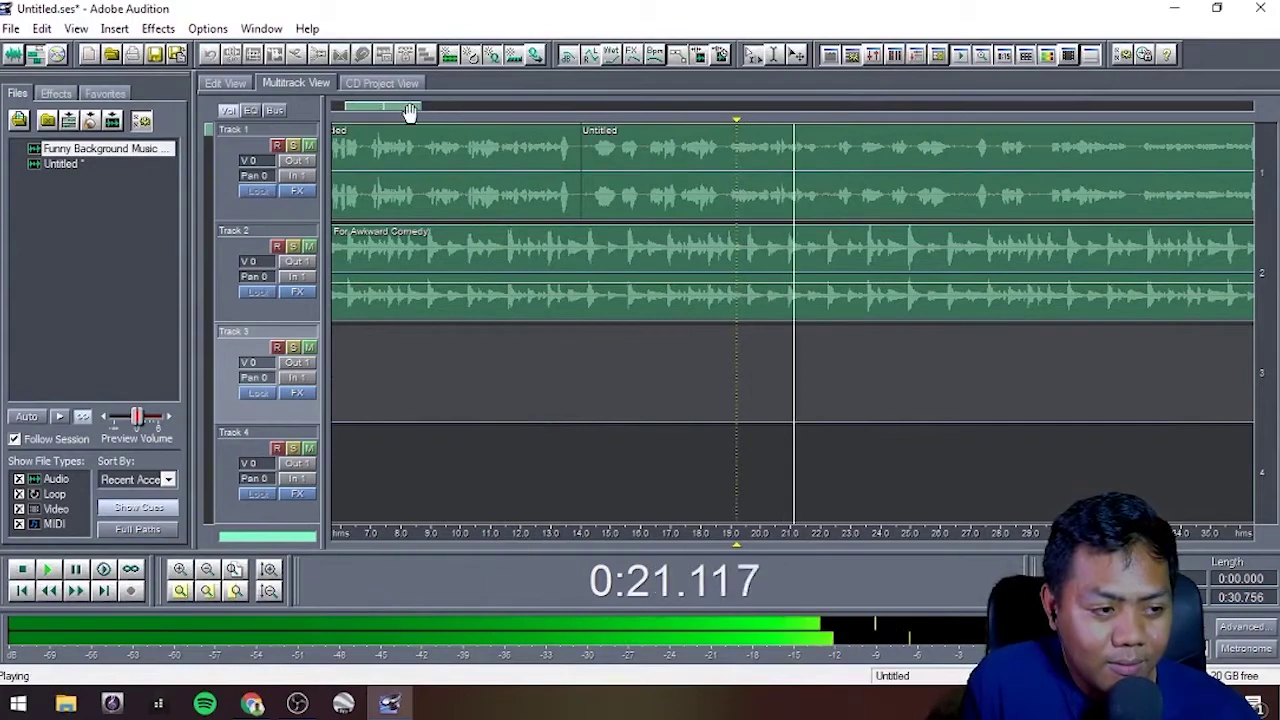
pyautogui.moveTo(409, 112); pyautogui.dragTo(422, 117)
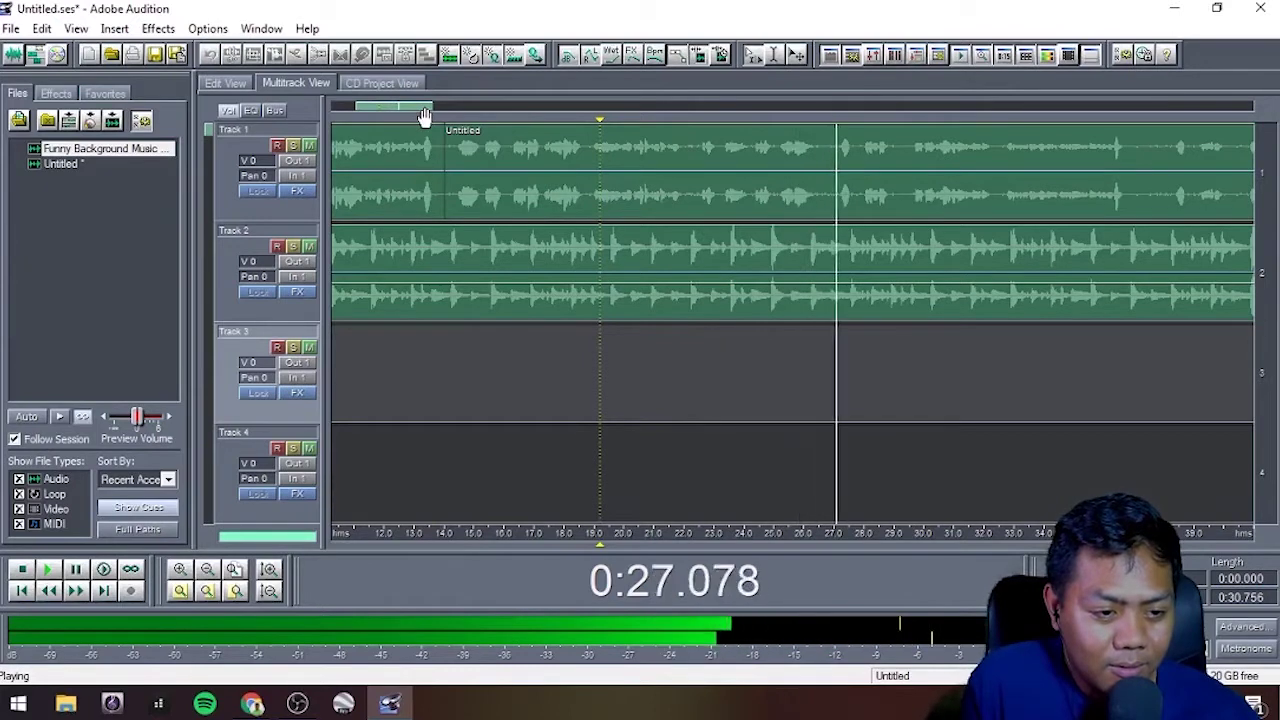
pyautogui.press('space')
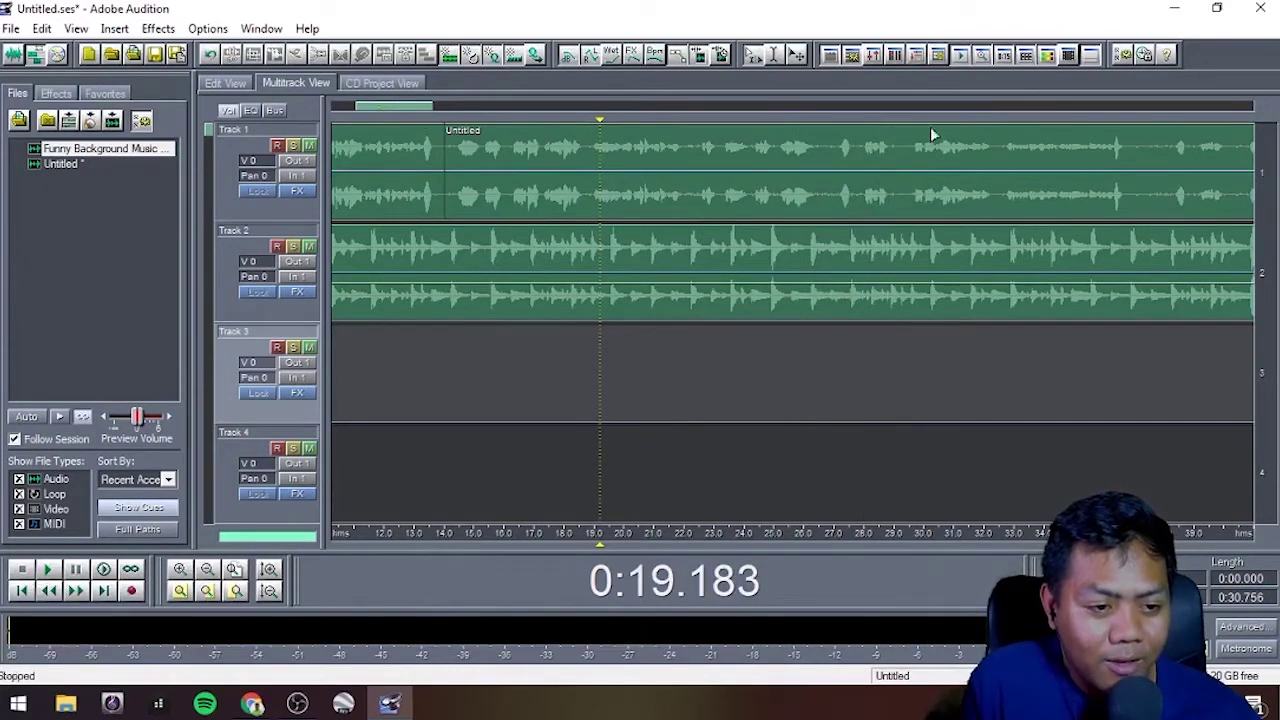
pyautogui.click(848, 160)
pyautogui.click(827, 150)
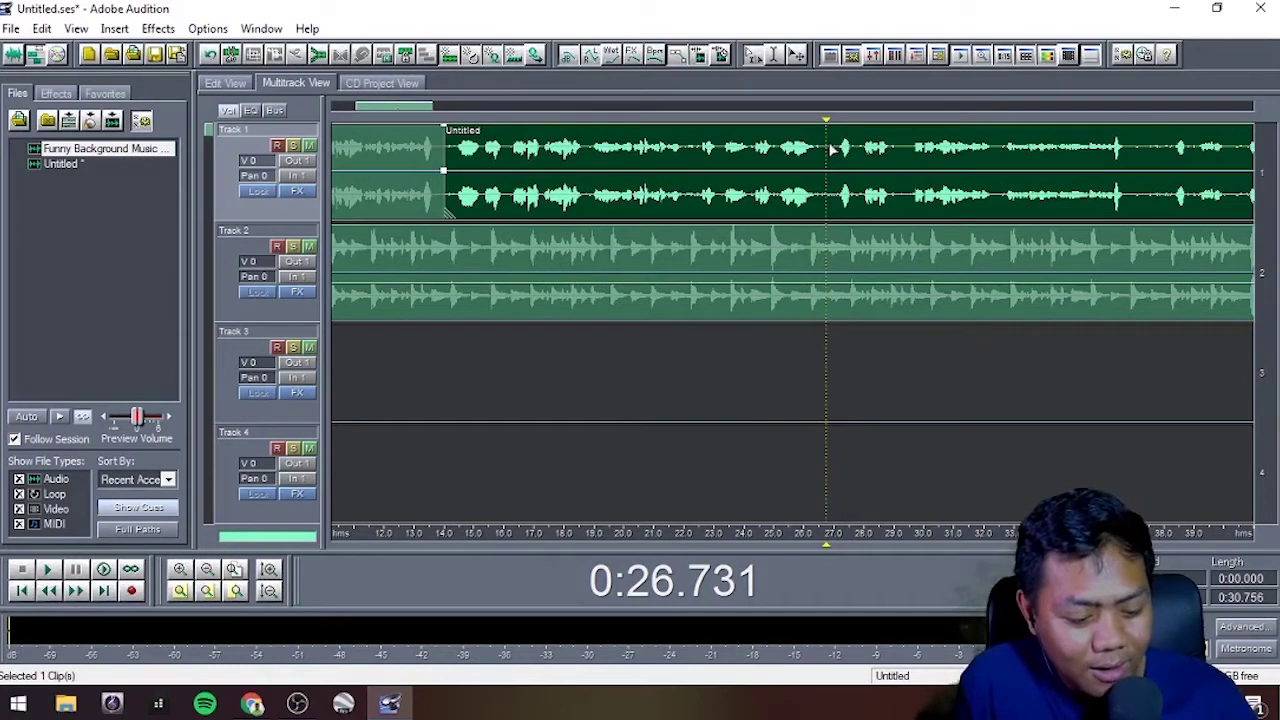
# Step: Split the Track 1 narration twice to isolate a short middle piece near 0:27
pyautogui.hotkey('ctrl', 'k')
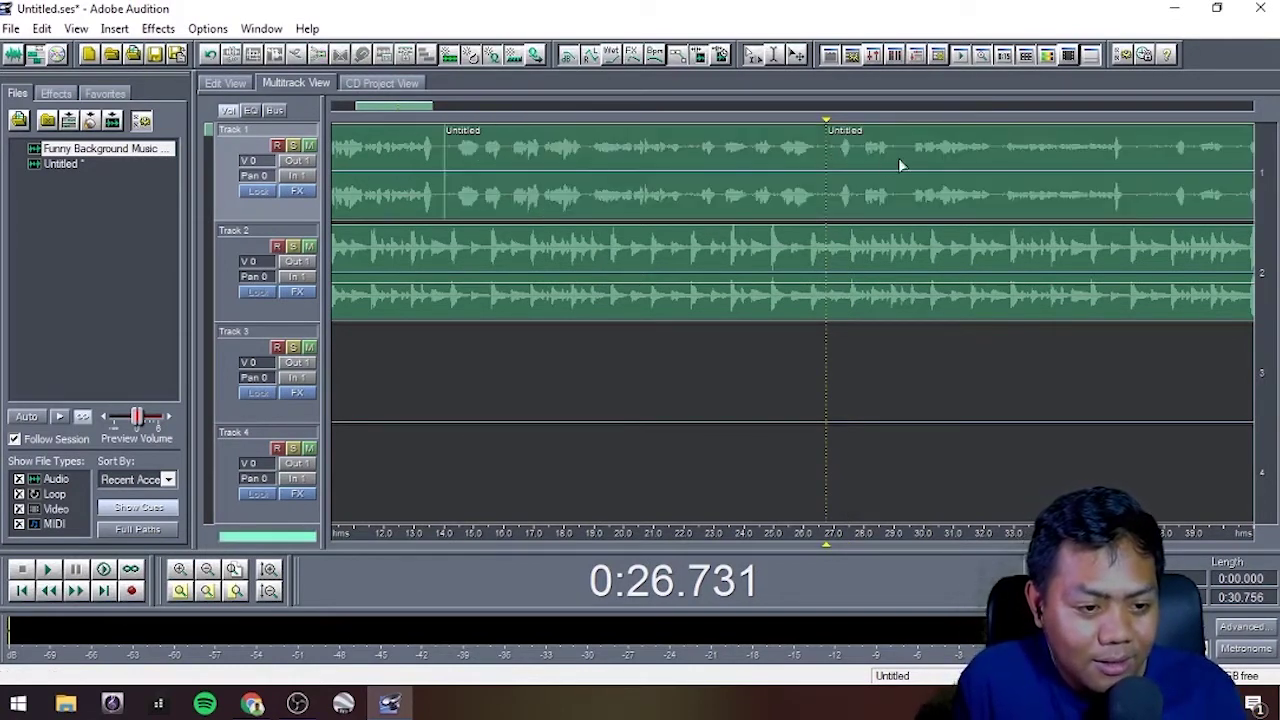
pyautogui.click(906, 152)
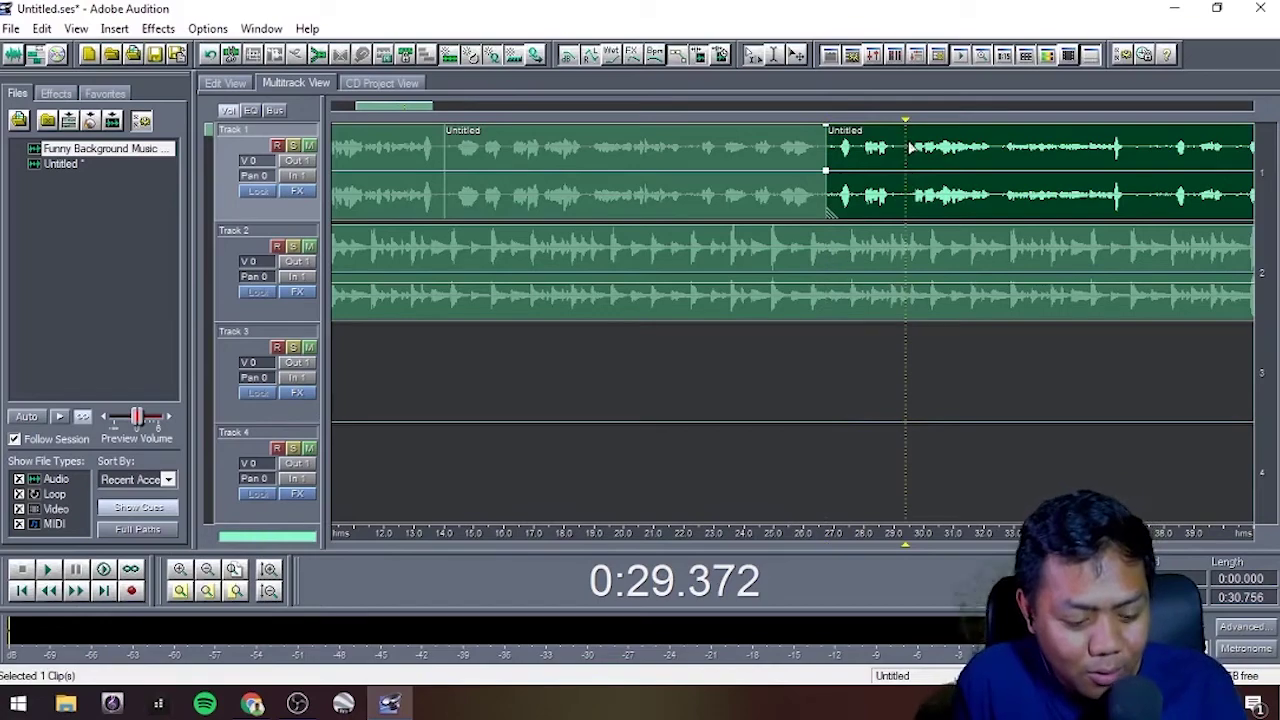
pyautogui.hotkey('ctrl', 'k')
pyautogui.click(884, 152)
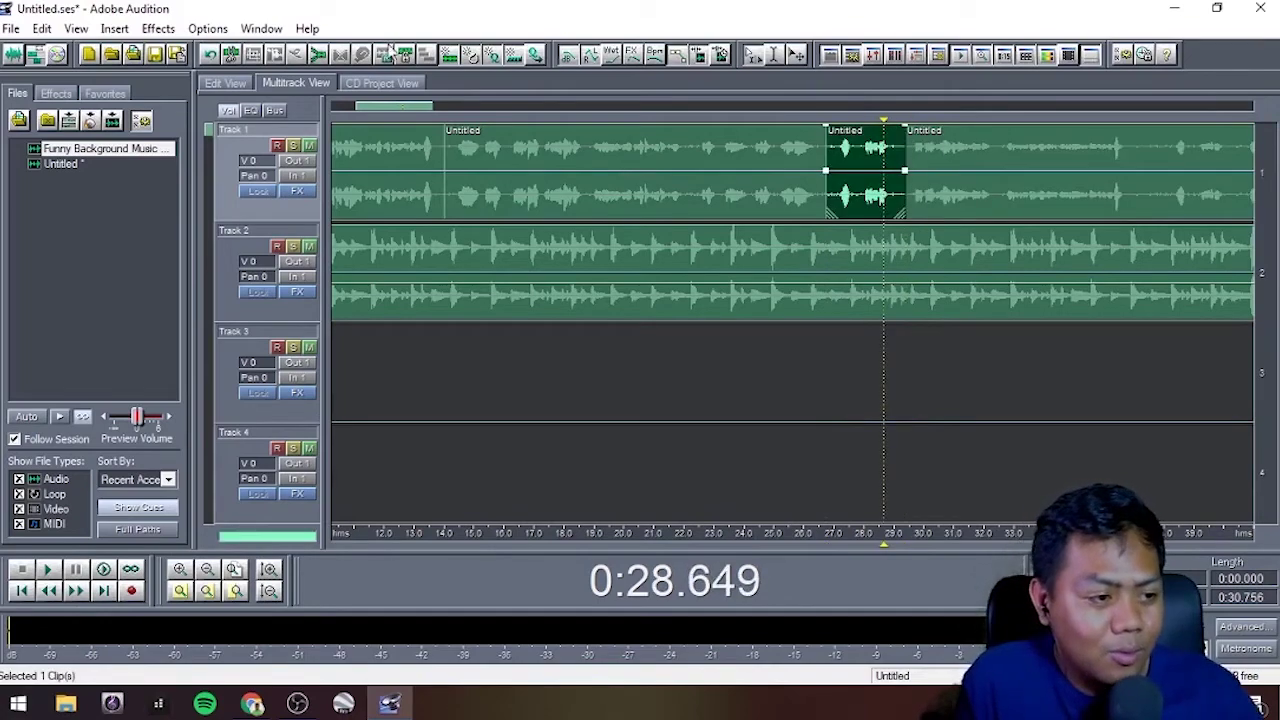
# Step: Move the short piece down to Track 4 and slide the later clip left to 0:26.7
pyautogui.moveTo(432, 105); pyautogui.dragTo(714, 105)
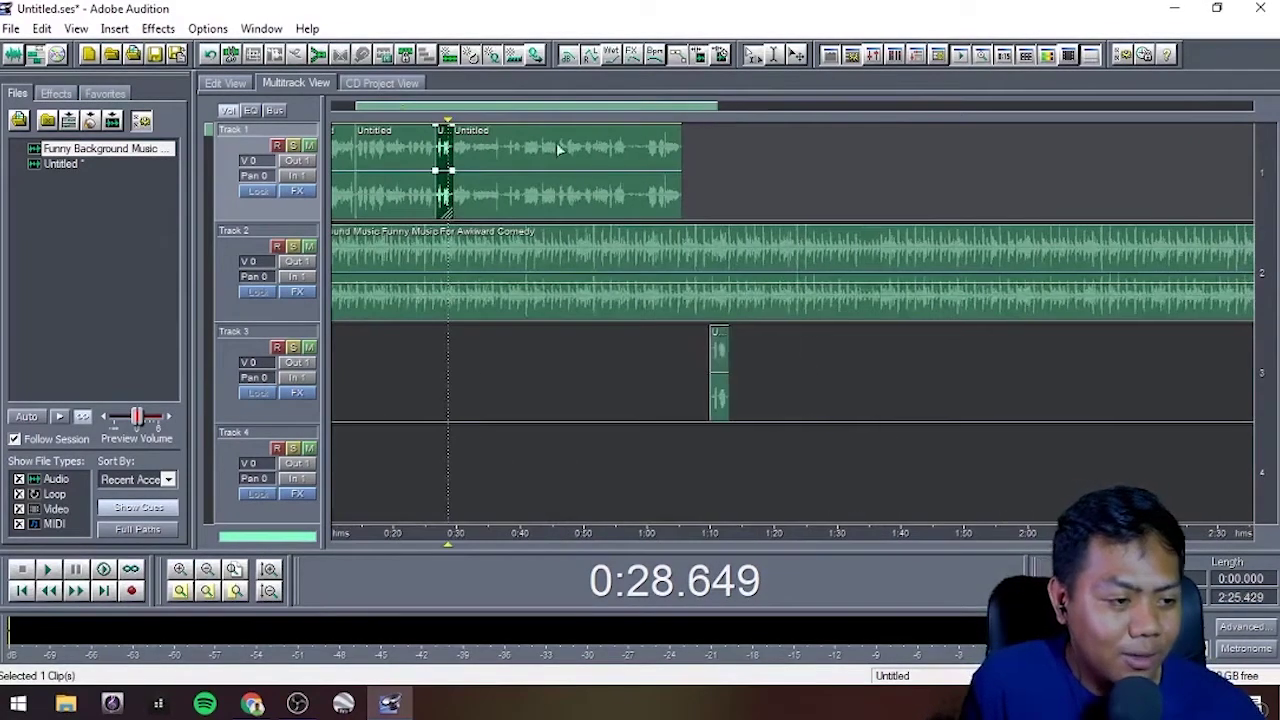
pyautogui.moveTo(444, 152); pyautogui.dragTo(722, 472)
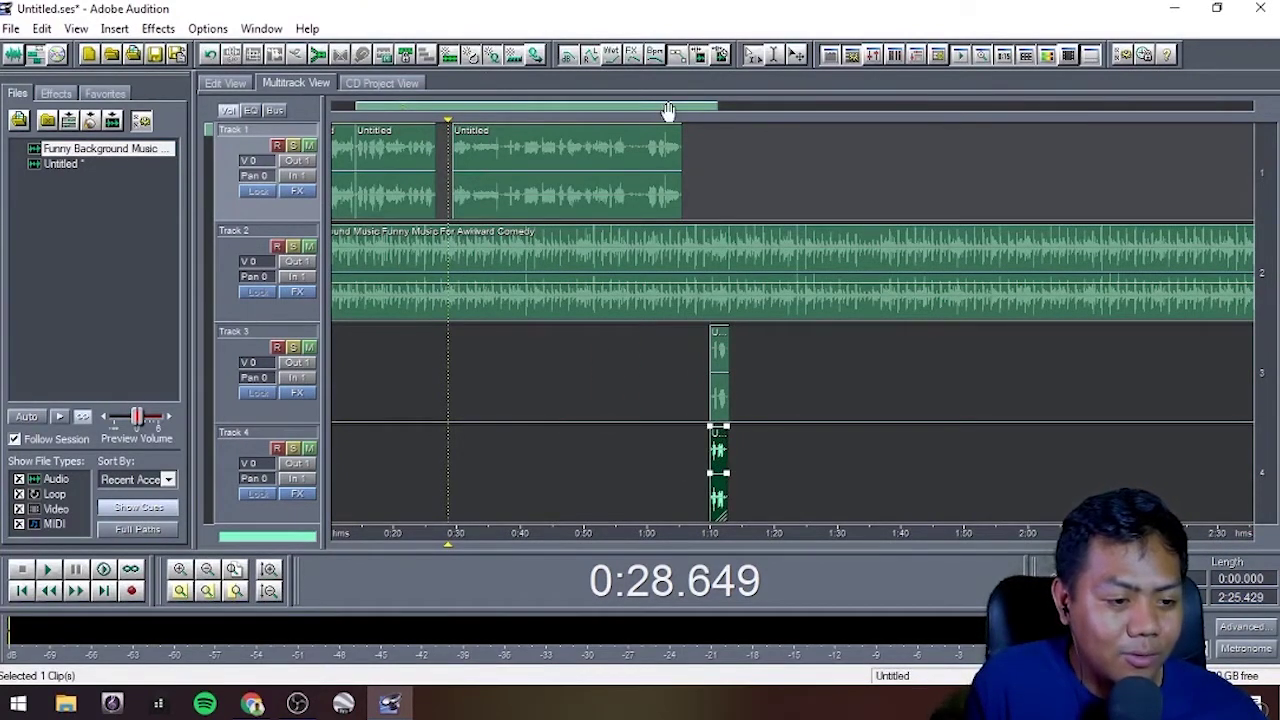
pyautogui.moveTo(717, 105); pyautogui.dragTo(490, 105)
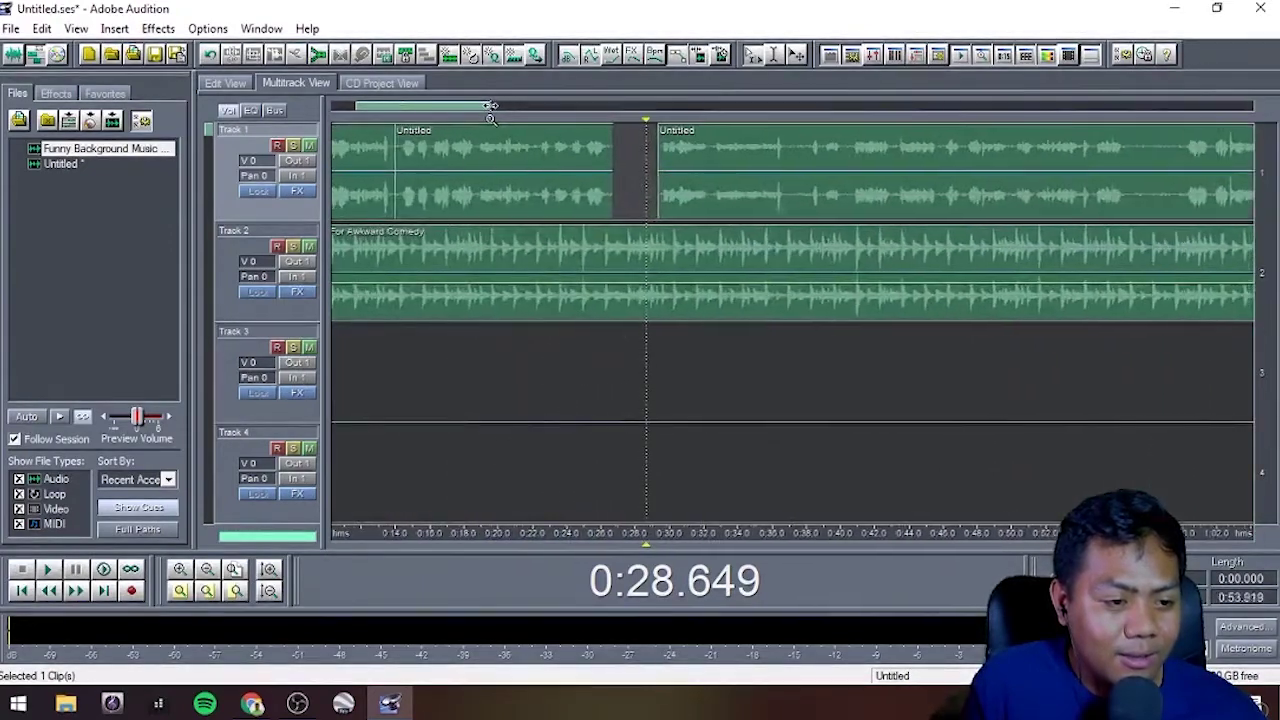
pyautogui.moveTo(728, 148); pyautogui.dragTo(700, 150)
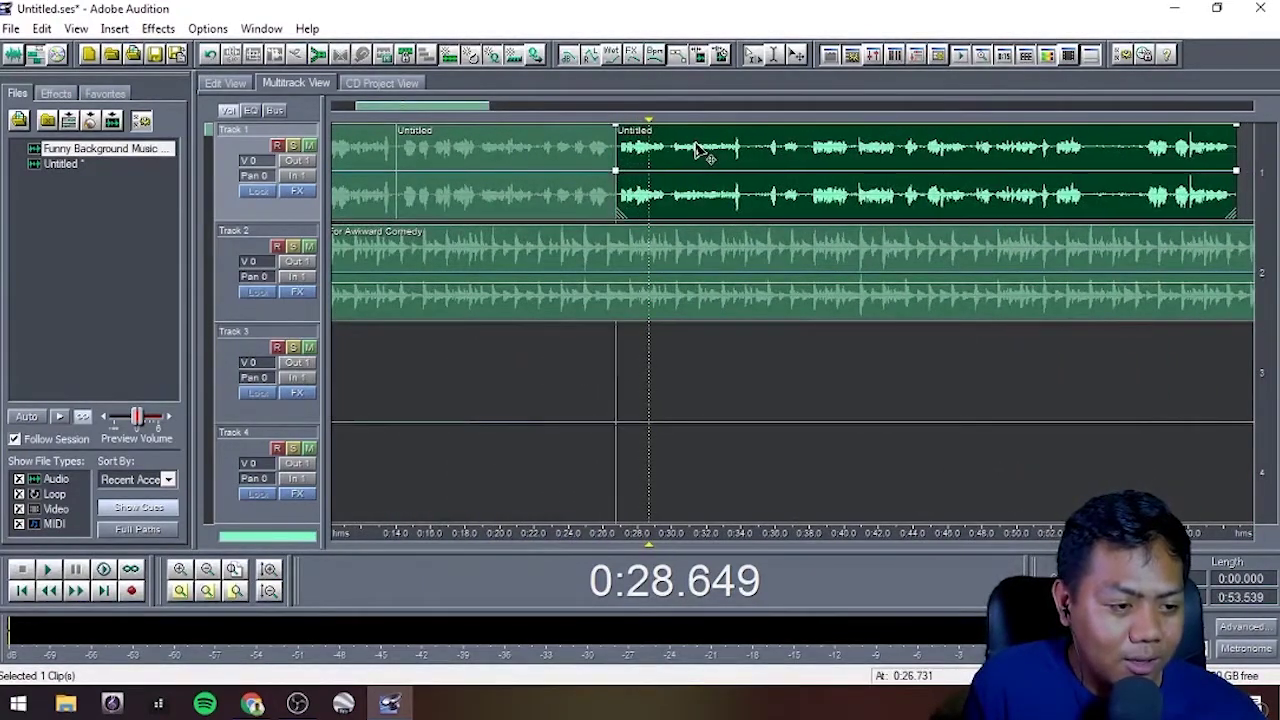
# Step: Play back the joined narration from 0:22.624 and stop
pyautogui.click(544, 343)
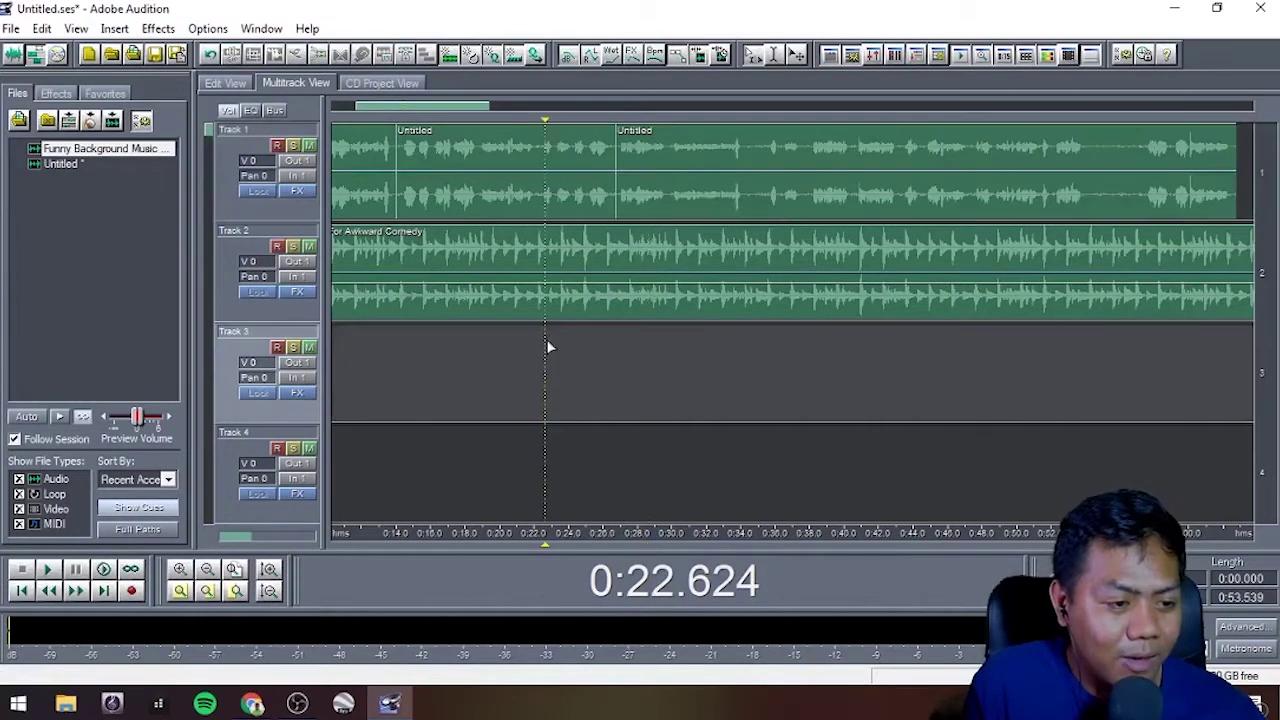
pyautogui.press('space')
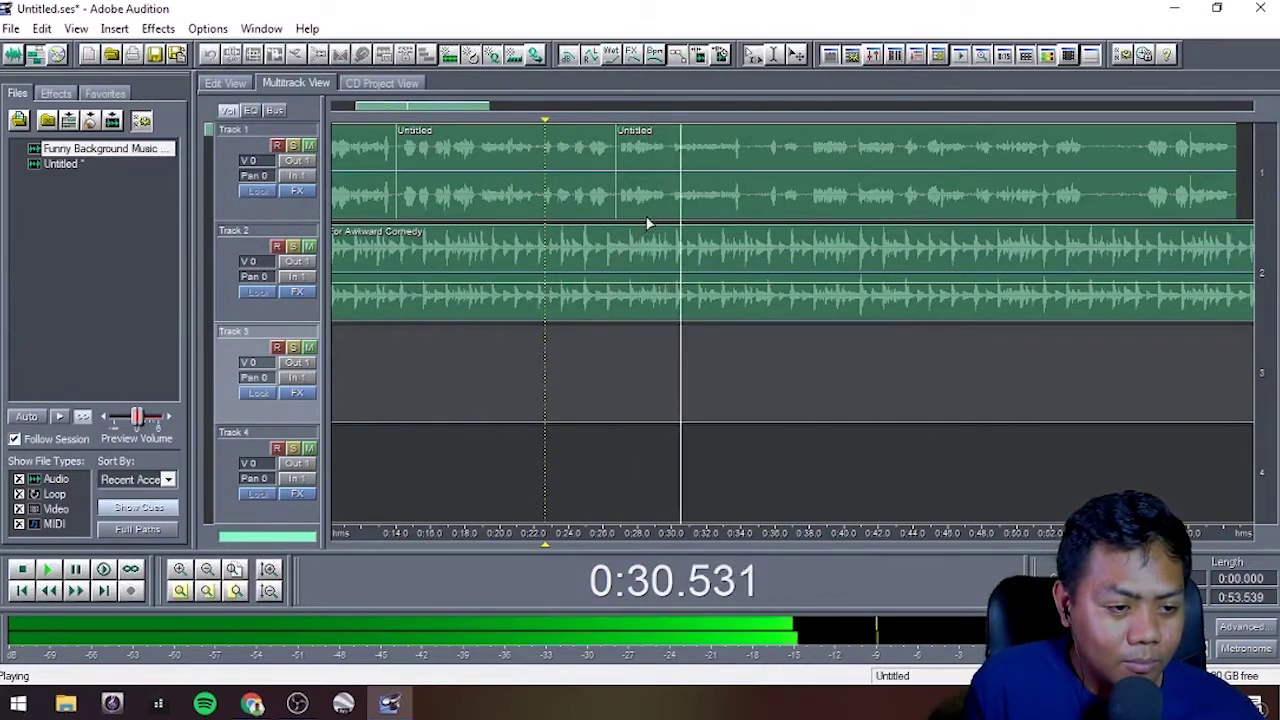
pyautogui.press('space')
# Step: Split the second narration clip at 0:34.722 and select the piece before the split
pyautogui.click(699, 146)
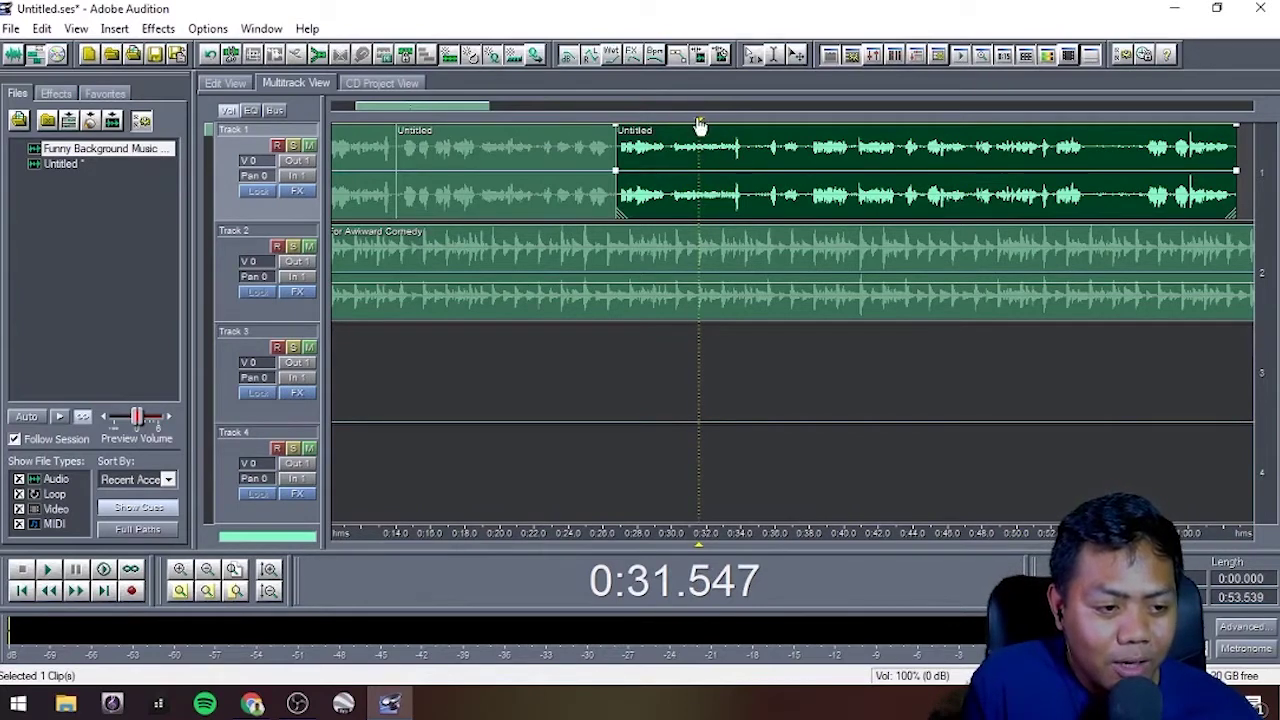
pyautogui.moveTo(700, 125); pyautogui.dragTo(754, 125)
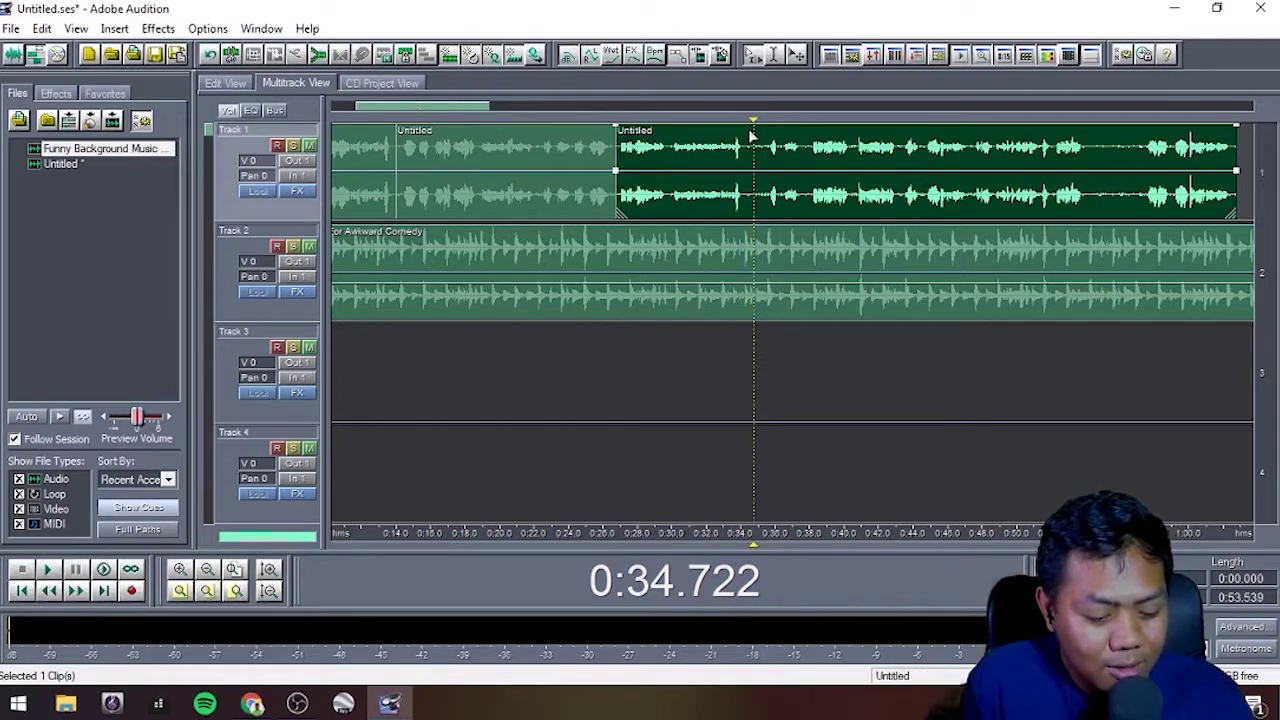
pyautogui.hotkey('ctrl', 'k')
pyautogui.click(730, 152)
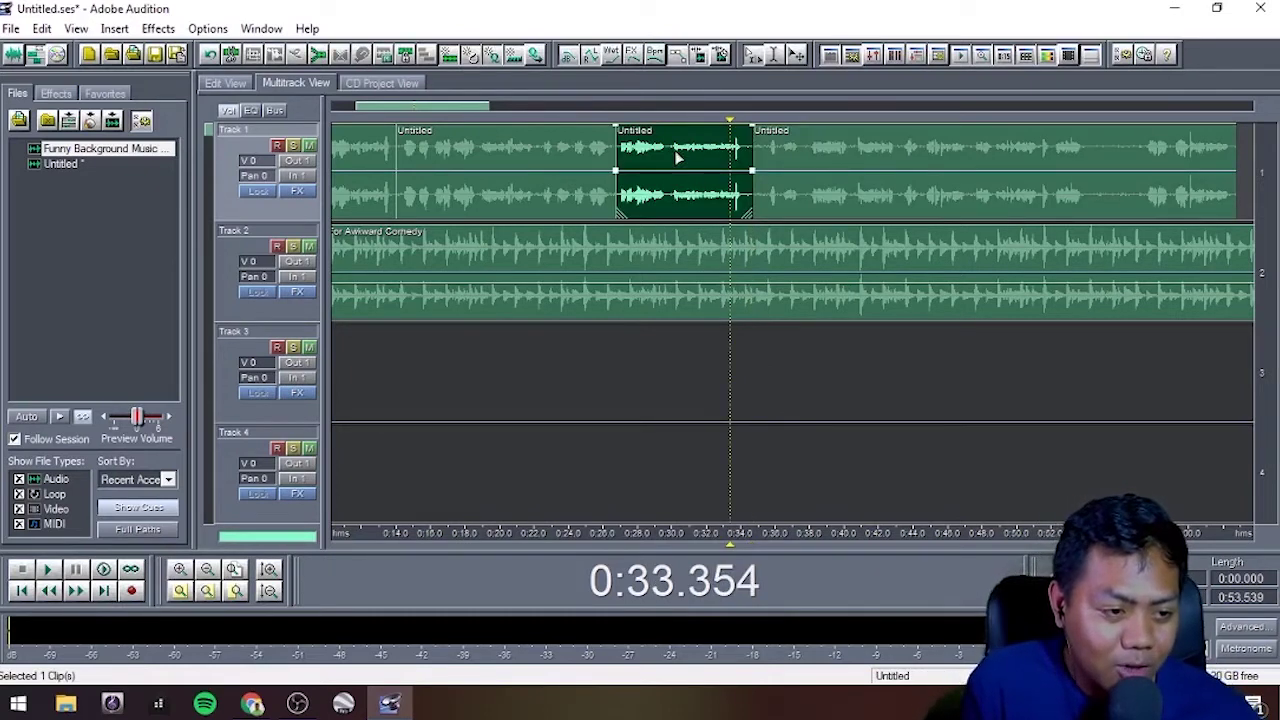
pyautogui.doubleClick(674, 150)
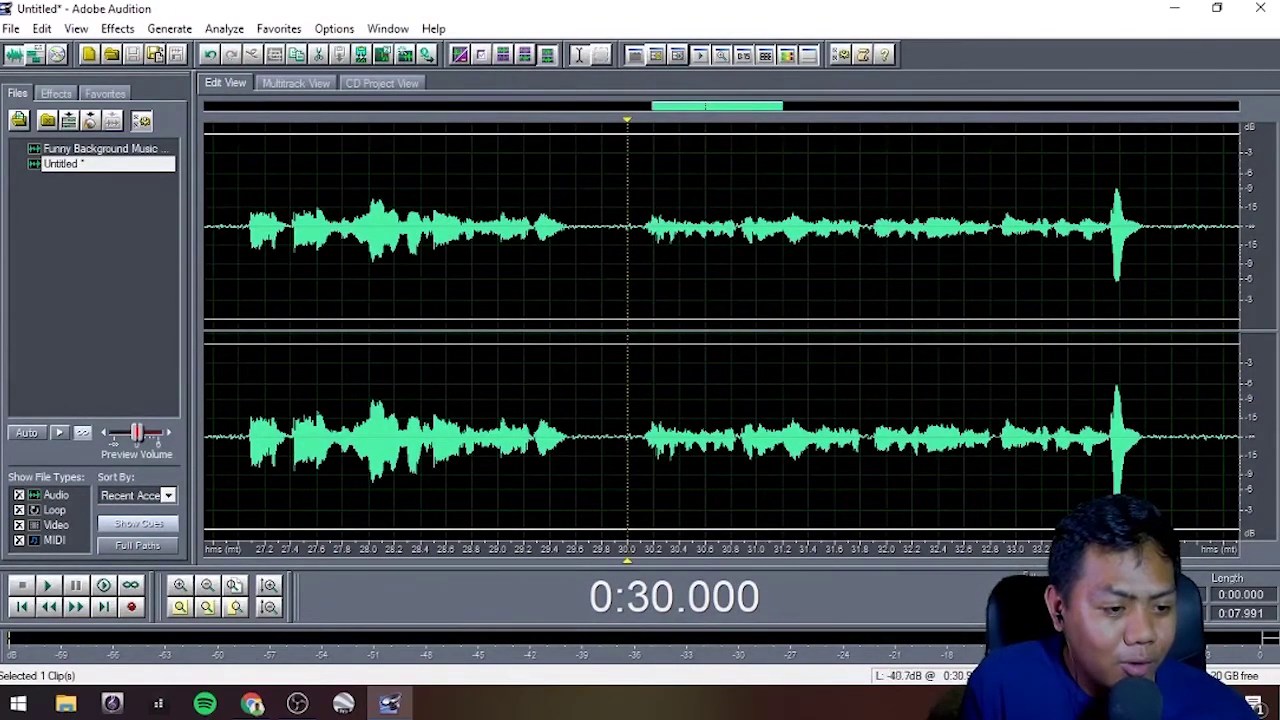
pyautogui.moveTo(637, 230); pyautogui.dragTo(1108, 230)
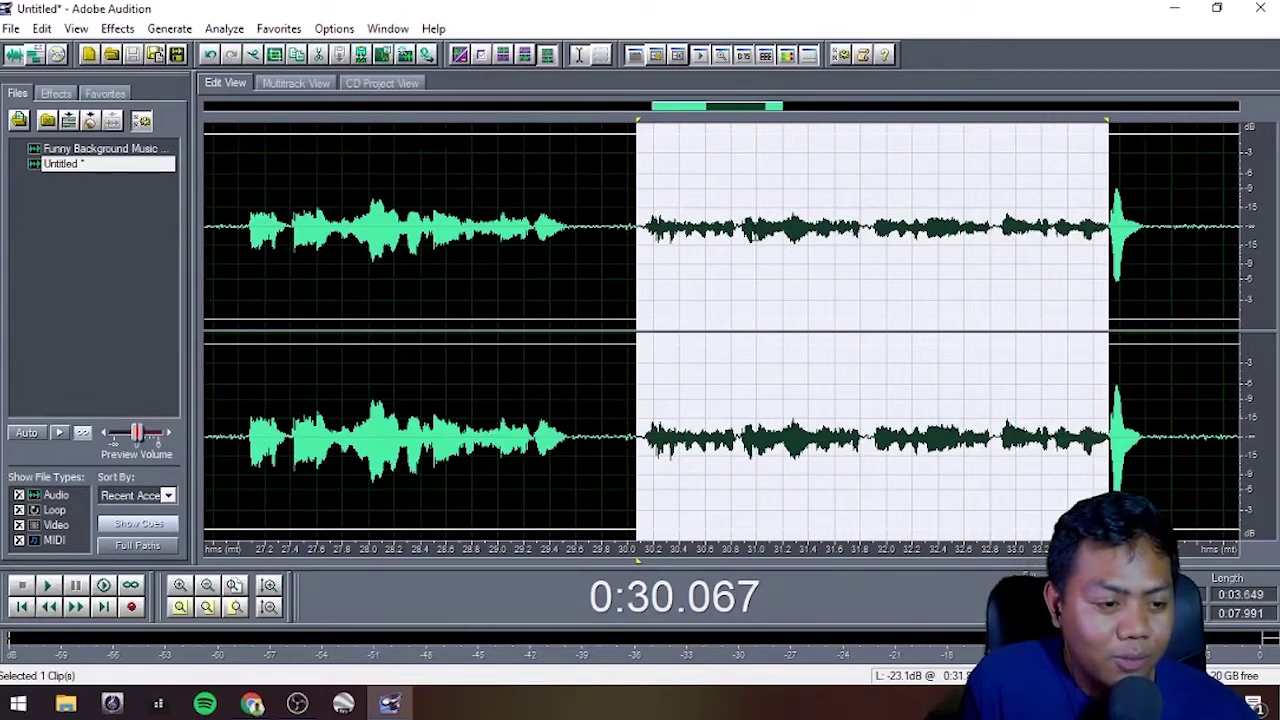
pyautogui.click(115, 30)
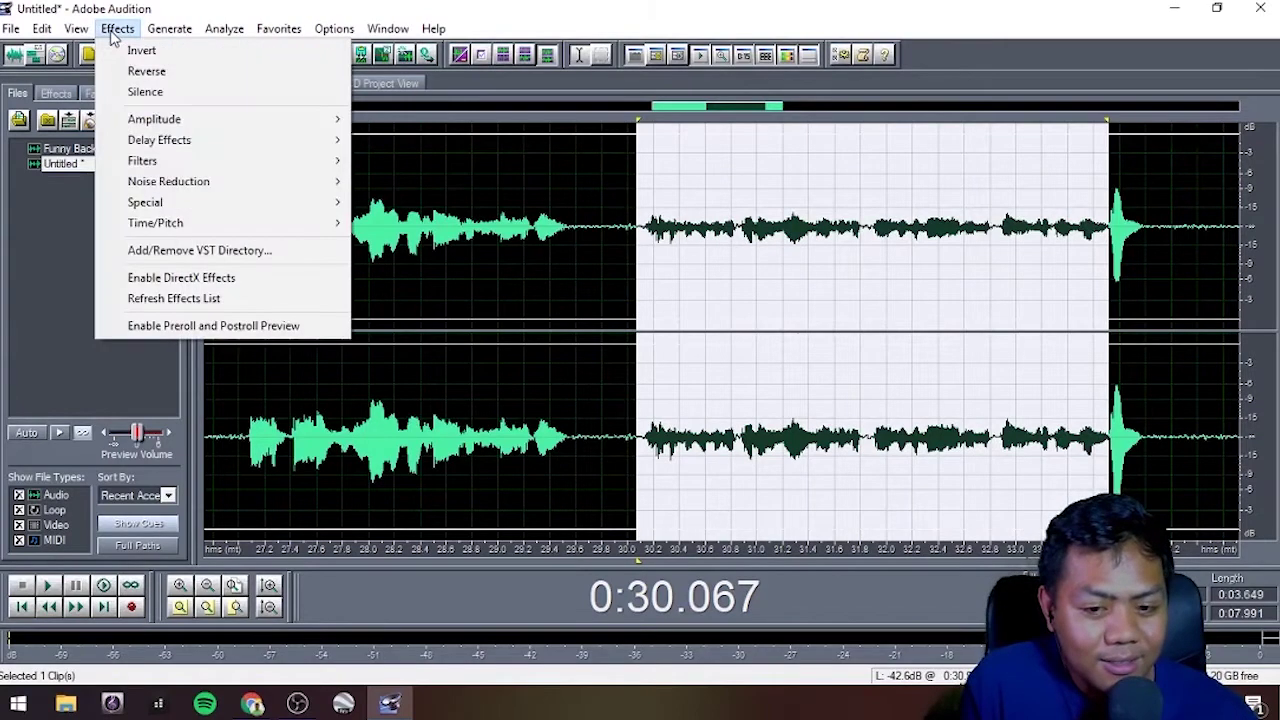
pyautogui.click(110, 8)
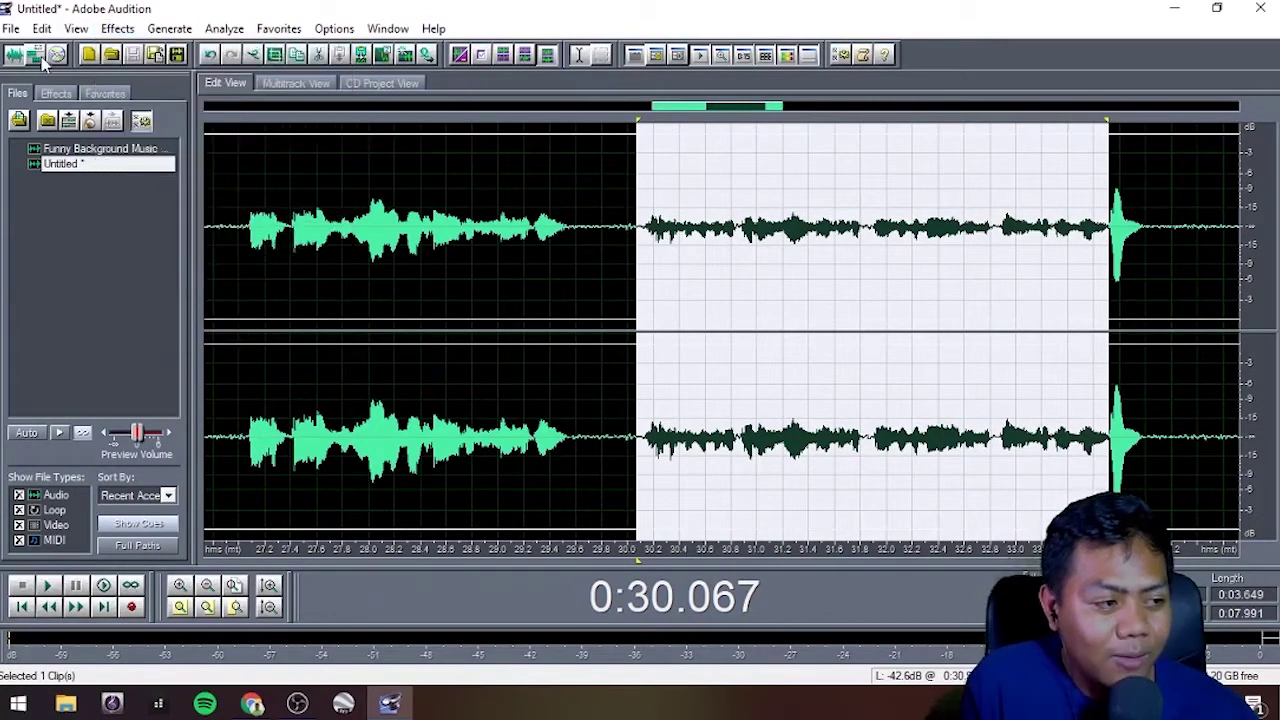
pyautogui.click(302, 230)
pyautogui.click(296, 83)
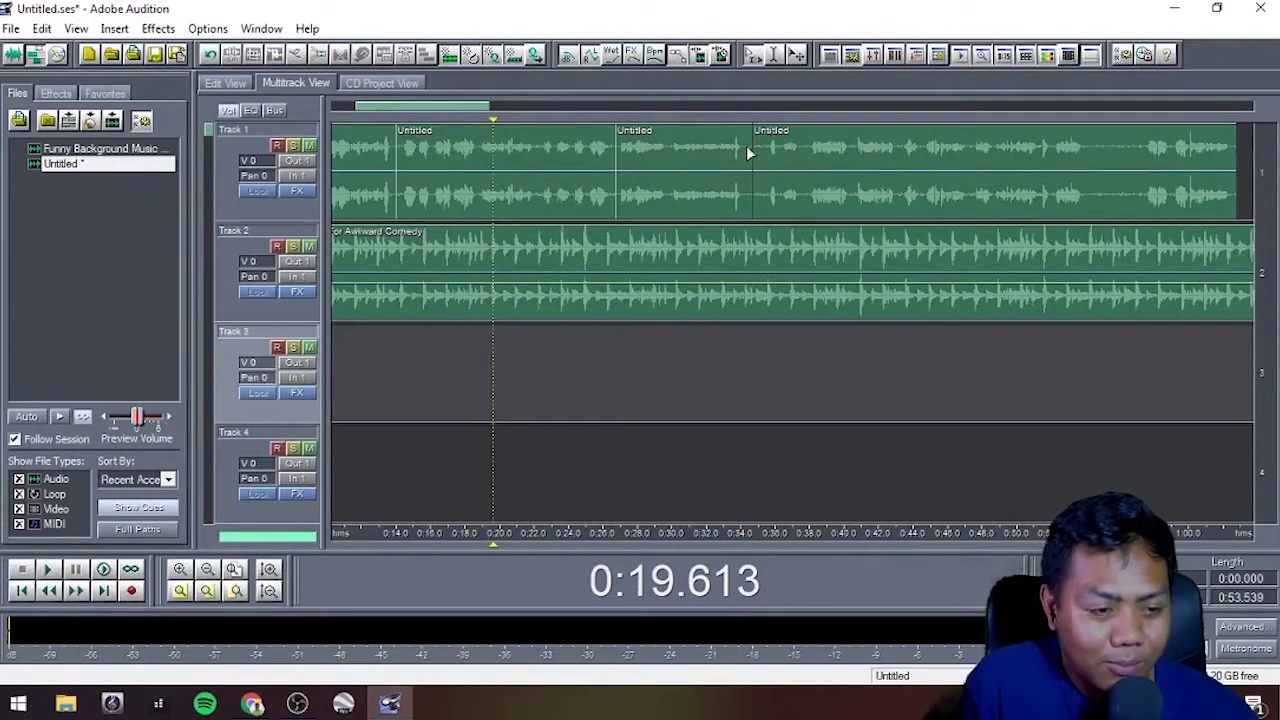
# Step: Open the middle narration clip's waveform and select roughly 30.1 to 33.1 seconds
pyautogui.click(683, 150)
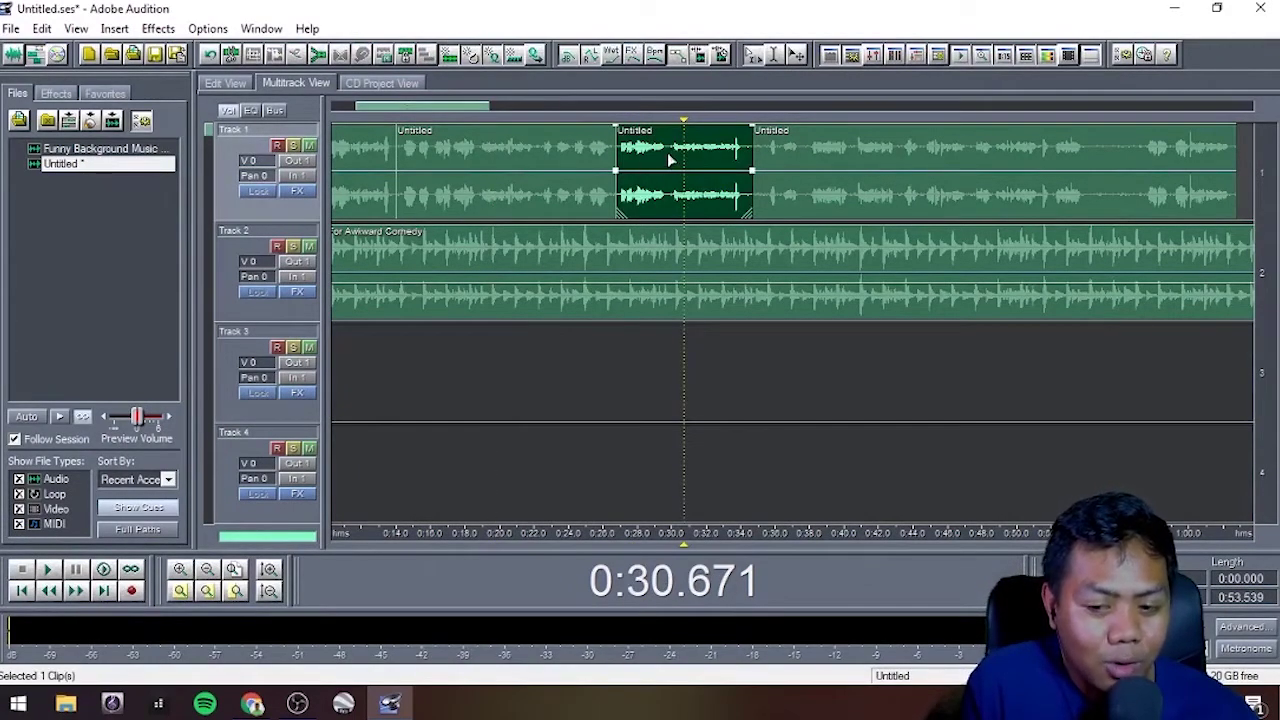
pyautogui.doubleClick(667, 152)
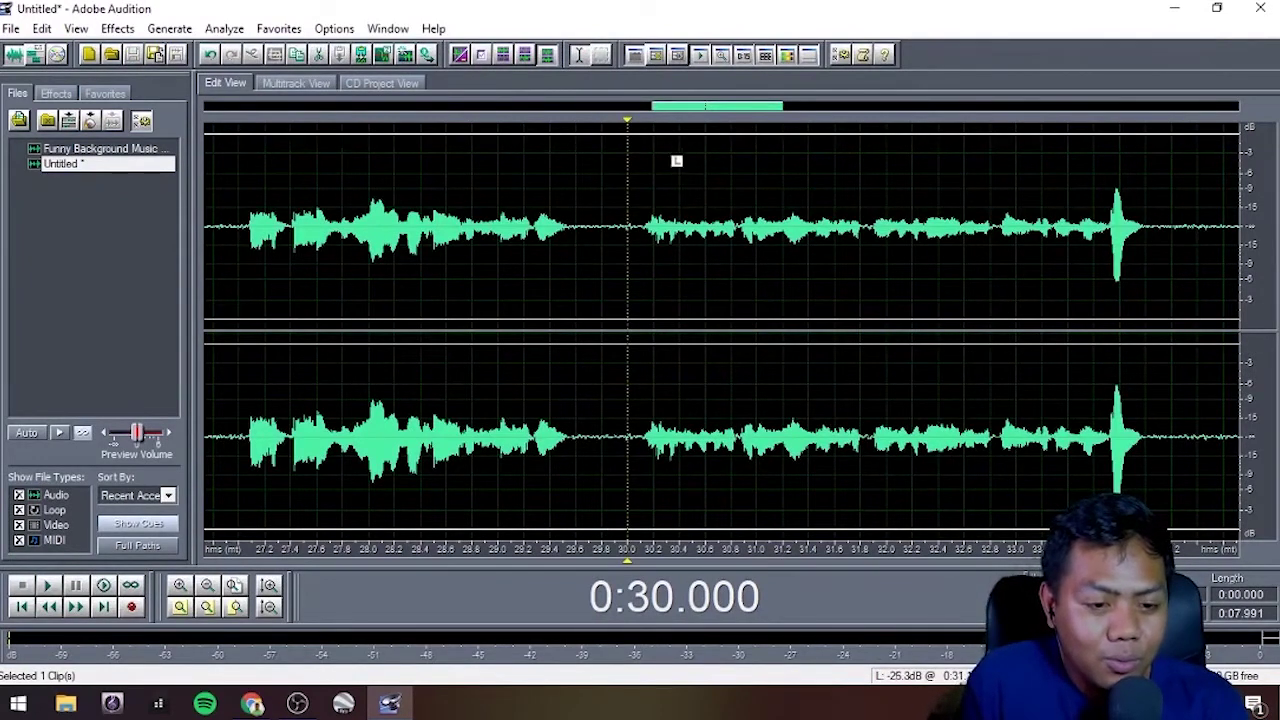
pyautogui.moveTo(642, 200); pyautogui.dragTo(1109, 200)
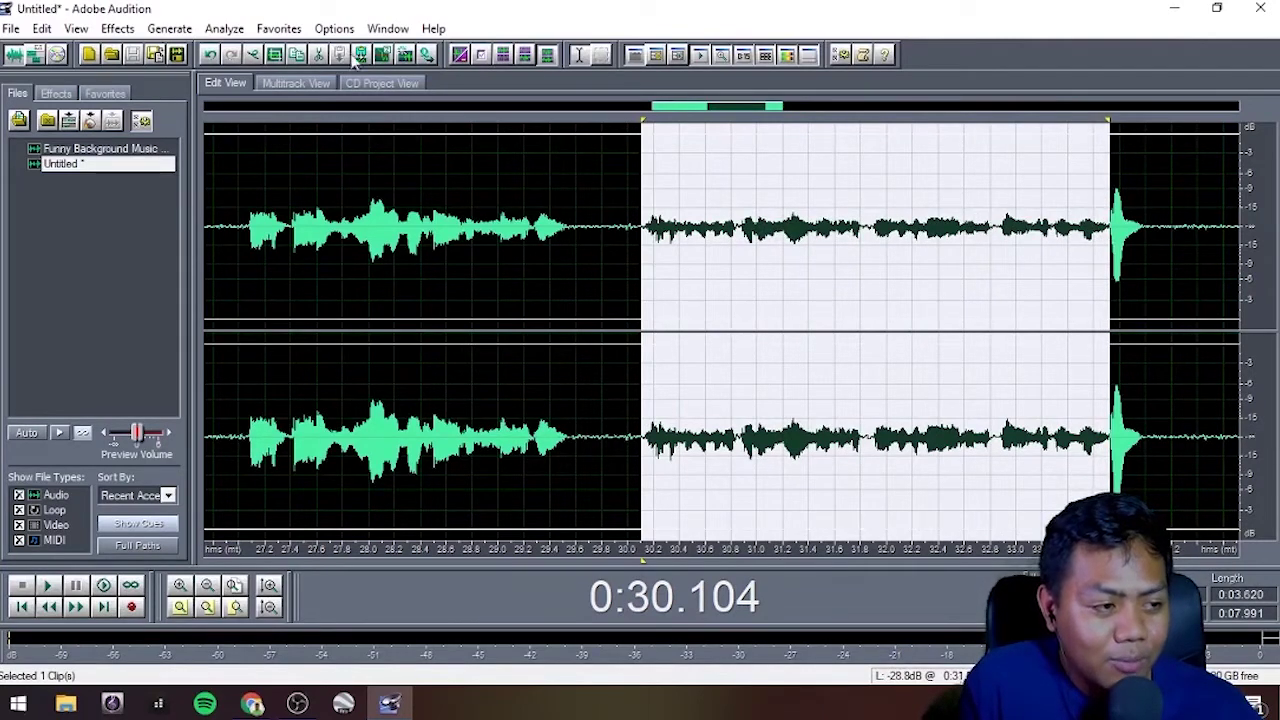
# Step: Open Effects > Amplitude > Hard Limiting for the selected stretch
pyautogui.click(114, 30)
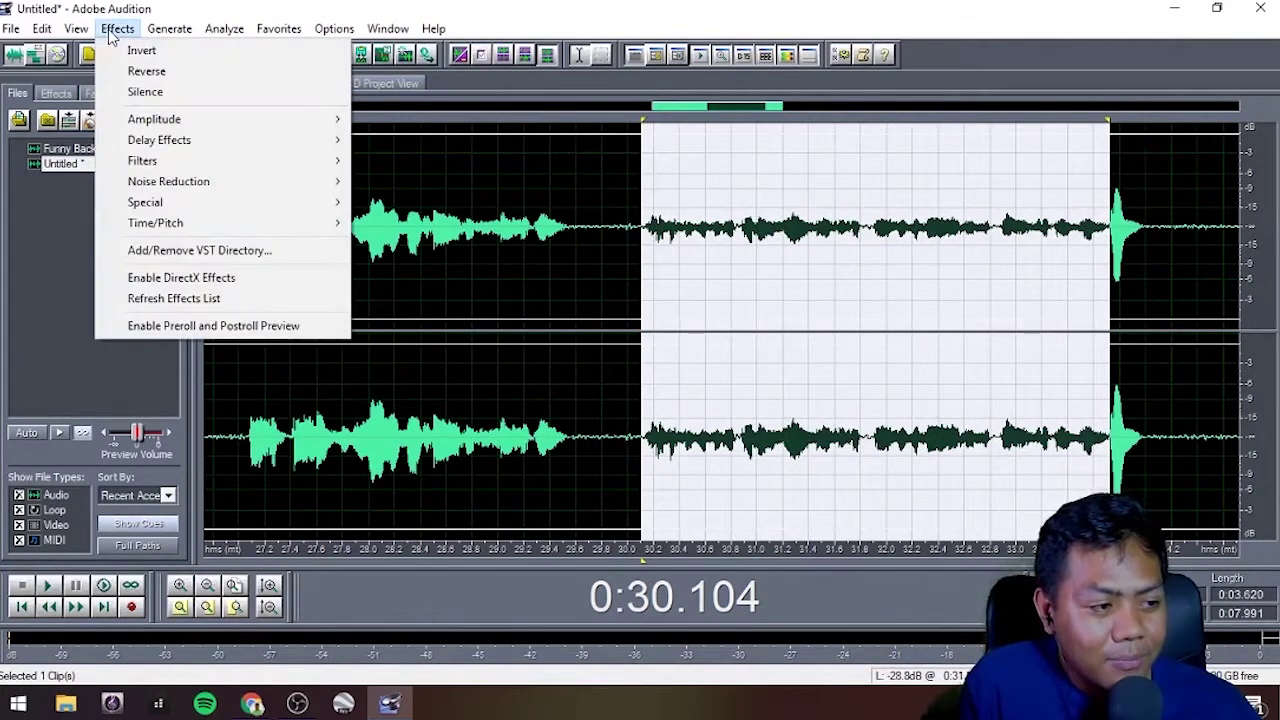
pyautogui.moveTo(168, 120)
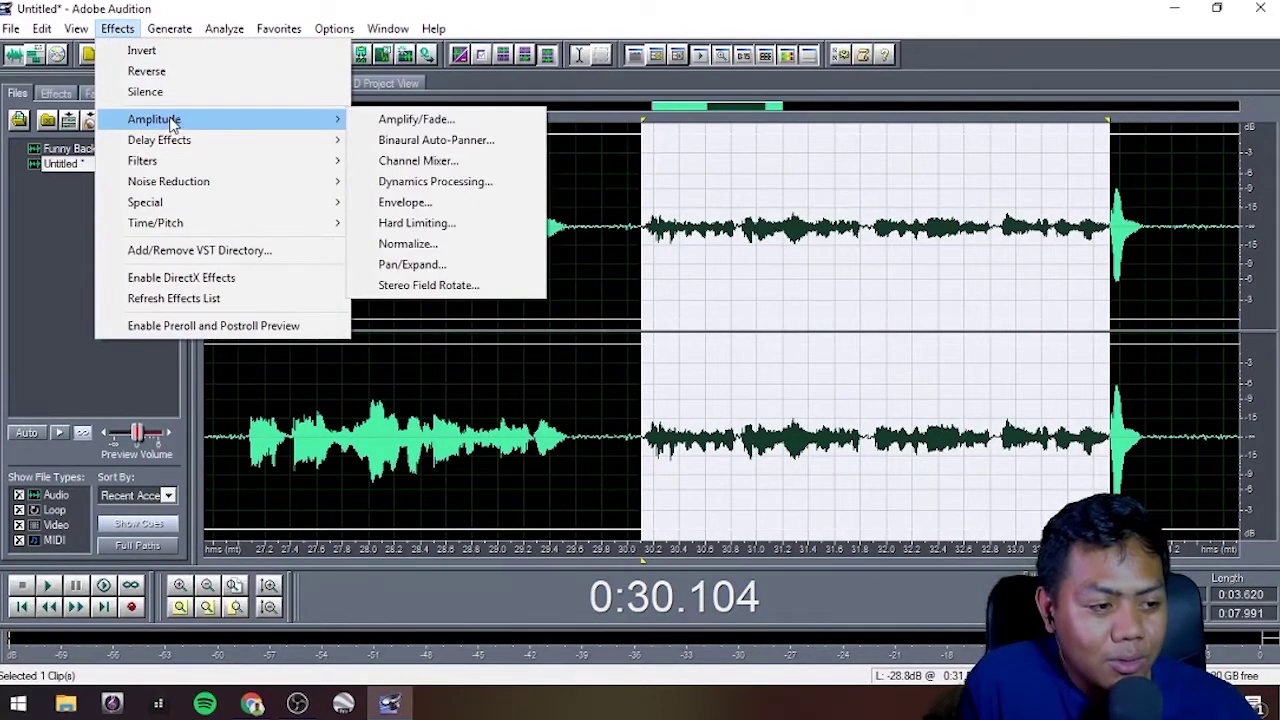
pyautogui.click(440, 228)
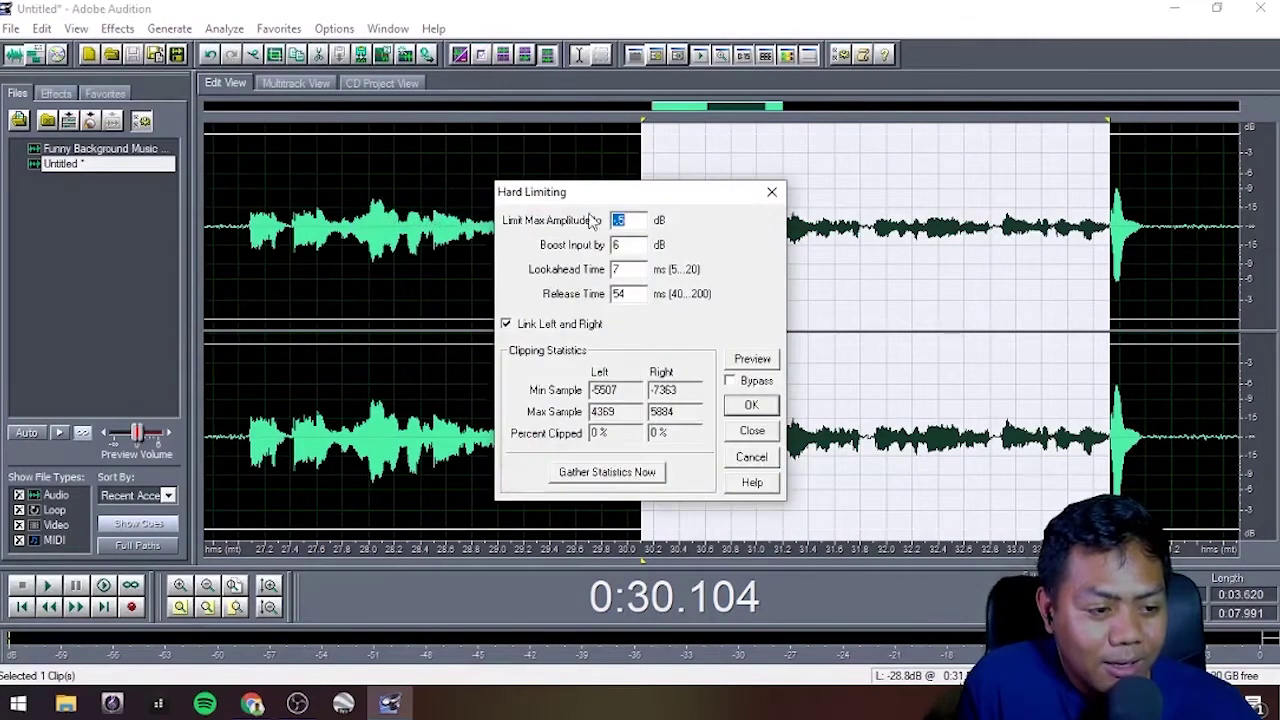
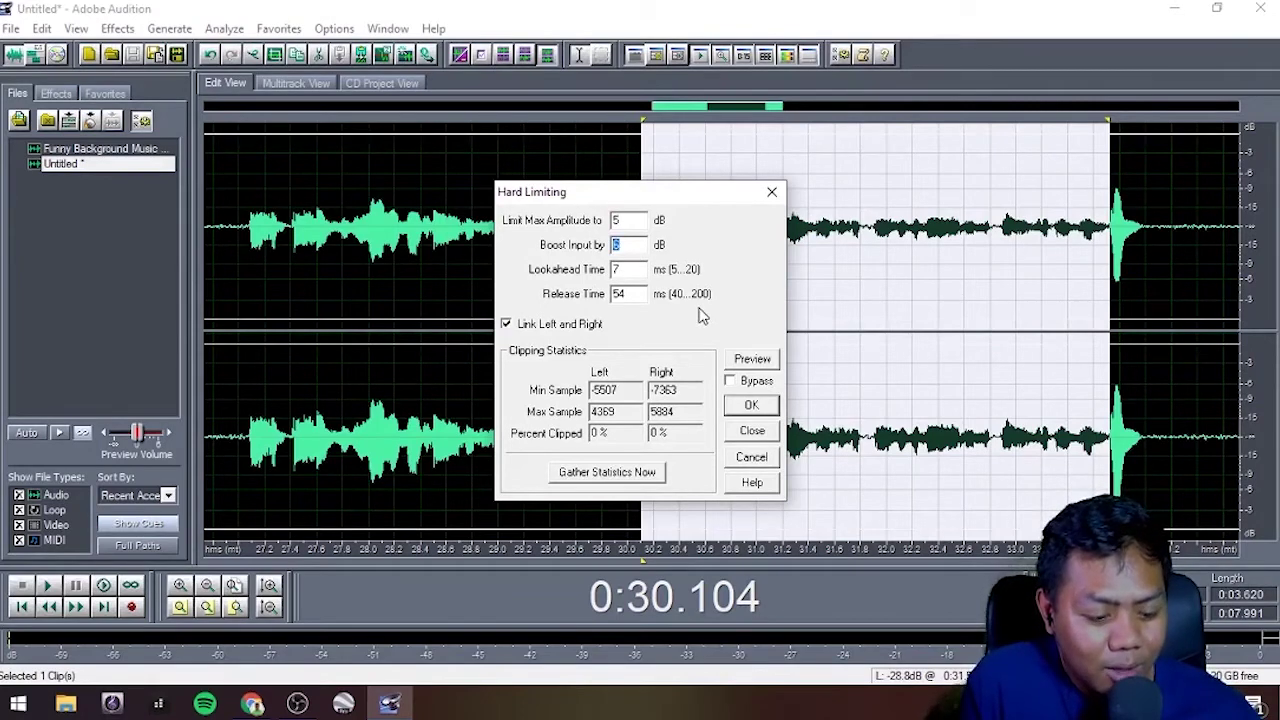
# Step: Hard-limit the 30.2–32.8 s passage at 5 dB/3 dB boost, then at 10 dB/5 dB
pyautogui.click(749, 408)
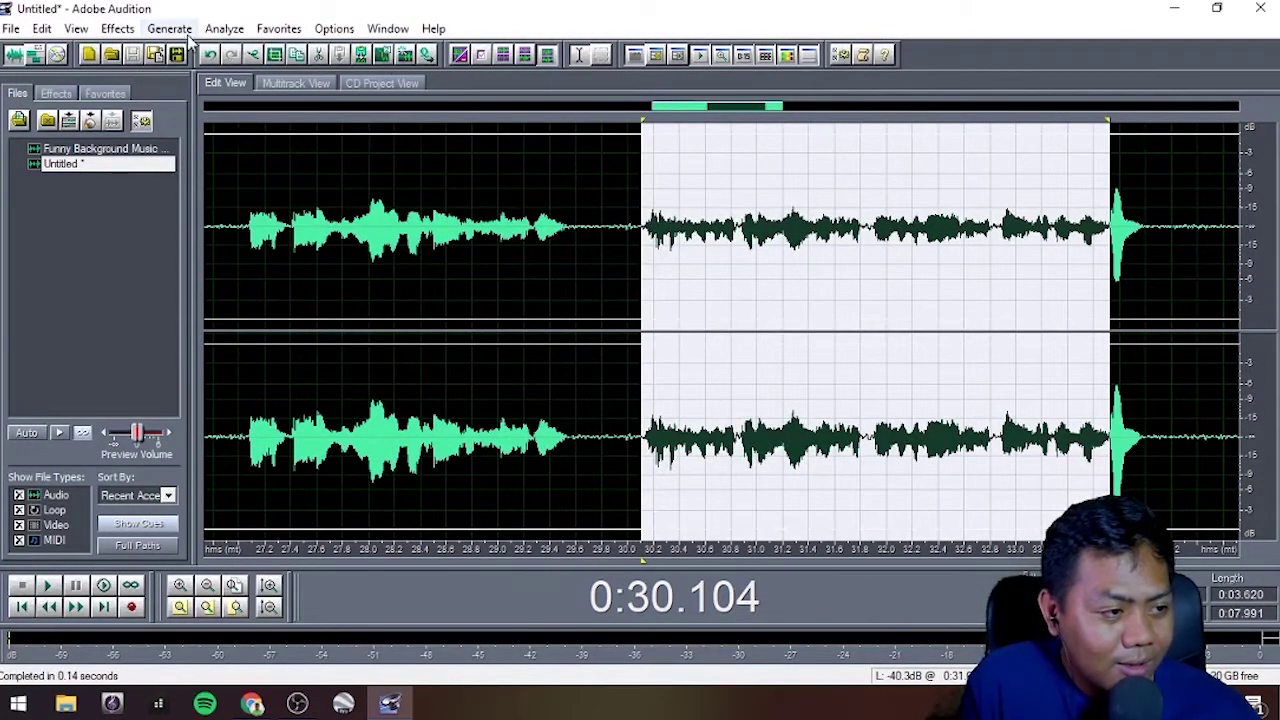
pyautogui.click(117, 28)
pyautogui.moveTo(315, 122)
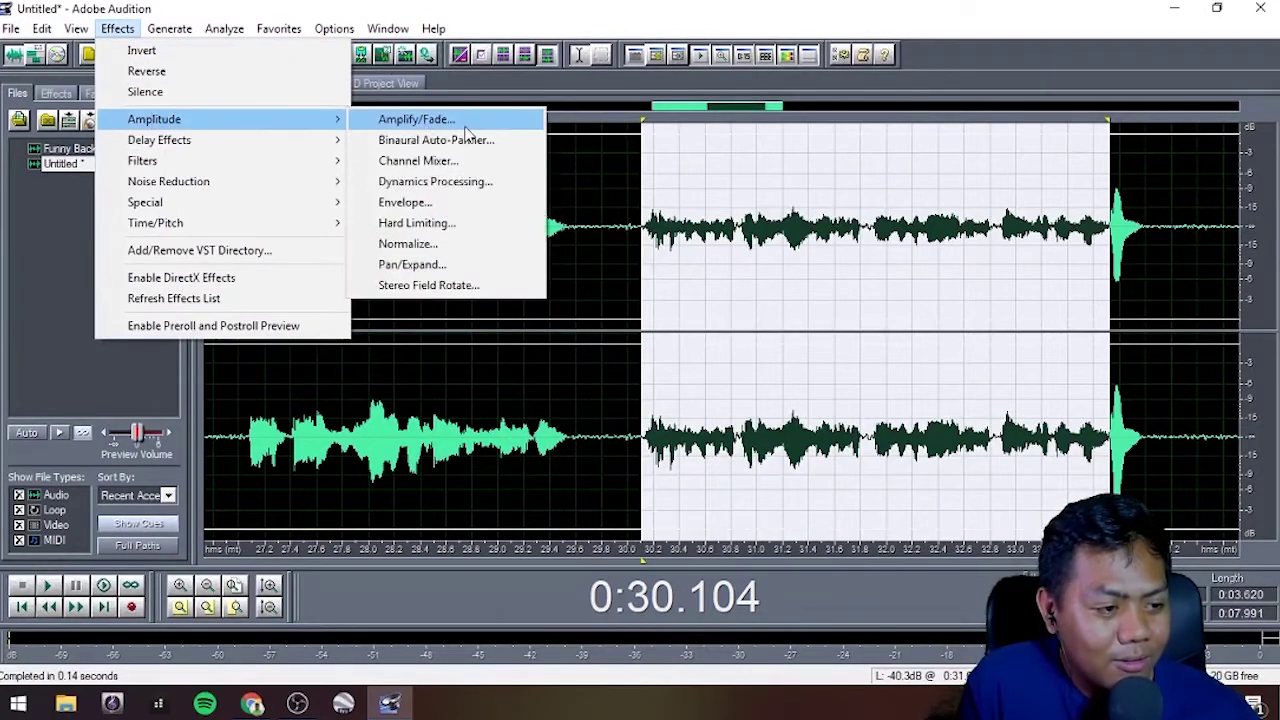
pyautogui.click(455, 226)
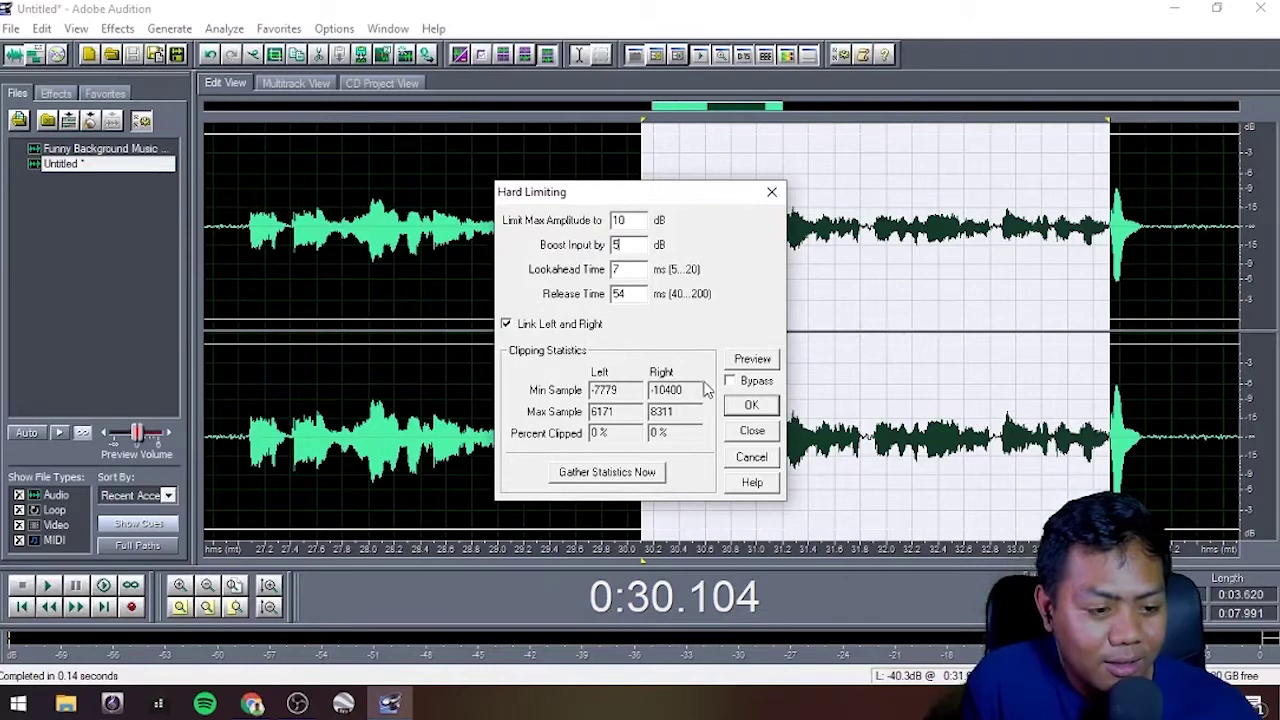
pyautogui.click(768, 406)
pyautogui.click(808, 340)
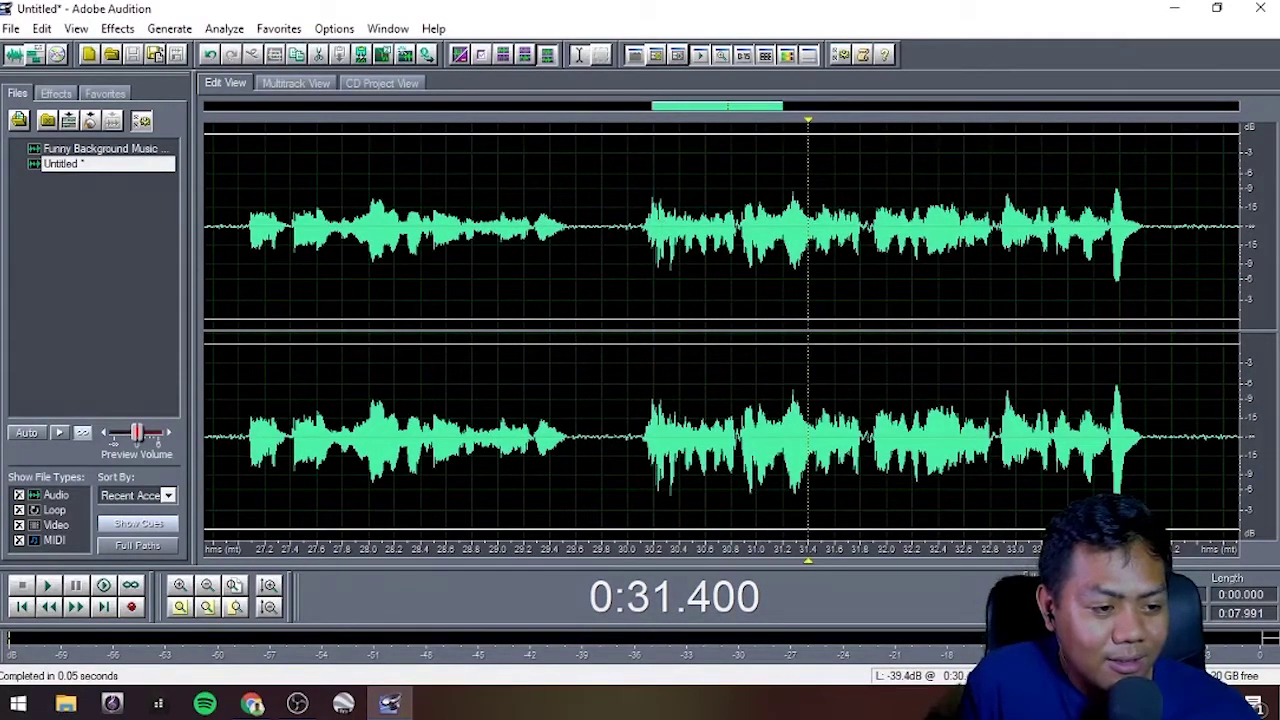
# Step: Select the opening phrase from 27.0 to 29.55 s and apply Hard Limiting to it
pyautogui.moveTo(569, 228); pyautogui.dragTo(243, 228)
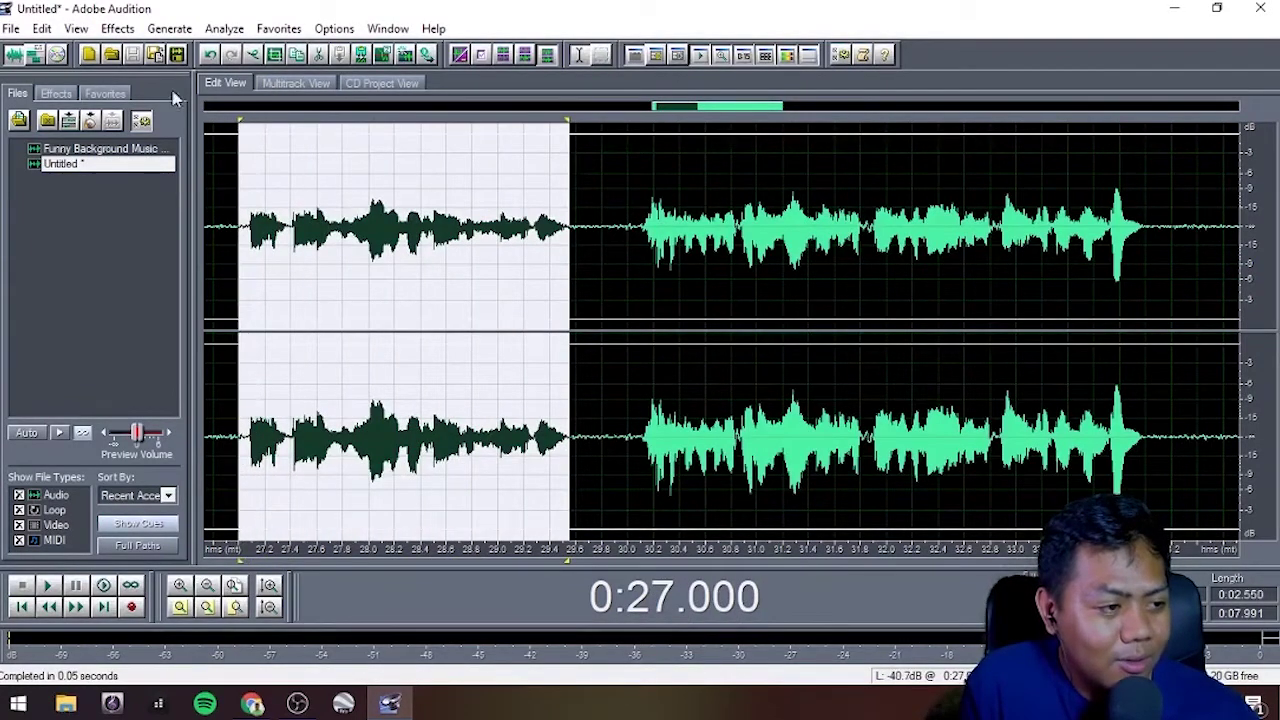
pyautogui.click(108, 30)
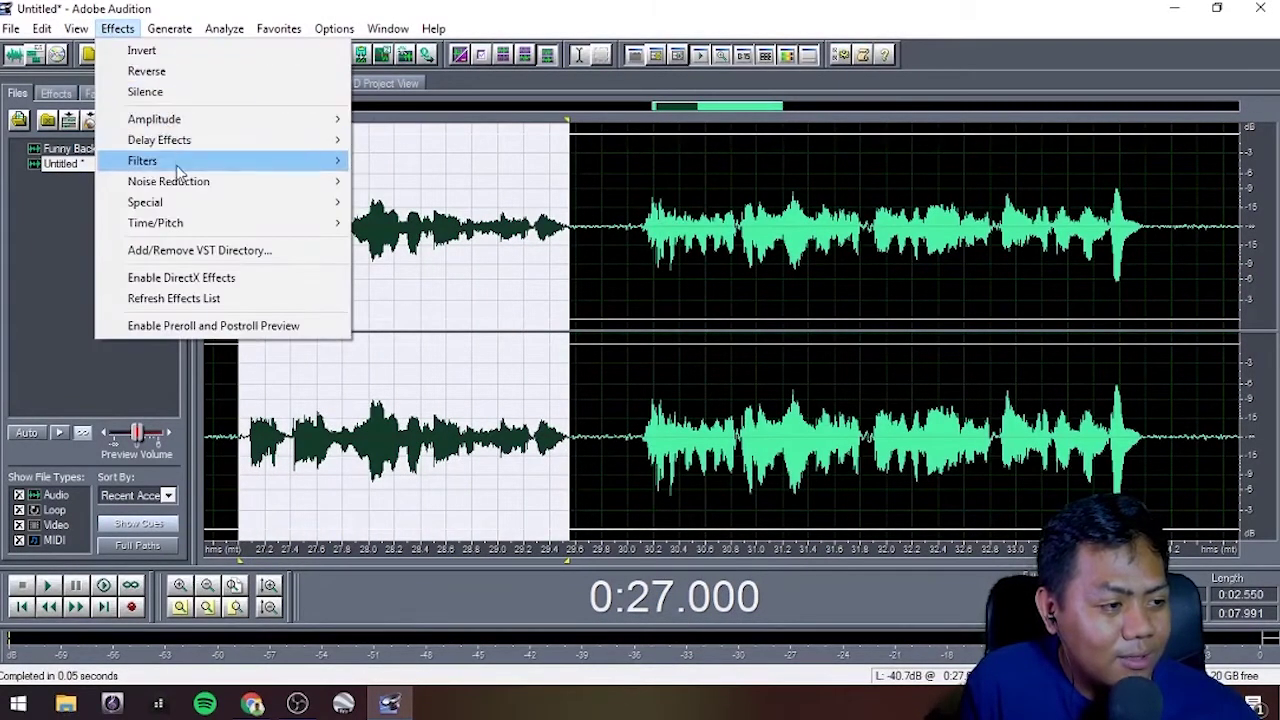
pyautogui.moveTo(176, 119)
pyautogui.click(416, 223)
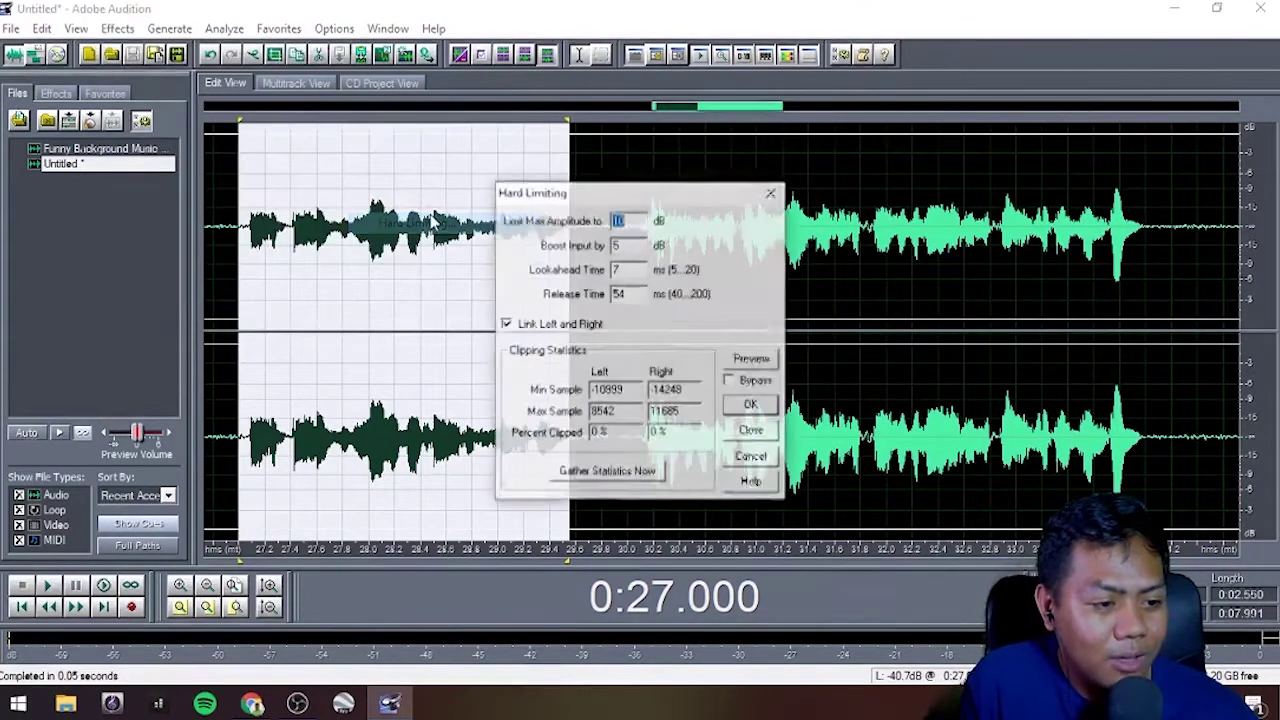
pyautogui.click(748, 405)
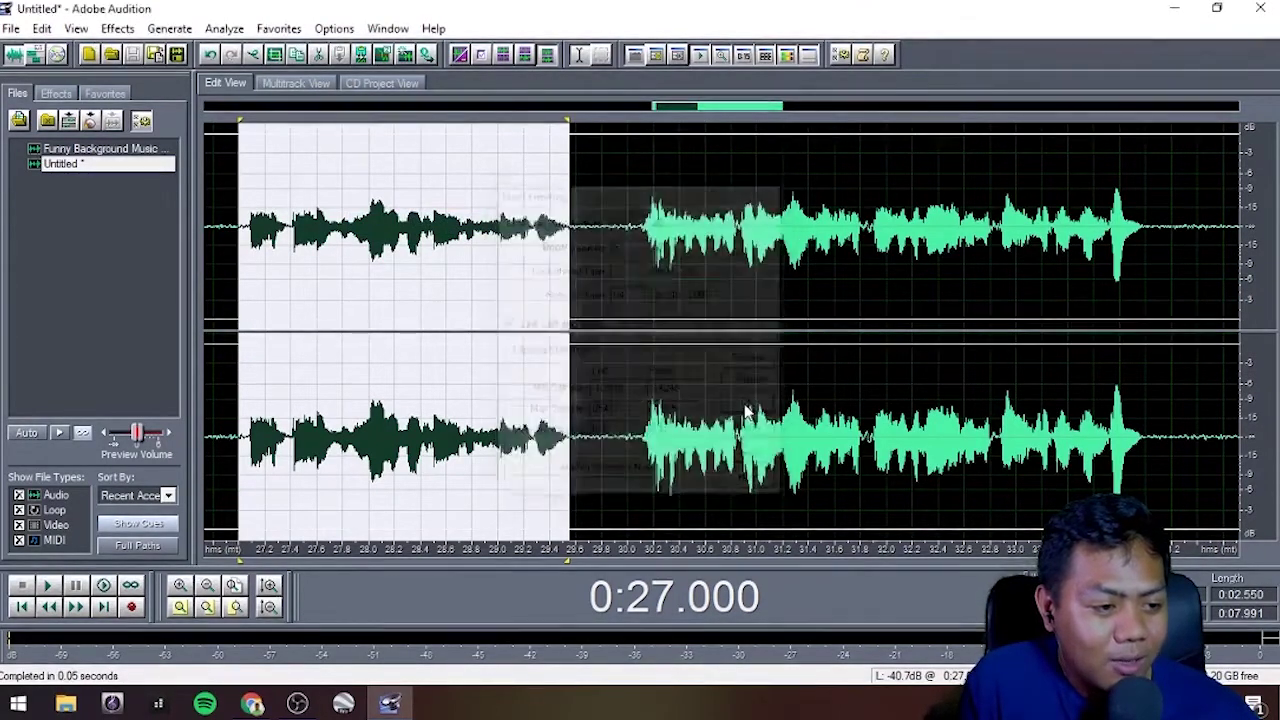
pyautogui.click(664, 230)
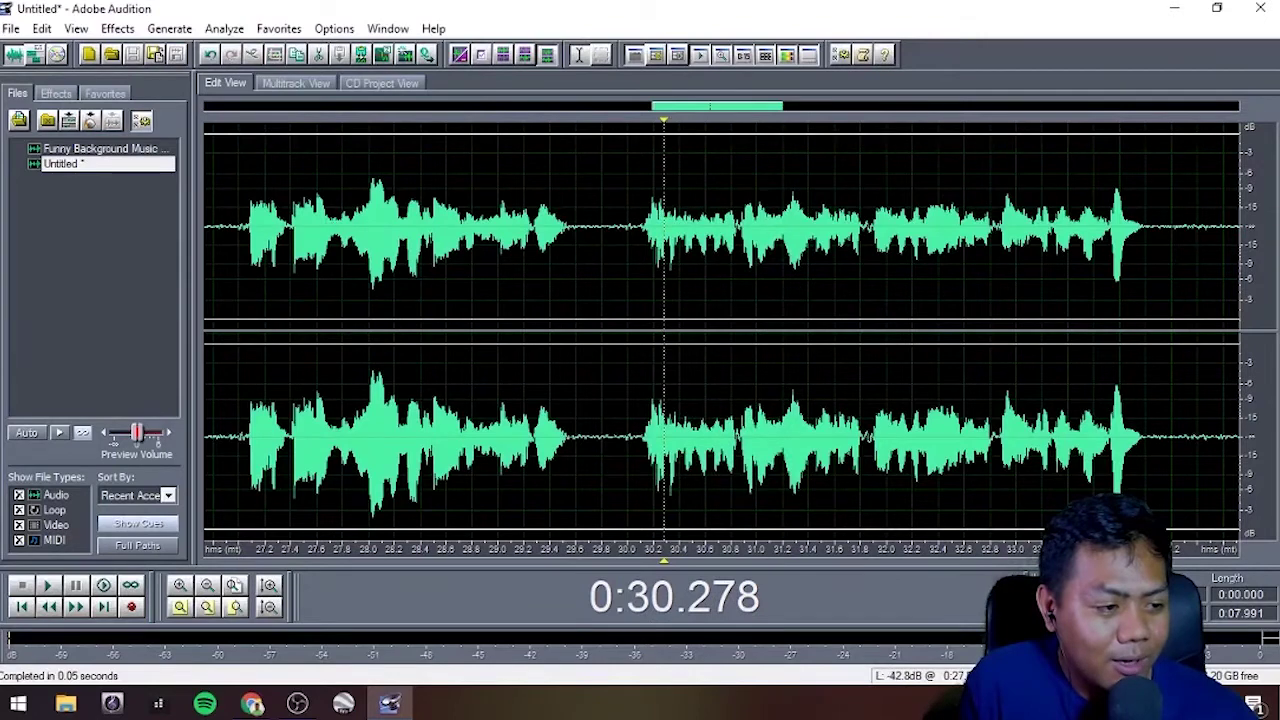
# Step: Play the voice clip from its start, then return to the multitrack session
pyautogui.click(238, 430)
pyautogui.press('space')
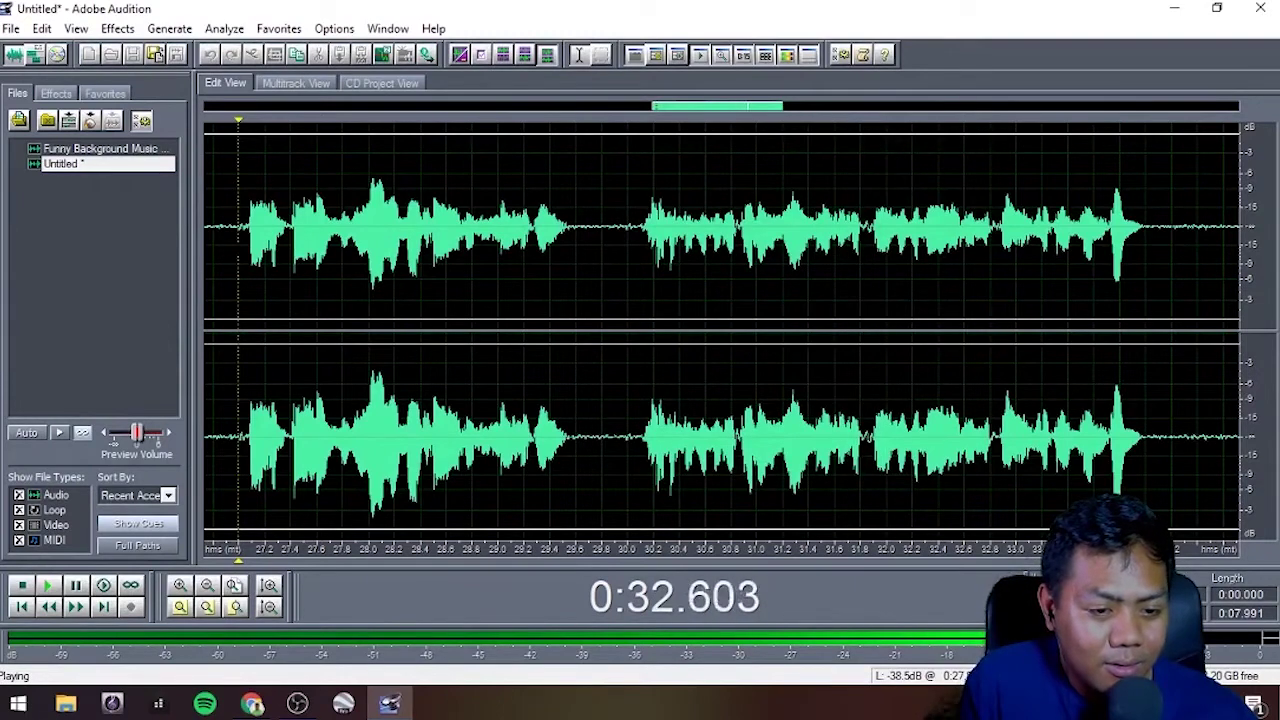
pyautogui.press('space')
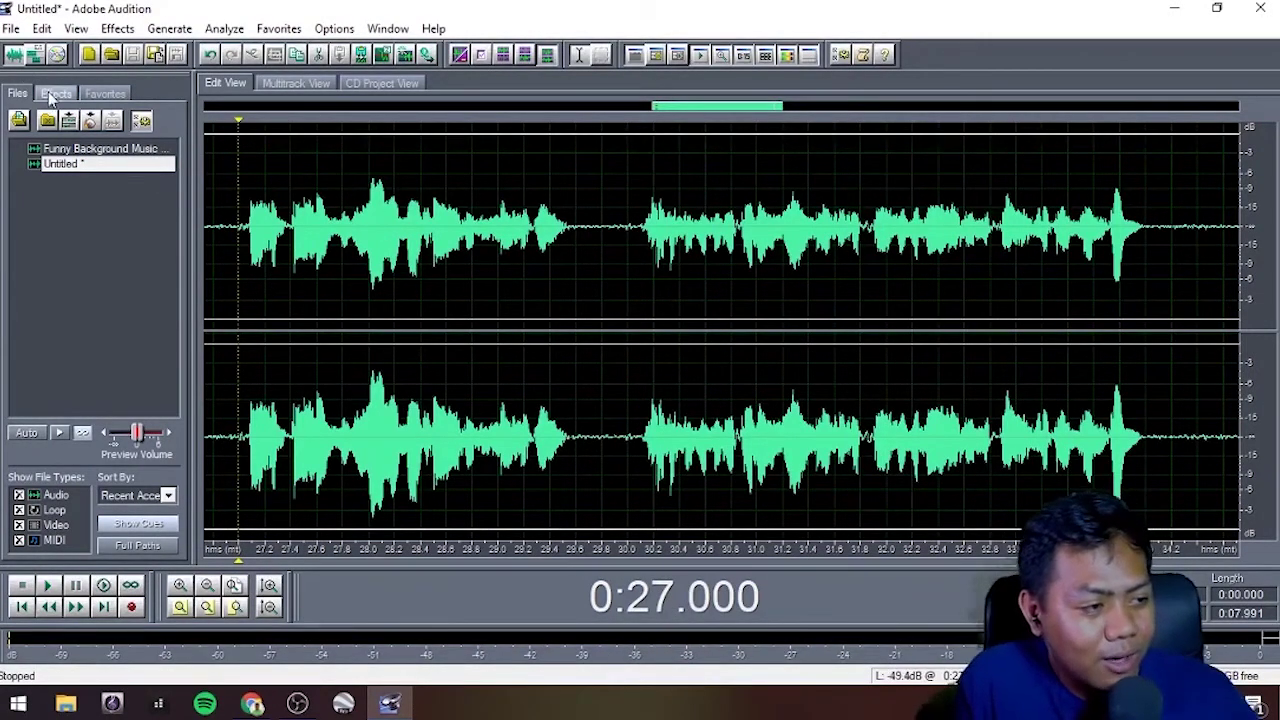
pyautogui.click(40, 62)
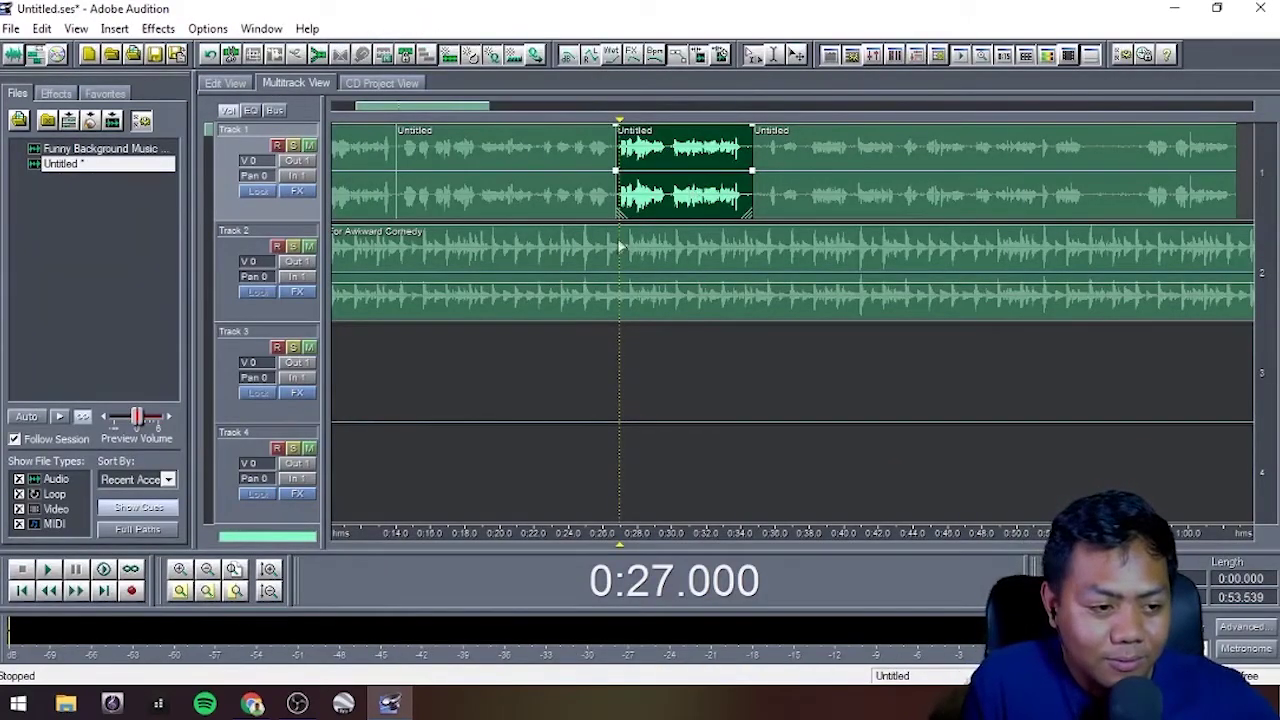
# Step: Play the session mix from 0:24 to check it
pyautogui.click(574, 370)
pyautogui.press('space')
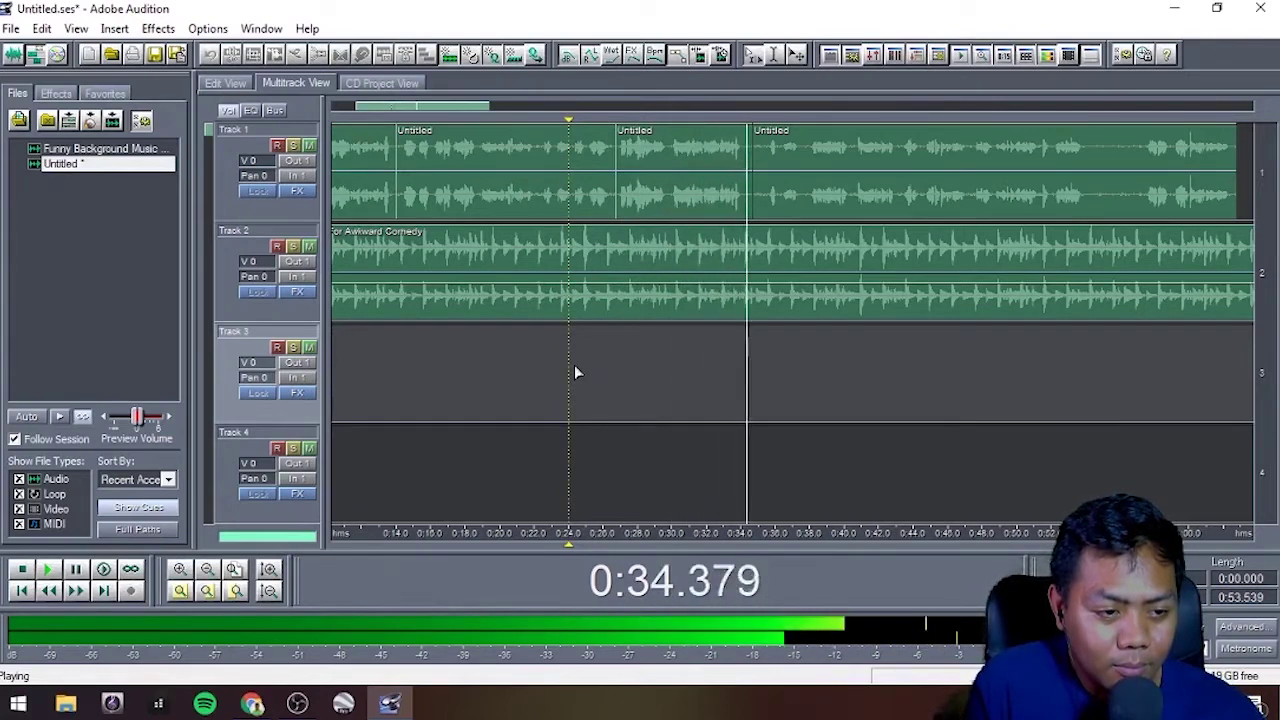
pyautogui.press('space')
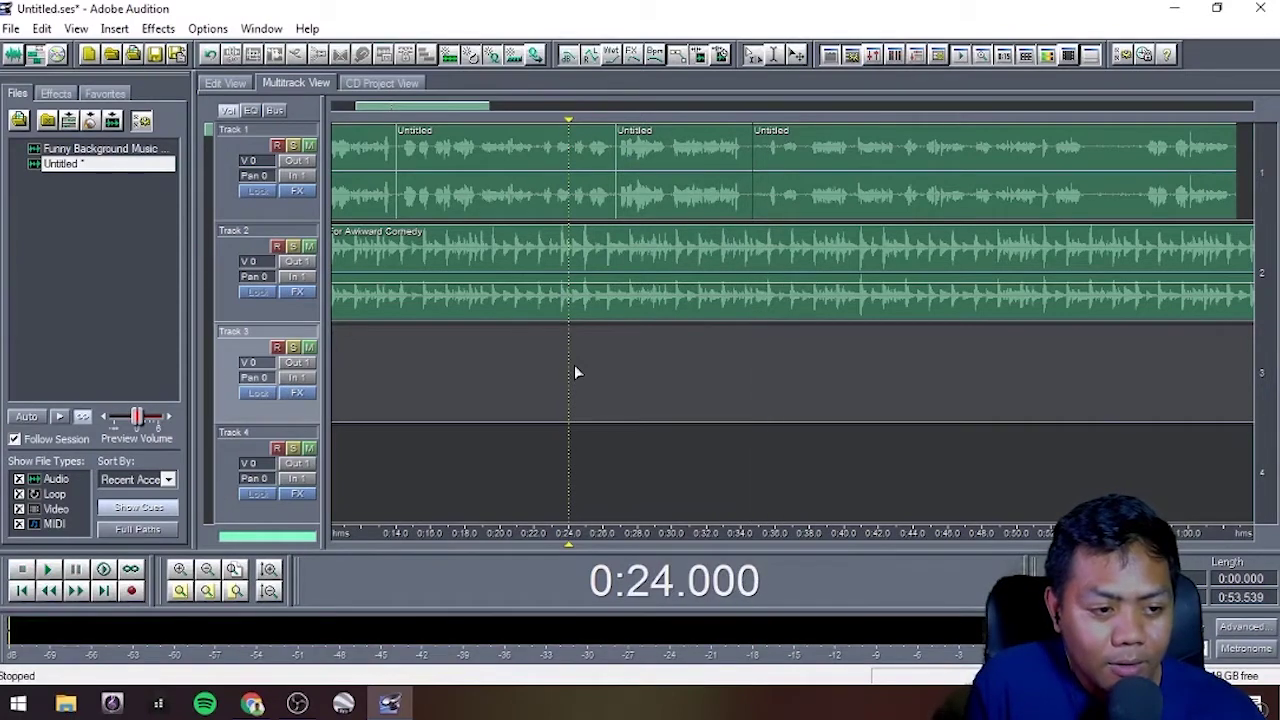
# Step: Open the middle Untitled clip on Track 1 in the waveform editor
pyautogui.click(656, 160)
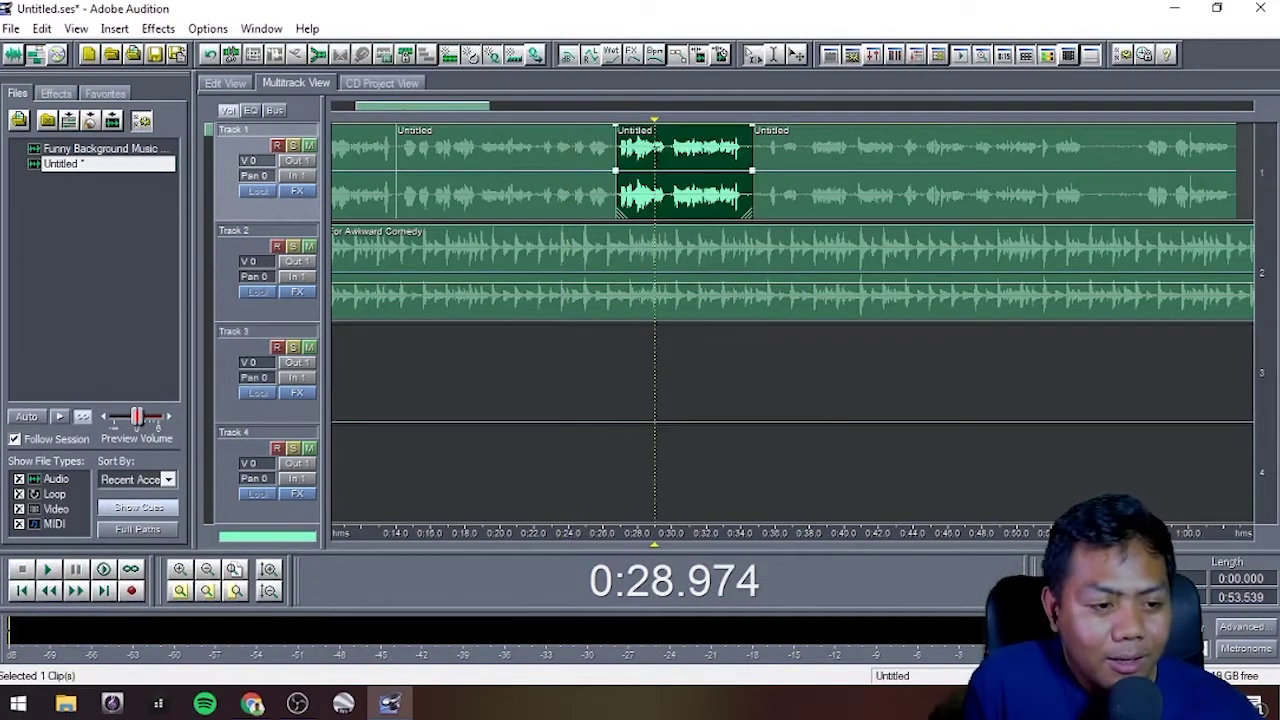
pyautogui.click(553, 150)
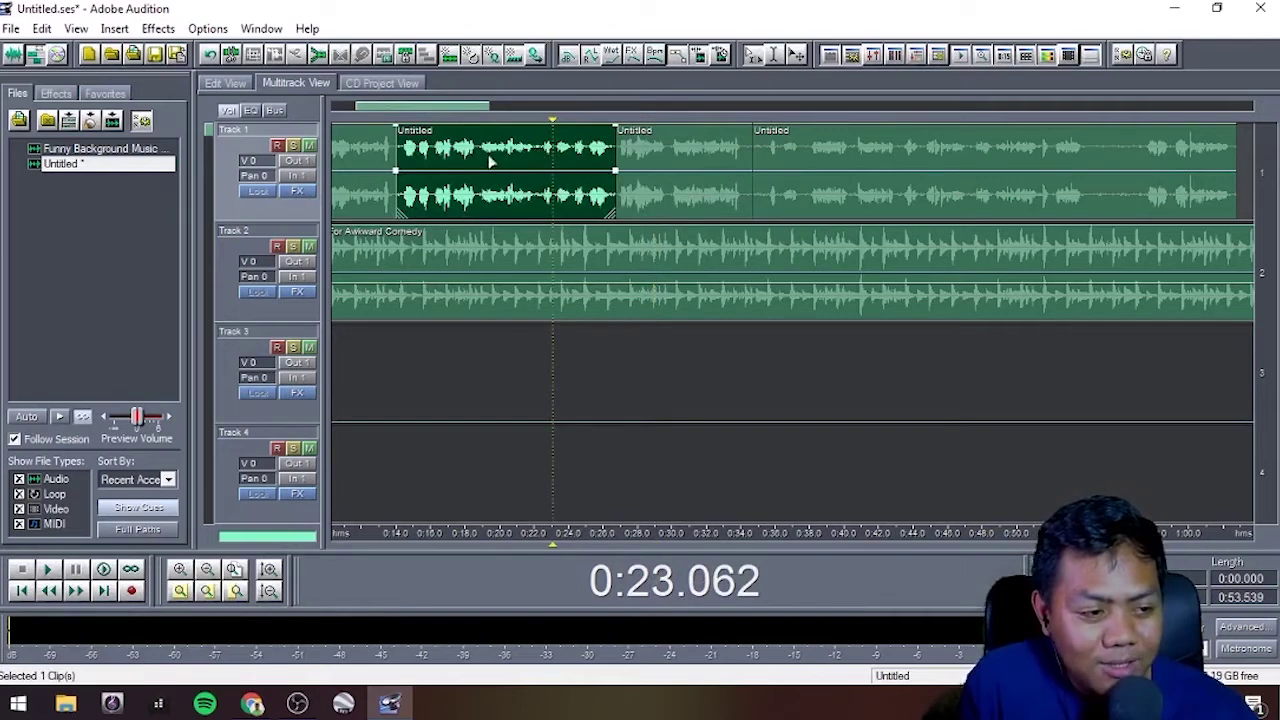
pyautogui.click(656, 160)
pyautogui.click(517, 160)
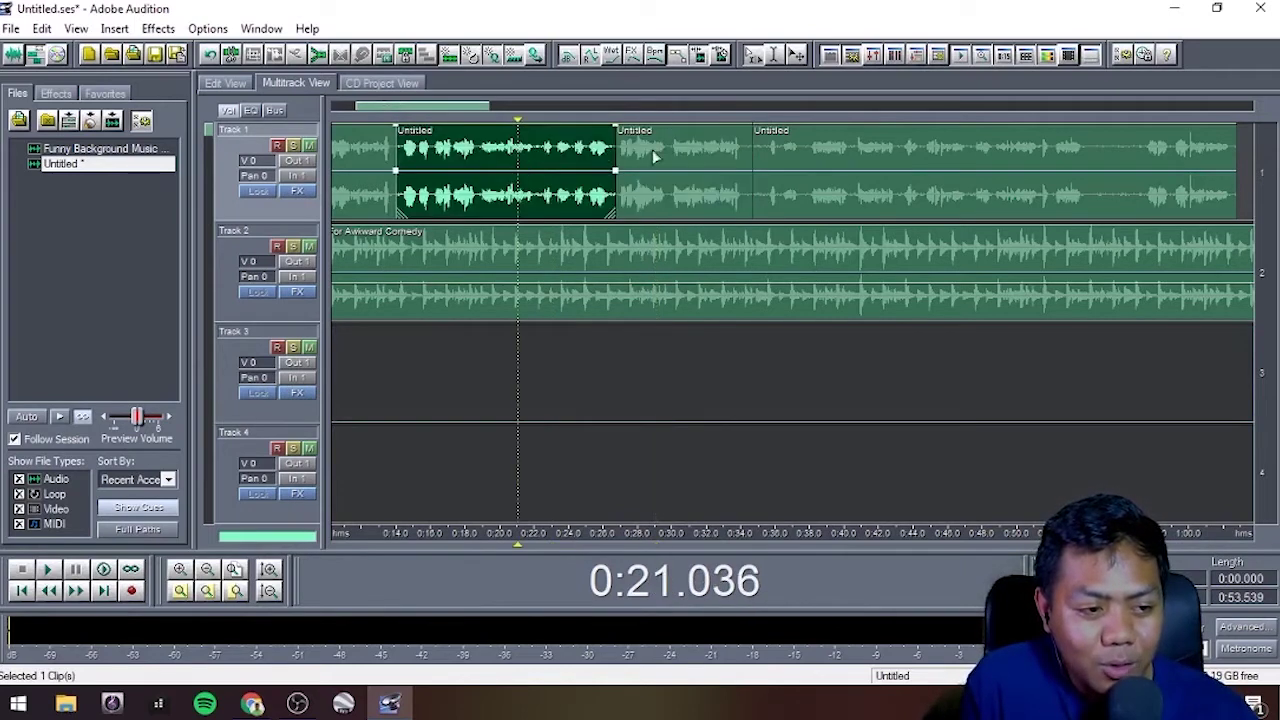
pyautogui.click(652, 158)
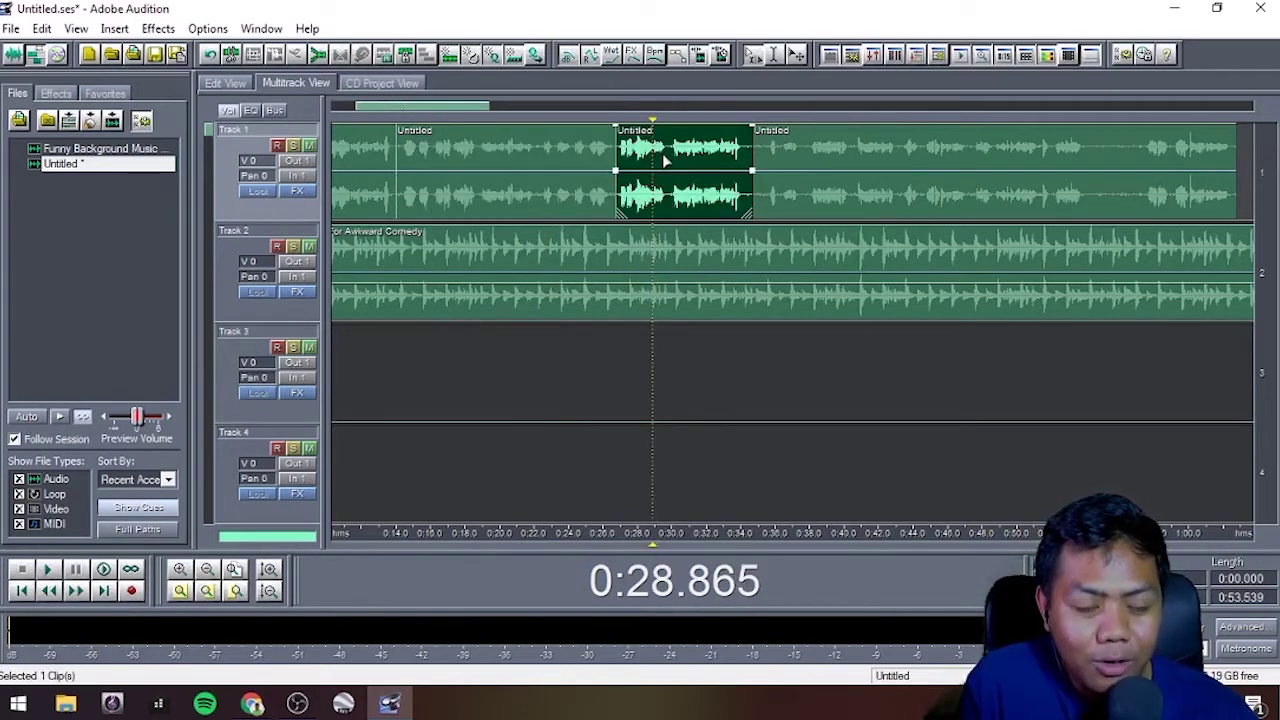
pyautogui.doubleClick(724, 158)
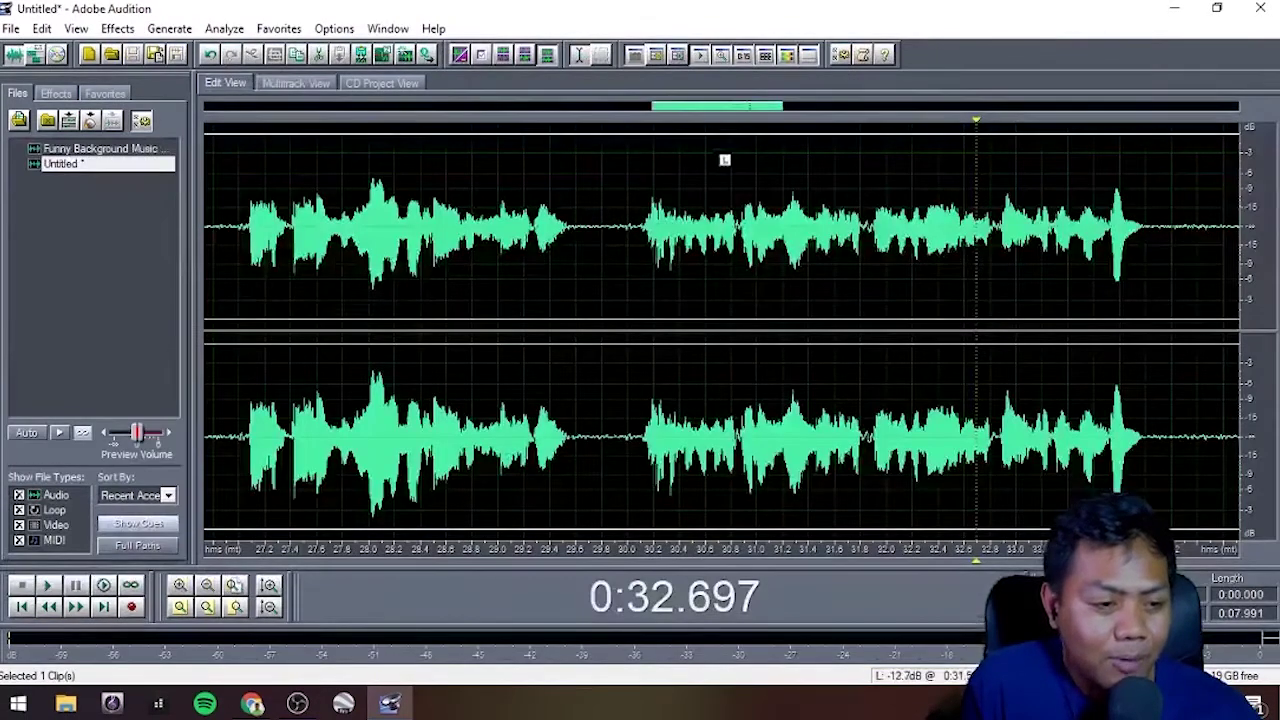
# Step: Select nearly the whole voice waveform and open the Stretch effect settings
pyautogui.moveTo(1152, 300); pyautogui.dragTo(246, 300)
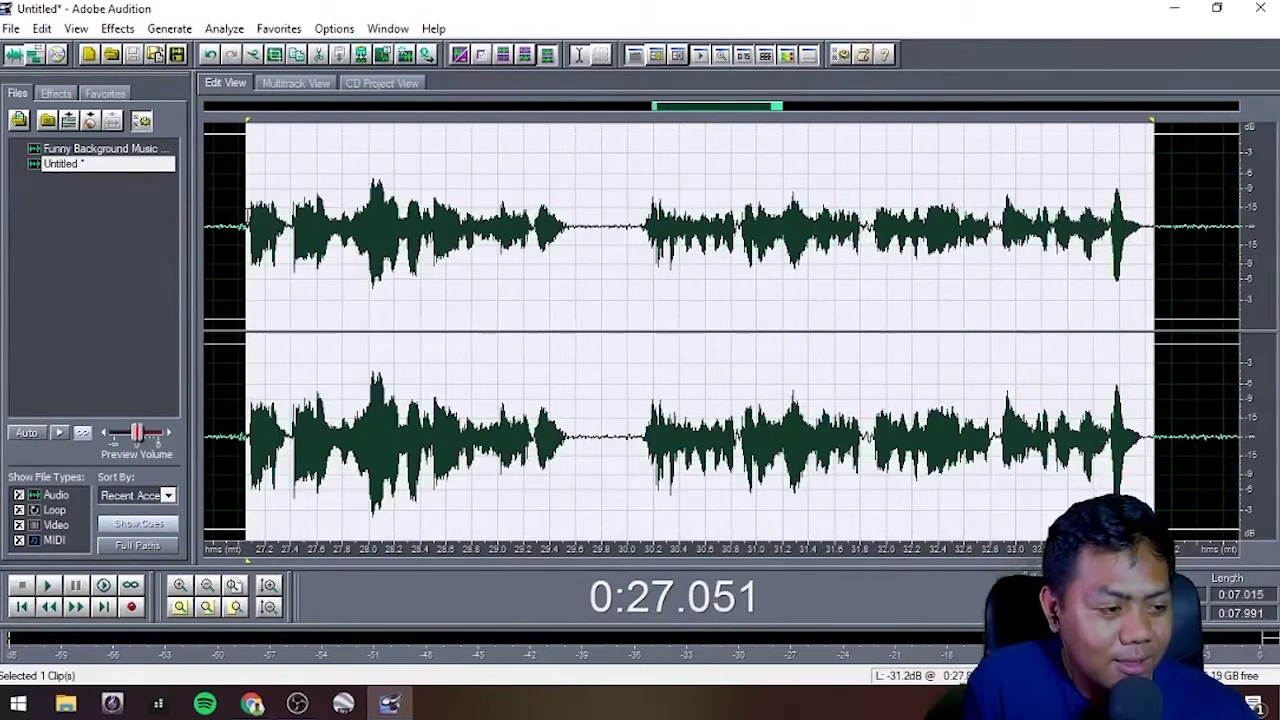
pyautogui.click(107, 33)
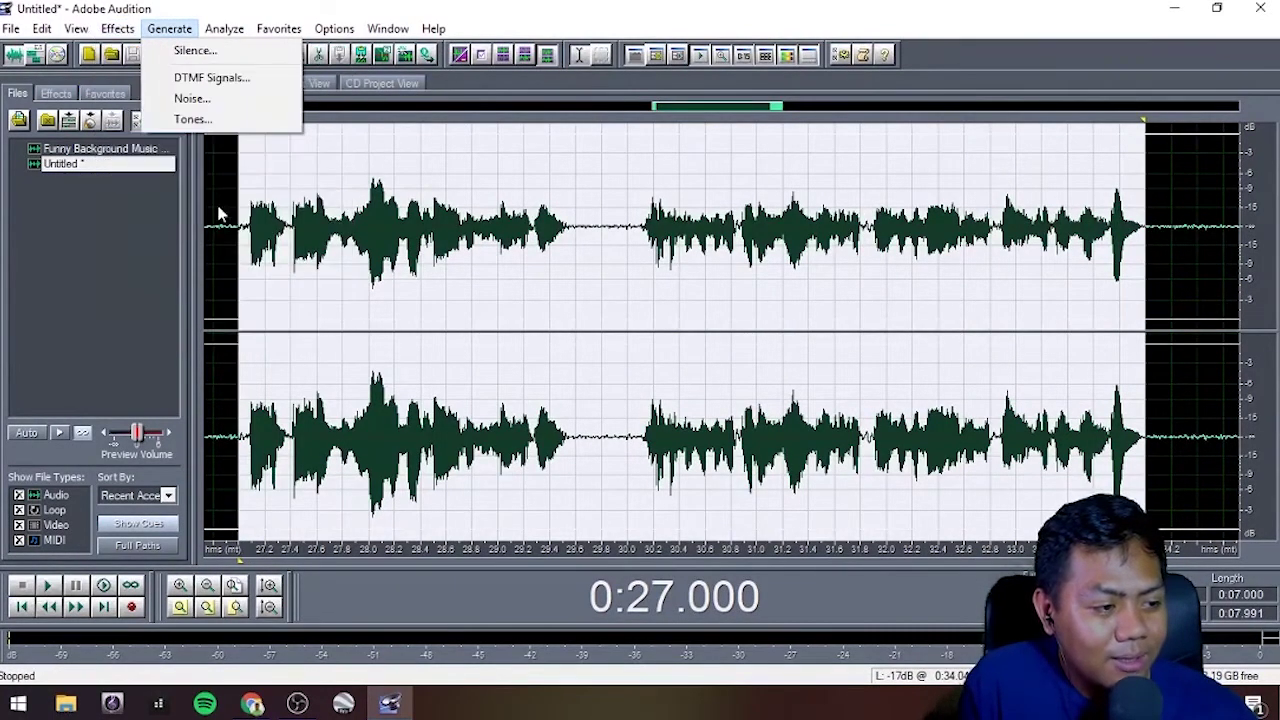
pyautogui.moveTo(236, 222)
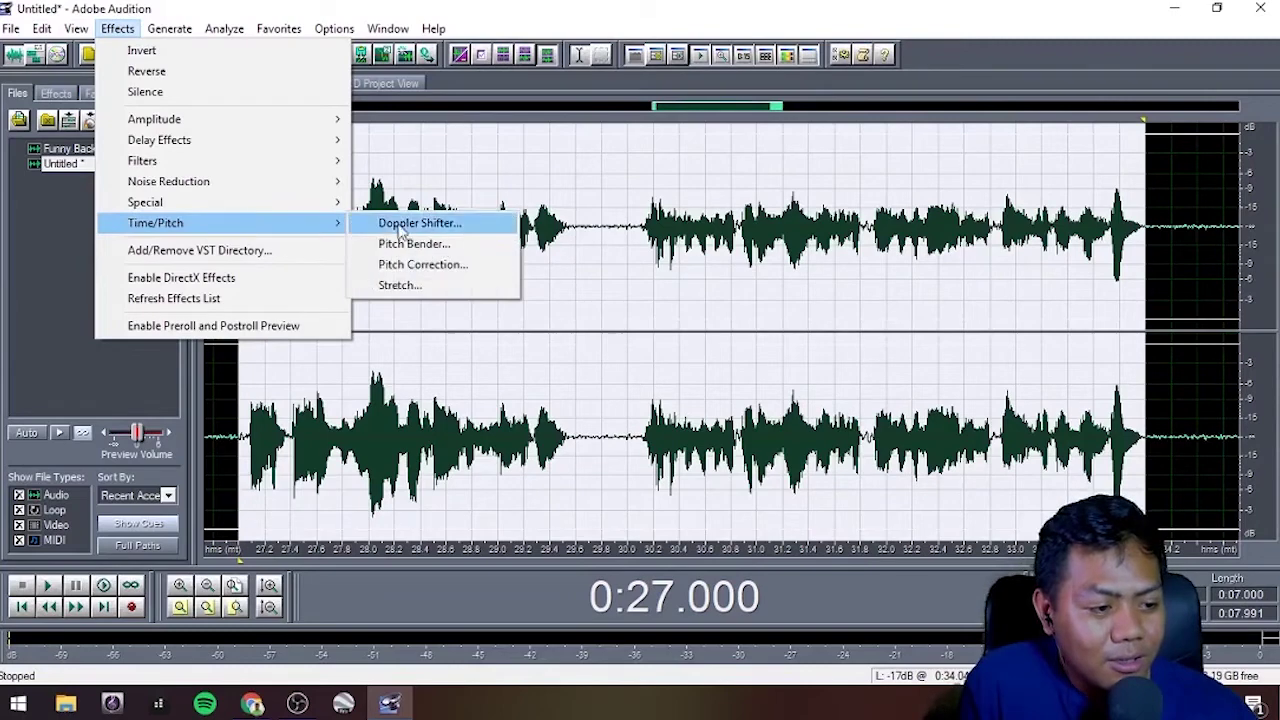
pyautogui.click(424, 288)
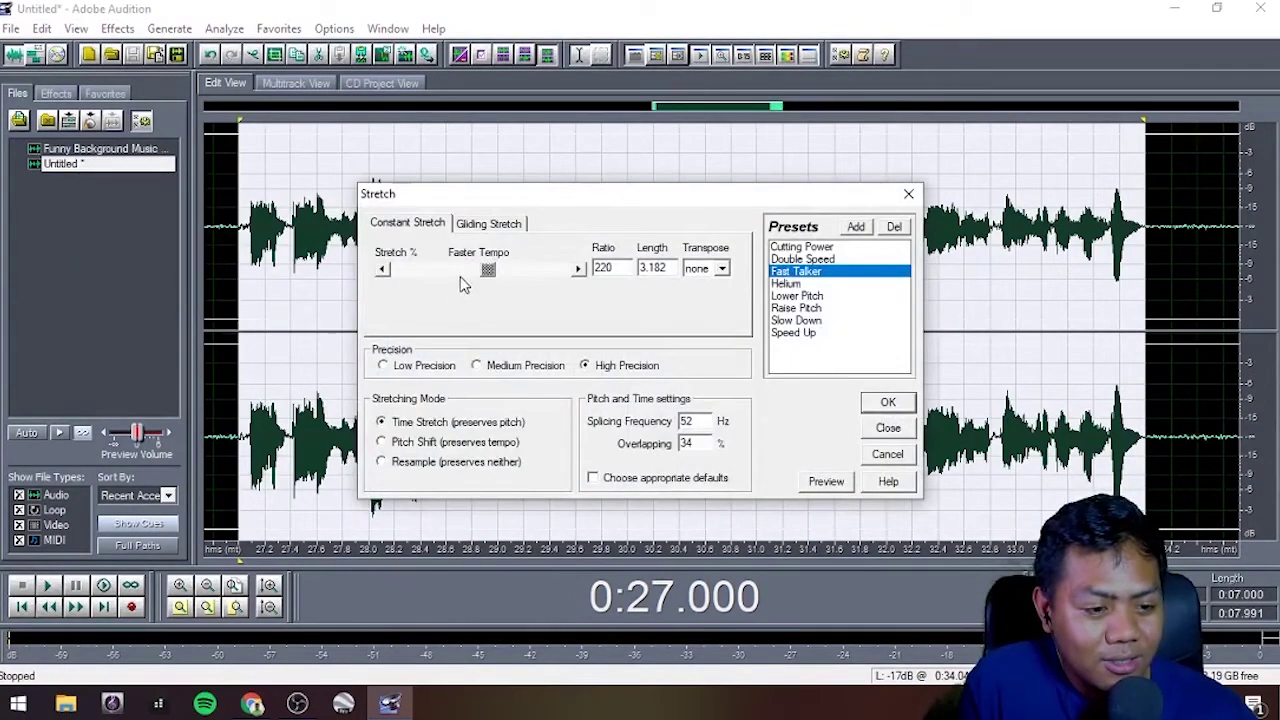
pyautogui.moveTo(700, 195); pyautogui.dragTo(590, 77)
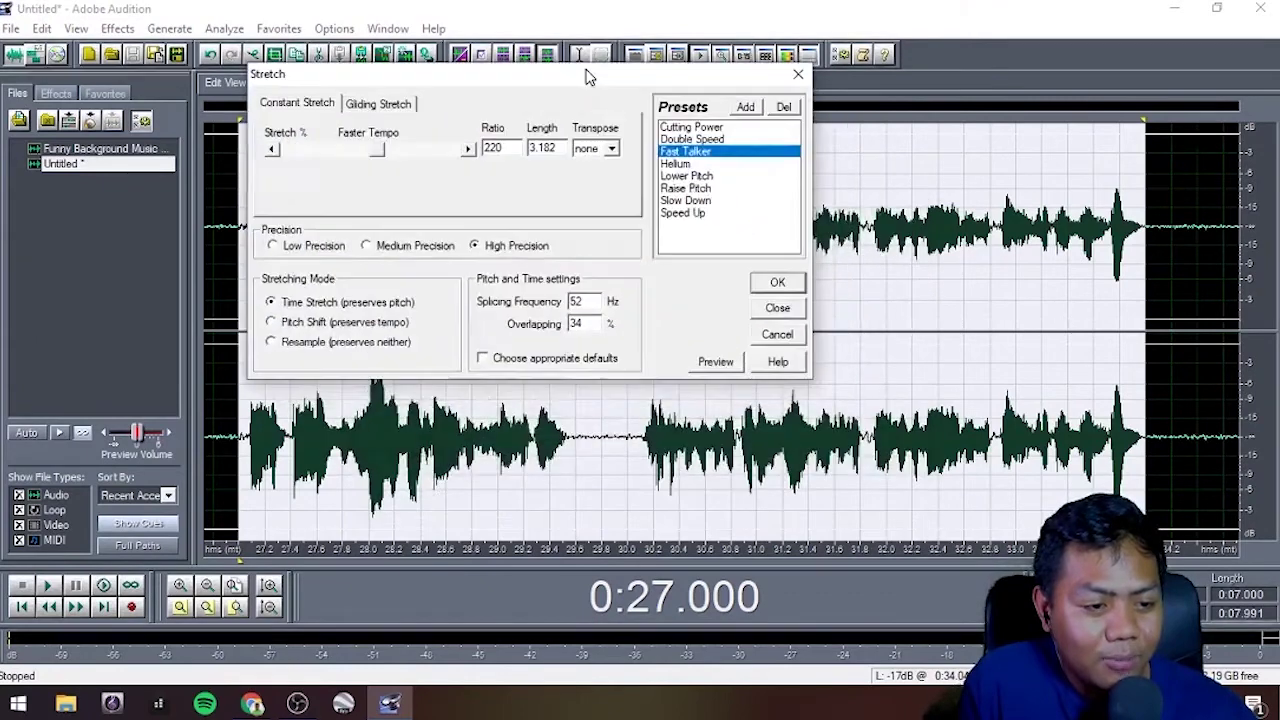
# Step: Preview the Lower Pitch, Helium and Raise Pitch stretch presets on the voice
pyautogui.click(680, 176)
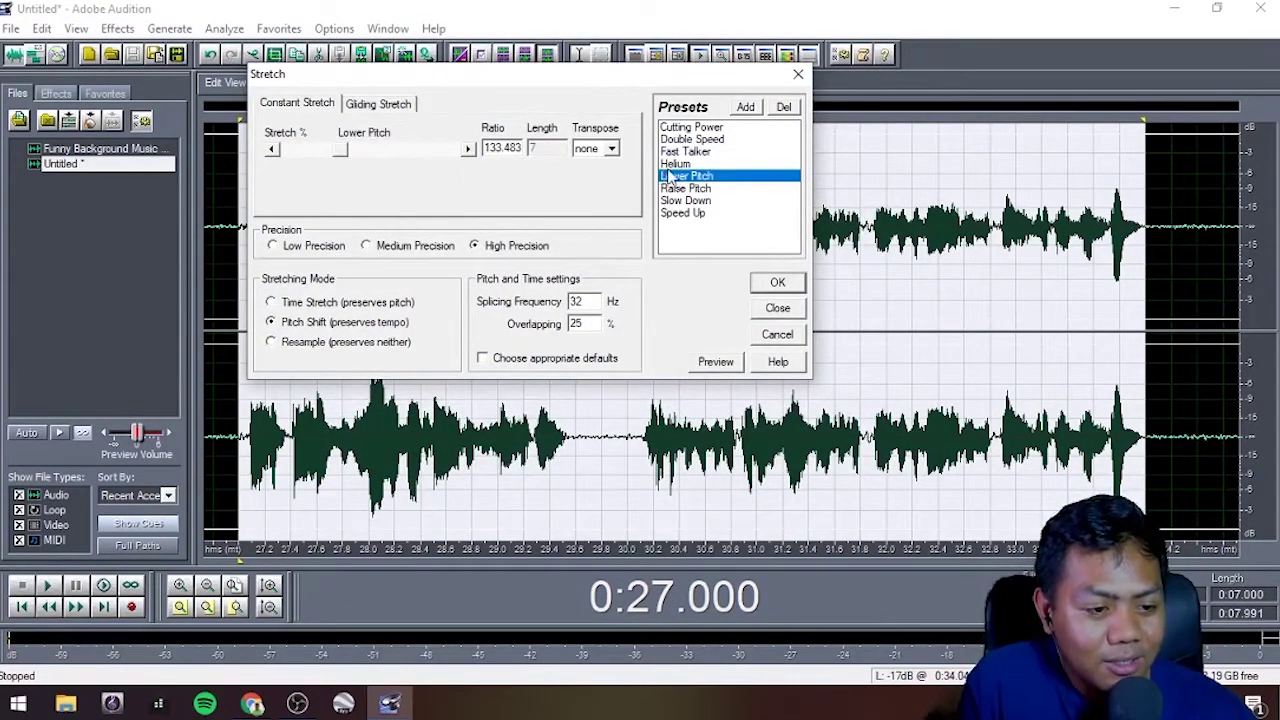
pyautogui.click(715, 362)
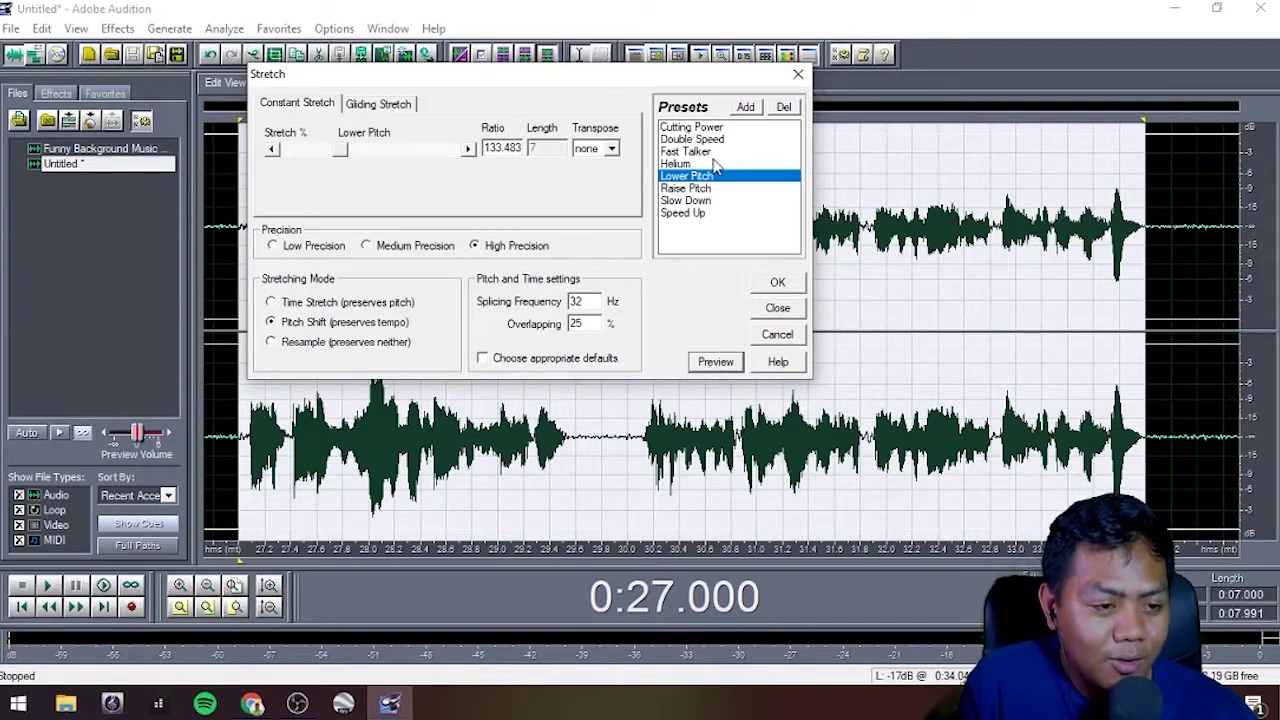
pyautogui.click(676, 164)
pyautogui.click(716, 362)
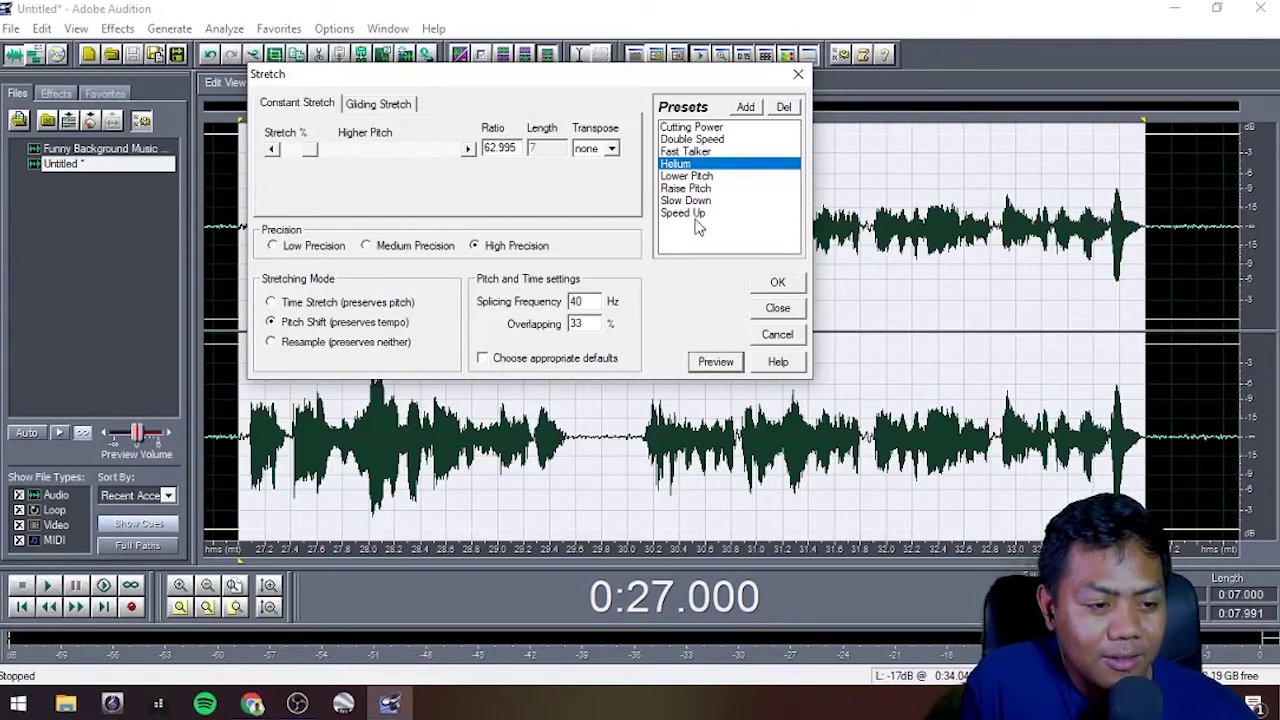
pyautogui.click(698, 190)
pyautogui.click(715, 362)
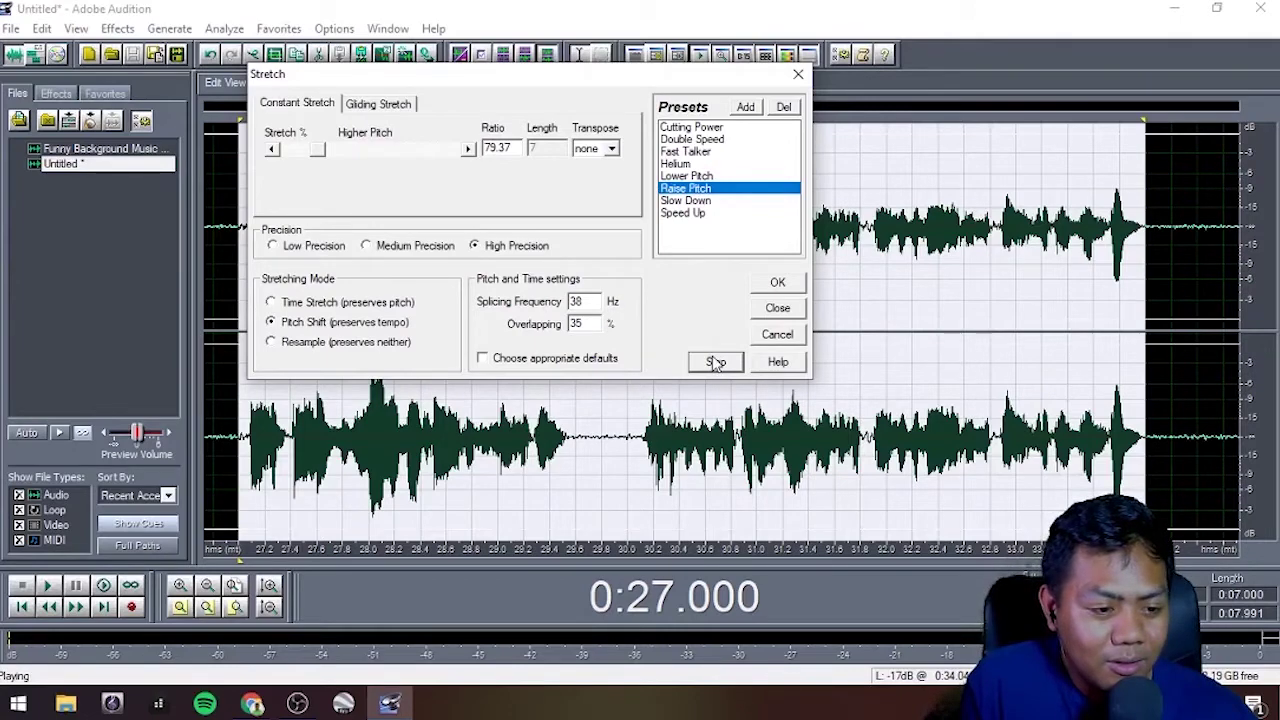
pyautogui.click(715, 362)
# Step: Apply the Raise Pitch stretch at ratio 79.37 and return to the multitrack session
pyautogui.moveTo(605, 83); pyautogui.dragTo(708, 101)
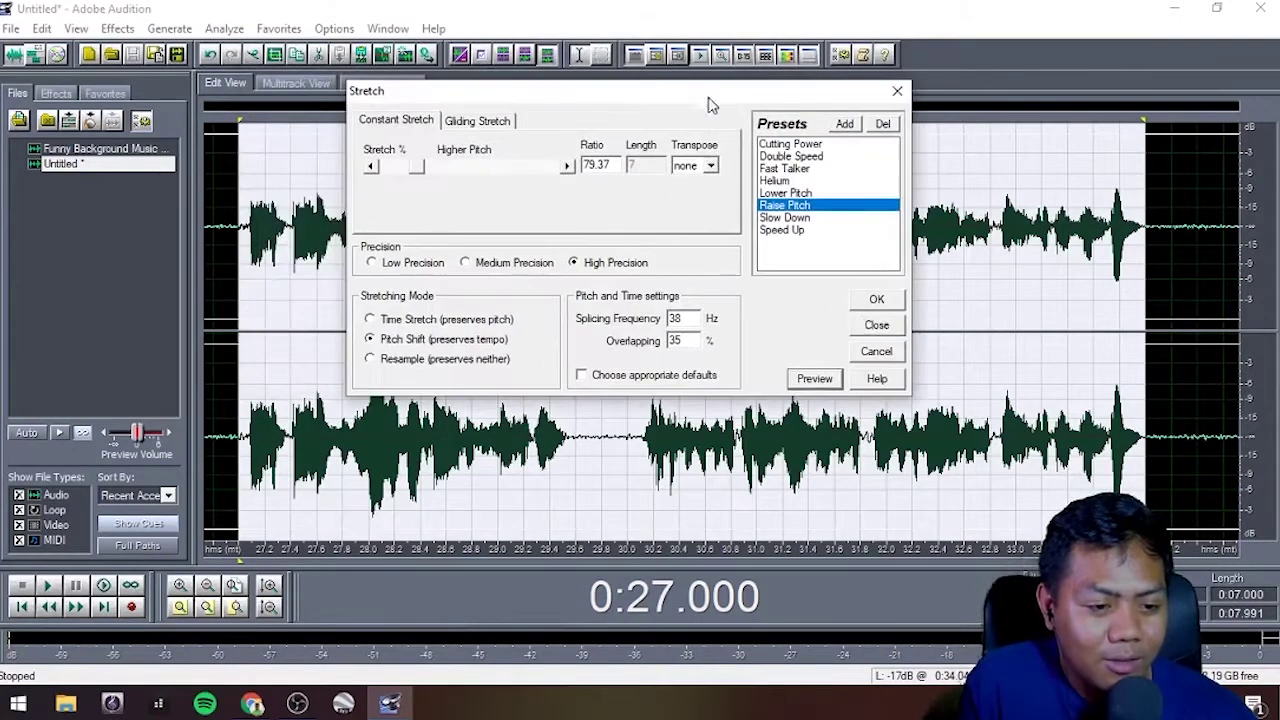
pyautogui.click(877, 299)
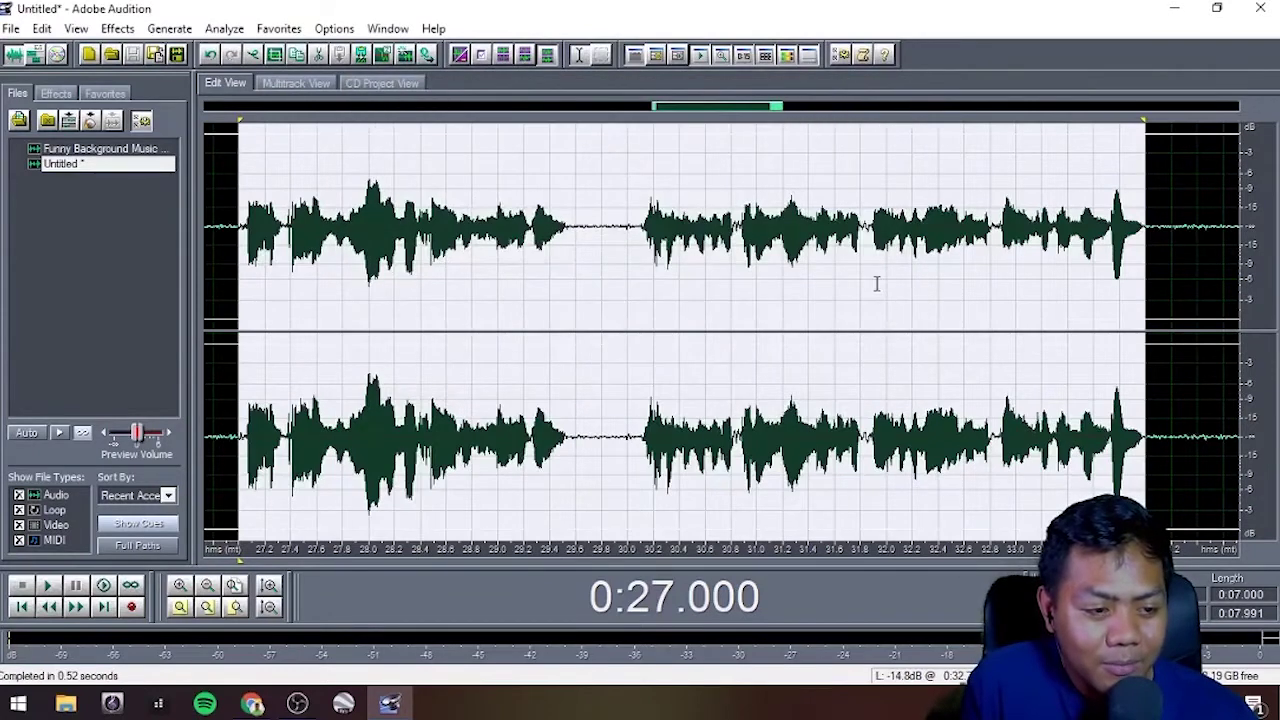
pyautogui.click(34, 55)
pyautogui.click(606, 366)
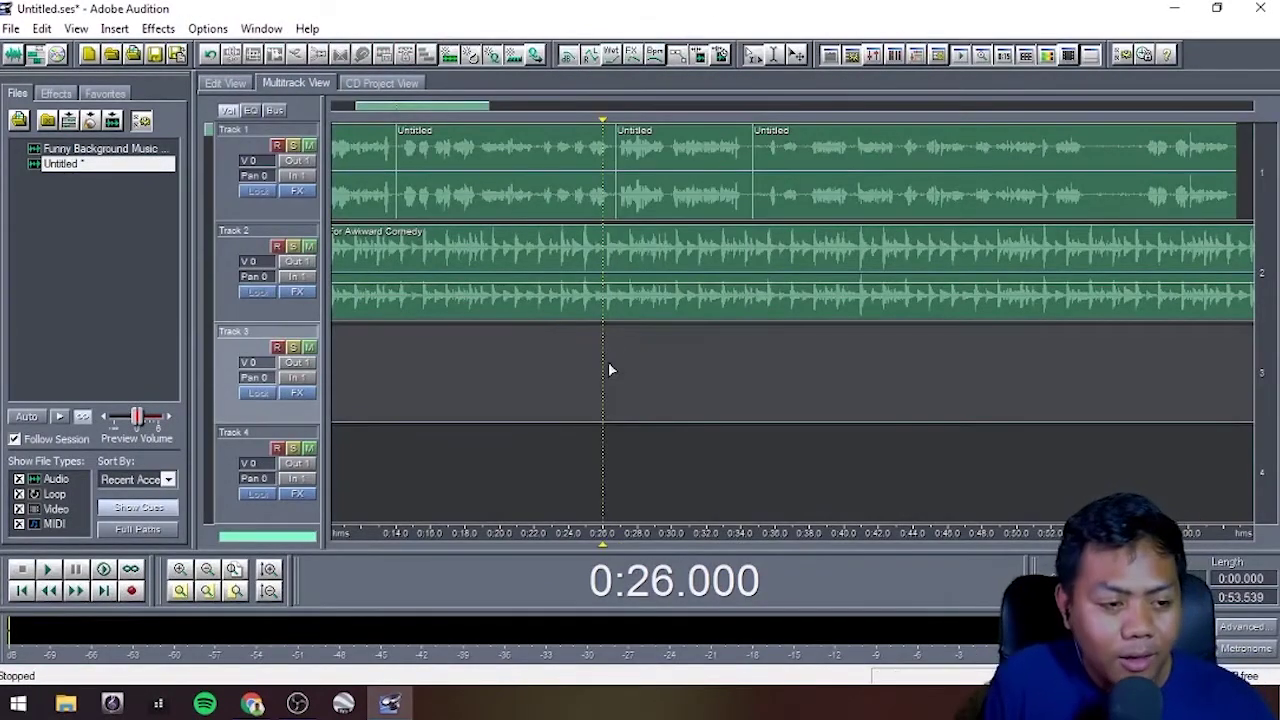
# Step: Play the session from 0:24 to hear the edited voice
pyautogui.click(568, 350)
pyautogui.press('space')
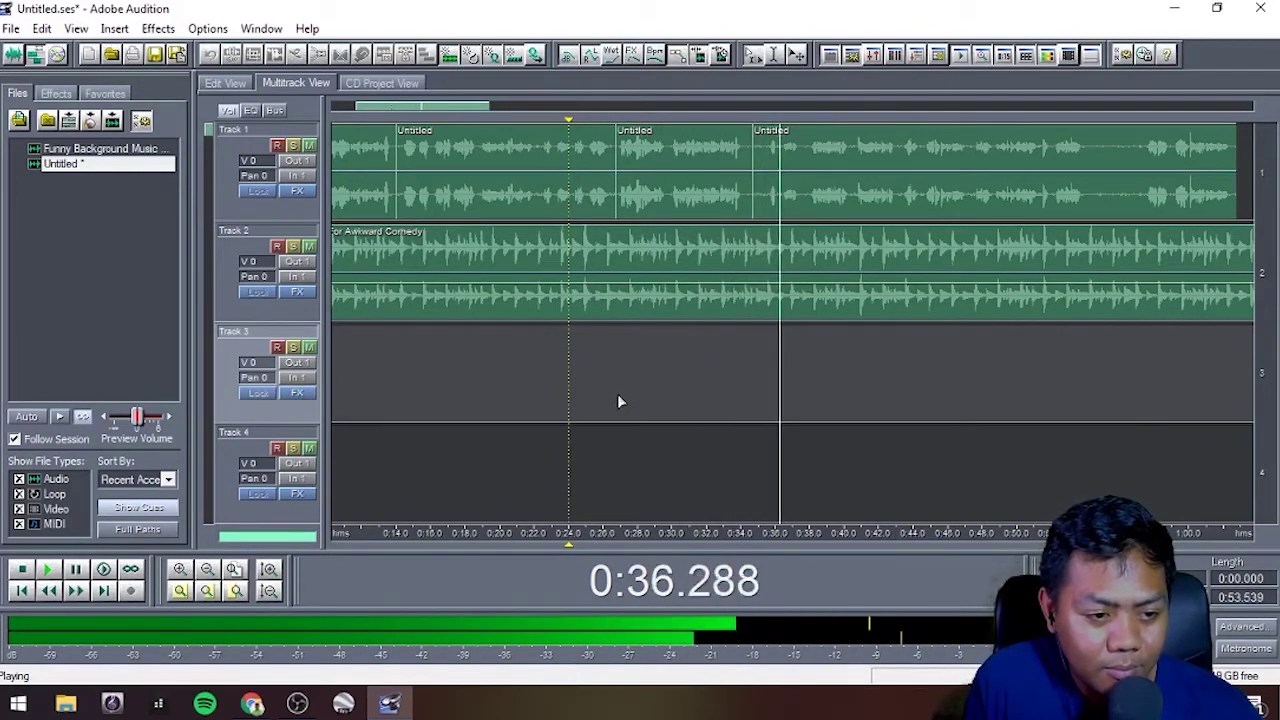
pyautogui.press('space')
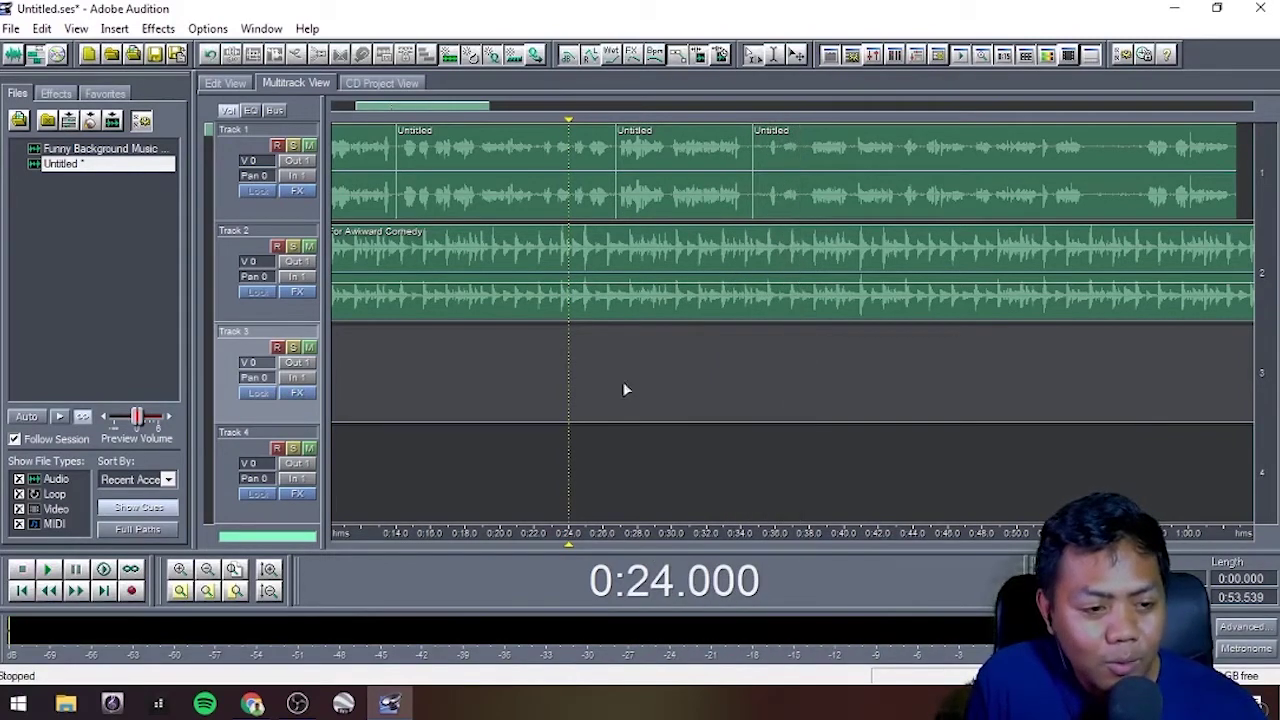
# Step: Split the third Track 1 clip near 0:37.5 and open its short front piece
pyautogui.click(792, 147)
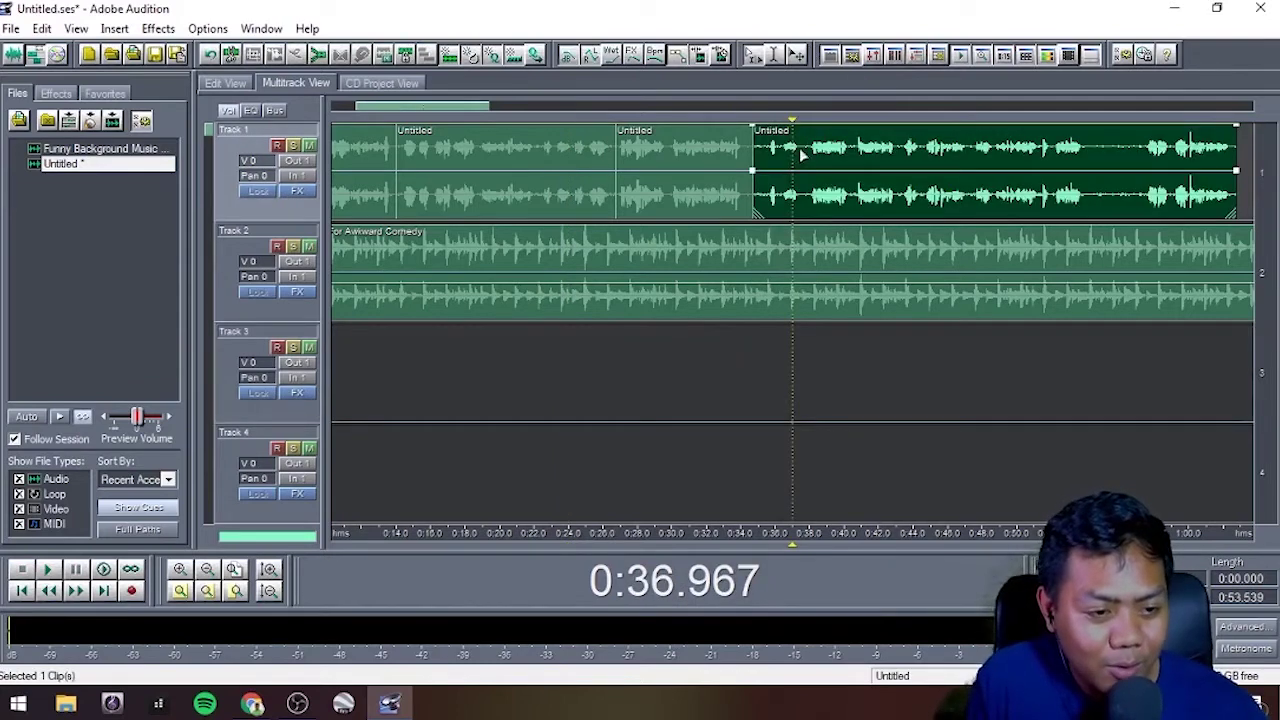
pyautogui.moveTo(792, 120); pyautogui.dragTo(804, 120)
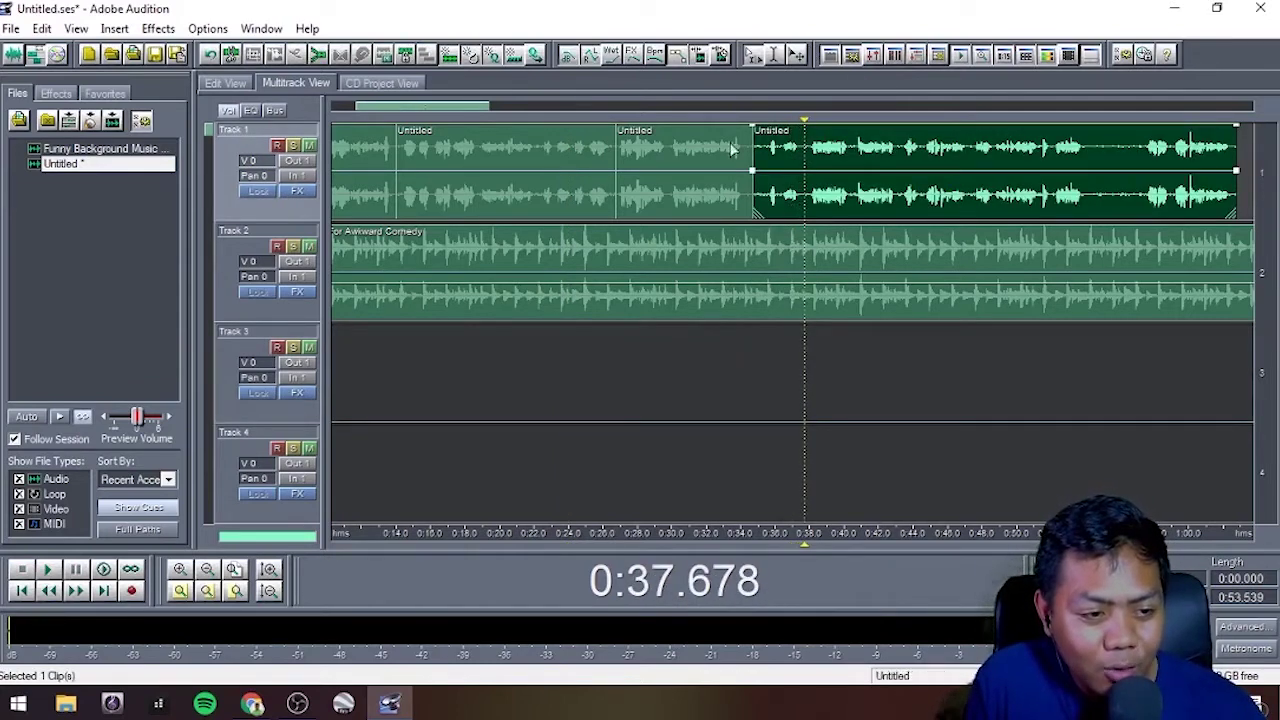
pyautogui.click(670, 152)
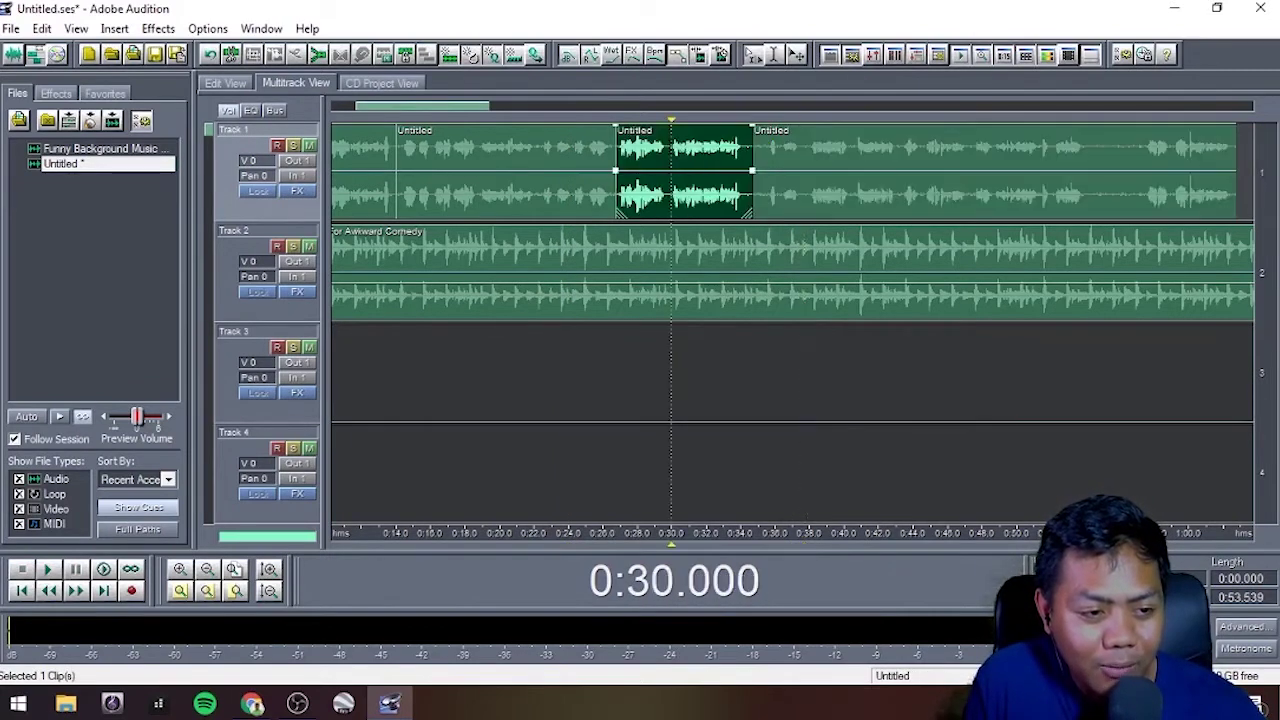
pyautogui.click(795, 174)
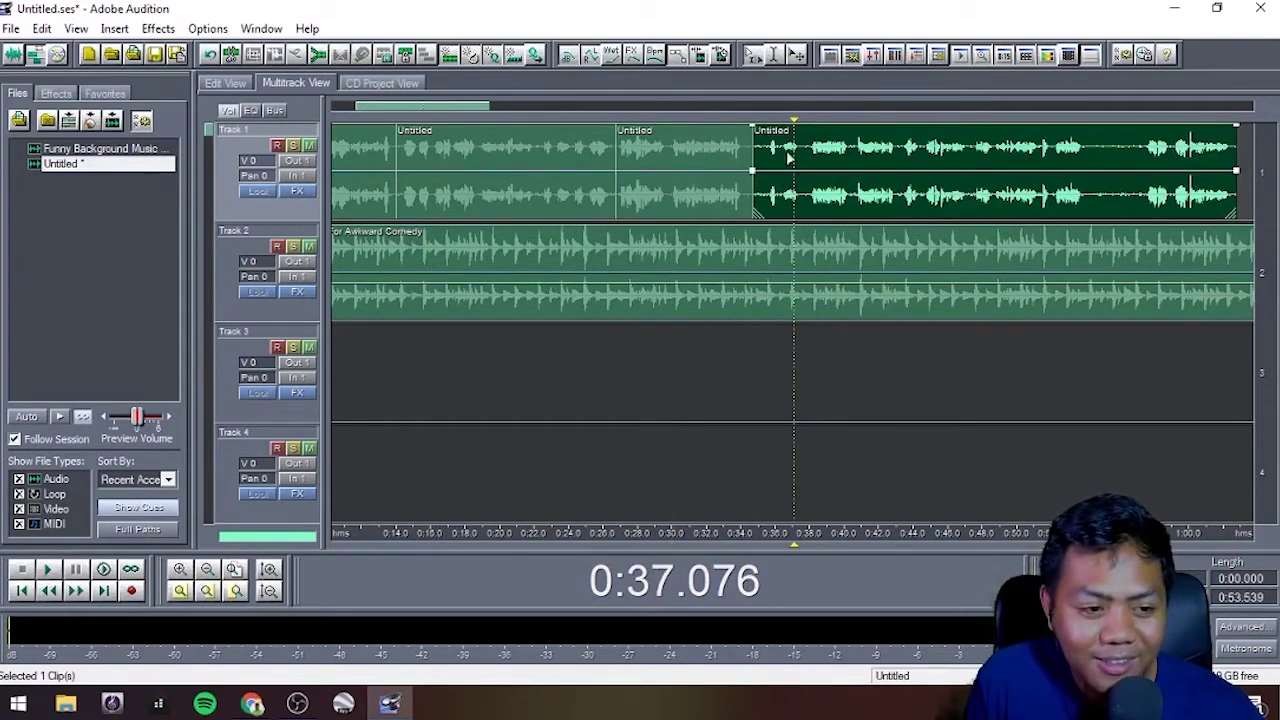
pyautogui.click(800, 127)
pyautogui.click(801, 128)
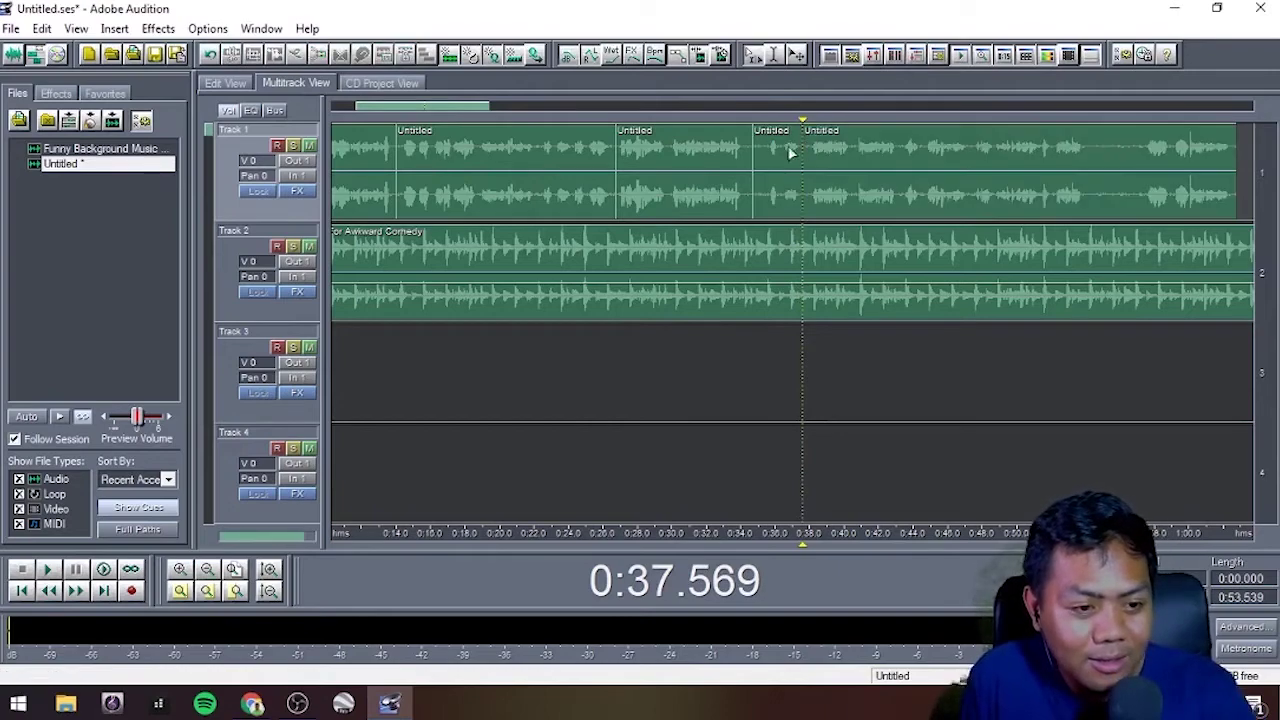
pyautogui.doubleClick(778, 150)
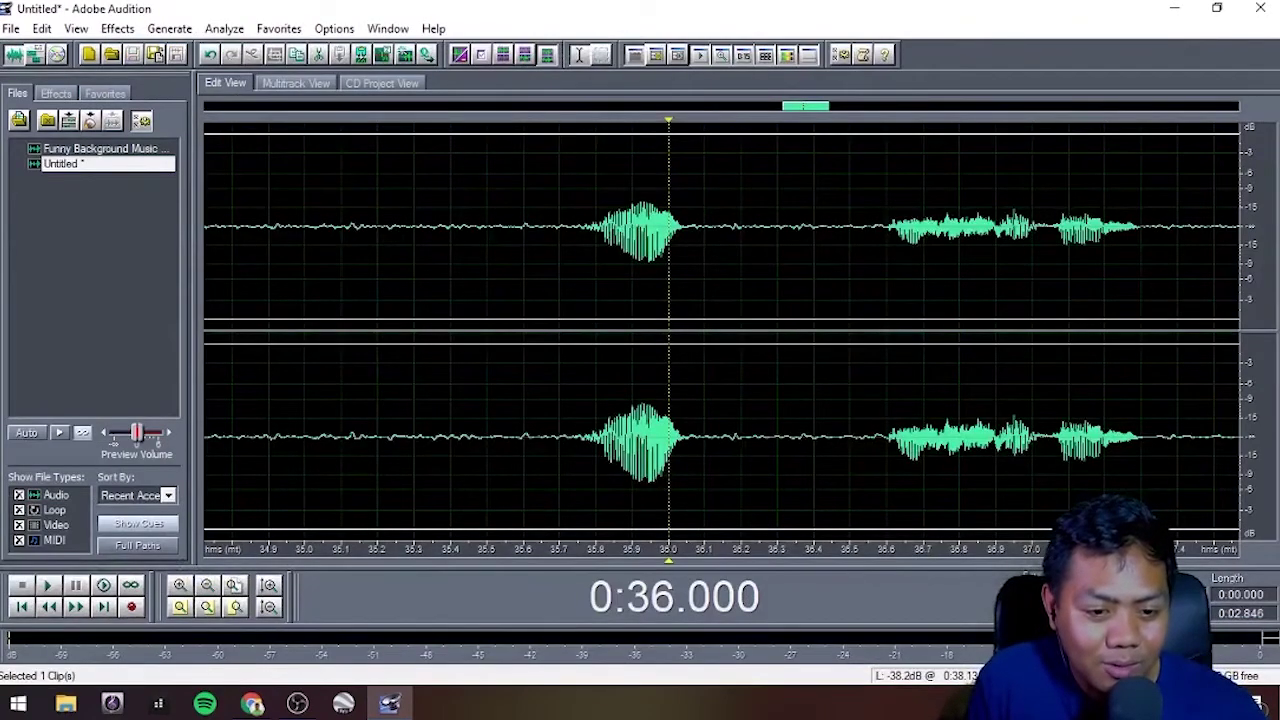
# Step: Apply a previewed Raise Pitch stretch from 0:35.771 to the clip's end, then return to multitrack
pyautogui.moveTo(1141, 230); pyautogui.dragTo(587, 230)
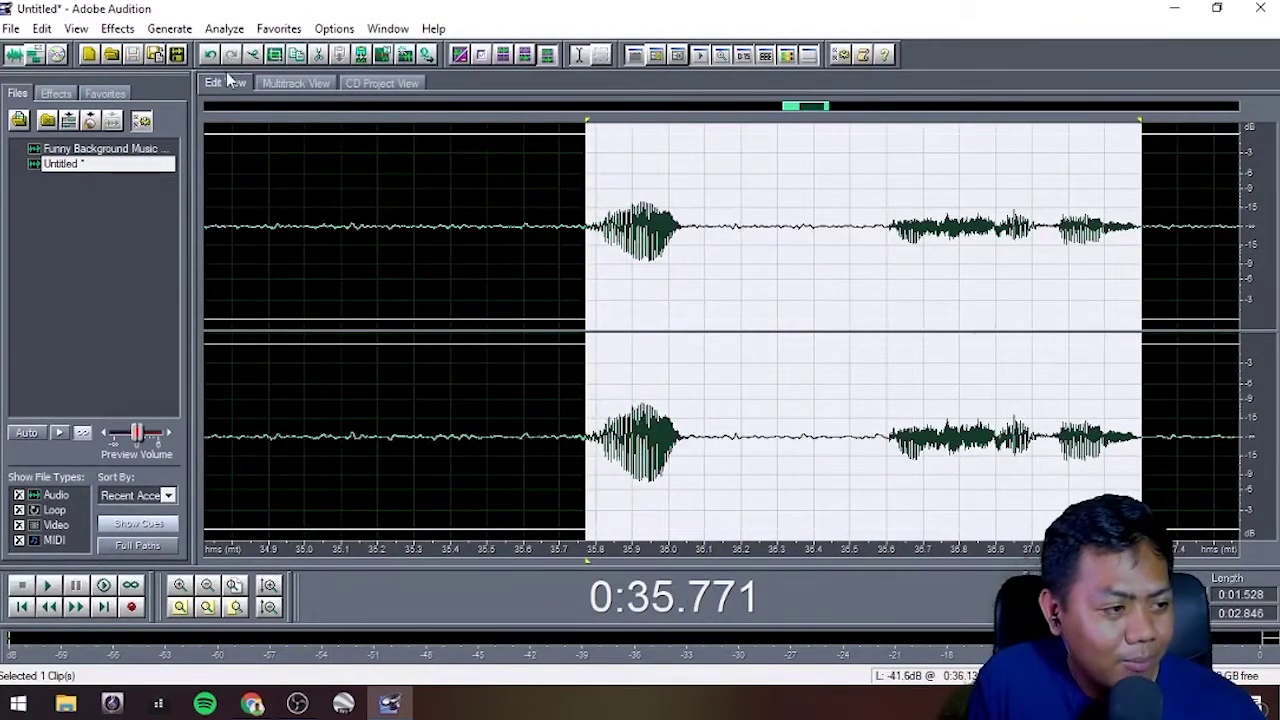
pyautogui.click(117, 28)
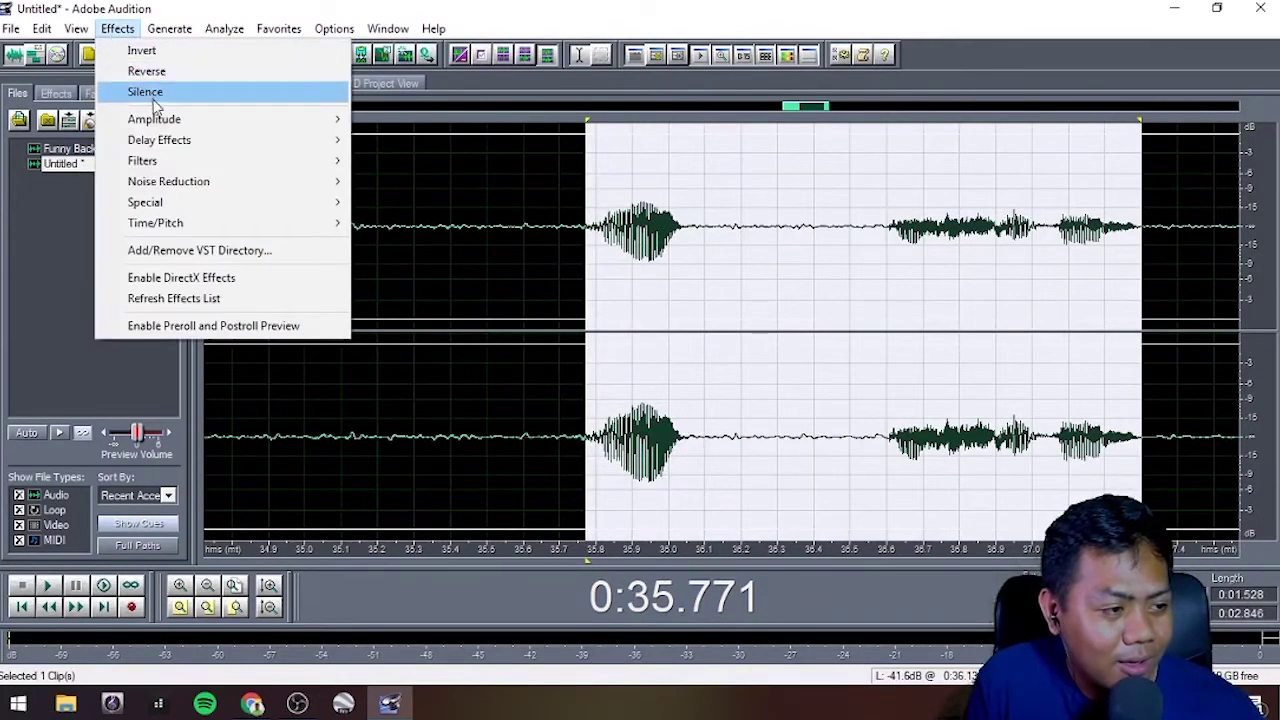
pyautogui.moveTo(168, 121)
pyautogui.moveTo(217, 223)
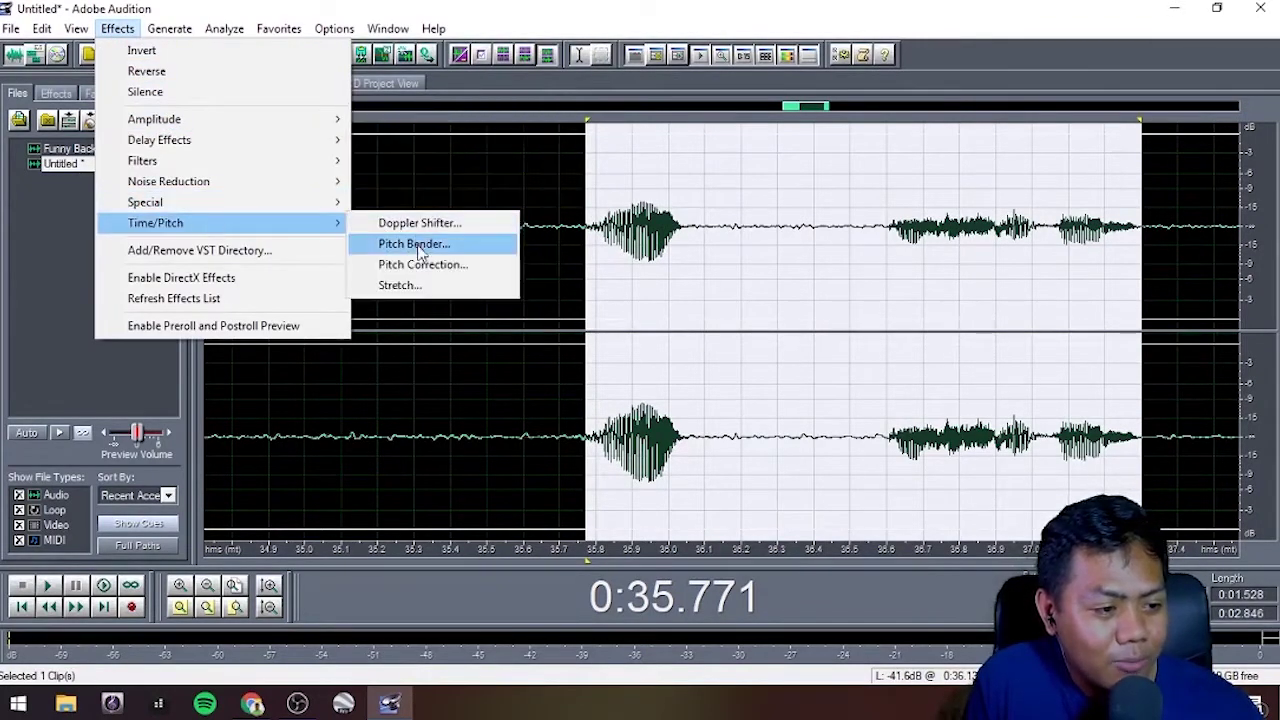
pyautogui.click(420, 286)
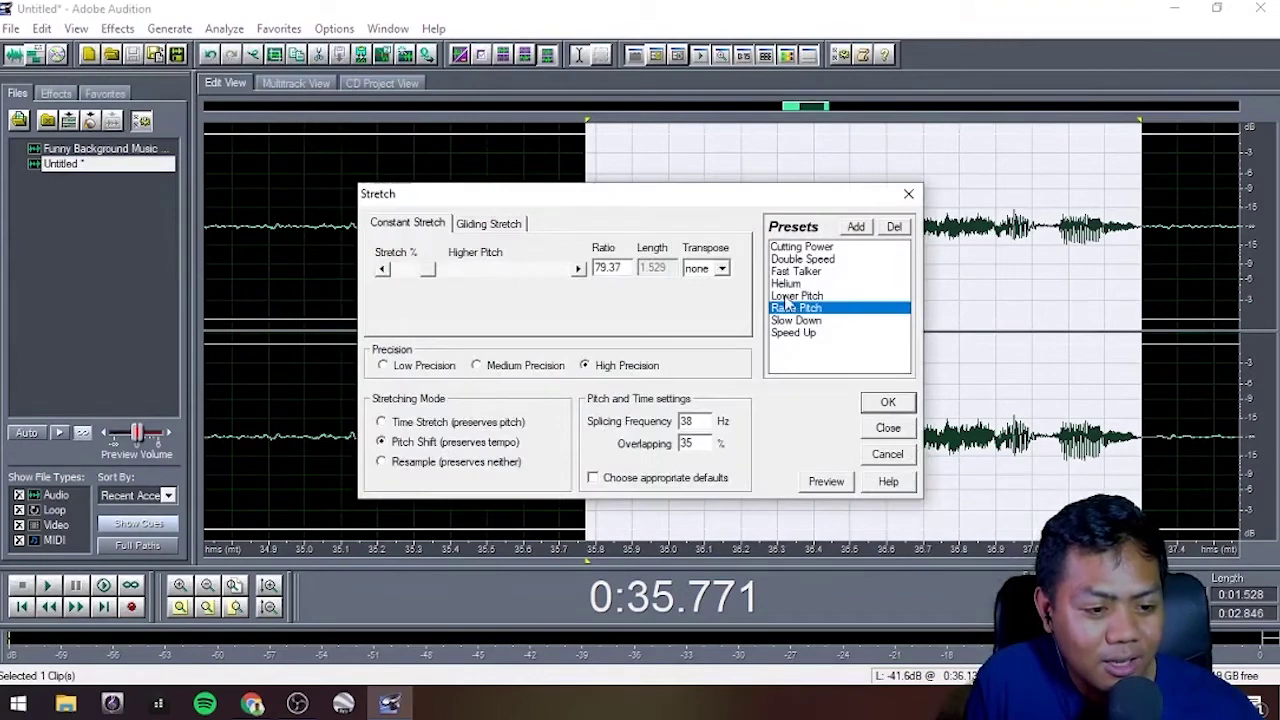
pyautogui.click(826, 482)
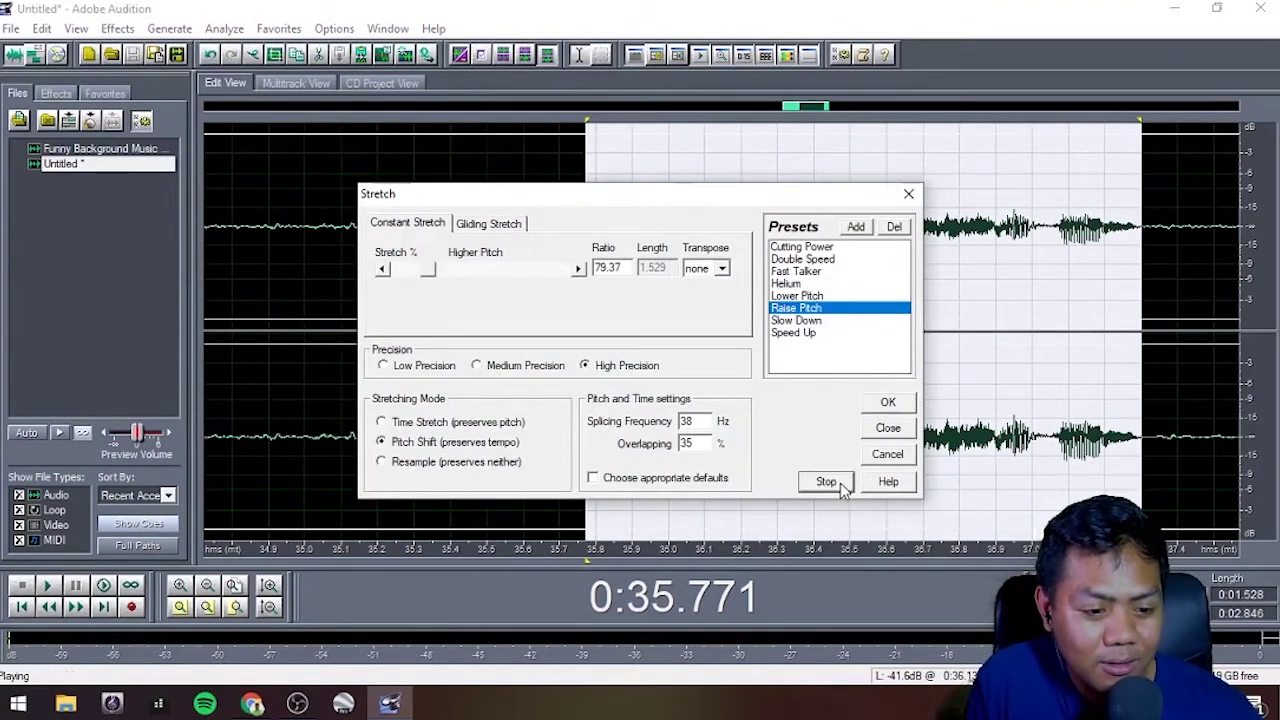
pyautogui.click(889, 403)
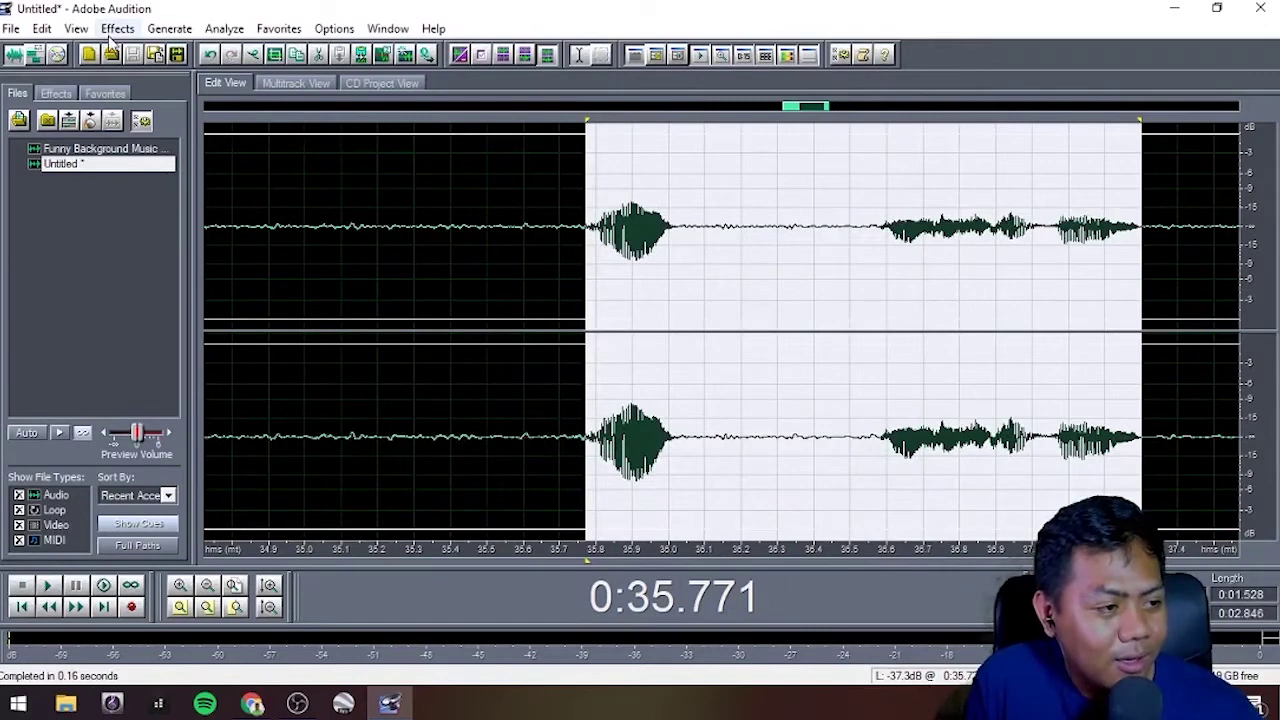
pyautogui.click(35, 55)
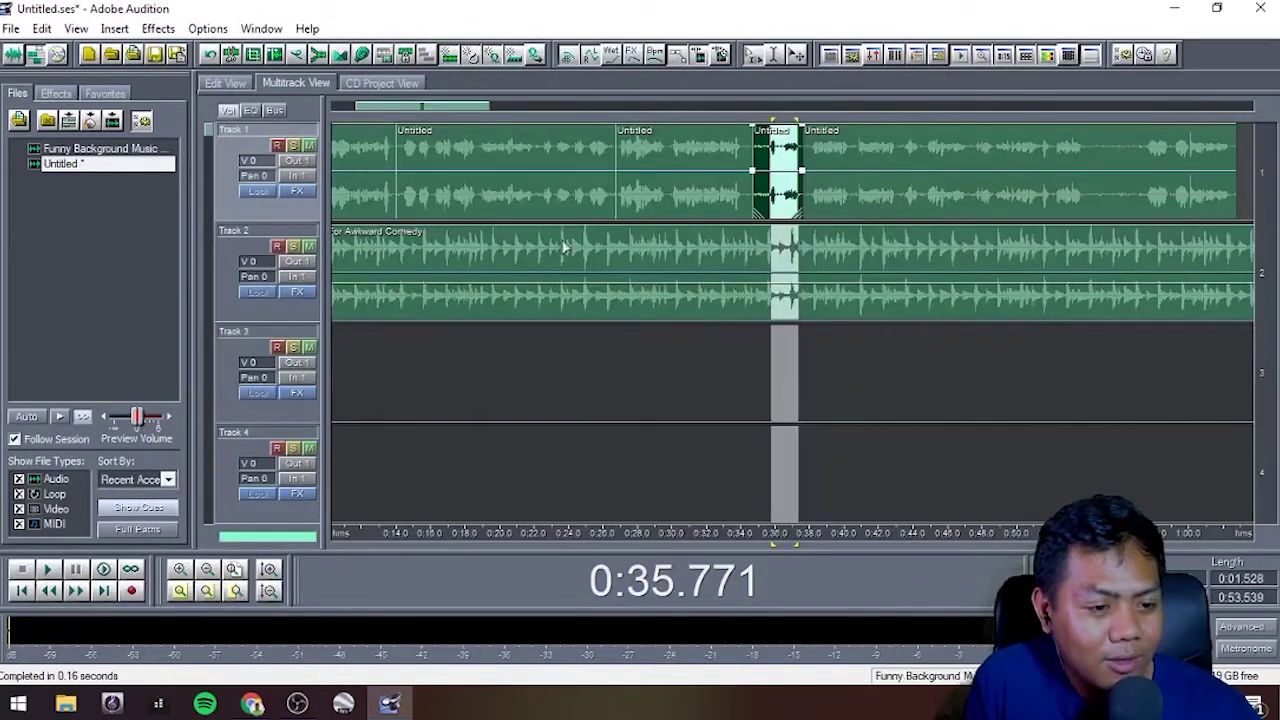
# Step: Play the session from about 0:32 to hear the pitched clip
pyautogui.click(625, 392)
pyautogui.click(706, 381)
pyautogui.press('space')
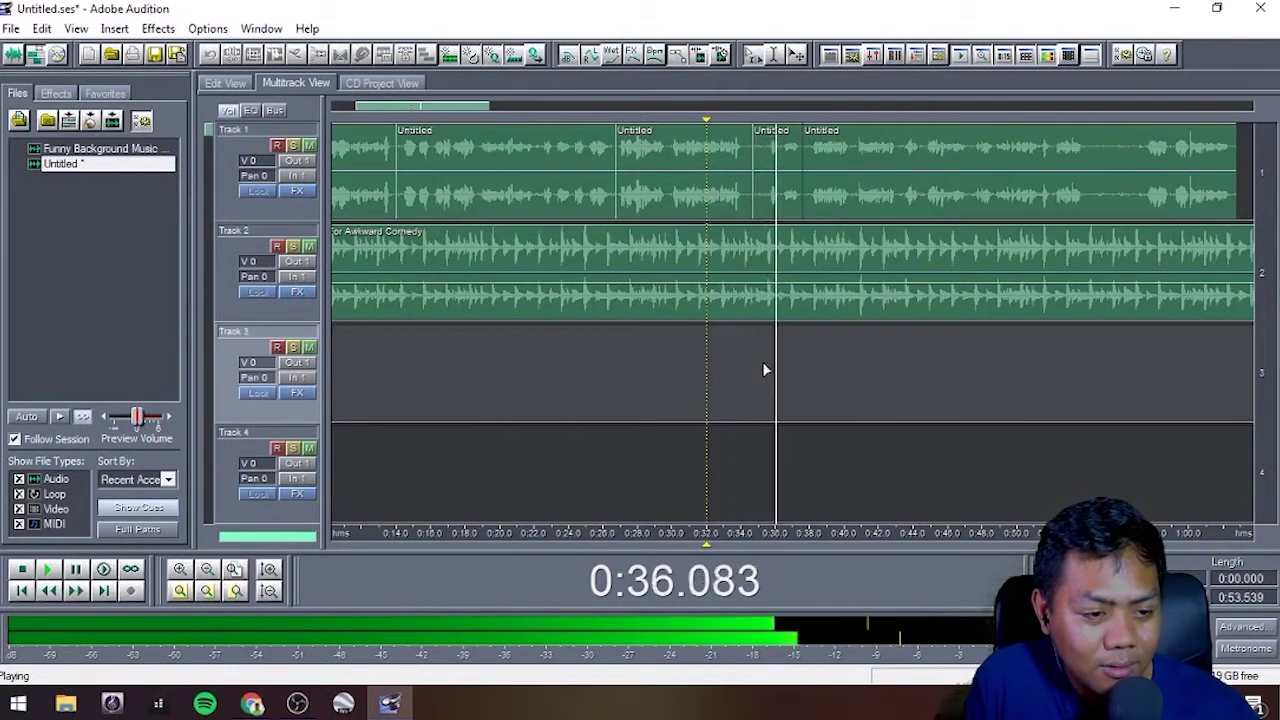
pyautogui.press('space')
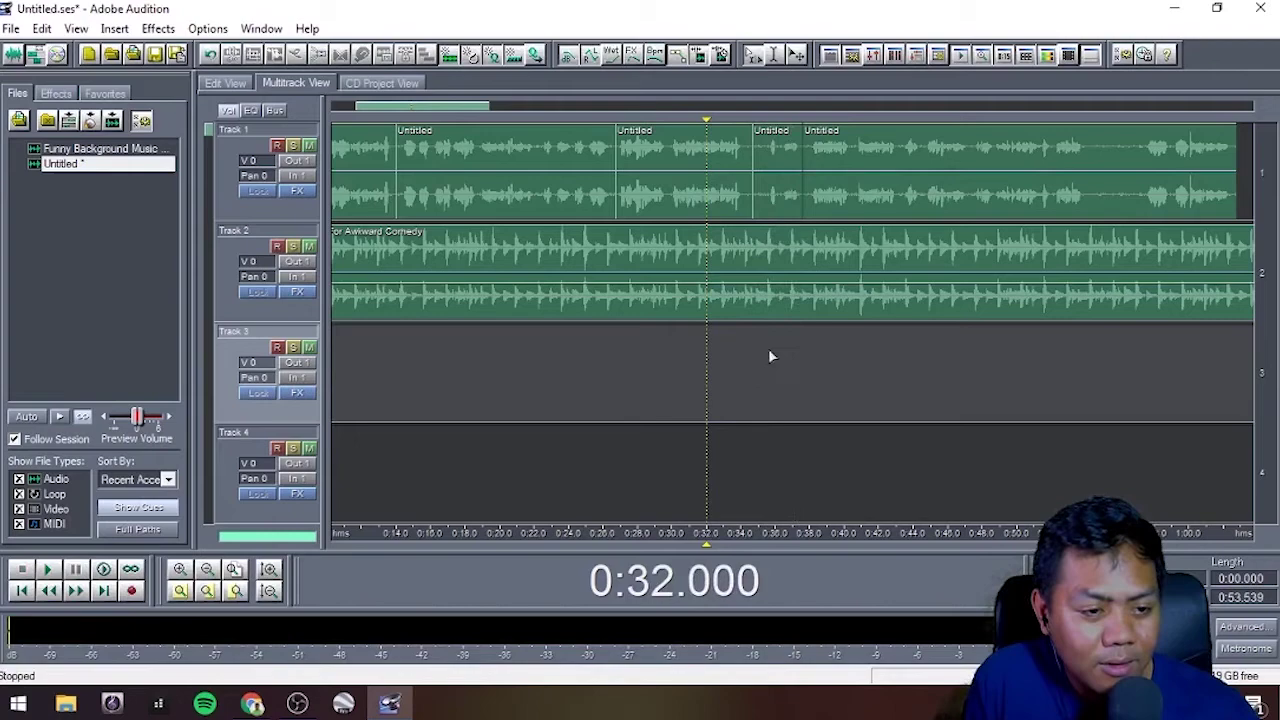
# Step: Move the short pitched clip from Track 1 onto Track 3 near 1:15
pyautogui.click(776, 175)
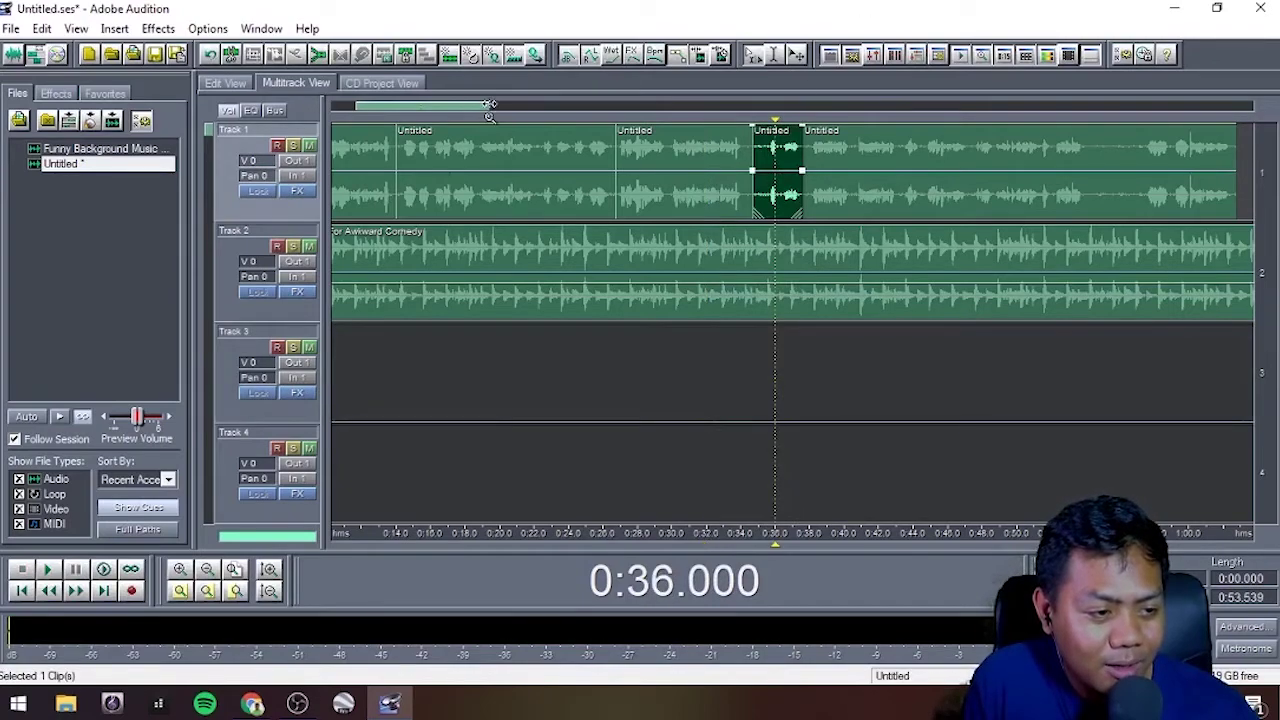
pyautogui.moveTo(490, 104); pyautogui.dragTo(622, 118)
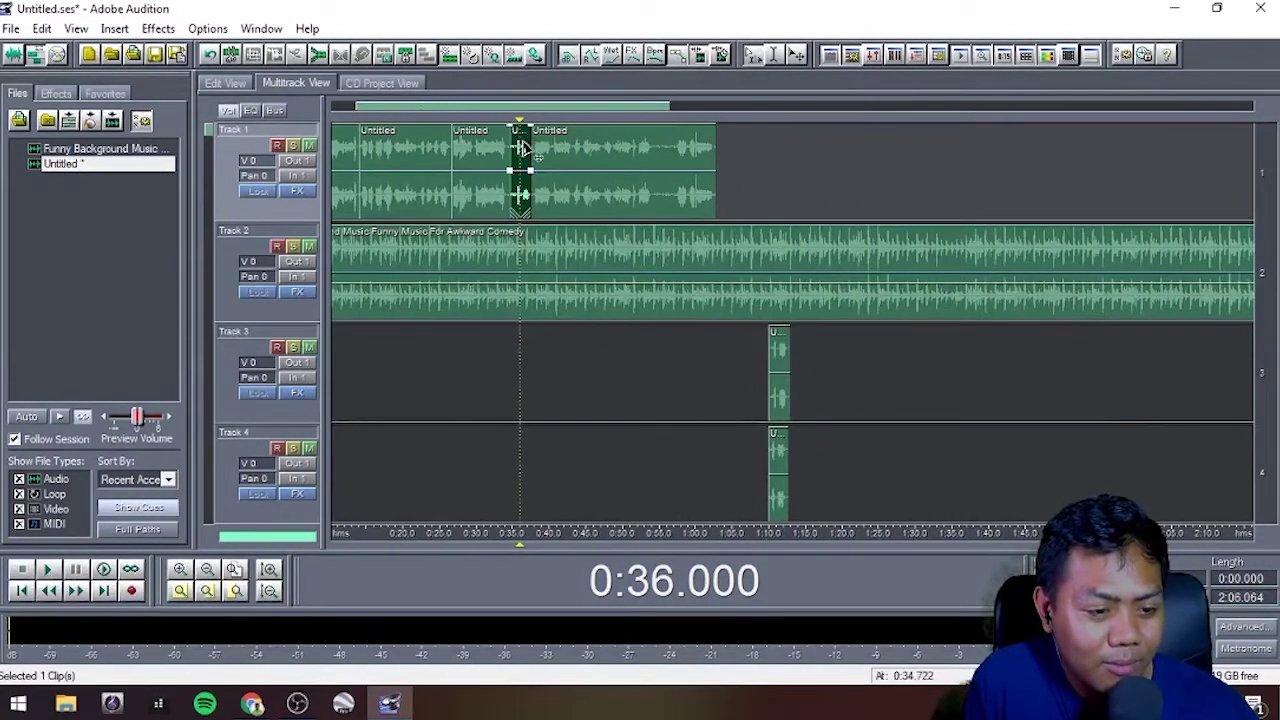
pyautogui.moveTo(528, 140); pyautogui.dragTo(826, 378)
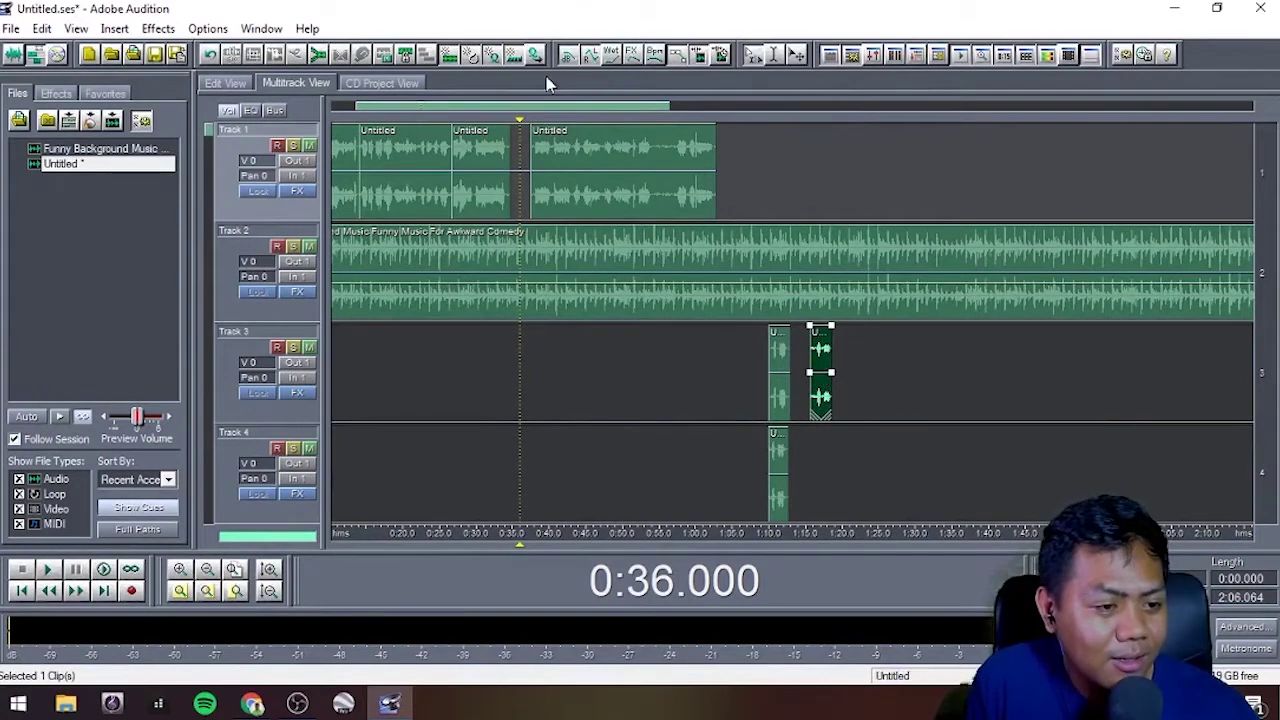
pyautogui.moveTo(558, 108); pyautogui.dragTo(533, 108)
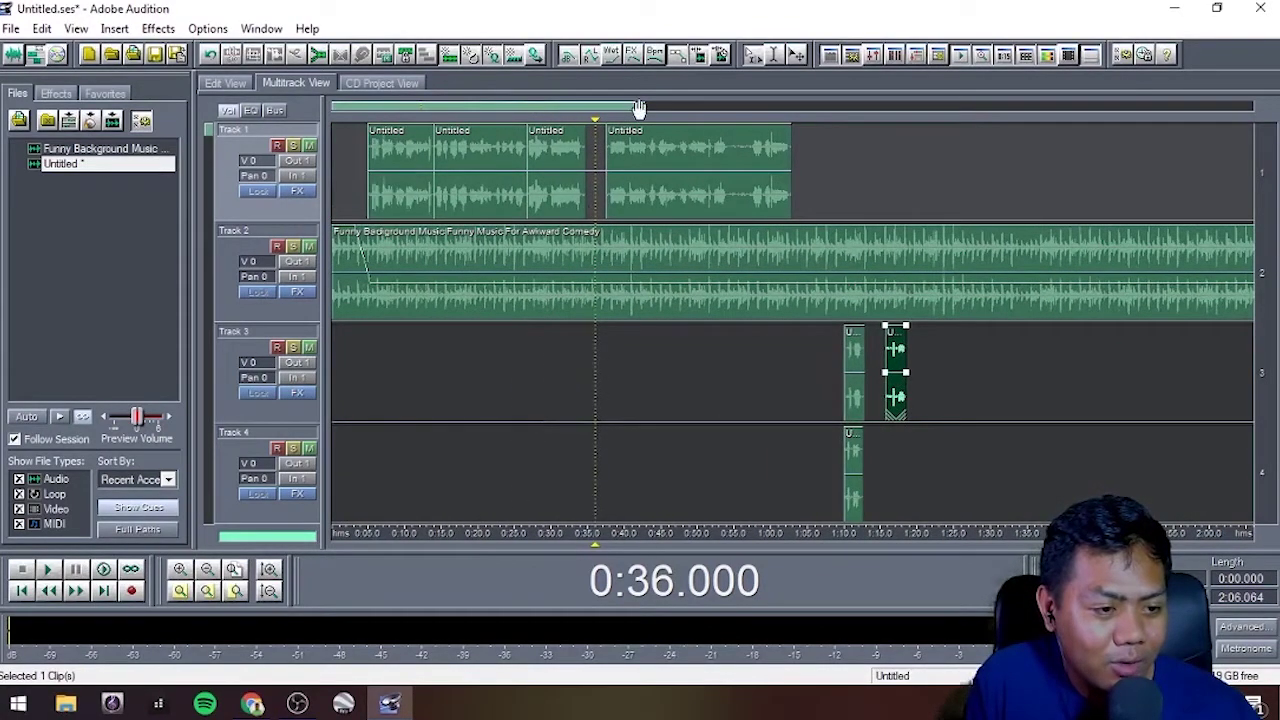
pyautogui.moveTo(643, 106); pyautogui.dragTo(445, 106)
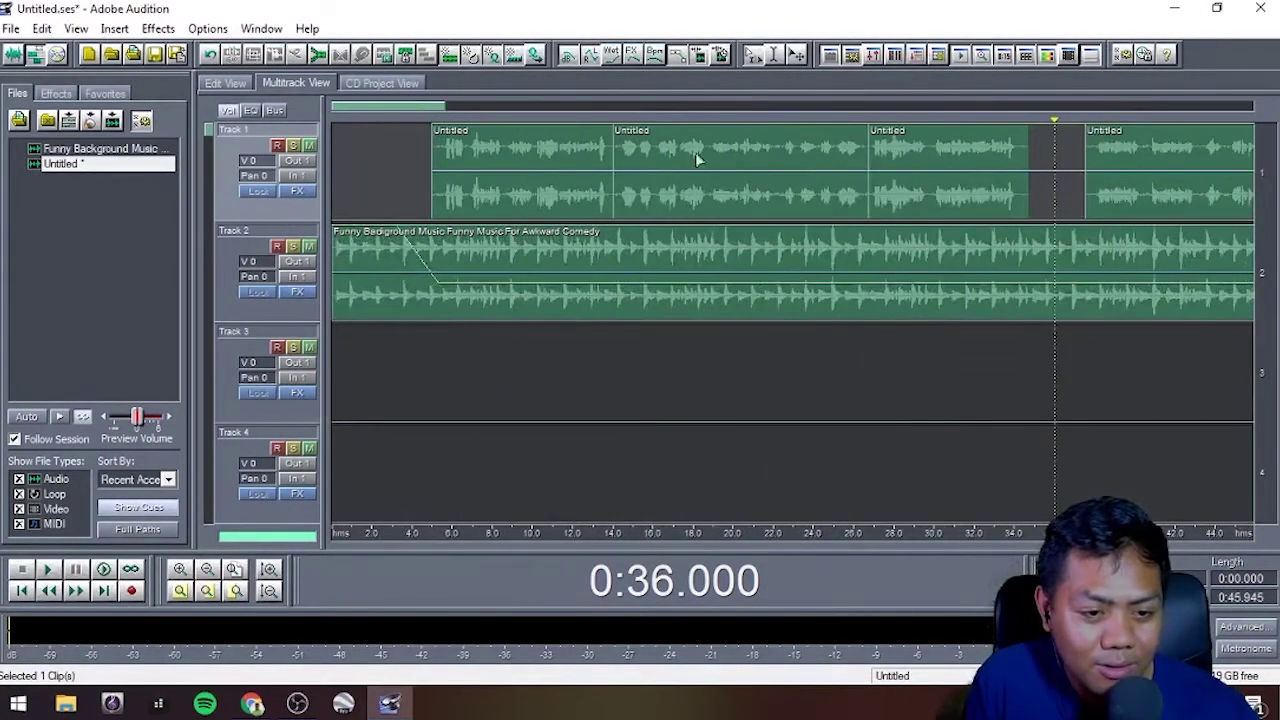
# Step: Slide the last Track 1 clip left to close the gap near 0:34
pyautogui.click(1104, 132)
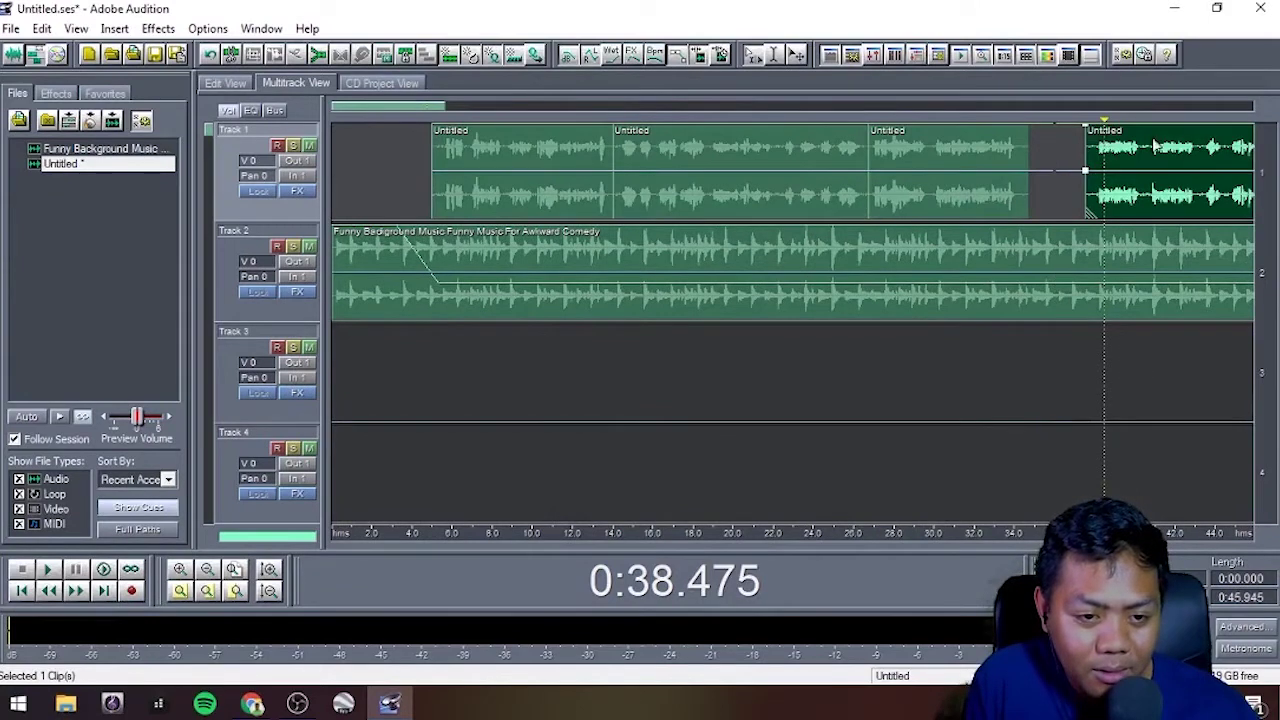
pyautogui.moveTo(1155, 147); pyautogui.dragTo(1075, 147)
pyautogui.click(1003, 146)
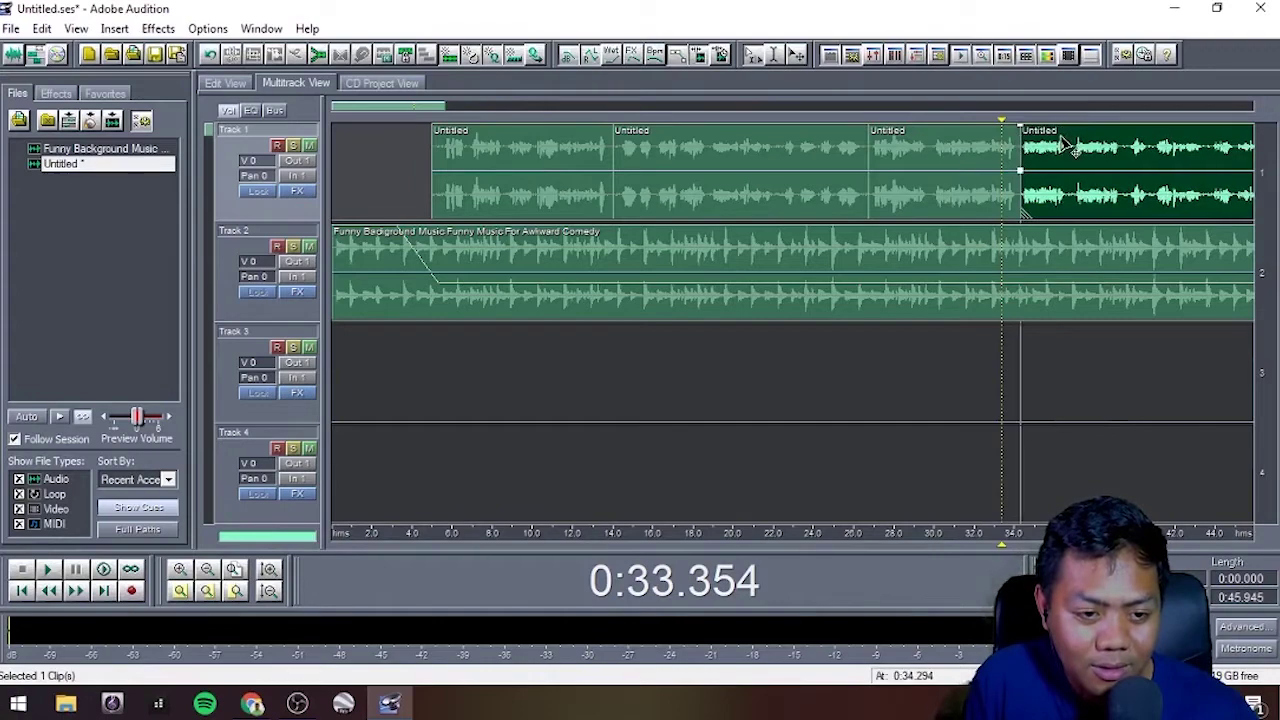
# Step: Play the joined clips from 0:31.099, stop, and select the fourth Untitled clip on Track 1
pyautogui.click(958, 368)
pyautogui.press('space')
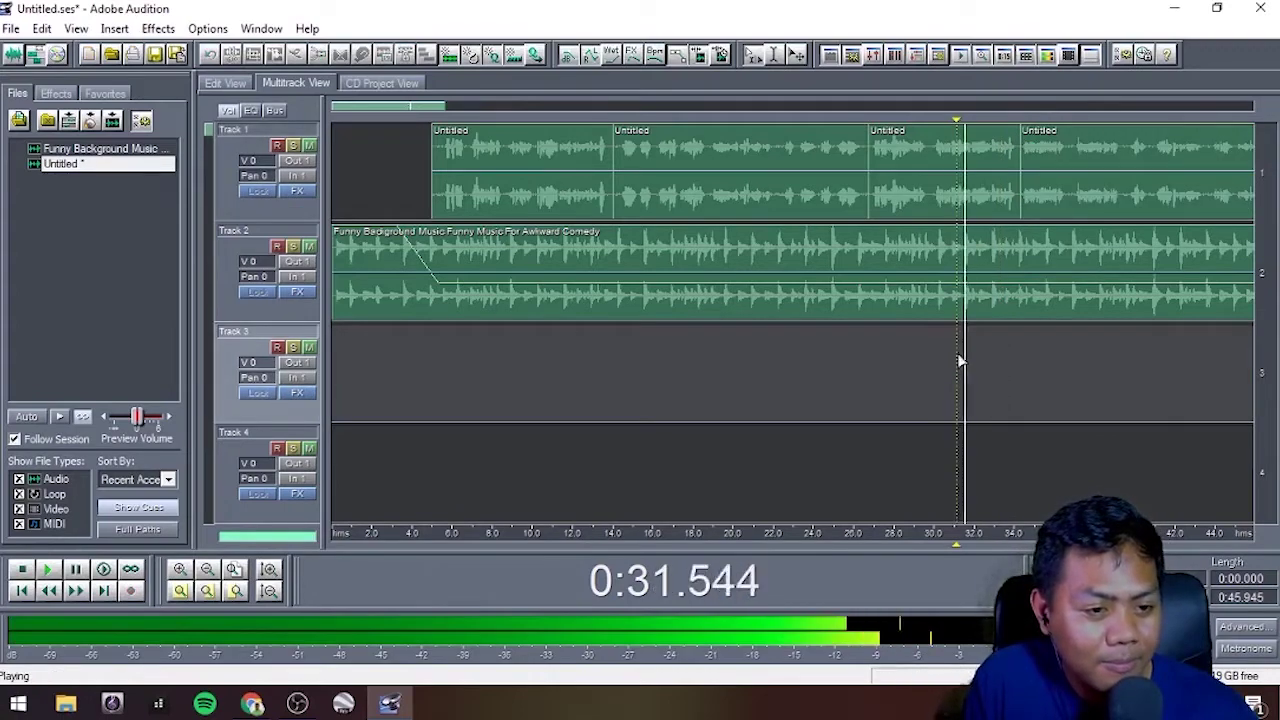
pyautogui.moveTo(446, 107); pyautogui.dragTo(501, 107)
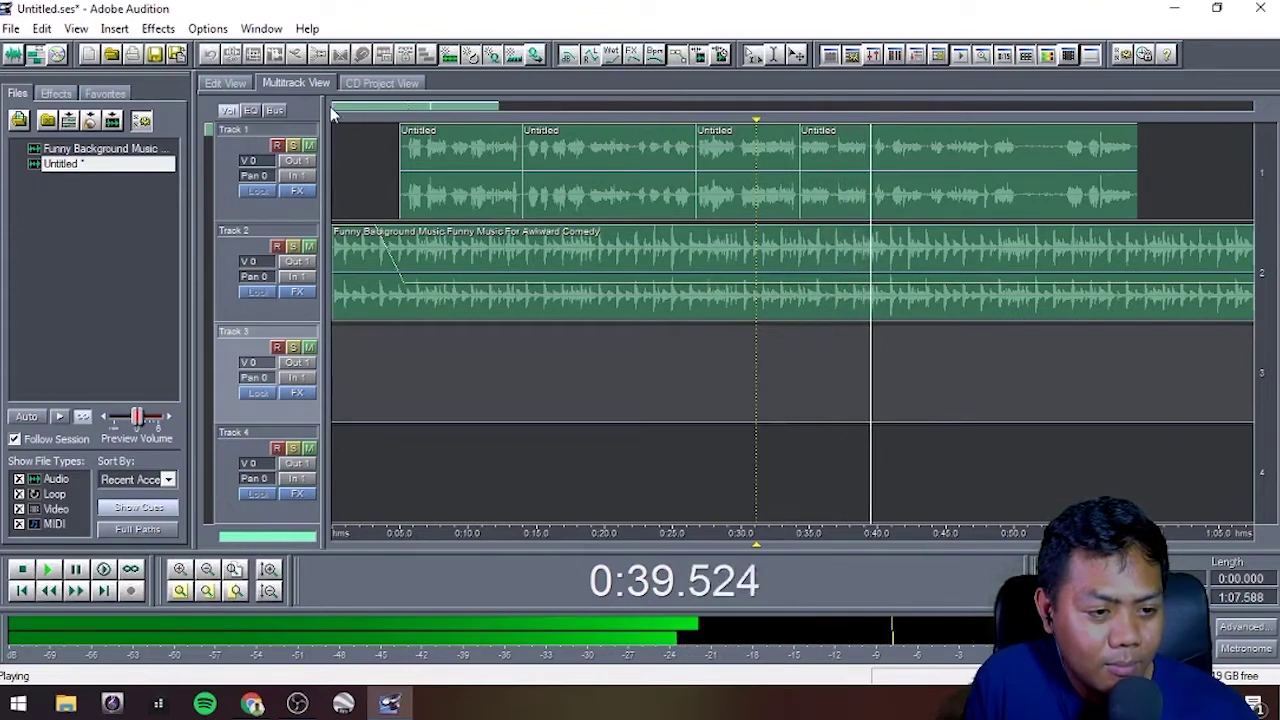
pyautogui.moveTo(333, 107); pyautogui.dragTo(338, 107)
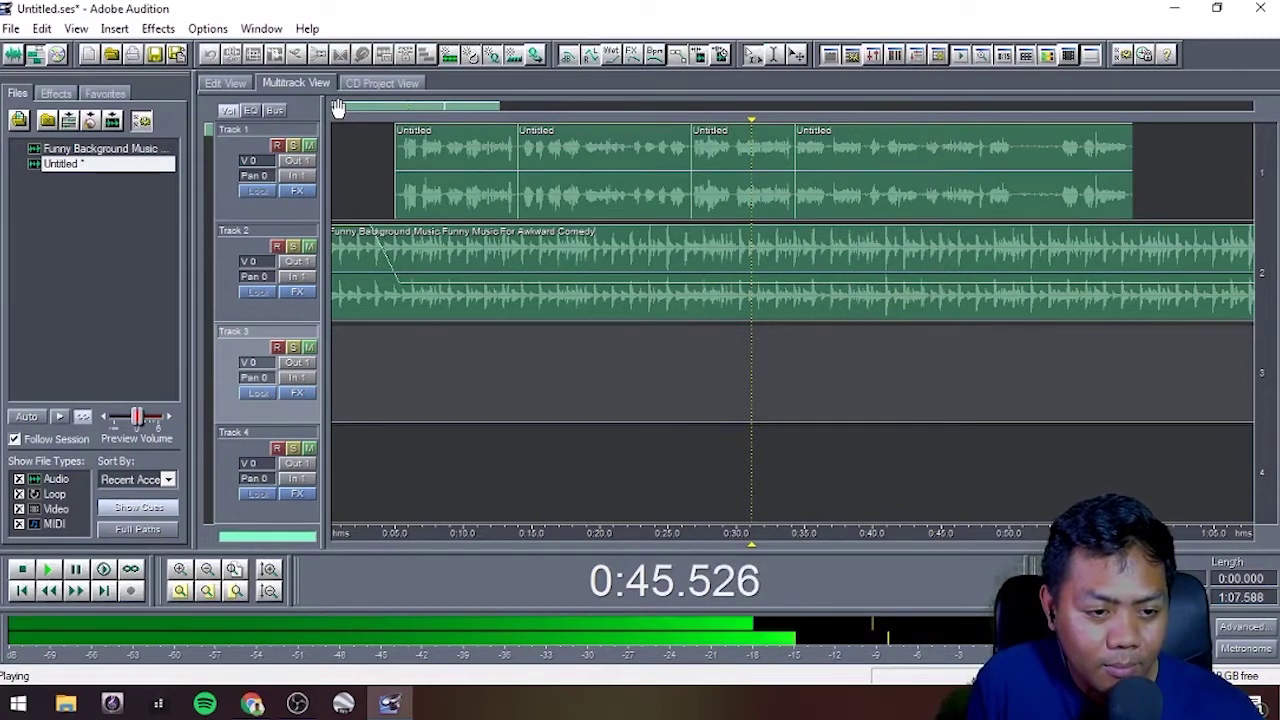
pyautogui.press('space')
pyautogui.click(894, 160)
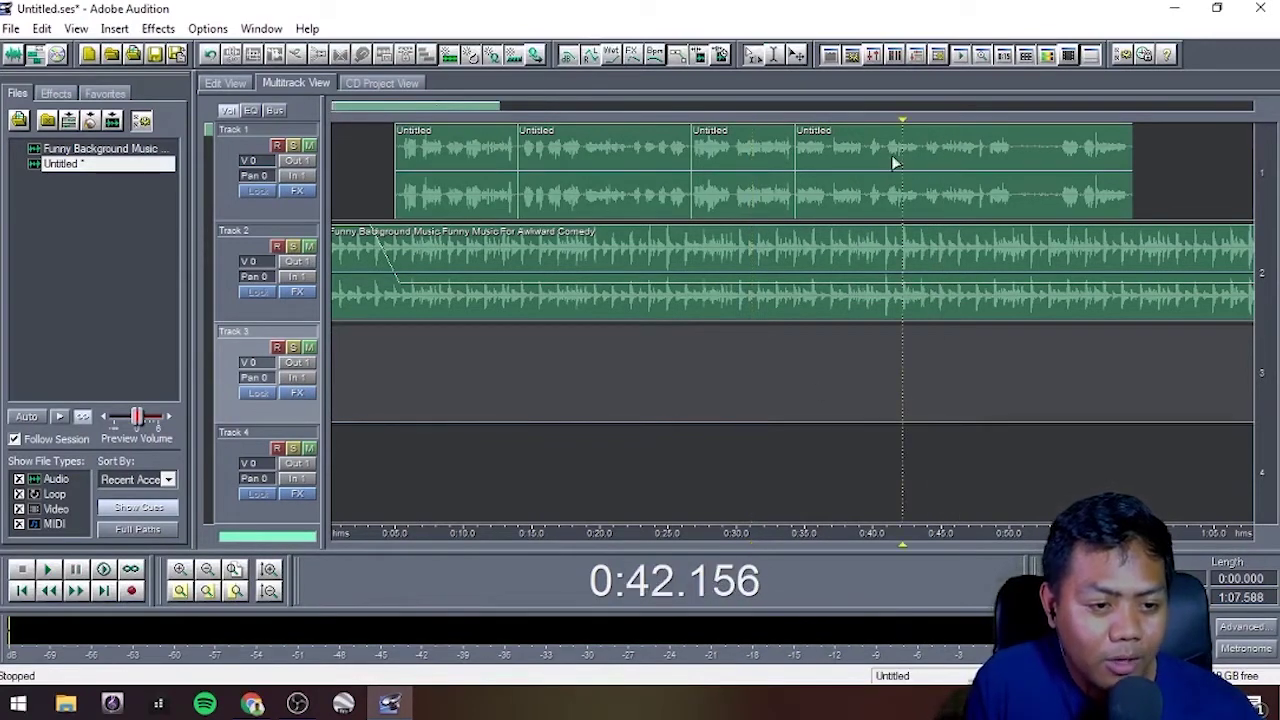
# Step: Hard-limit the whole fourth clip at 10 dB with 5 dB boost in Edit View, then return to multitrack
pyautogui.doubleClick(894, 158)
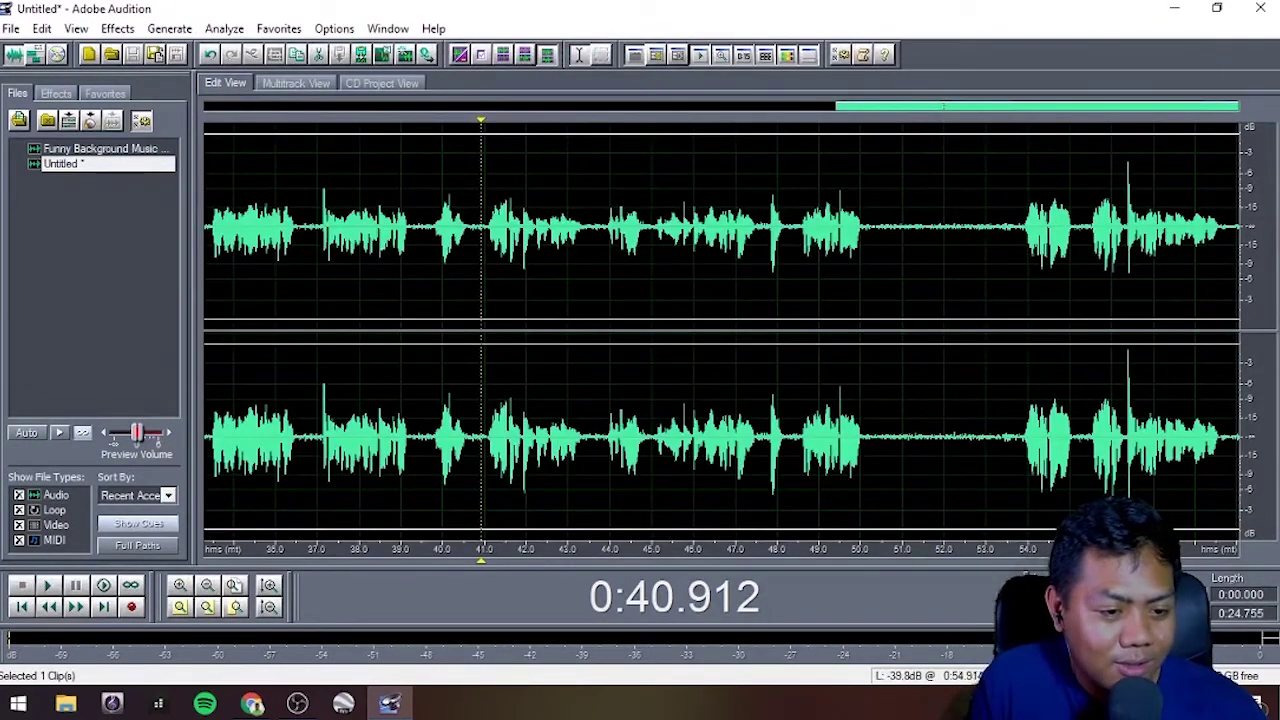
pyautogui.moveTo(859, 230); pyautogui.dragTo(852, 230)
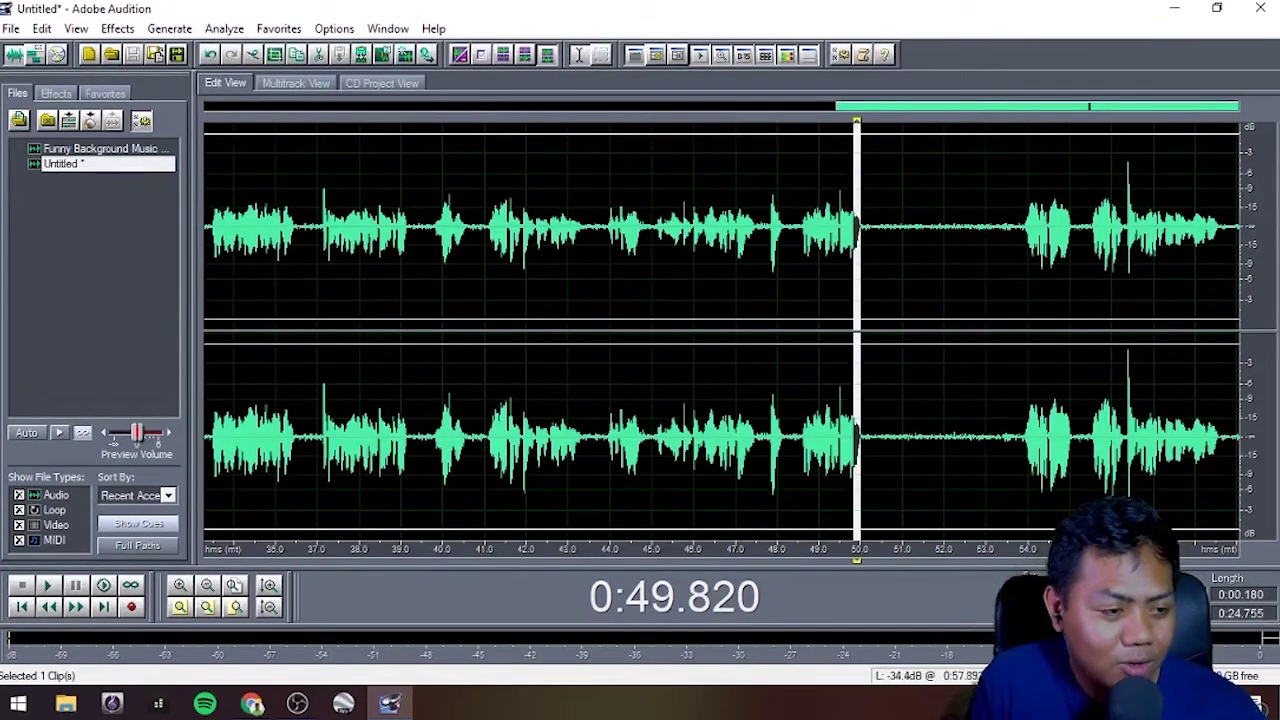
pyautogui.doubleClick(737, 262)
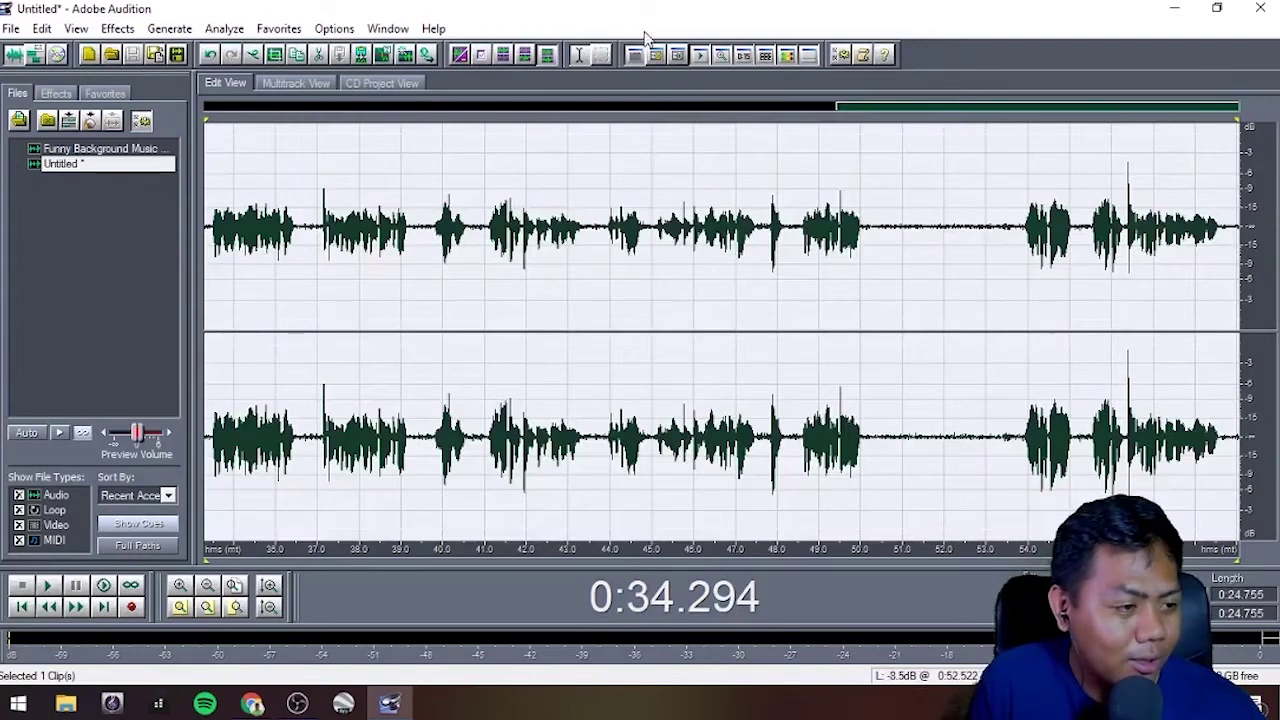
pyautogui.click(117, 28)
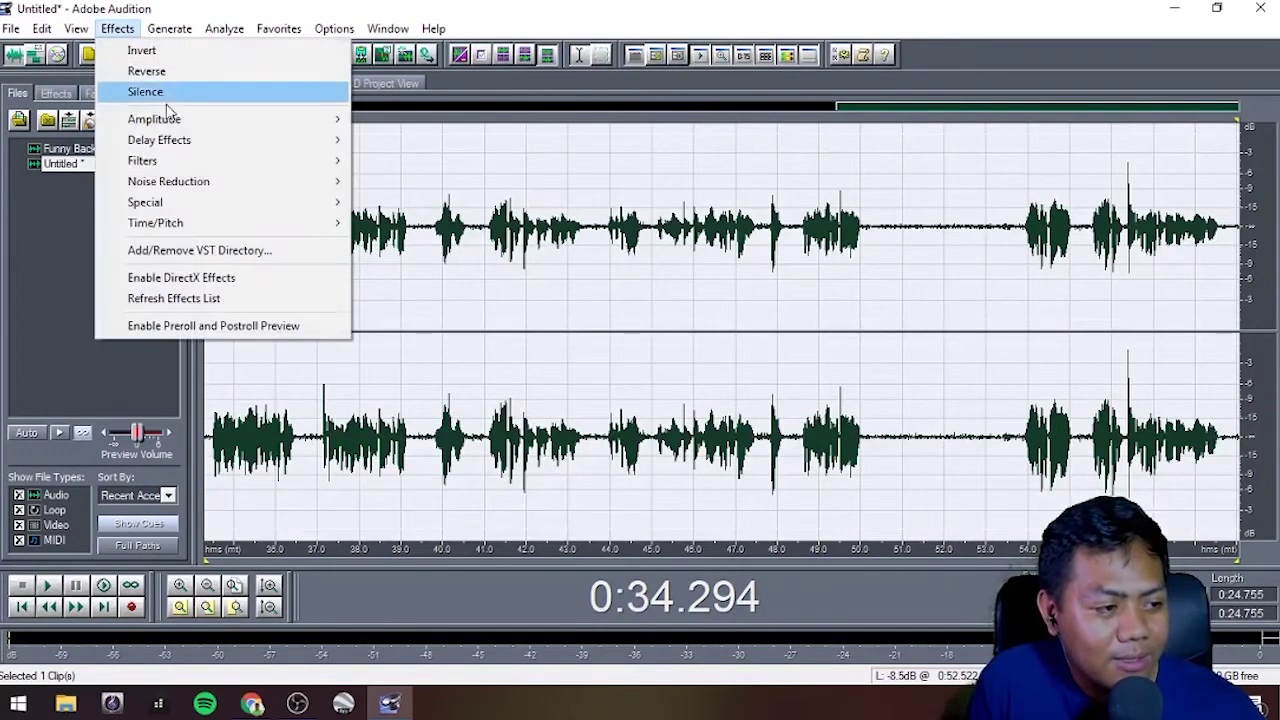
pyautogui.moveTo(180, 119)
pyautogui.click(391, 223)
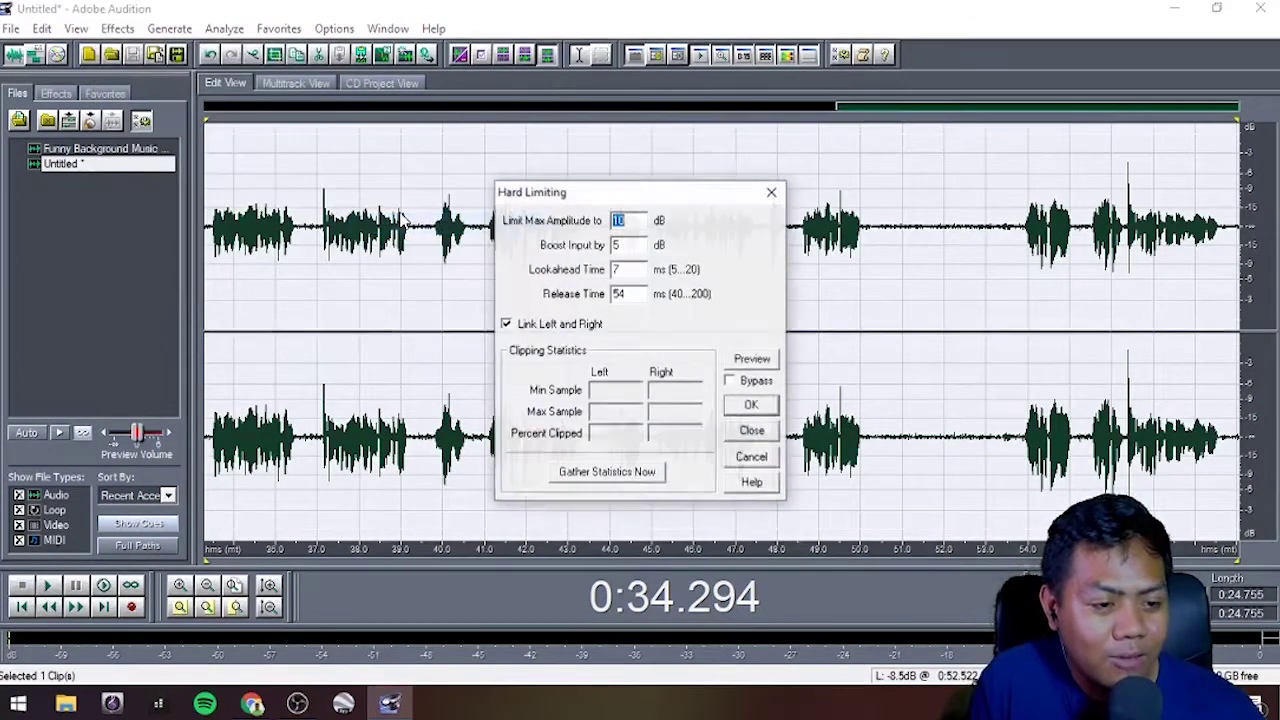
pyautogui.click(751, 406)
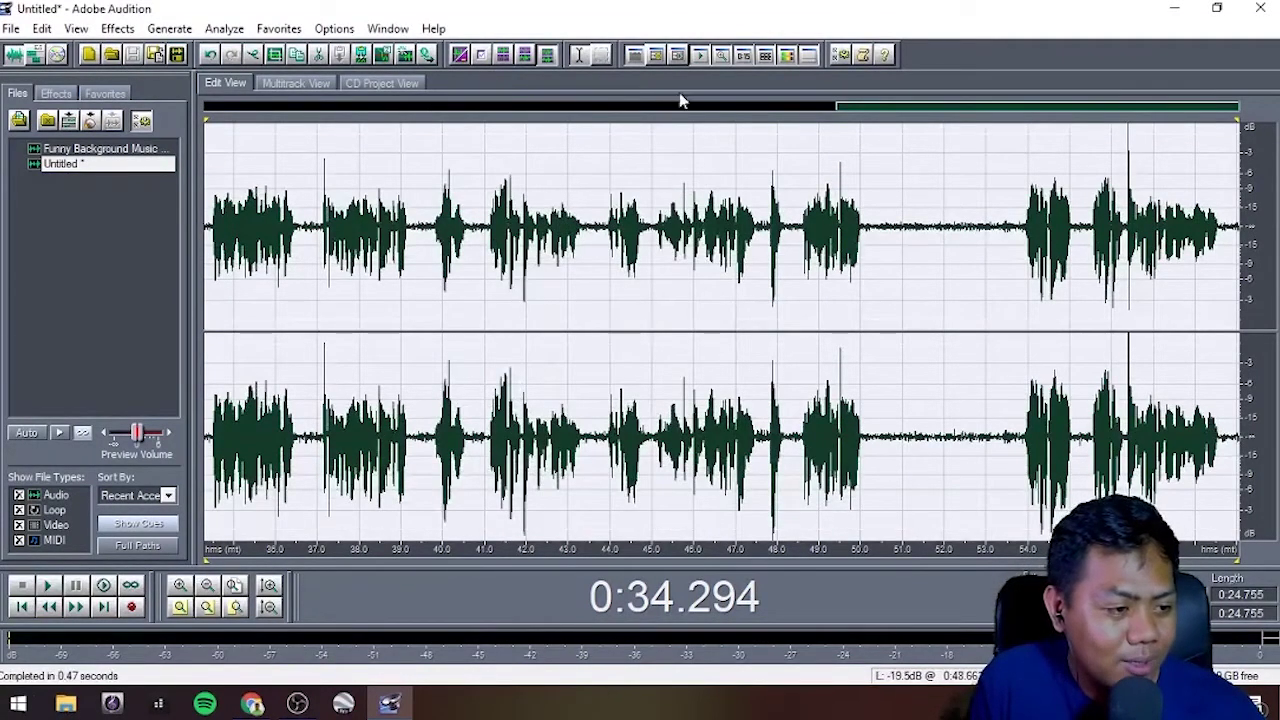
pyautogui.click(42, 57)
pyautogui.click(750, 390)
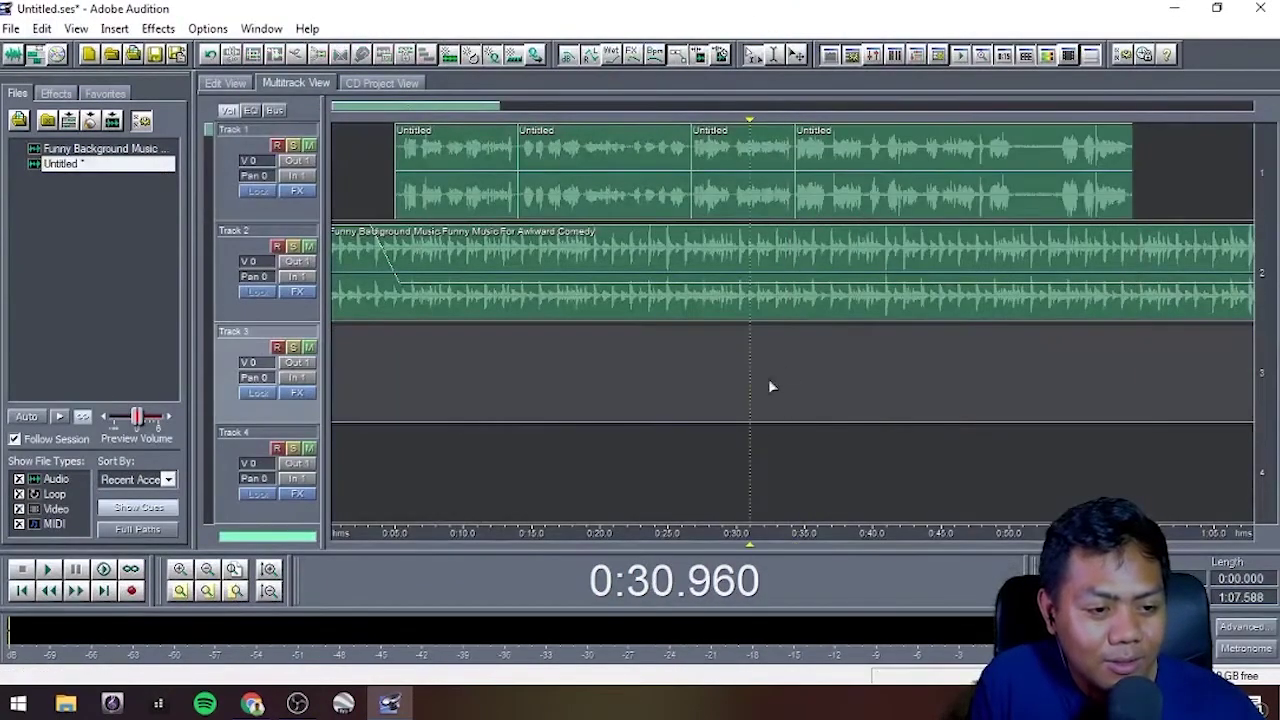
pyautogui.press('space')
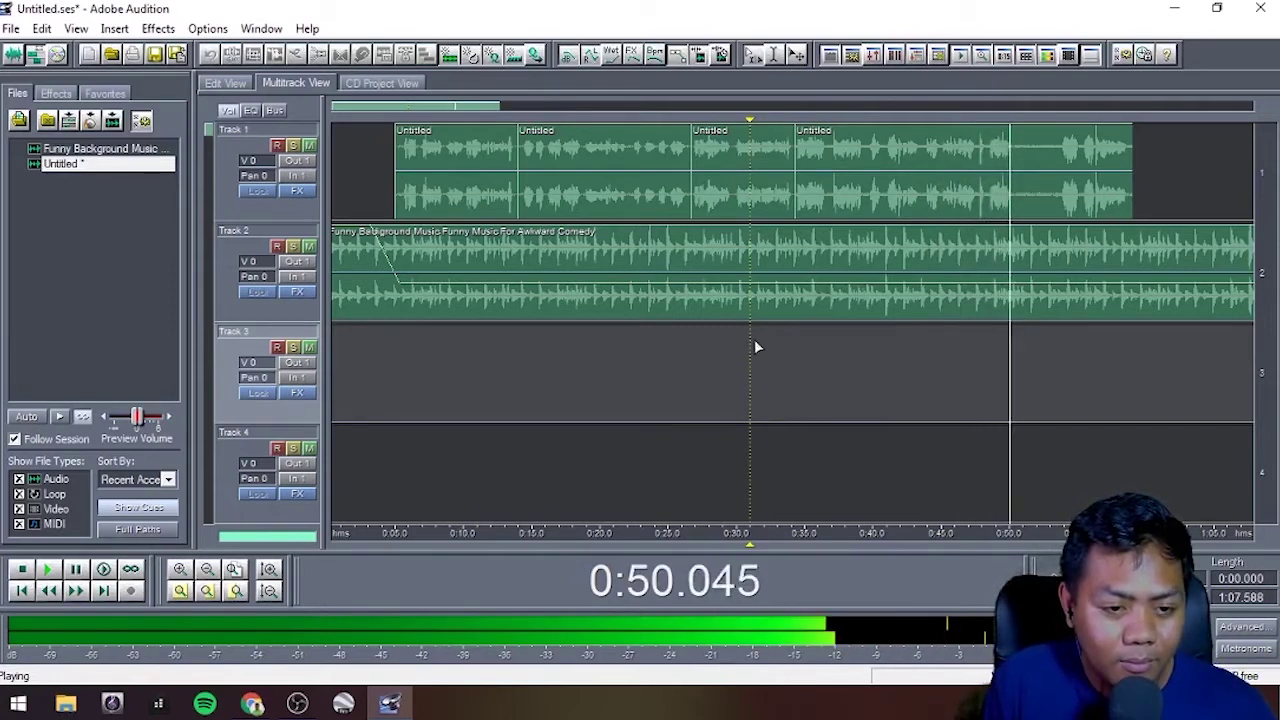
pyautogui.press('space')
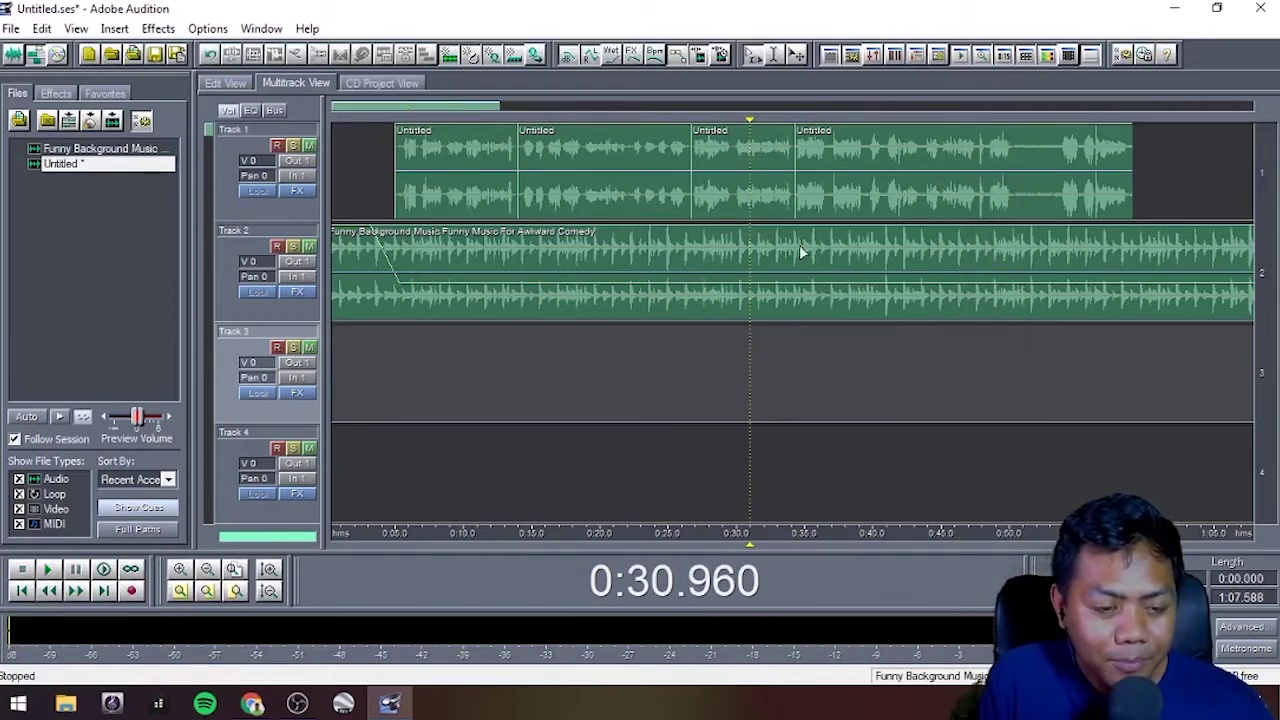
# Step: Split the last Track 1 clip at 0:51.140, trim both pieces, and move the small piece later
pyautogui.click(1058, 150)
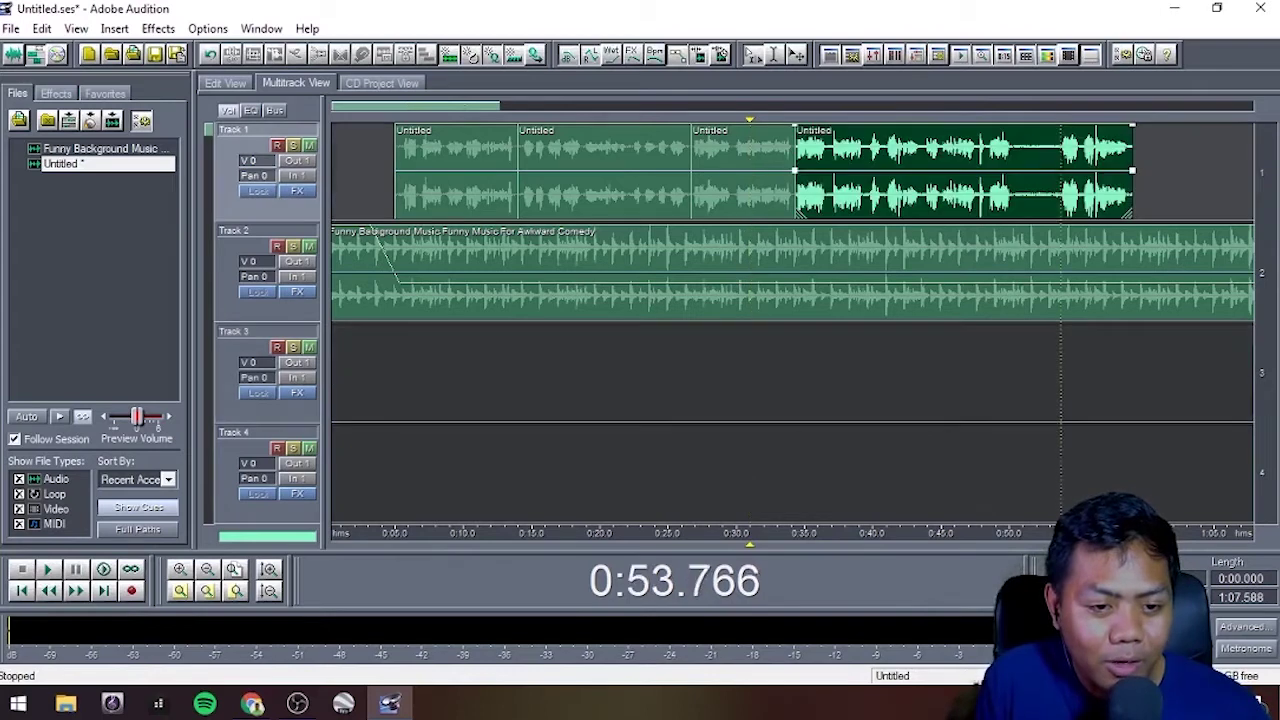
pyautogui.click(1025, 155)
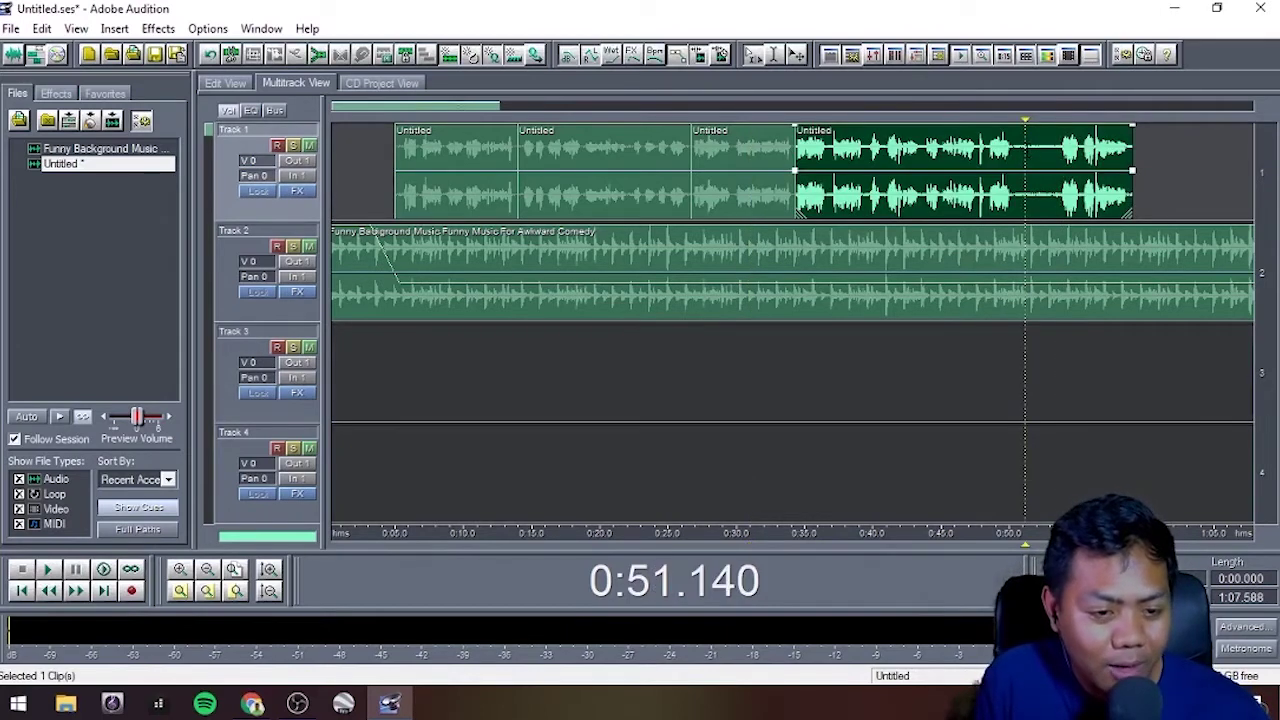
pyautogui.hotkey('ctrl', 'k')
pyautogui.click(1043, 155)
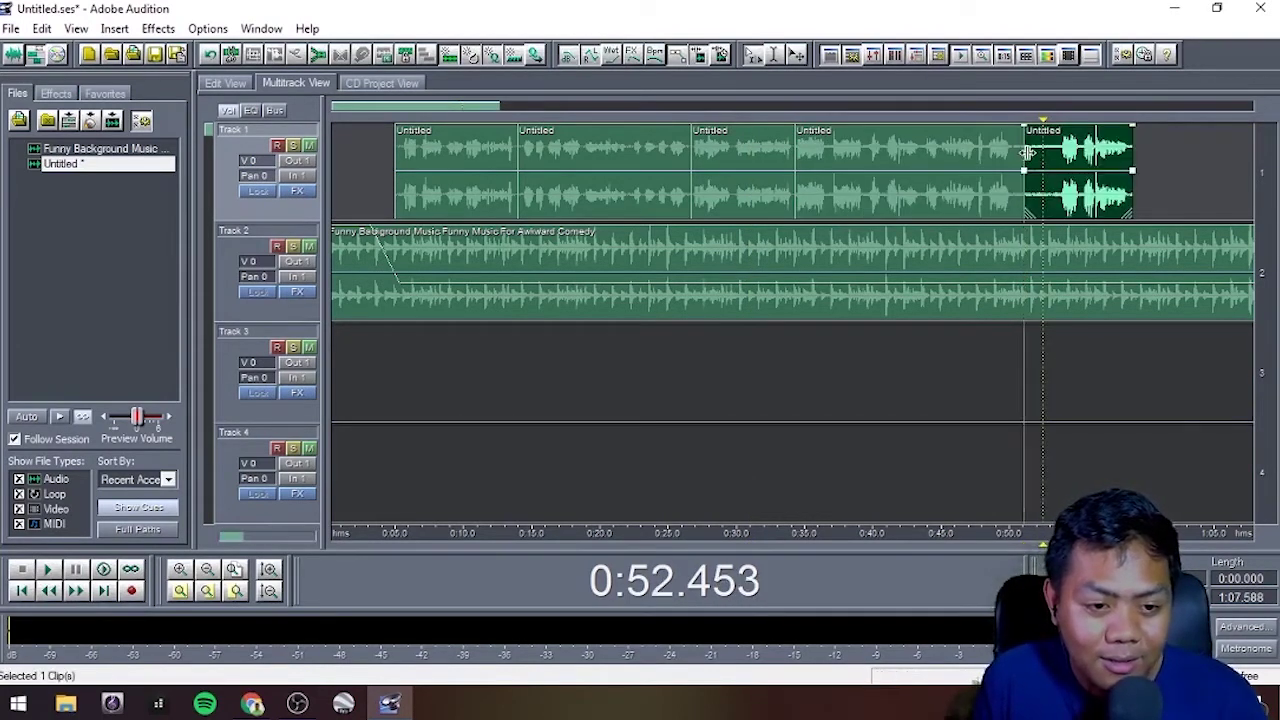
pyautogui.moveTo(1025, 160); pyautogui.dragTo(1045, 162)
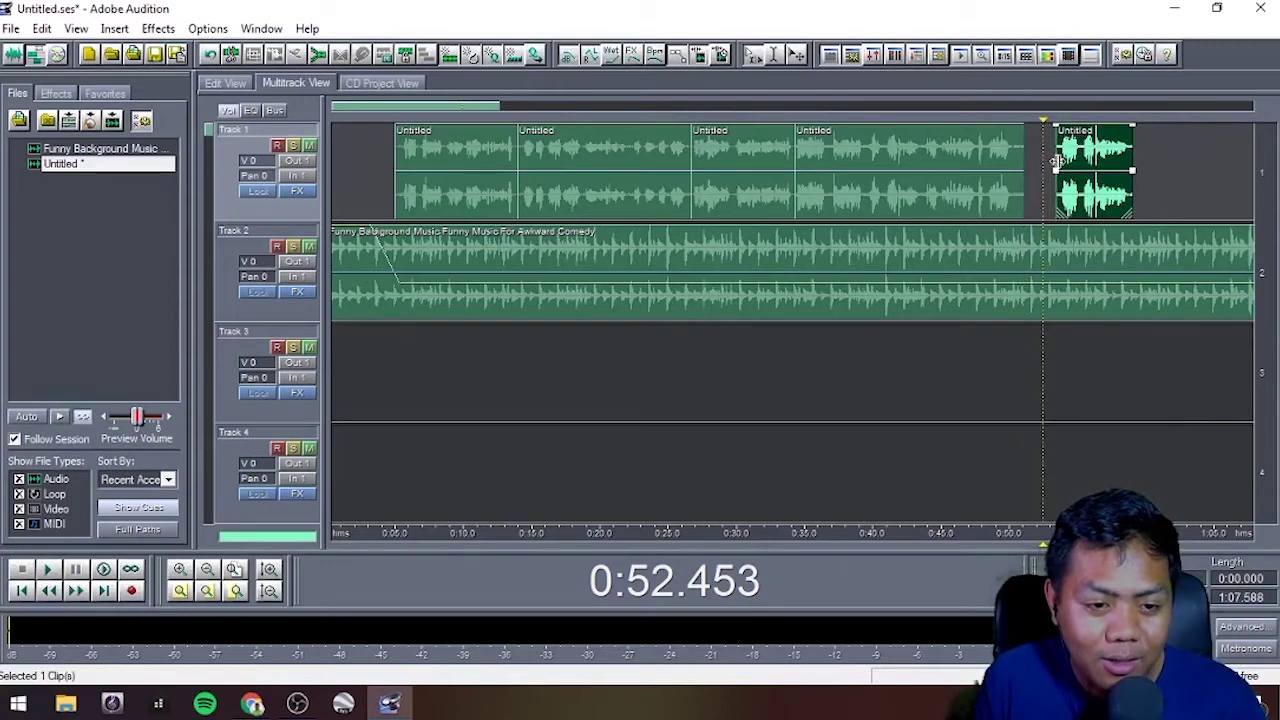
pyautogui.click(1022, 158)
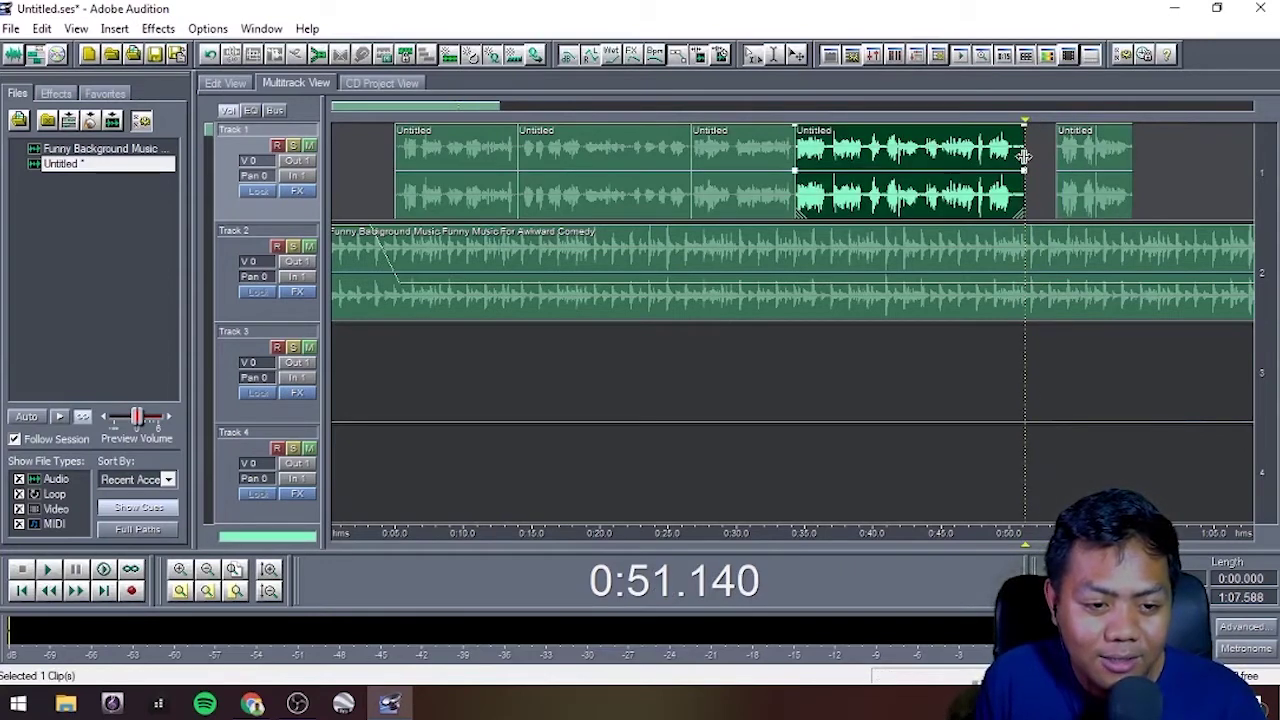
pyautogui.moveTo(1022, 157); pyautogui.dragTo(1013, 157)
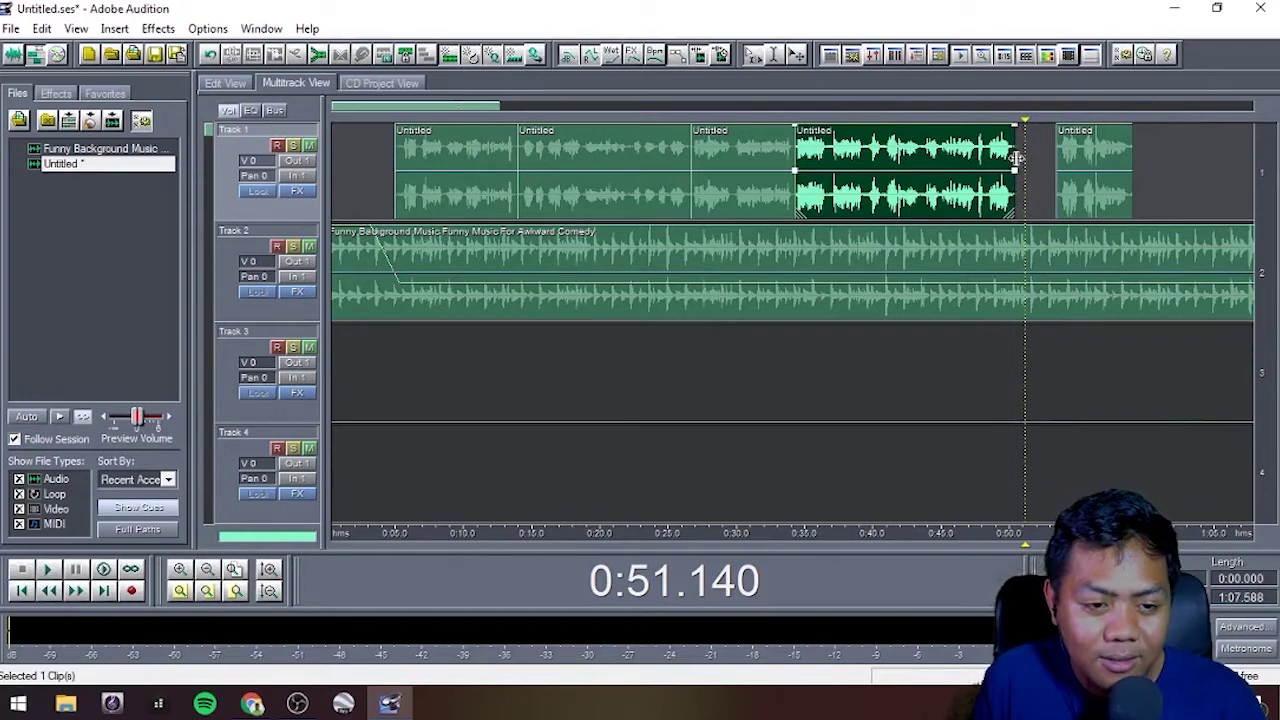
pyautogui.moveTo(1062, 152); pyautogui.dragTo(1124, 152)
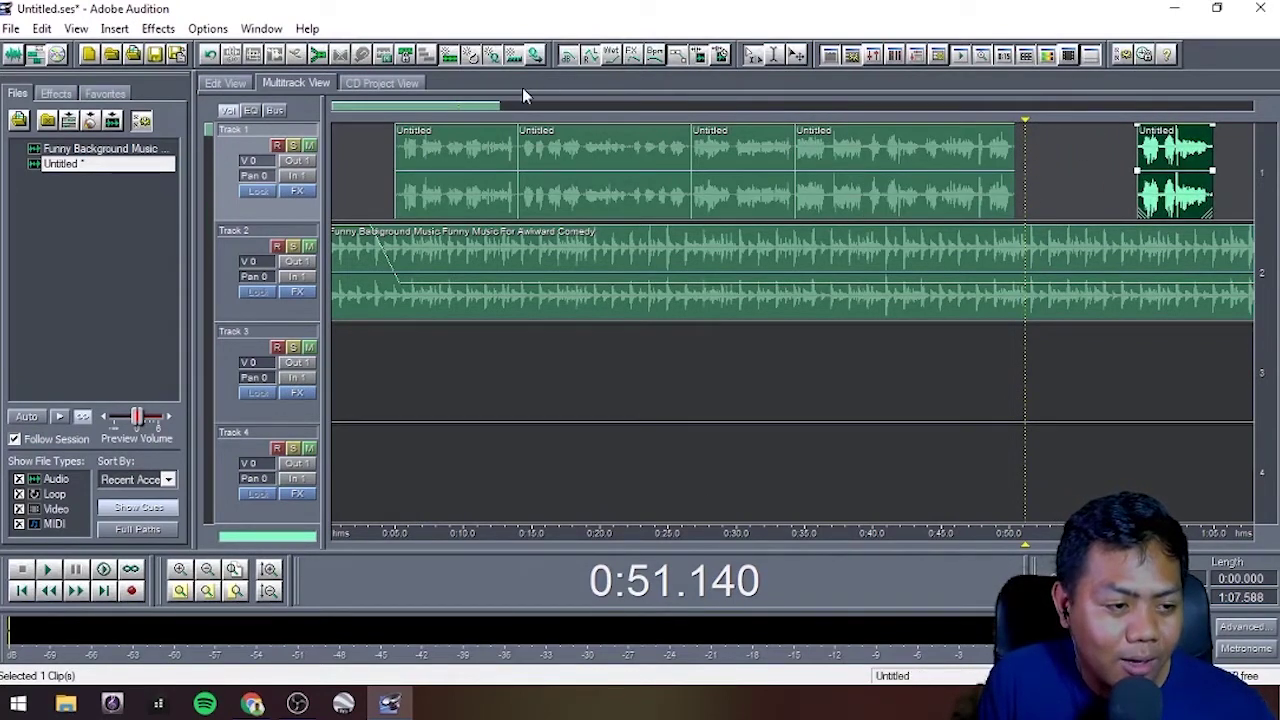
# Step: Move the Track 3 clip to Track 1, Track 4's clip to Track 3, and the other Track 3 clip to Track 4 at 0:50.000
pyautogui.moveTo(500, 112); pyautogui.dragTo(537, 97)
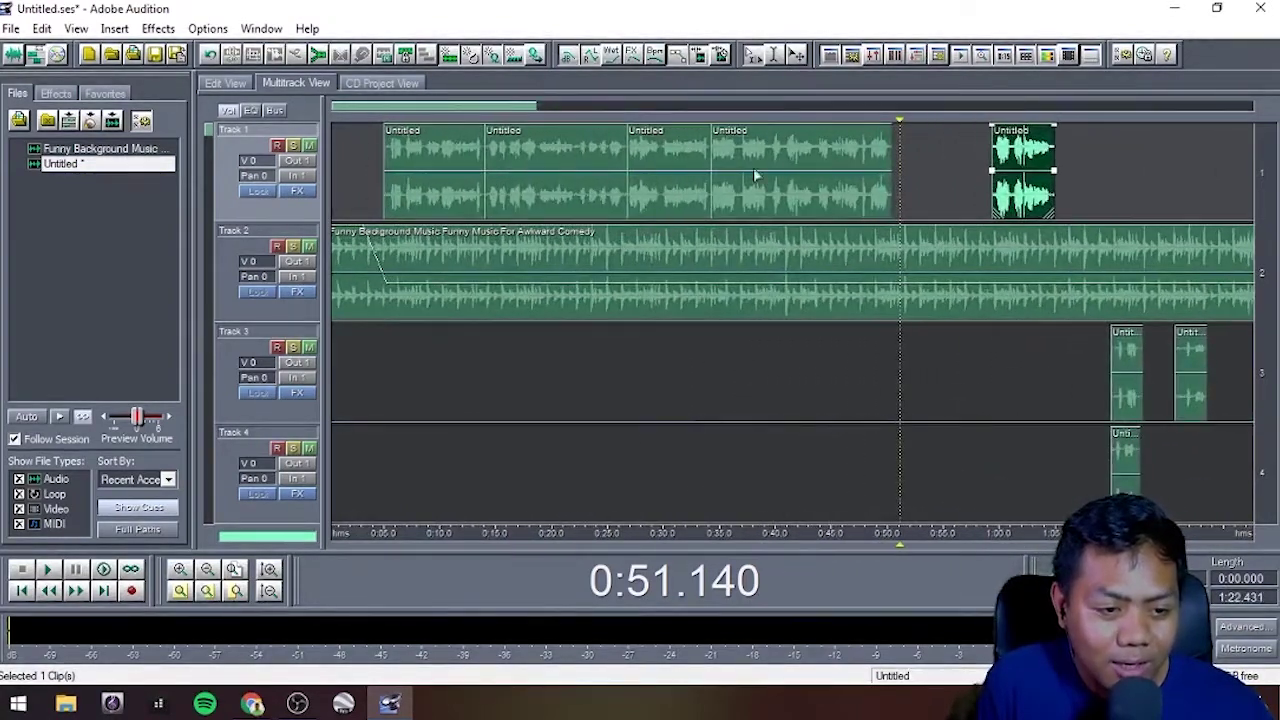
pyautogui.moveTo(1130, 358); pyautogui.dragTo(918, 167)
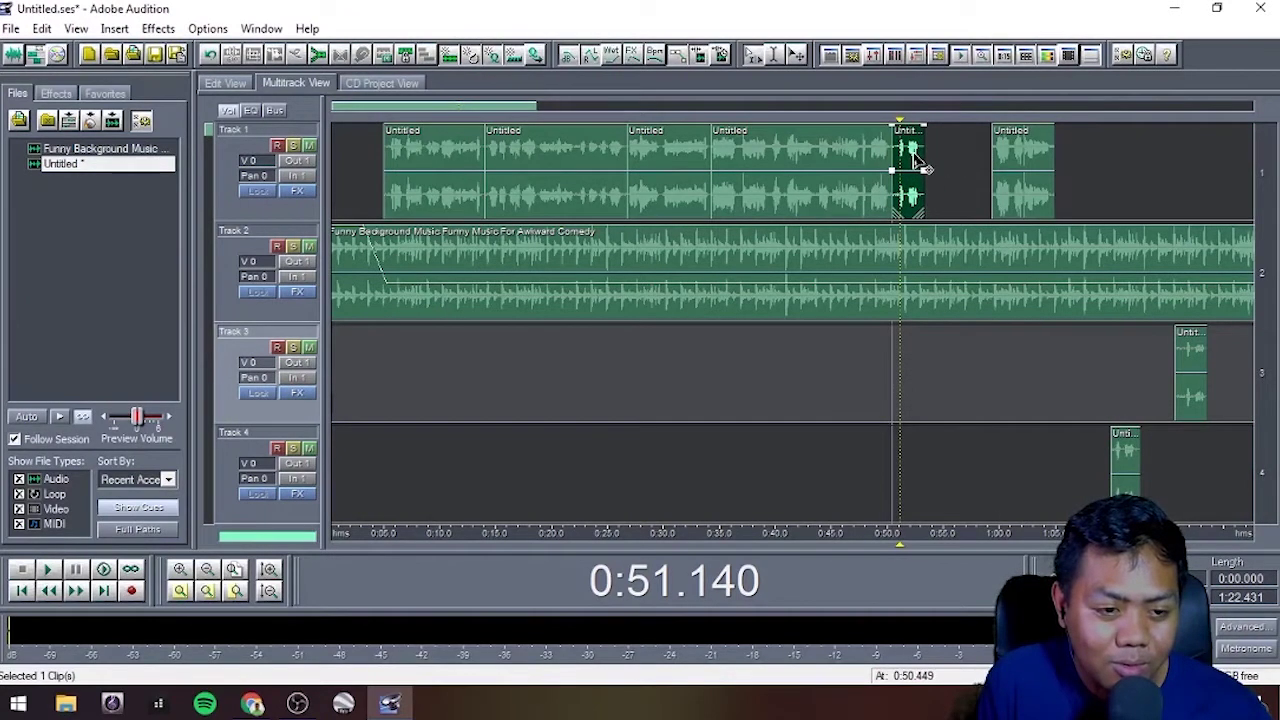
pyautogui.moveTo(1125, 438); pyautogui.dragTo(908, 350)
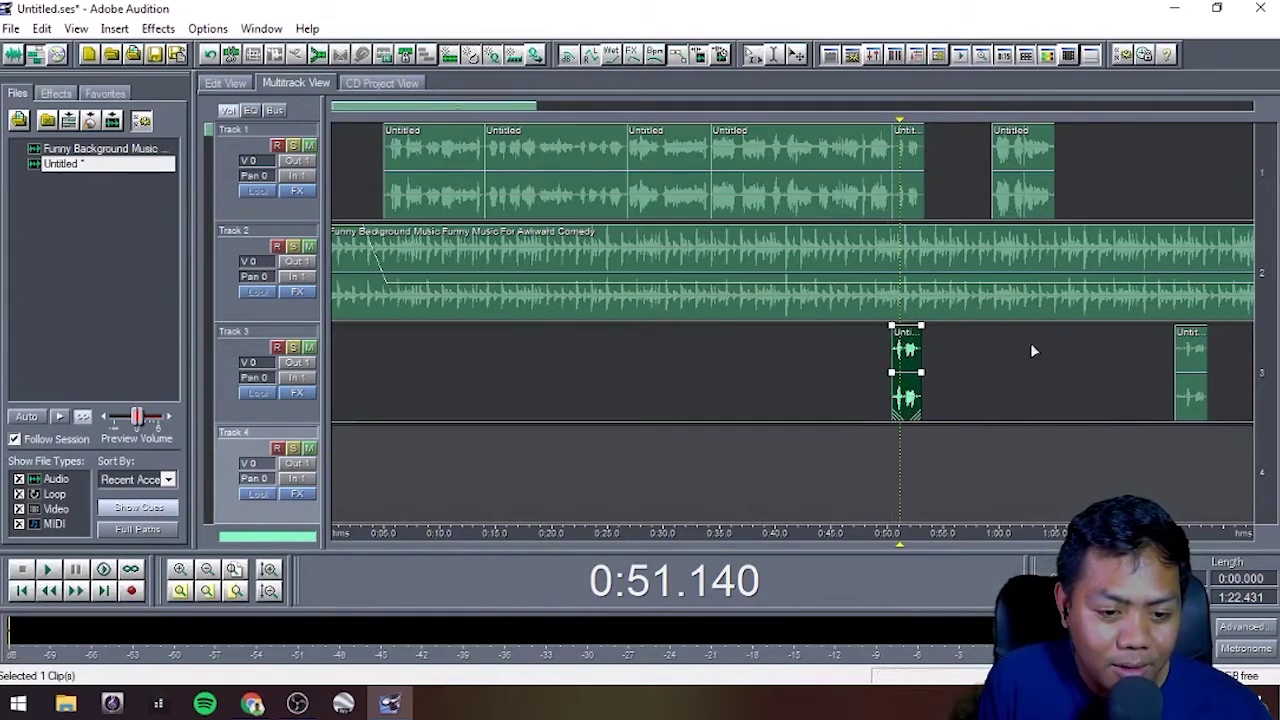
pyautogui.moveTo(1198, 350); pyautogui.dragTo(915, 470)
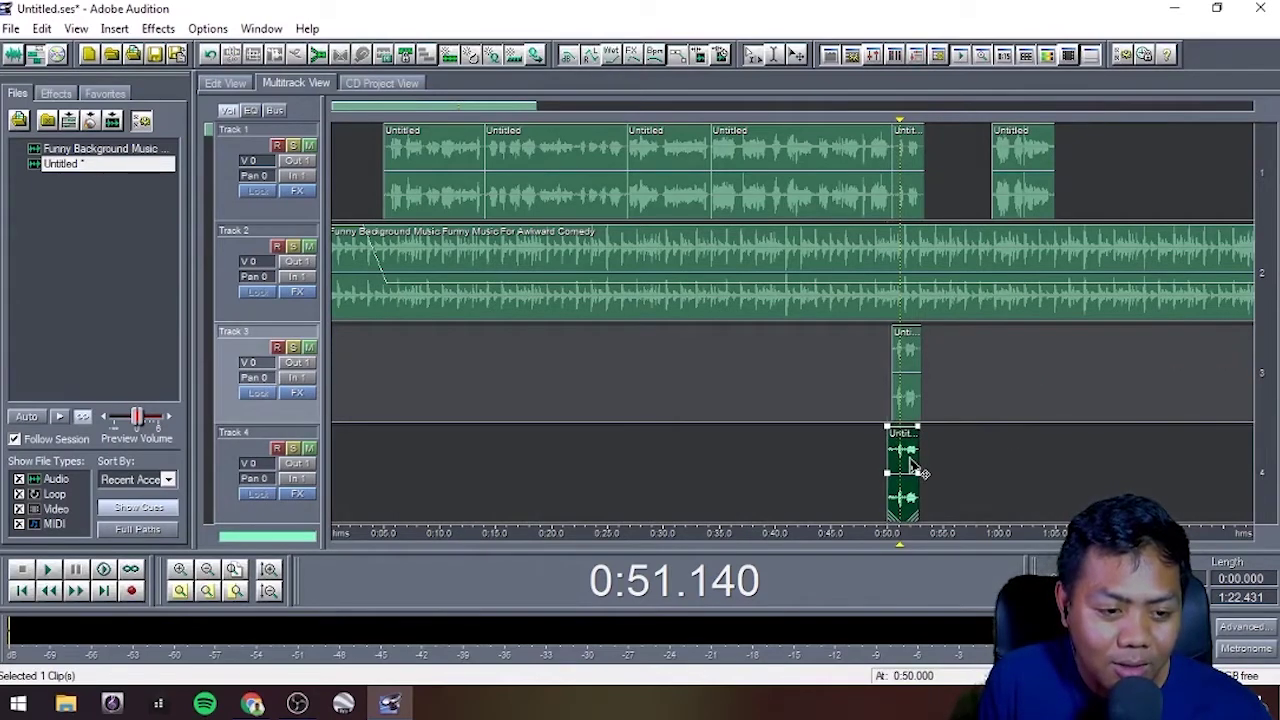
pyautogui.moveTo(333, 106); pyautogui.dragTo(477, 112)
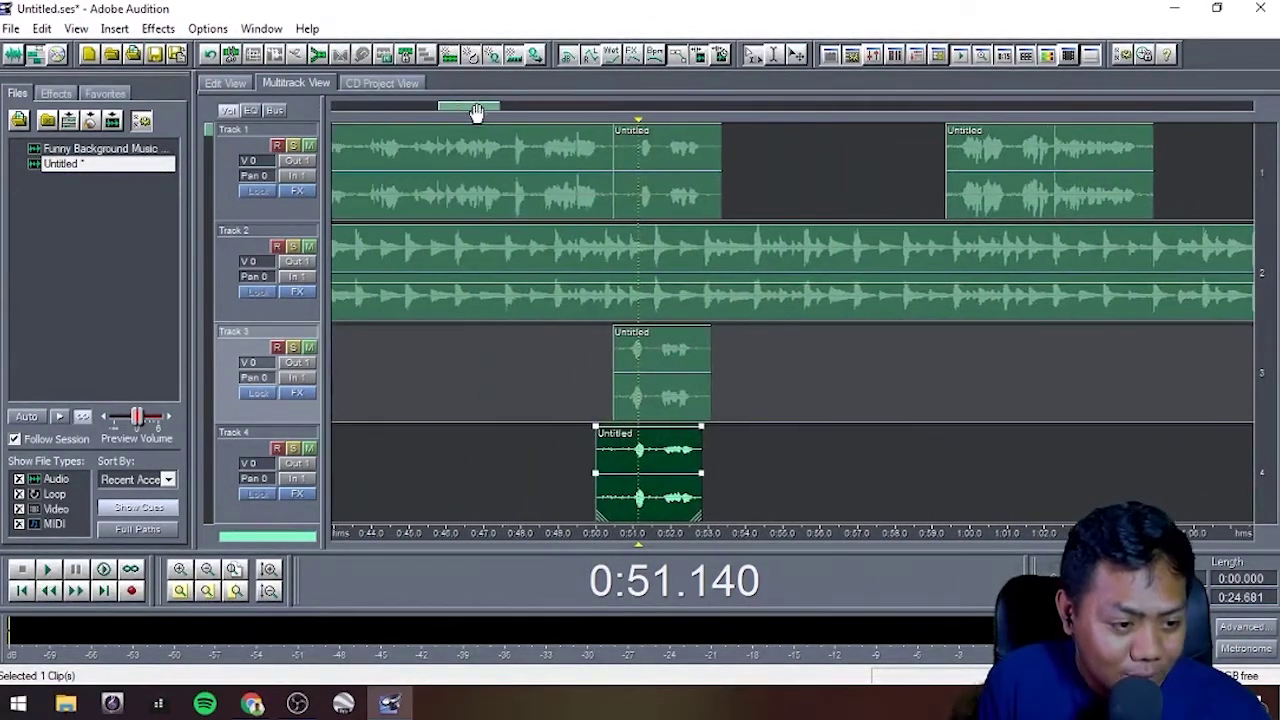
# Step: Trim and shift the Track 1 and Track 3 clips to the playhead, then line up Track 4's voice with Track 3
pyautogui.moveTo(670, 366); pyautogui.dragTo(680, 367)
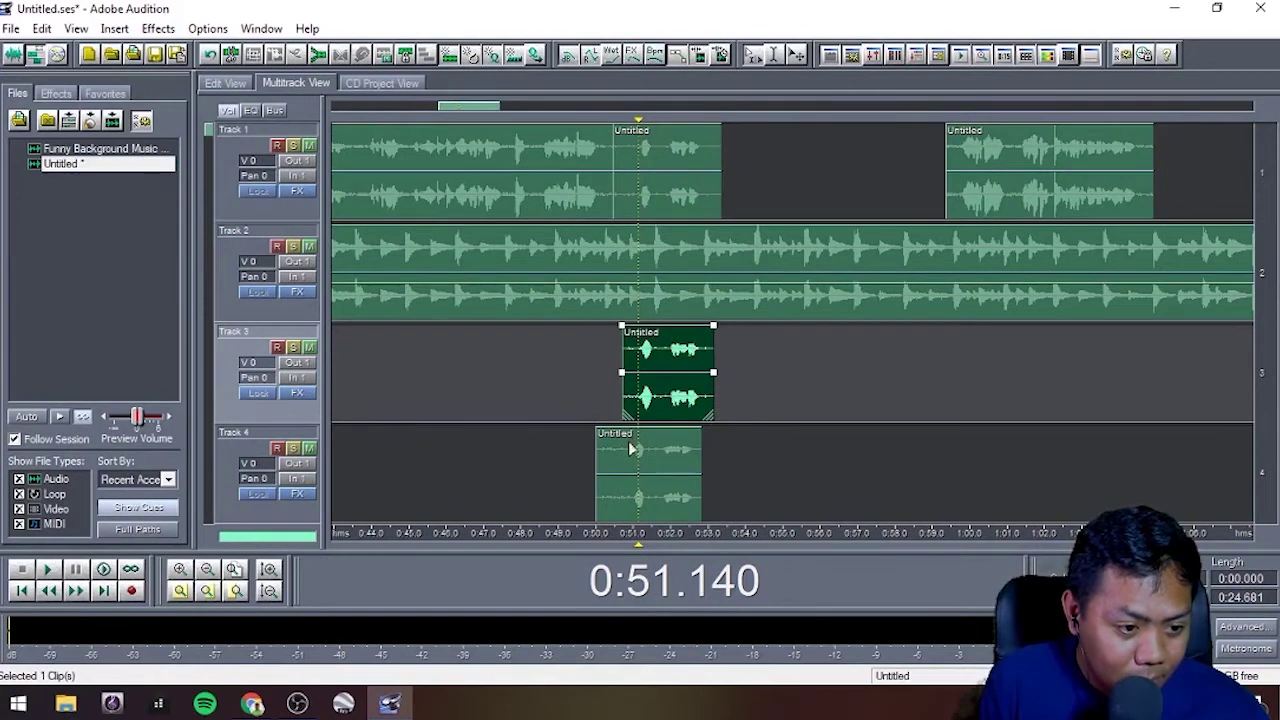
pyautogui.moveTo(631, 450); pyautogui.dragTo(636, 452)
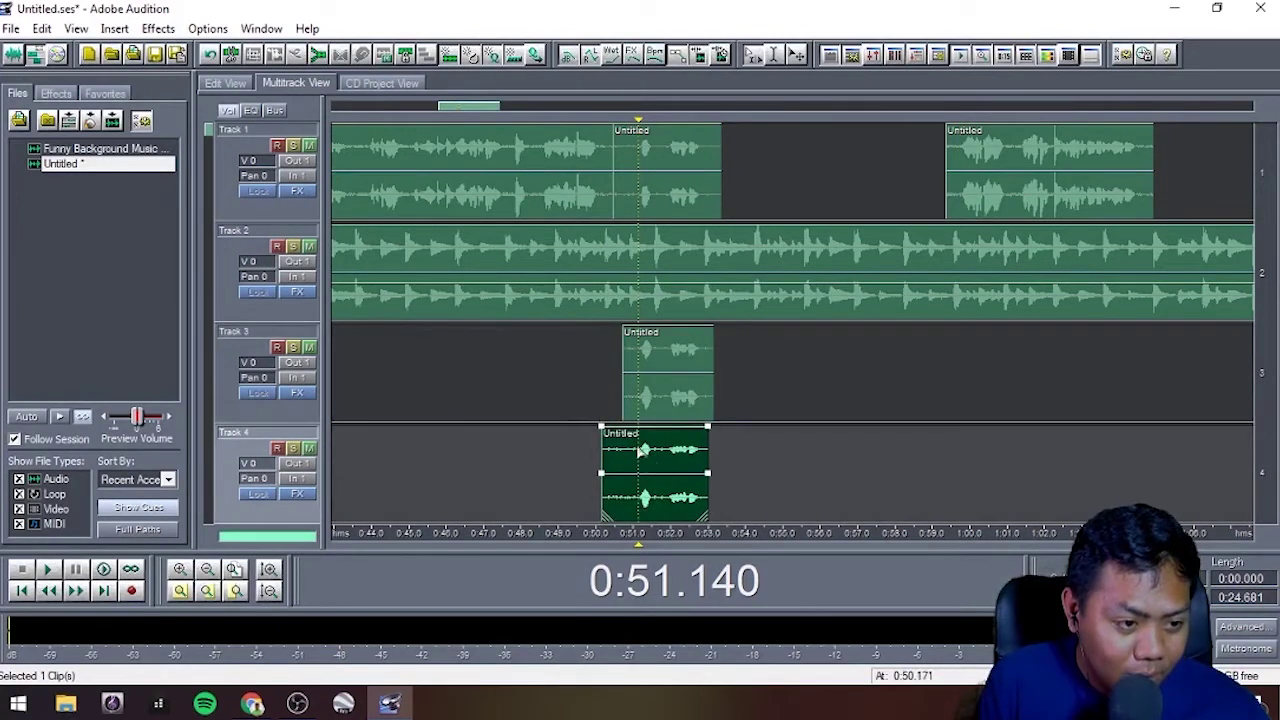
pyautogui.click(619, 214)
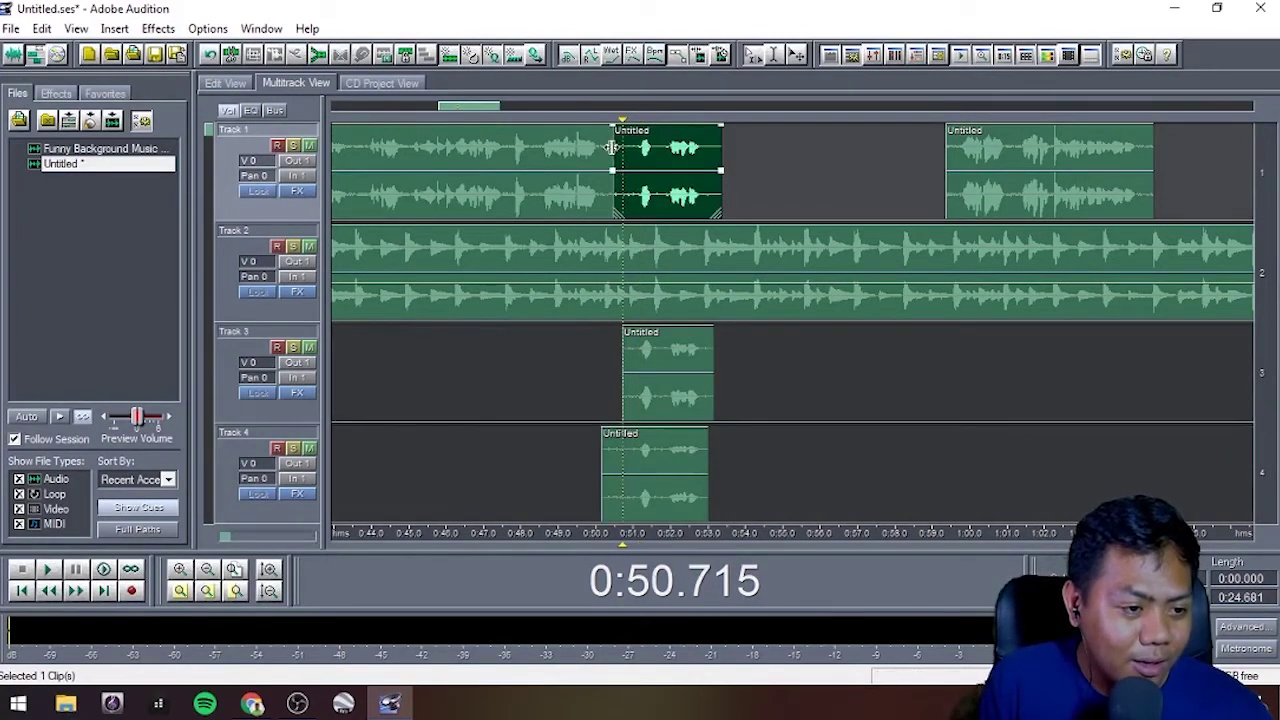
pyautogui.moveTo(612, 148)
pyautogui.mouseDown()
pyautogui.moveTo(600, 148)
pyautogui.moveTo(620, 154)
pyautogui.mouseUp()
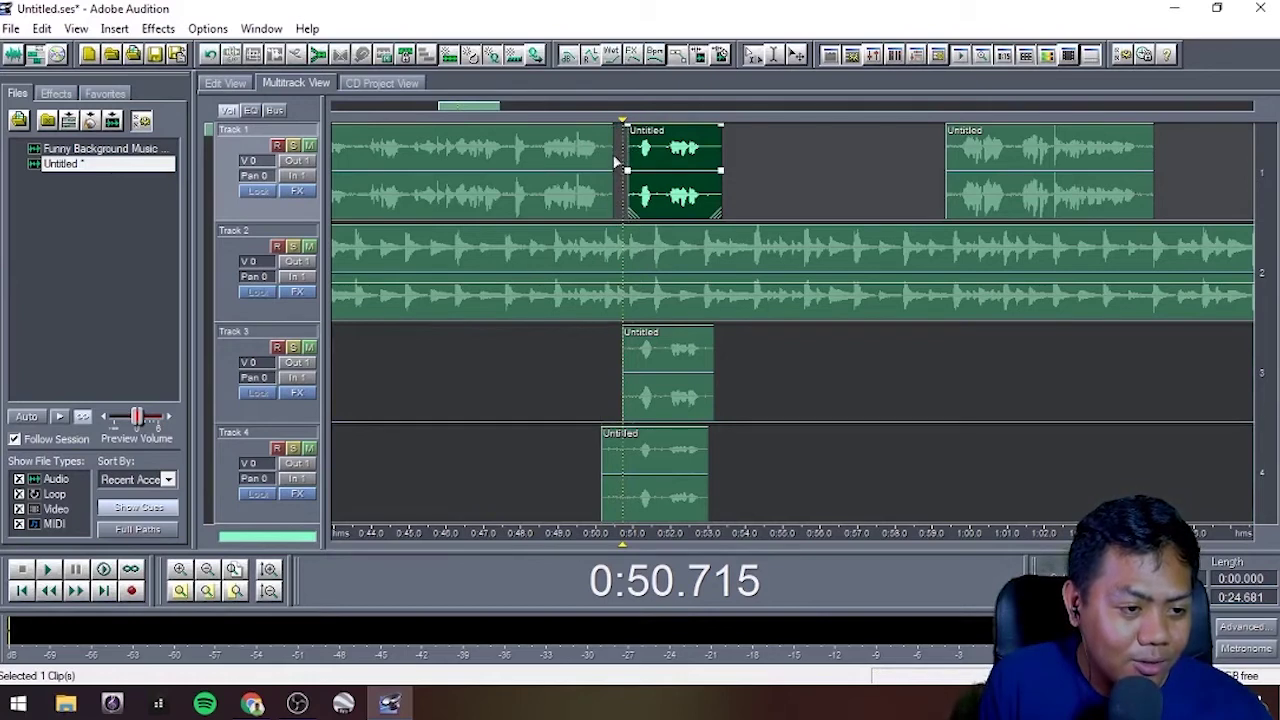
pyautogui.click(611, 166)
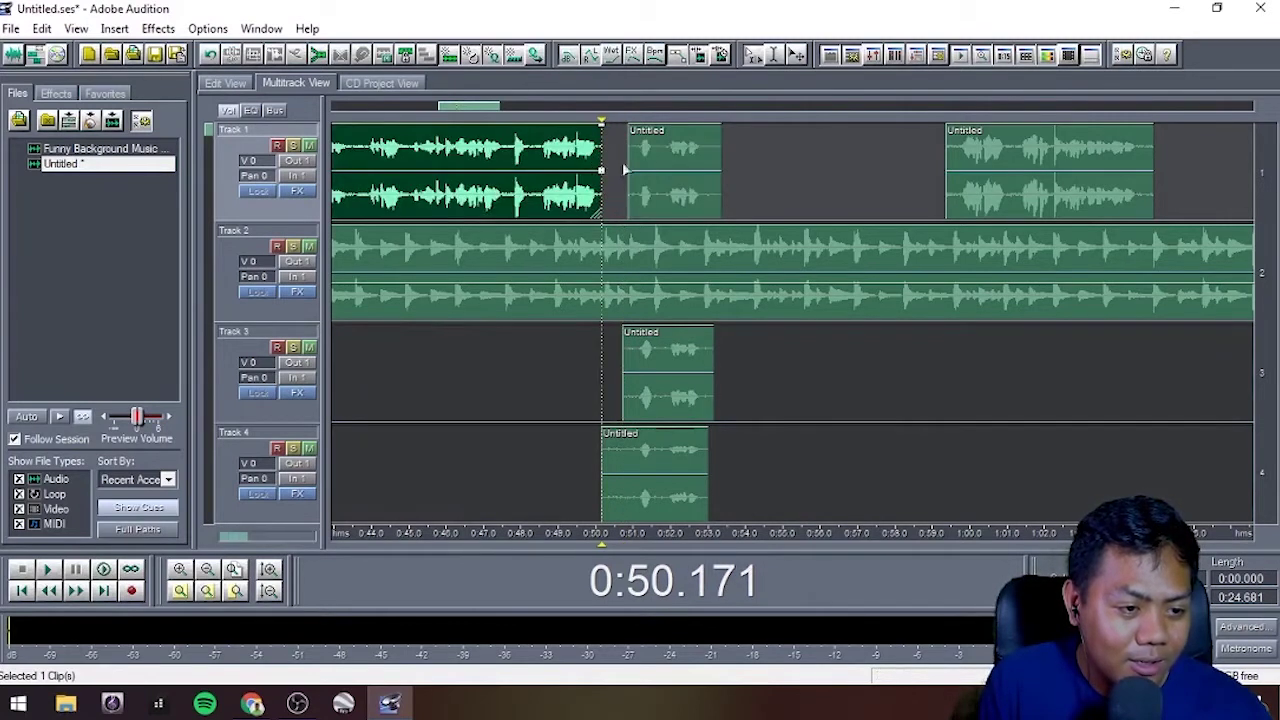
pyautogui.moveTo(674, 157); pyautogui.dragTo(648, 162)
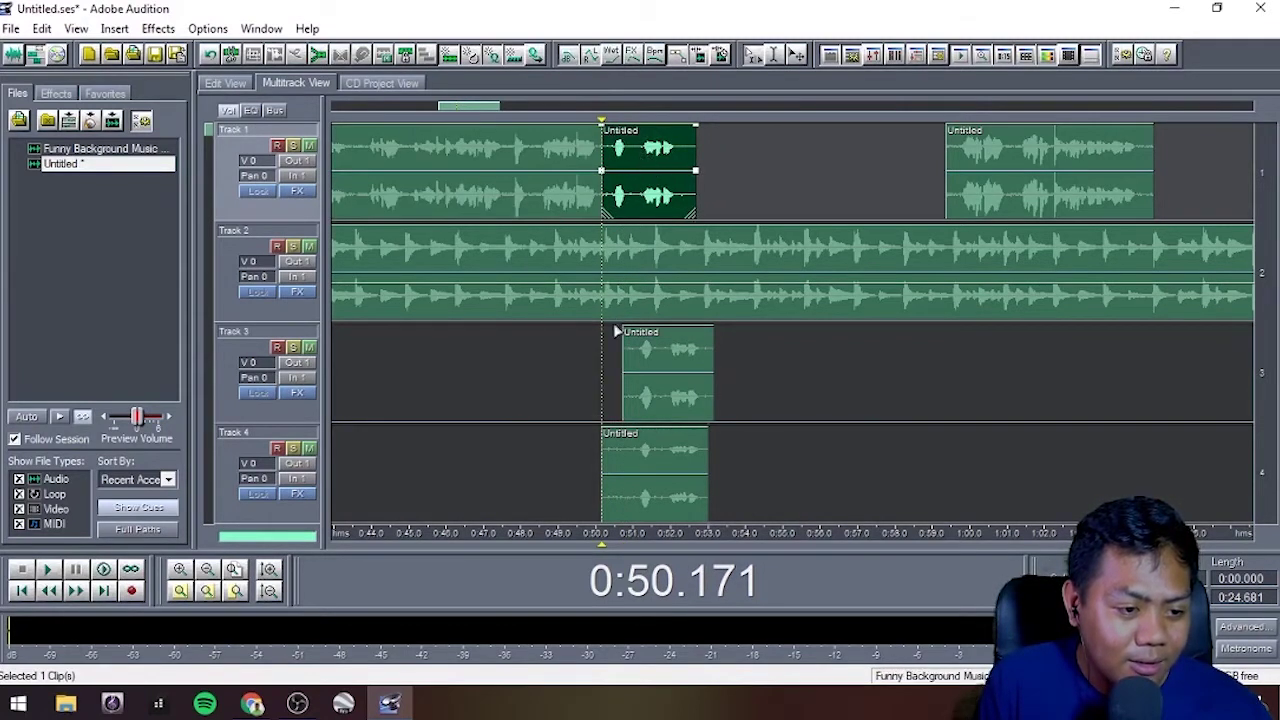
pyautogui.moveTo(645, 356); pyautogui.dragTo(619, 355)
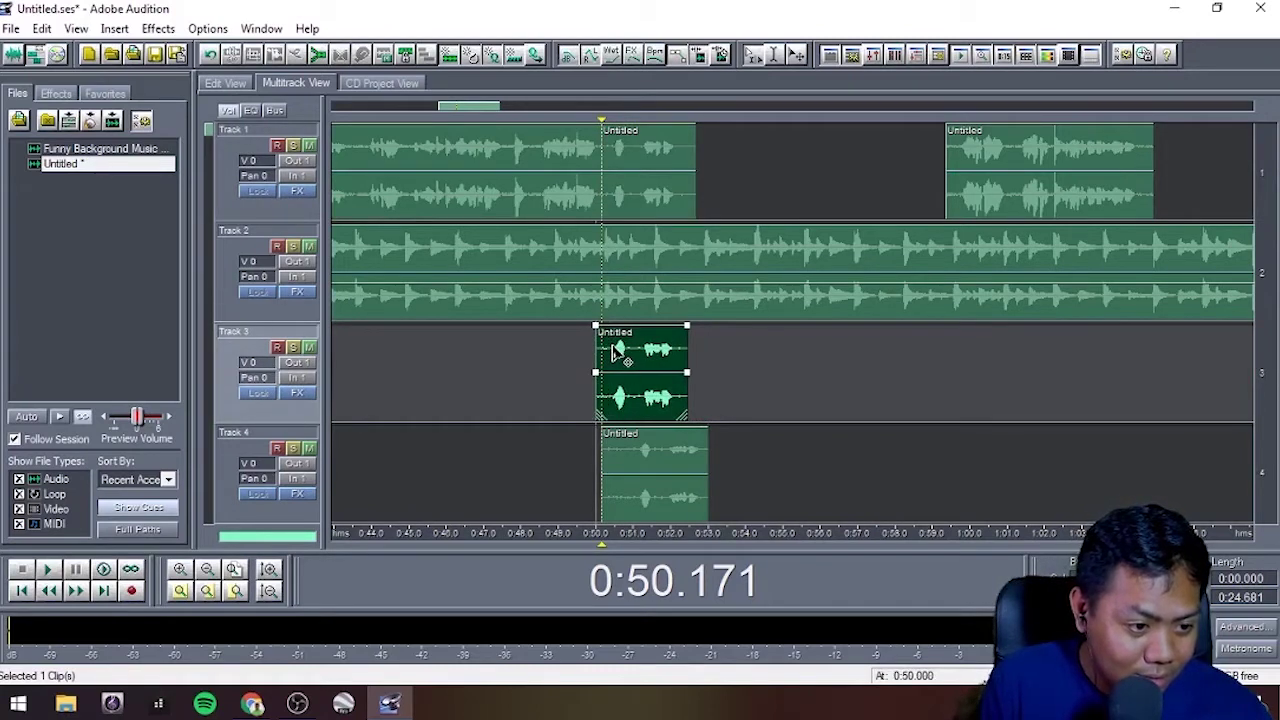
pyautogui.moveTo(636, 446); pyautogui.dragTo(590, 444)
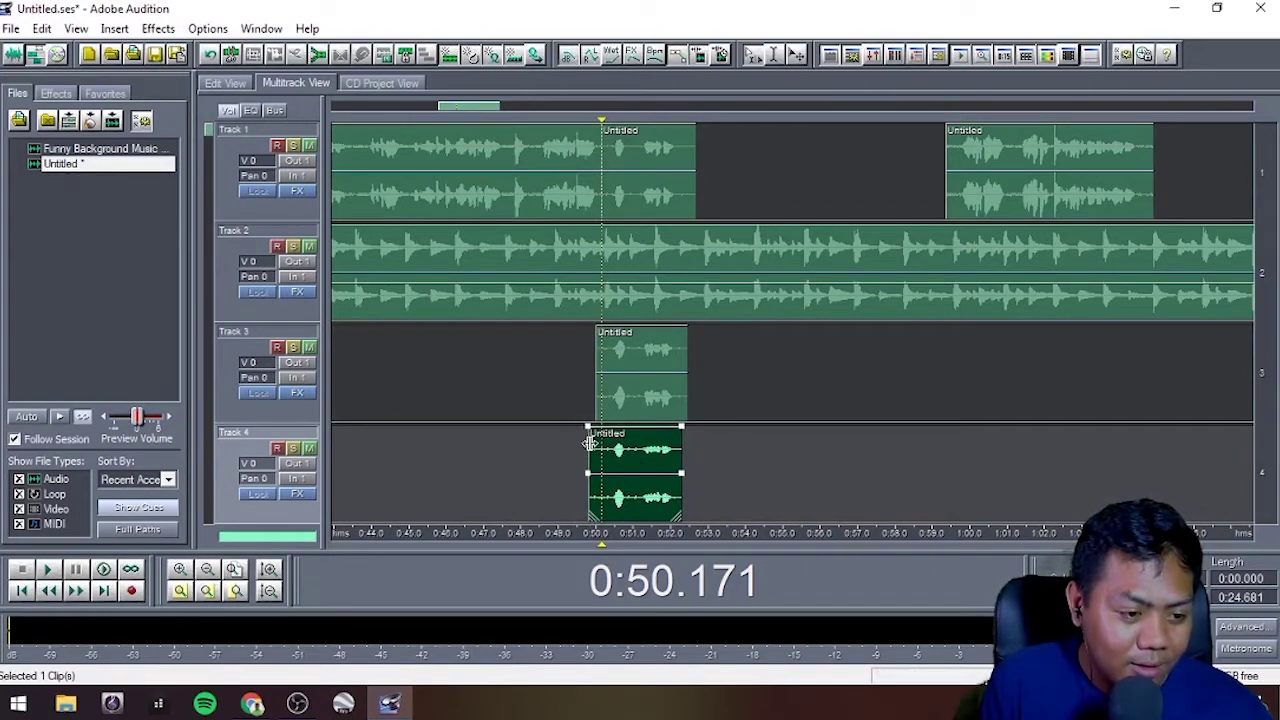
# Step: Pull the last Track 1 clip left so it sits right after the previous clip, checking the timing by playback
pyautogui.click(461, 361)
pyautogui.press('space')
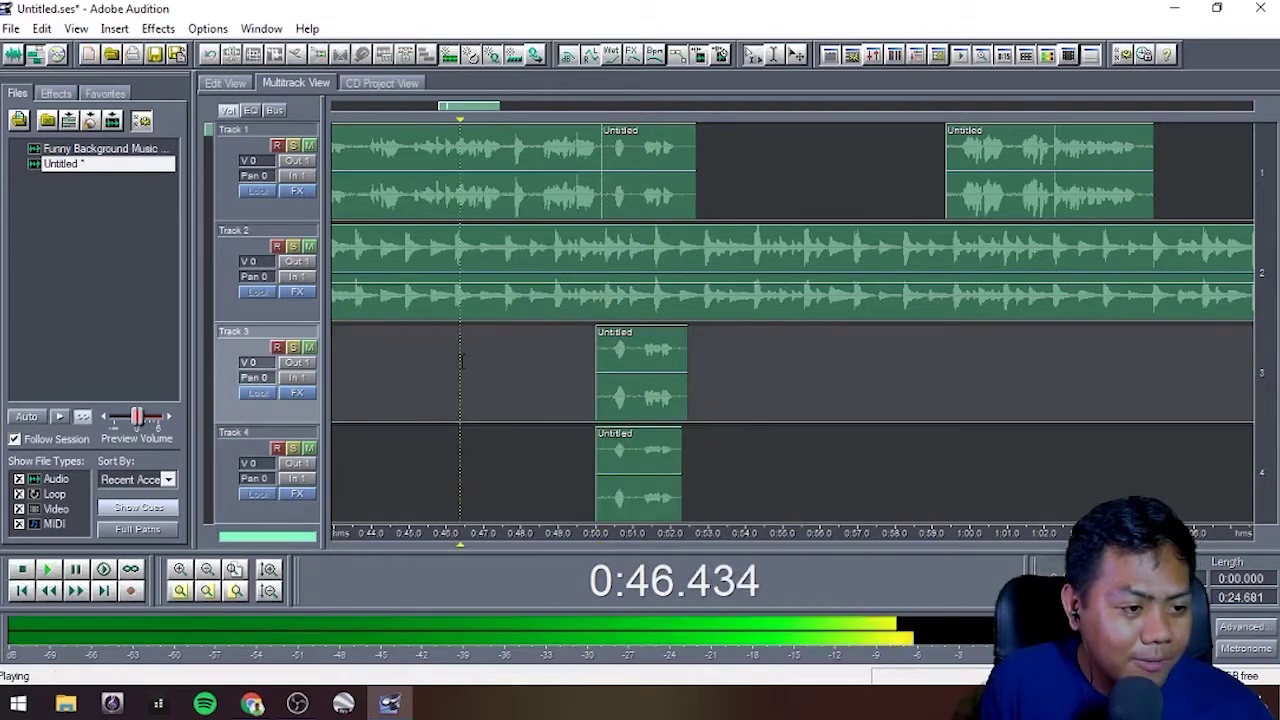
pyautogui.moveTo(1048, 172); pyautogui.dragTo(790, 170)
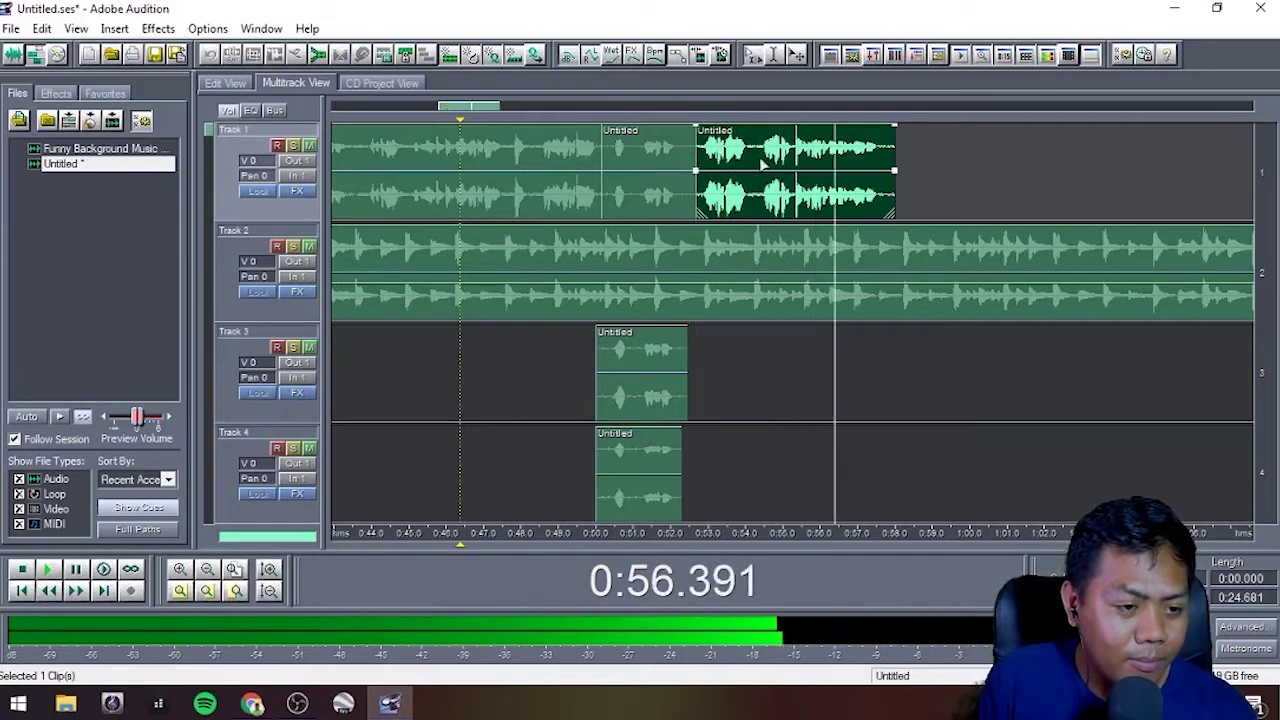
pyautogui.moveTo(764, 164); pyautogui.dragTo(752, 165)
pyautogui.click(813, 326)
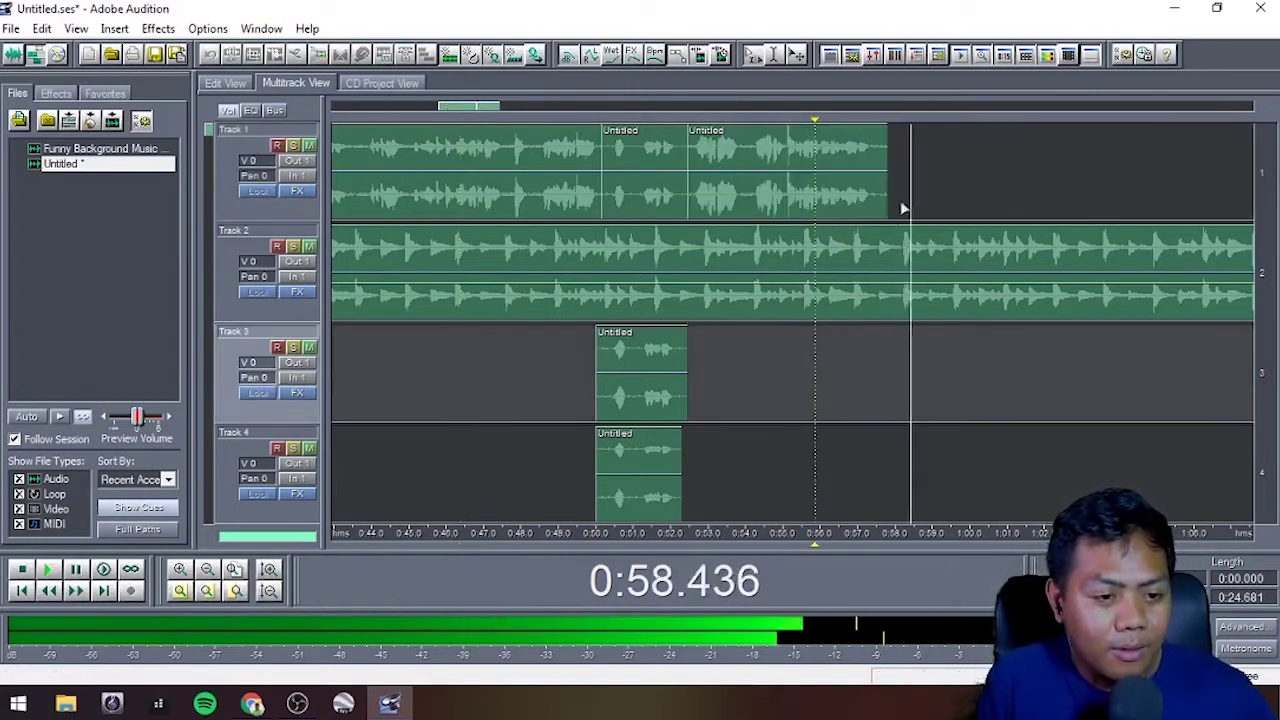
pyautogui.press('space')
pyautogui.click(883, 160)
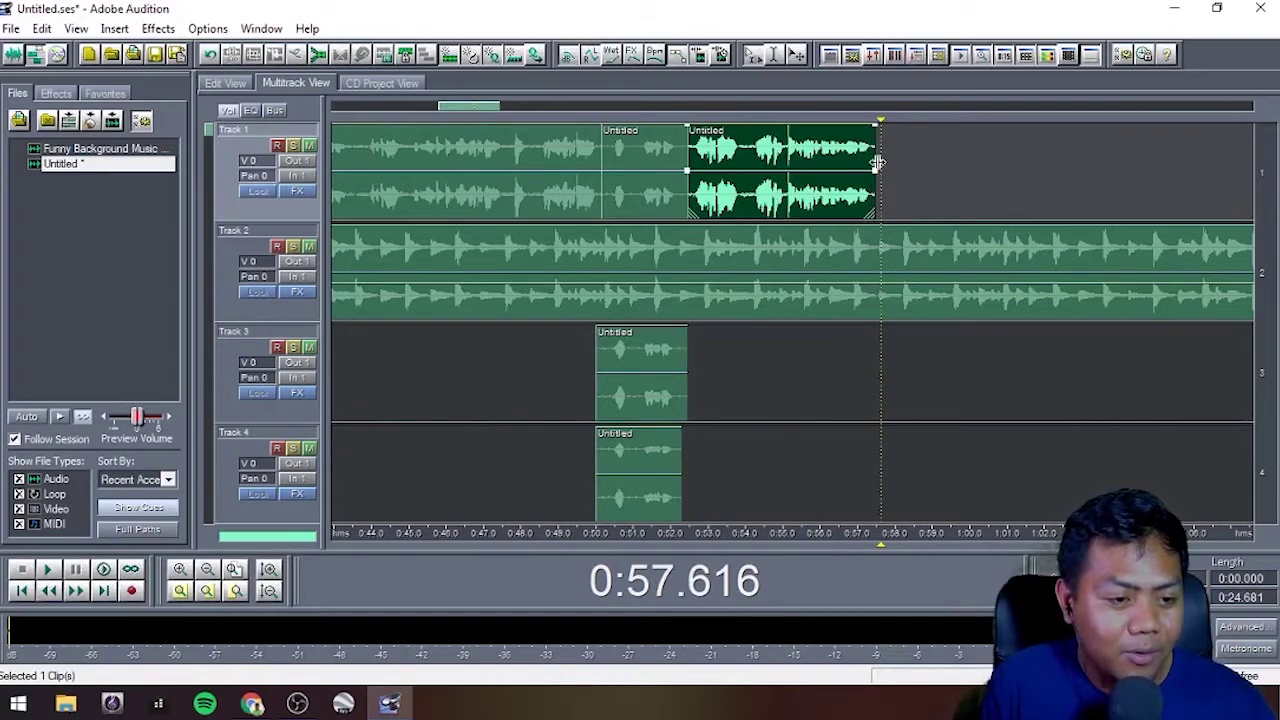
# Step: Play from 0:47.420 to hear the voices, then zoom the timeline out
pyautogui.click(501, 366)
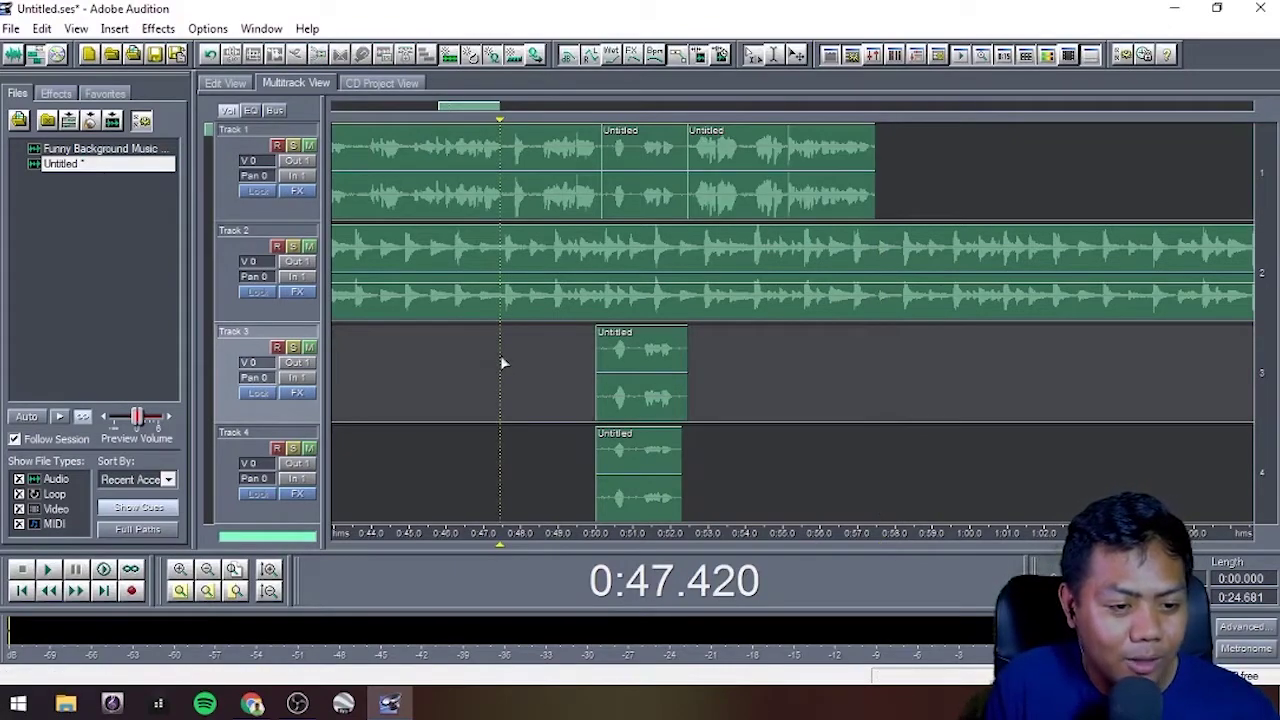
pyautogui.press('space')
pyautogui.moveTo(500, 105)
pyautogui.mouseDown()
pyautogui.moveTo(590, 106)
pyautogui.moveTo(478, 108)
pyautogui.moveTo(482, 120)
pyautogui.mouseUp()
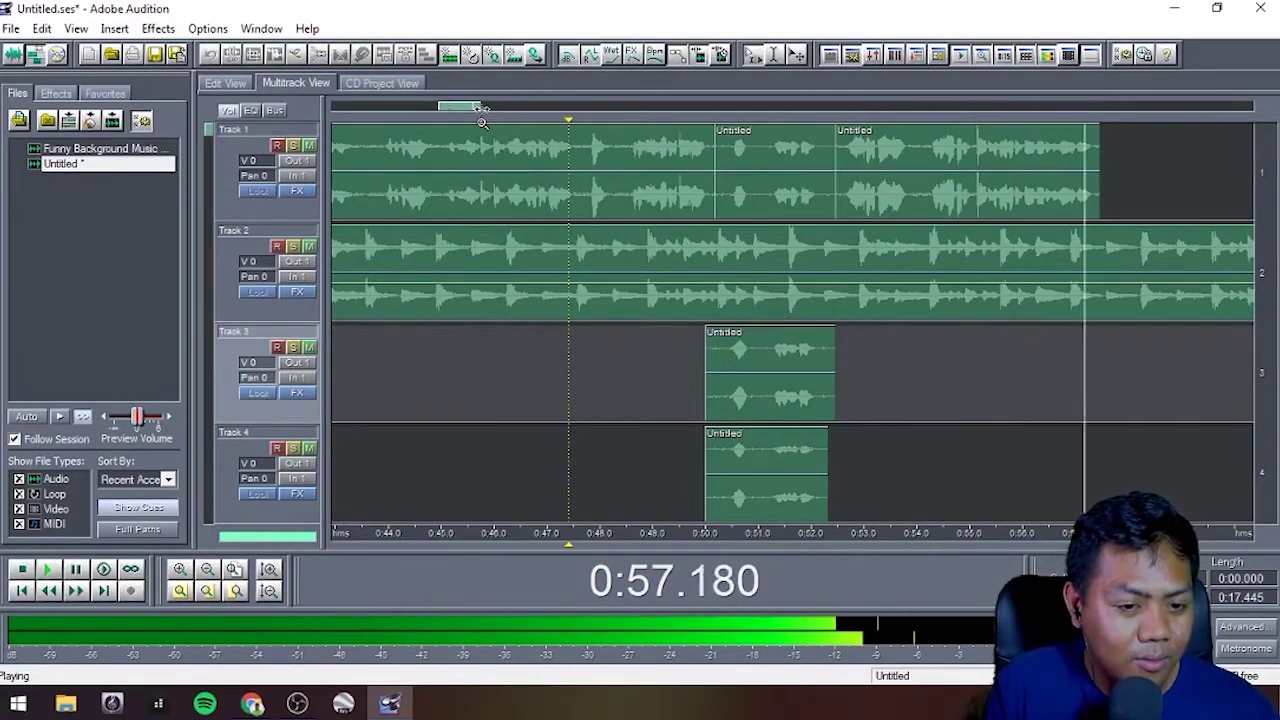
pyautogui.press('space')
pyautogui.hotkey('ctrl', 'z')
pyautogui.hotkey('ctrl', 'z')
pyautogui.hotkey('ctrl', 'z')
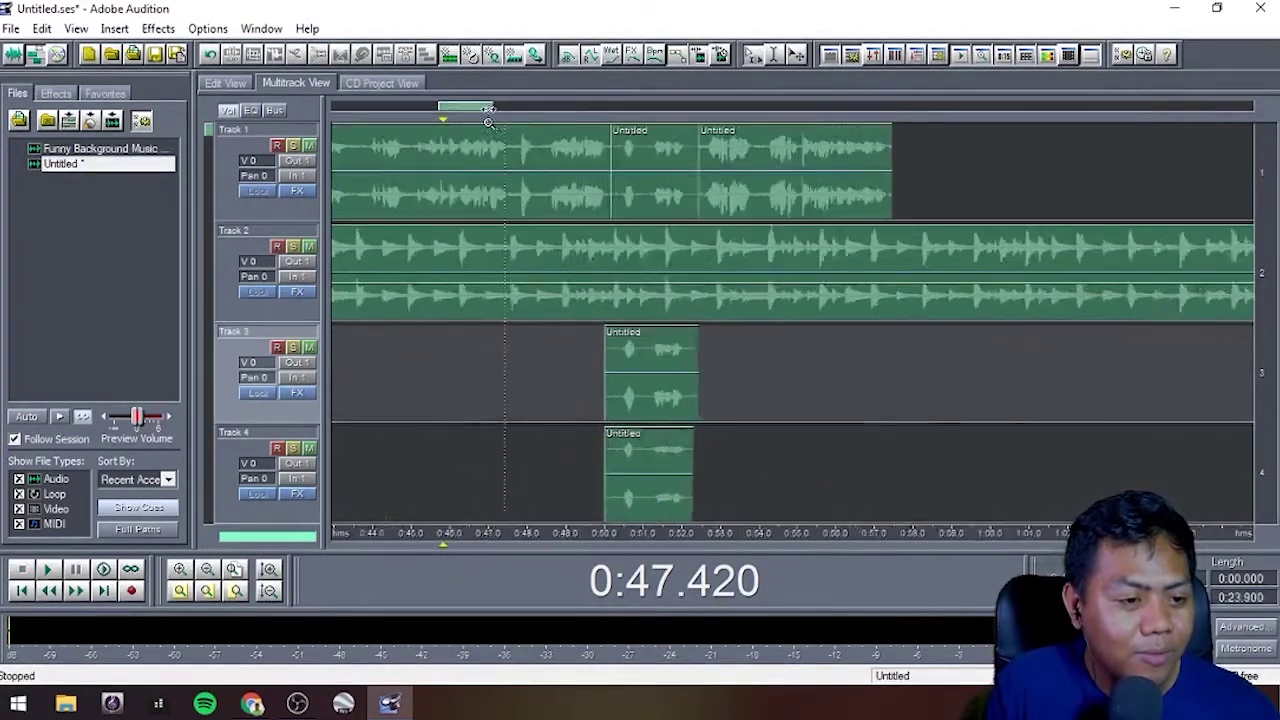
pyautogui.moveTo(483, 108); pyautogui.dragTo(586, 108)
pyautogui.click(585, 184)
pyautogui.click(557, 242)
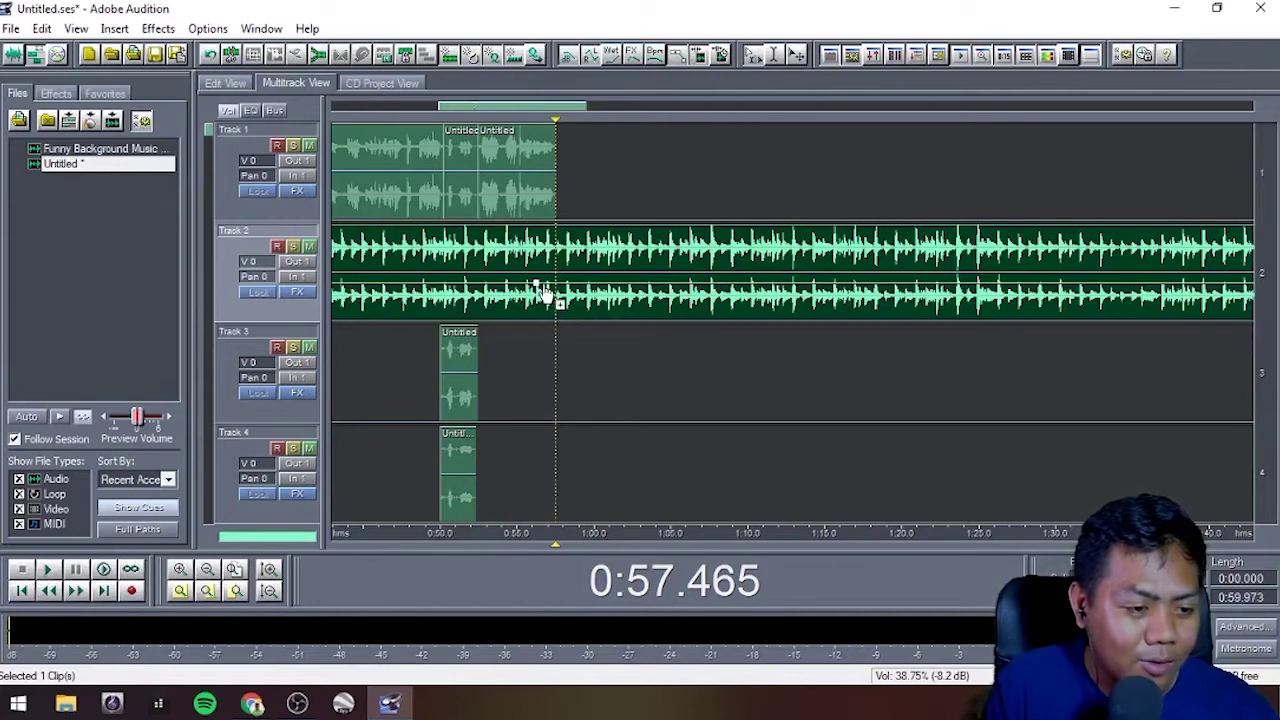
# Step: Raise the Track 2 music envelope to full volume after the voices and hold it there to the clip's end
pyautogui.moveTo(558, 296); pyautogui.dragTo(558, 228)
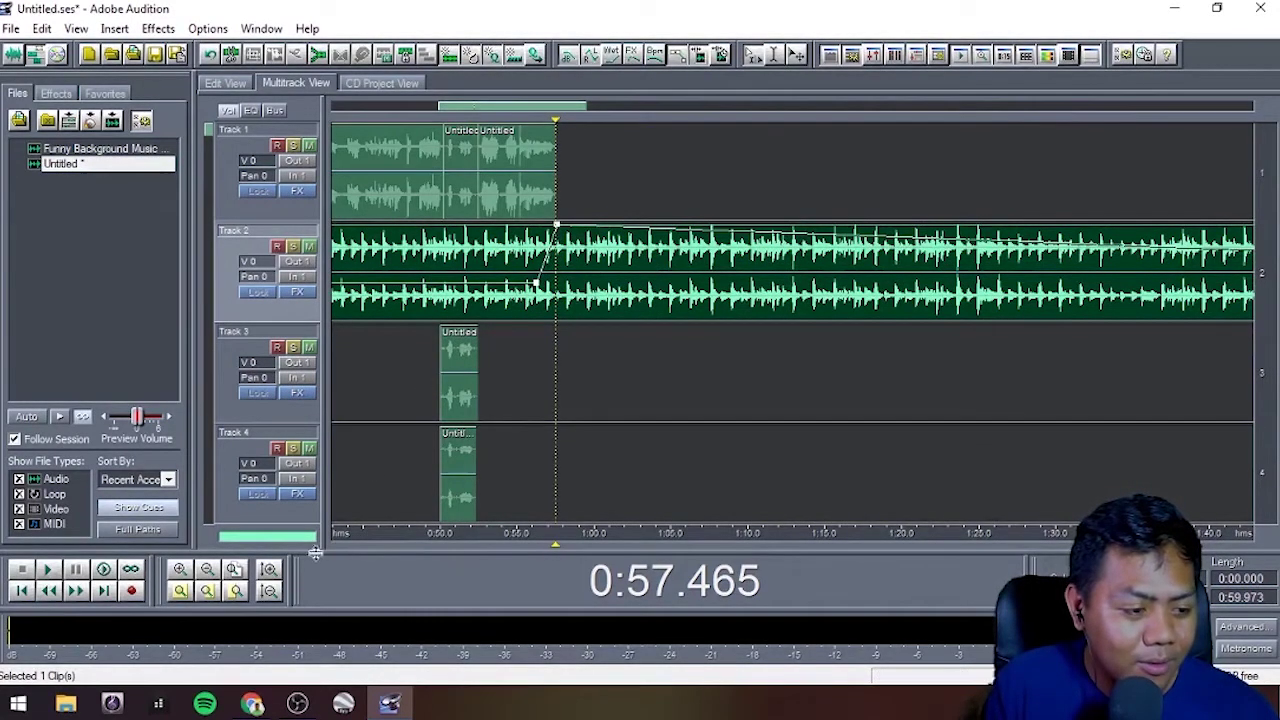
pyautogui.moveTo(588, 106); pyautogui.dragTo(812, 106)
pyautogui.moveTo(1066, 284); pyautogui.dragTo(1074, 190)
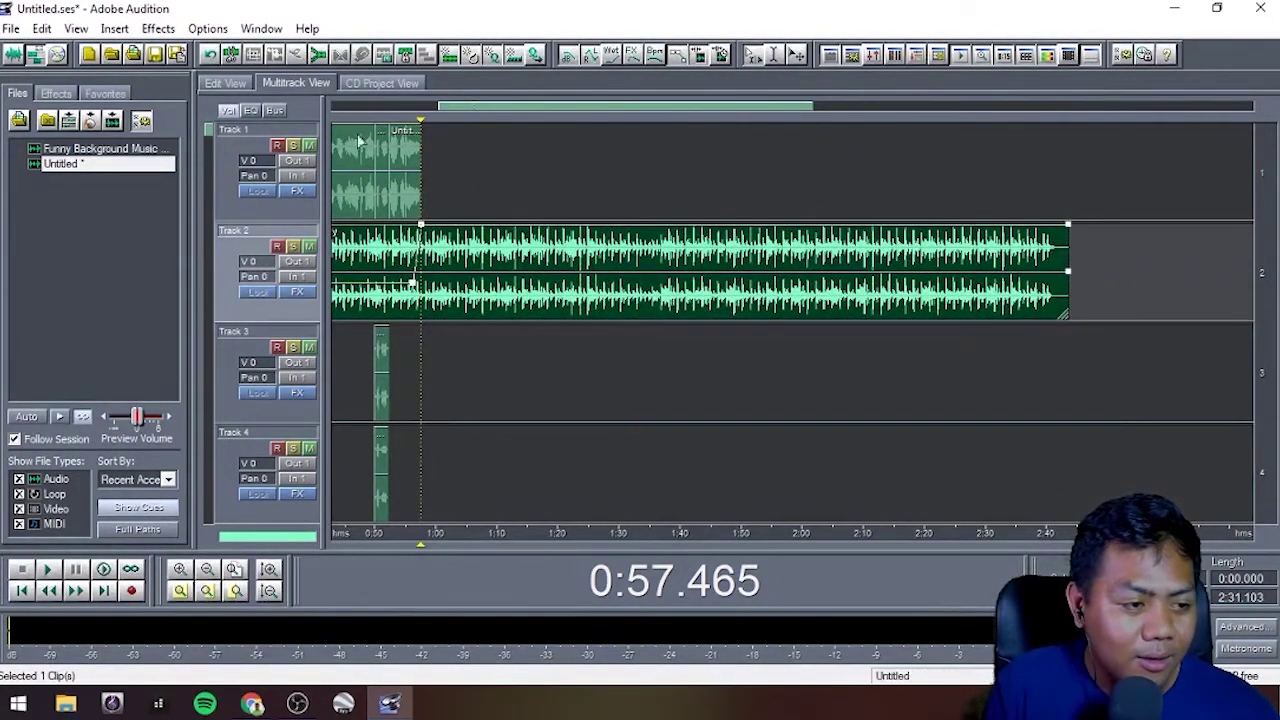
pyautogui.click(362, 350)
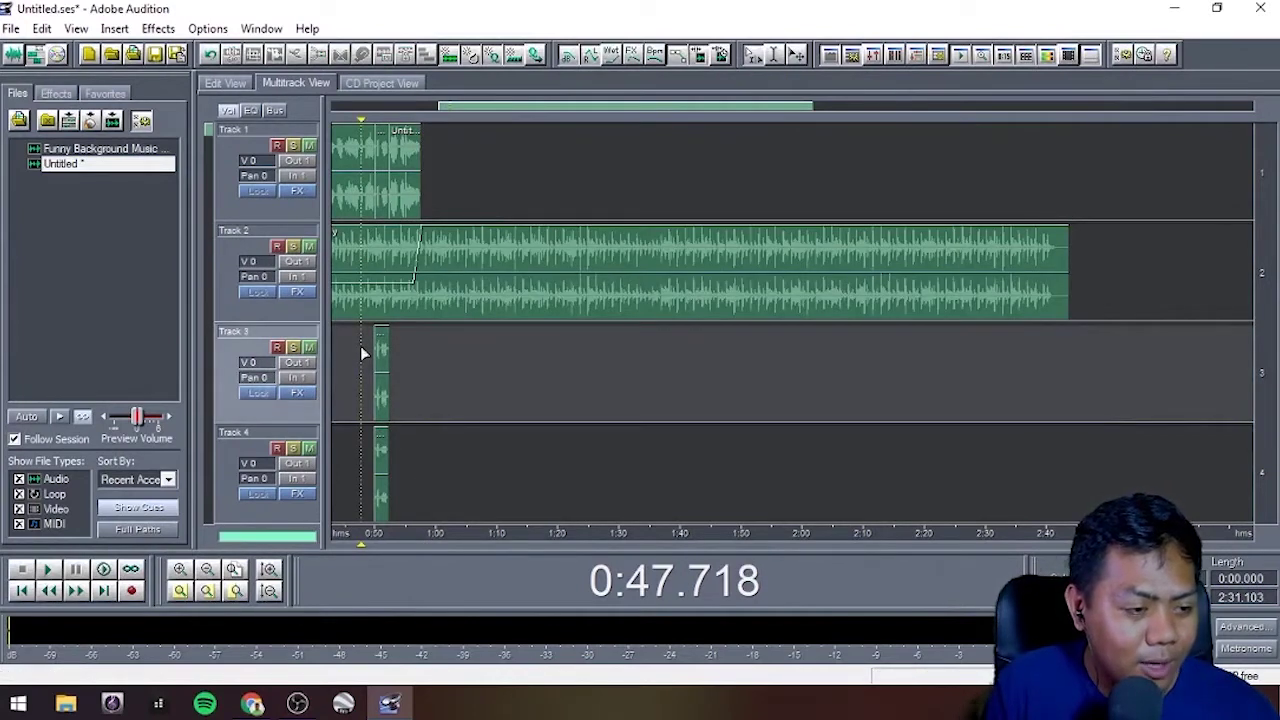
pyautogui.press('space')
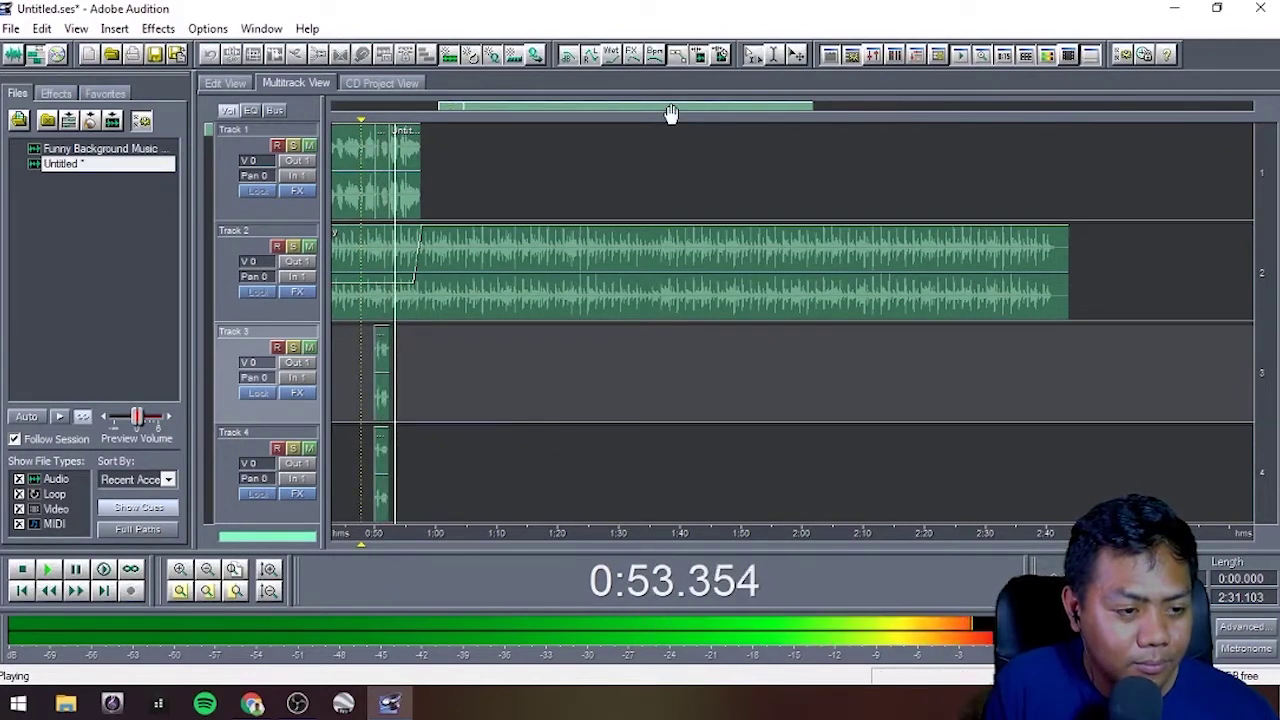
pyautogui.moveTo(671, 112); pyautogui.dragTo(628, 107)
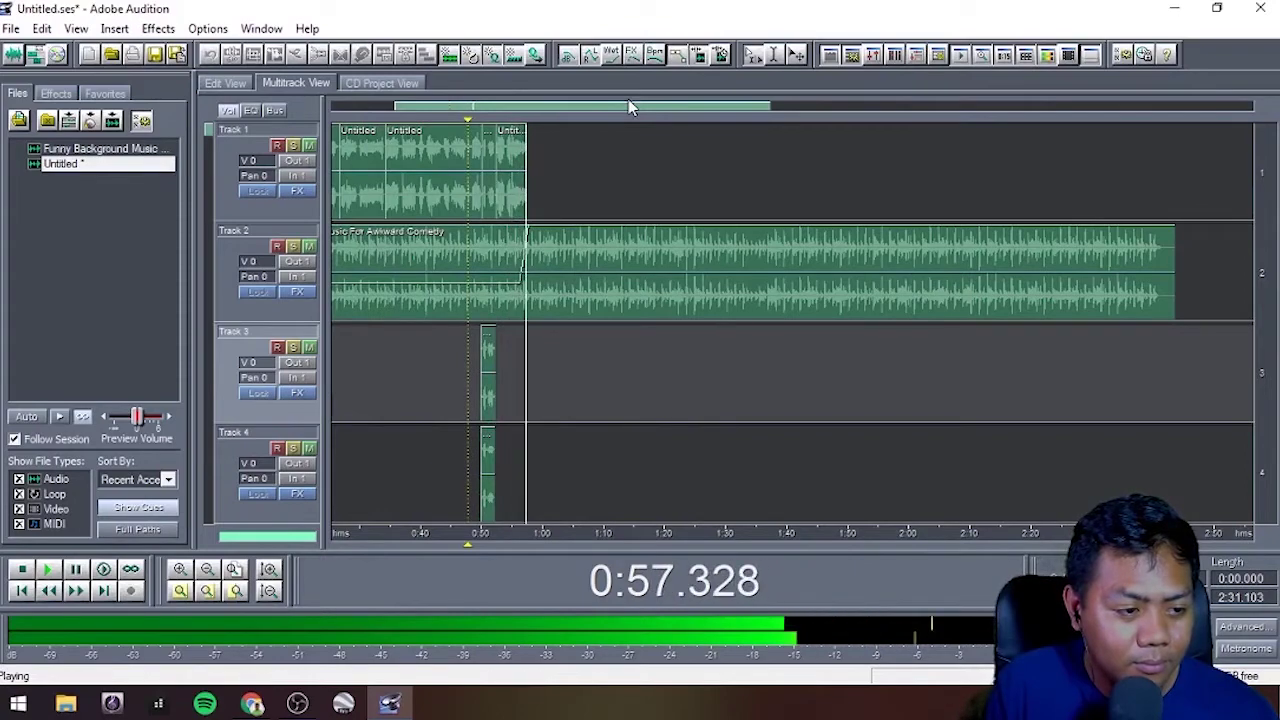
pyautogui.press('space')
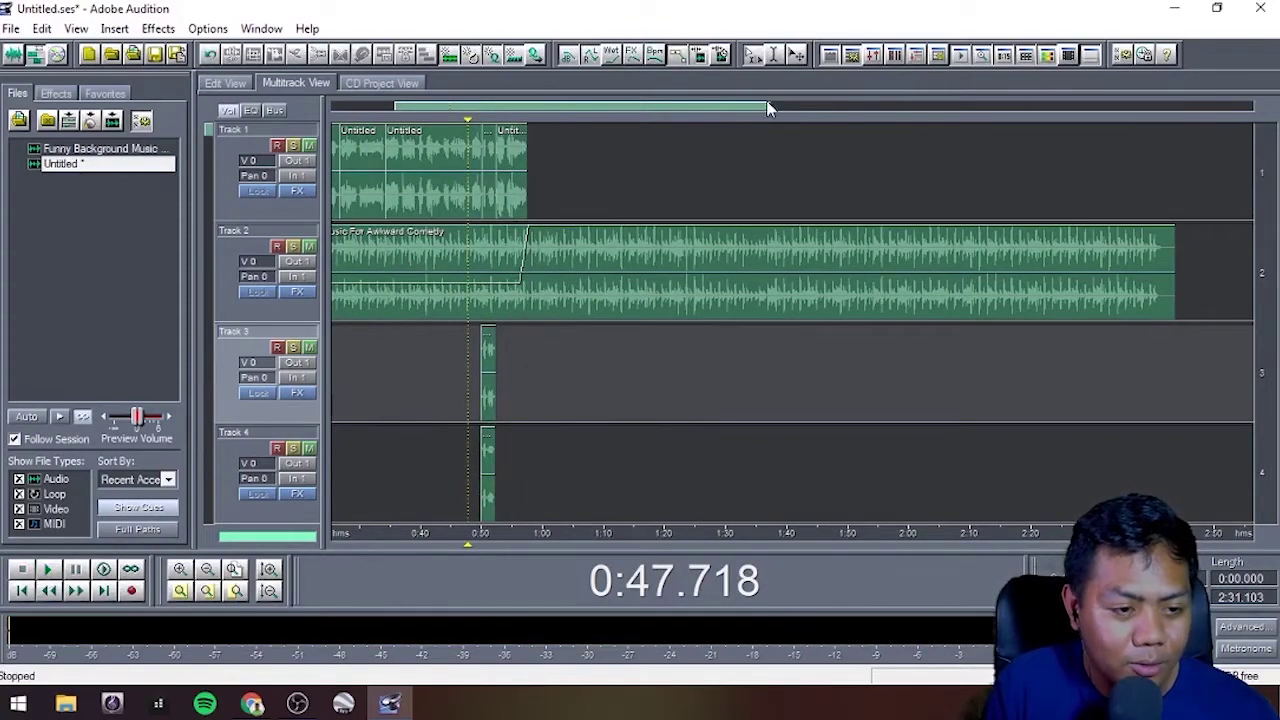
# Step: Shift the envelope points so the music swells just after the voices end, checking playback from 0:54.000
pyautogui.moveTo(769, 104); pyautogui.dragTo(495, 112)
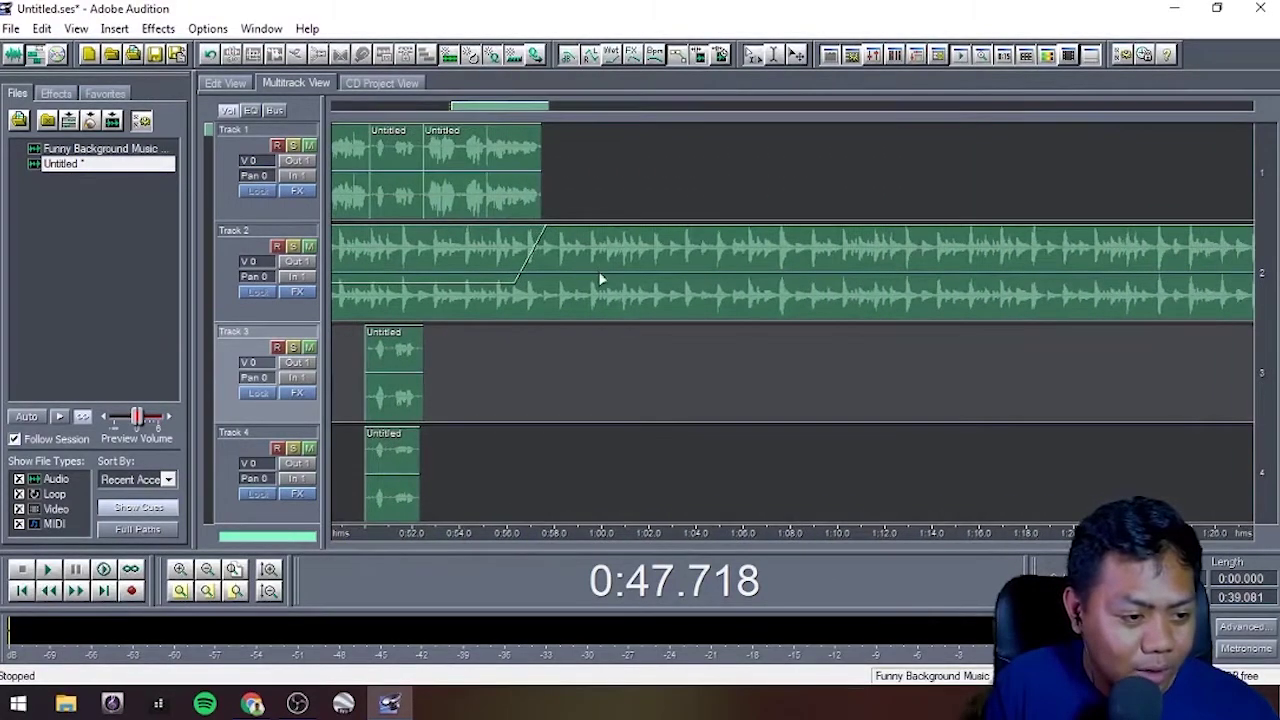
pyautogui.click(600, 277)
pyautogui.moveTo(549, 236)
pyautogui.moveTo(550, 234); pyautogui.dragTo(562, 233)
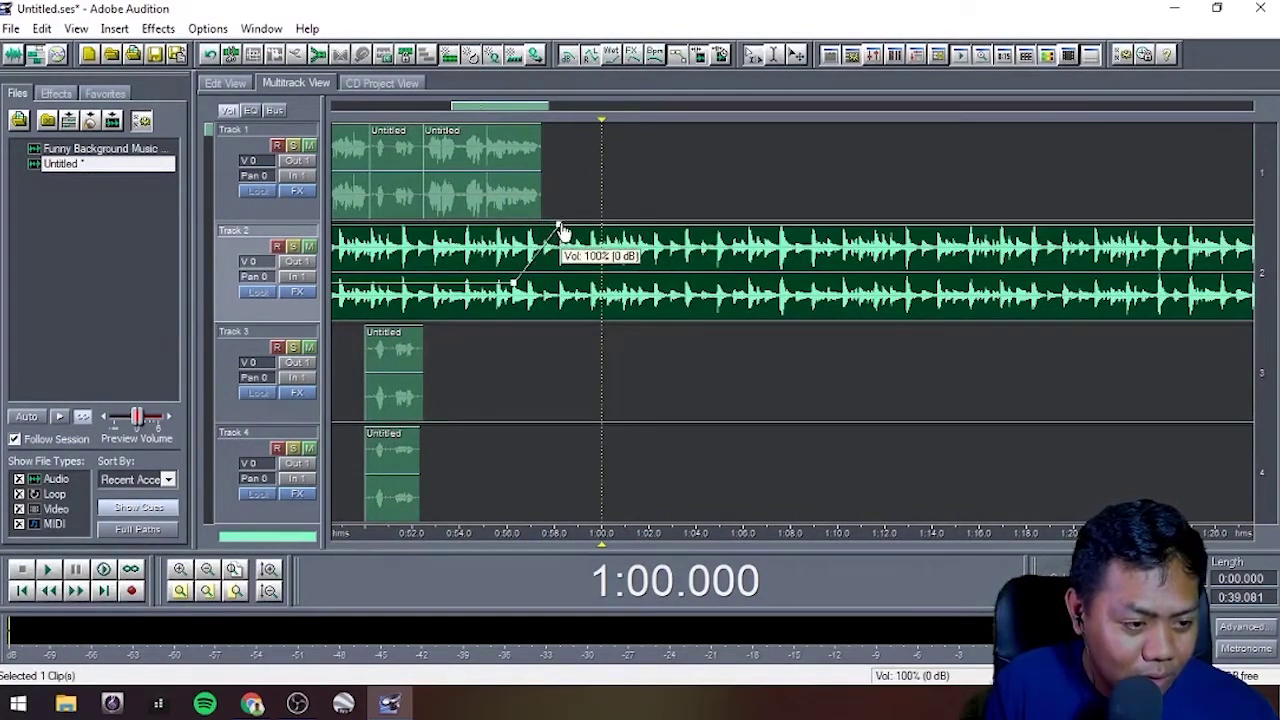
pyautogui.moveTo(517, 288)
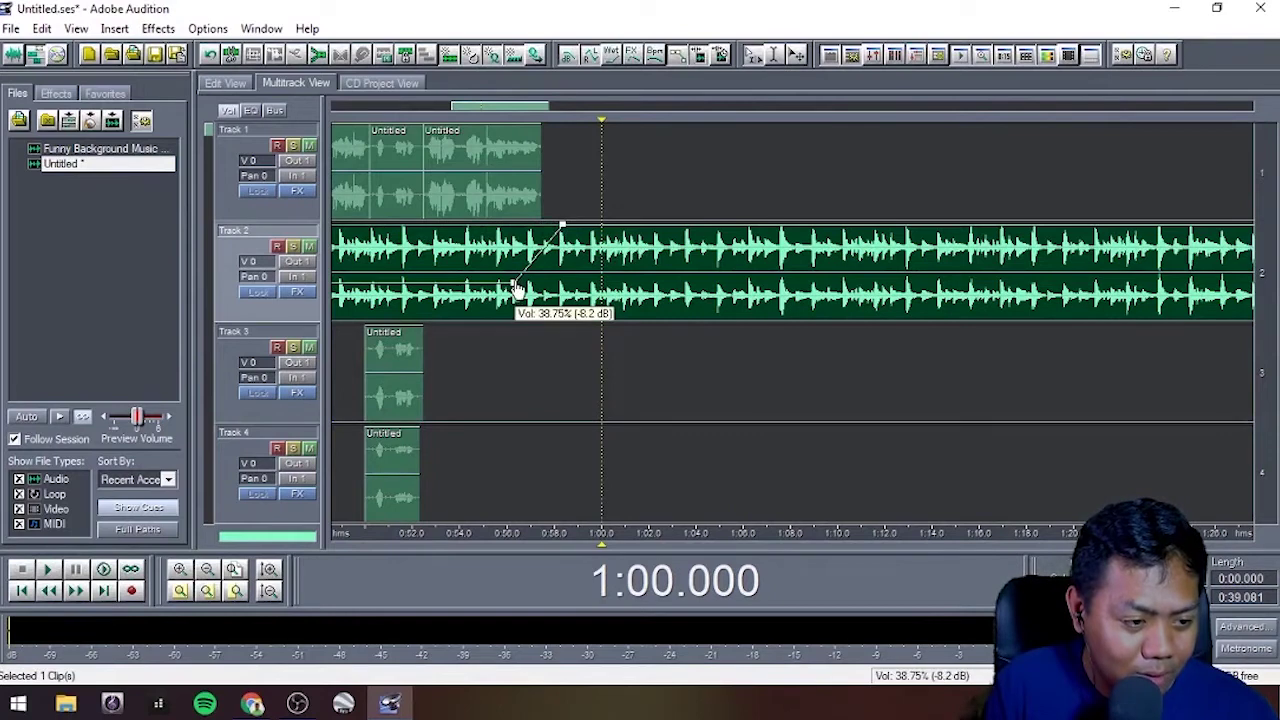
pyautogui.moveTo(517, 288); pyautogui.dragTo(538, 291)
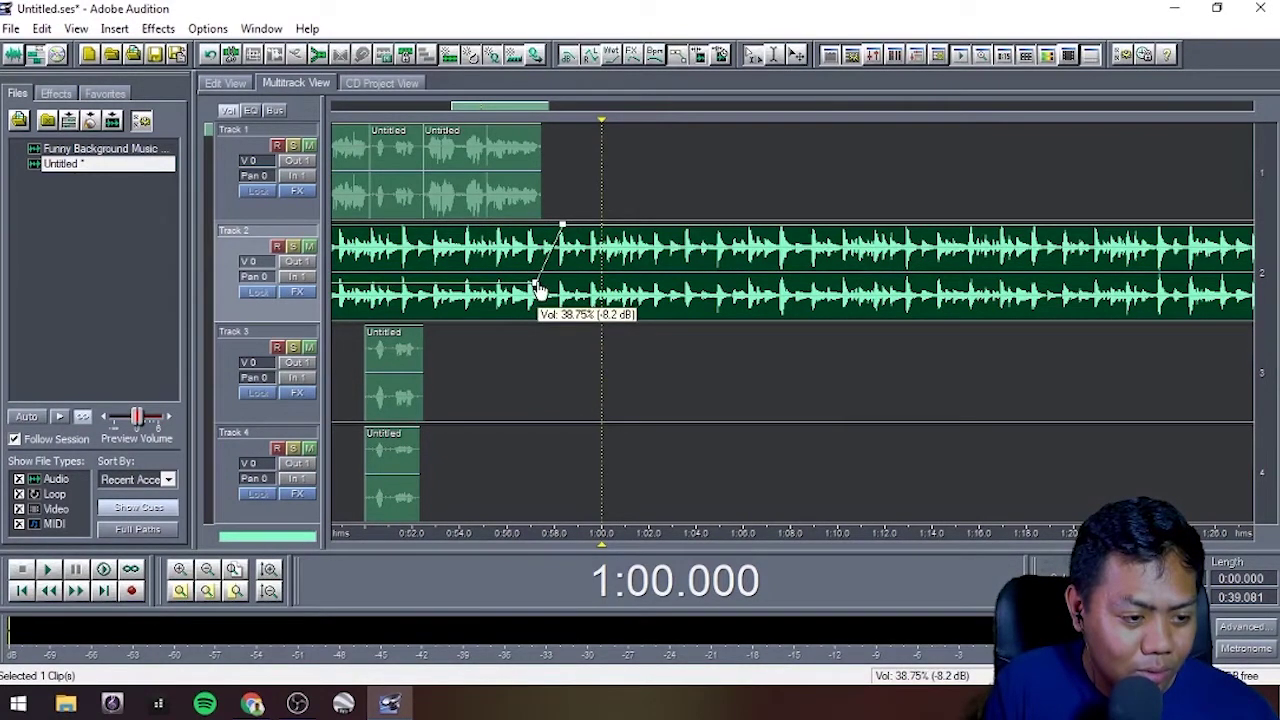
pyautogui.click(459, 370)
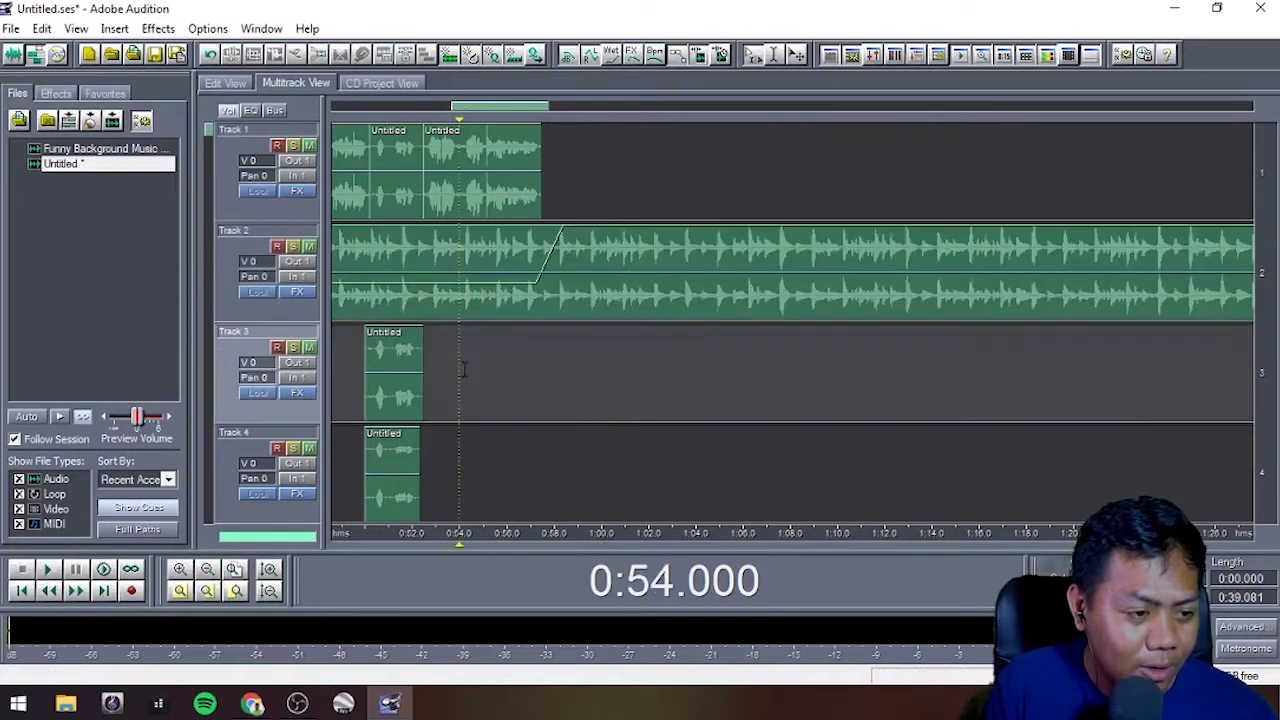
pyautogui.press('space')
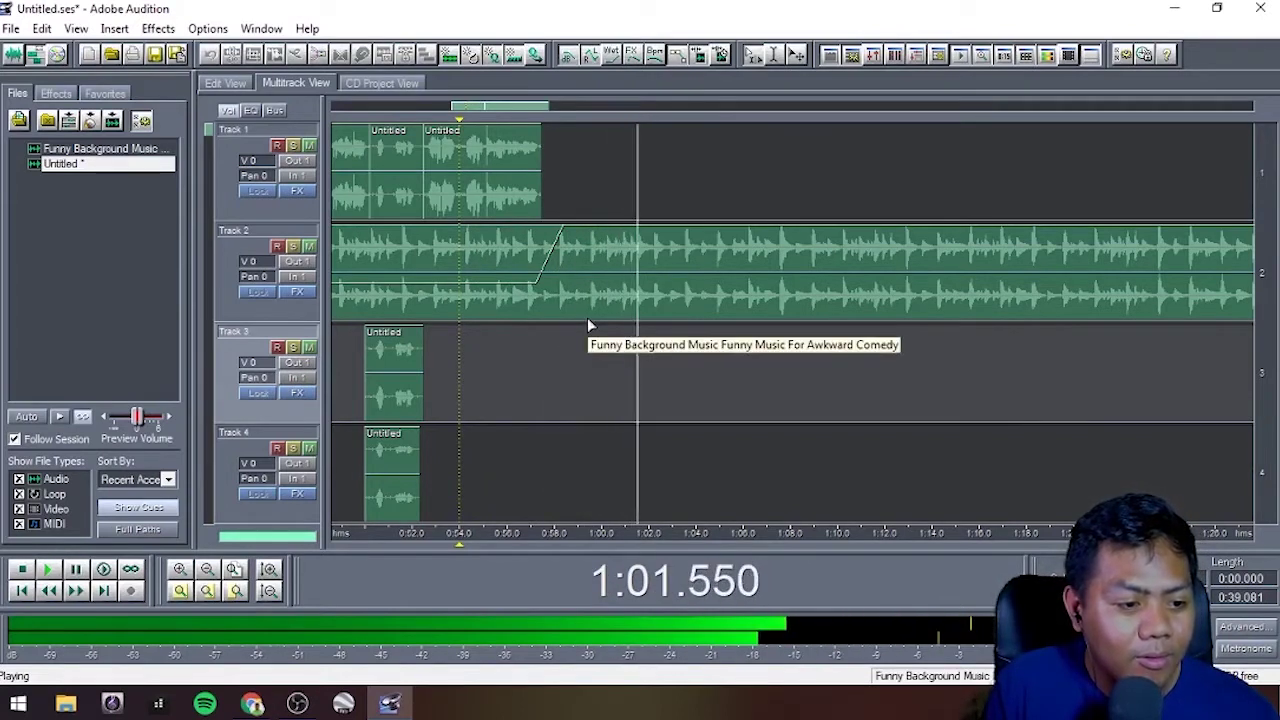
pyautogui.press('space')
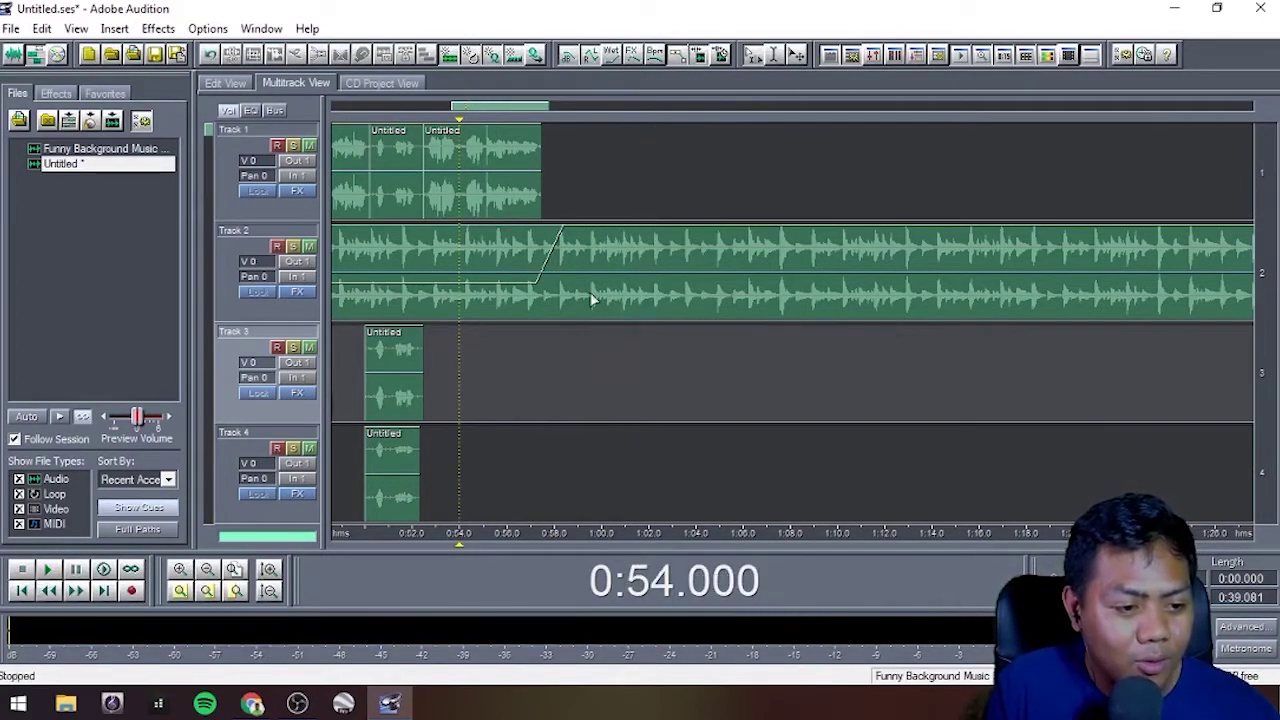
pyautogui.click(660, 200)
pyautogui.moveTo(658, 130); pyautogui.dragTo(654, 130)
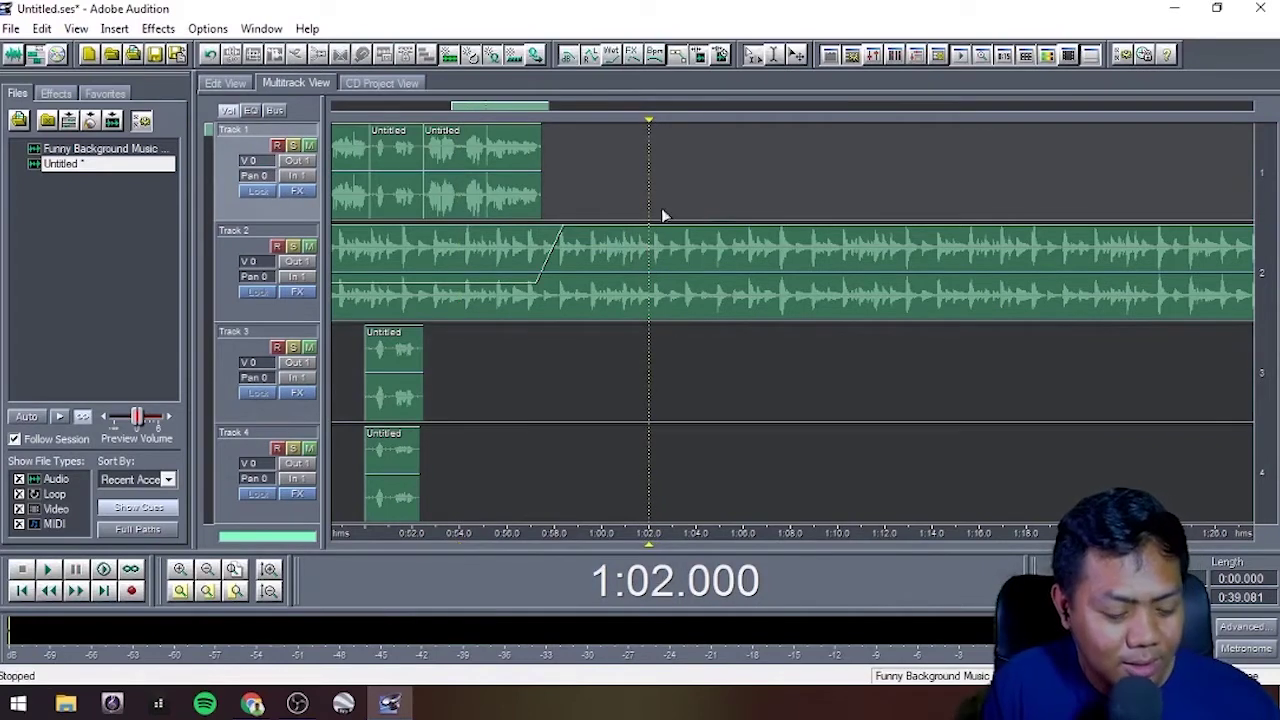
# Step: Split the Track 2 music near 1:02.5, delete the tail, and fade the remainder out to silence
pyautogui.click(686, 267)
pyautogui.click(649, 244)
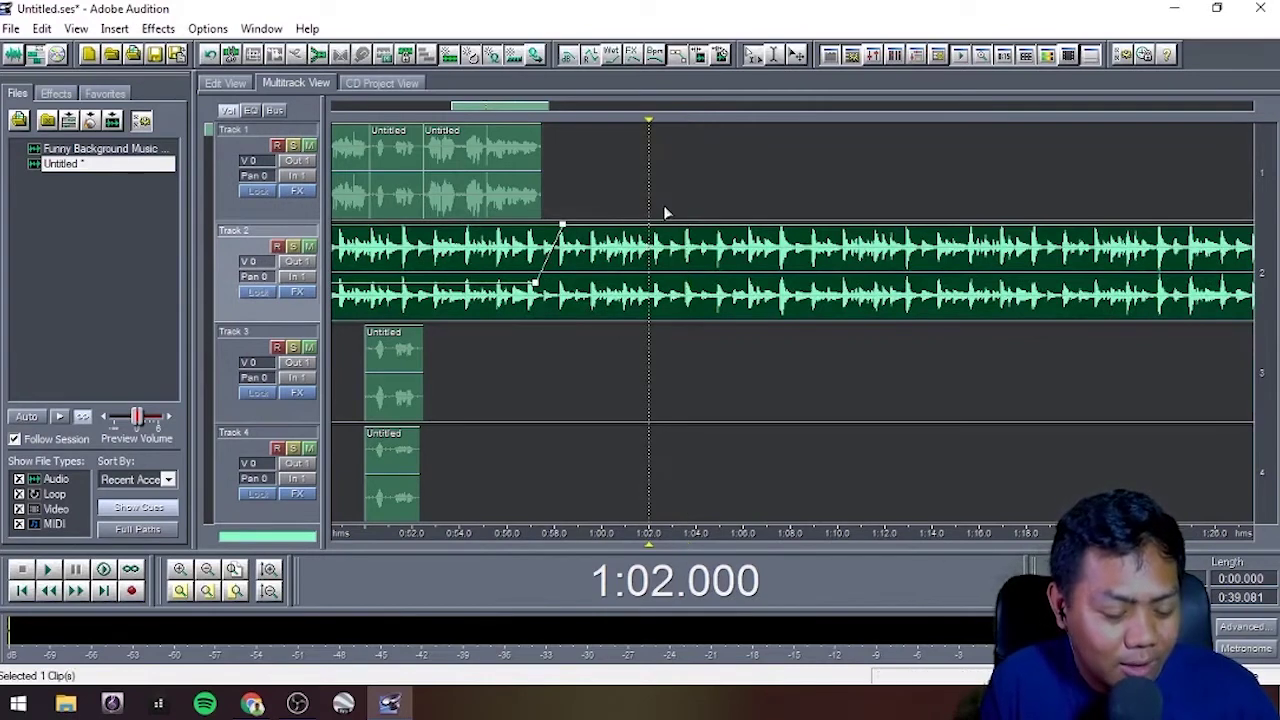
pyautogui.moveTo(651, 126); pyautogui.dragTo(663, 128)
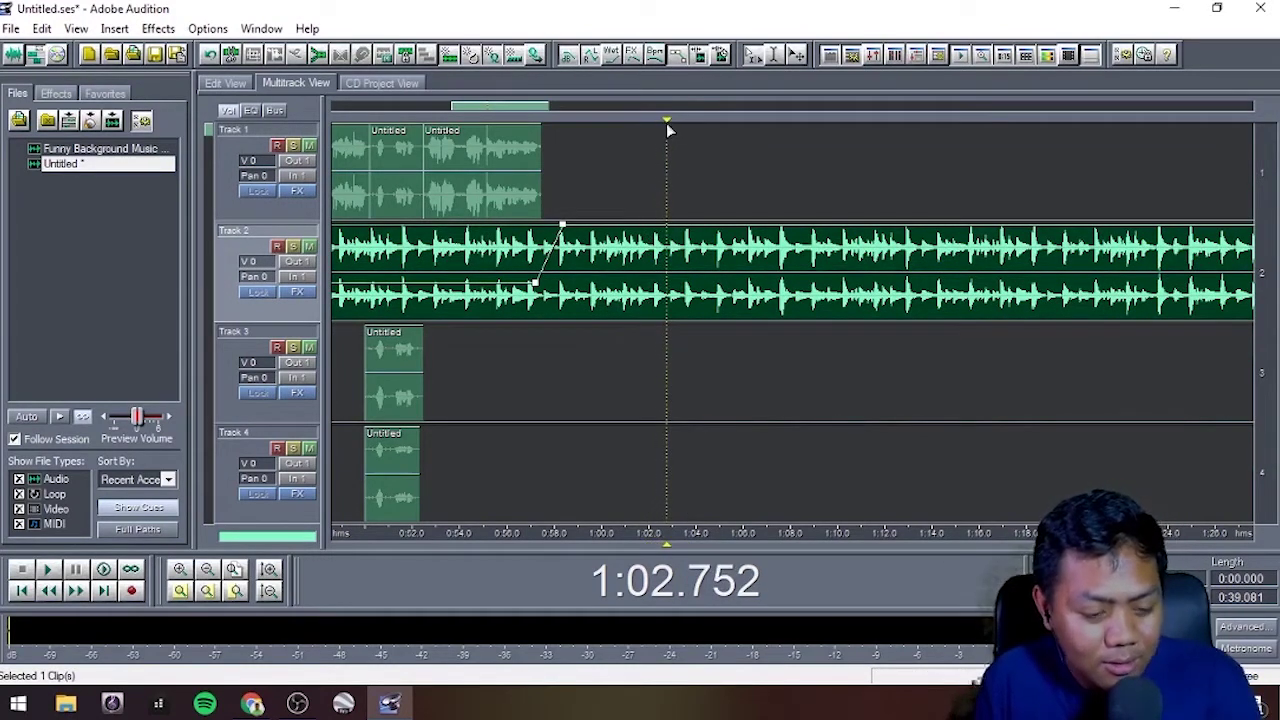
pyautogui.hotkey('ctrl', 'k')
pyautogui.click(717, 258)
pyautogui.press('Delete')
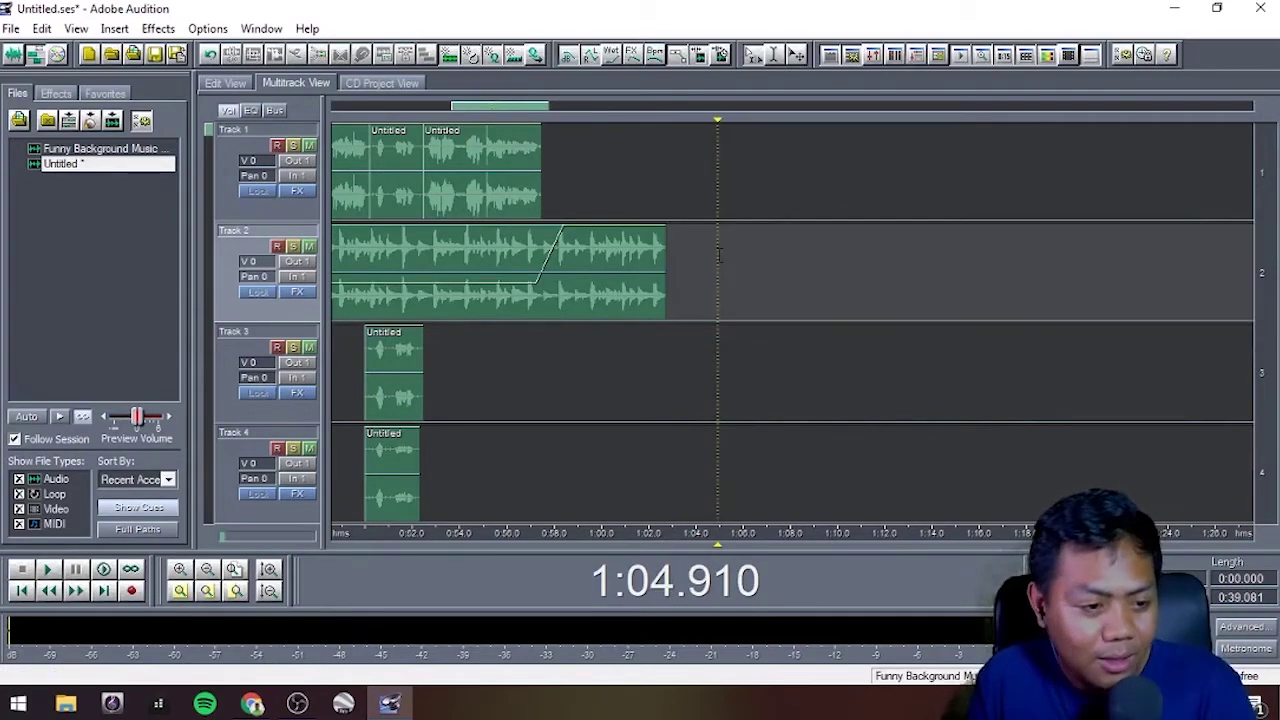
pyautogui.hotkey('ctrl', 'z')
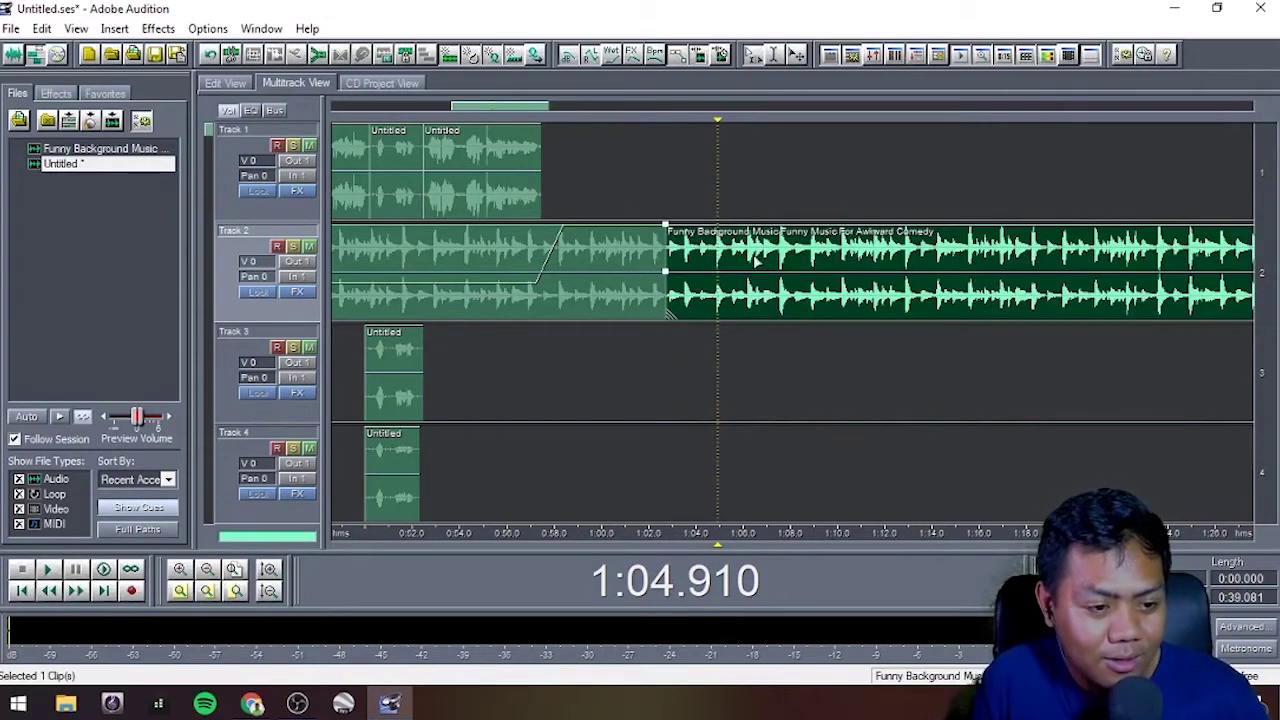
pyautogui.press('Delete')
pyautogui.click(647, 246)
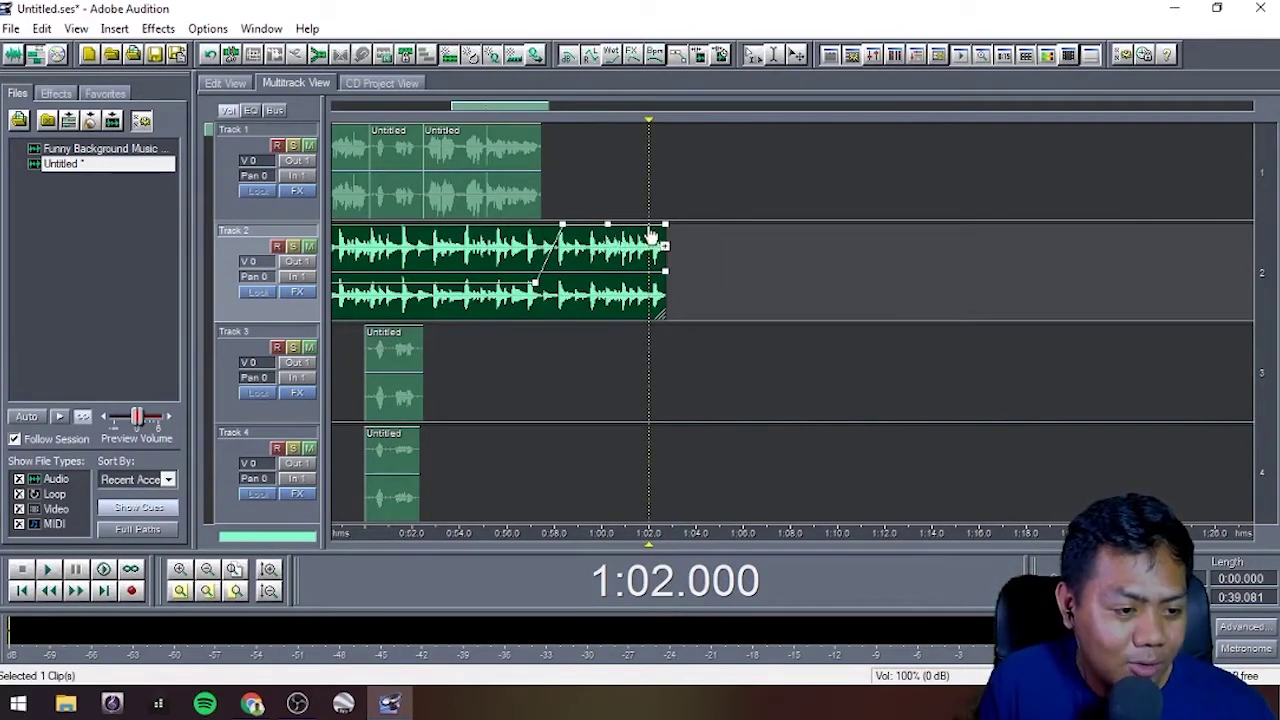
pyautogui.moveTo(667, 235); pyautogui.dragTo(668, 349)
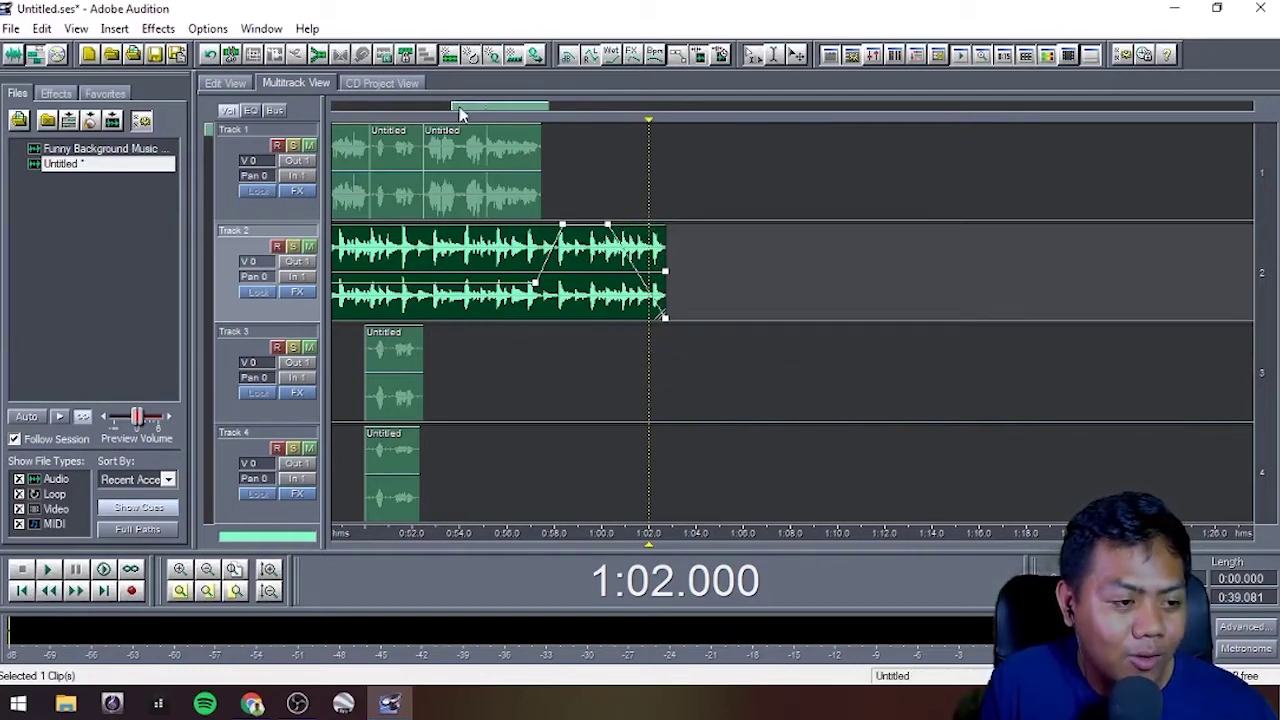
# Step: Play the mix from 0:54.560 to check the ending, then zoom out to show the session from 0:00
pyautogui.click(528, 385)
pyautogui.click(472, 373)
pyautogui.press('space')
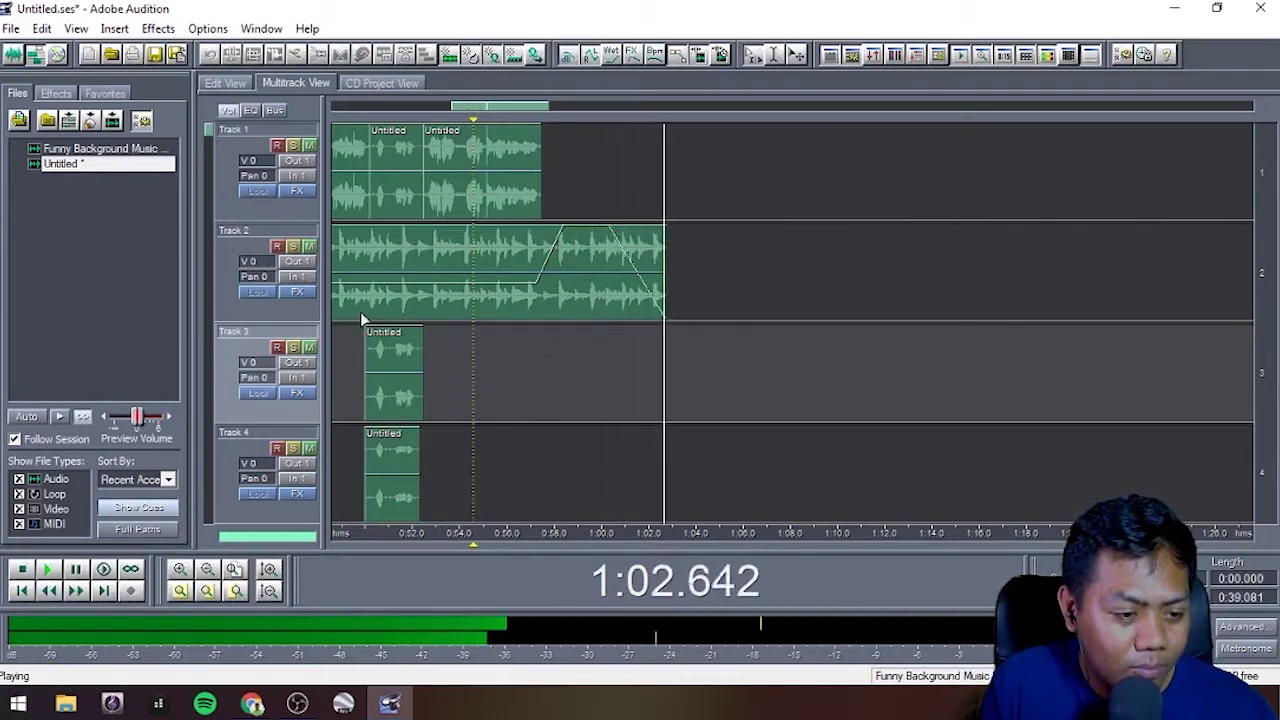
pyautogui.press('space')
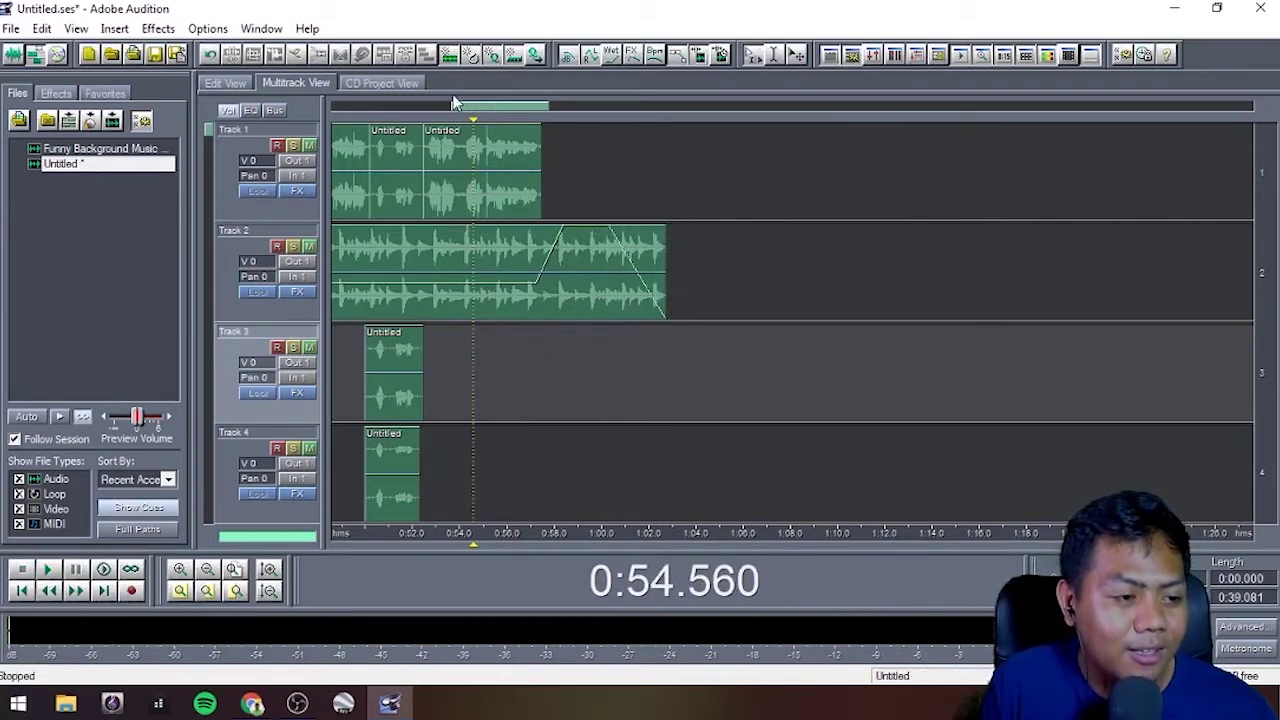
pyautogui.moveTo(450, 105); pyautogui.dragTo(224, 97)
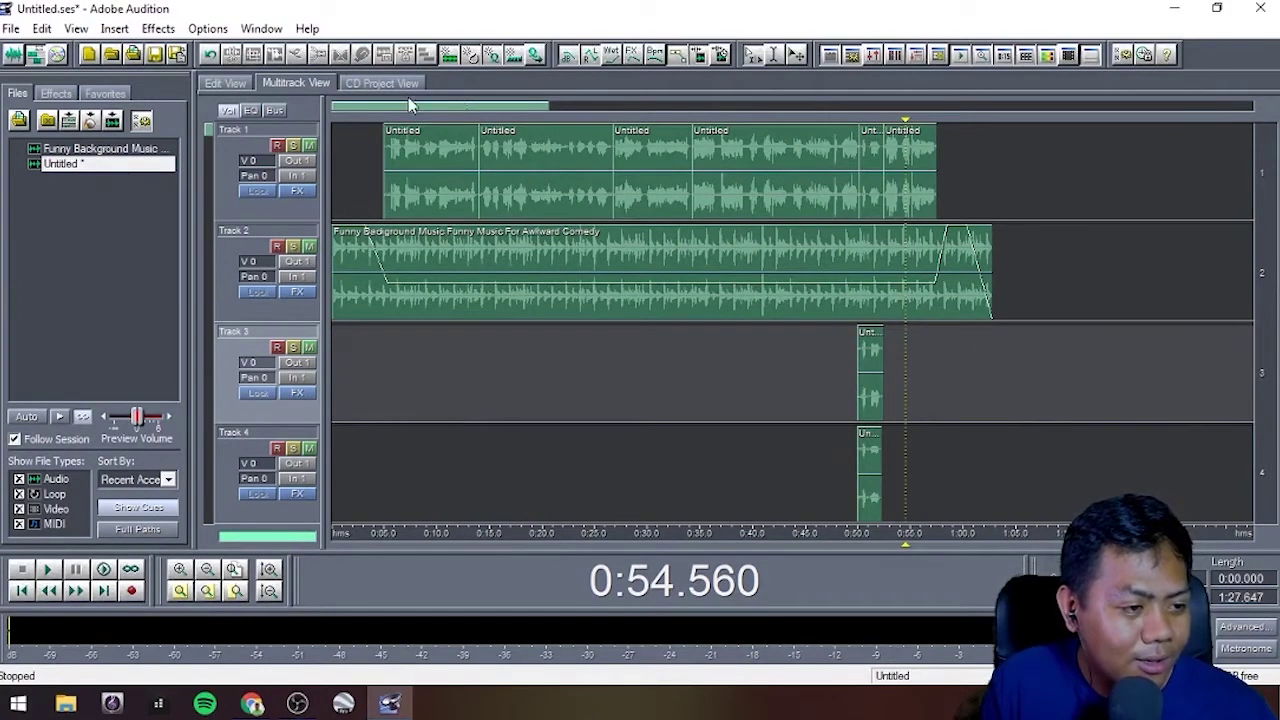
# Step: Zoom out to the whole session, select the Track 2 music, then zoom in on the first ~33 seconds
pyautogui.moveTo(548, 104); pyautogui.dragTo(600, 104)
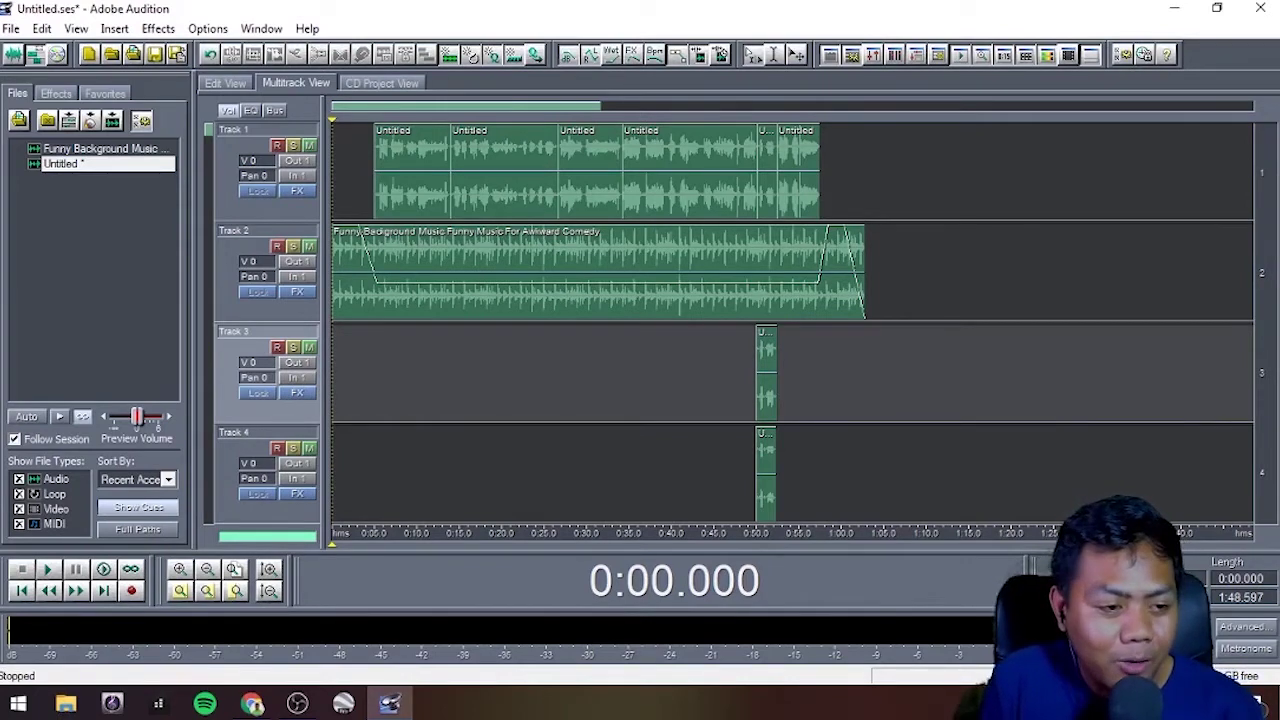
pyautogui.click(462, 258)
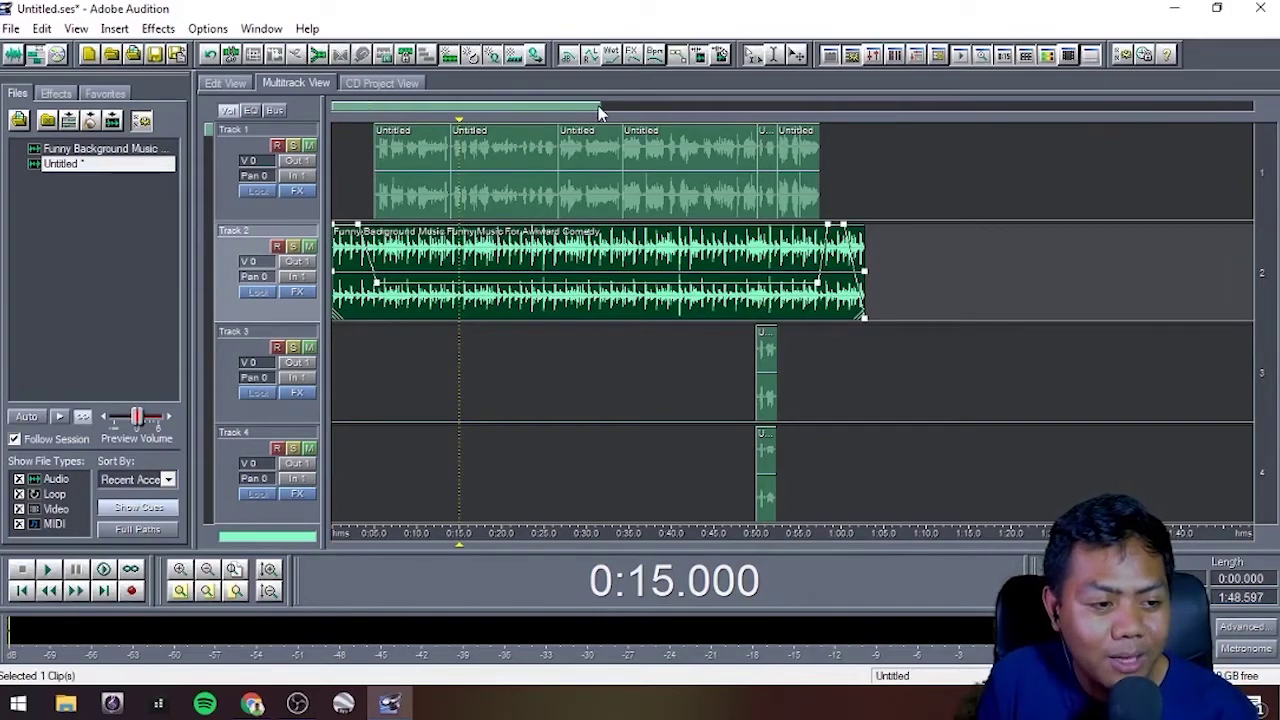
pyautogui.moveTo(601, 104); pyautogui.dragTo(420, 106)
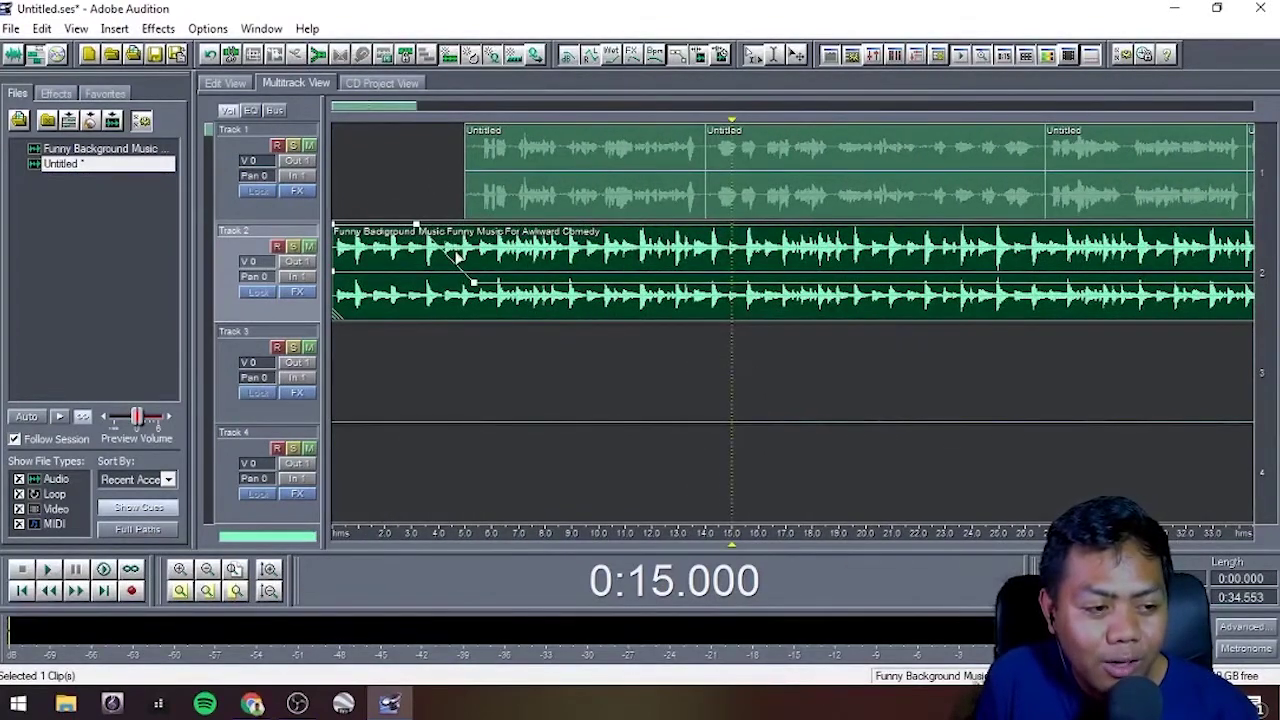
# Step: Open the first Track 1 voice clip by itself in the waveform editor
pyautogui.click(615, 150)
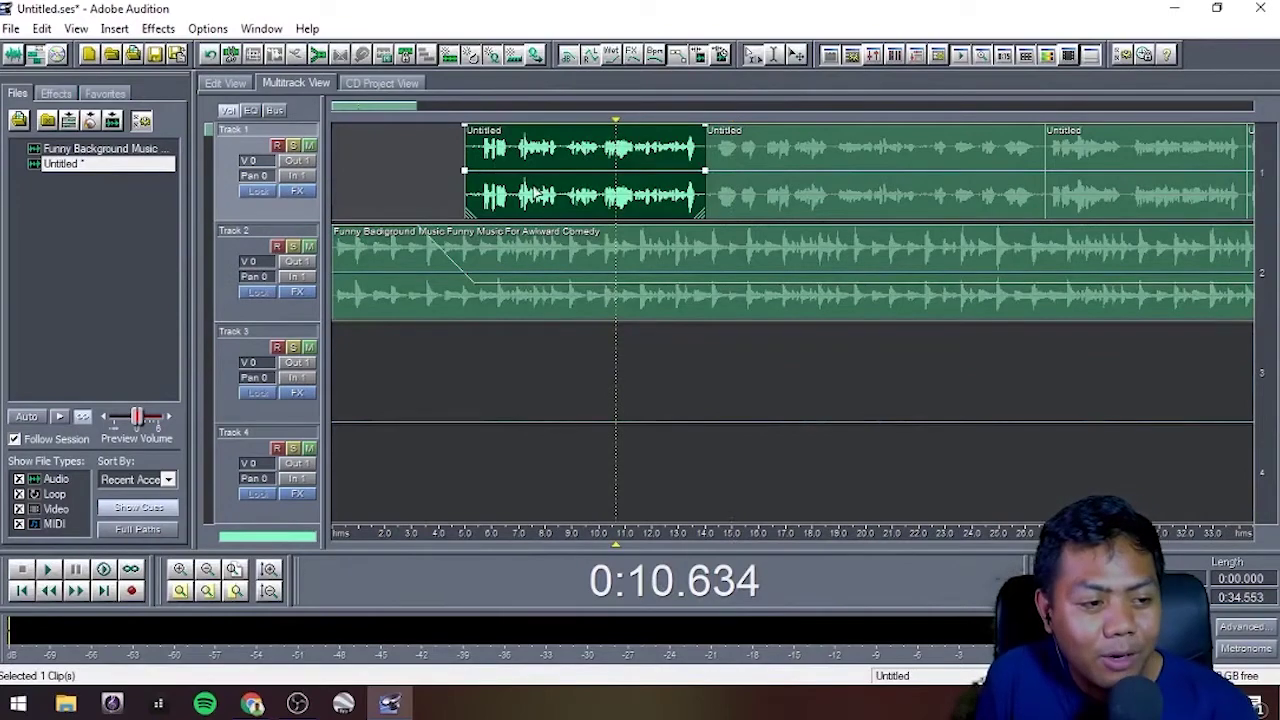
pyautogui.doubleClick(591, 157)
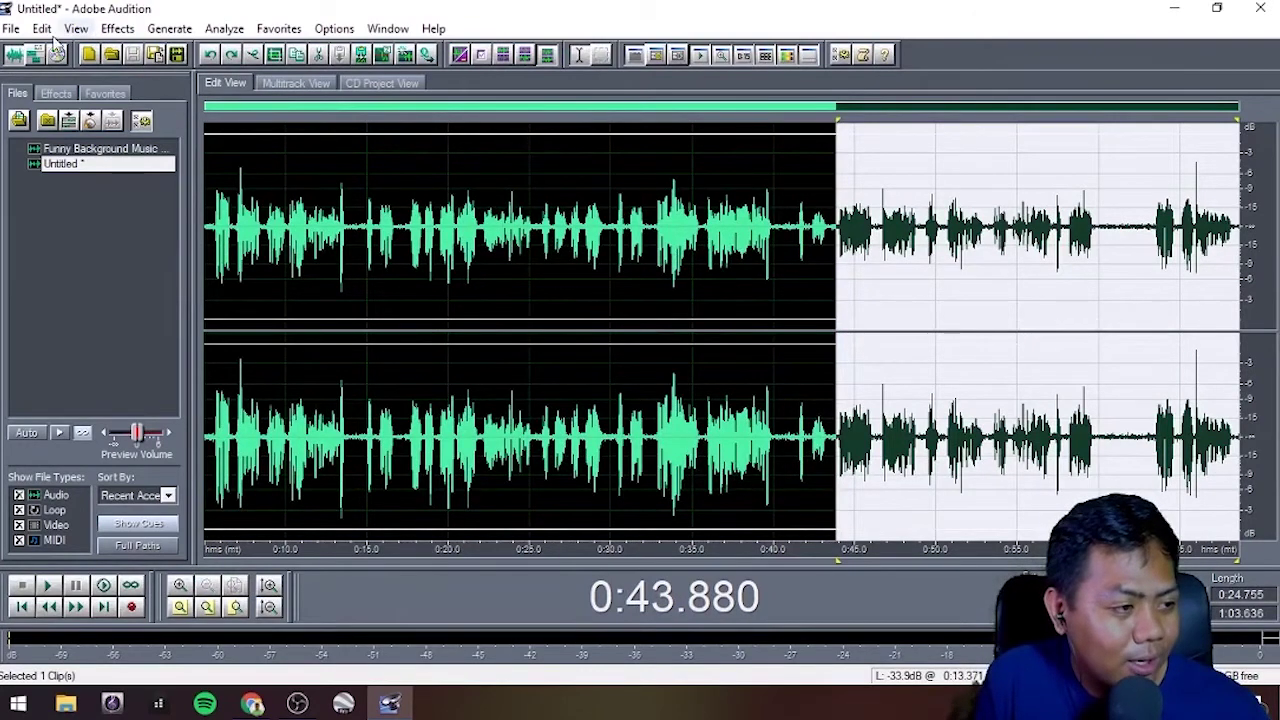
pyautogui.click(33, 56)
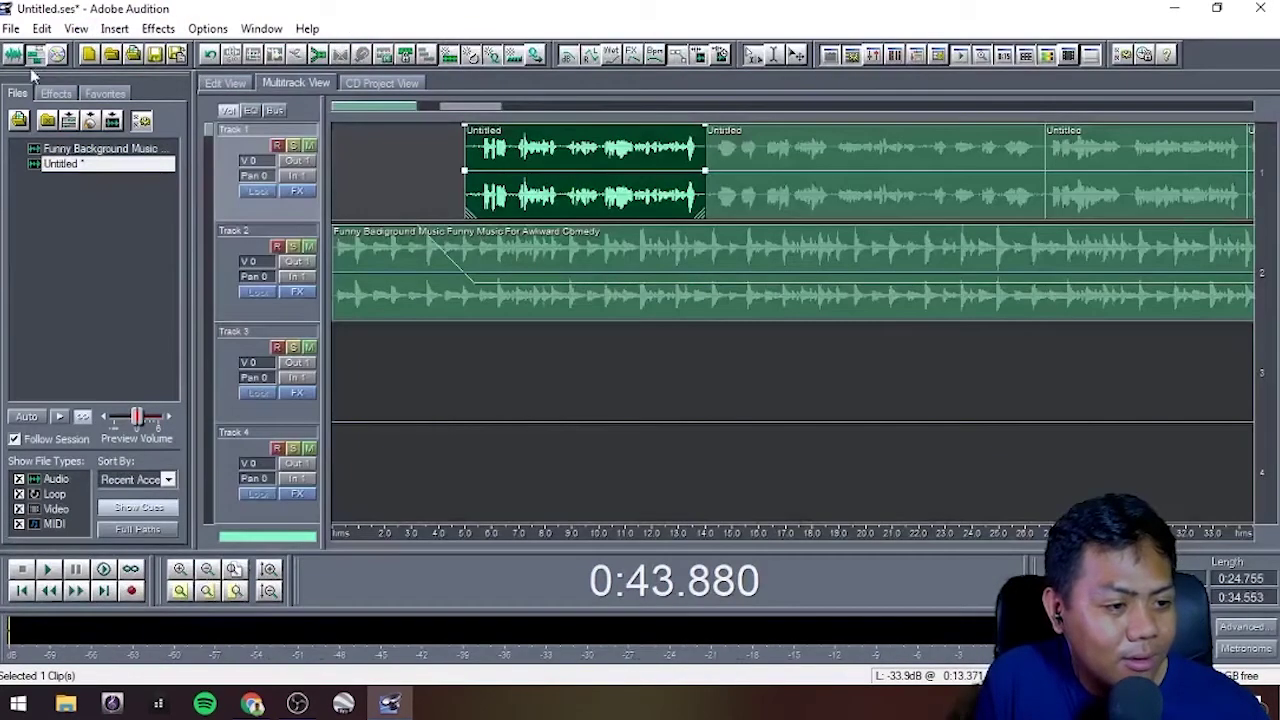
pyautogui.click(513, 157)
pyautogui.doubleClick(548, 148)
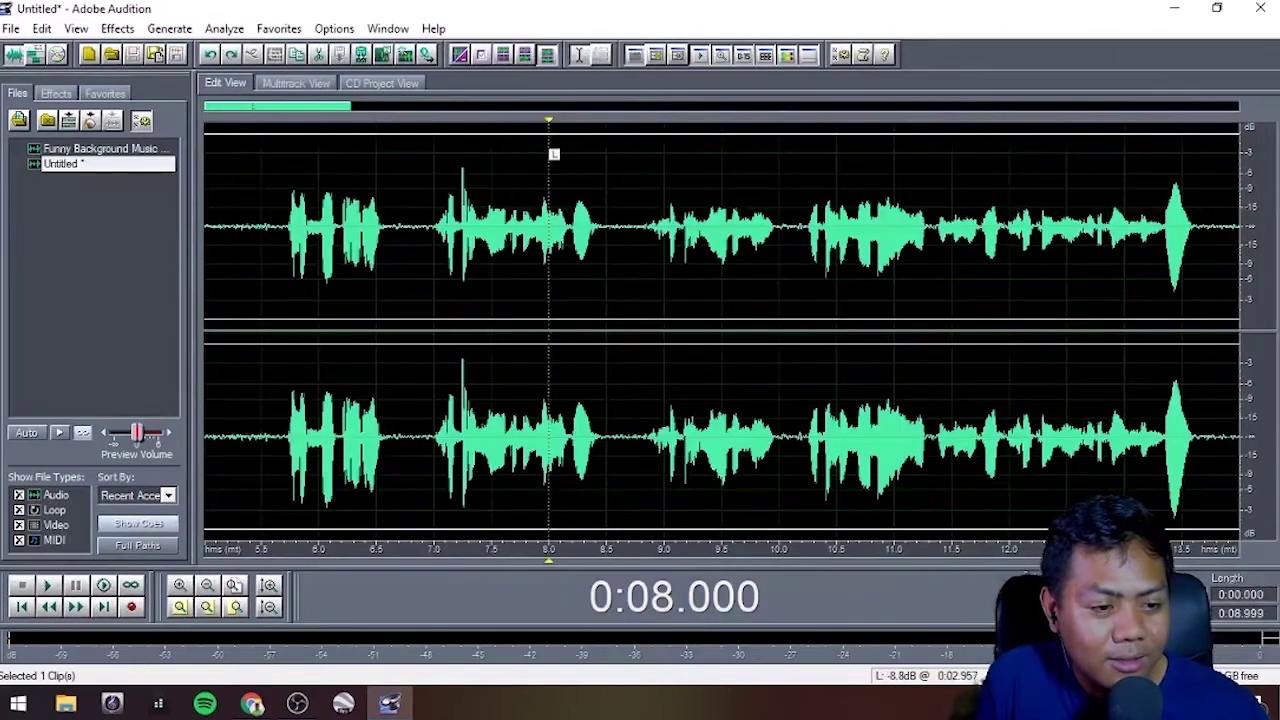
# Step: Select the clip from about 5.6 s onward, browse the Delay Effects menu, and play from 5.66 s
pyautogui.moveTo(272, 230); pyautogui.dragTo(1197, 230)
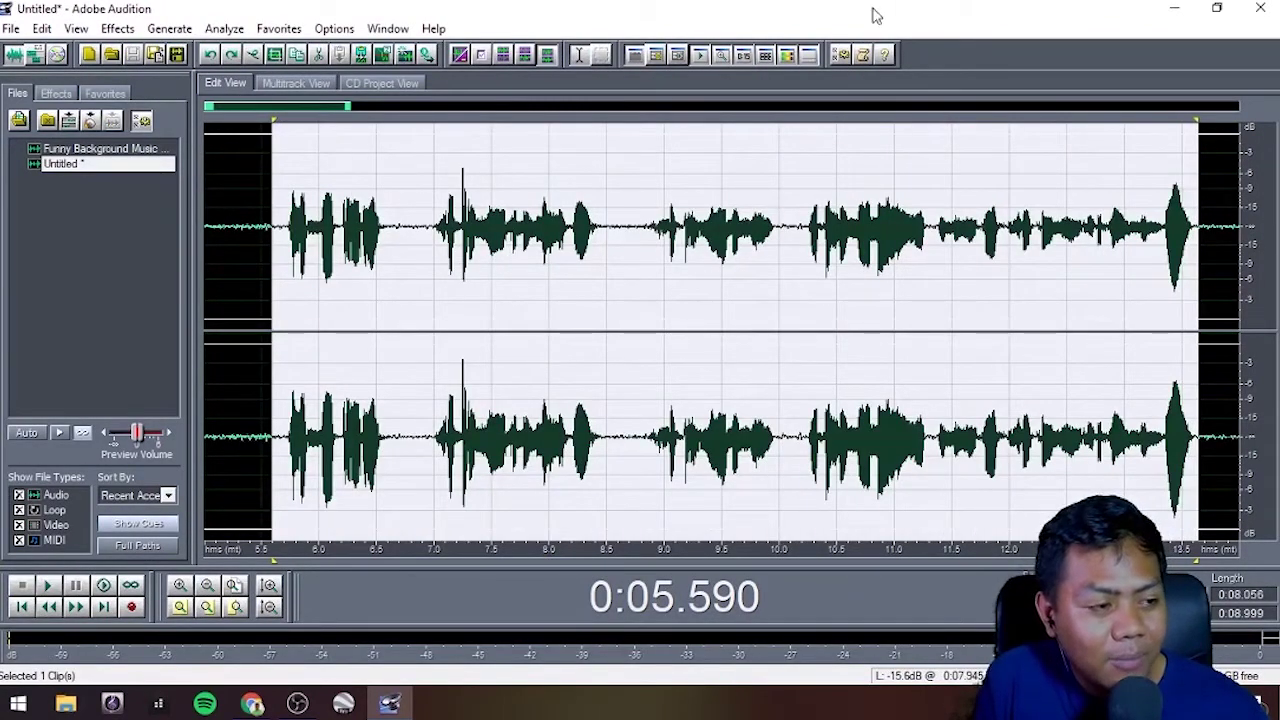
pyautogui.click(117, 28)
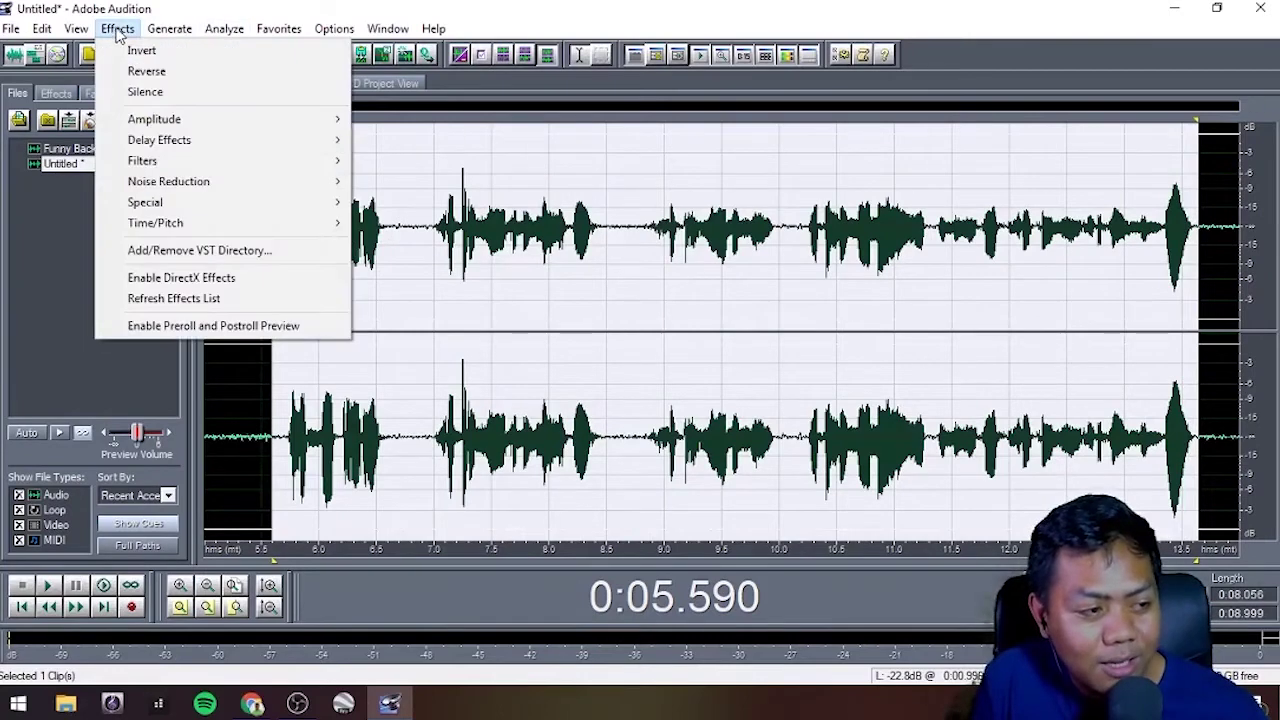
pyautogui.moveTo(160, 120)
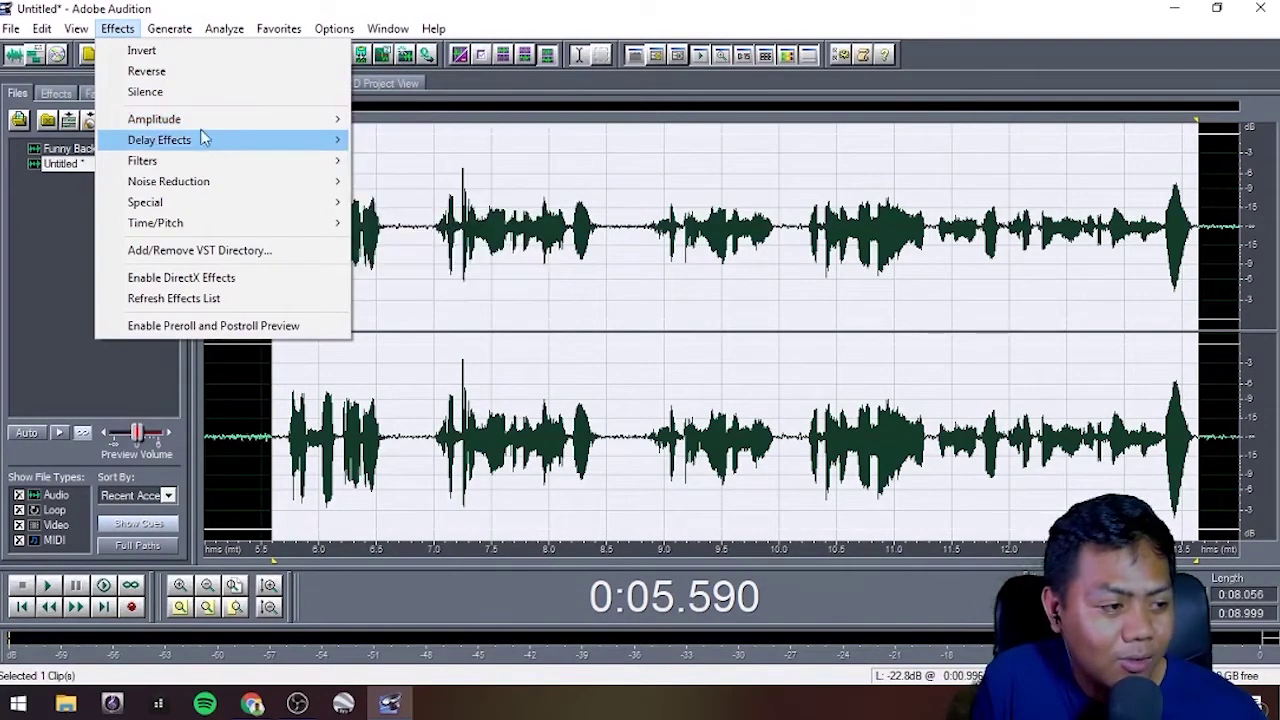
pyautogui.moveTo(205, 142)
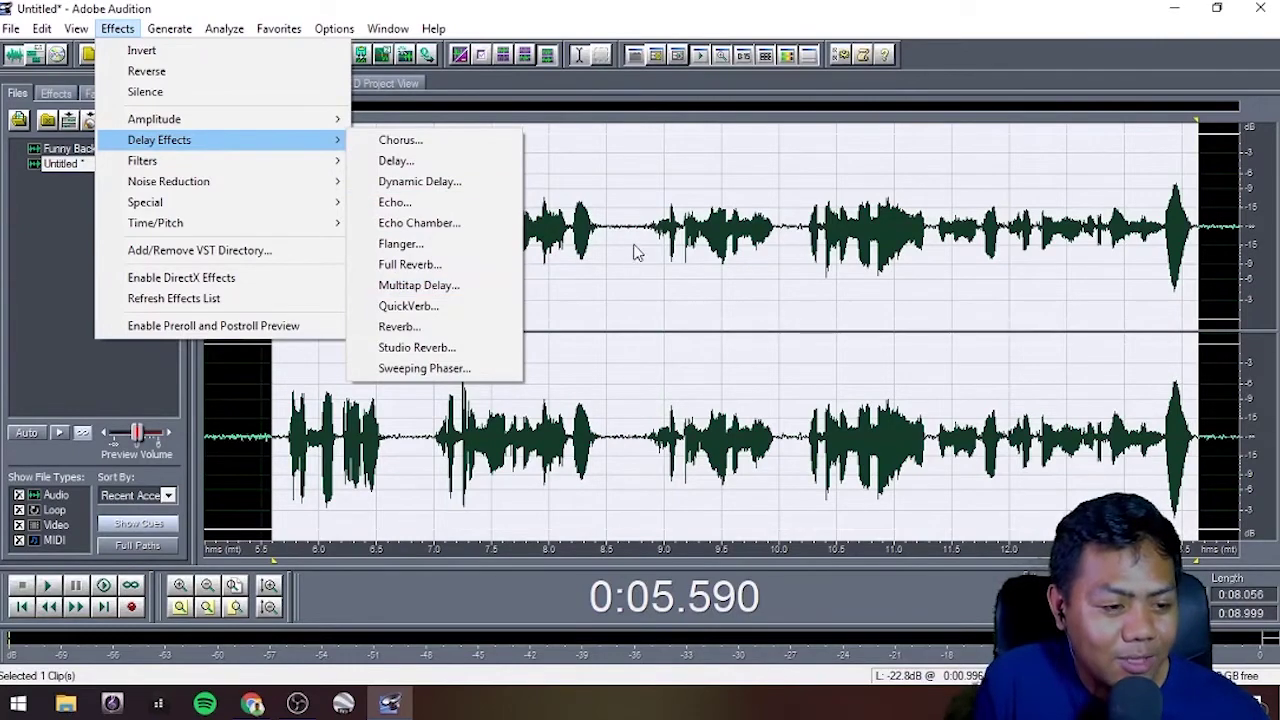
pyautogui.click(577, 250)
pyautogui.click(279, 250)
pyautogui.press('space')
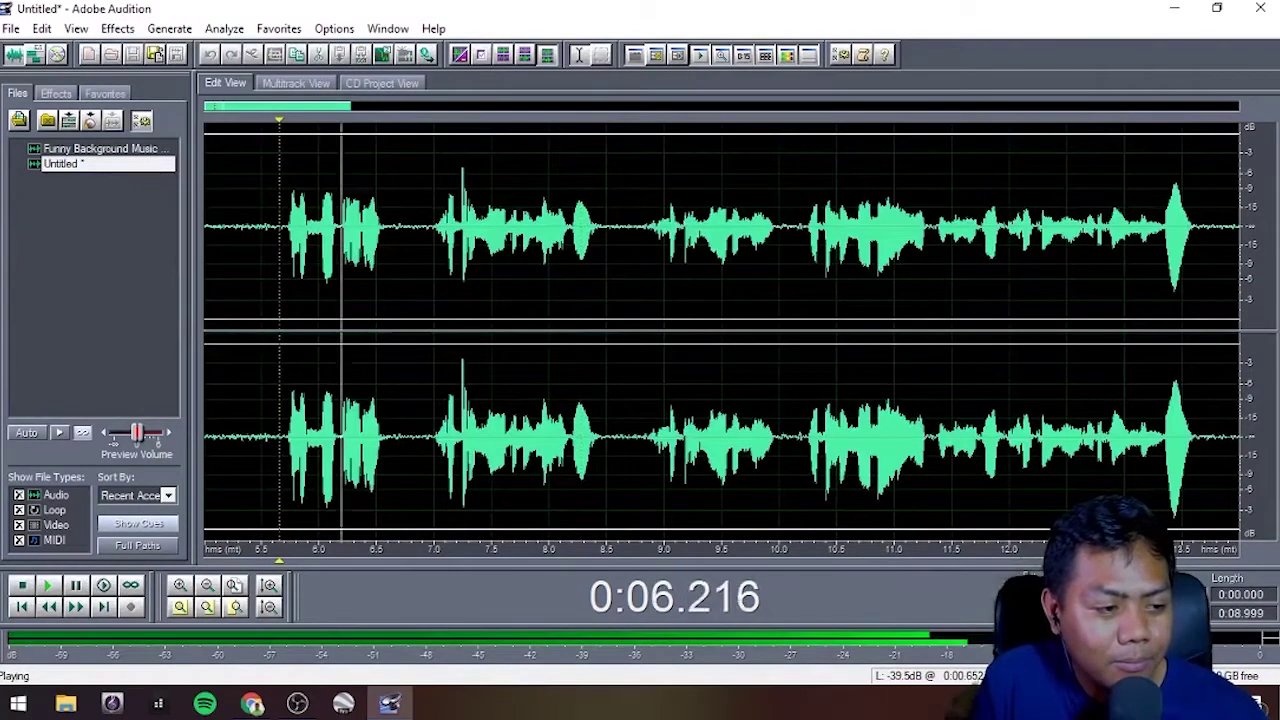
# Step: Select the voice from about 5.7 s to the end and open the Full Reverb effect
pyautogui.press('space')
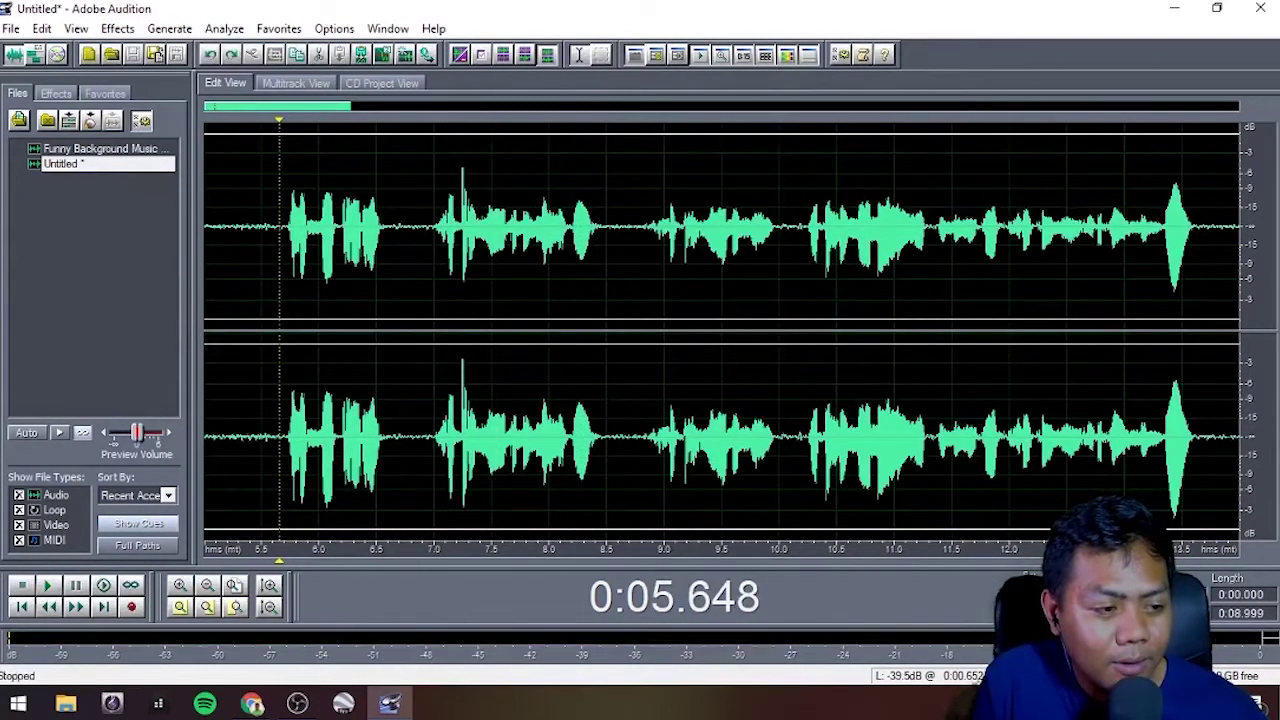
pyautogui.moveTo(282, 250); pyautogui.dragTo(1190, 250)
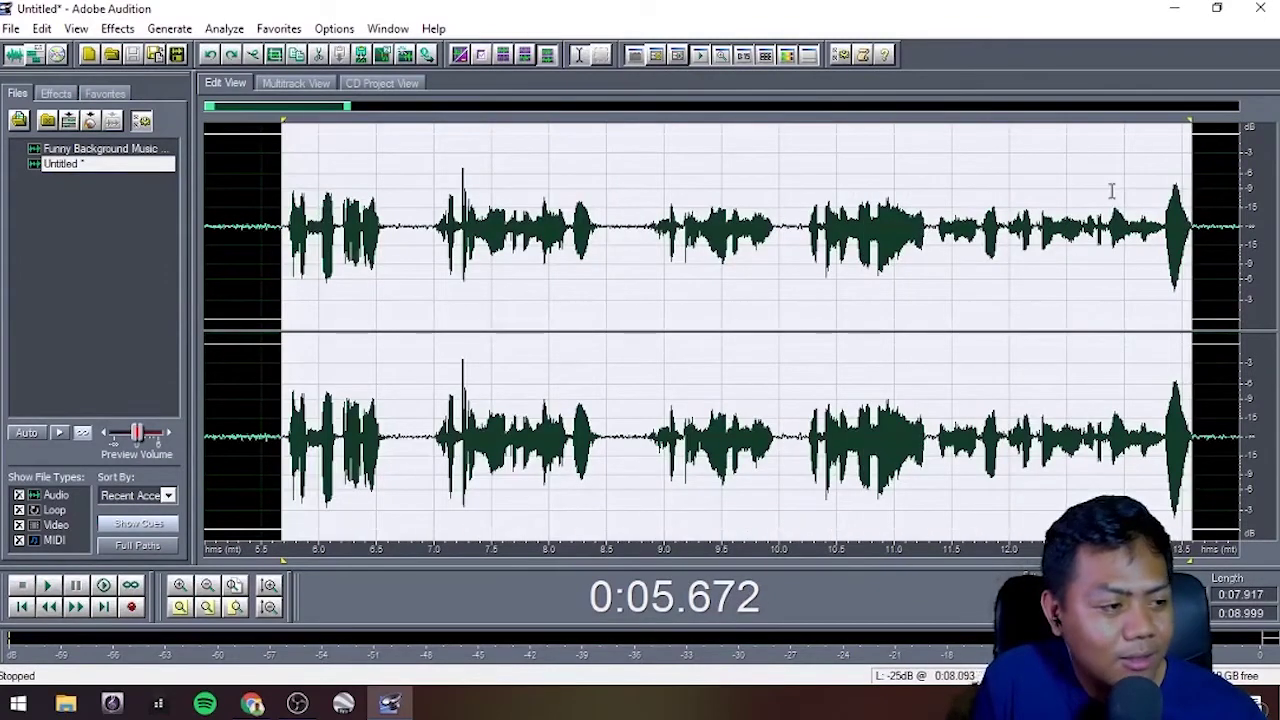
pyautogui.click(117, 28)
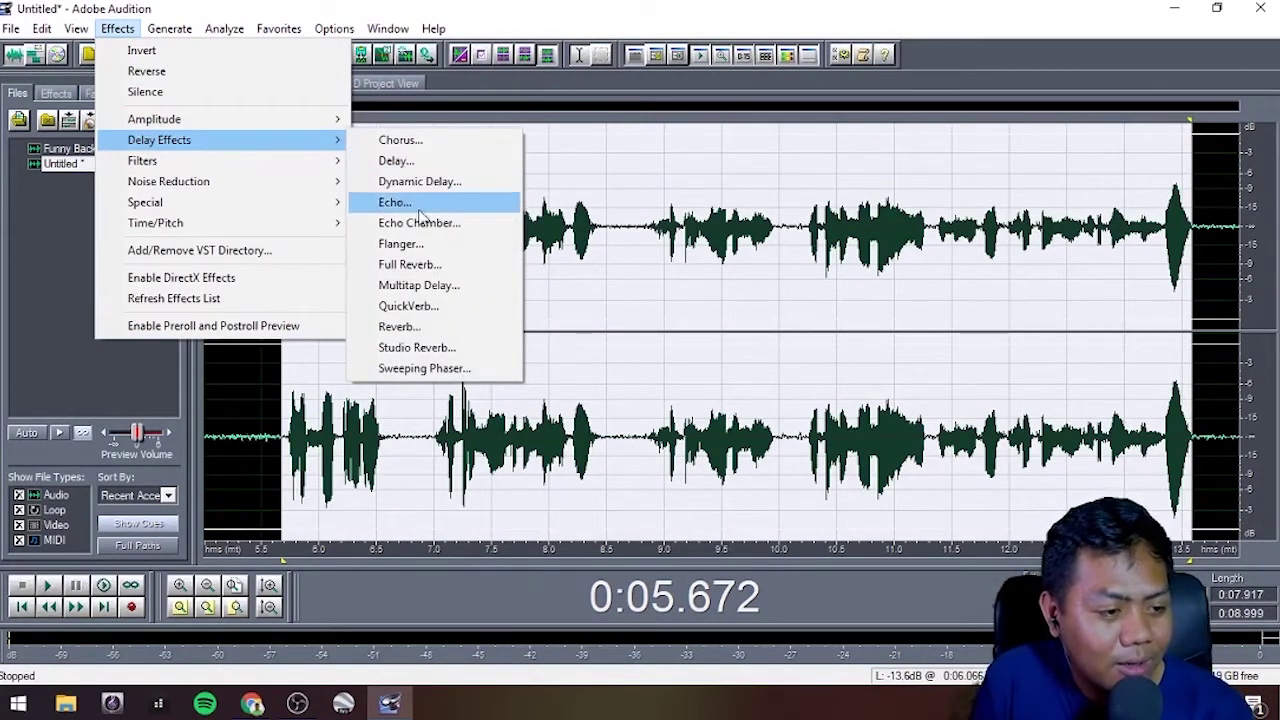
pyautogui.click(425, 266)
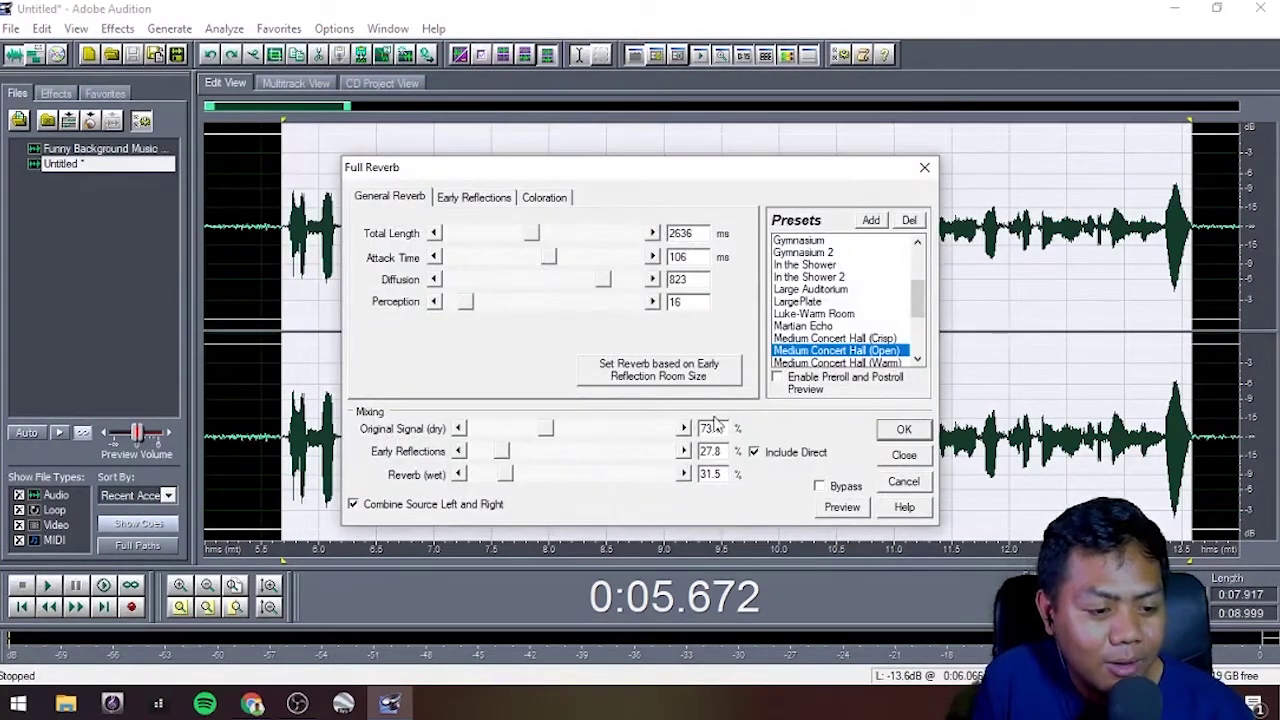
# Step: Preview the MediumVocalPlate, Rich Chamber and StereoPlate presets, then apply Empty Living Room reverb
pyautogui.click(843, 508)
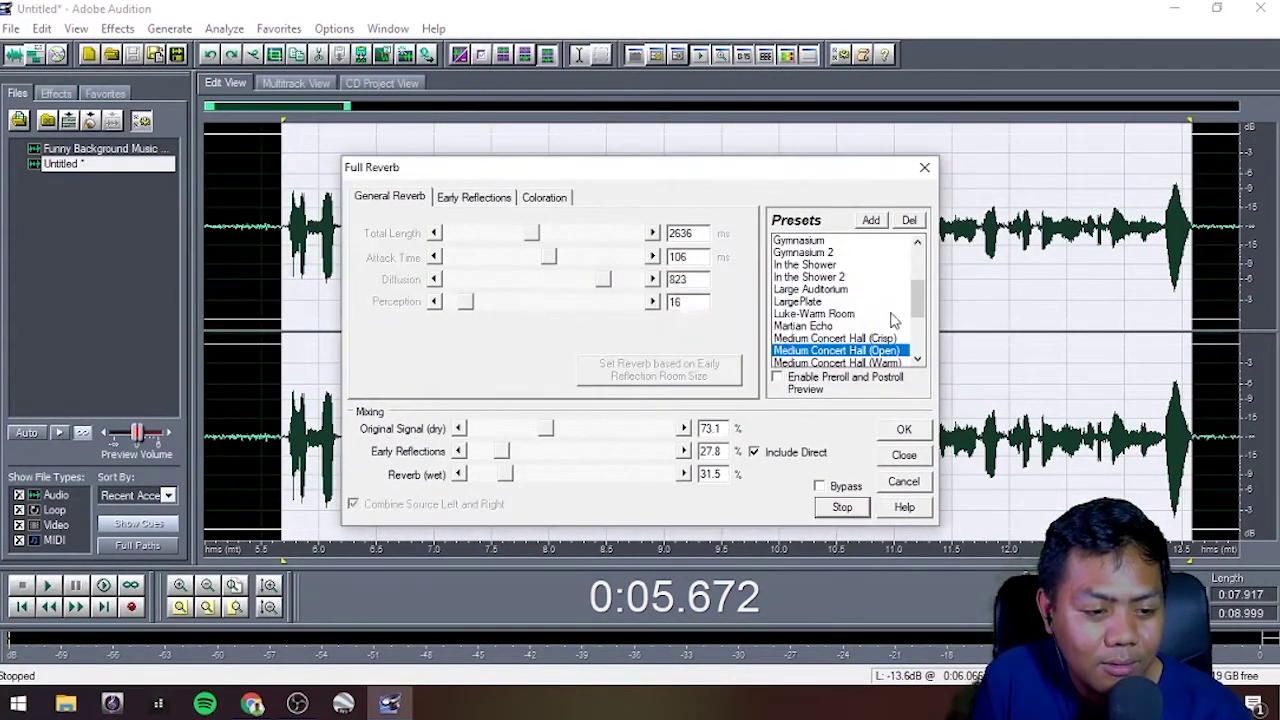
pyautogui.moveTo(920, 310); pyautogui.dragTo(924, 314)
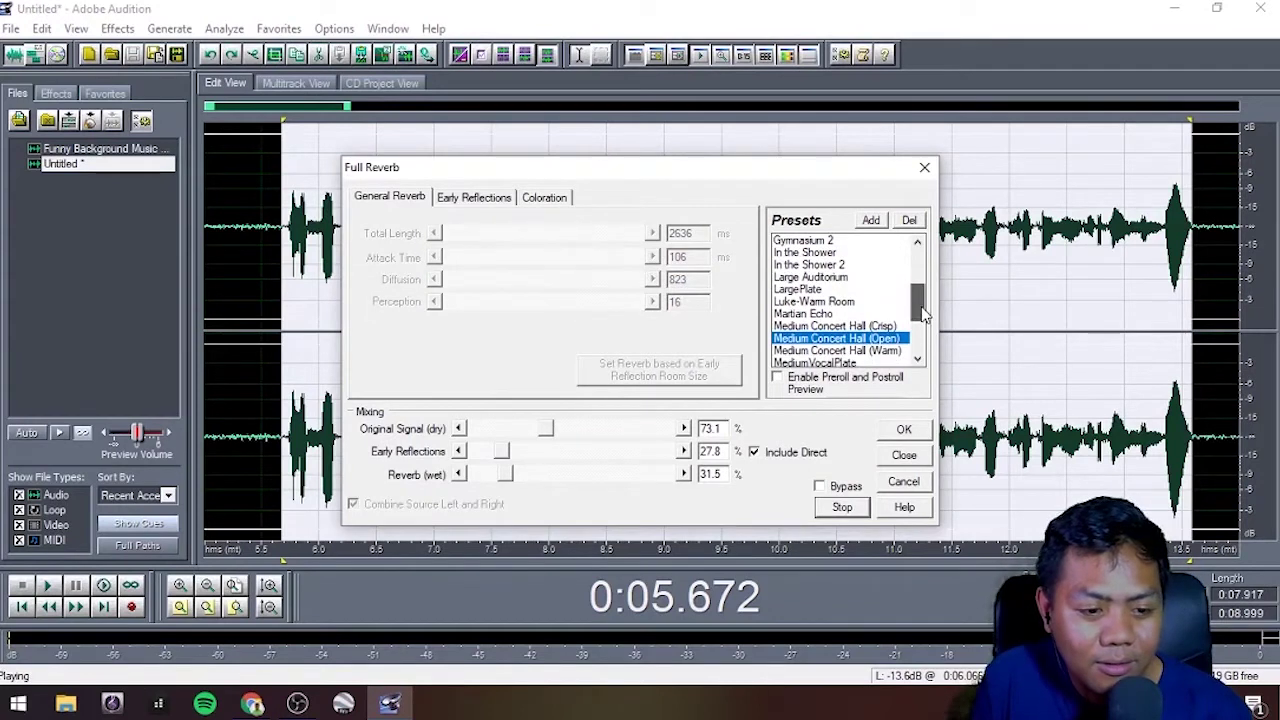
pyautogui.click(834, 364)
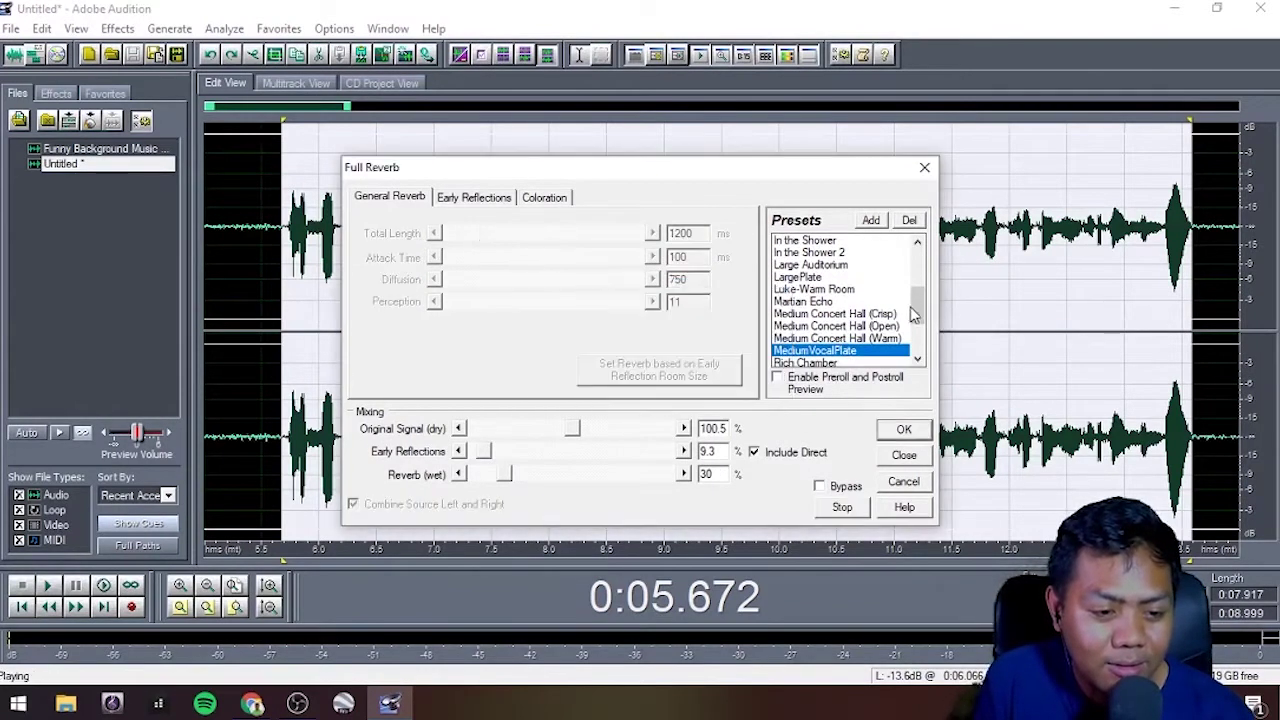
pyautogui.moveTo(920, 316); pyautogui.dragTo(922, 324)
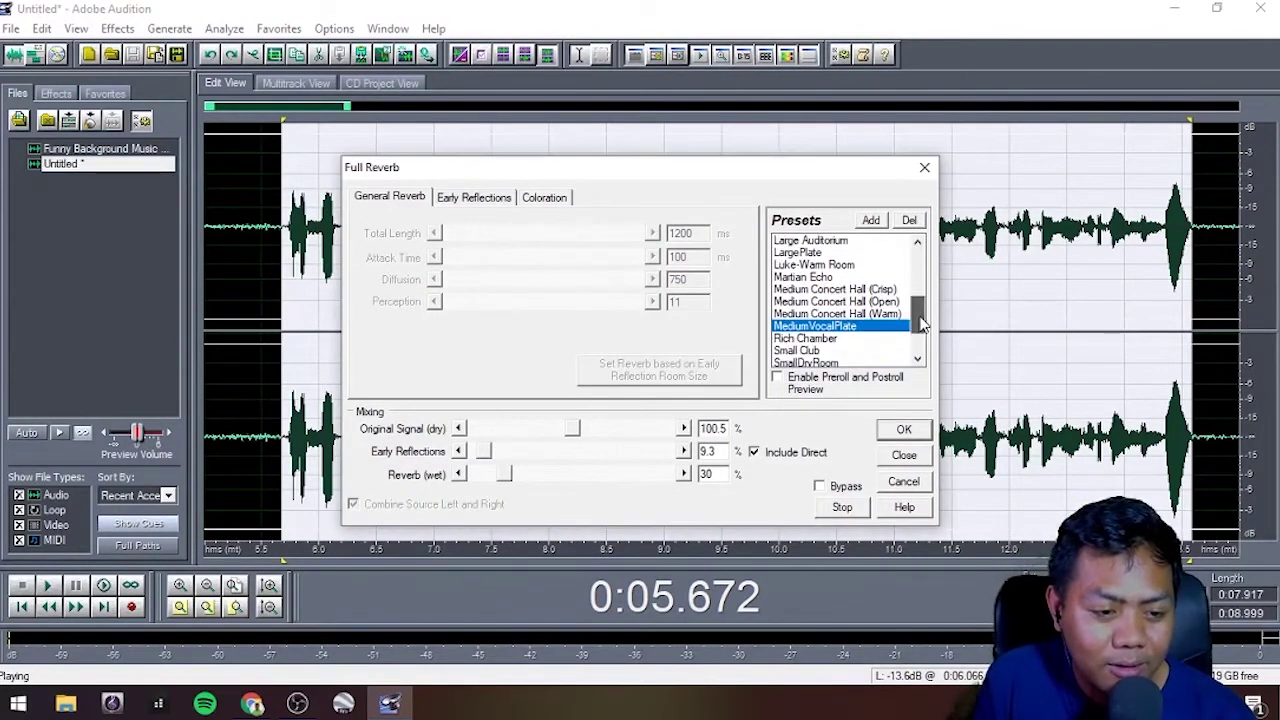
pyautogui.click(815, 339)
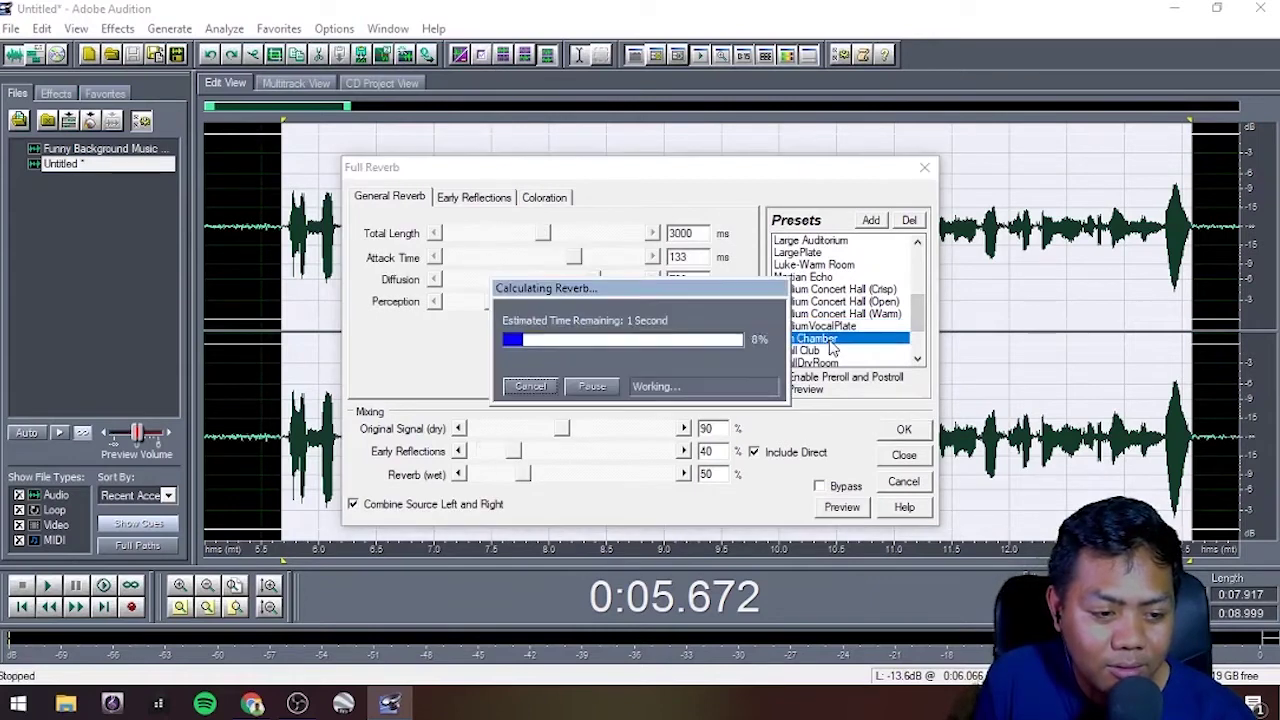
pyautogui.click(921, 336)
pyautogui.click(805, 327)
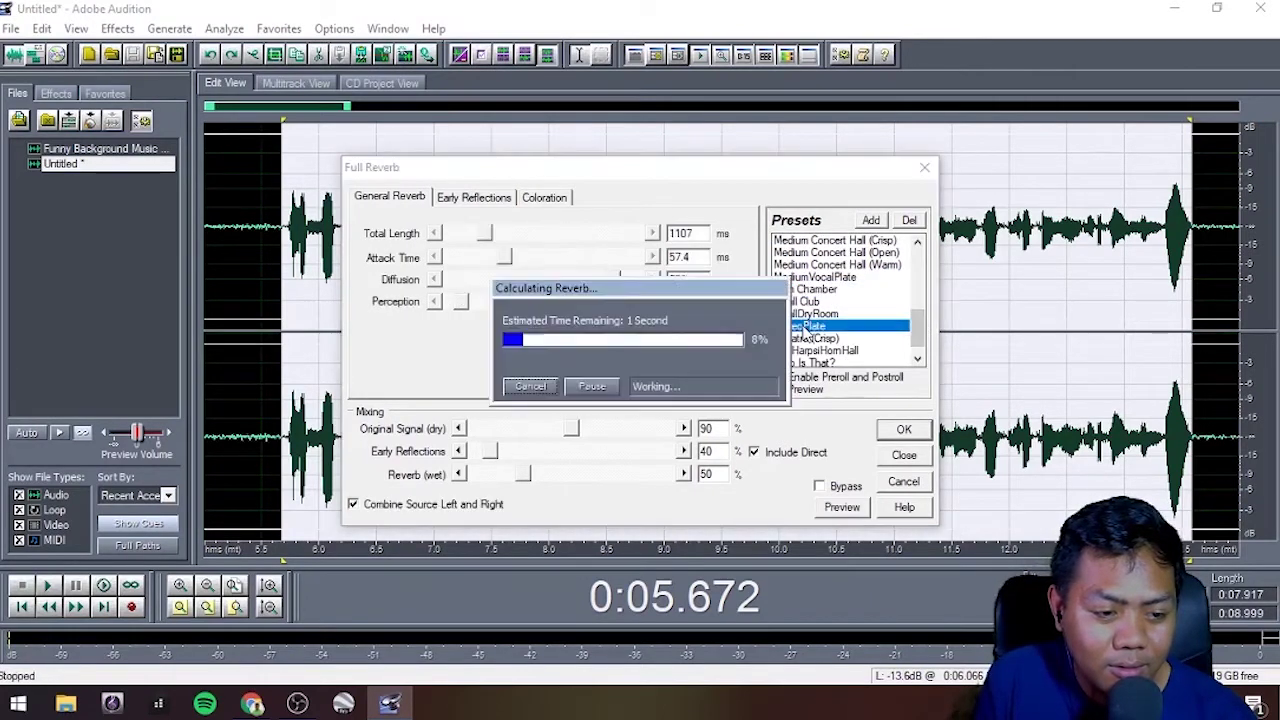
pyautogui.moveTo(920, 337); pyautogui.dragTo(826, 278)
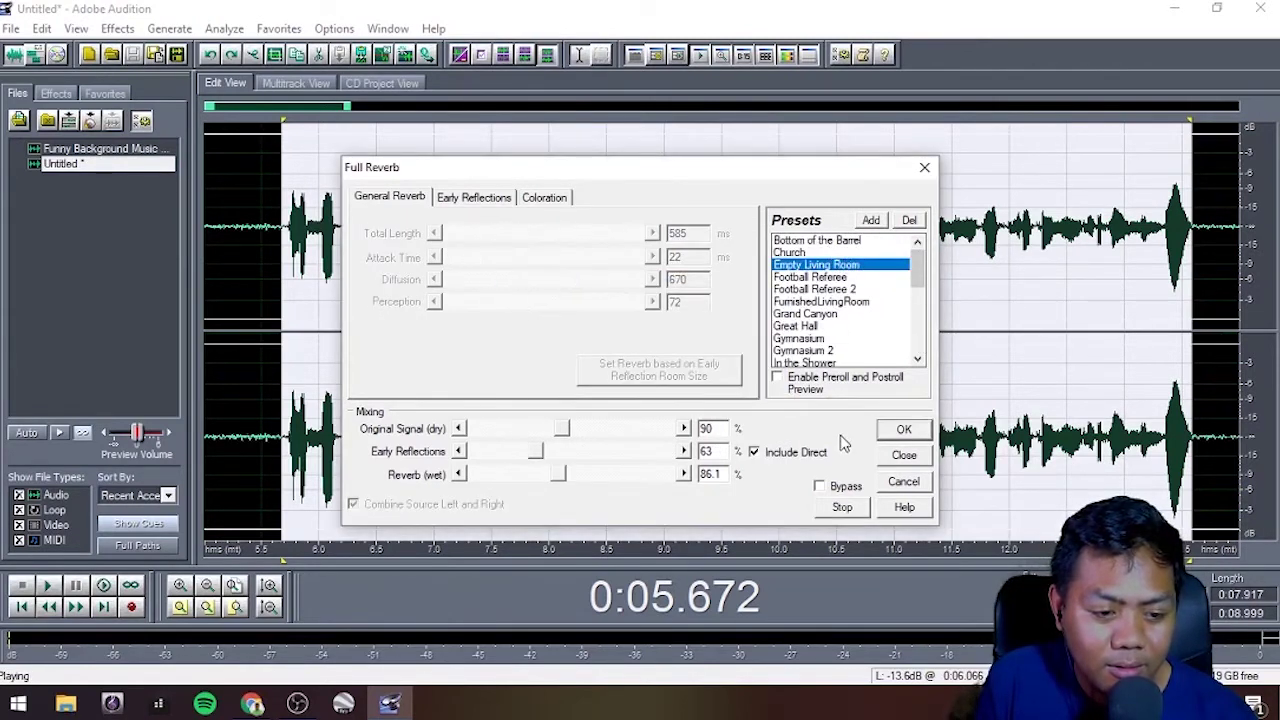
pyautogui.click(847, 509)
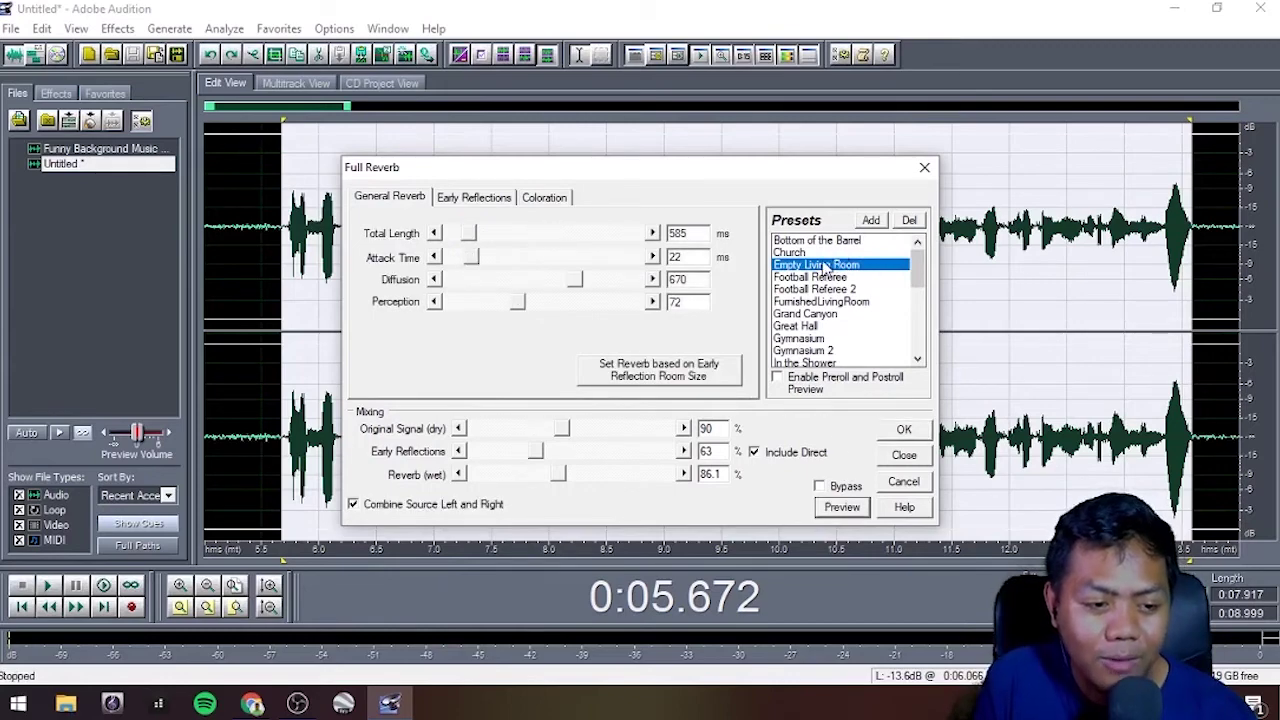
pyautogui.click(902, 431)
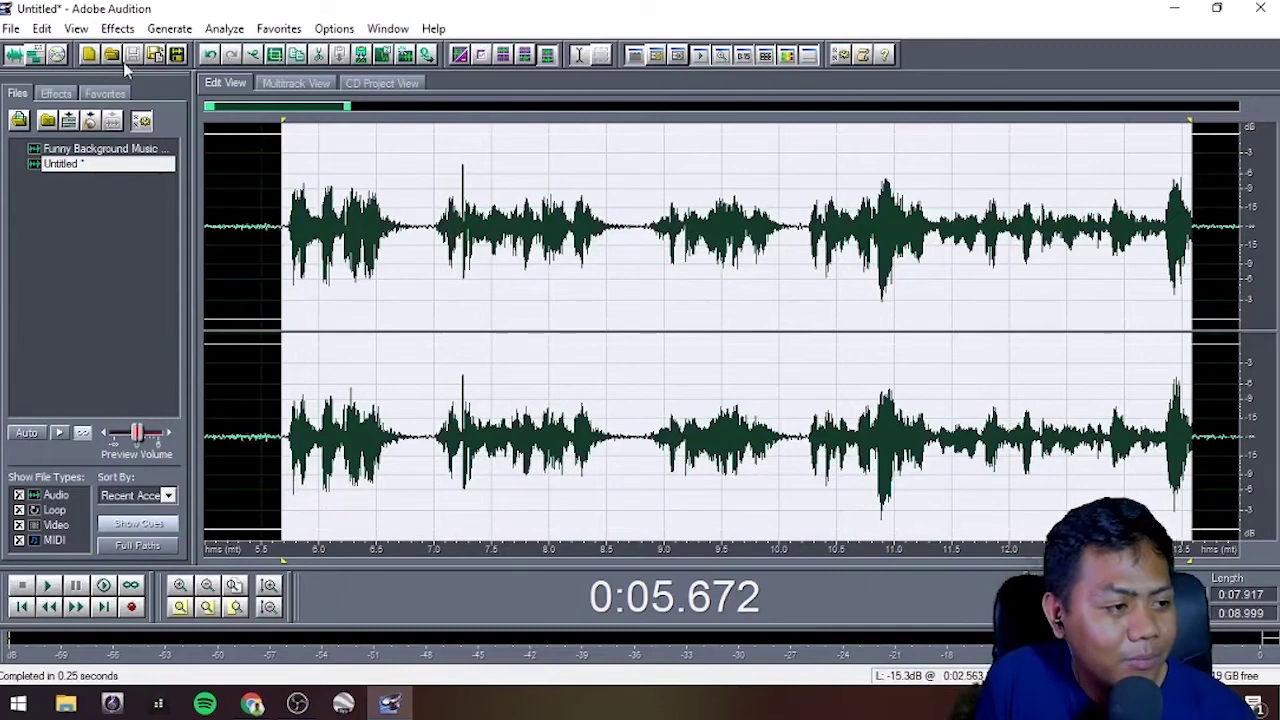
pyautogui.click(33, 58)
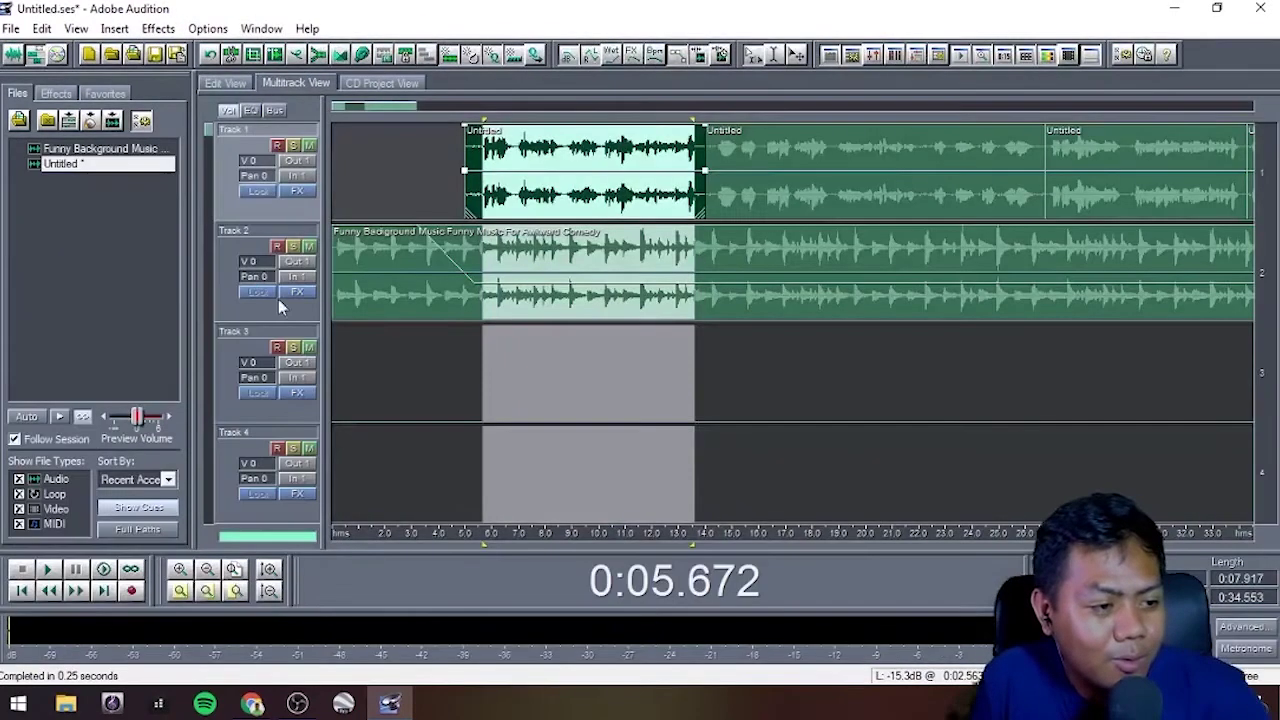
# Step: Play the voice-and-music mix twice, then open the middle Track 1 clip in the waveform editor
pyautogui.click(457, 368)
pyautogui.press('space')
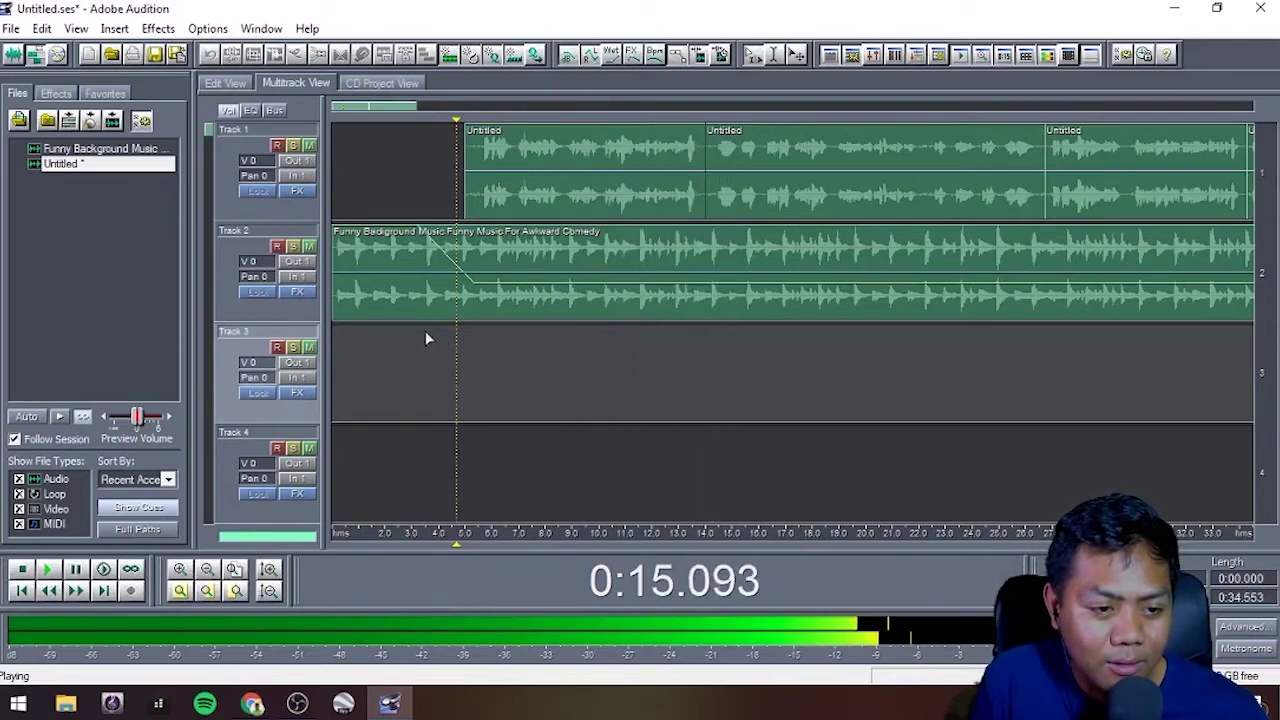
pyautogui.press('space')
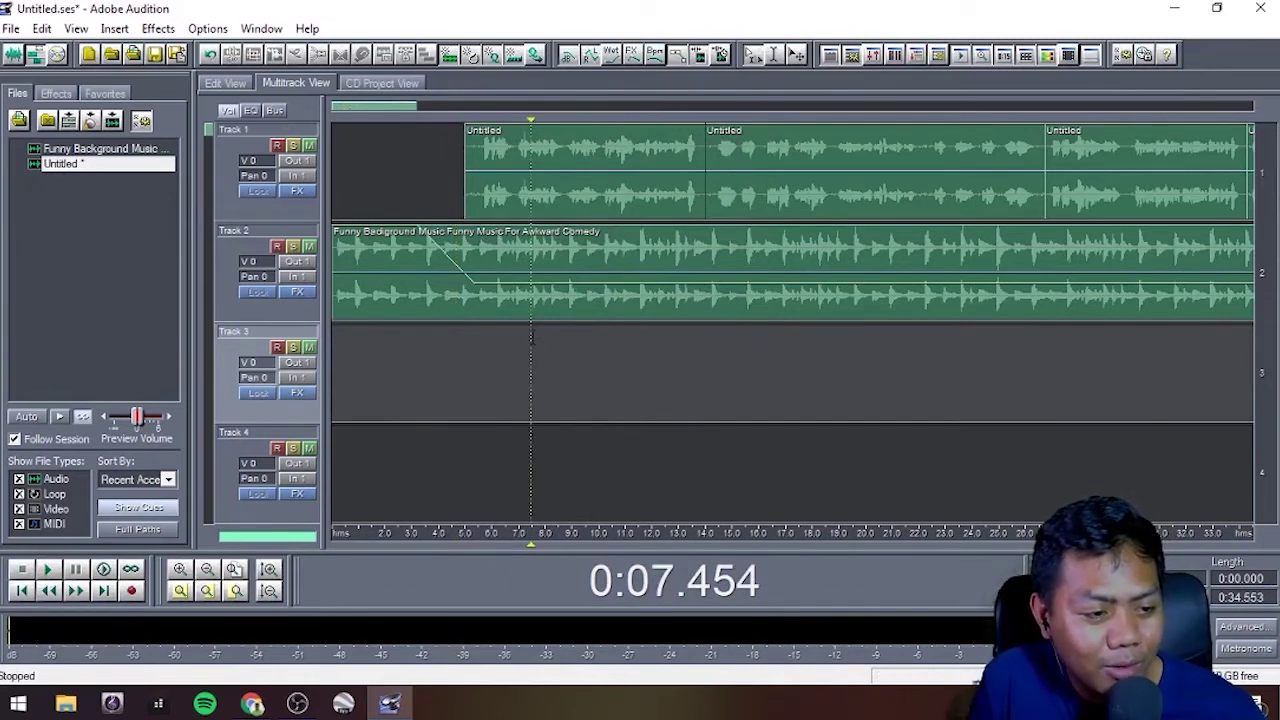
pyautogui.press('space')
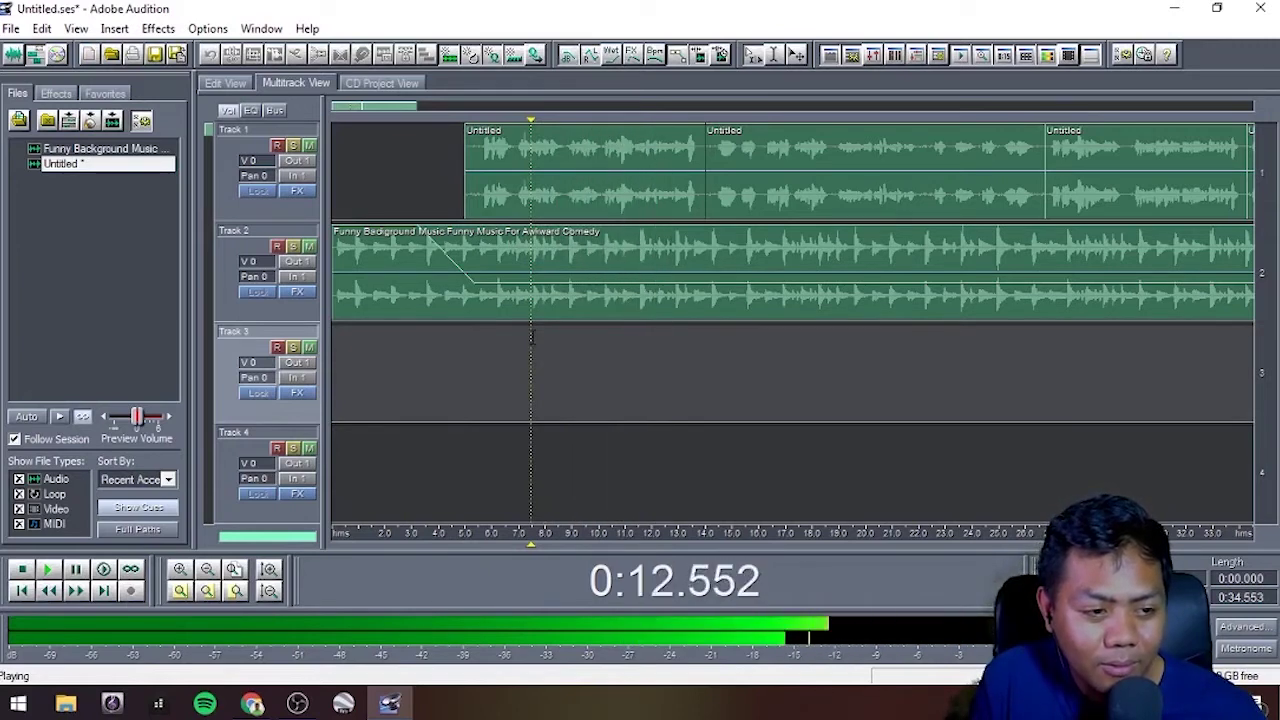
pyautogui.press('space')
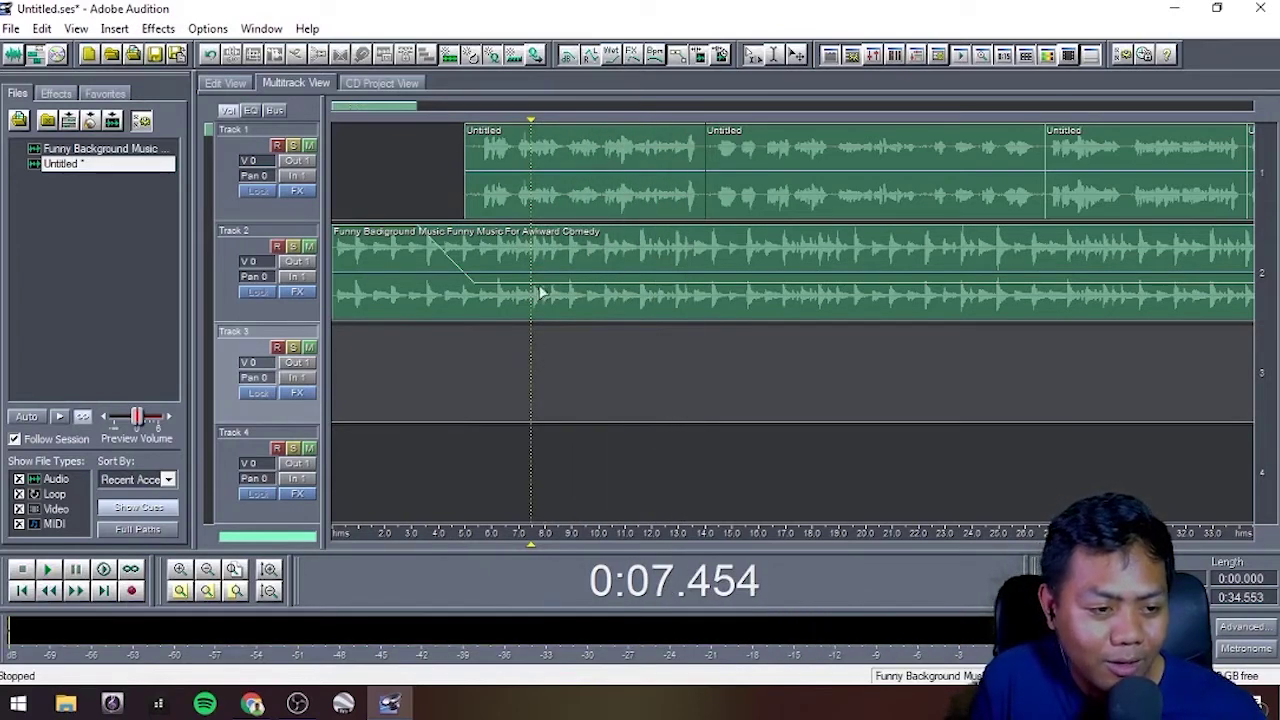
pyautogui.doubleClick(786, 158)
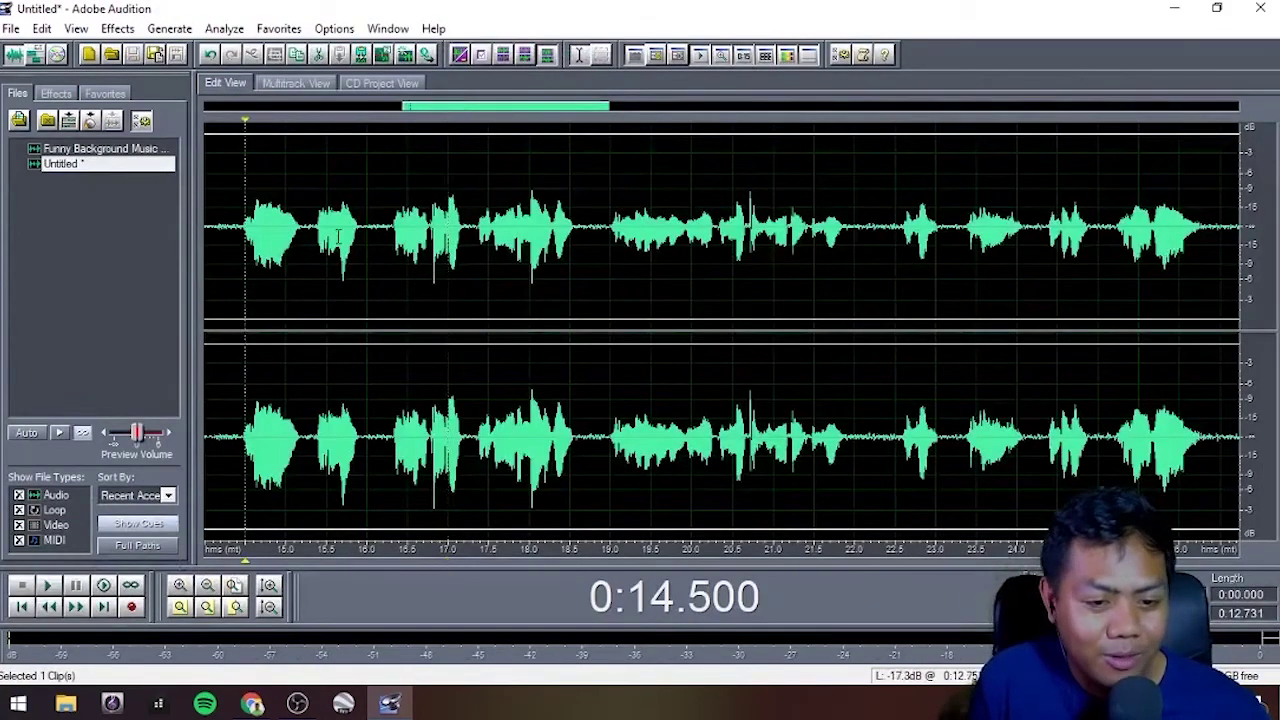
# Step: Apply Full Reverb to the middle clip's 14.5–26.3 s selection after previewing it
pyautogui.moveTo(245, 230); pyautogui.dragTo(1200, 190)
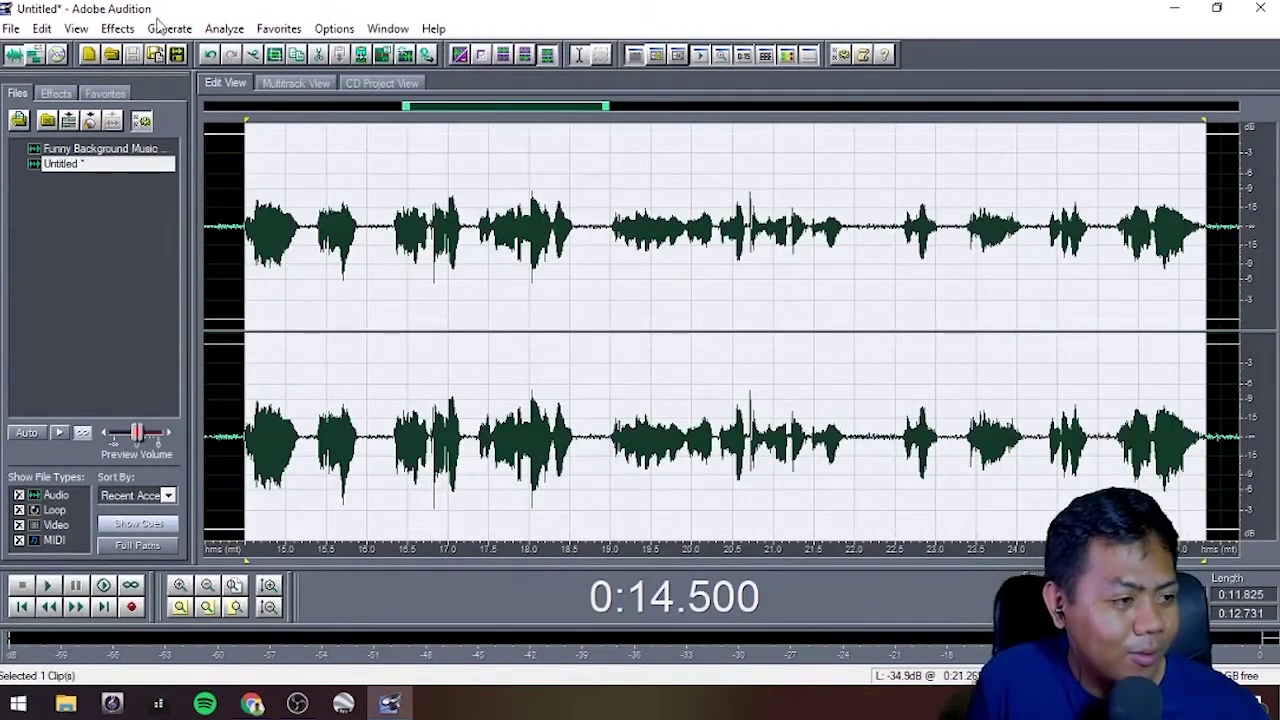
pyautogui.click(118, 29)
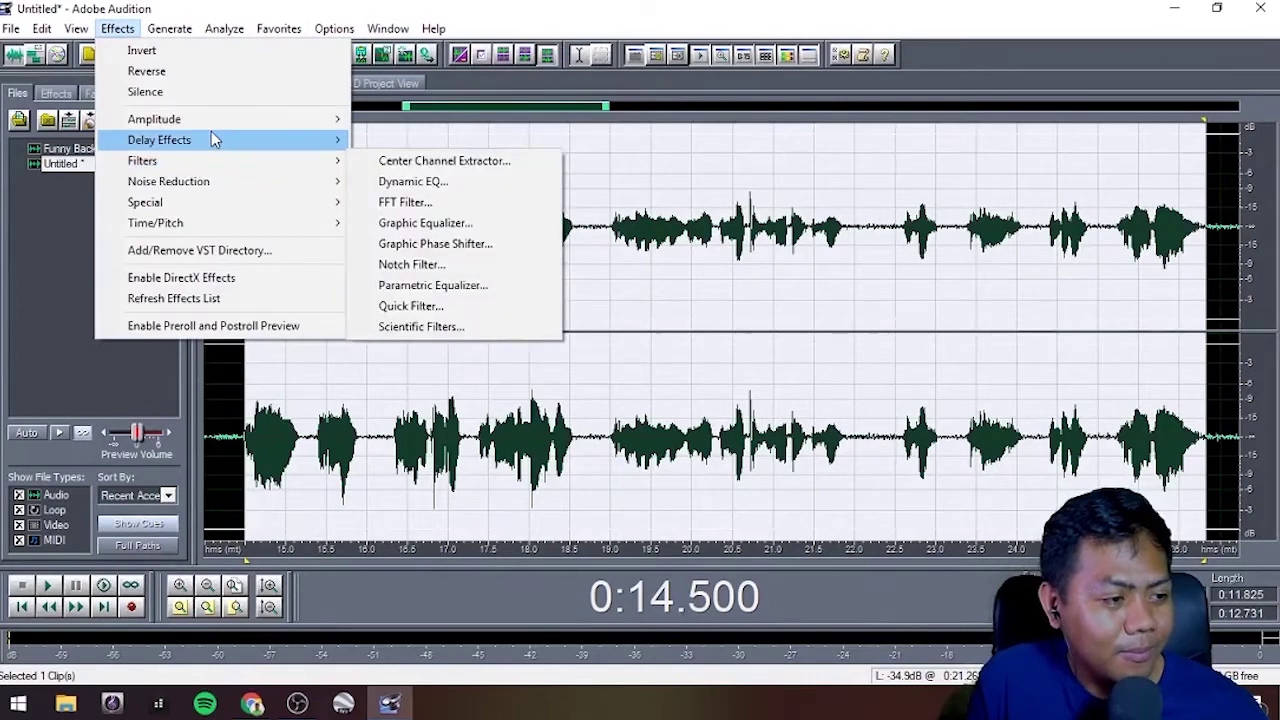
pyautogui.moveTo(352, 139)
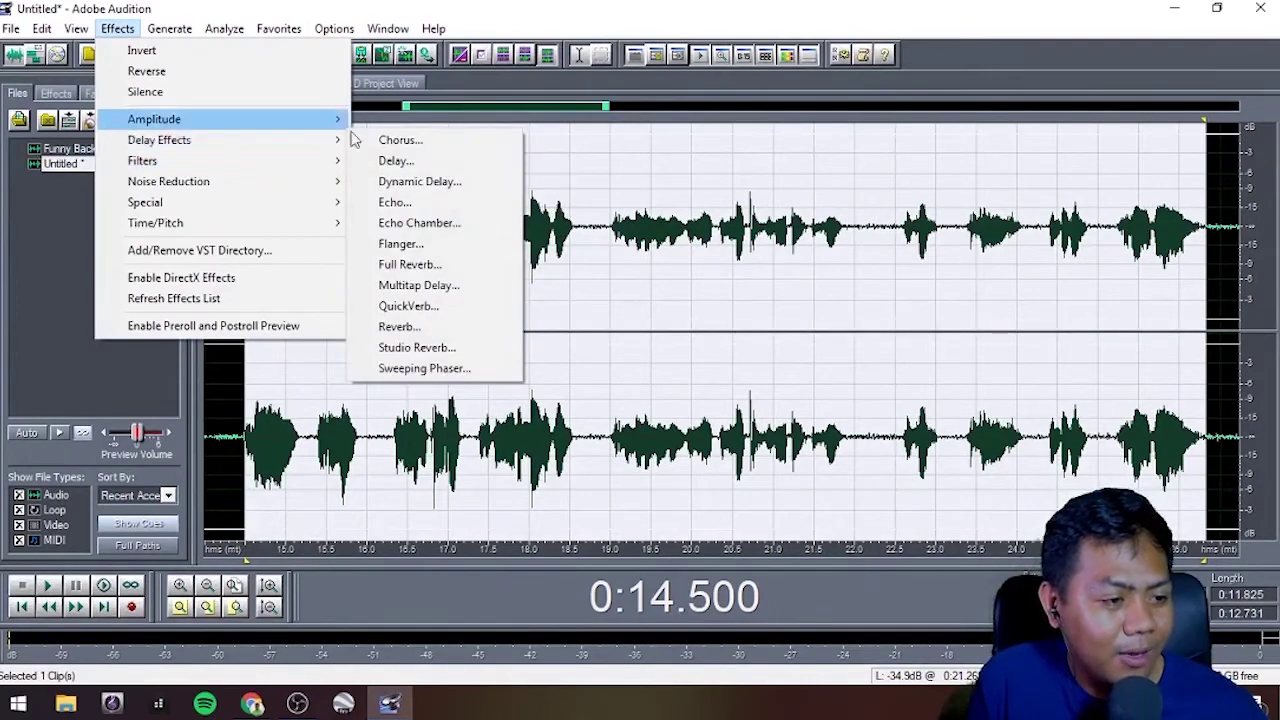
pyautogui.click(418, 266)
pyautogui.scroll(-3, 822, 356)
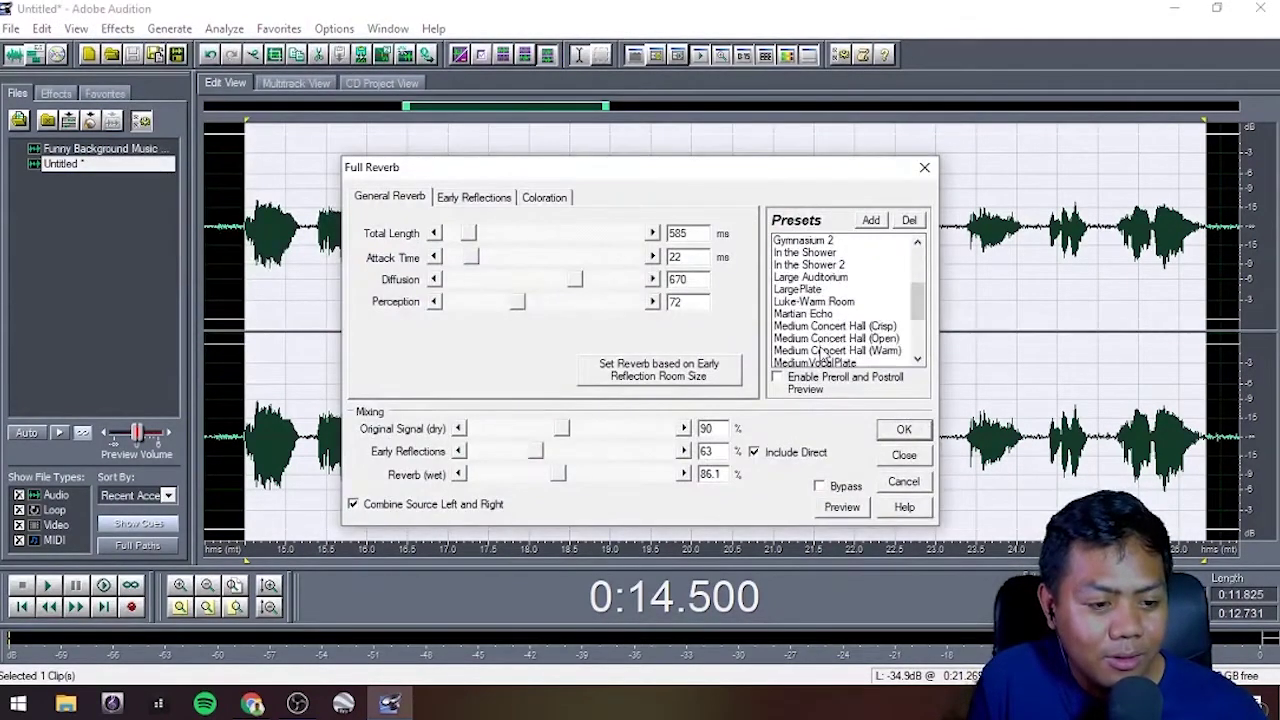
pyautogui.scroll(3, 830, 310)
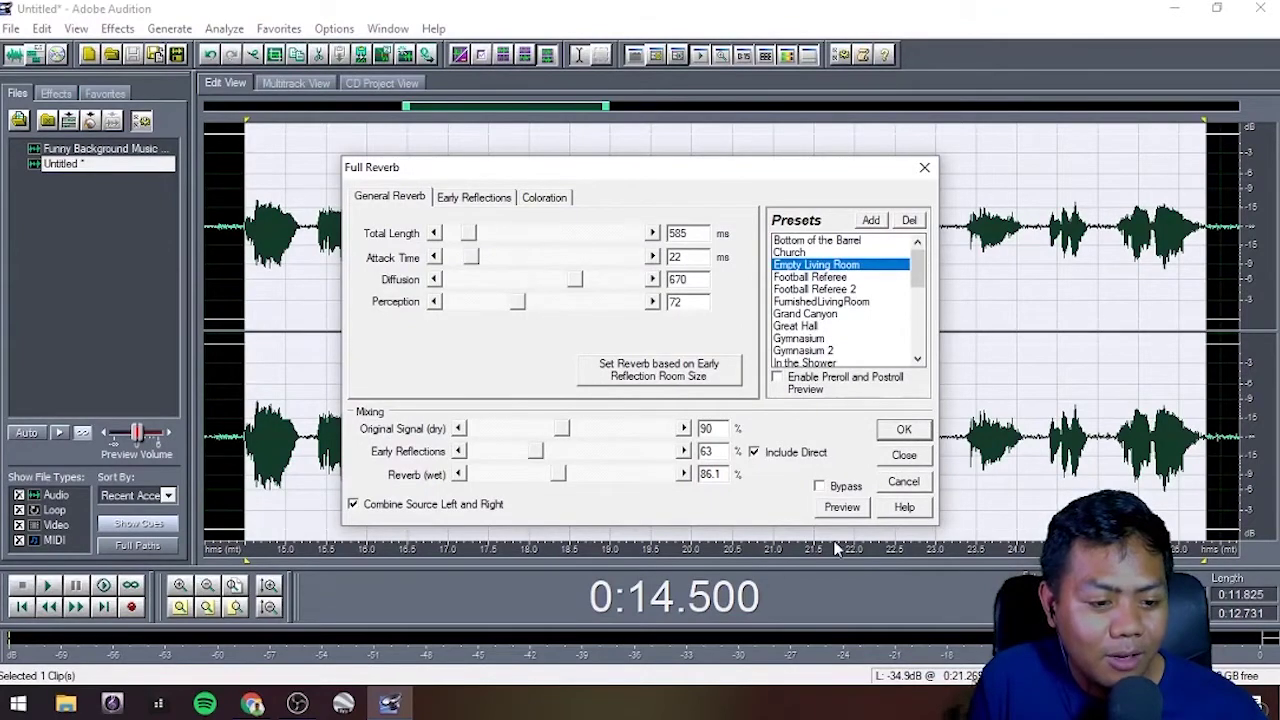
pyautogui.click(842, 507)
pyautogui.click(903, 431)
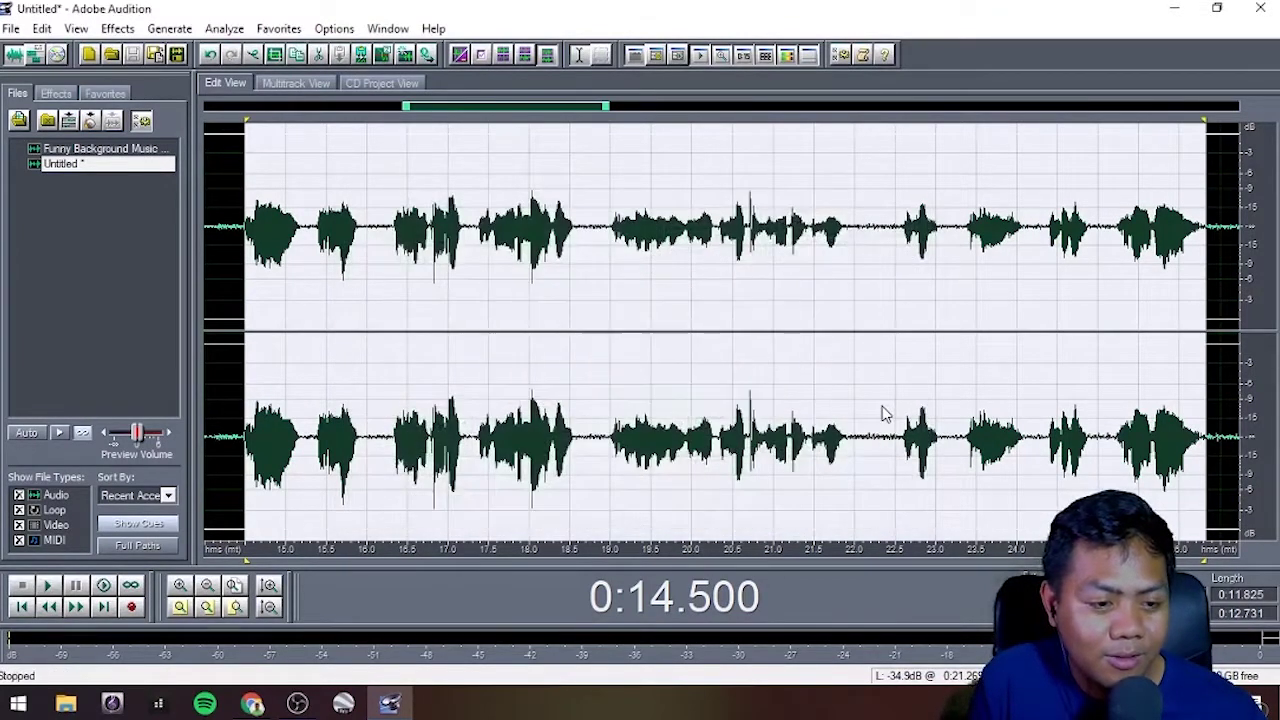
# Step: Return to the multitrack mix and play it from 13 s
pyautogui.click(38, 55)
pyautogui.click(706, 390)
pyautogui.click(679, 383)
pyautogui.press('space')
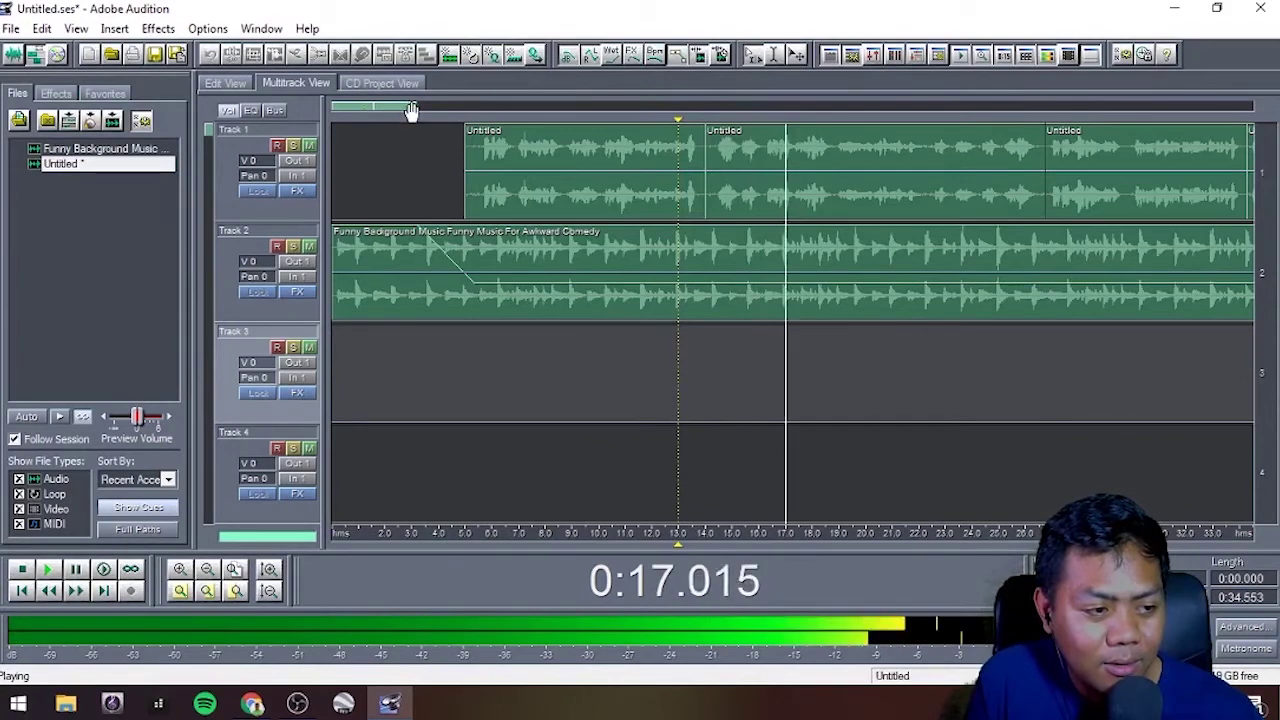
# Step: Open the second Track 1 clip, select from its end back to 27 s, then return to the zoomed-out mix
pyautogui.moveTo(410, 110); pyautogui.dragTo(429, 109)
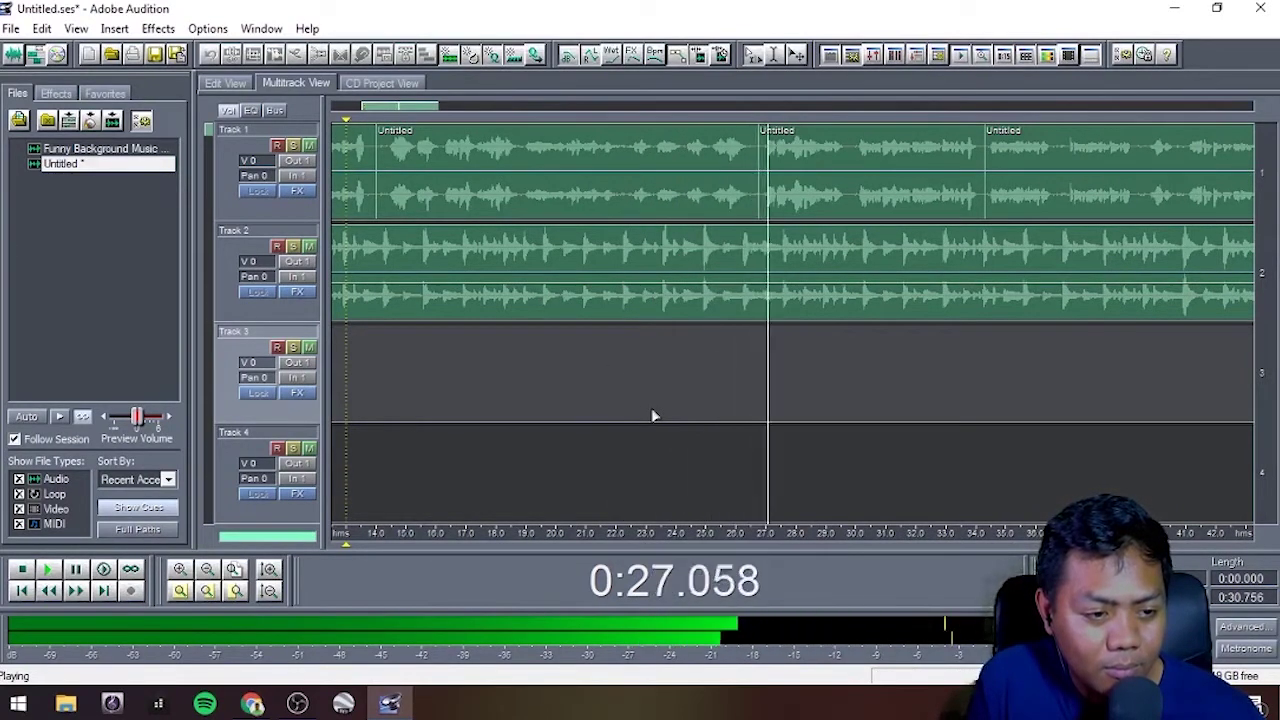
pyautogui.doubleClick(896, 148)
pyautogui.moveTo(1199, 228); pyautogui.dragTo(242, 228)
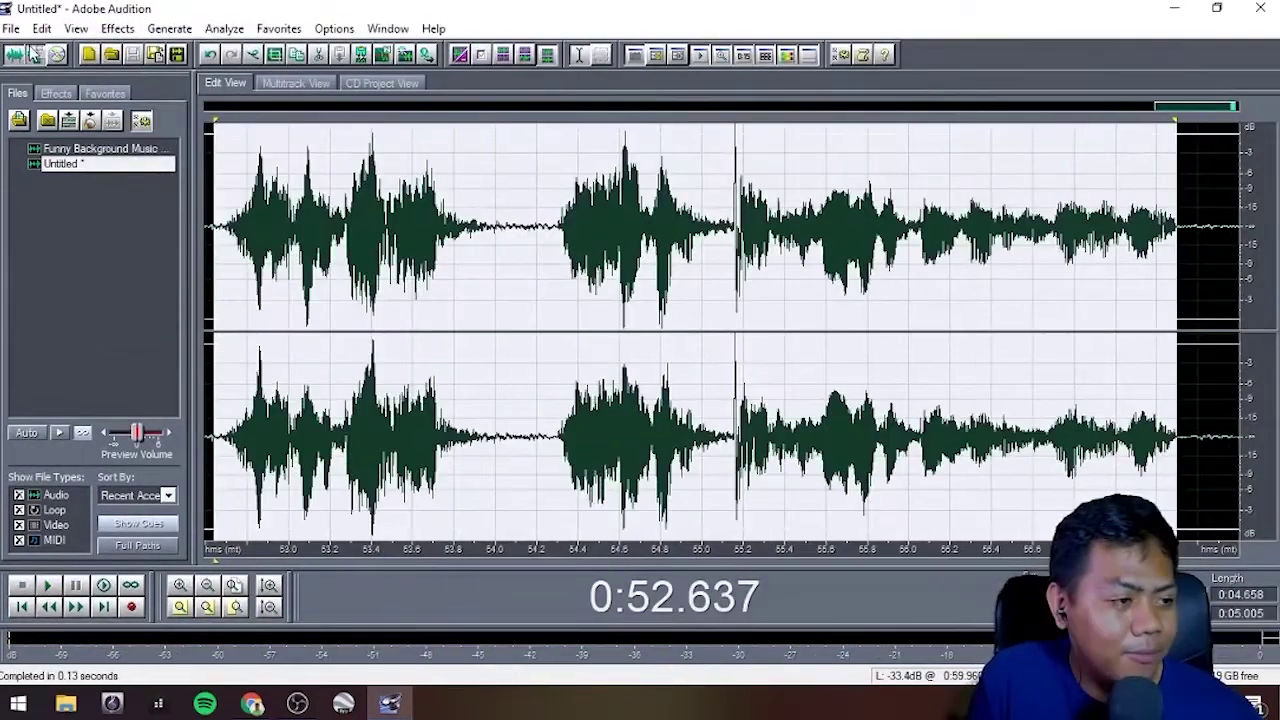
pyautogui.click(295, 83)
pyautogui.moveTo(419, 106); pyautogui.dragTo(332, 106)
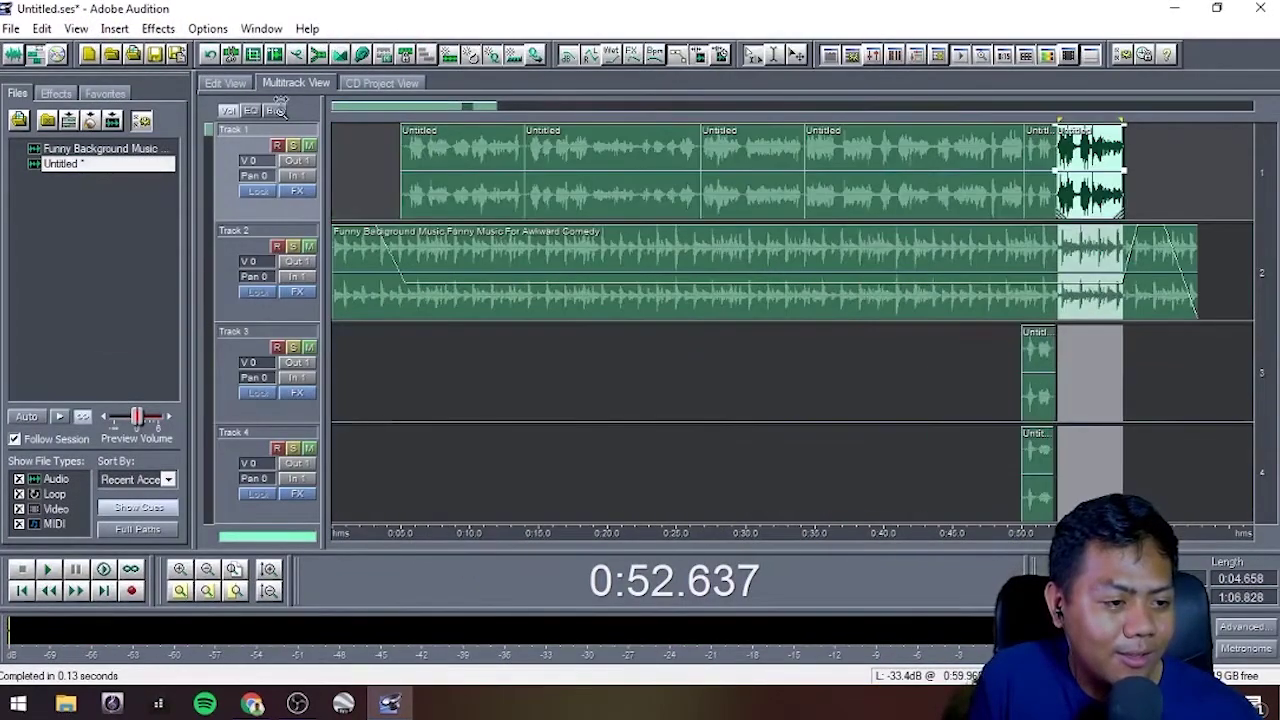
# Step: Play the whole four-track mix from near 0:00 and stop after about a minute
pyautogui.click(351, 360)
pyautogui.press('space')
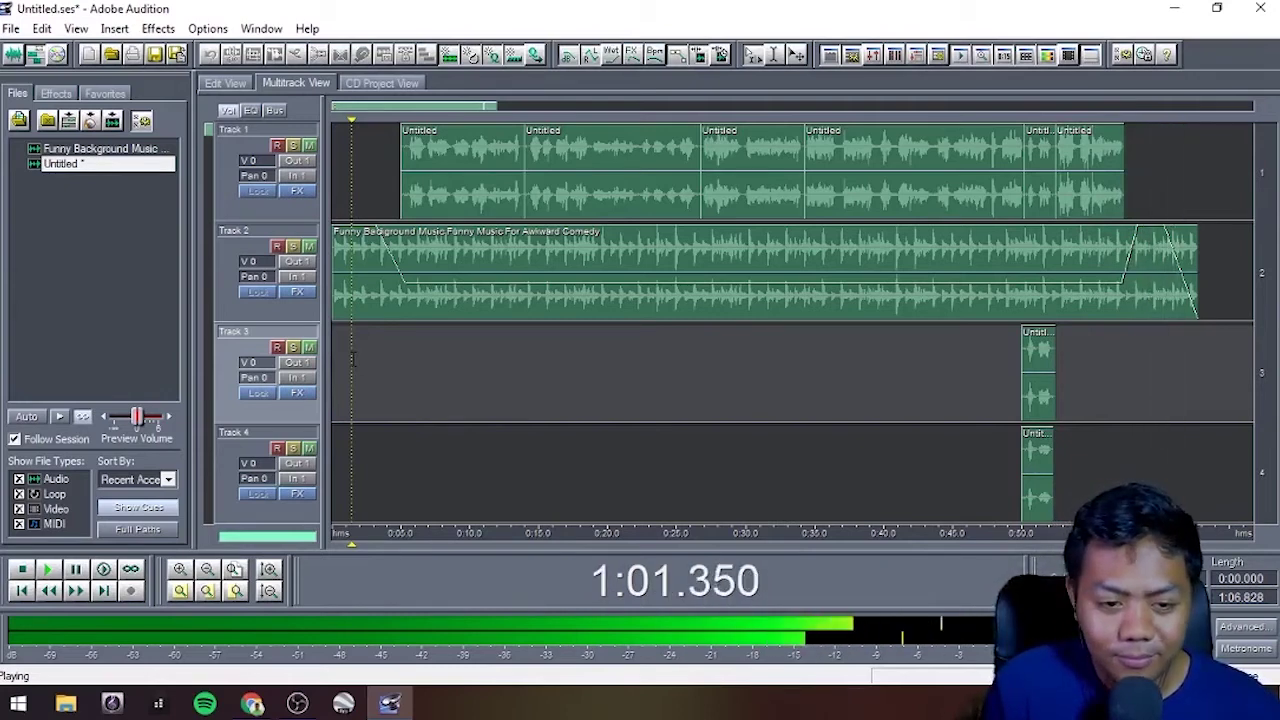
pyautogui.press('space')
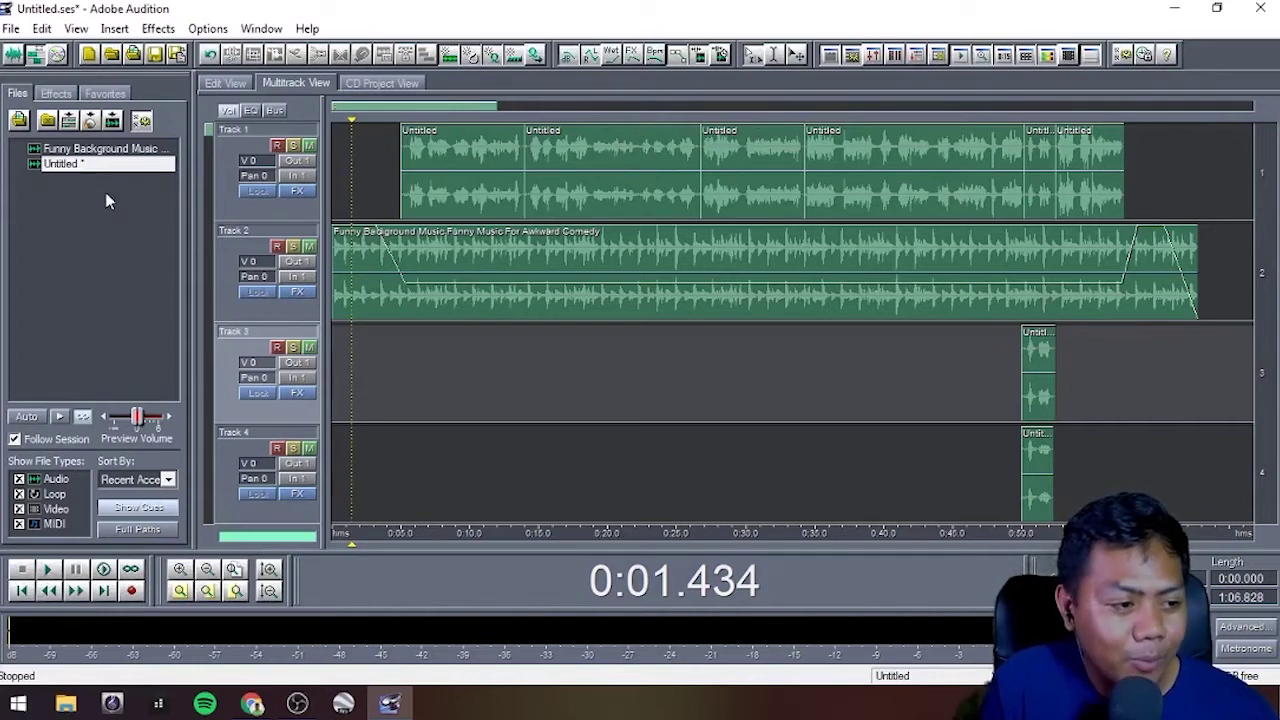
# Step: Leave the waveform editor for the four-track multitrack mix and deselect the session in the Files panel
pyautogui.click(12, 56)
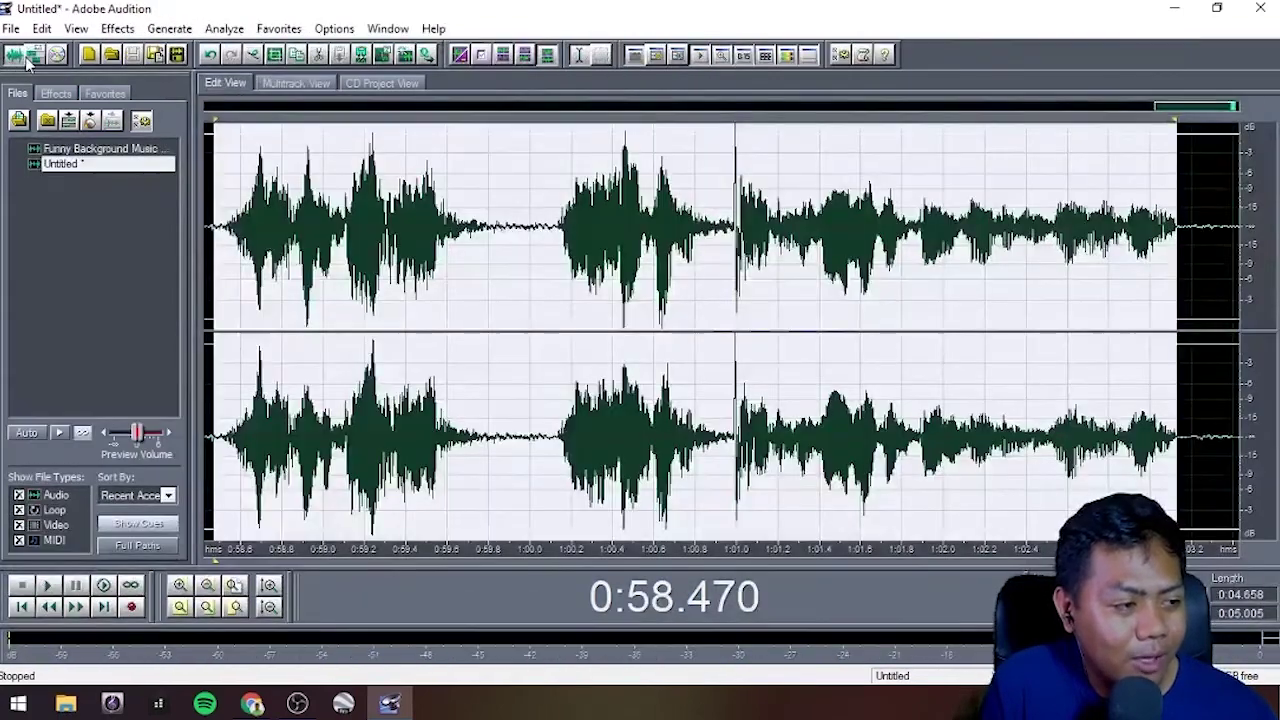
pyautogui.click(33, 57)
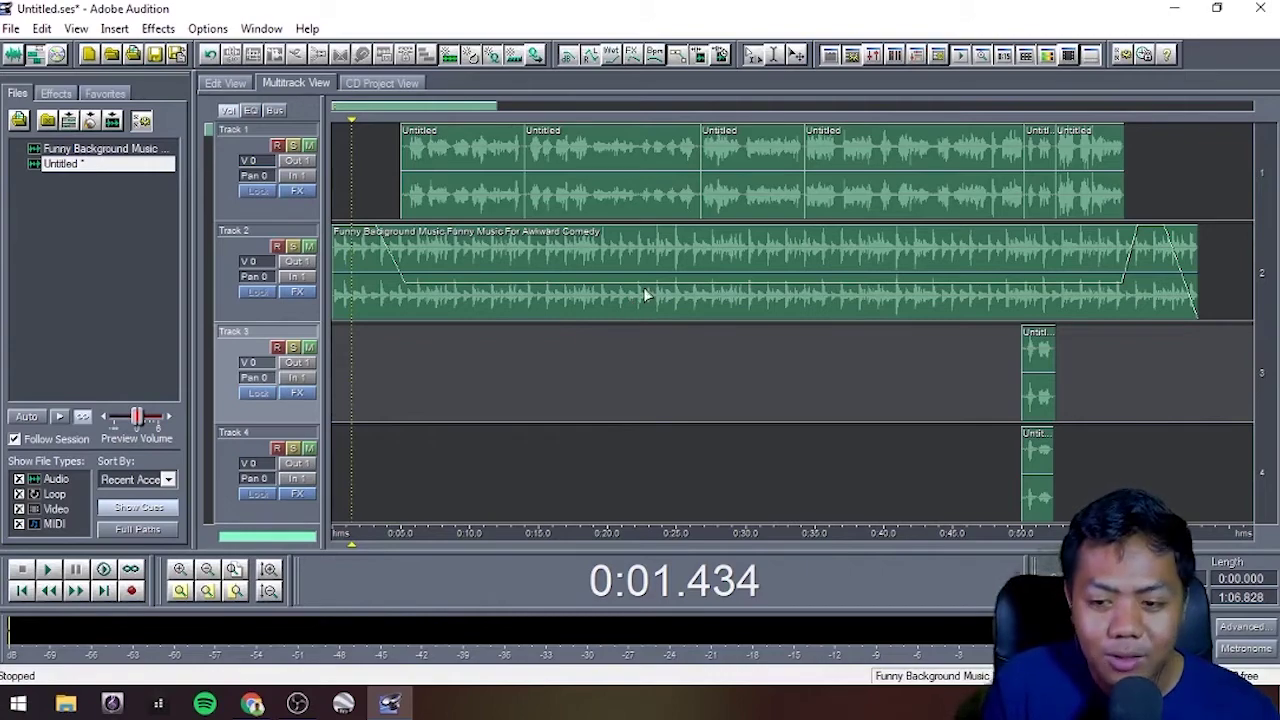
pyautogui.click(147, 258)
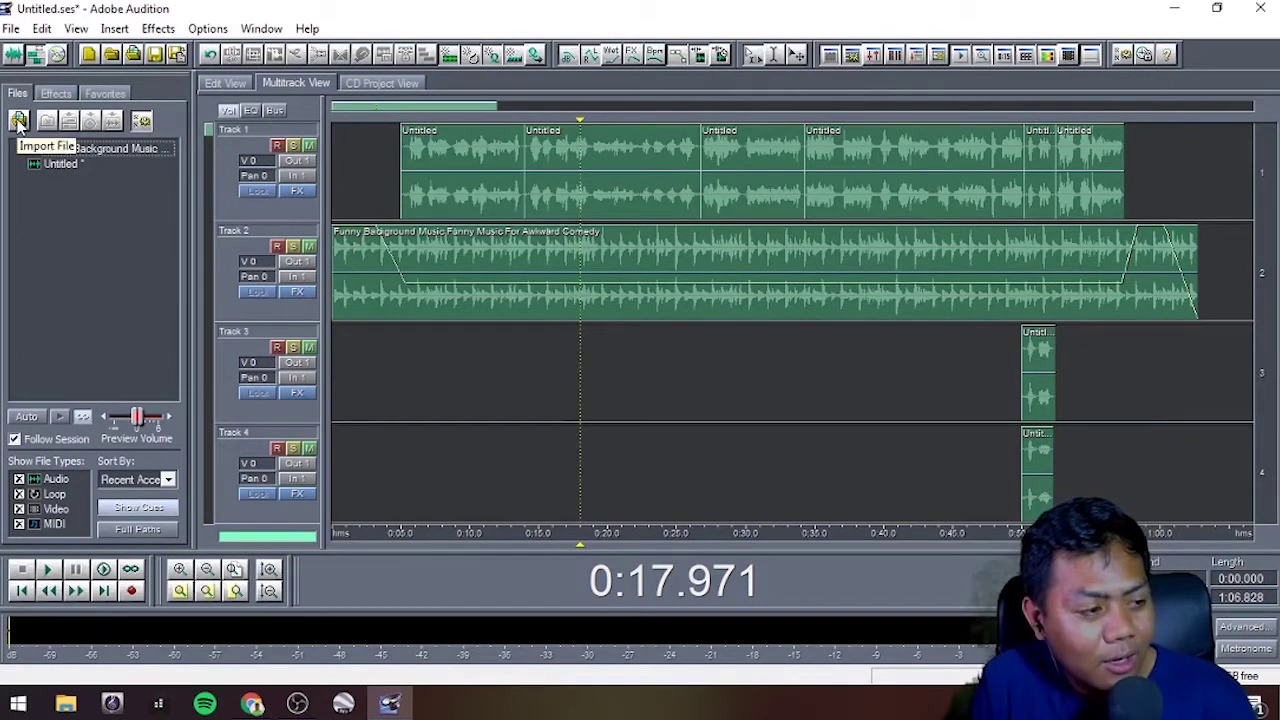
# Step: In the Import dialog, browse into Sound Effects Pack By Mofuz's Transition & Animations folder
pyautogui.click(19, 120)
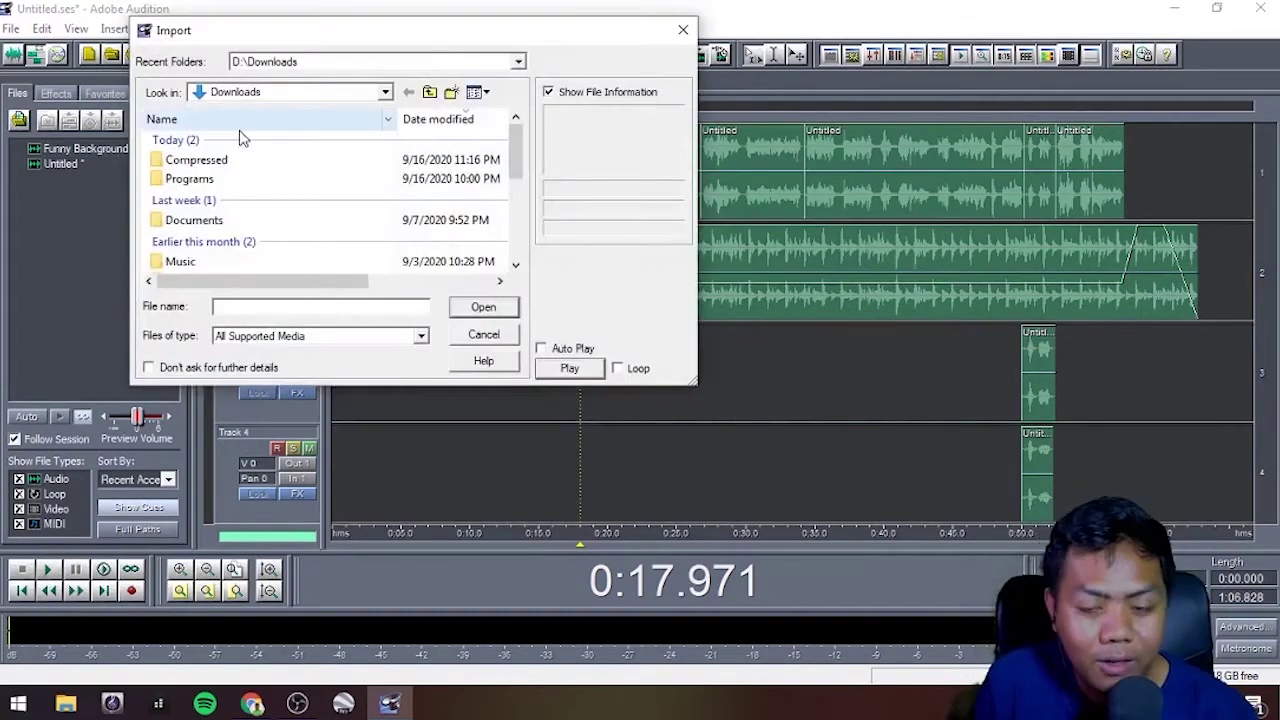
pyautogui.click(240, 162)
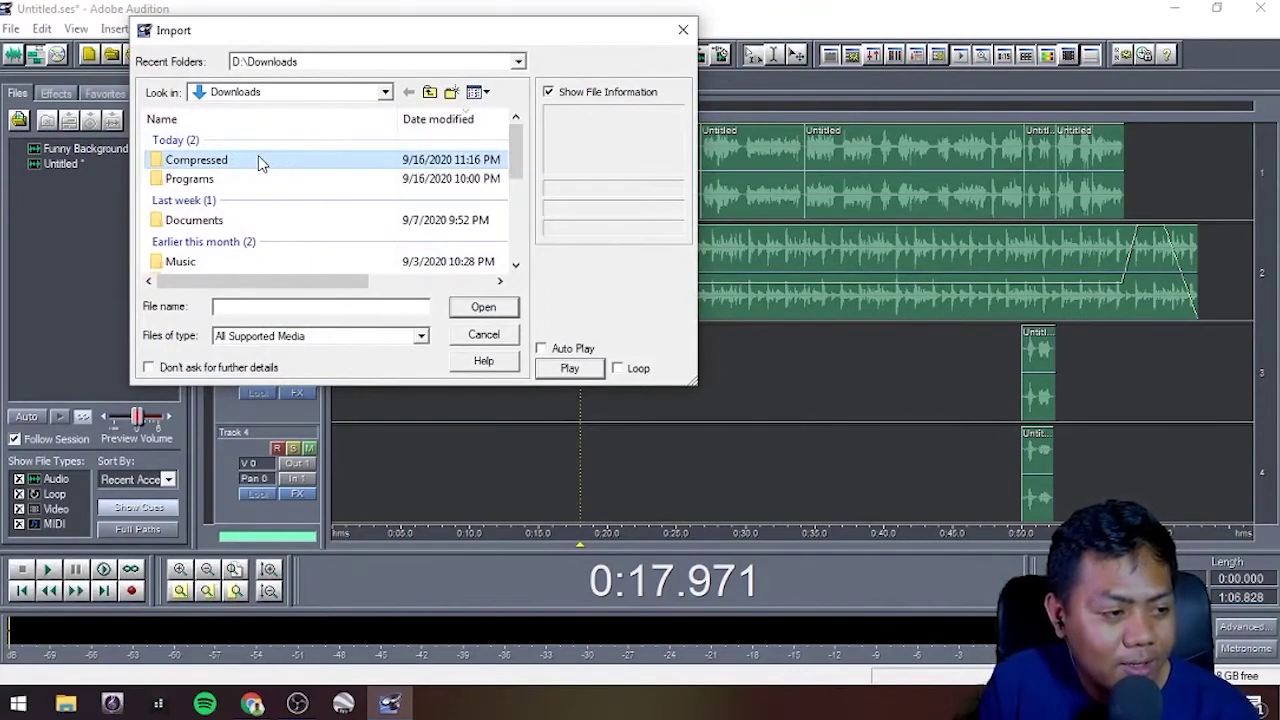
pyautogui.doubleClick(259, 162)
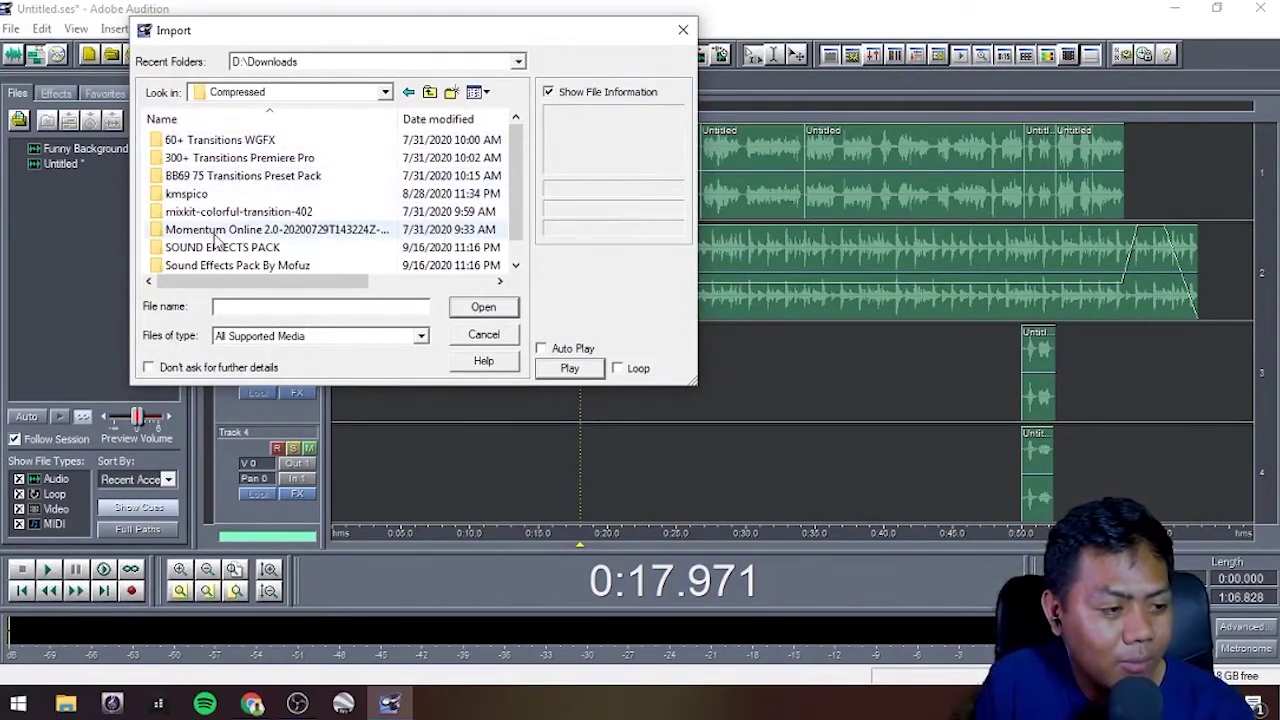
pyautogui.scroll(-1, 238, 203)
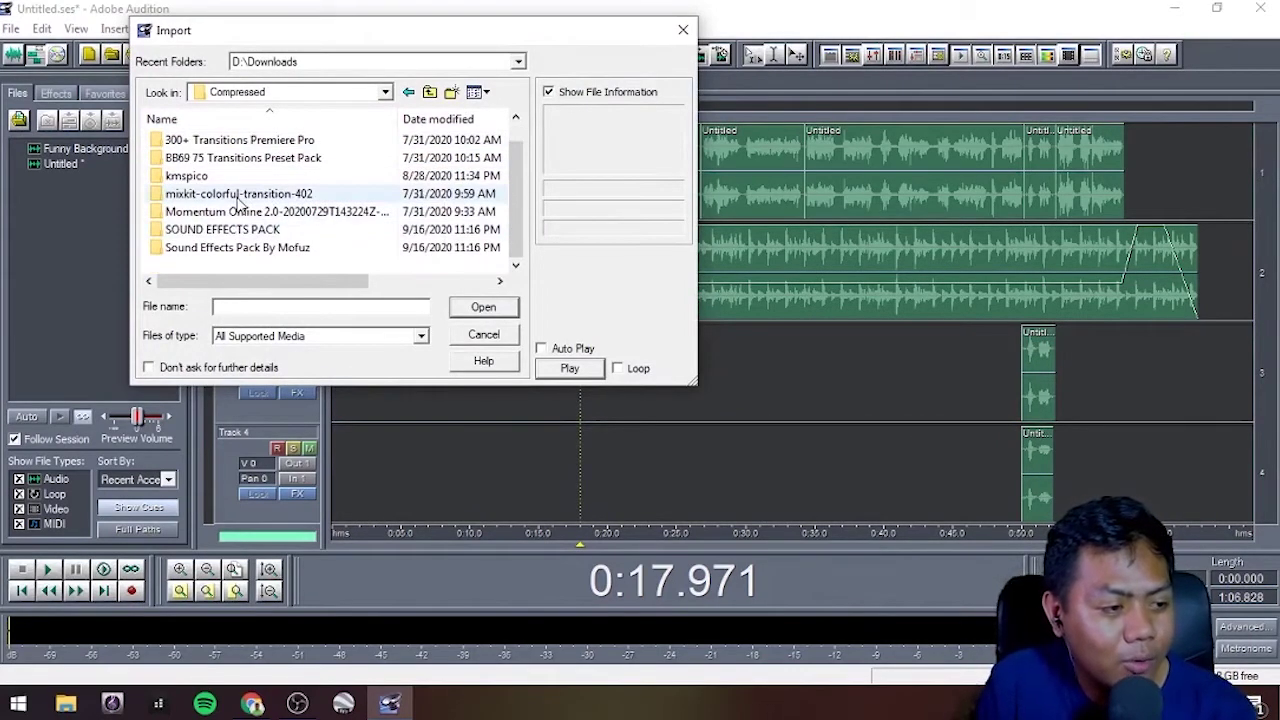
pyautogui.doubleClick(197, 249)
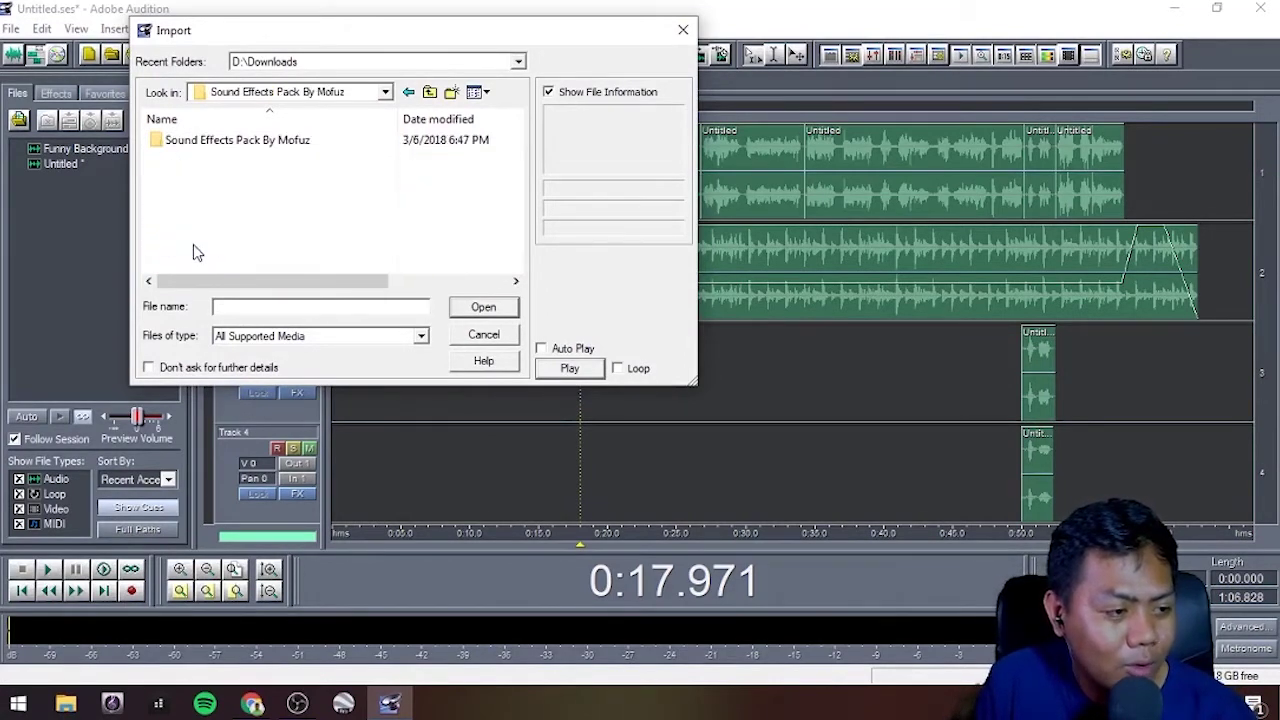
pyautogui.doubleClick(243, 145)
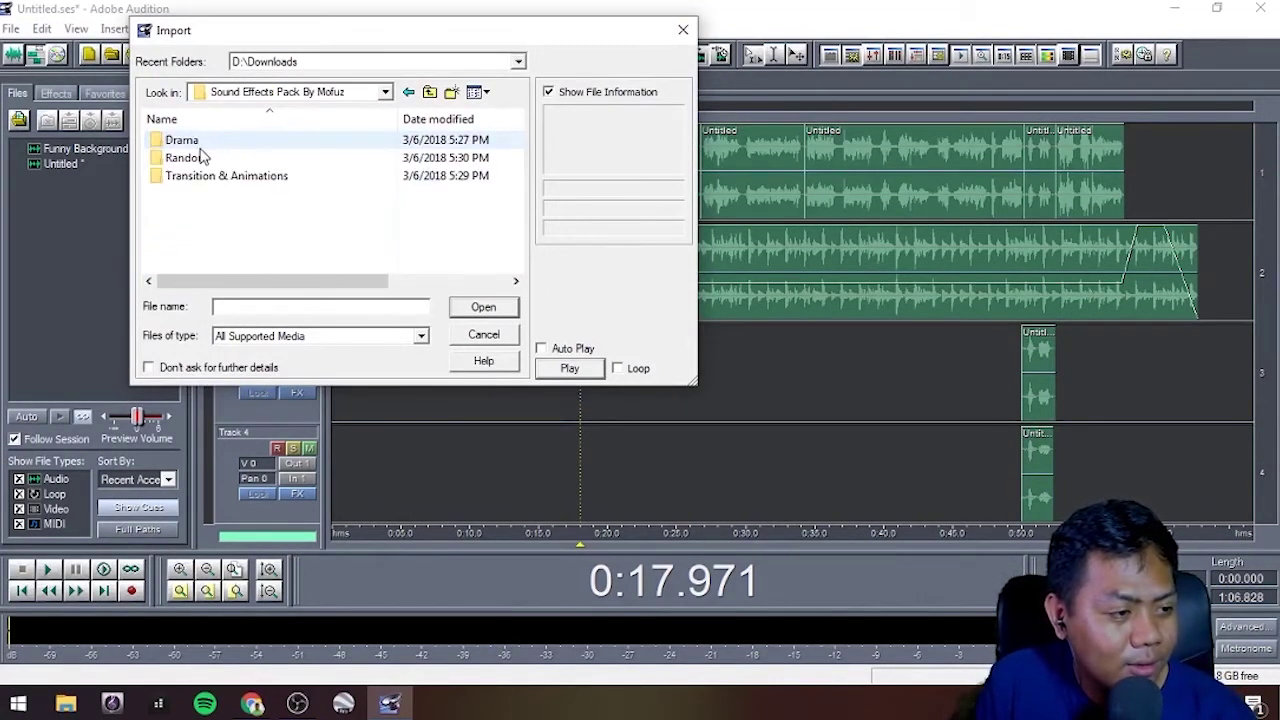
pyautogui.doubleClick(205, 176)
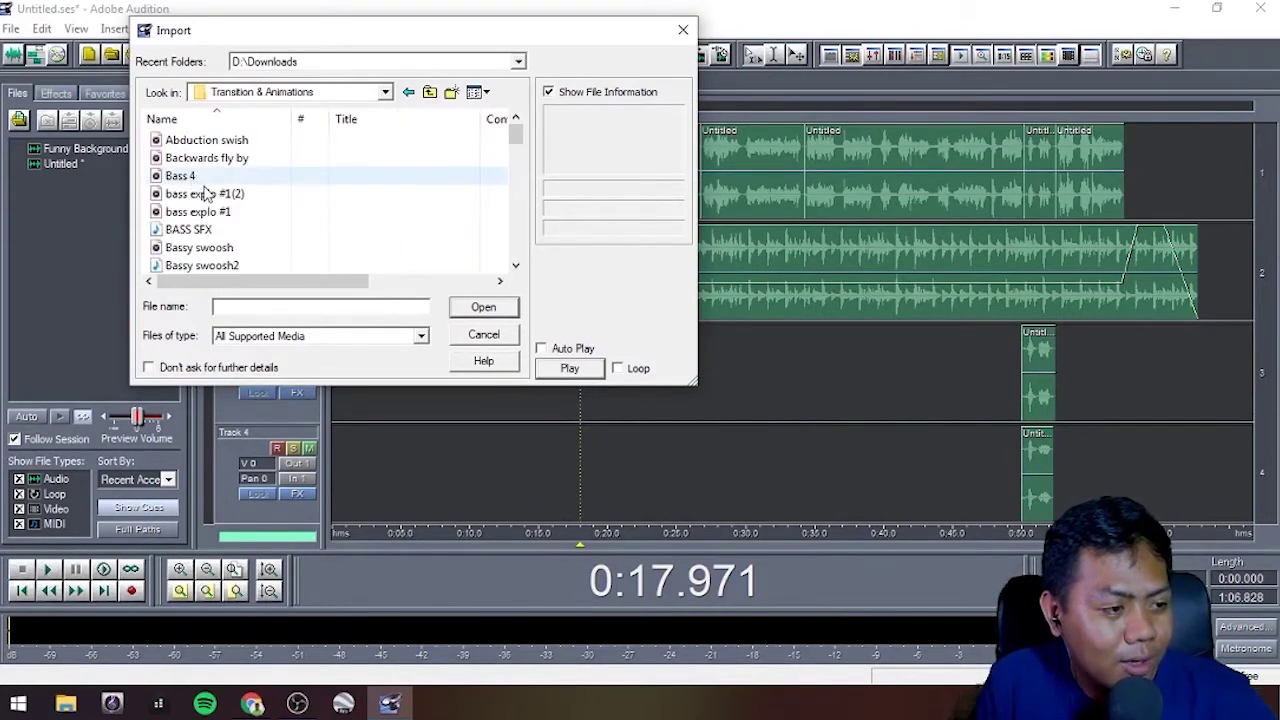
# Step: Import the Fast swoosh down sound effect and drag it onto Track 3
pyautogui.scroll(-5, 205, 193)
pyautogui.click(203, 212)
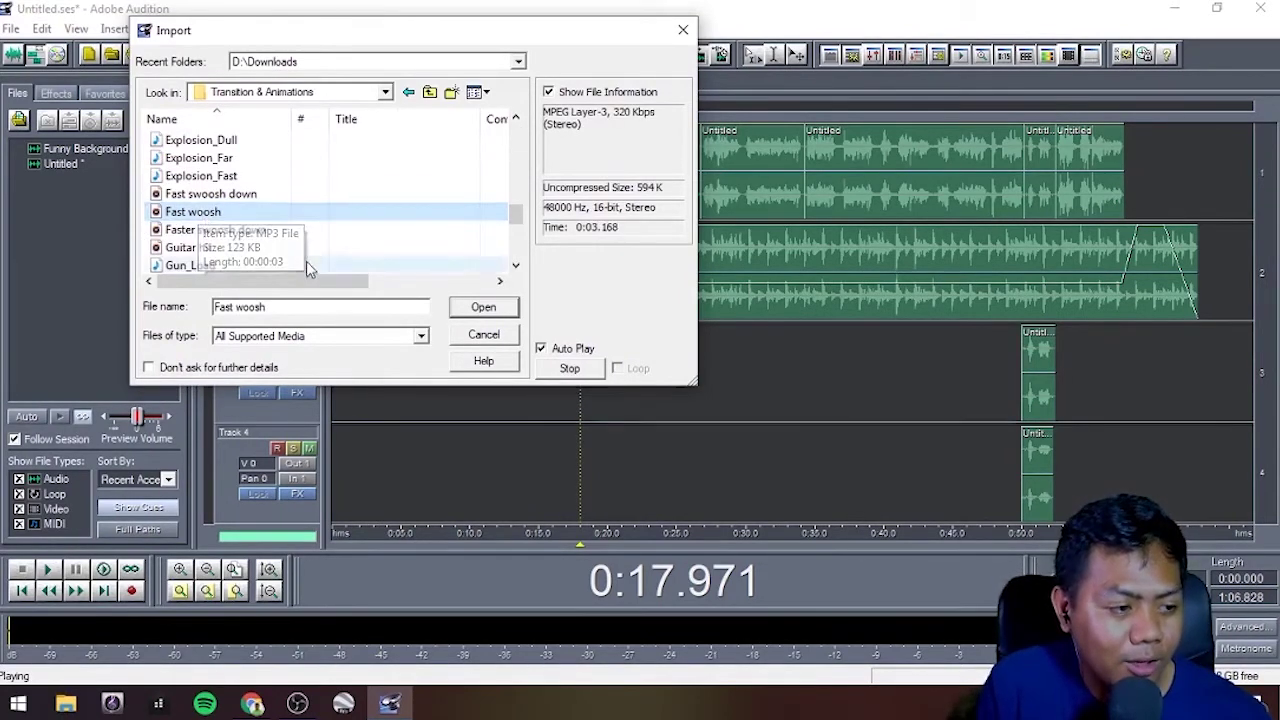
pyautogui.click(213, 196)
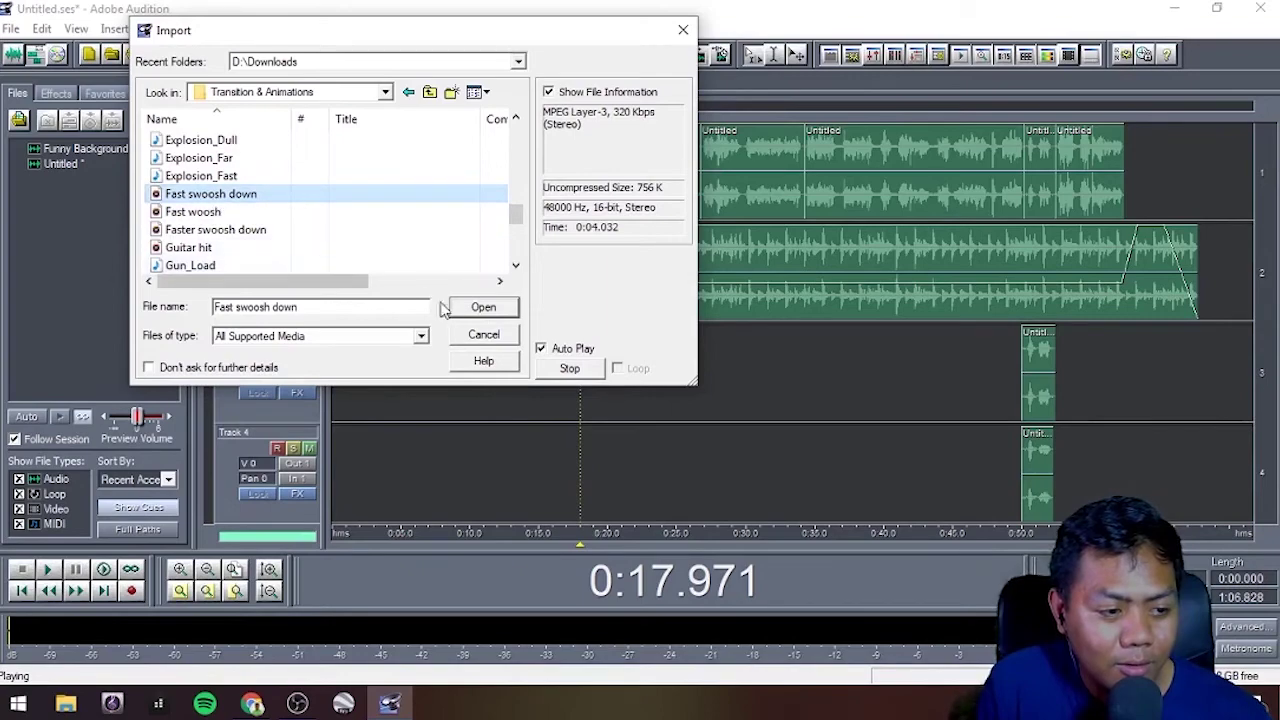
pyautogui.click(483, 308)
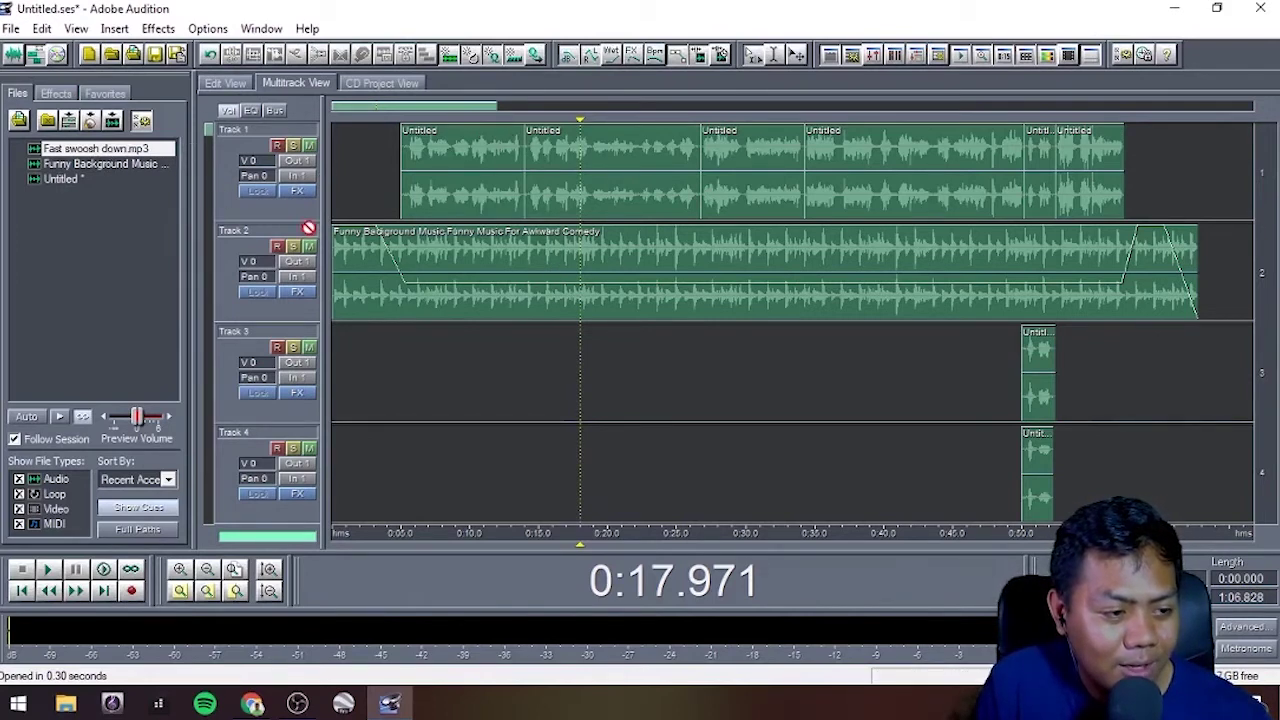
pyautogui.moveTo(567, 345); pyautogui.dragTo(566, 348)
# Step: Accept the sample-type conversion, move the swoosh to about 0:13.5, and preview it
pyautogui.click(606, 376)
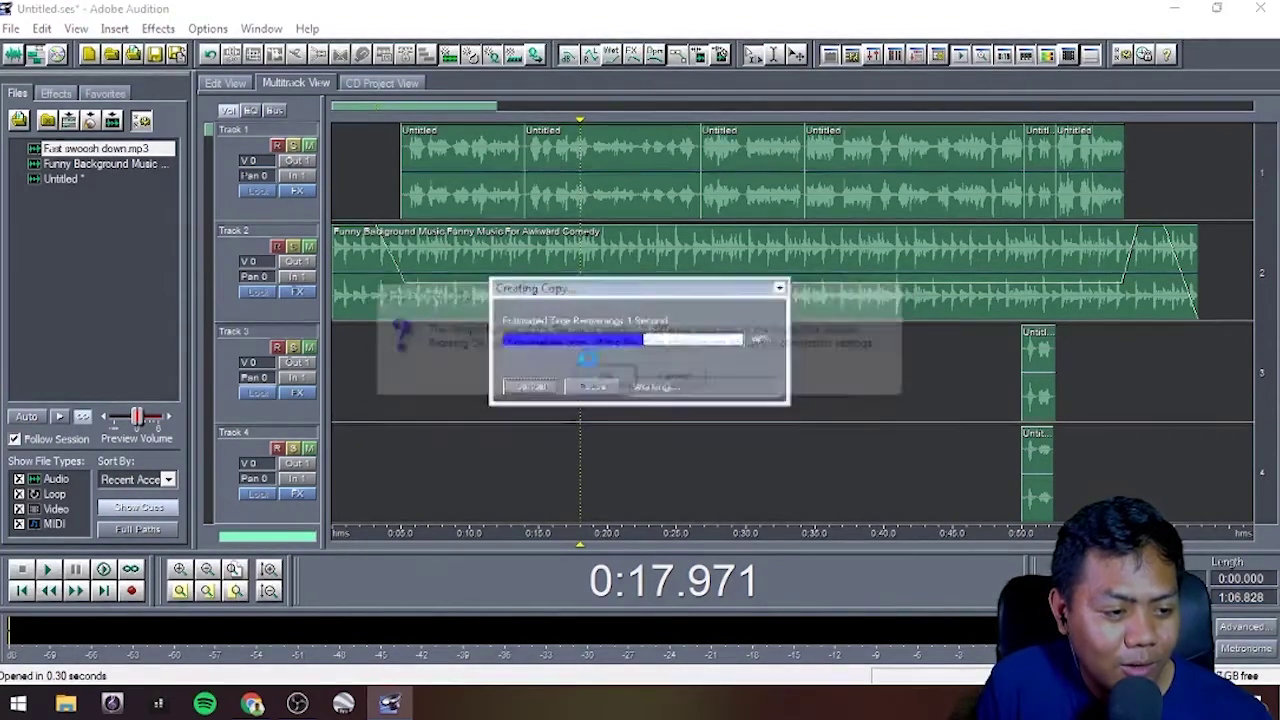
pyautogui.click(802, 431)
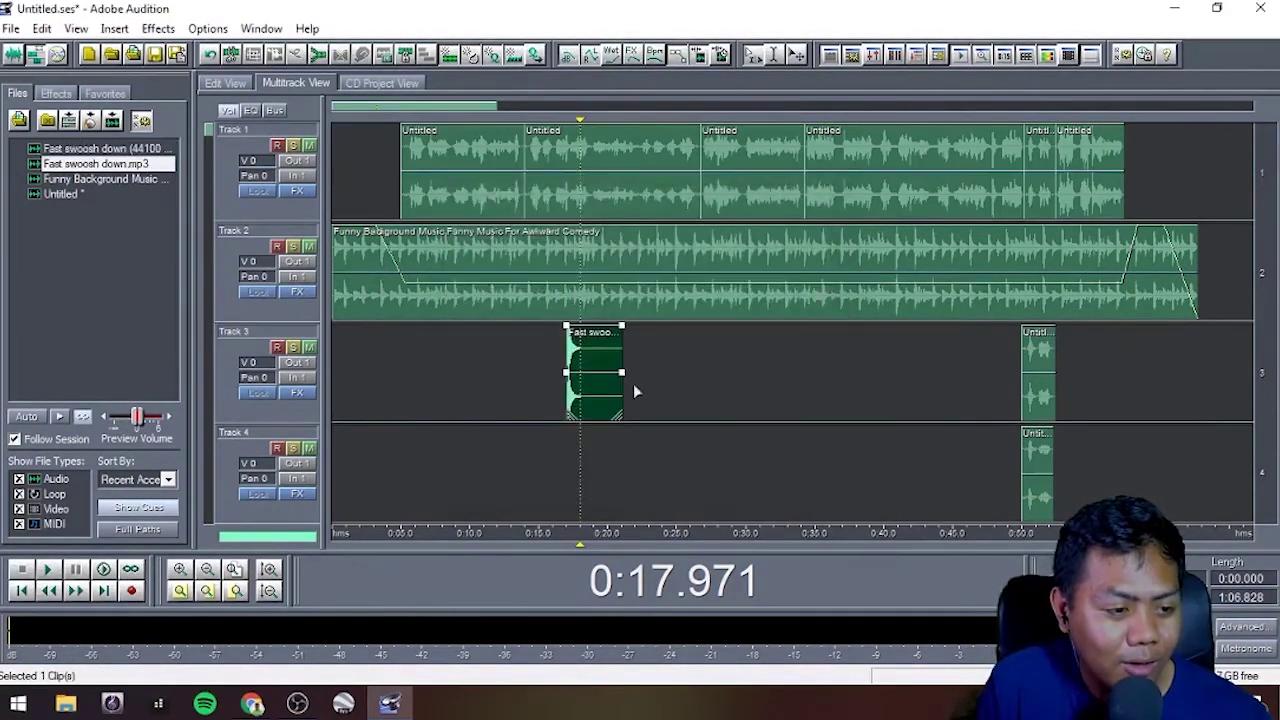
pyautogui.moveTo(592, 366); pyautogui.dragTo(540, 373)
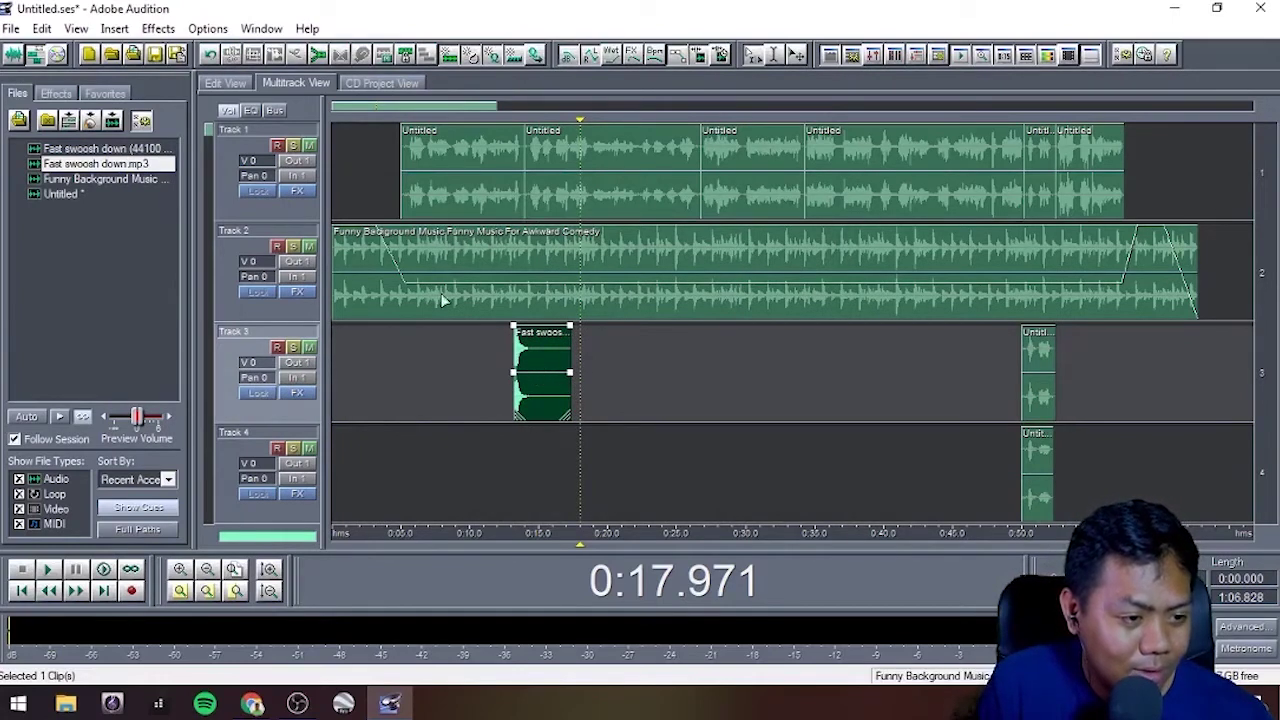
pyautogui.click(449, 340)
pyautogui.press('space')
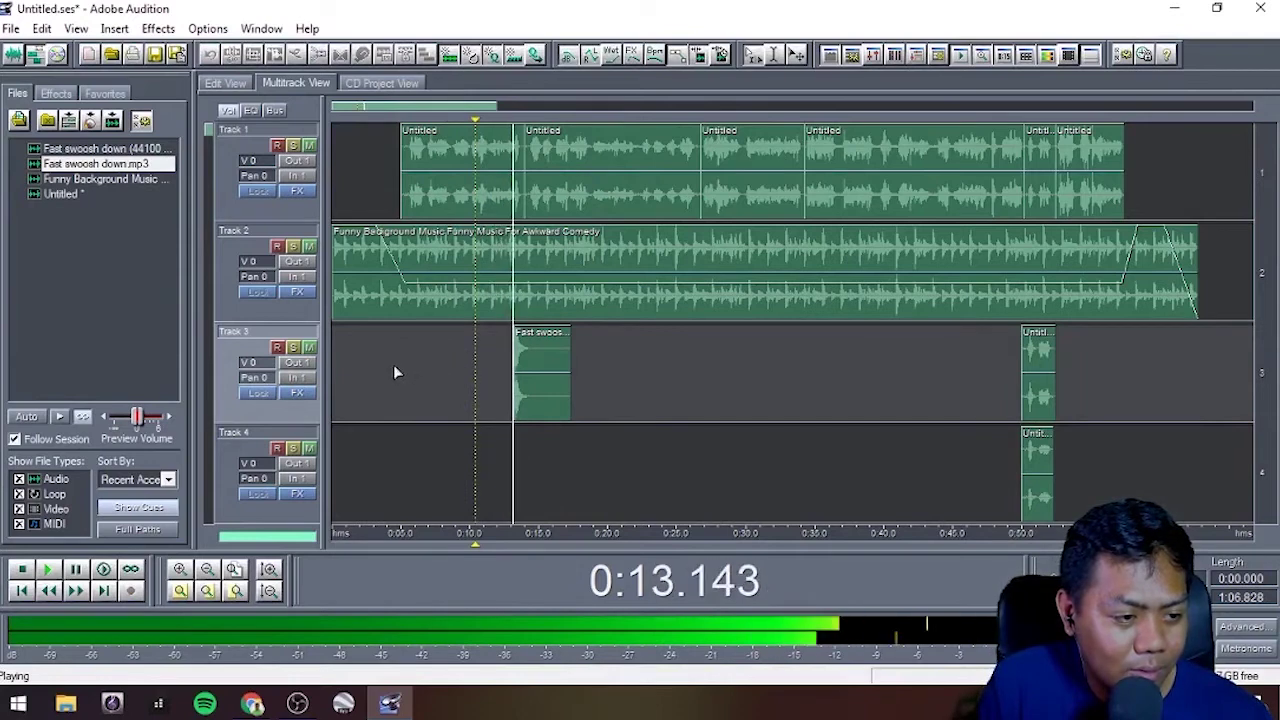
pyautogui.press('space')
# Step: Preview the swoosh again and drag a copy to about 0:27 on Track 3
pyautogui.click(527, 353)
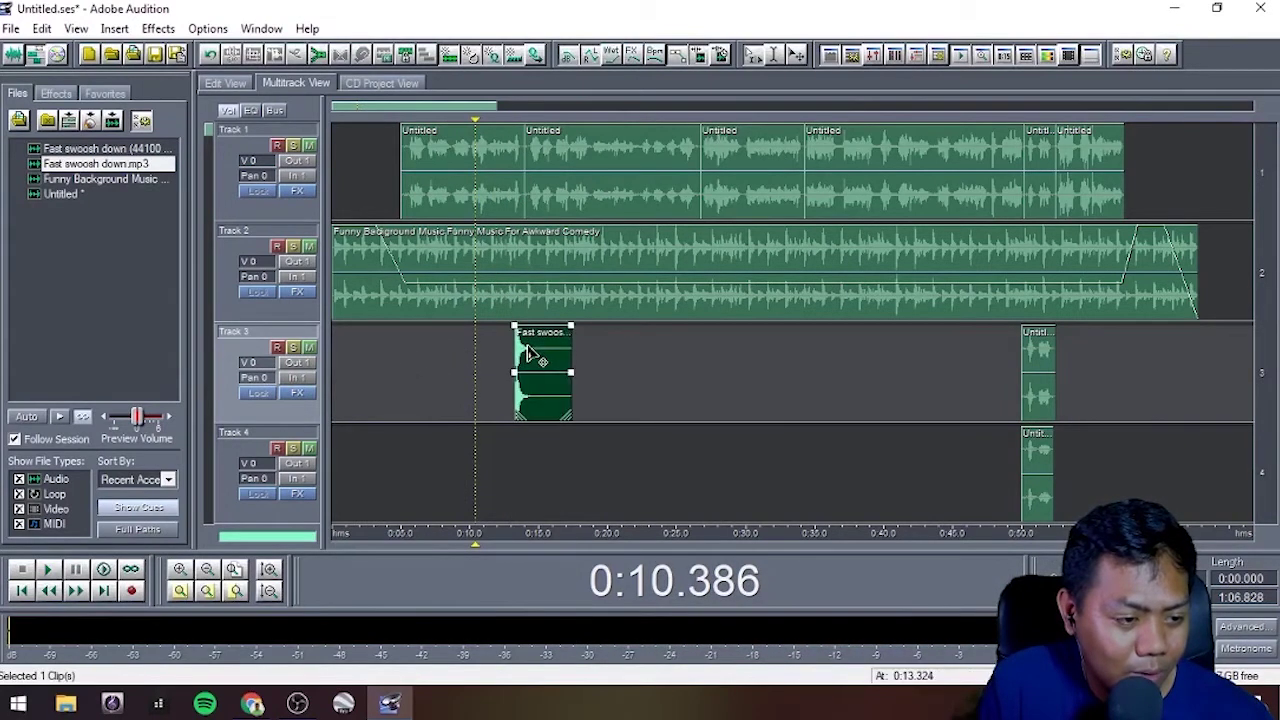
pyautogui.click(500, 352)
pyautogui.press('space')
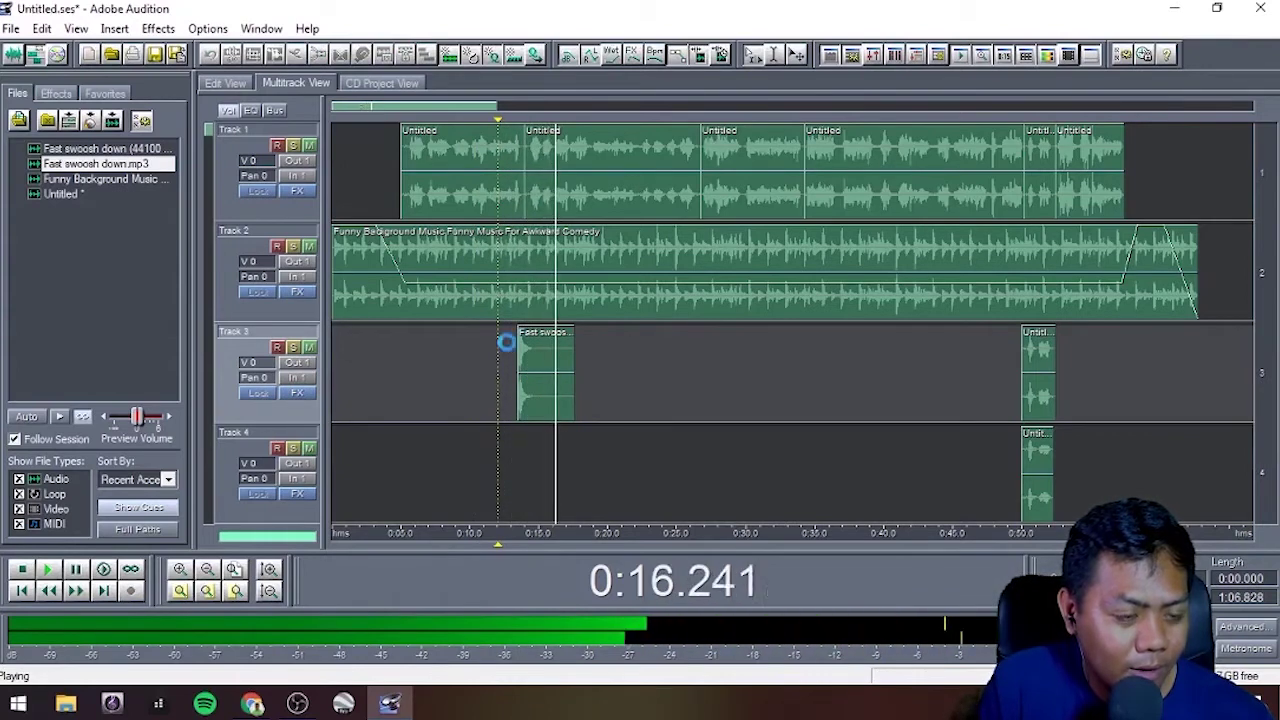
pyautogui.press('space')
pyautogui.click(551, 342)
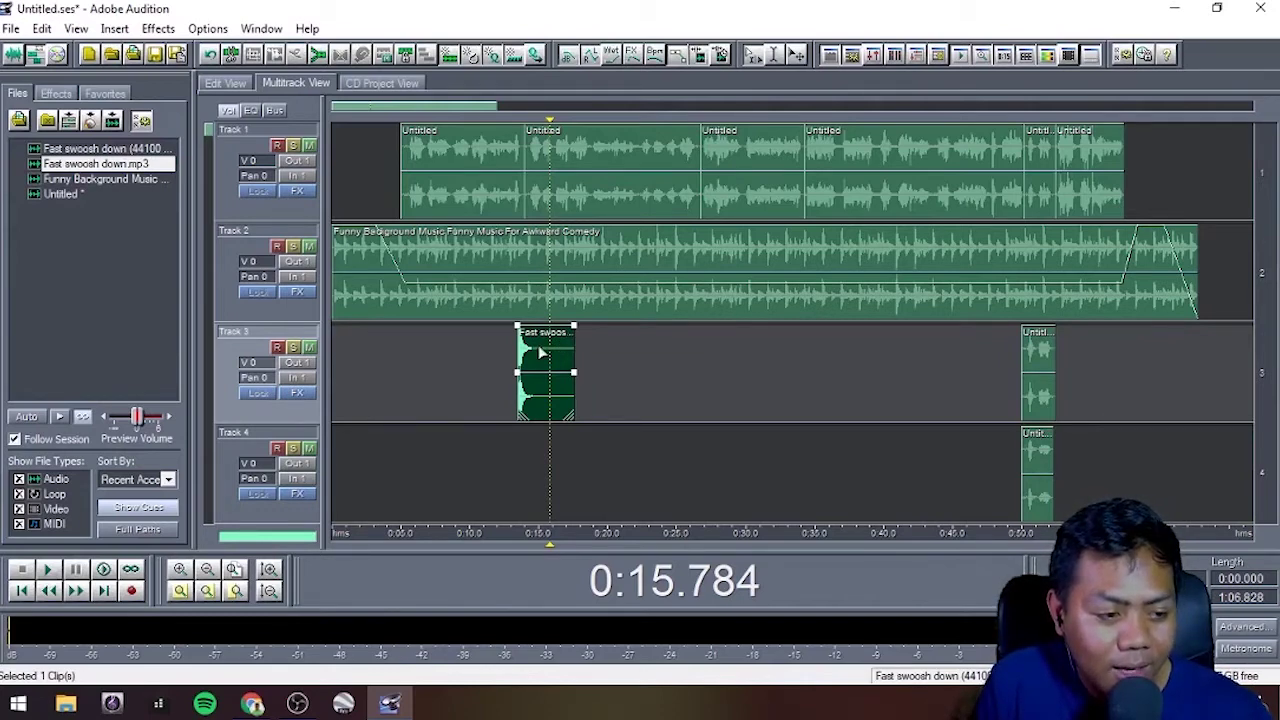
pyautogui.moveTo(538, 352); pyautogui.dragTo(720, 358)
# Step: Zoom in and shift the second swoosh slightly earlier to about 0:26, previewing from 0:24
pyautogui.click(671, 350)
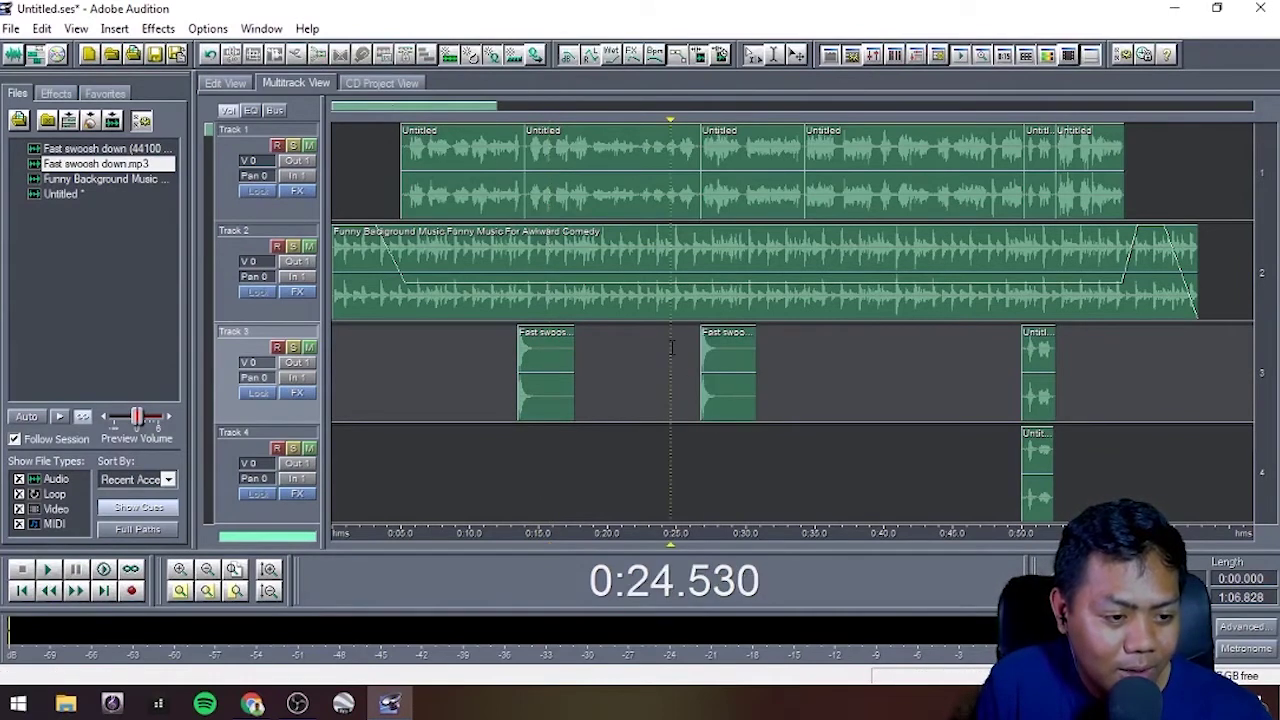
pyautogui.press('space')
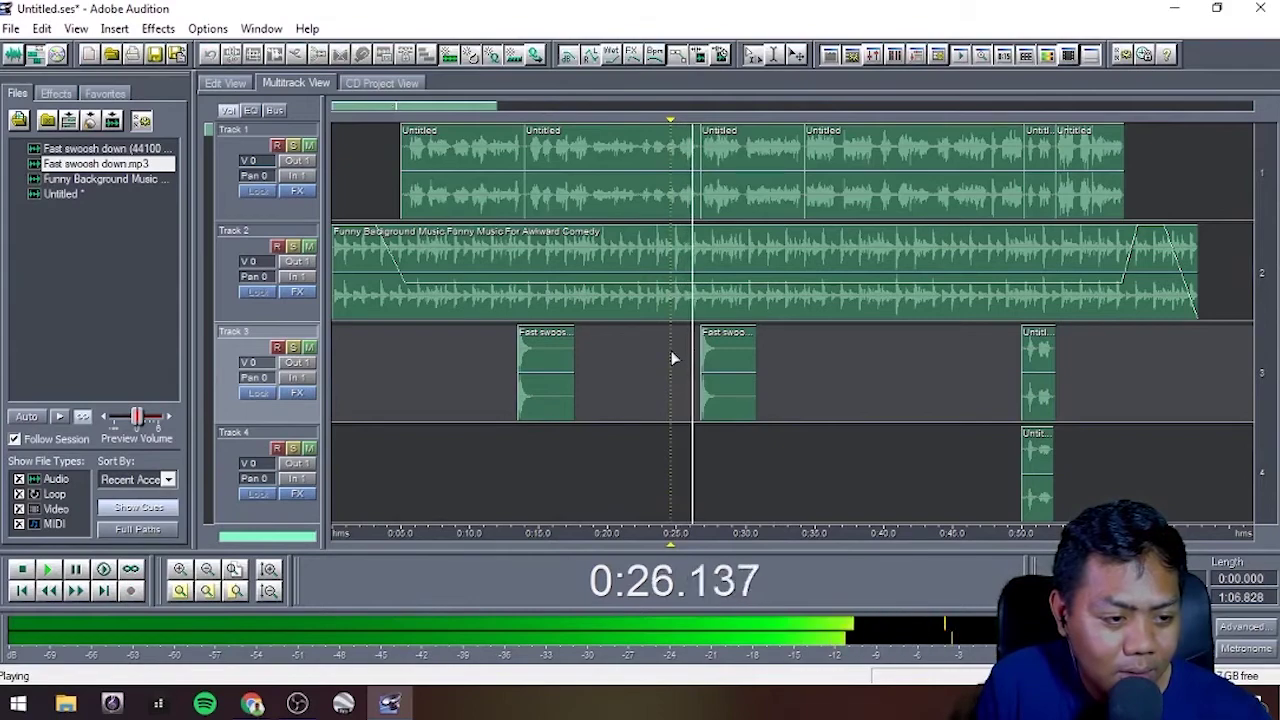
pyautogui.press('space')
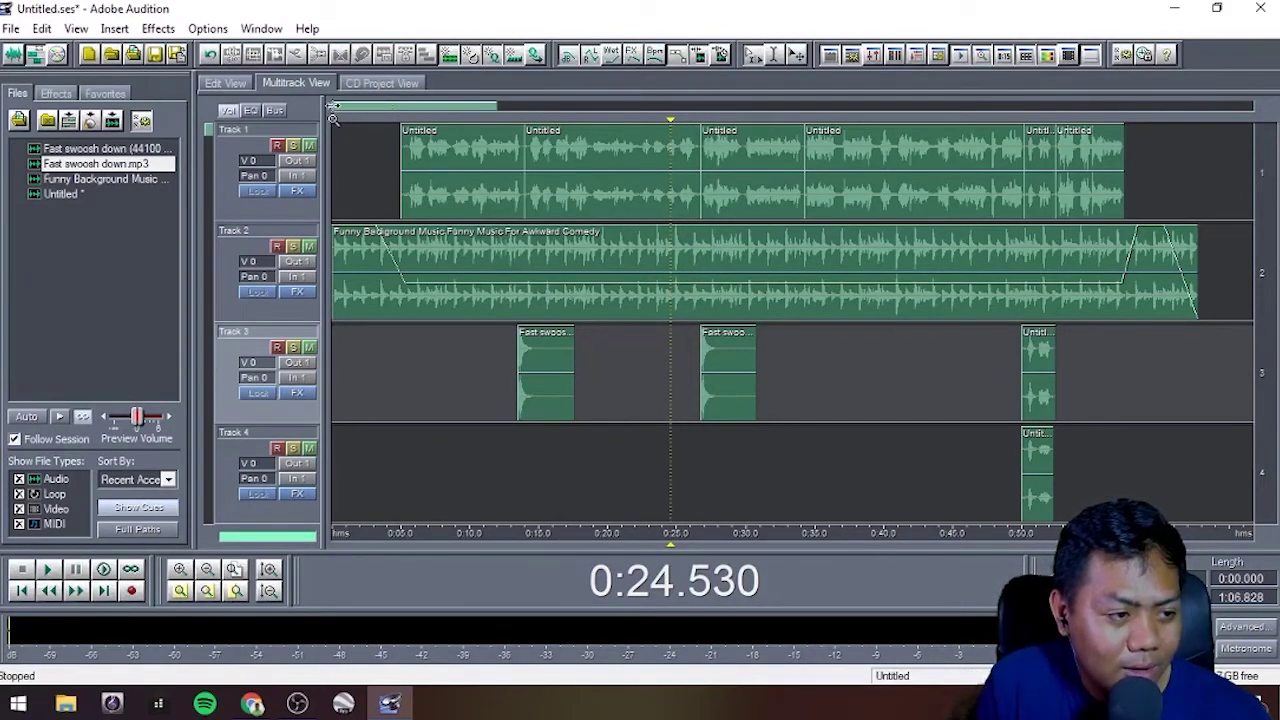
pyautogui.moveTo(333, 106); pyautogui.dragTo(424, 115)
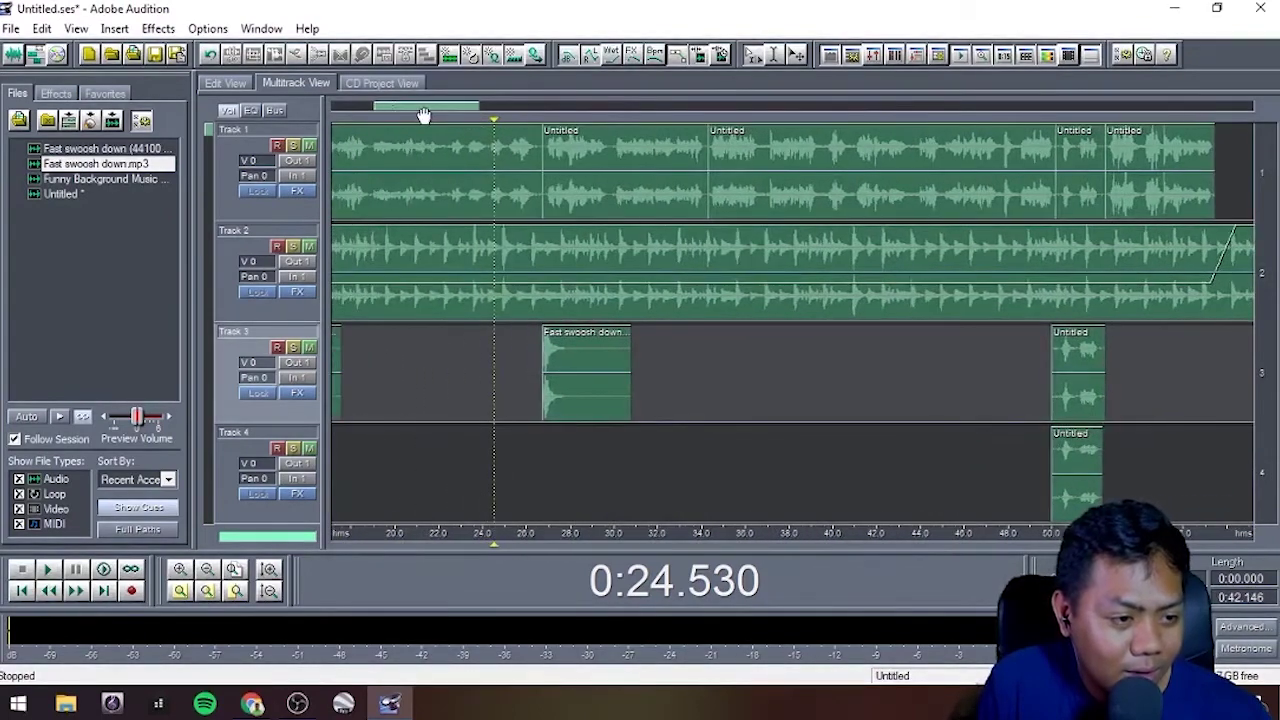
pyautogui.moveTo(578, 340); pyautogui.dragTo(570, 338)
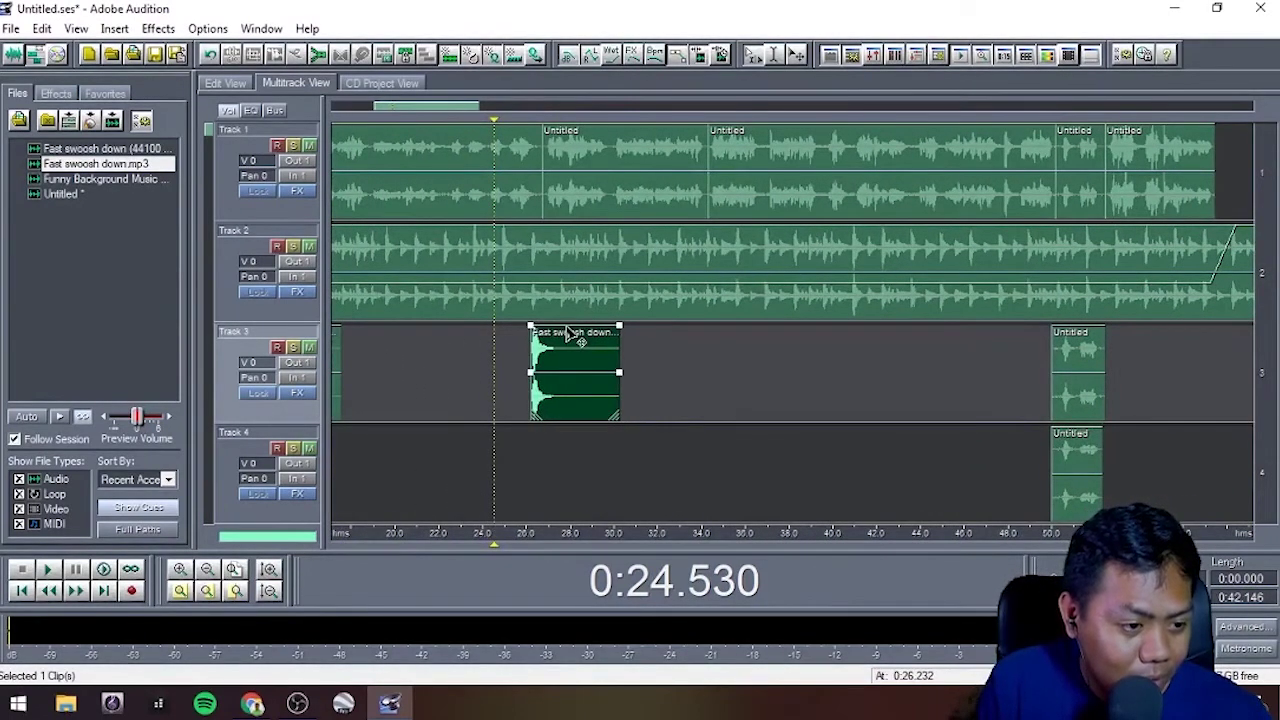
pyautogui.click(458, 342)
pyautogui.press('space')
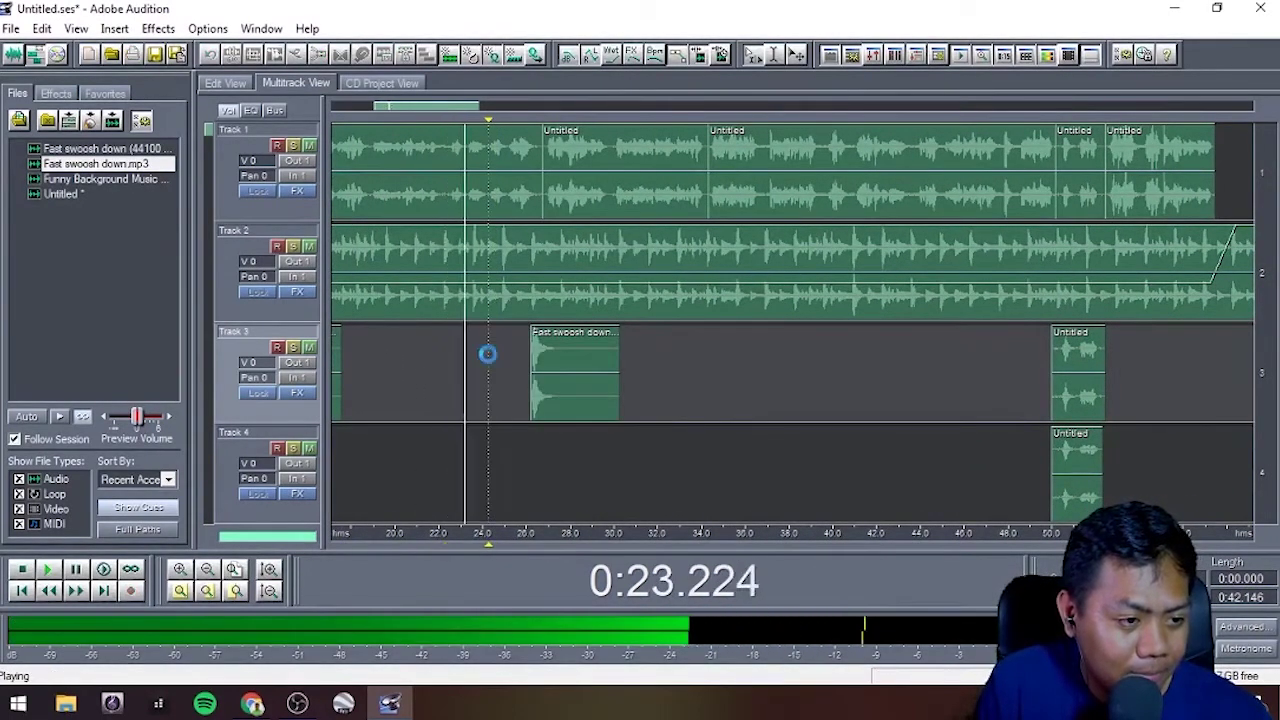
pyautogui.click(486, 355)
pyautogui.press('space')
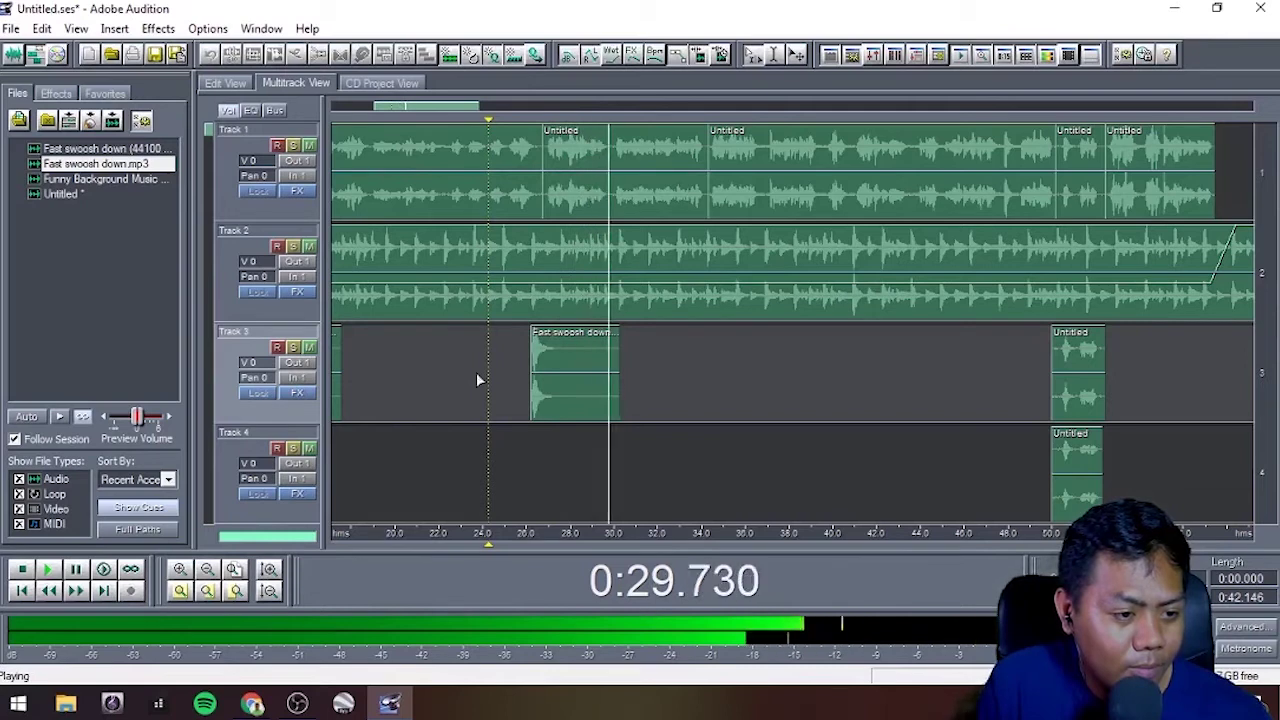
pyautogui.press('space')
# Step: Drag a third swoosh copy to about 0:34 and preview it from 0:32.48
pyautogui.click(571, 350)
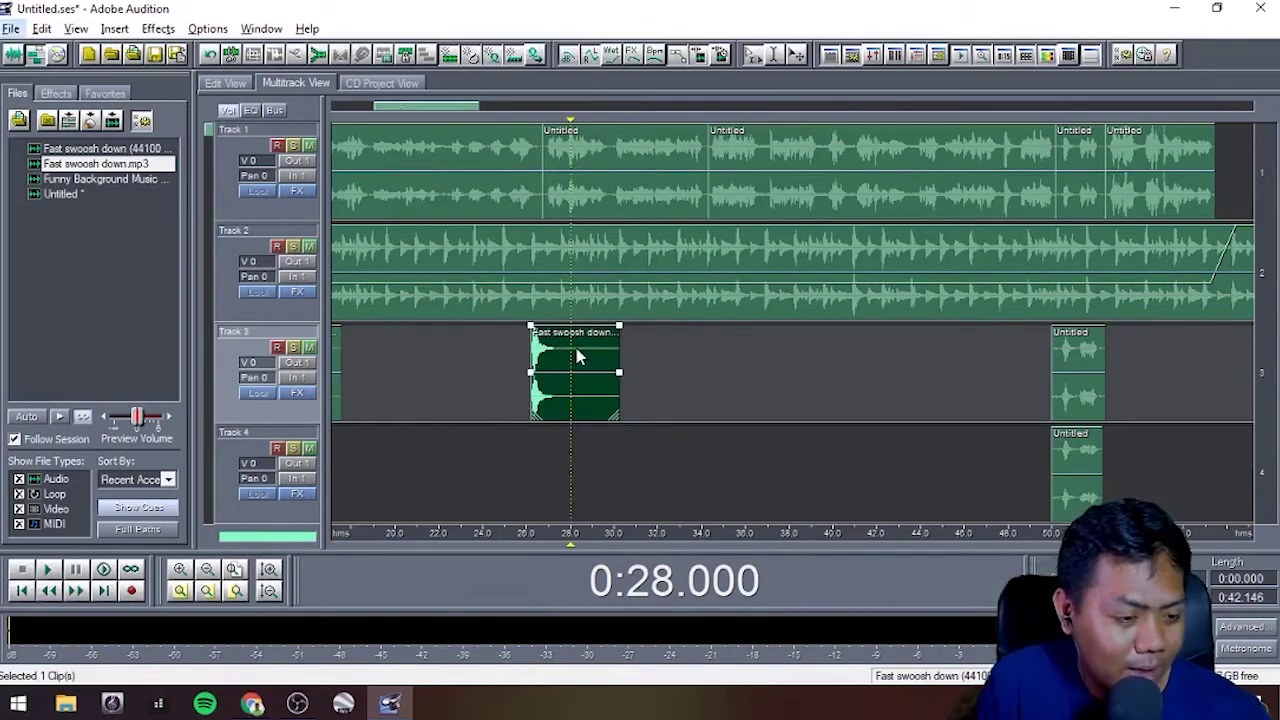
pyautogui.moveTo(575, 339); pyautogui.dragTo(740, 353)
pyautogui.click(668, 343)
pyautogui.press('space')
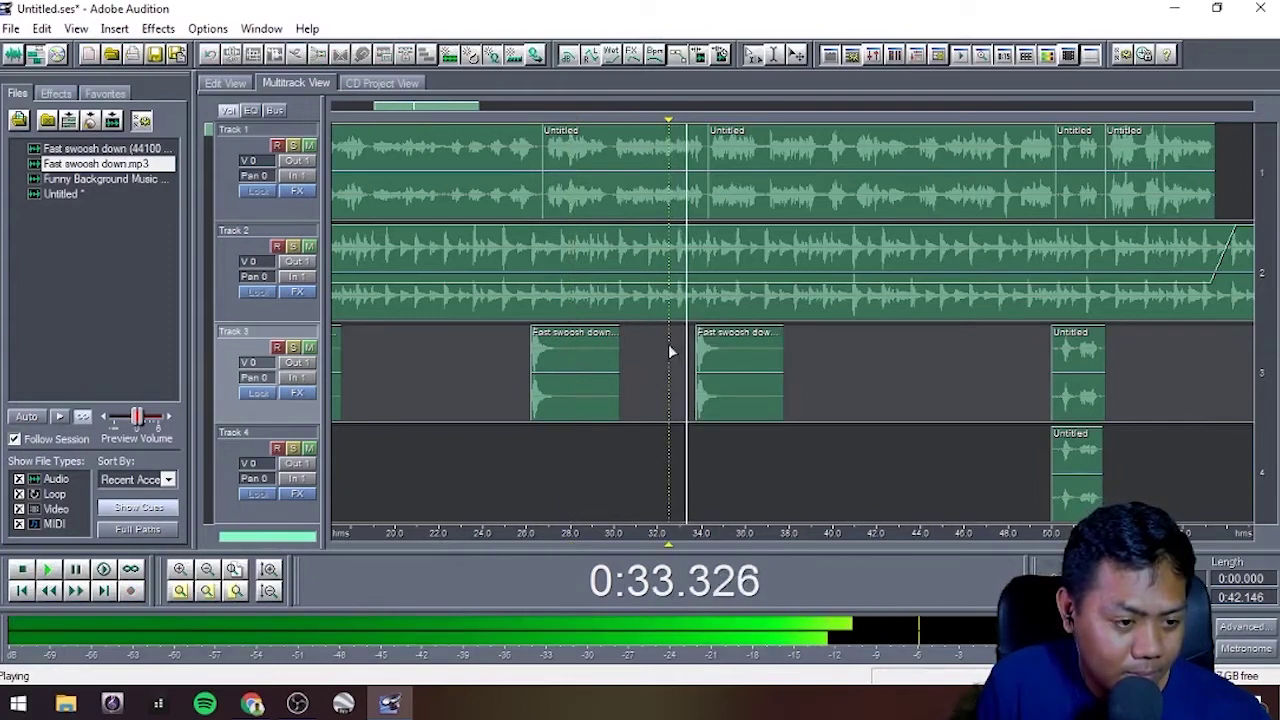
pyautogui.press('space')
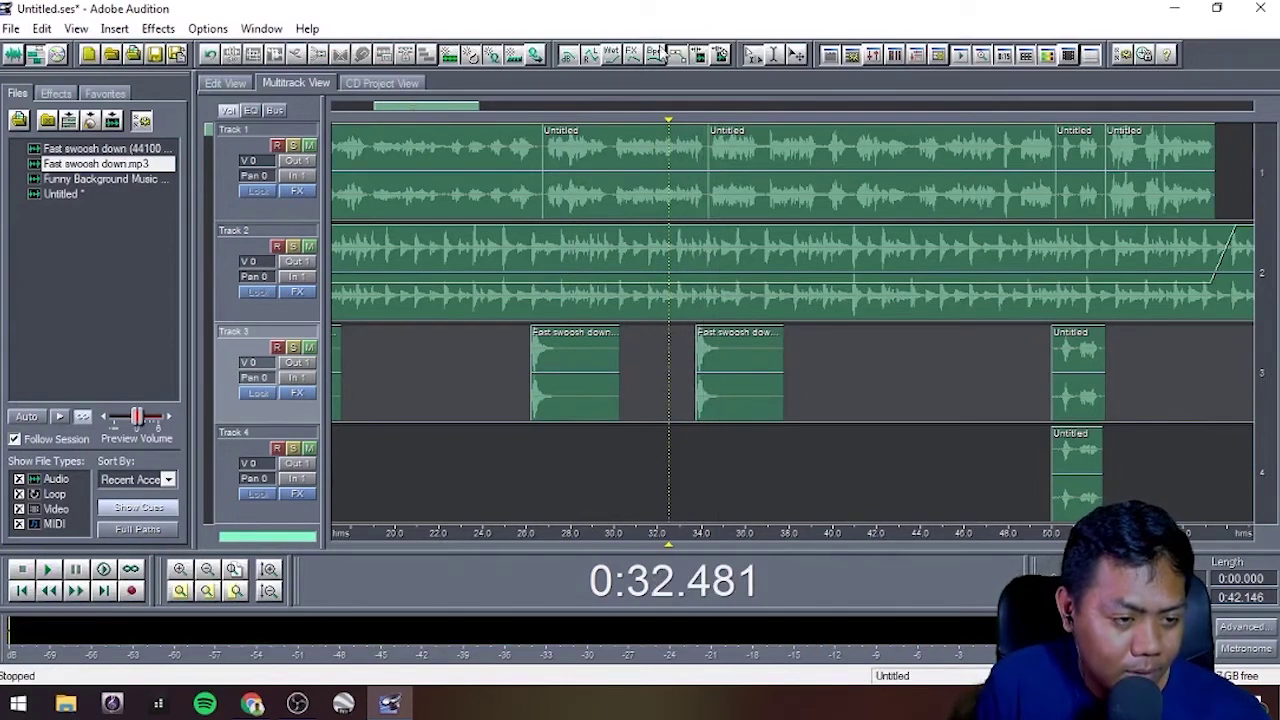
pyautogui.moveTo(375, 107); pyautogui.dragTo(414, 108)
pyautogui.moveTo(395, 336)
pyautogui.mouseDown()
pyautogui.moveTo(371, 343)
pyautogui.moveTo(388, 348)
pyautogui.mouseUp()
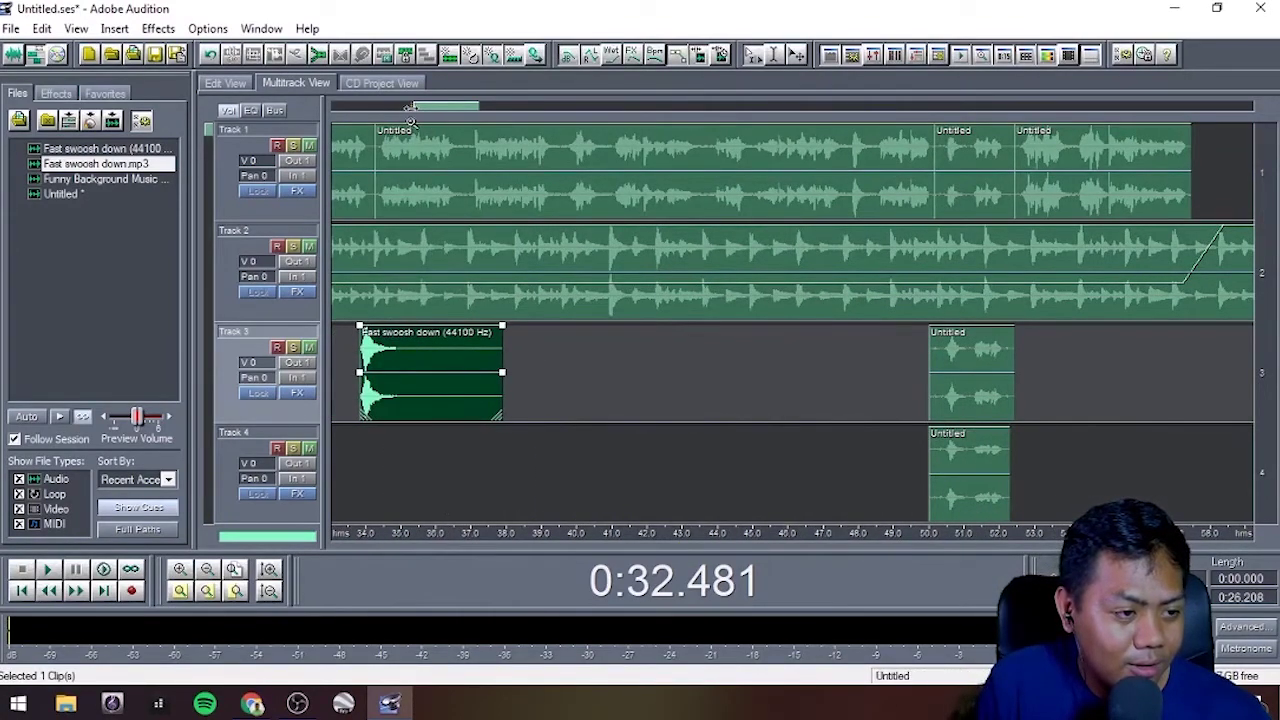
pyautogui.moveTo(410, 107); pyautogui.dragTo(360, 107)
pyautogui.click(718, 358)
pyautogui.press('space')
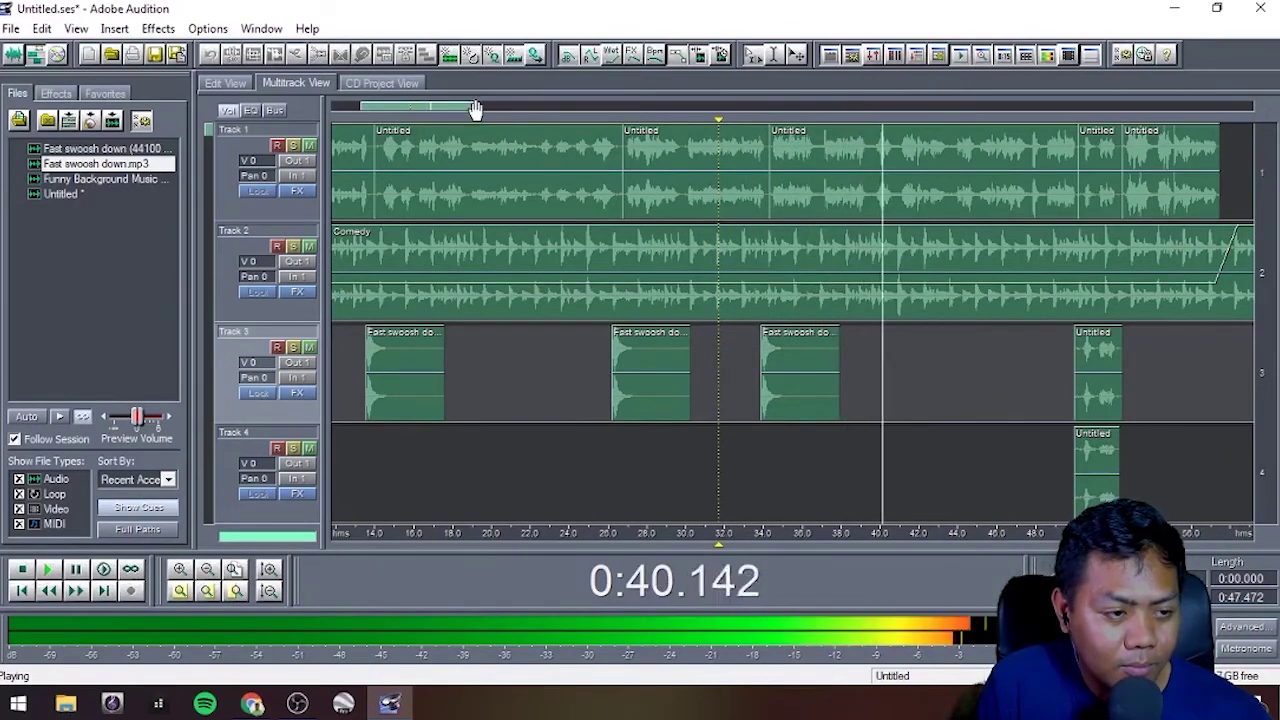
pyautogui.moveTo(475, 109); pyautogui.dragTo(481, 109)
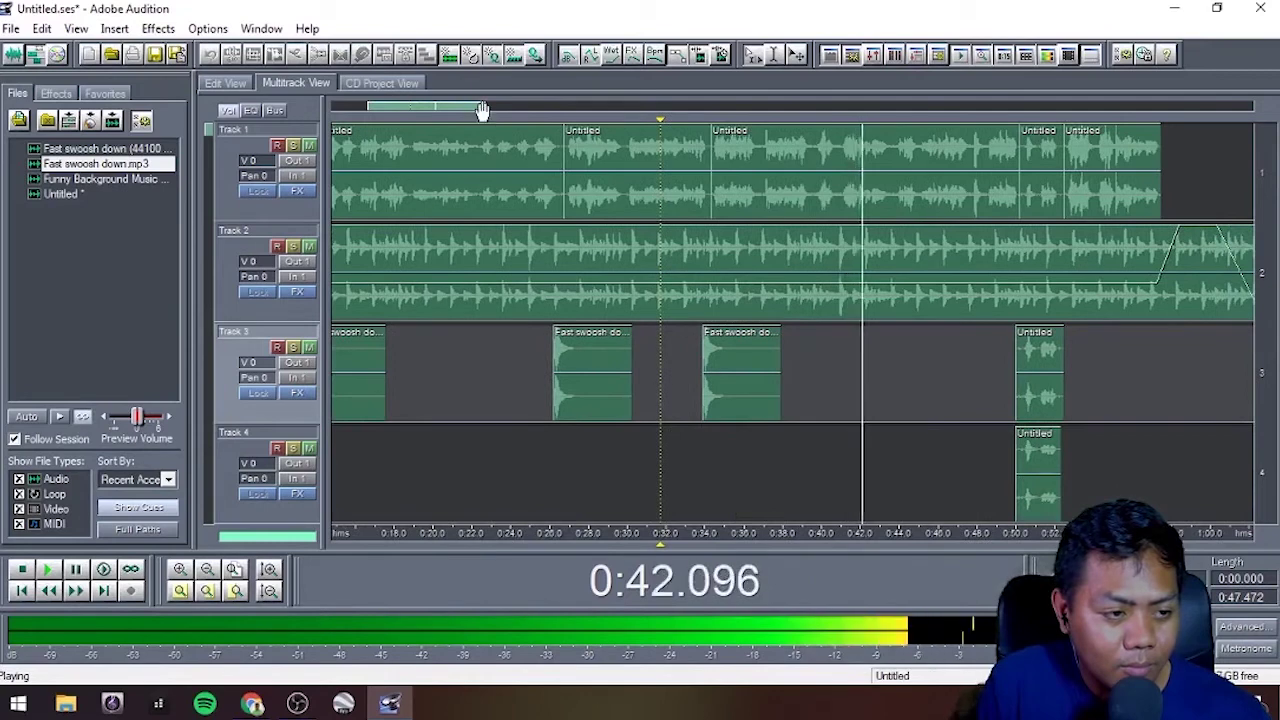
pyautogui.press('space')
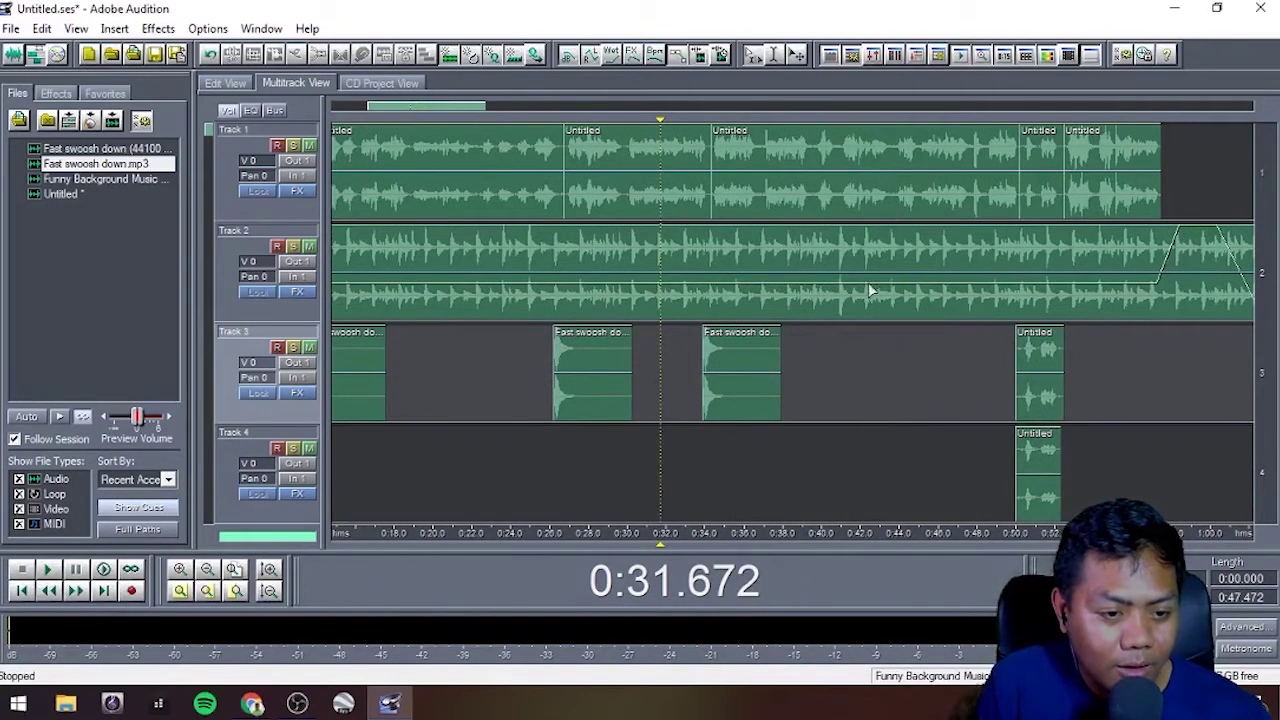
pyautogui.click(878, 346)
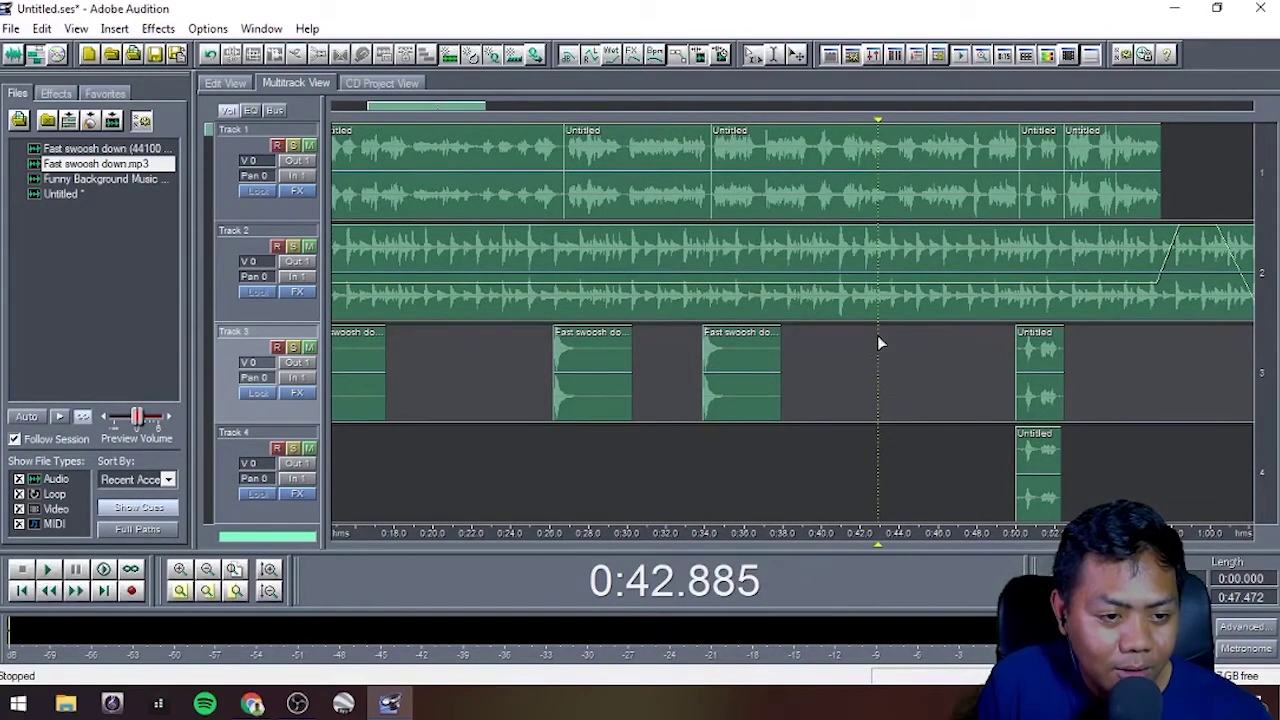
pyautogui.press('space')
pyautogui.press('space')
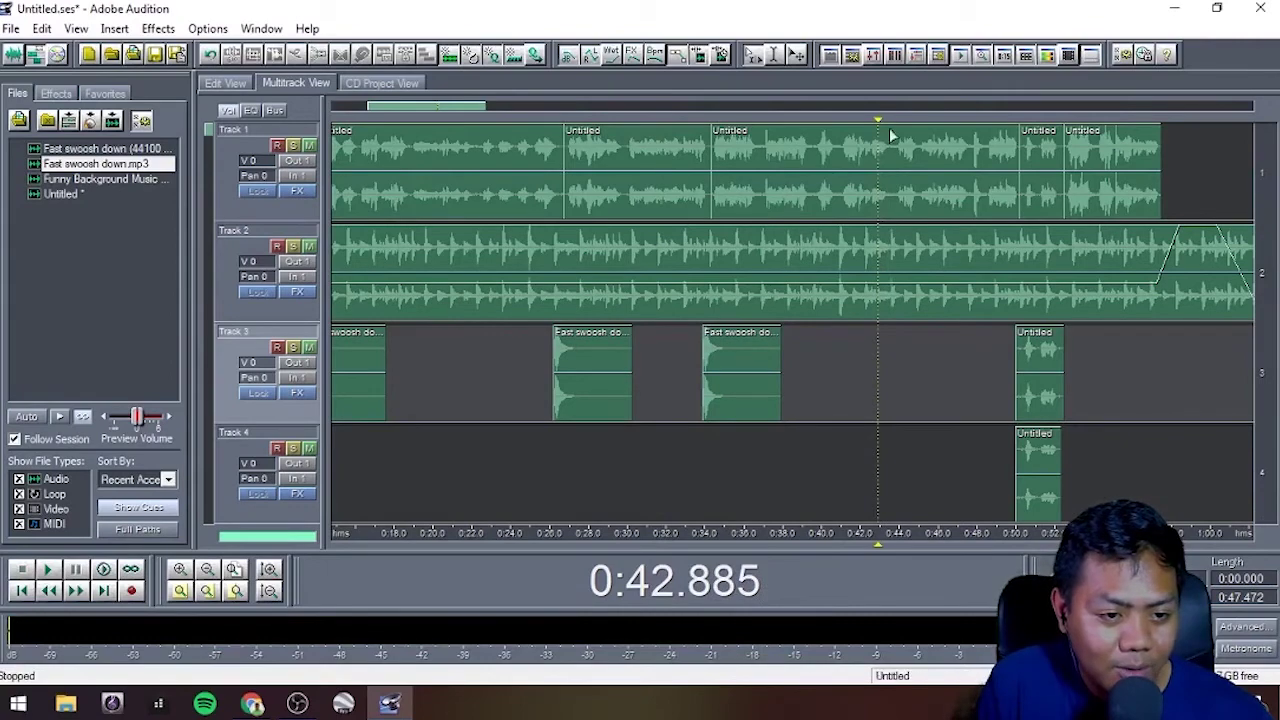
pyautogui.click(890, 167)
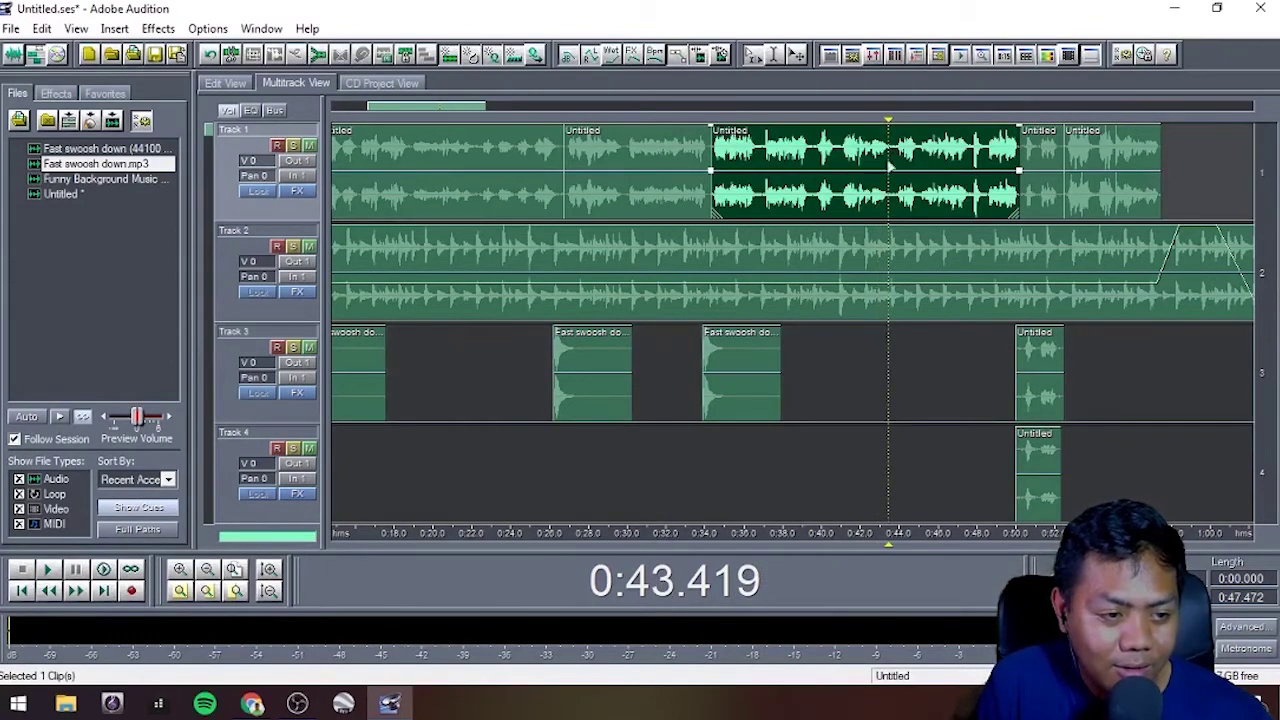
# Step: Import DING.mp3, drop it on Track 3 near 0:43, and convert its sample rate
pyautogui.click(17, 125)
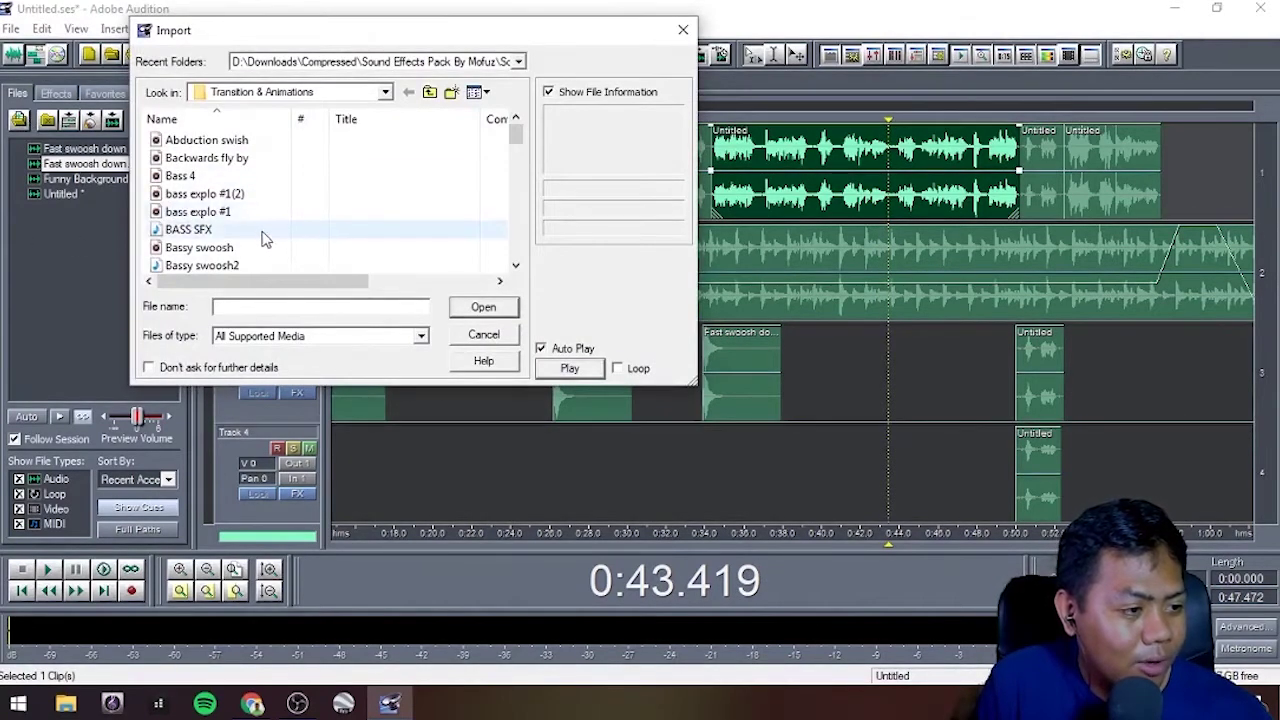
pyautogui.scroll(-7, 265, 238)
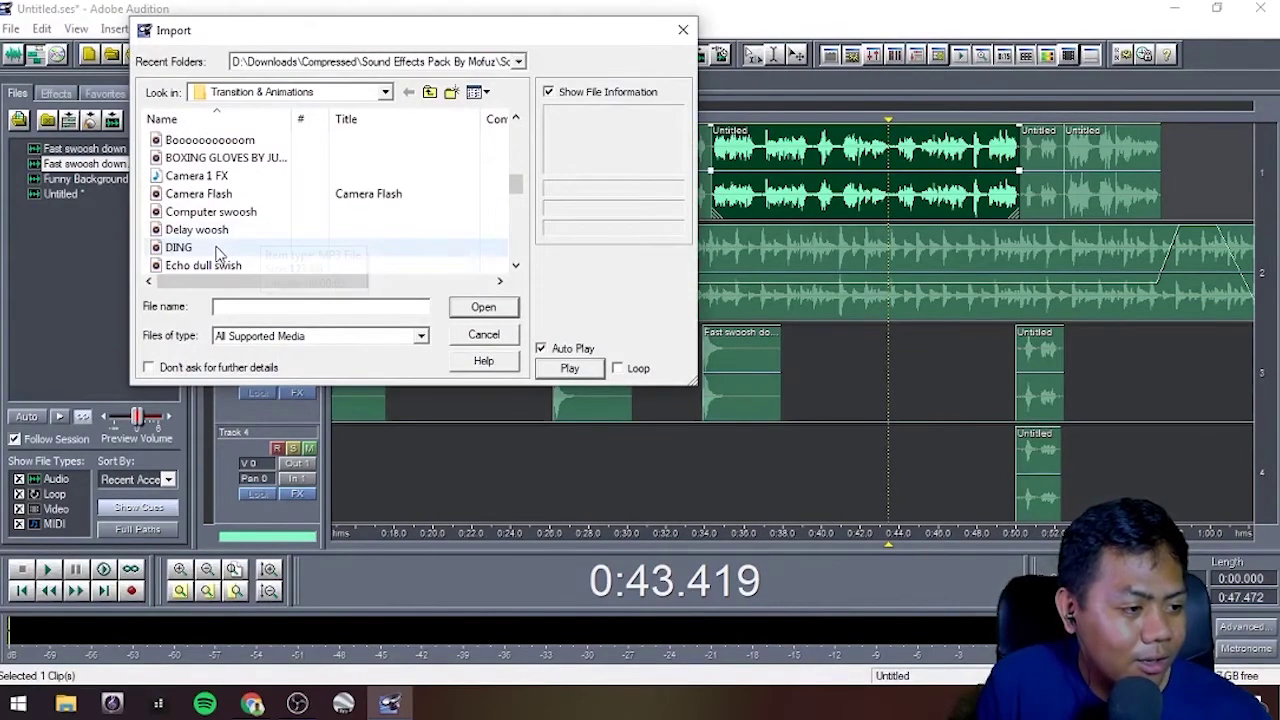
pyautogui.click(215, 249)
pyautogui.click(484, 307)
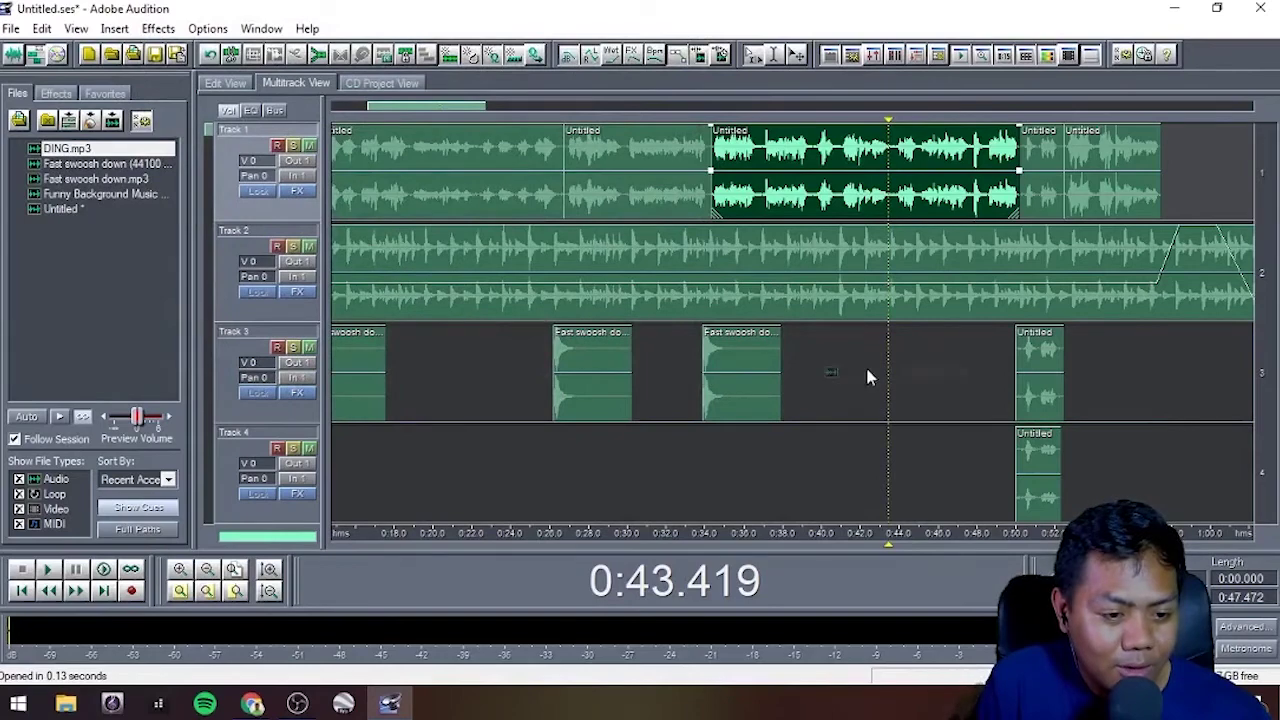
pyautogui.moveTo(868, 377); pyautogui.dragTo(890, 361)
pyautogui.click(600, 375)
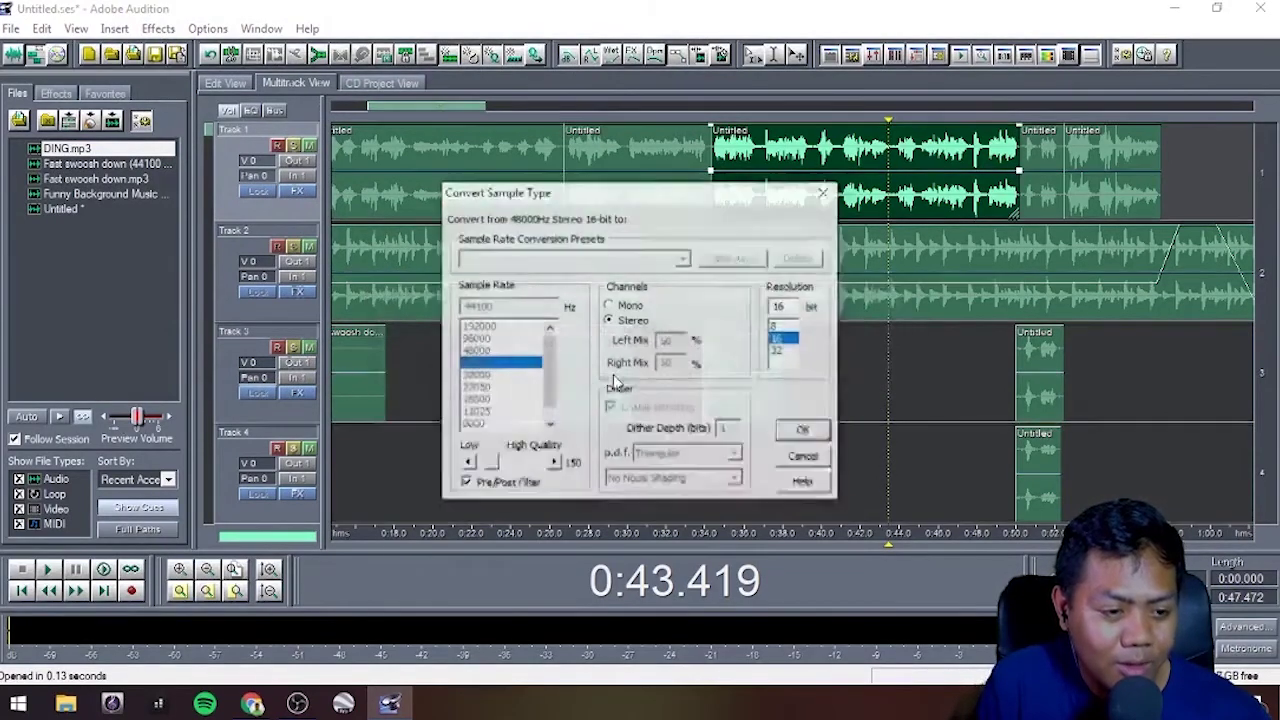
pyautogui.click(785, 434)
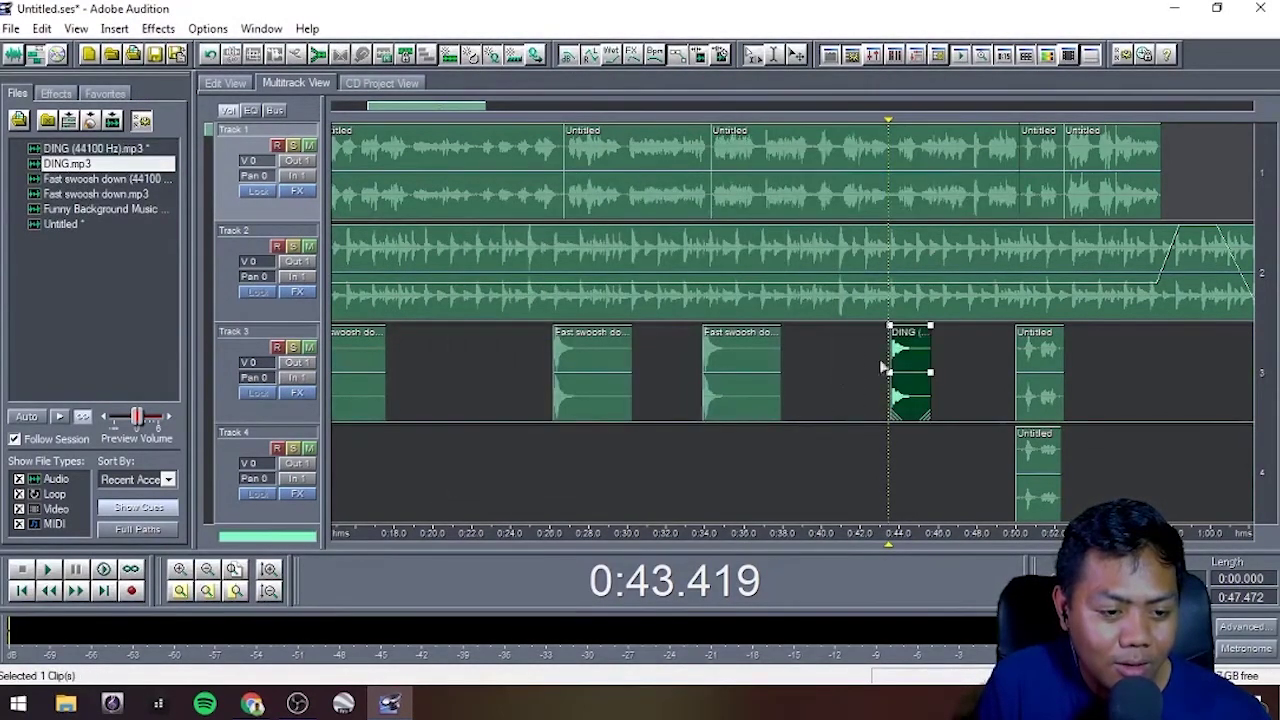
# Step: Preview the mix around the DING clip on Track 3
pyautogui.click(851, 368)
pyautogui.press('space')
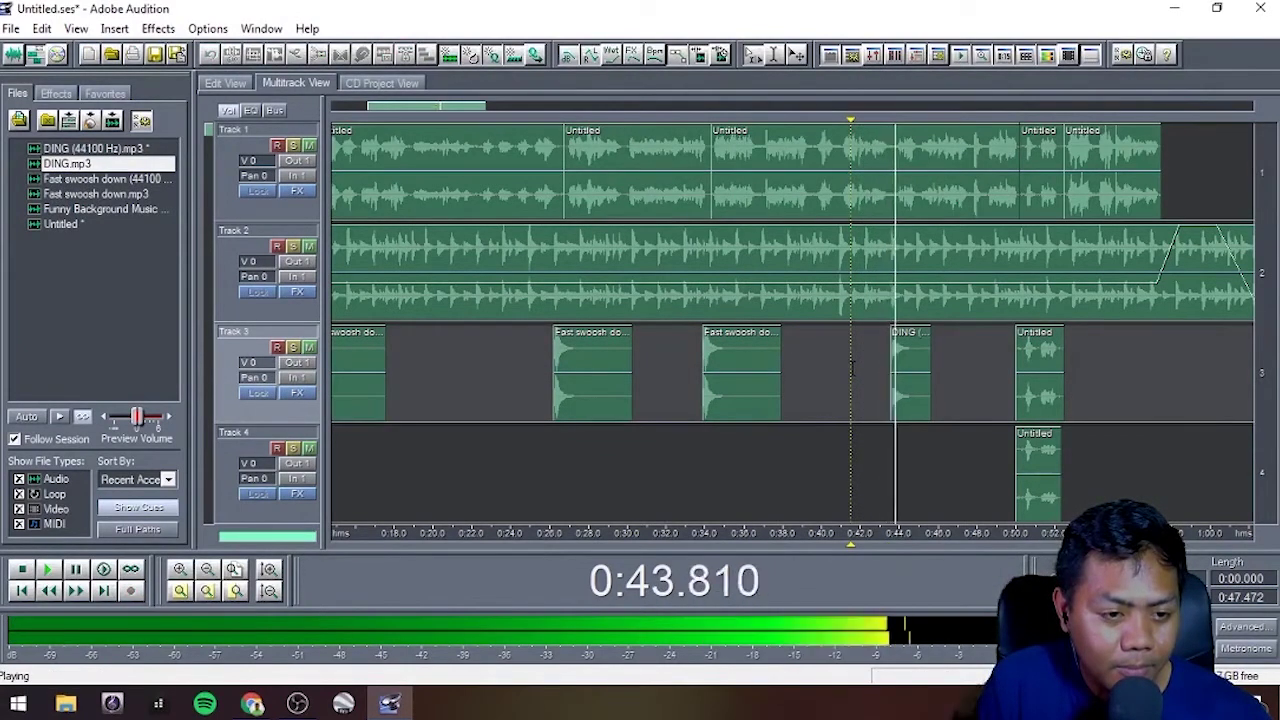
pyautogui.press('space')
pyautogui.click(914, 355)
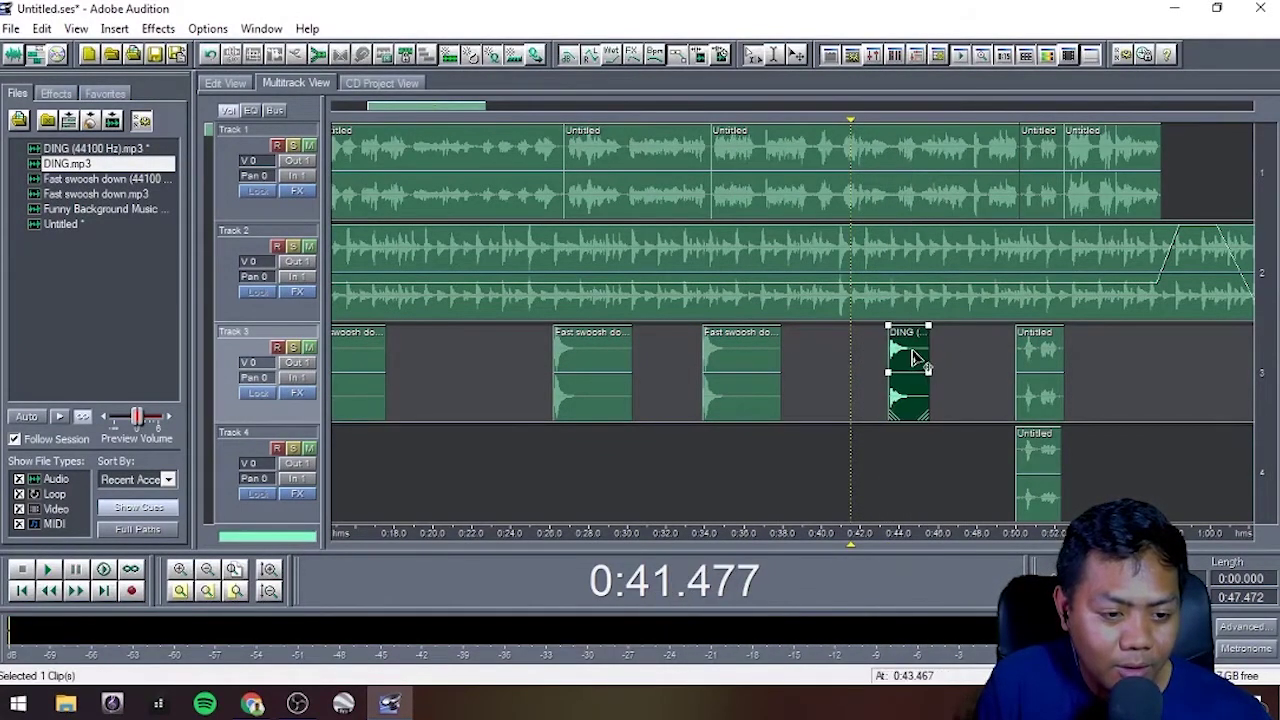
pyautogui.click(869, 361)
pyautogui.press('space')
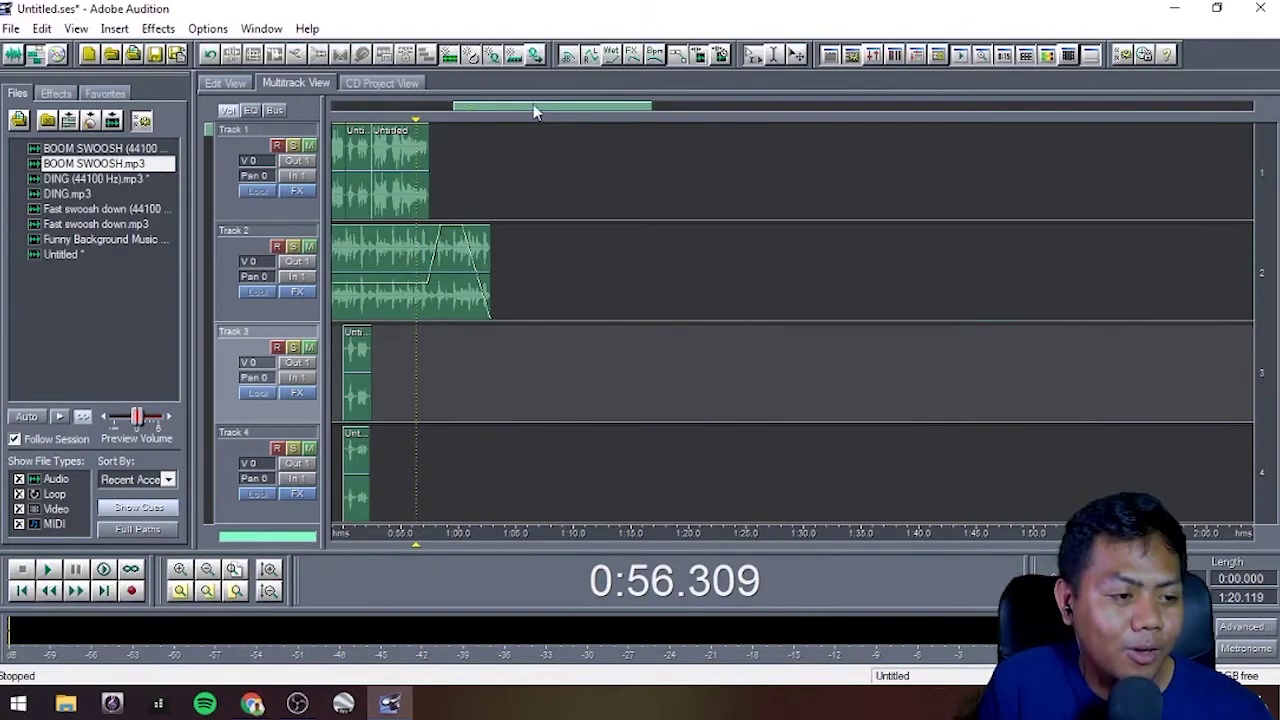
# Step: Scroll back to 0:00, play the whole commercial mix, and zoom in on the clips
pyautogui.moveTo(534, 112); pyautogui.dragTo(395, 114)
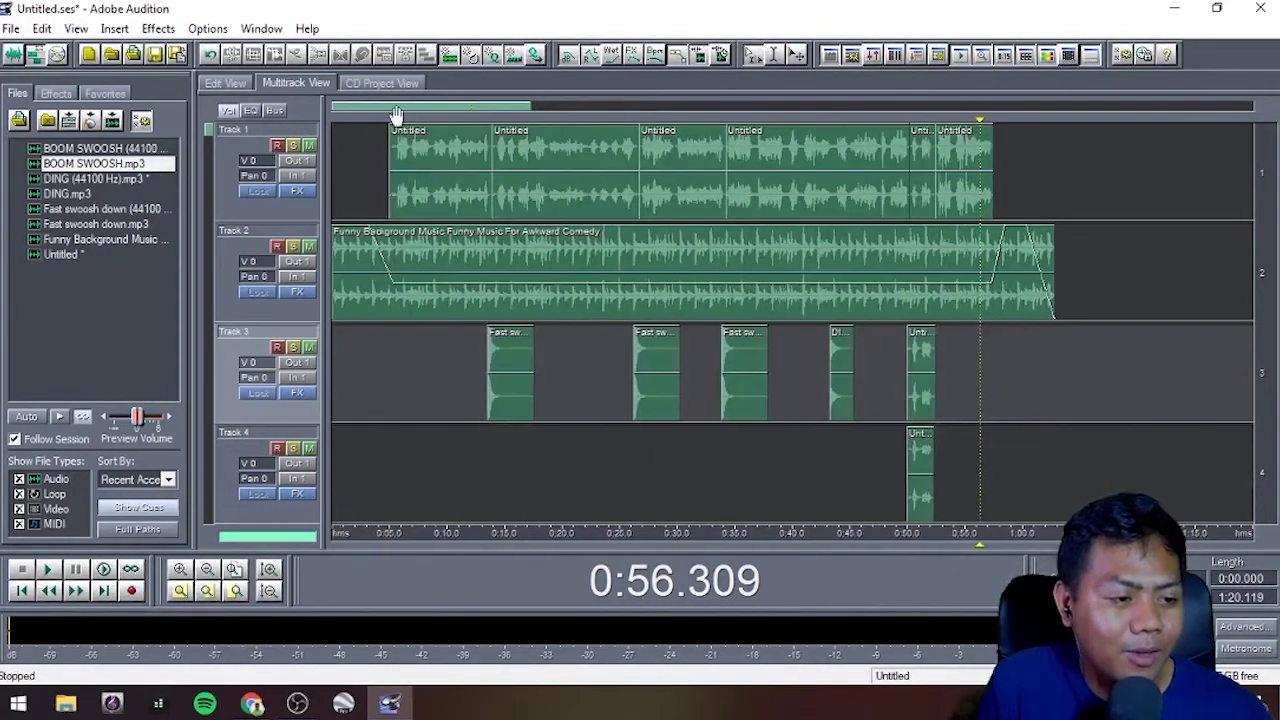
pyautogui.moveTo(527, 110); pyautogui.dragTo(758, 104)
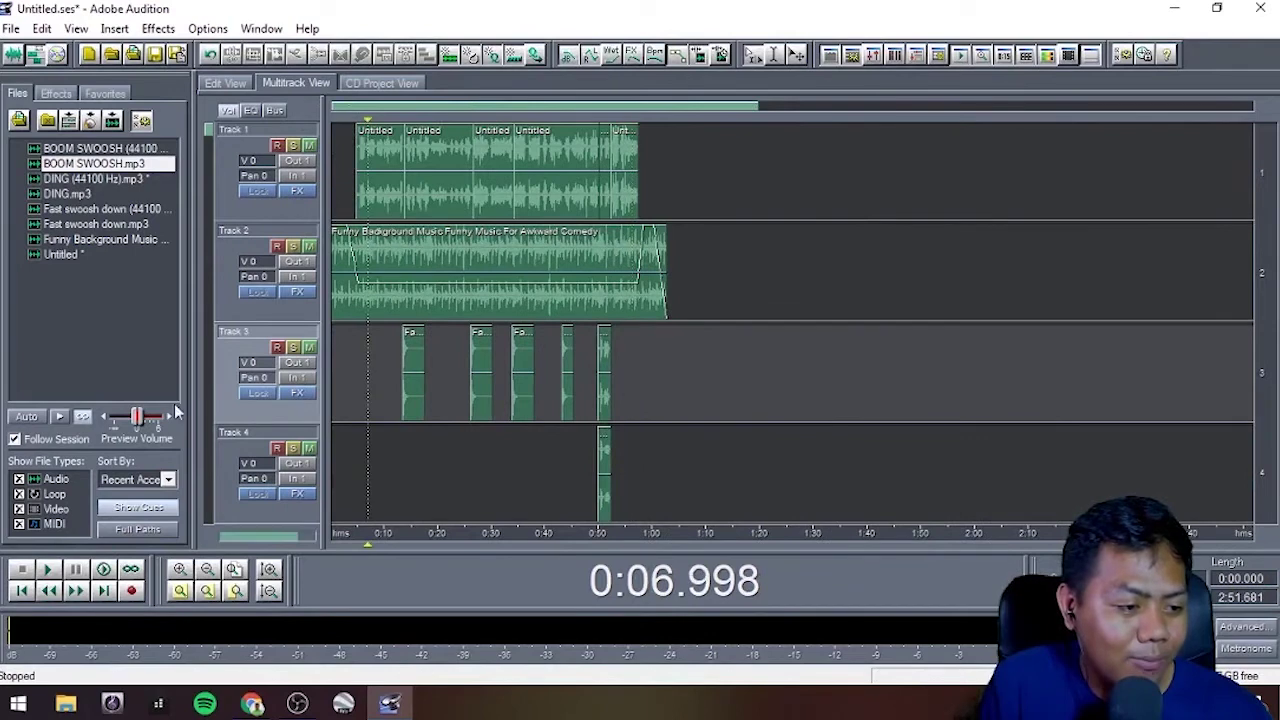
pyautogui.click(22, 591)
pyautogui.press('space')
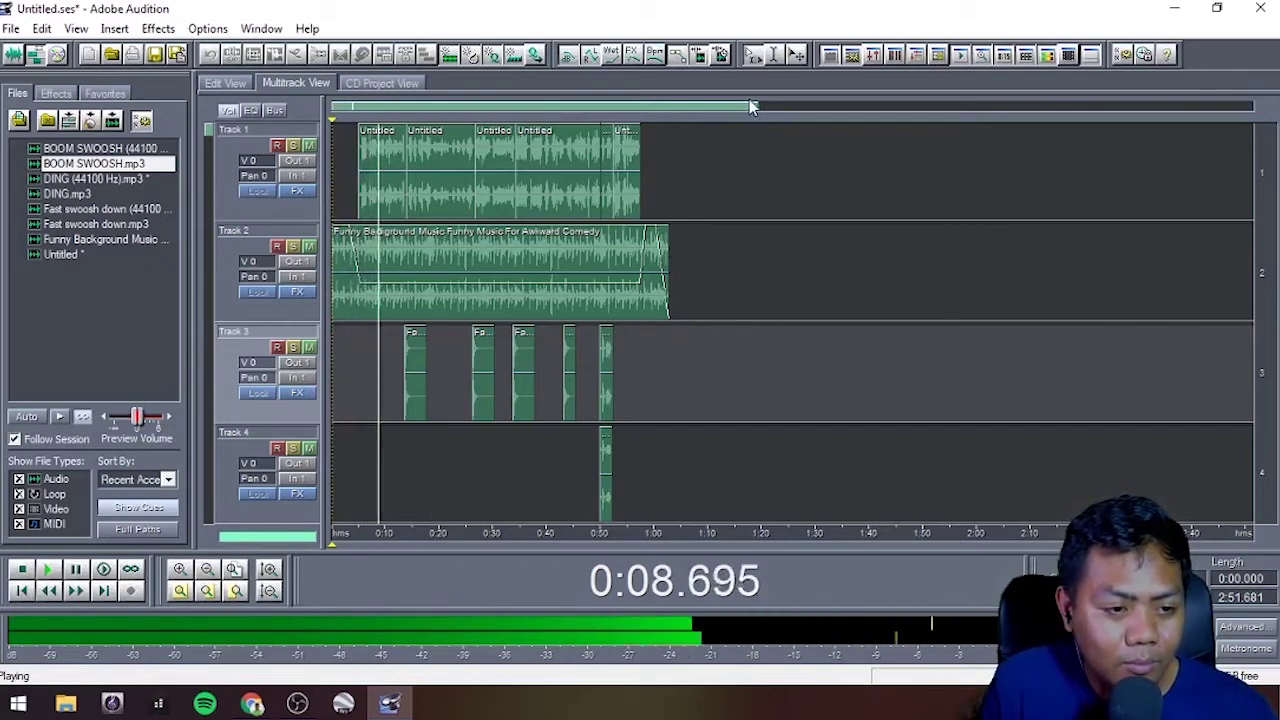
pyautogui.moveTo(754, 108); pyautogui.dragTo(563, 128)
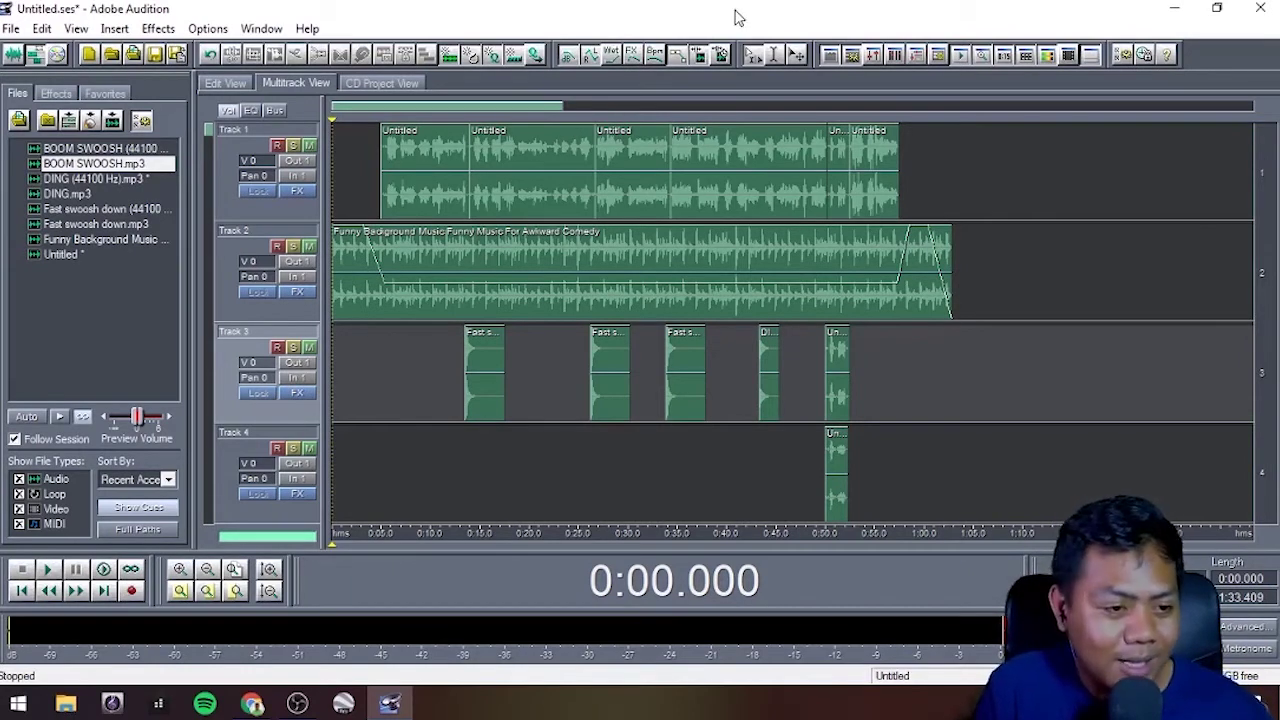
# Step: Zoom the timeline in so all four tracks' clips appear wider
pyautogui.moveTo(563, 105); pyautogui.dragTo(474, 106)
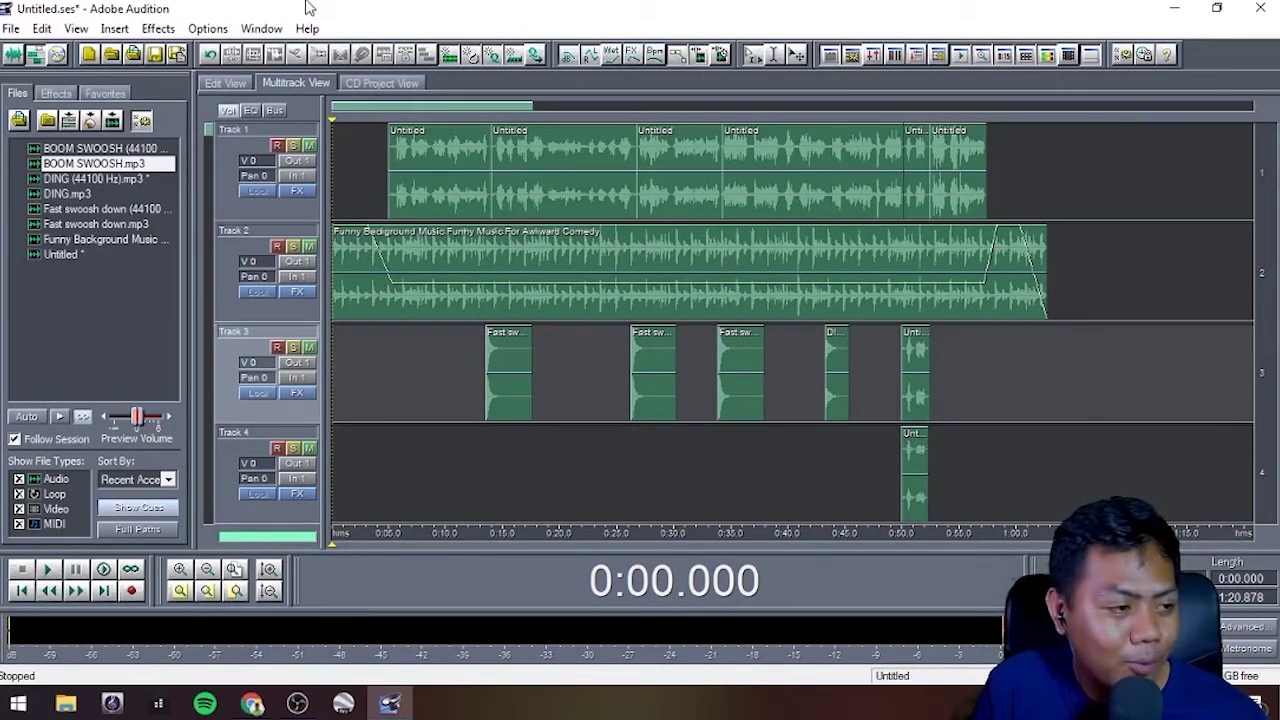
# Step: Select all clips and run Edit > Mix Down to File > All Audio Clips
pyautogui.moveTo(1125, 480); pyautogui.dragTo(763, 475)
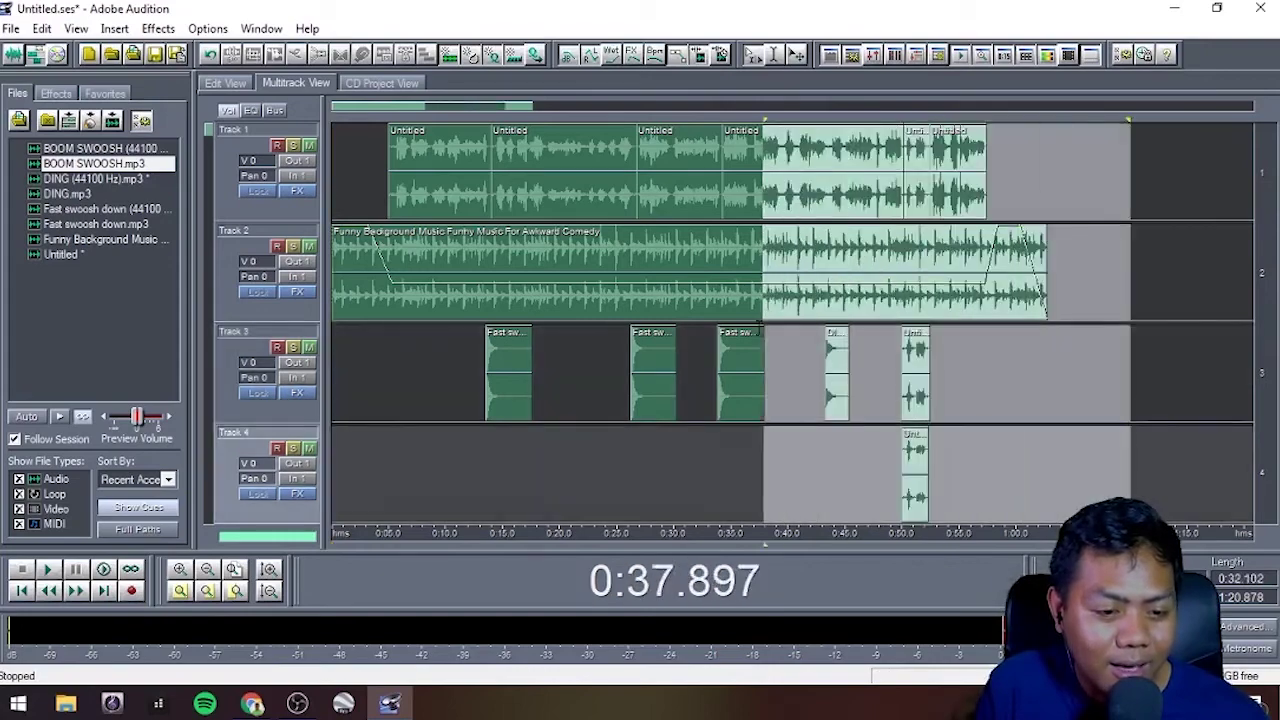
pyautogui.hotkey('ctrl', 'a')
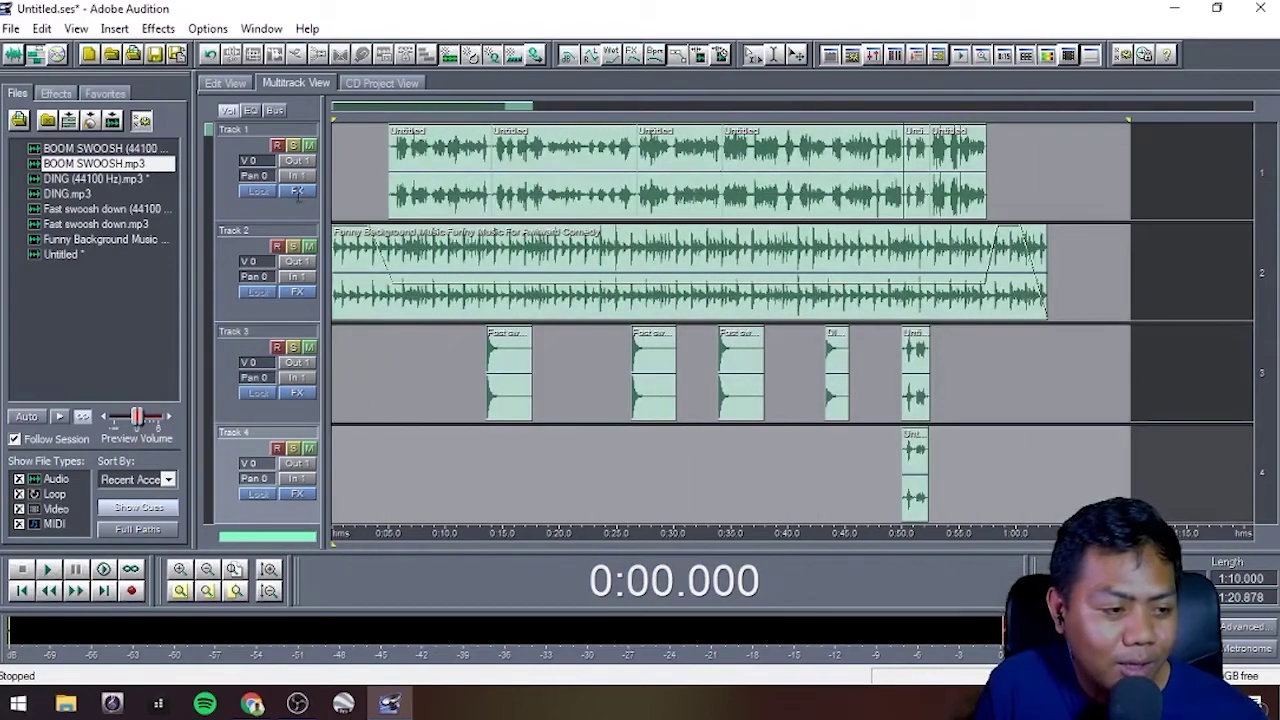
pyautogui.click(42, 29)
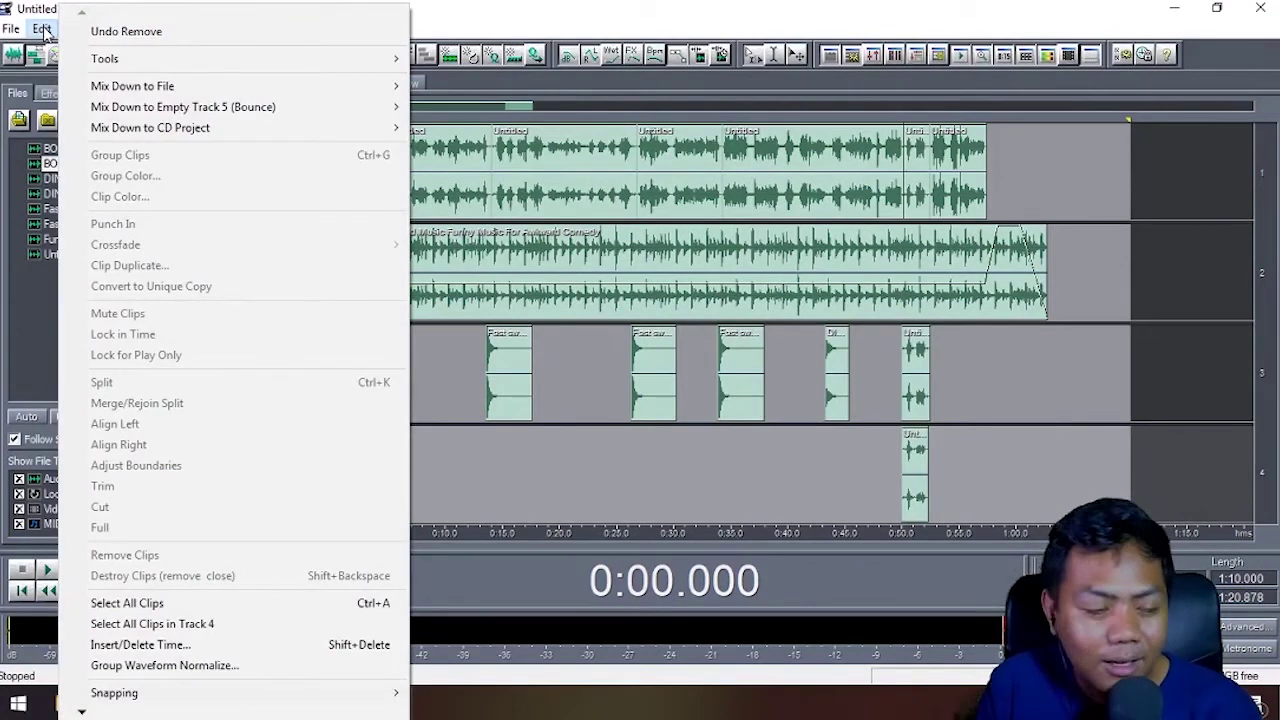
pyautogui.moveTo(196, 90)
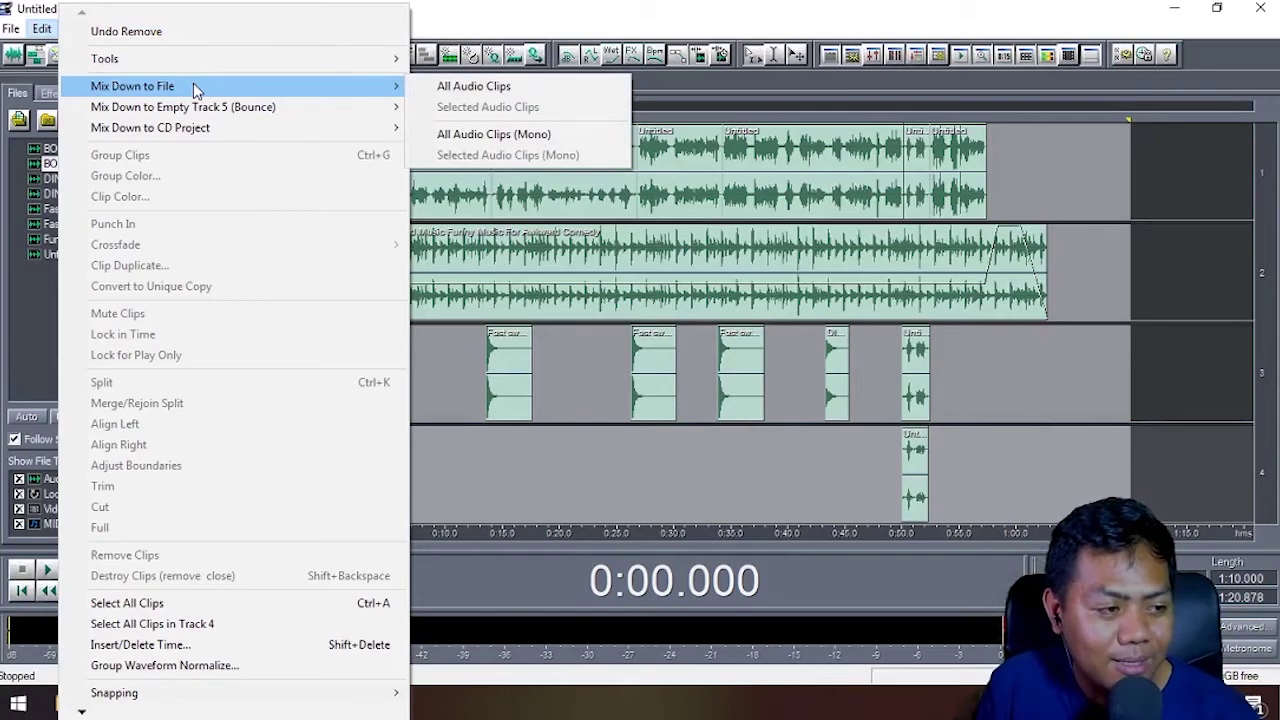
pyautogui.click(475, 88)
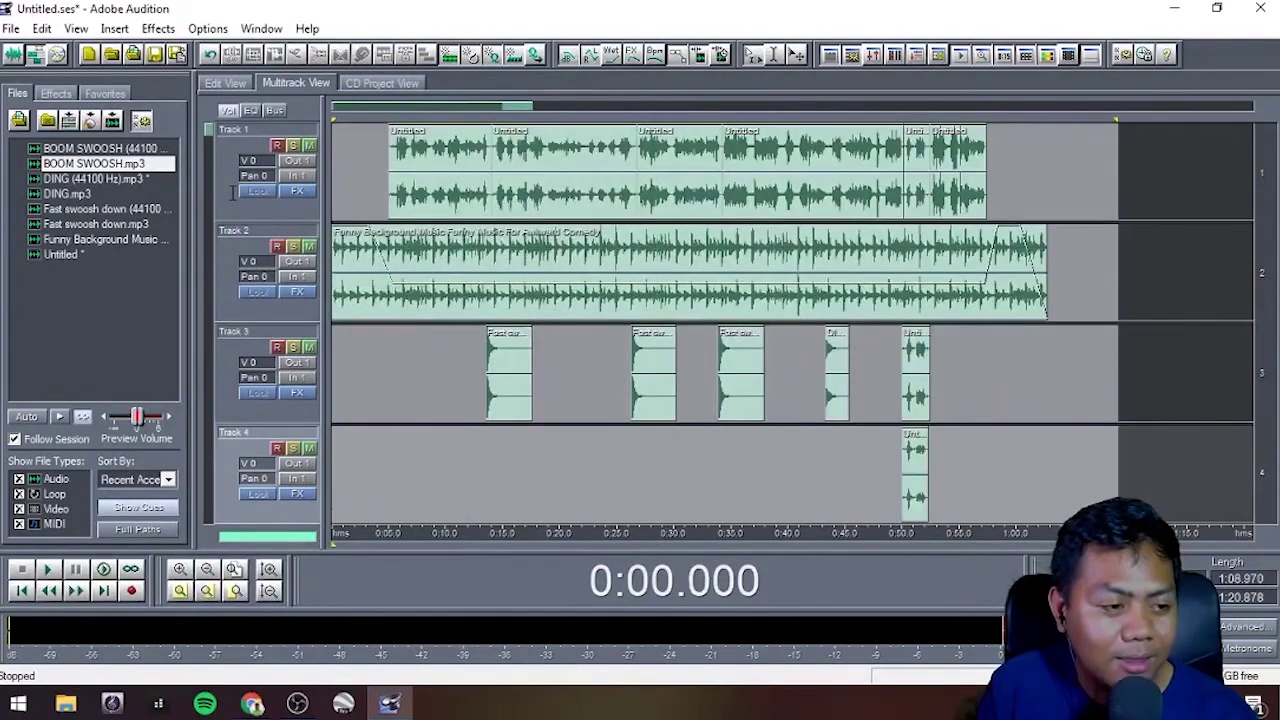
pyautogui.click(44, 28)
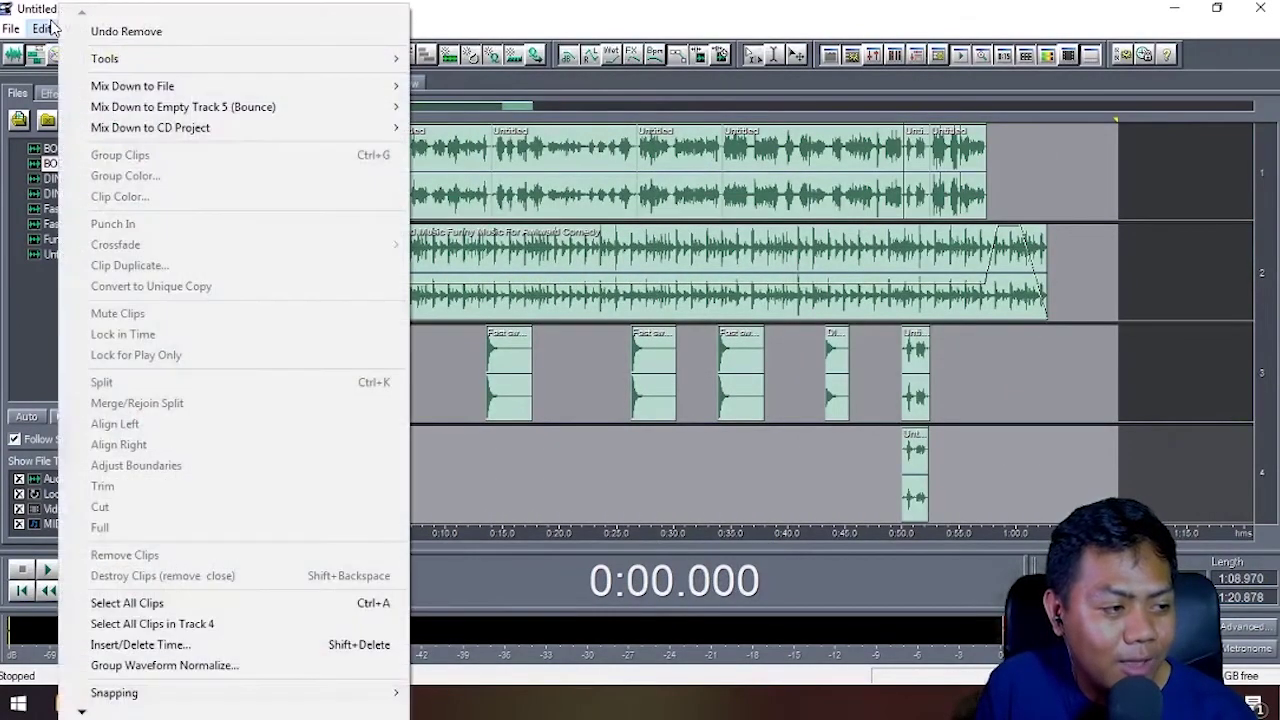
pyautogui.moveTo(385, 86)
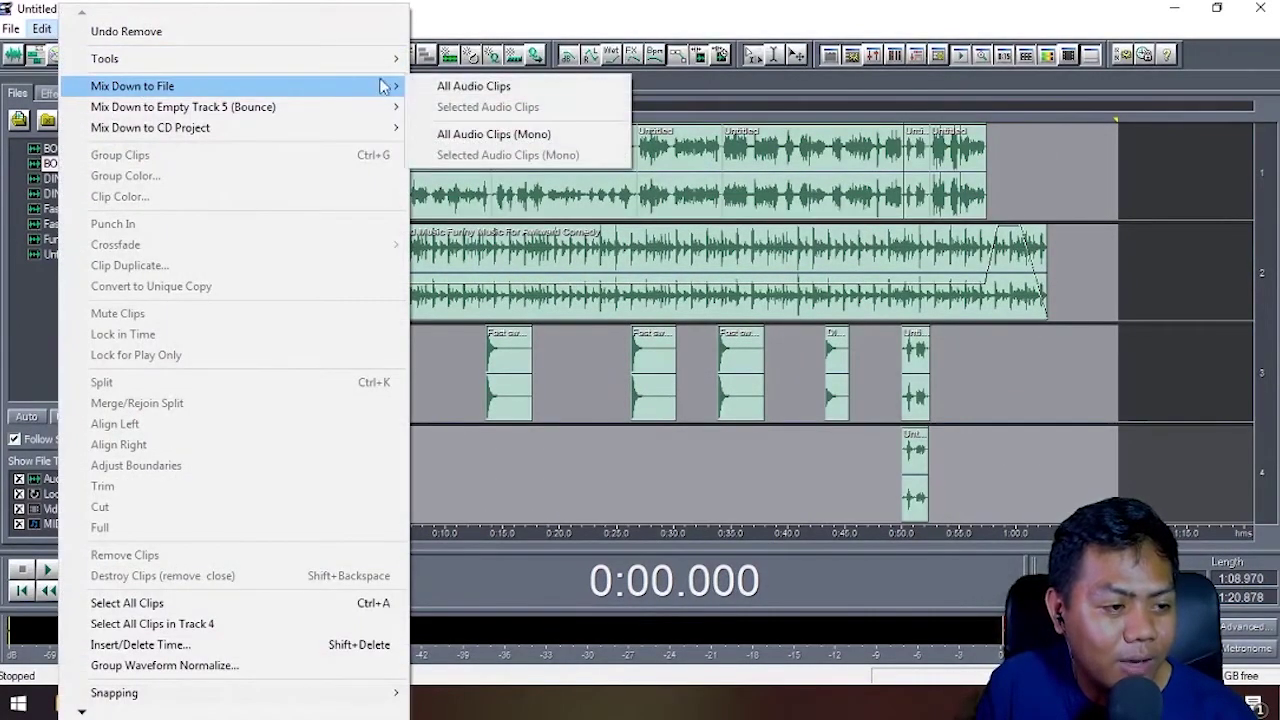
pyautogui.click(465, 86)
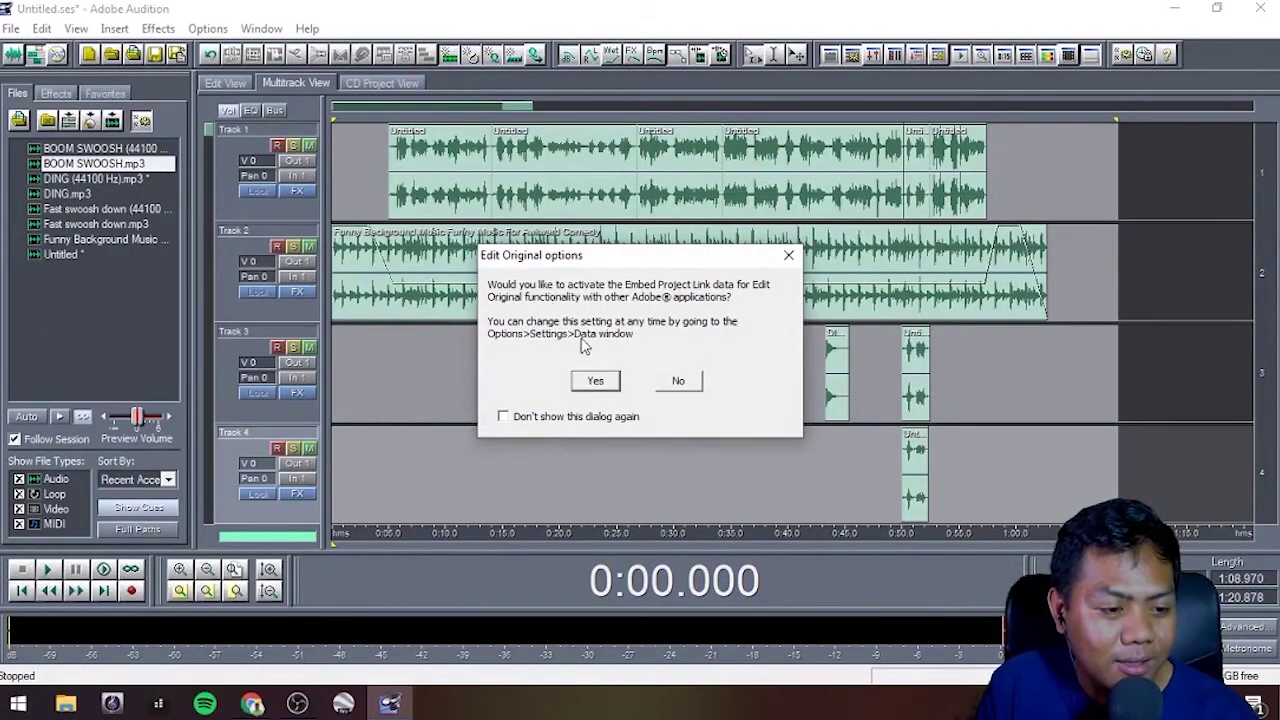
# Step: Accept the prompts and save the multitrack session as RBI Infomercial
pyautogui.click(599, 382)
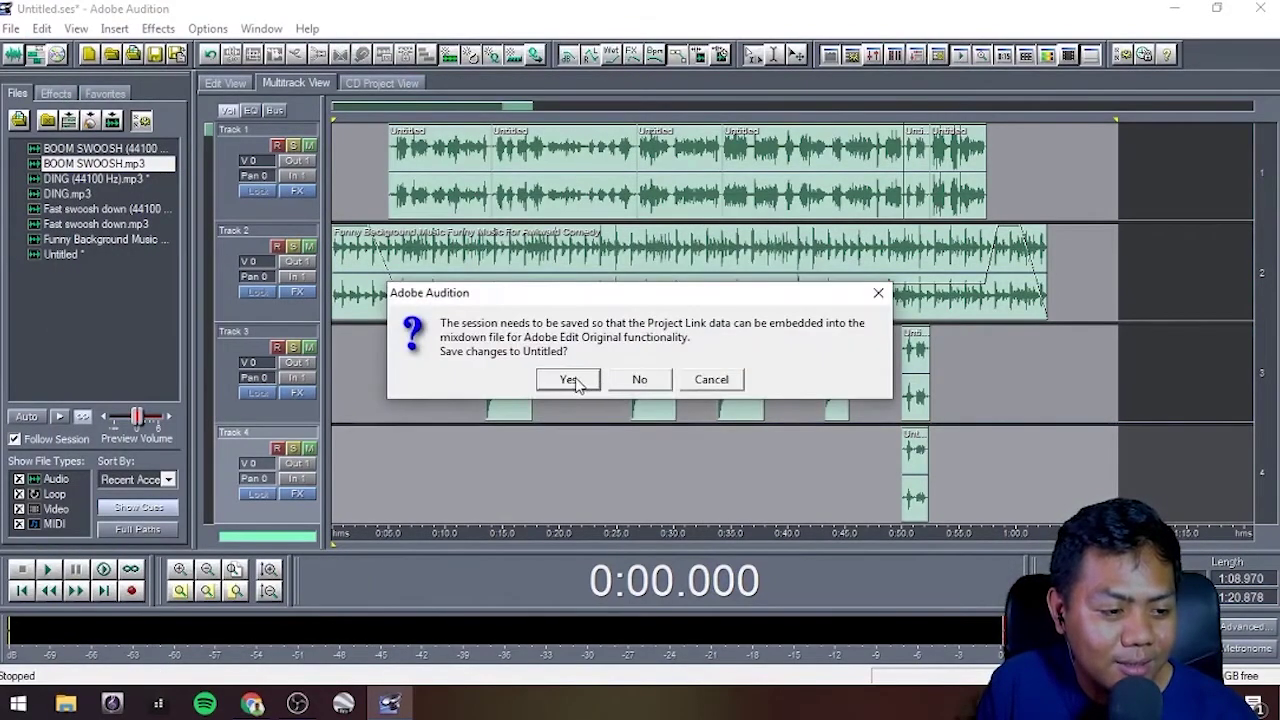
pyautogui.click(570, 380)
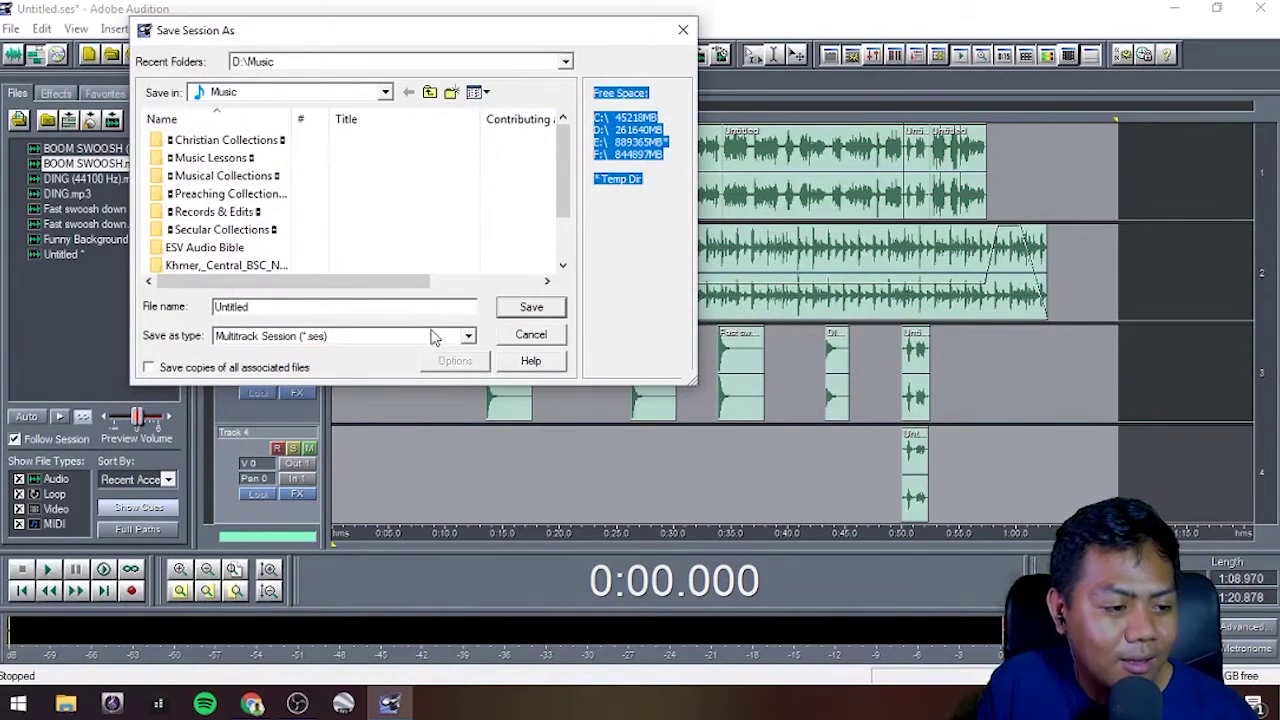
pyautogui.click(435, 338)
pyautogui.click(435, 349)
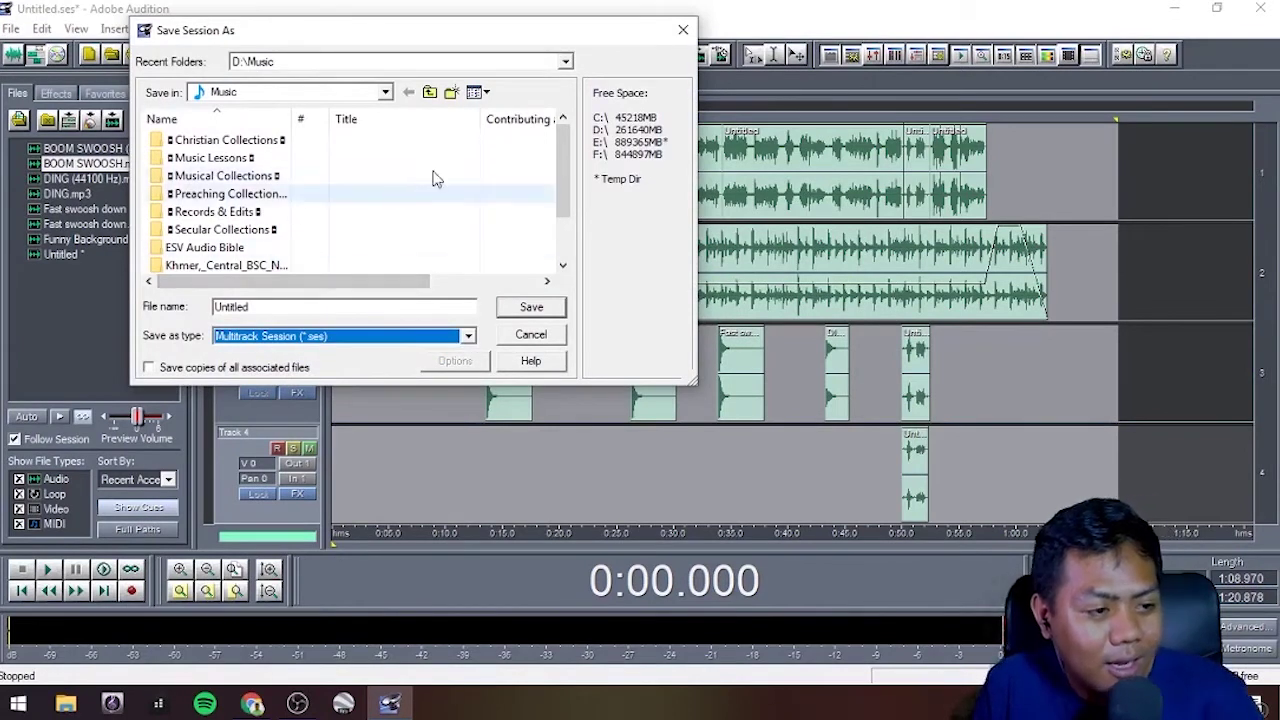
pyautogui.hotkey('shift', 'Tab')
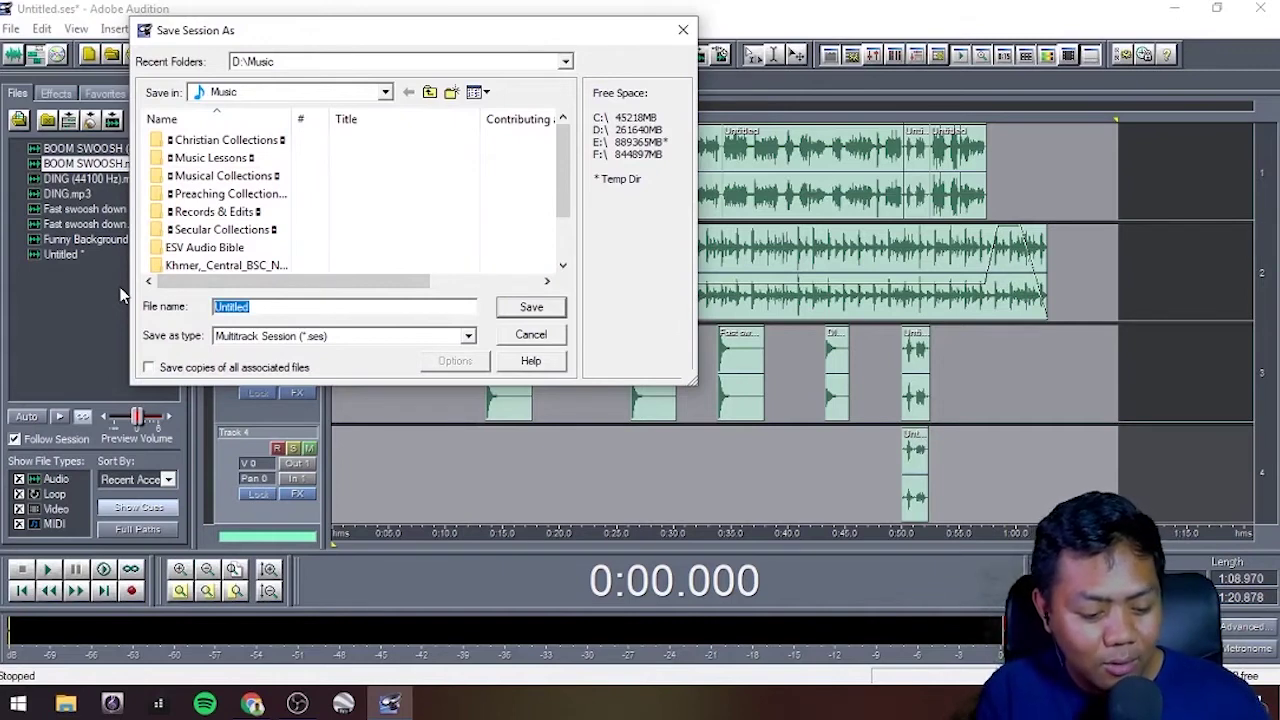
pyautogui.write('R')
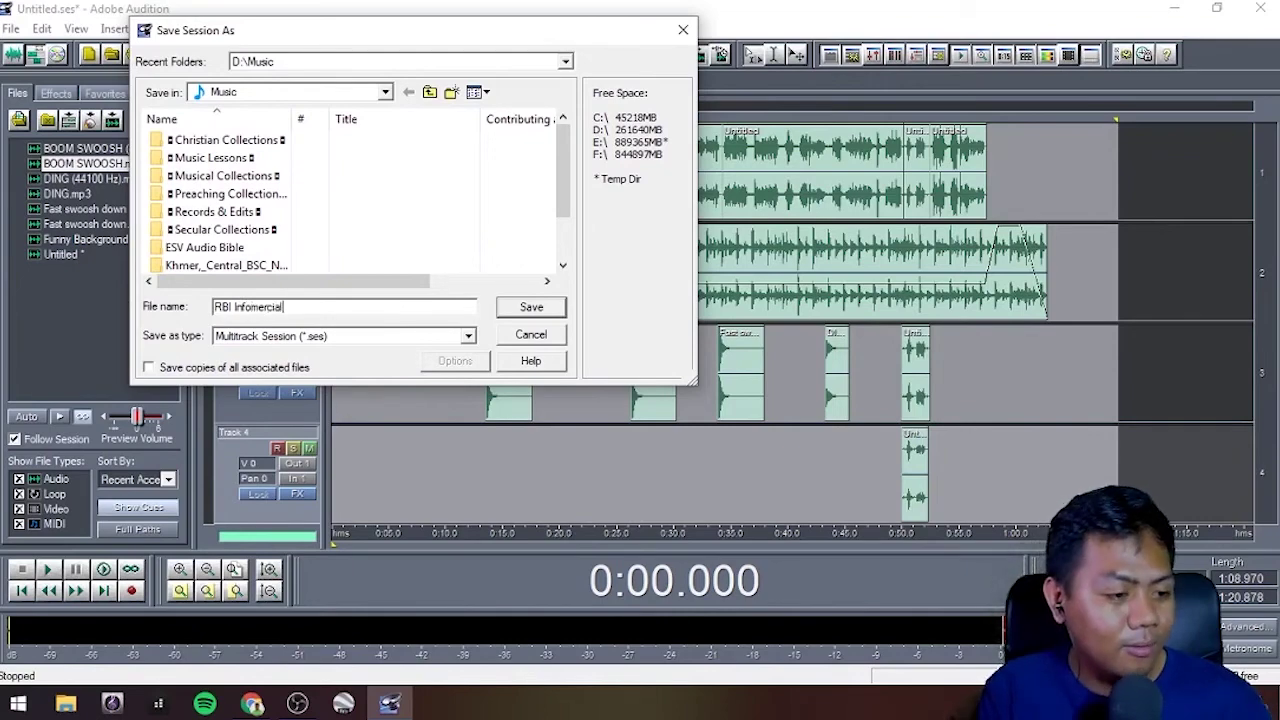
pyautogui.write('BI Infomercial')
pyautogui.press('Return')
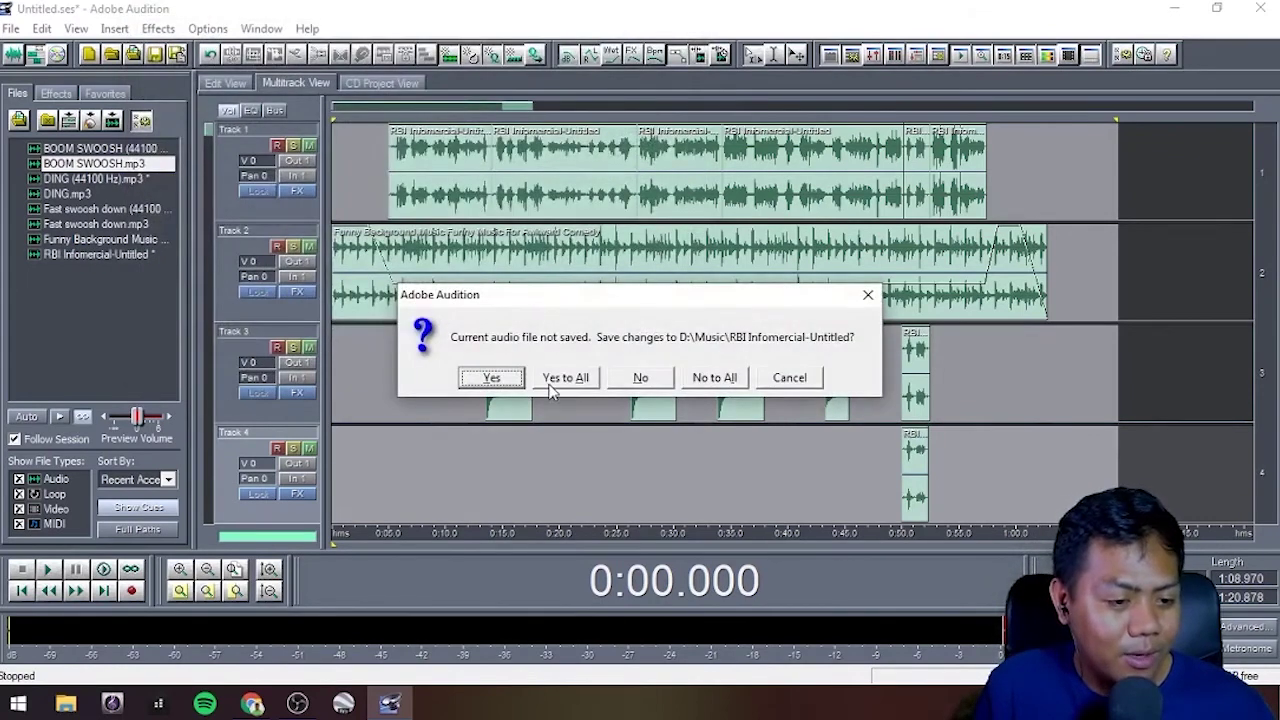
# Step: Save the unsaved recording and Fast swoosh down files in Music, dismissing fidelity warnings
pyautogui.click(562, 380)
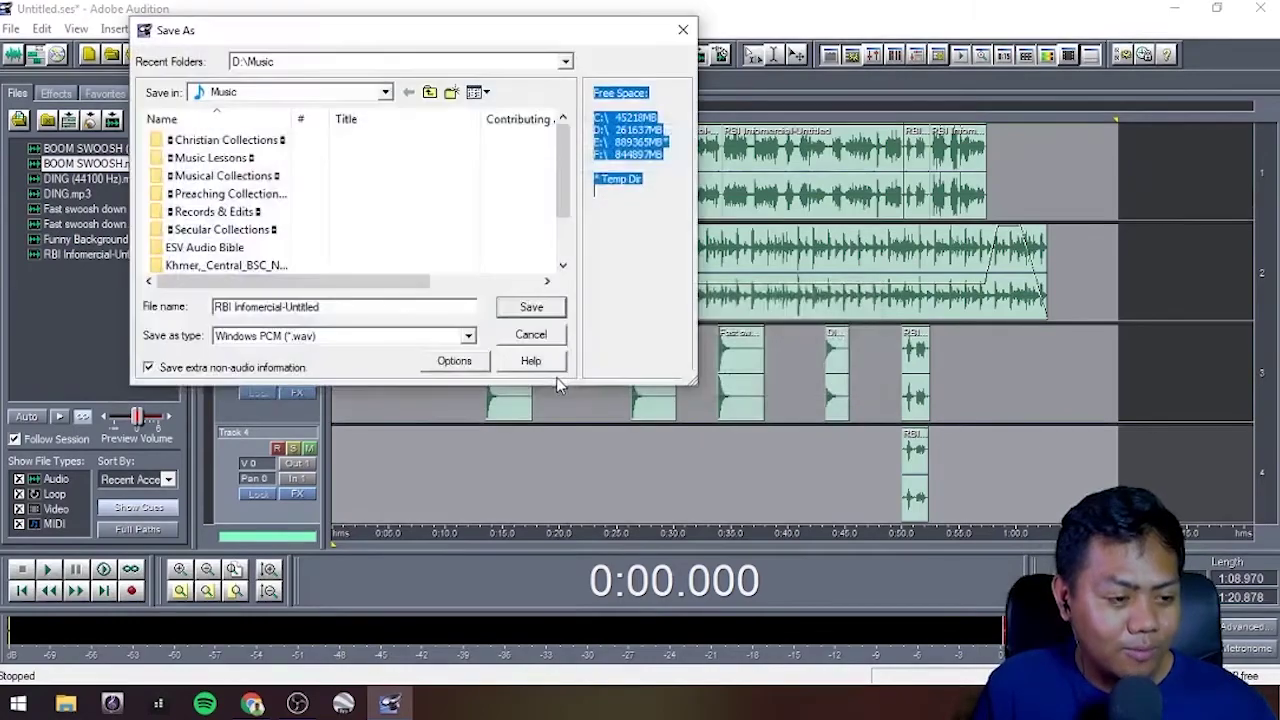
pyautogui.click(527, 308)
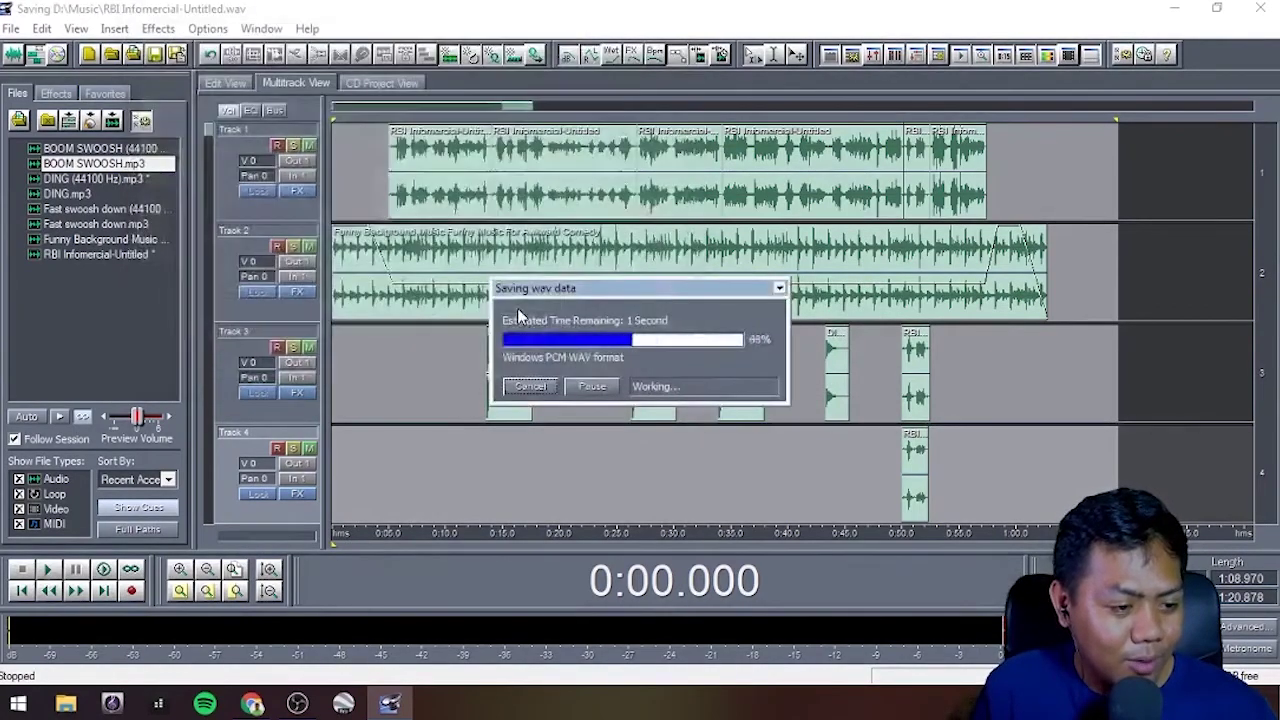
pyautogui.click(521, 312)
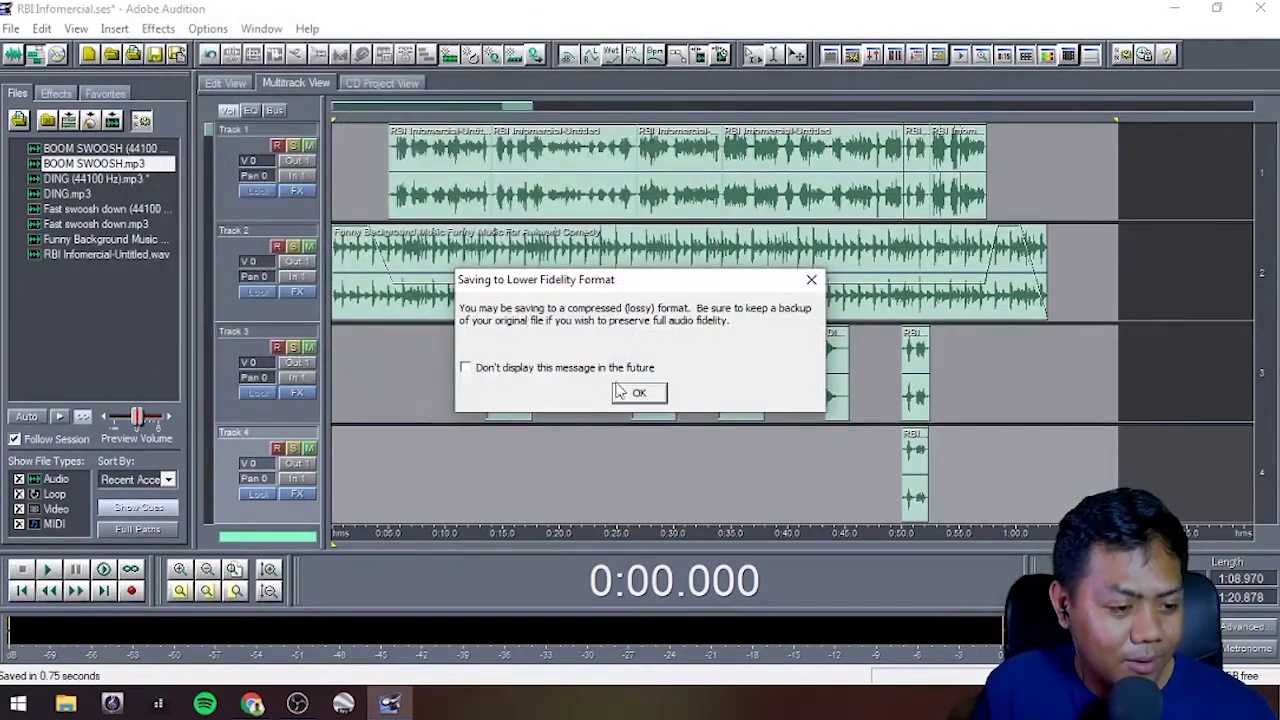
pyautogui.click(635, 392)
pyautogui.click(527, 308)
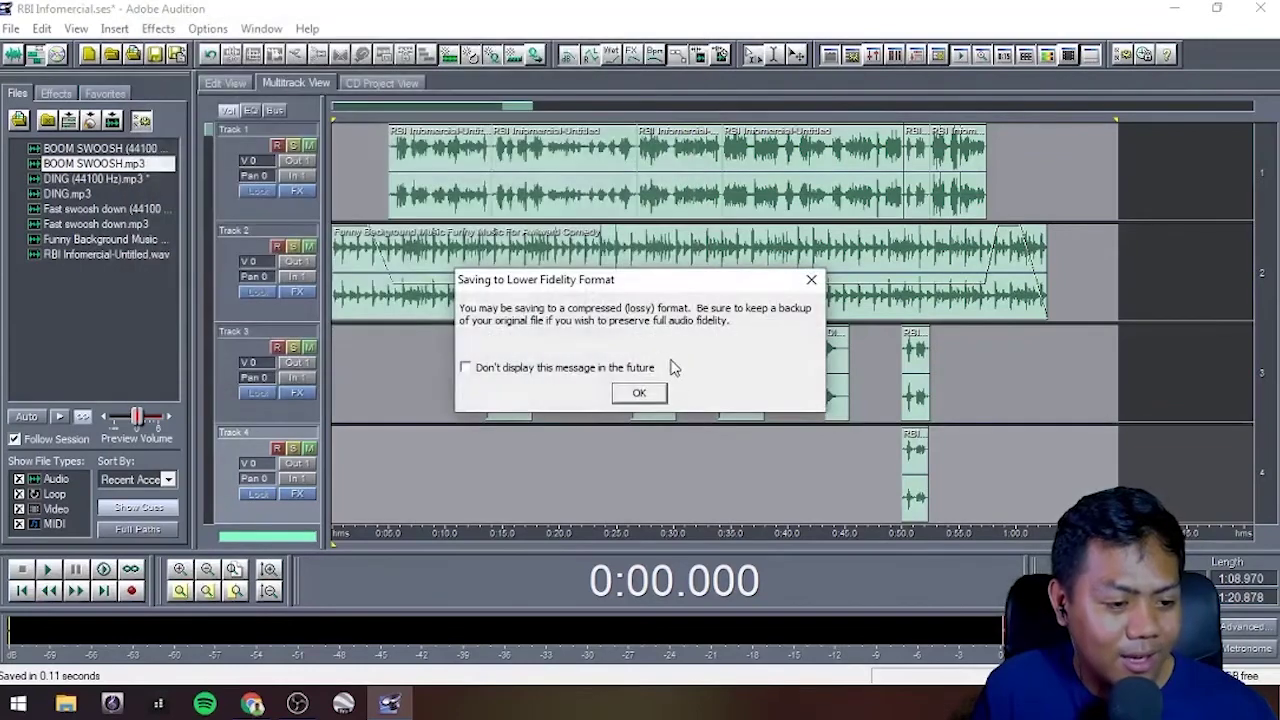
pyautogui.click(640, 393)
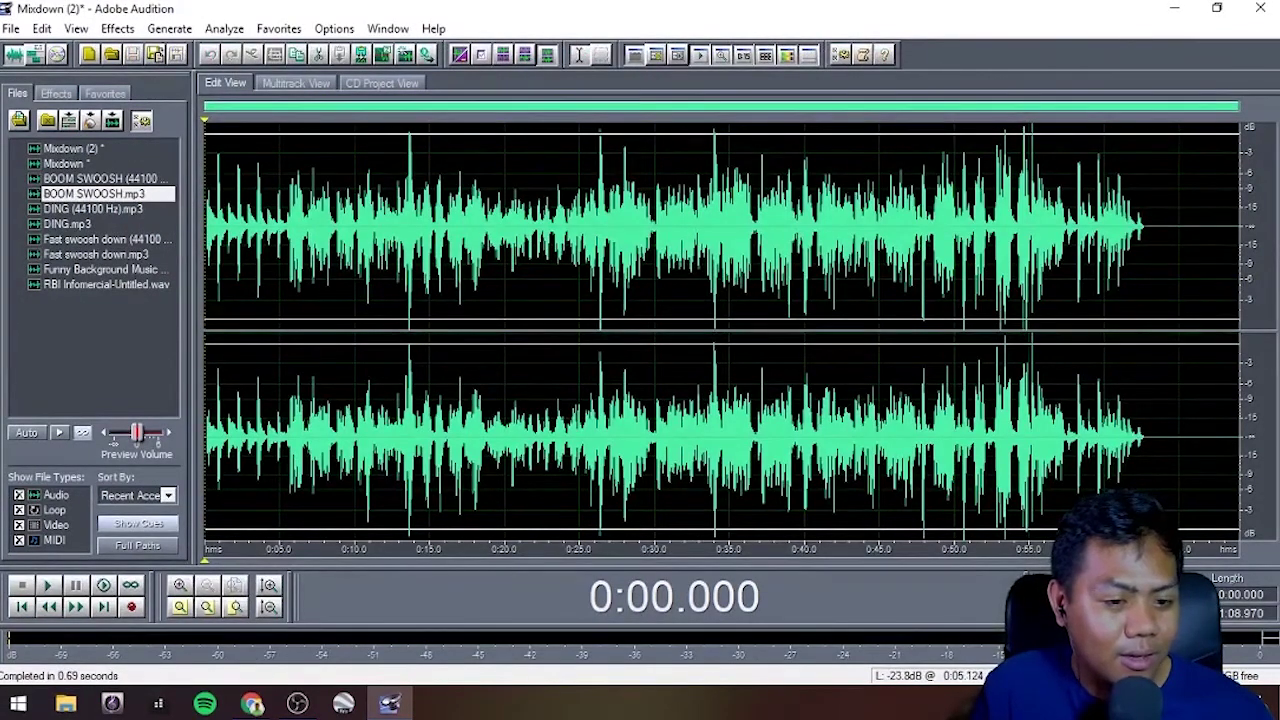
# Step: Play the mixdown and delete the silent tail after 1:02.682
pyautogui.press('space')
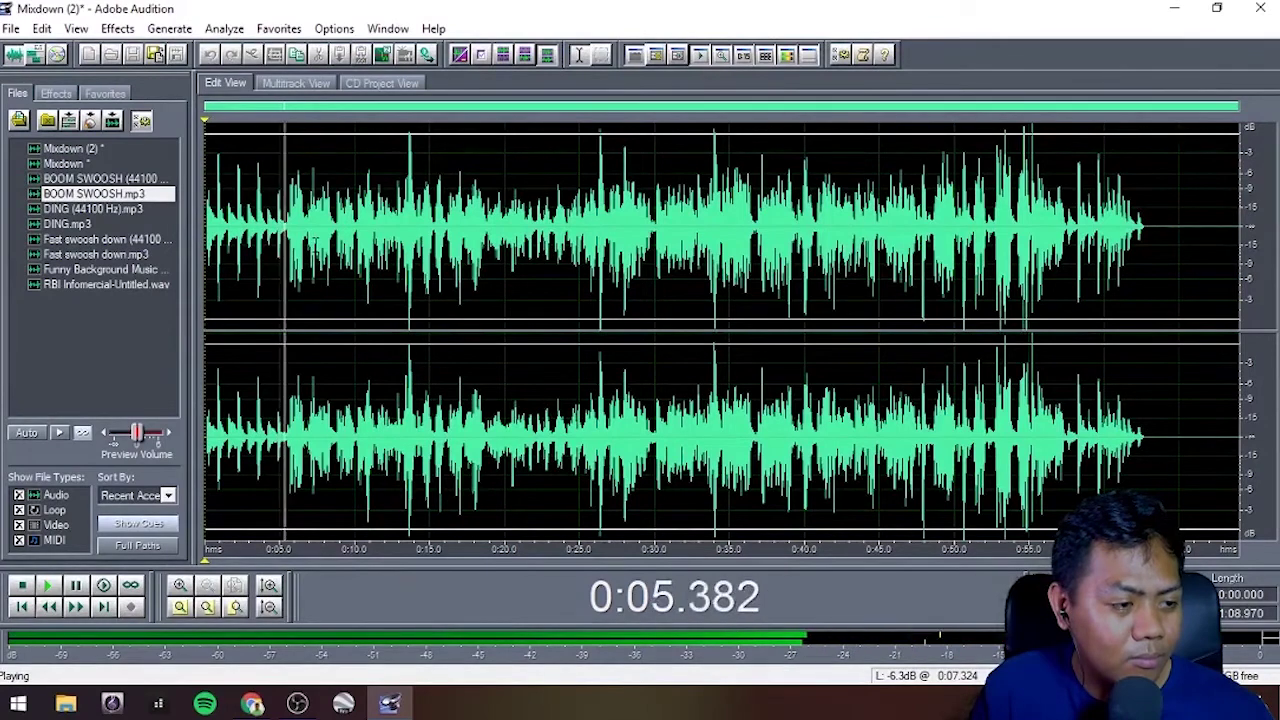
pyautogui.press('space')
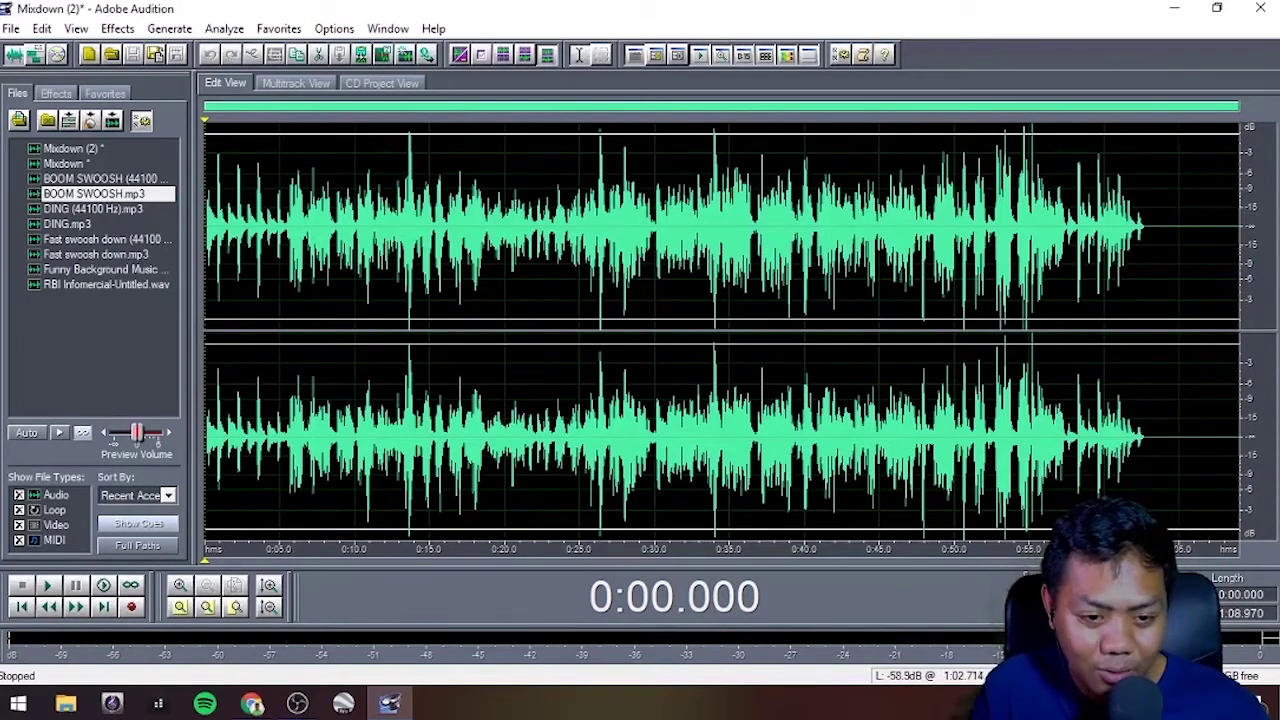
pyautogui.moveTo(1146, 230); pyautogui.dragTo(1240, 230)
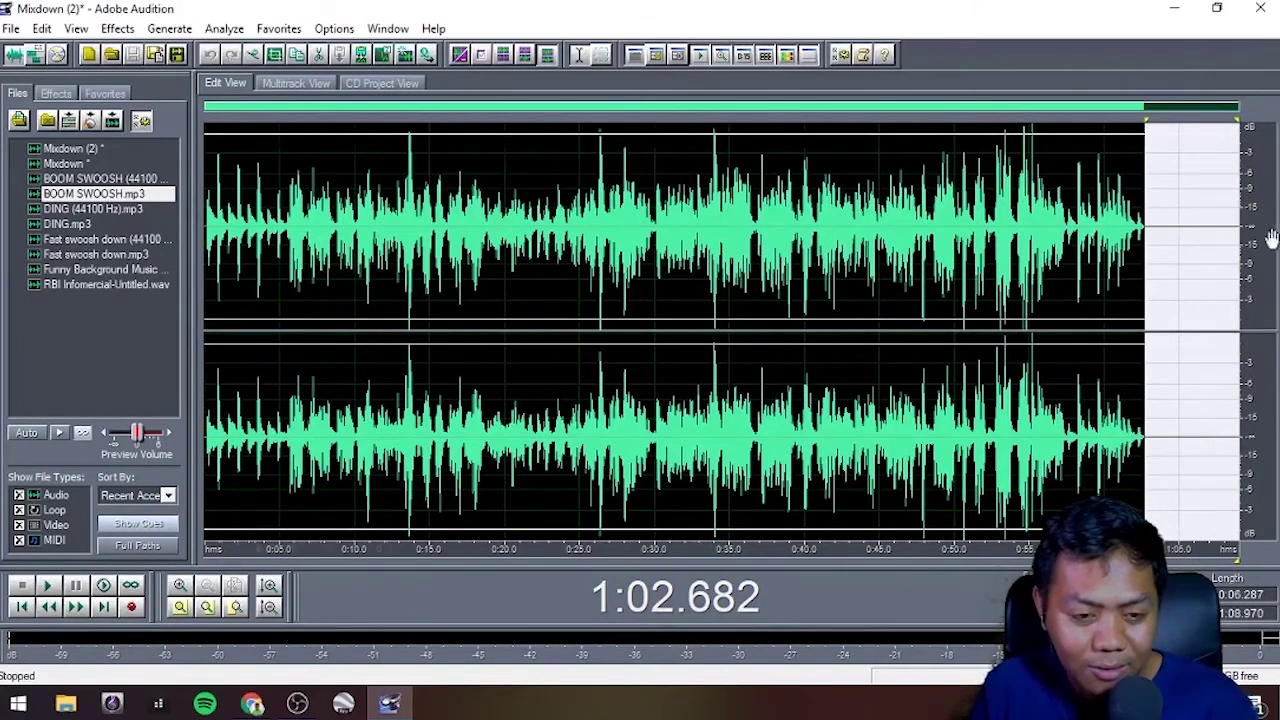
pyautogui.press('Delete')
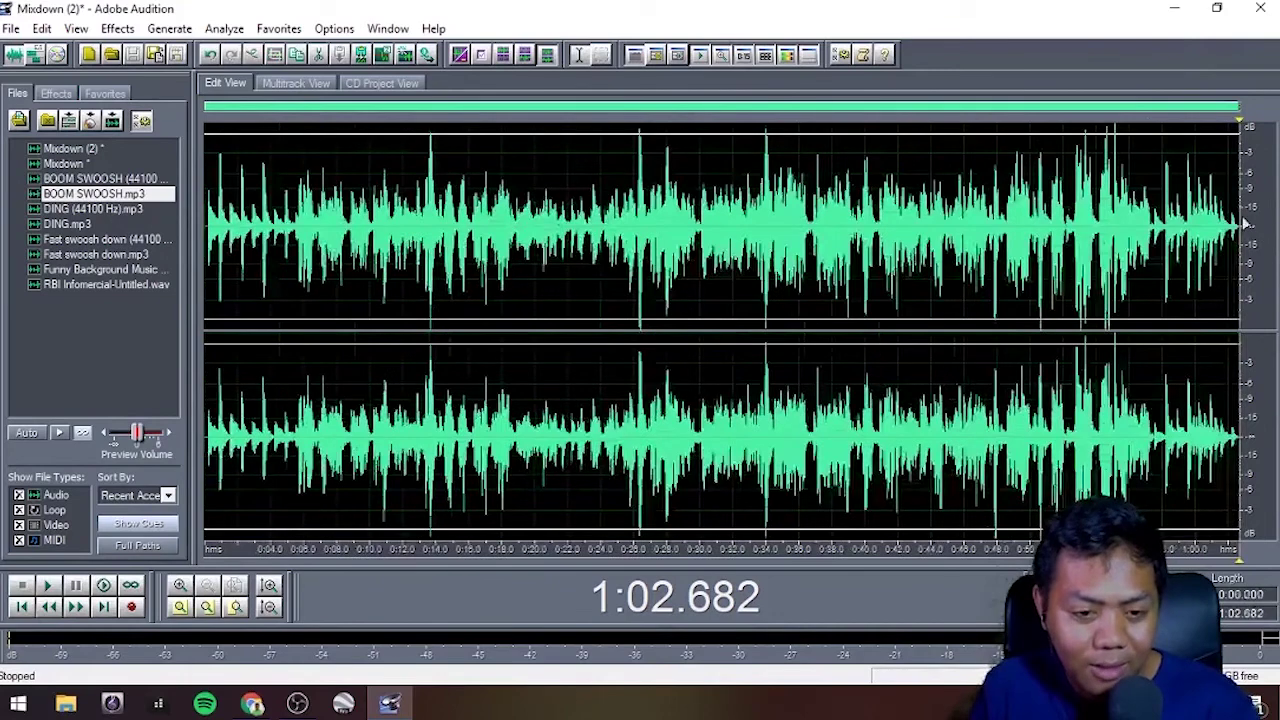
# Step: Clear the waveform selection and bring up Save As for the mixdown
pyautogui.click(874, 230)
pyautogui.doubleClick(874, 230)
pyautogui.click(874, 230)
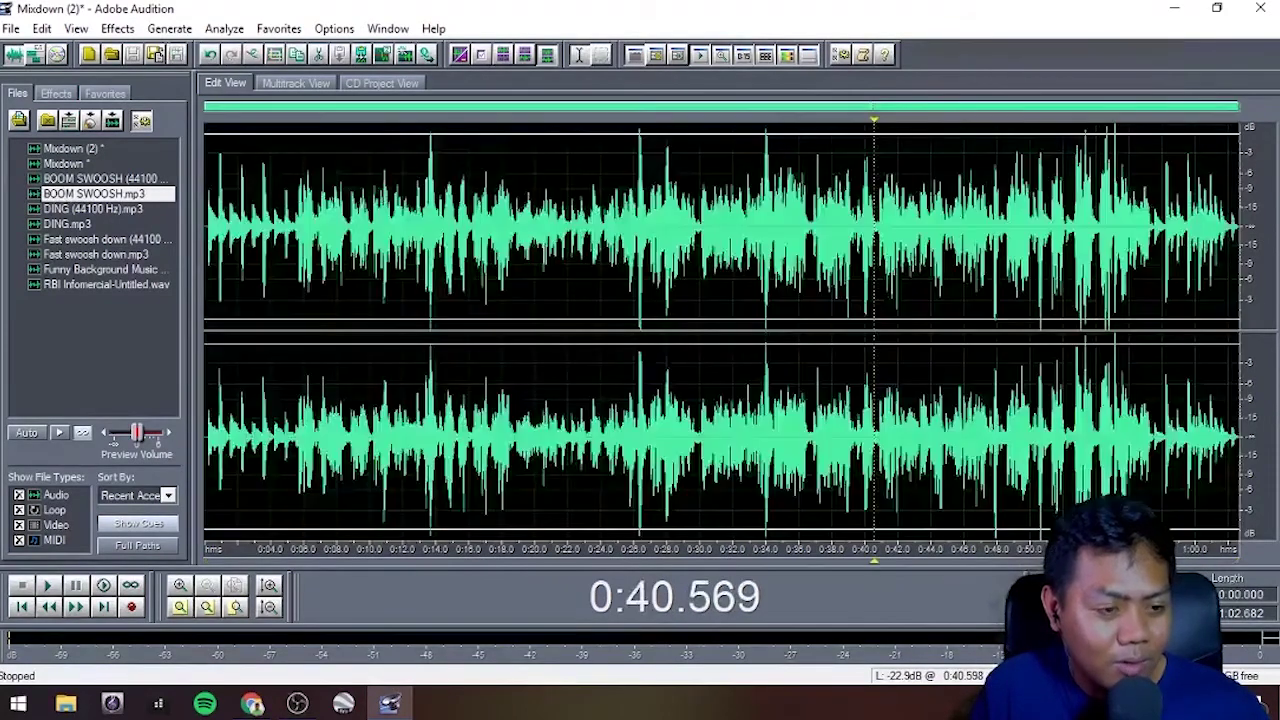
pyautogui.hotkey('ctrl', 'shift', 's')
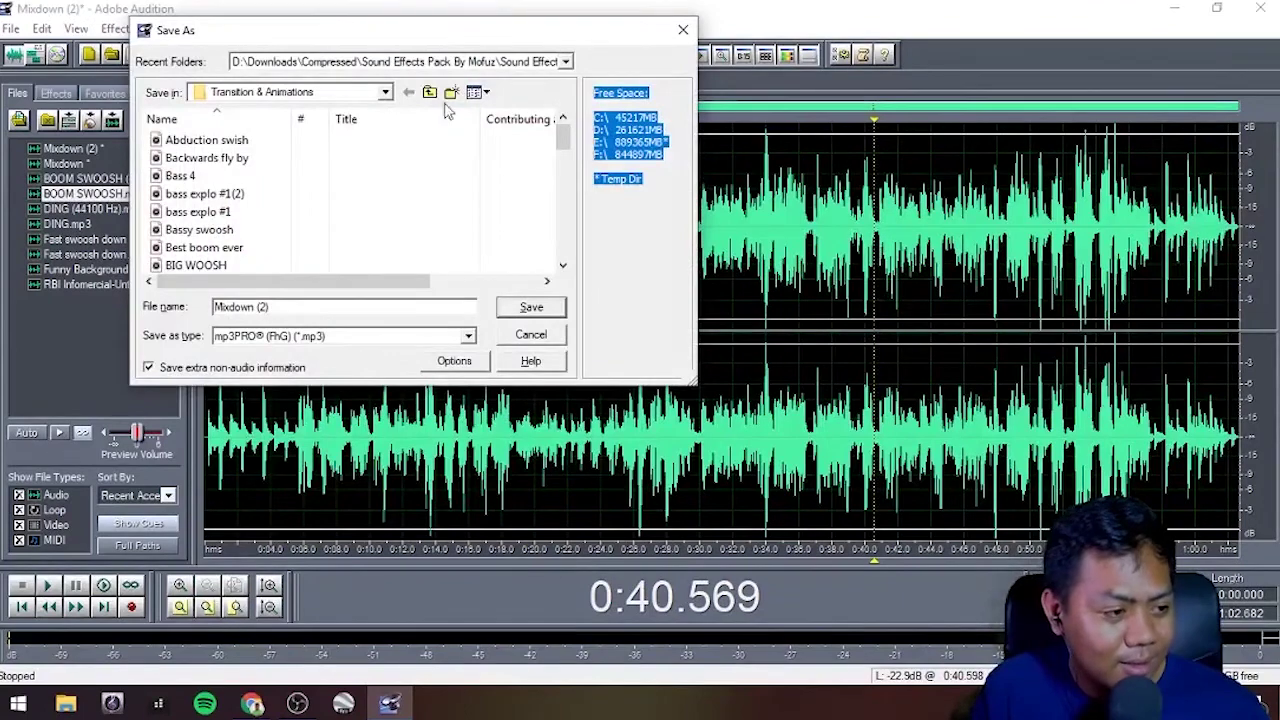
# Step: In Save As, move up to This PC and open the Desktop folder
pyautogui.scroll(-8, 452, 166)
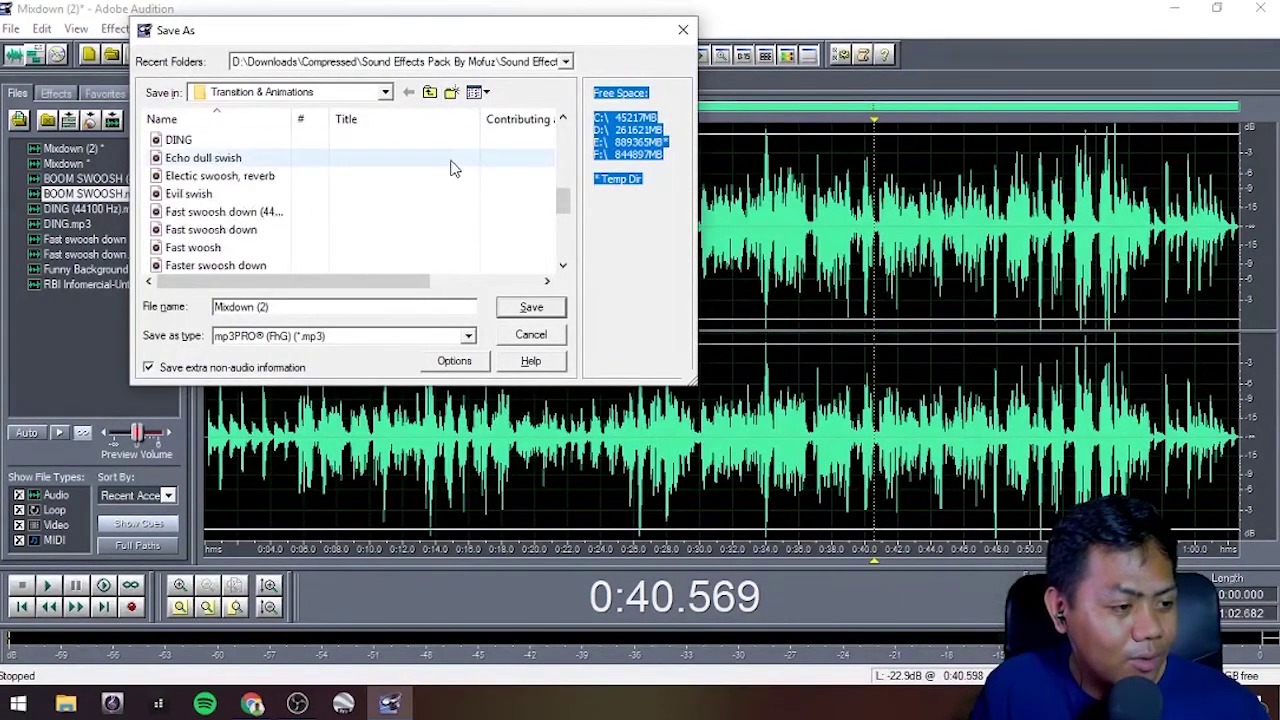
pyautogui.scroll(6, 455, 170)
pyautogui.scroll(2, 455, 170)
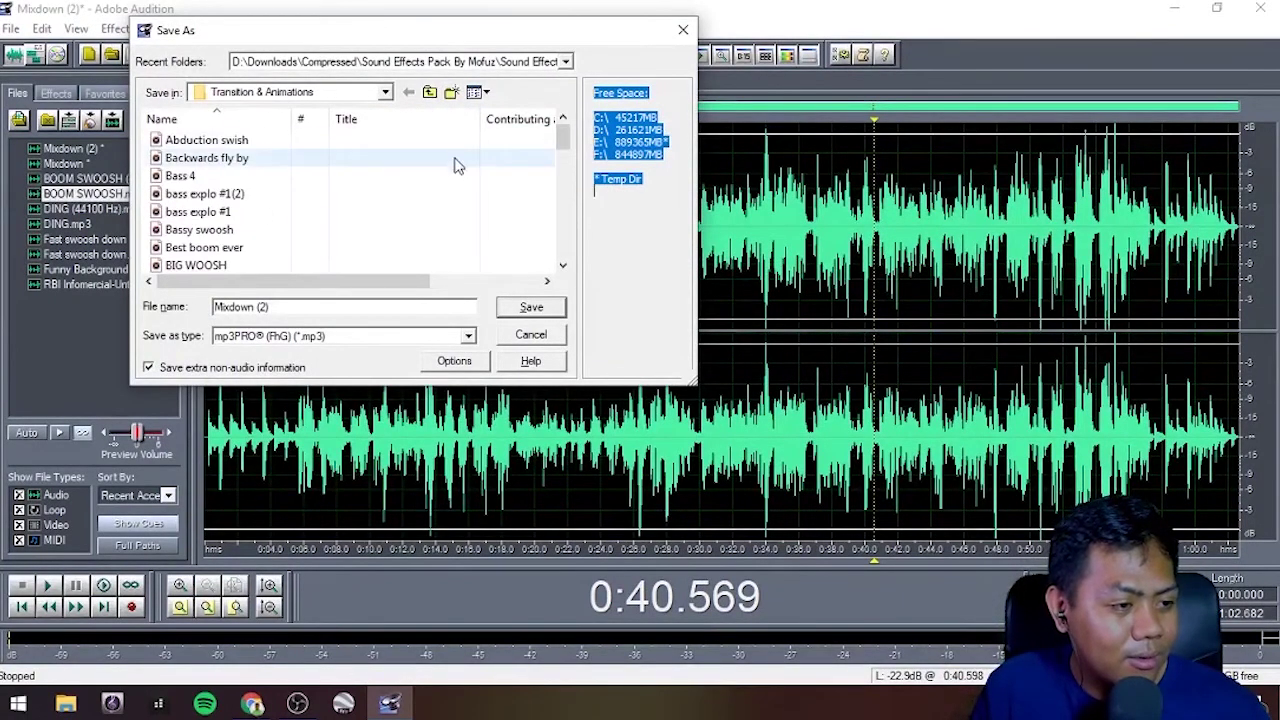
pyautogui.click(430, 92)
pyautogui.click(430, 92)
pyautogui.click(430, 92)
pyautogui.click(430, 92)
pyautogui.click(430, 92)
pyautogui.click(430, 92)
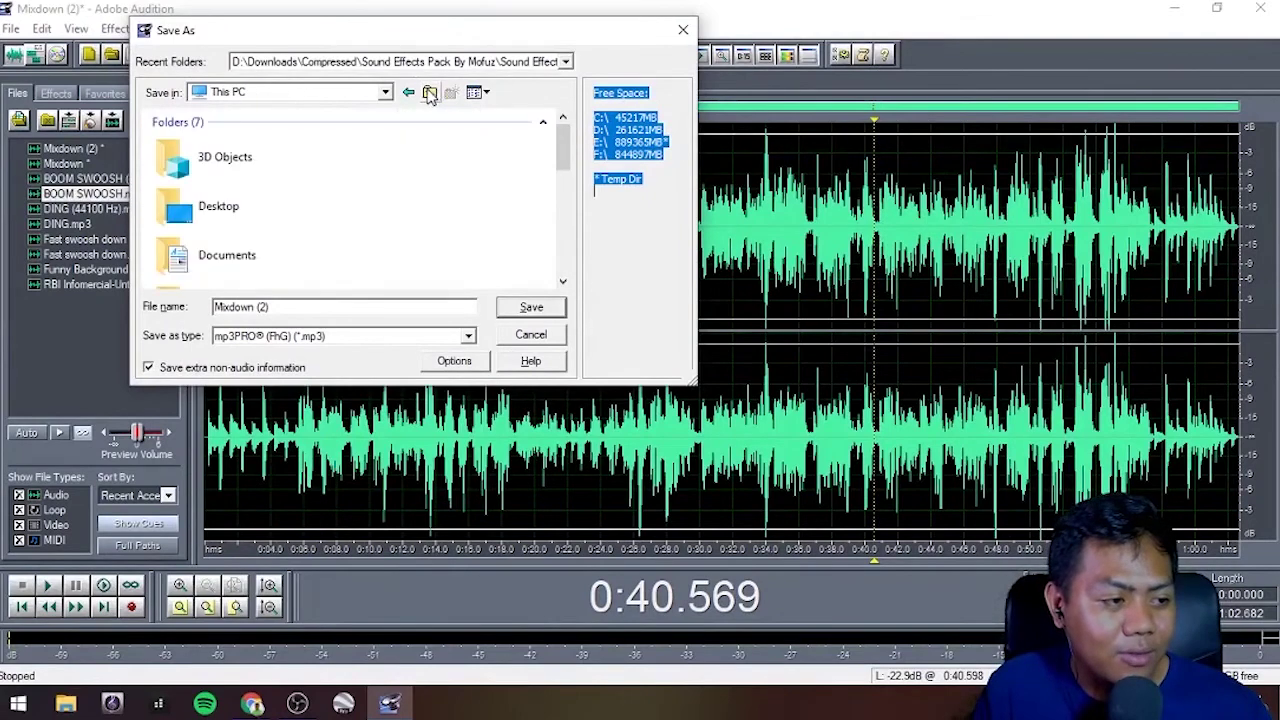
pyautogui.click(253, 222)
pyautogui.doubleClick(253, 222)
# Step: Save the mixdown as Lolo.mp3, accepting the lower-fidelity warning
pyautogui.click(284, 307)
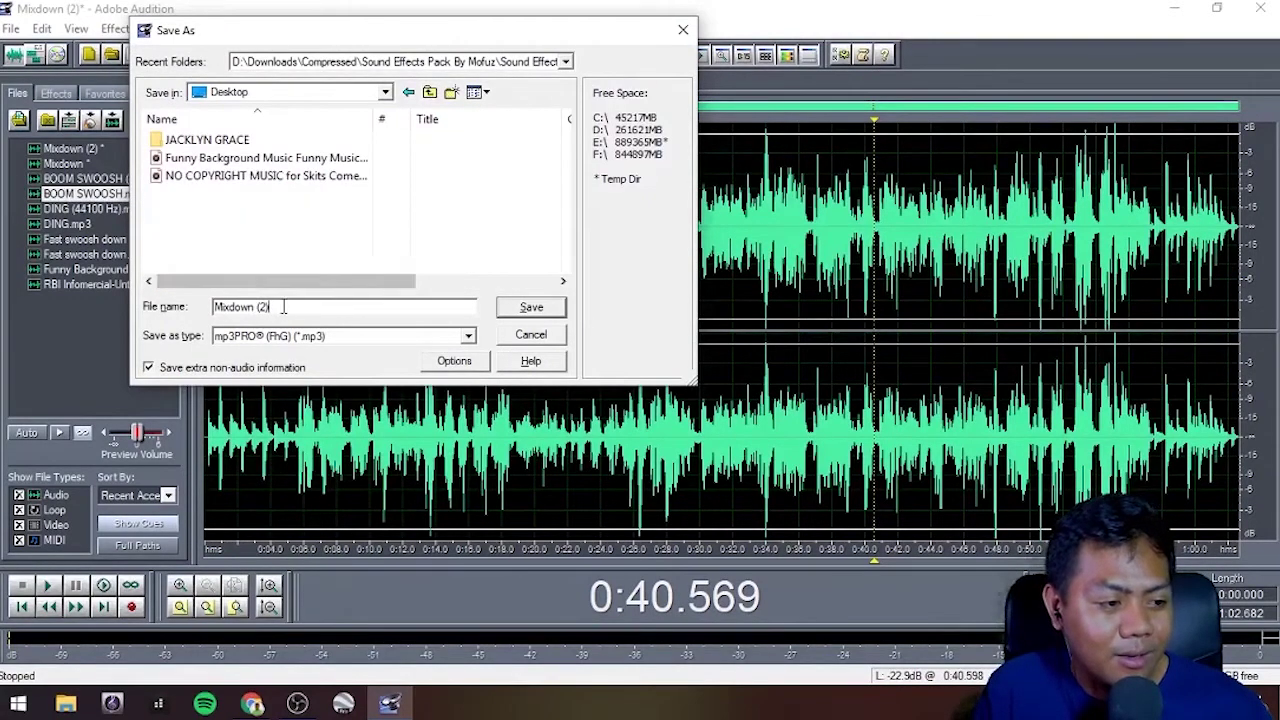
pyautogui.press('BackSpace')
pyautogui.press('BackSpace')
pyautogui.press('BackSpace')
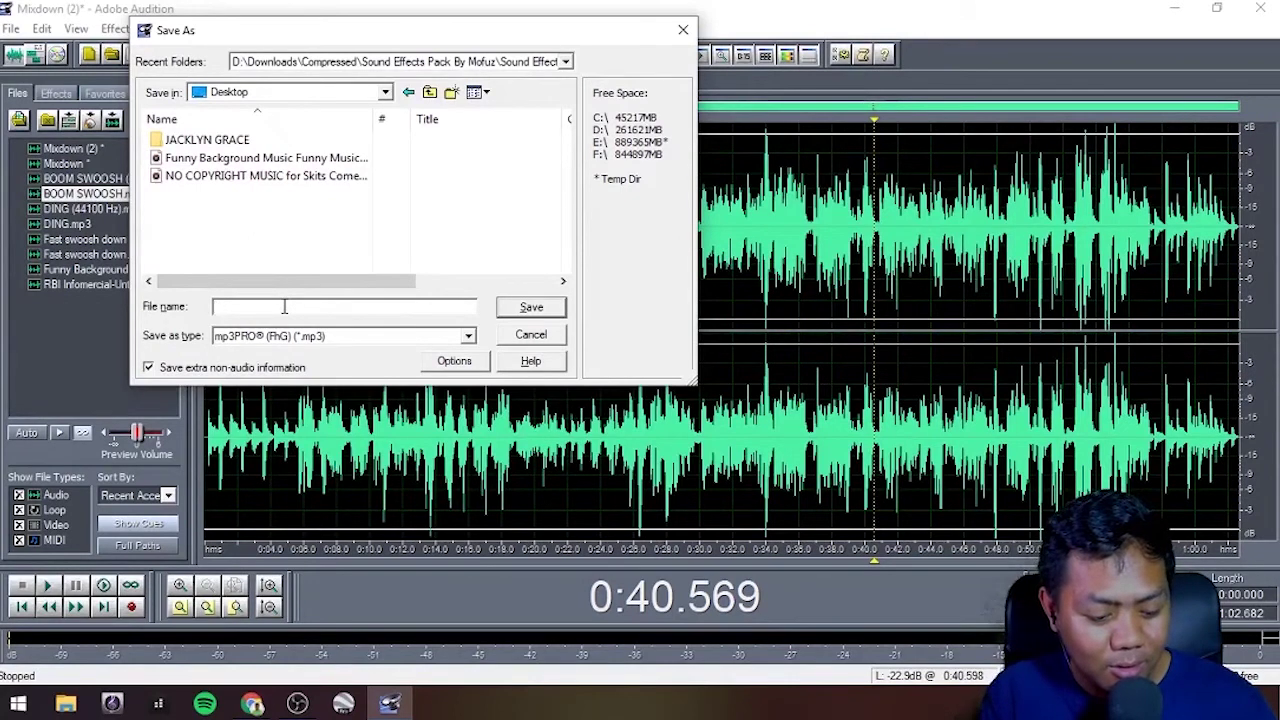
pyautogui.write('Lolo')
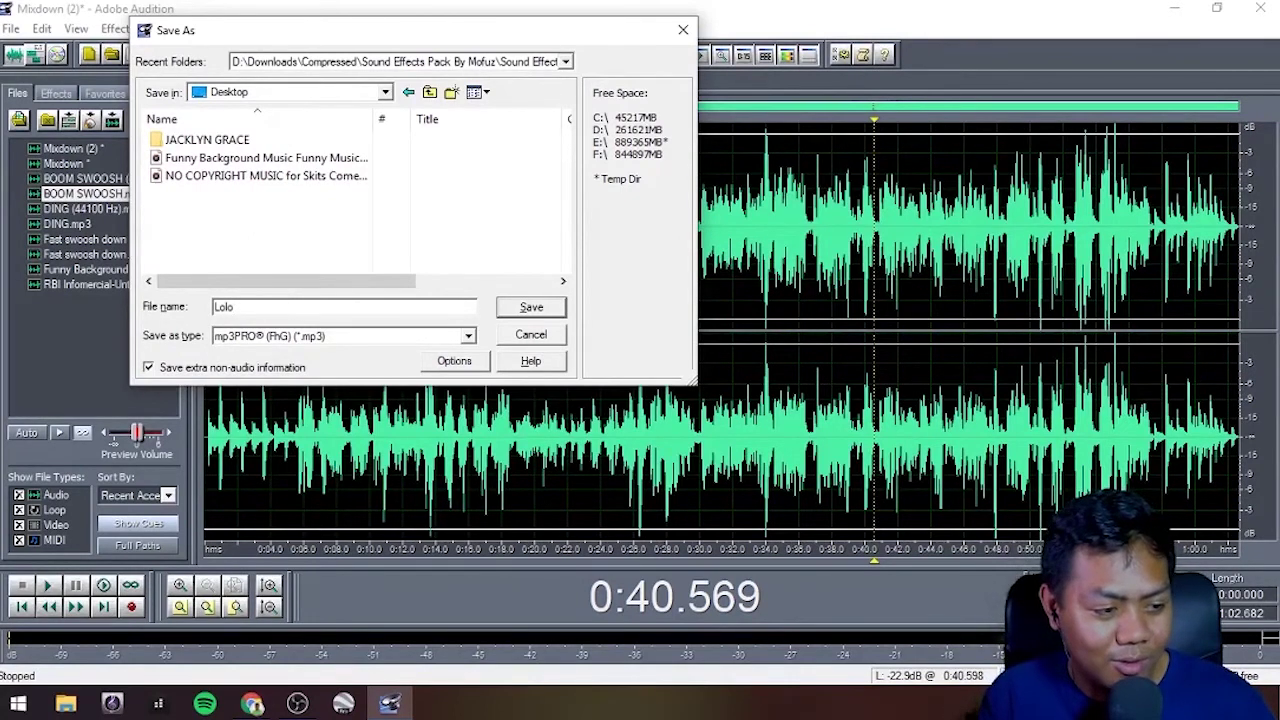
pyautogui.click(531, 307)
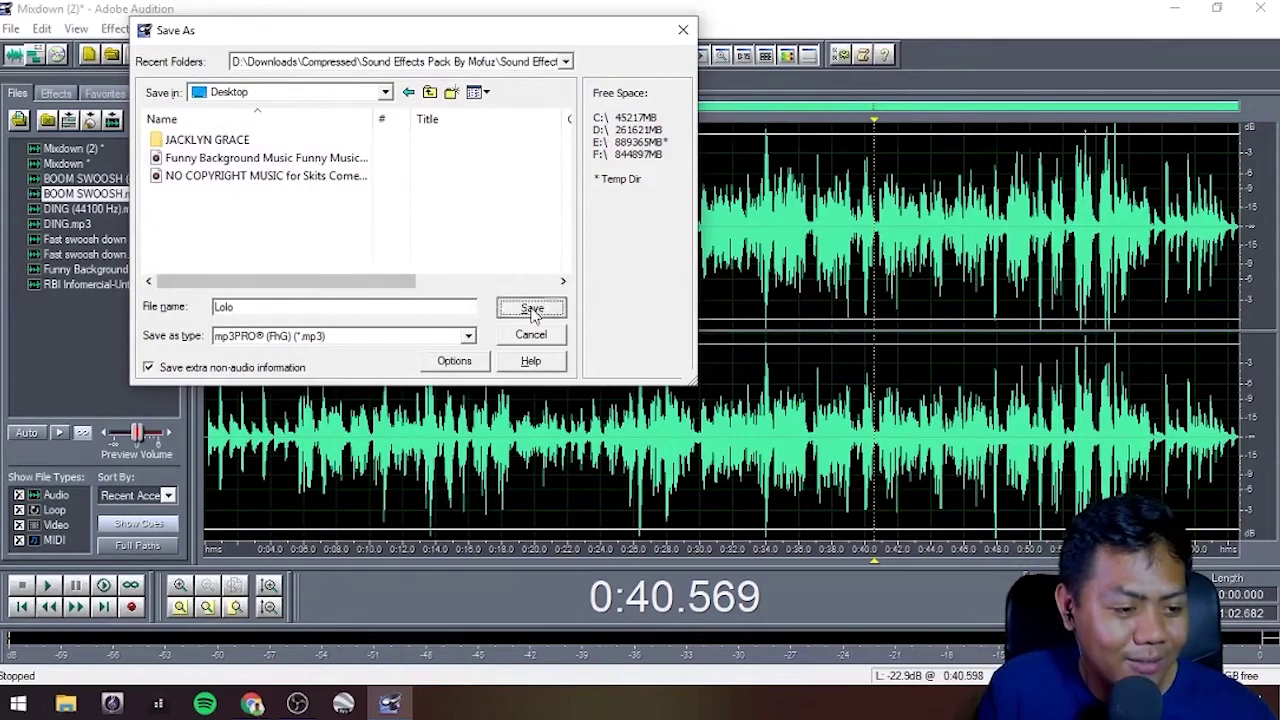
pyautogui.click(637, 393)
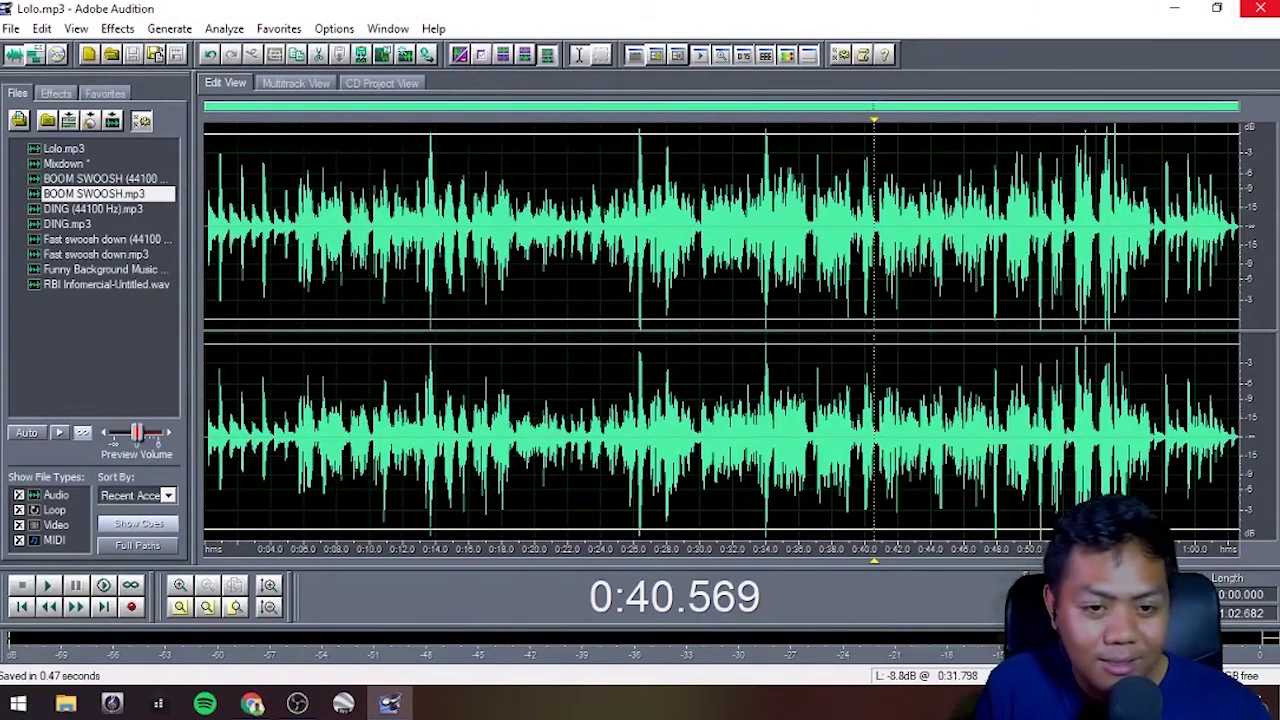
# Step: Quit Adobe Audition without saving changes to any open files
pyautogui.click(1260, 7)
pyautogui.click(640, 377)
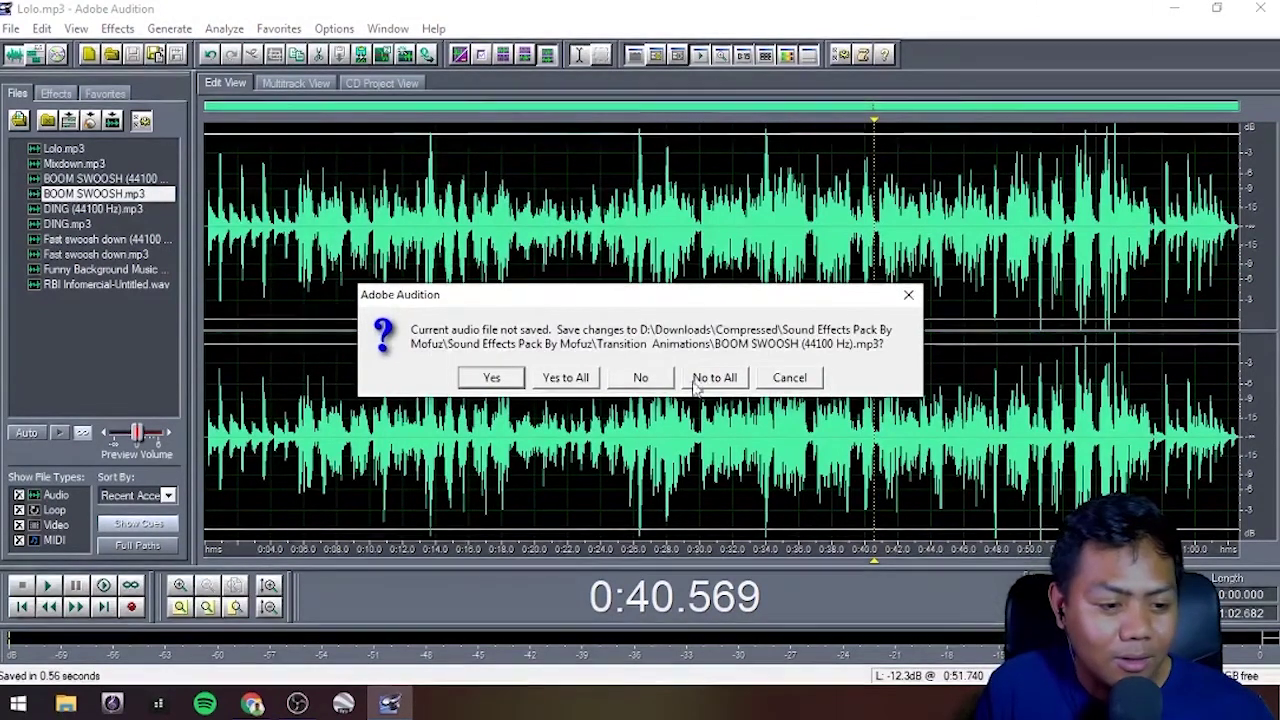
pyautogui.click(712, 376)
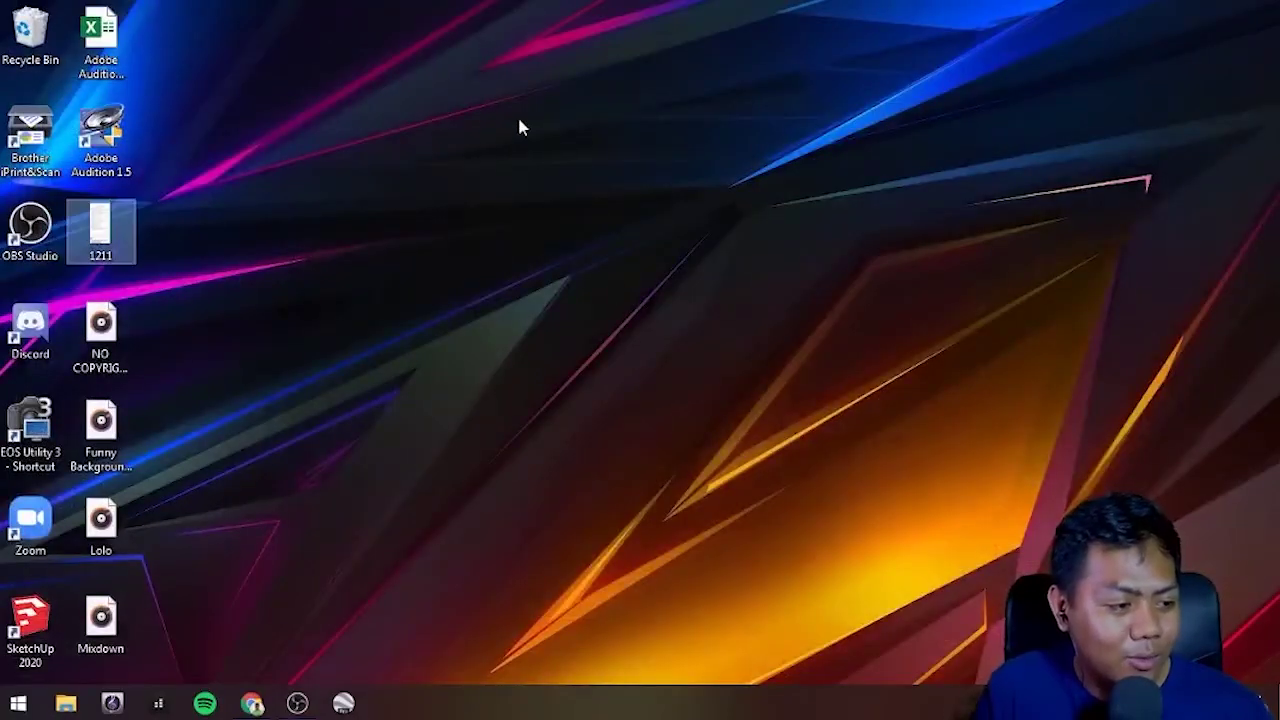
# Step: Move Lolo.mp3 to the desktop's top row and open it with Groove Music instead of VLC
pyautogui.click(100, 625)
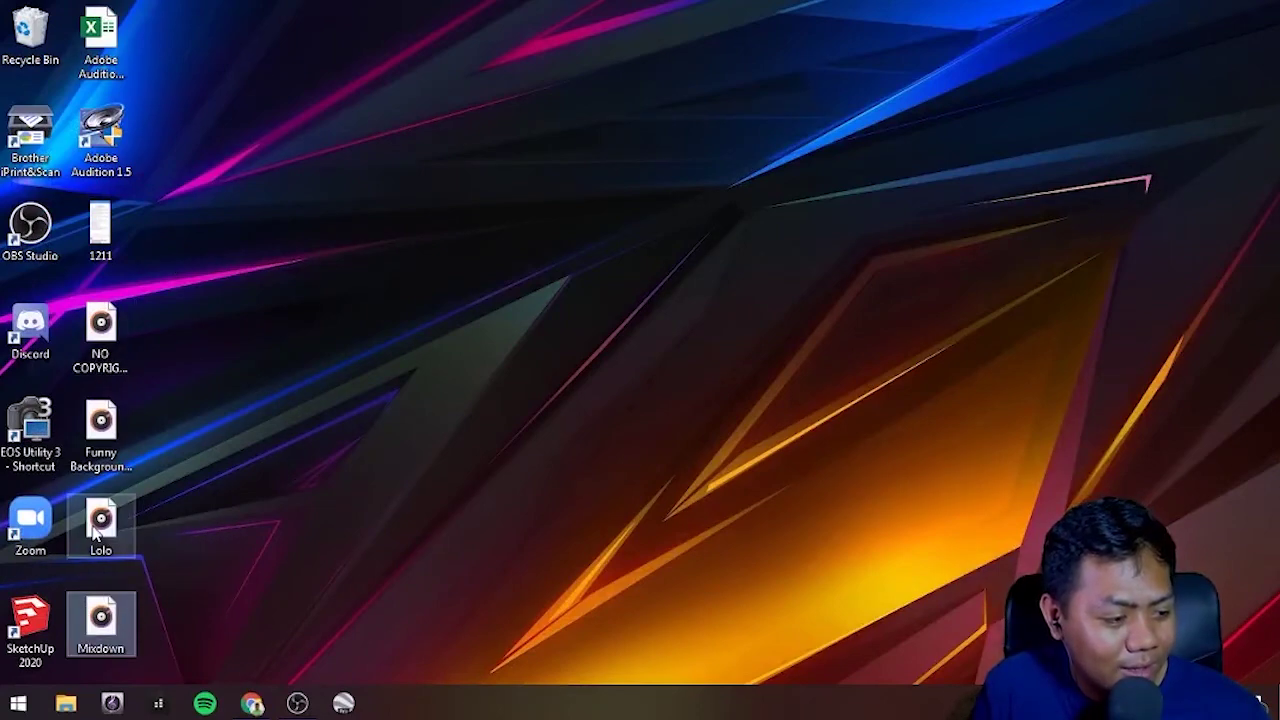
pyautogui.moveTo(95, 535); pyautogui.dragTo(168, 50)
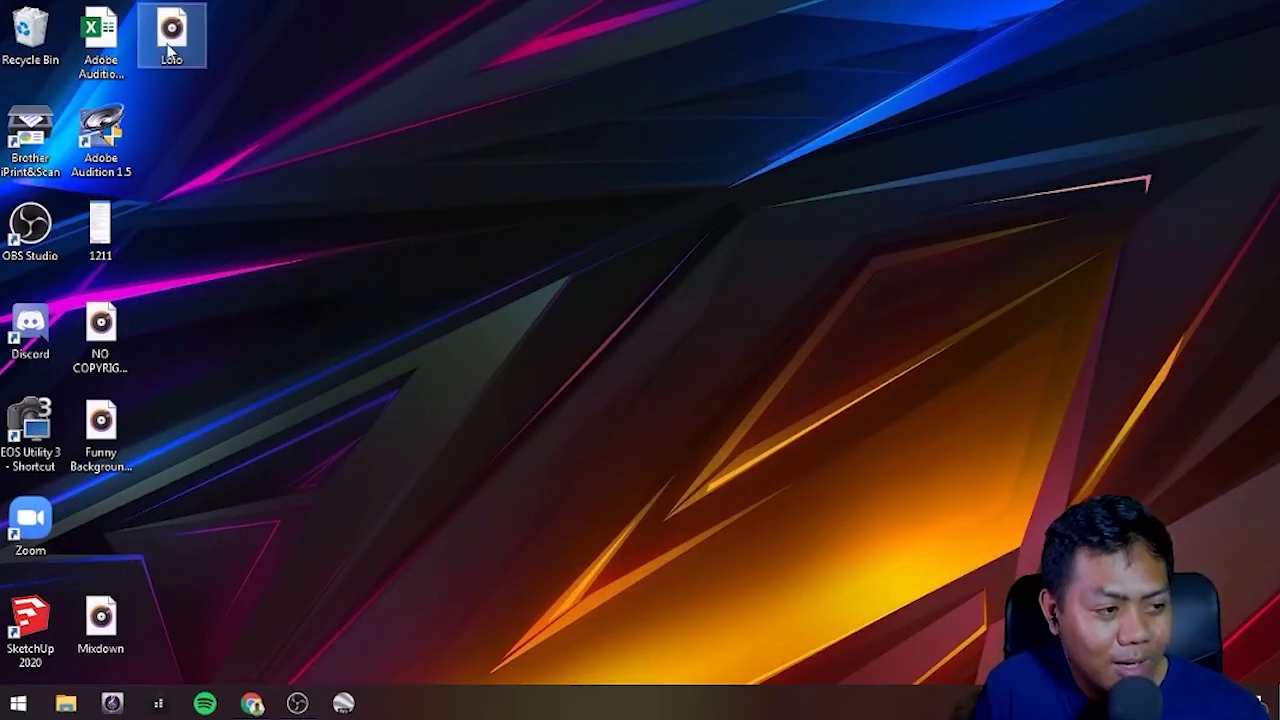
pyautogui.doubleClick(172, 34)
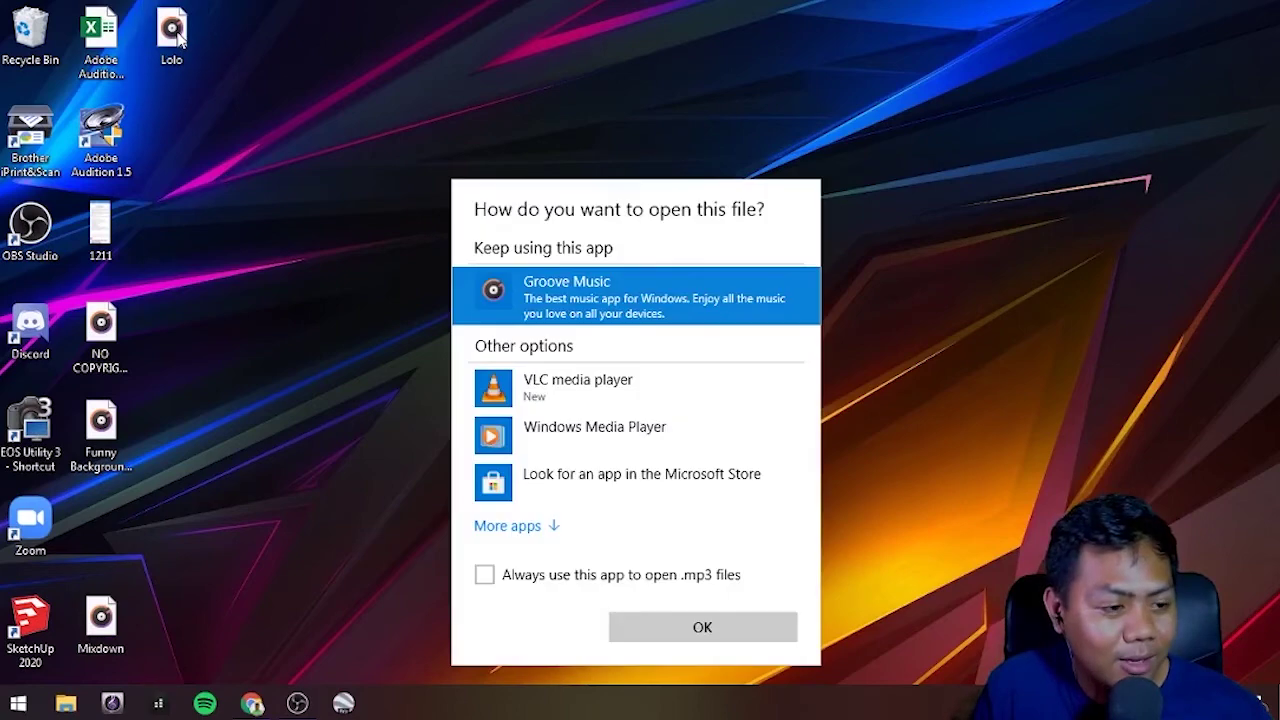
pyautogui.click(526, 392)
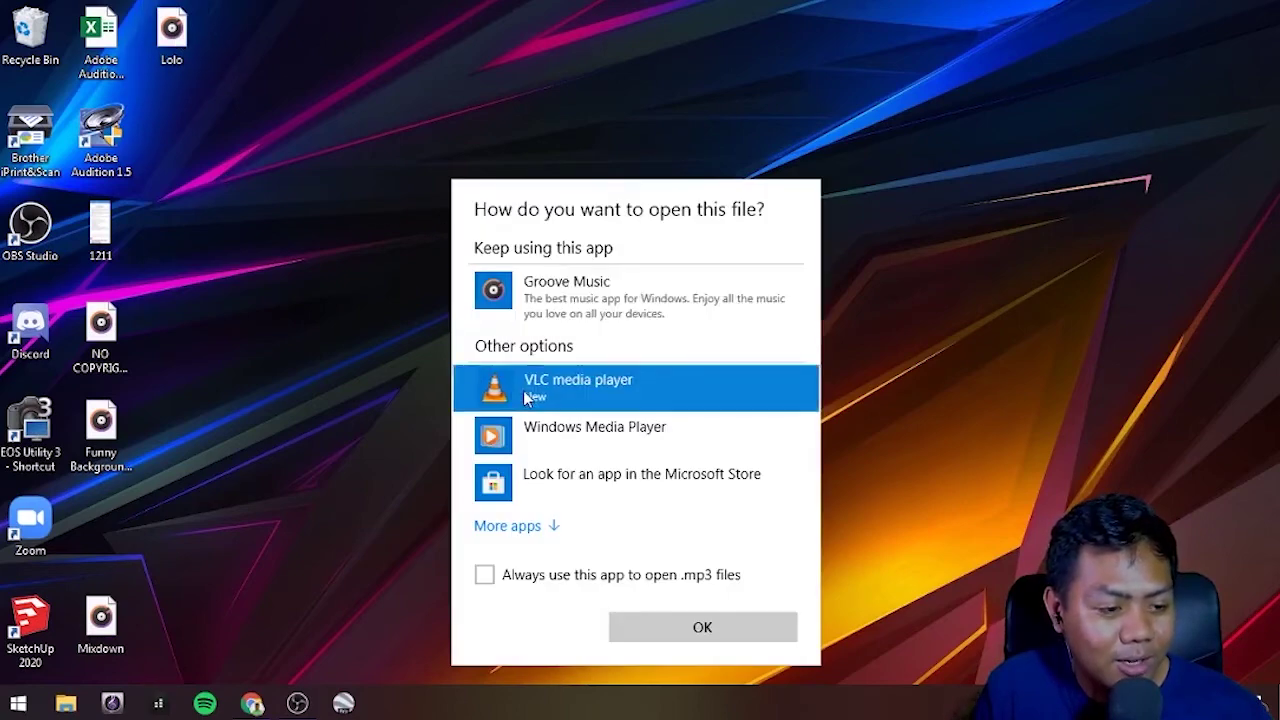
pyautogui.click(520, 311)
pyautogui.doubleClick(520, 311)
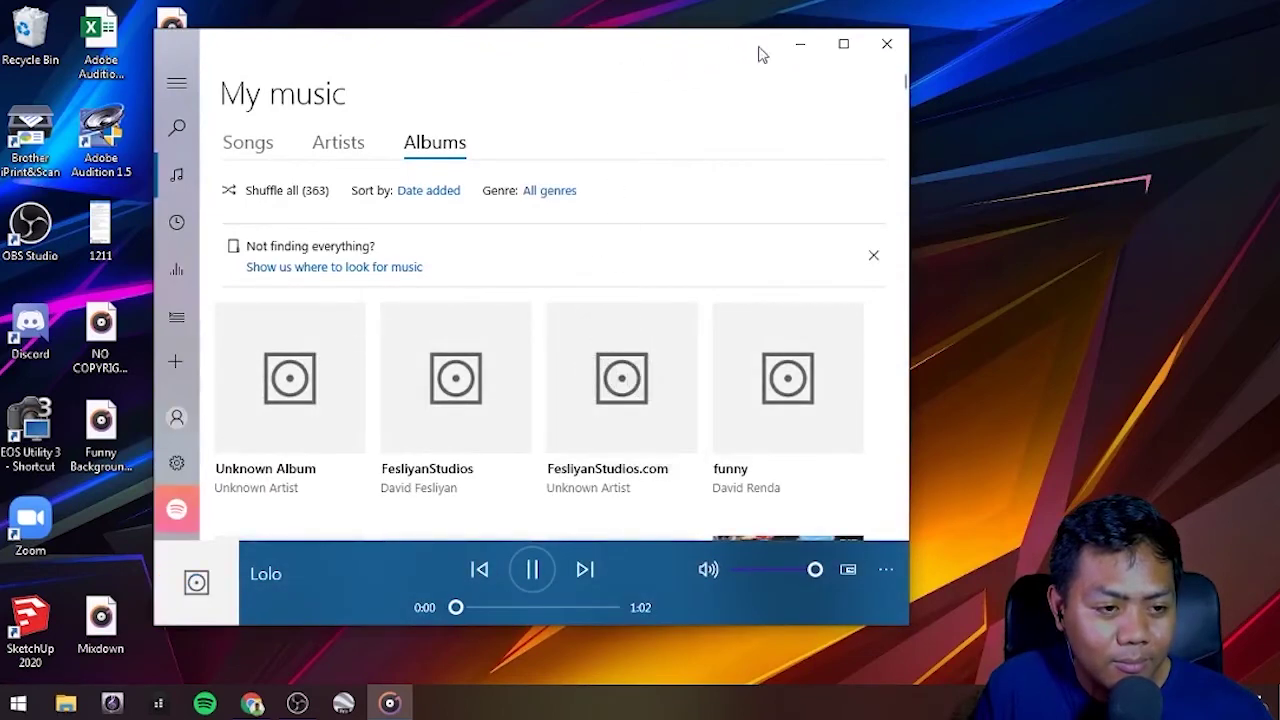
# Step: Let Lolo play to about 1:00 of 1:02 while resizing and moving the Groove Music window, then close it
pyautogui.click(843, 43)
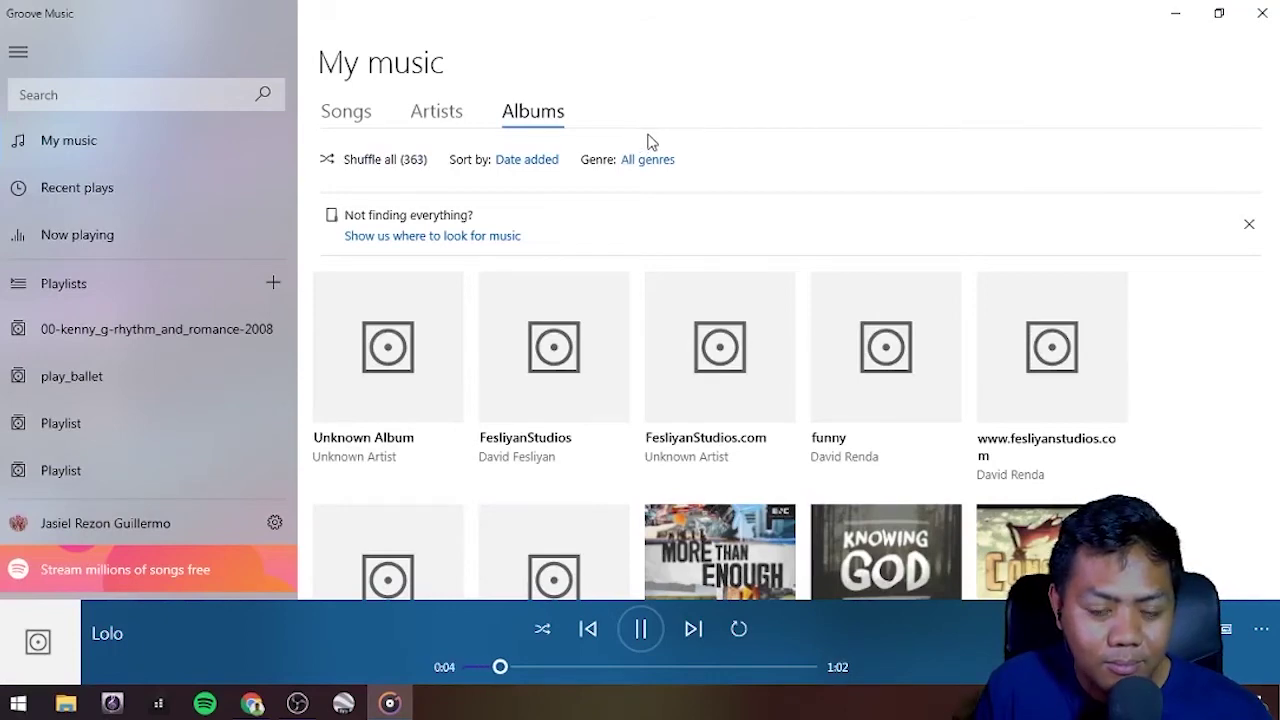
pyautogui.moveTo(669, 19); pyautogui.dragTo(584, 33)
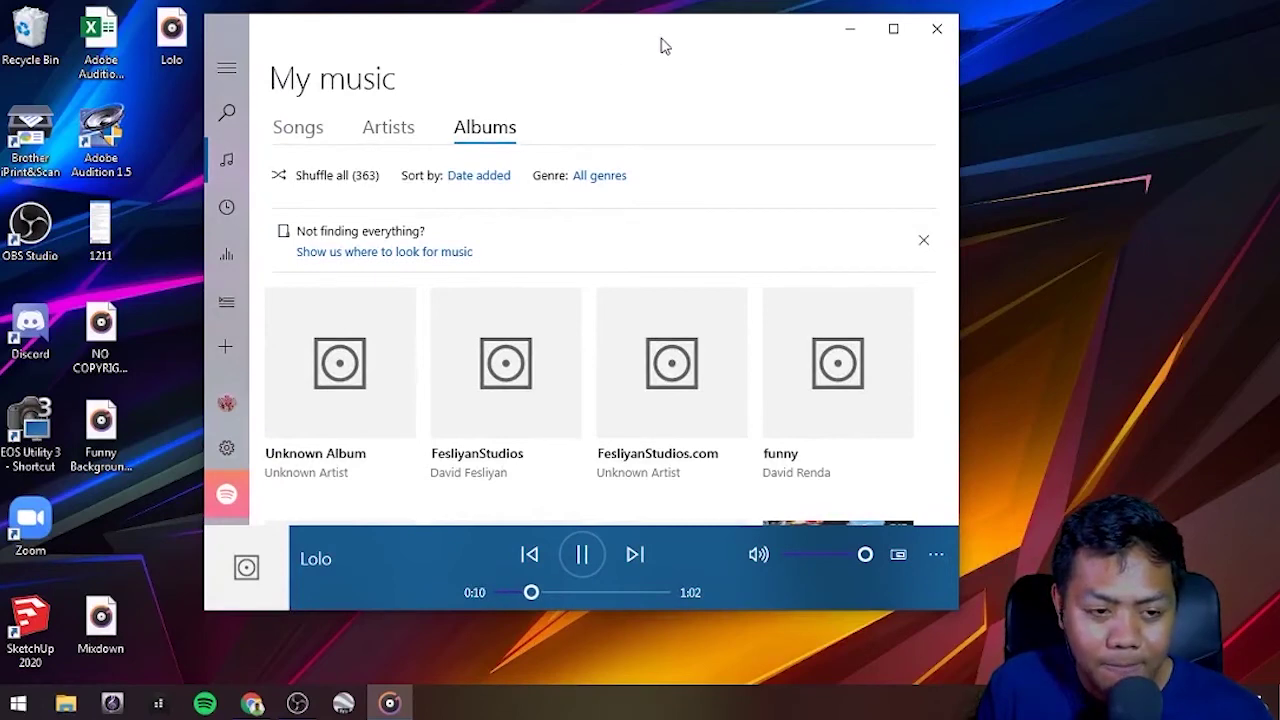
pyautogui.moveTo(674, 42); pyautogui.dragTo(687, 40)
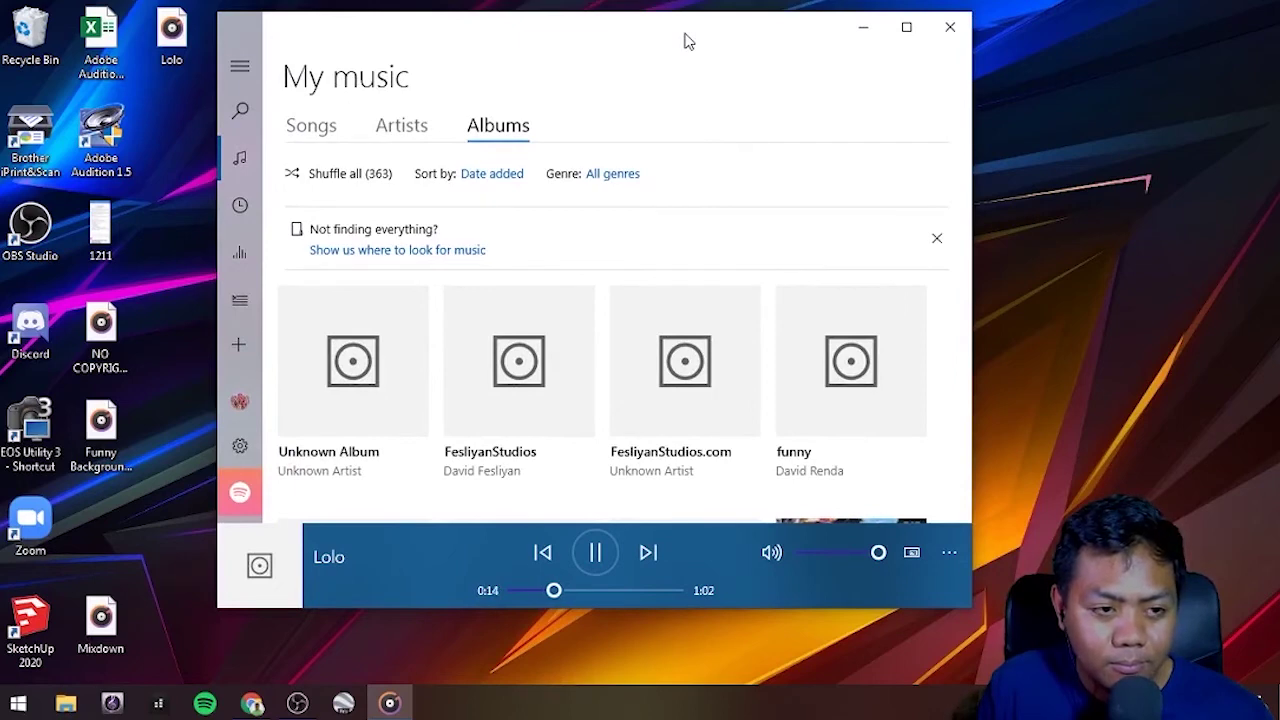
pyautogui.moveTo(686, 41); pyautogui.dragTo(700, 41)
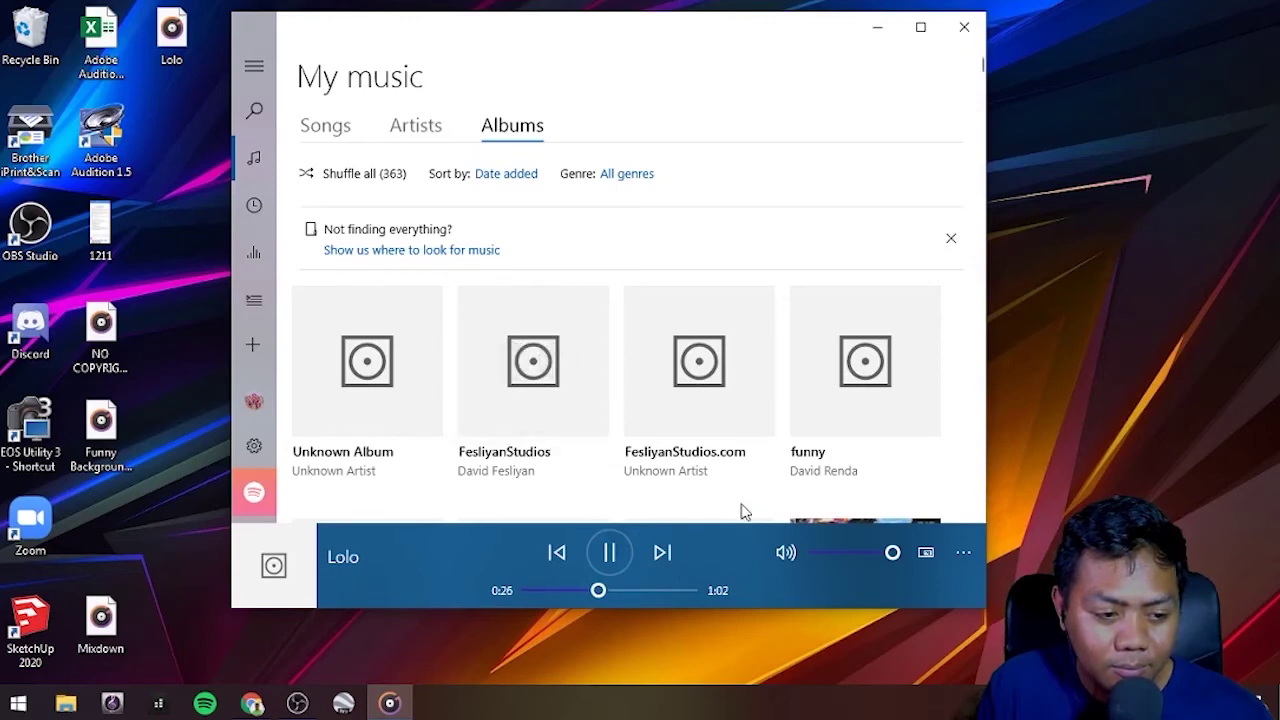
pyautogui.moveTo(730, 28); pyautogui.dragTo(737, 42)
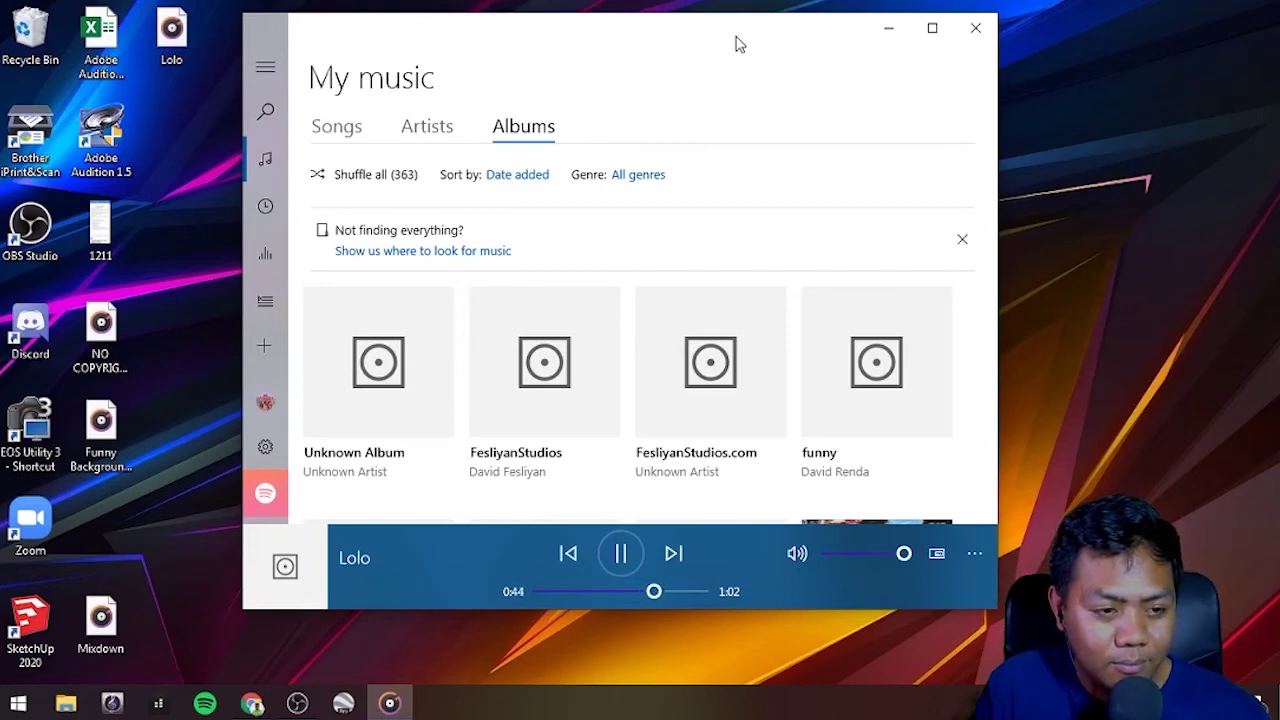
pyautogui.moveTo(736, 38); pyautogui.dragTo(734, 44)
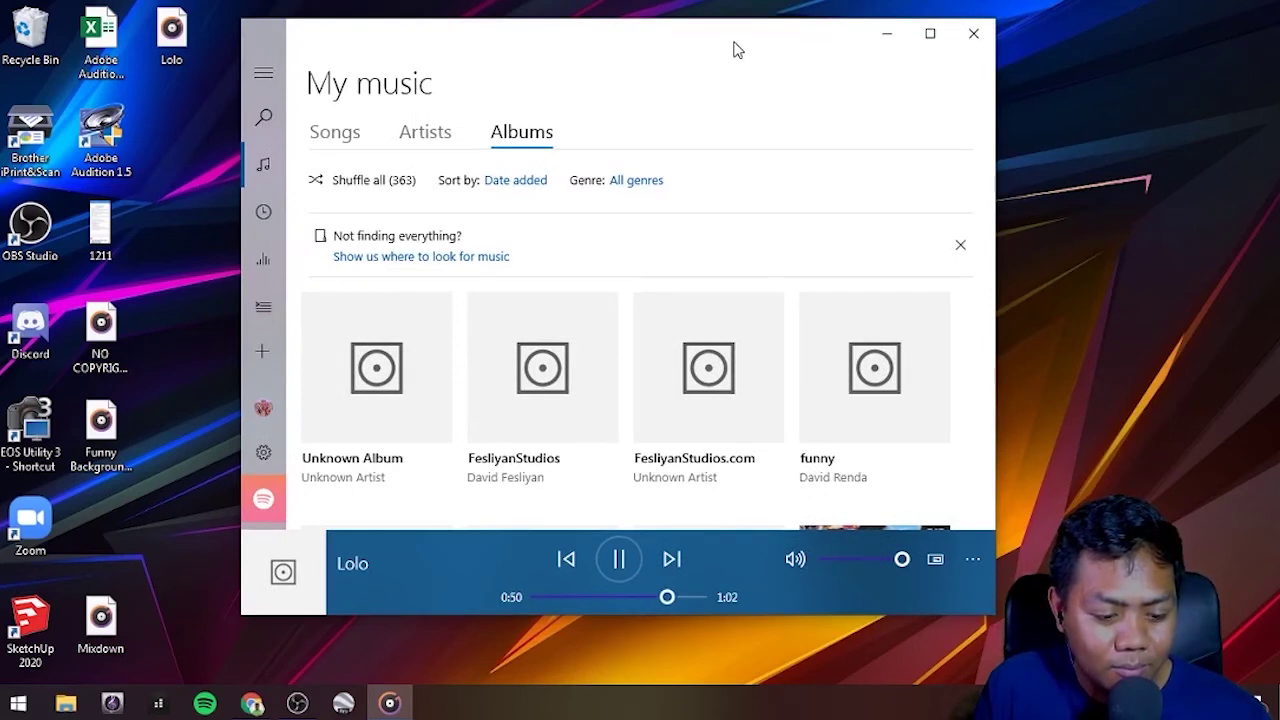
pyautogui.moveTo(728, 44); pyautogui.dragTo(731, 47)
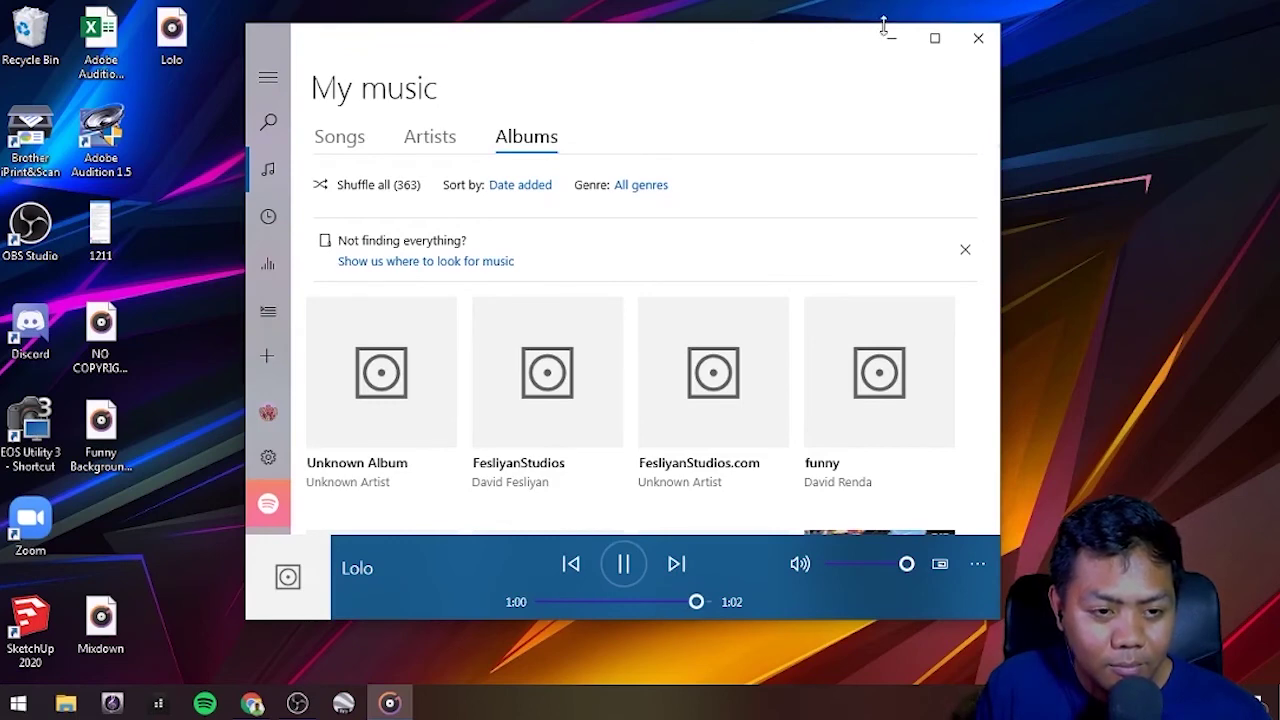
pyautogui.click(978, 38)
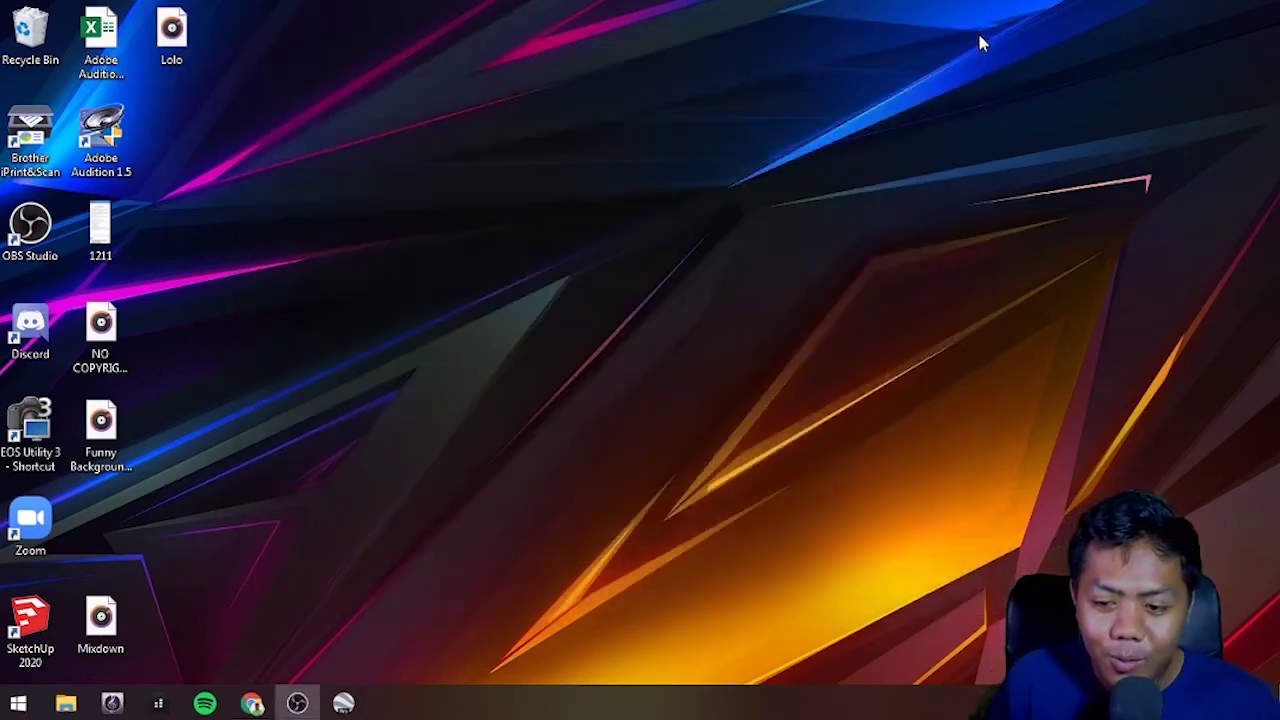